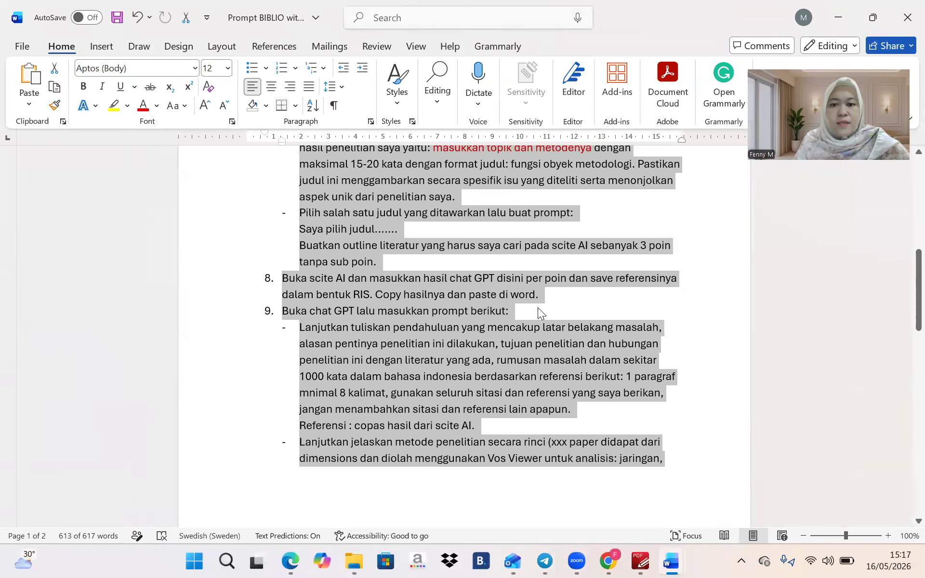
# Clear the selection, return to the document top, and place the cursor after the title and step 1
pyautogui.scroll(10, 539, 309)
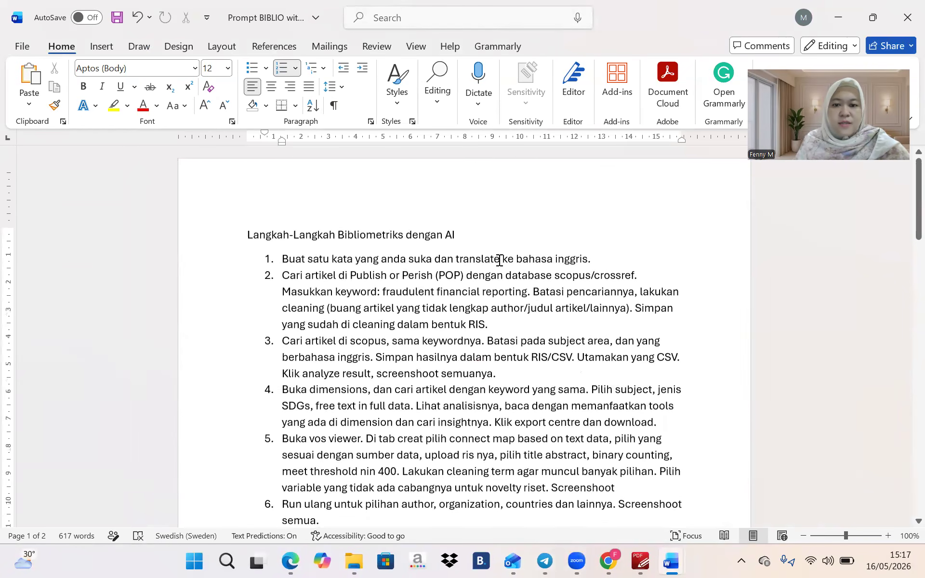
pyautogui.click(642, 251)
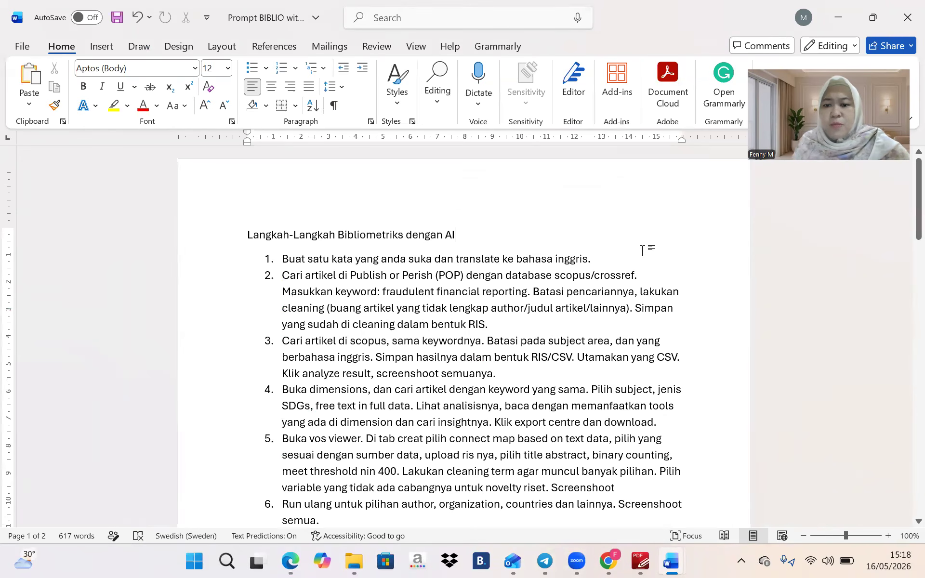
pyautogui.click(619, 263)
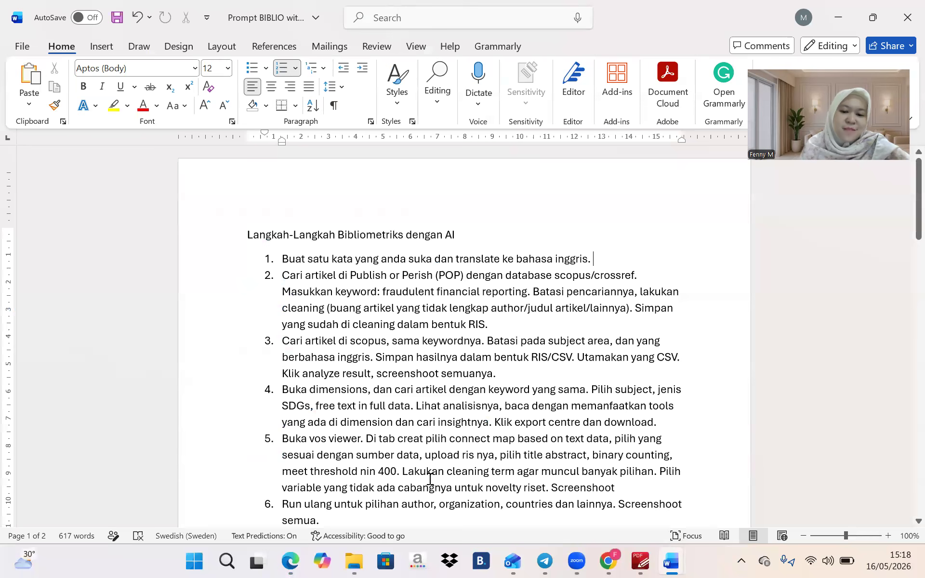
pyautogui.click(291, 560)
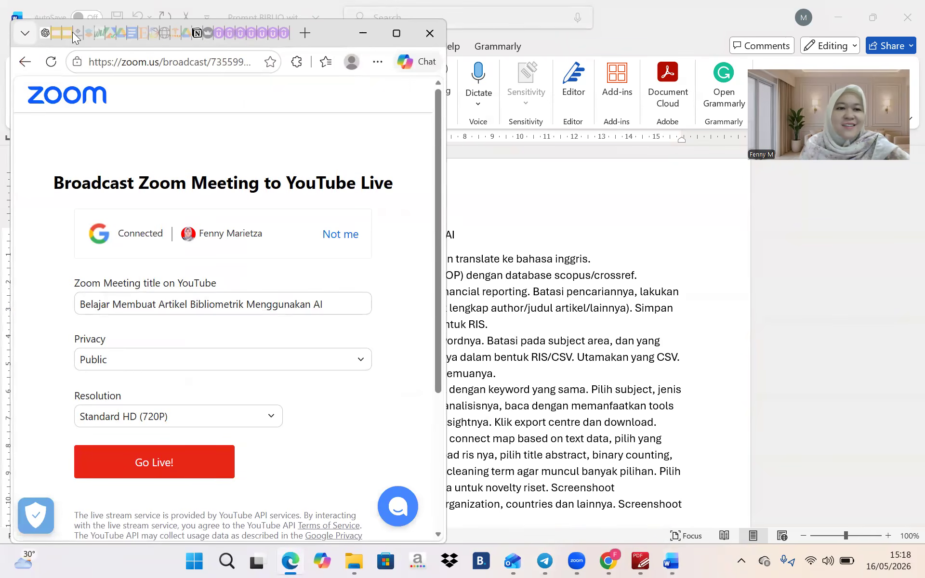
# Maximize the ChatGPT tab and draft the unsent prompt 'accounting conservatism'
pyautogui.click(45, 33)
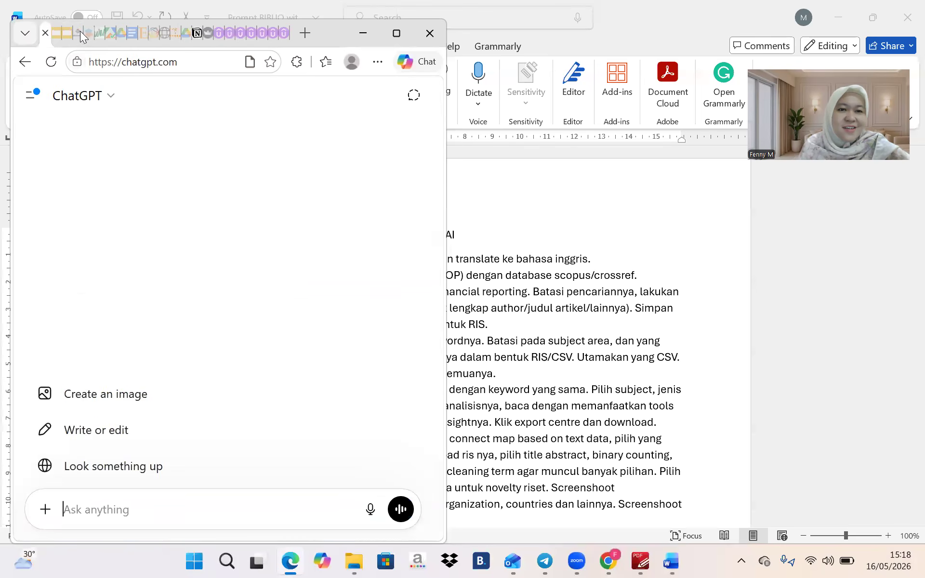
pyautogui.click(395, 33)
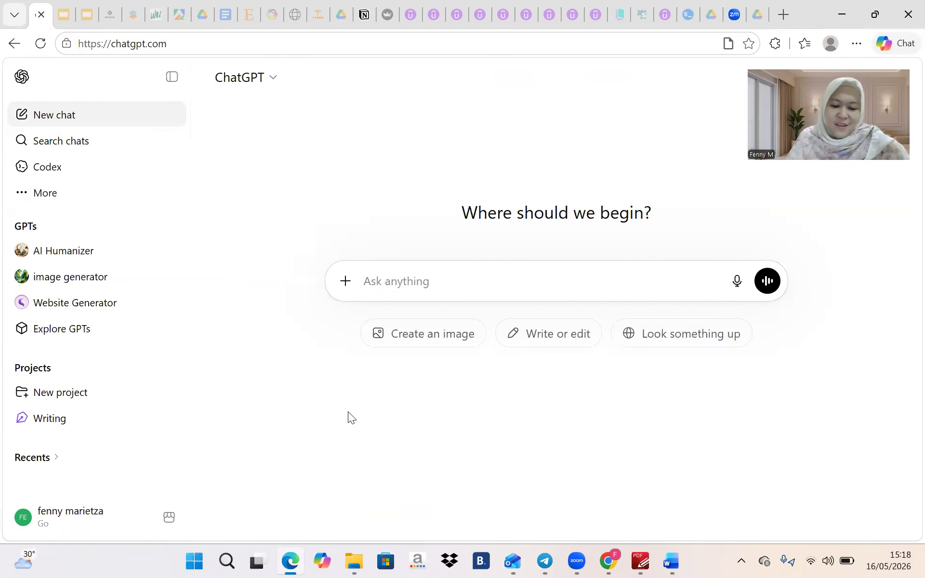
pyautogui.write('conservatism')
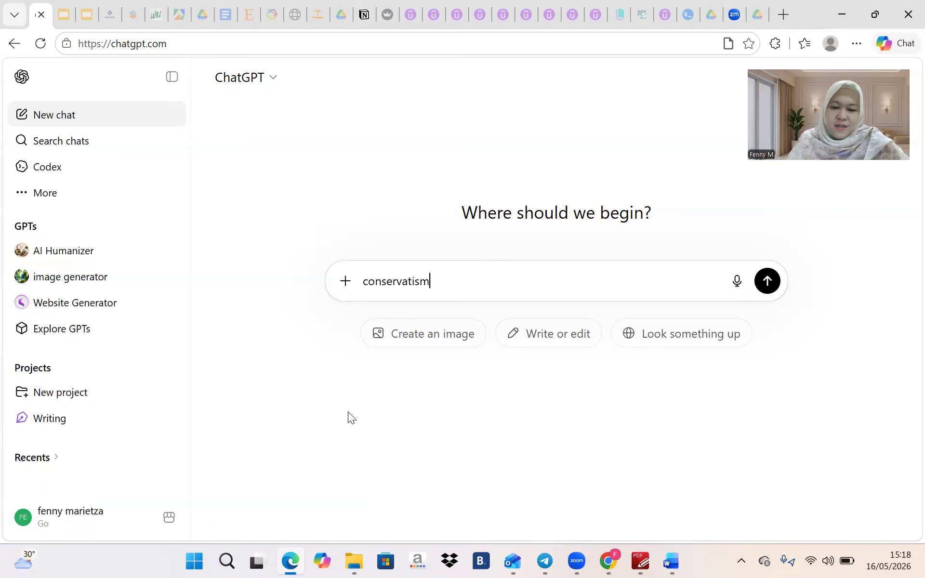
pyautogui.write('accounting')
pyautogui.write(' conconse')
pyautogui.write('rva')
pyautogui.press('BackSpace')
pyautogui.press('BackSpace')
pyautogui.press('BackSpace')
pyautogui.press('BackSpace')
pyautogui.press('BackSpace')
pyautogui.press('BackSpace')
pyautogui.press('BackSpace')
pyautogui.press('BackSpace')
pyautogui.press('BackSpace')
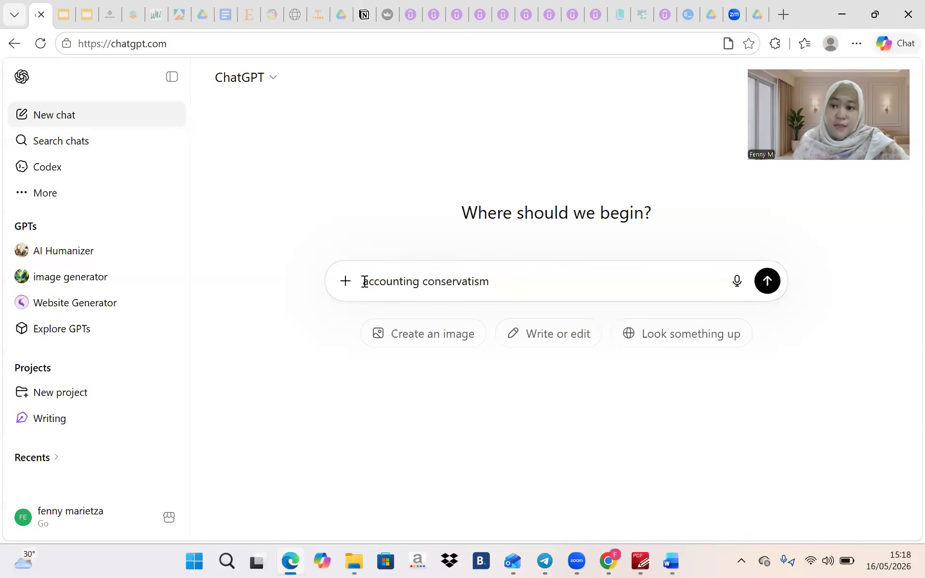
# Restore down Edge and Word, then close the Artikel Siap Publish document and the Downloads folder
pyautogui.moveTo(667, 558)
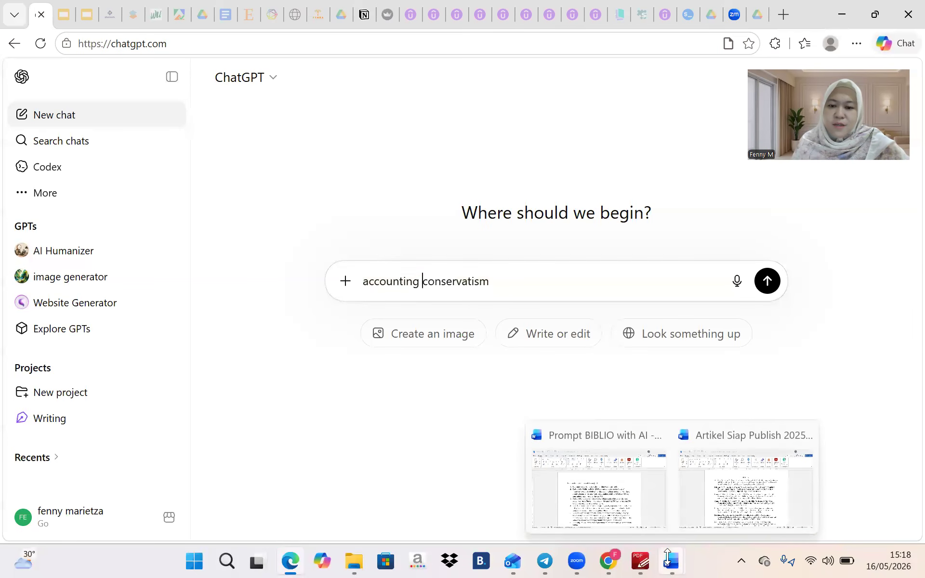
pyautogui.click(875, 15)
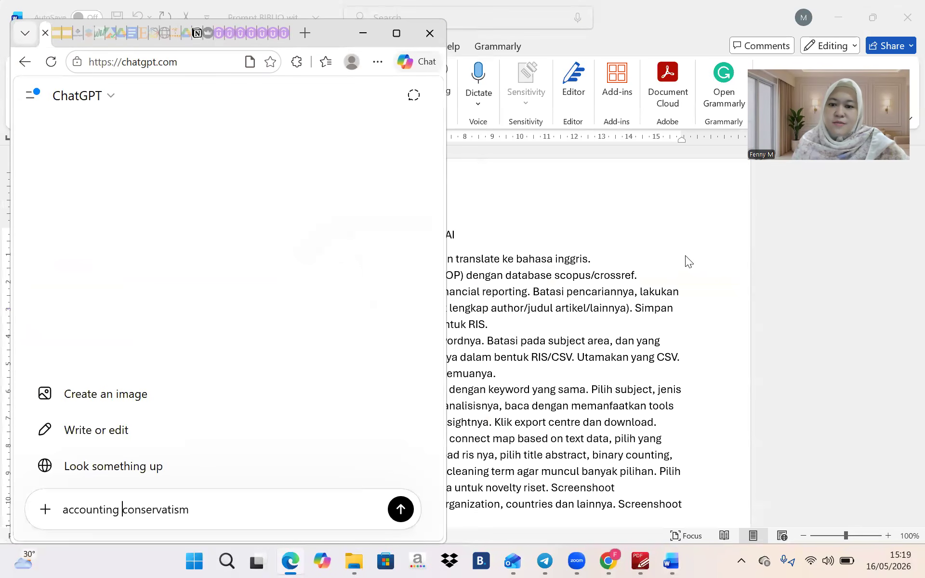
pyautogui.click(686, 262)
pyautogui.click(873, 16)
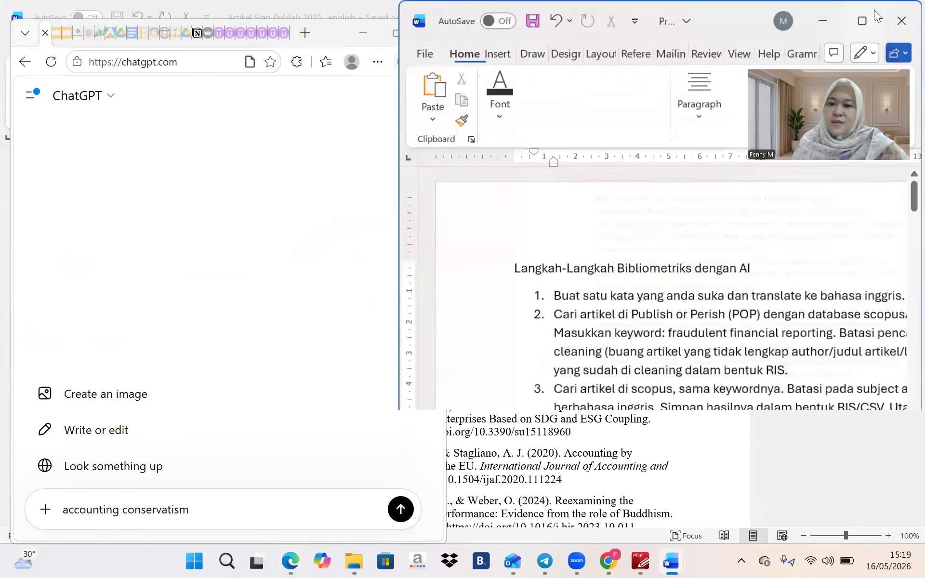
pyautogui.click(904, 19)
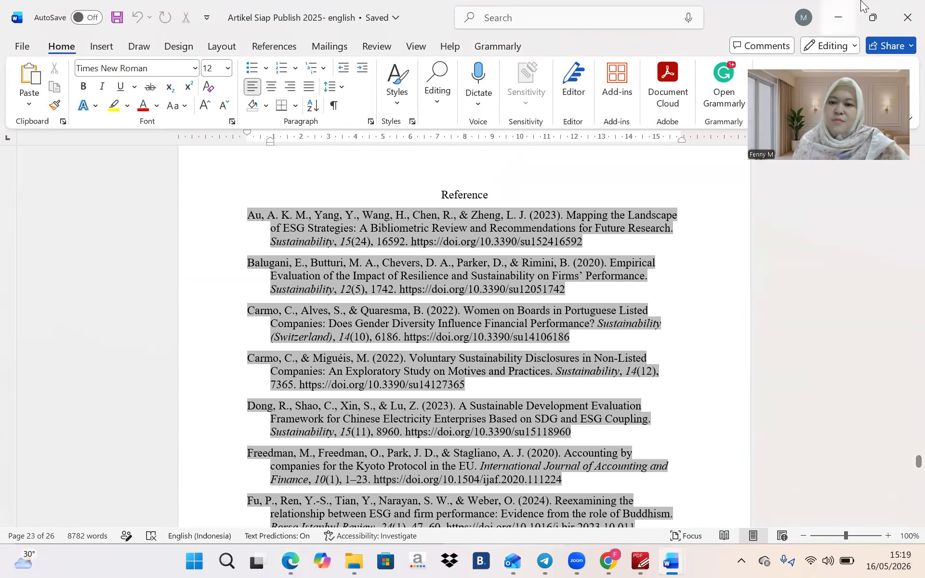
pyautogui.click(905, 14)
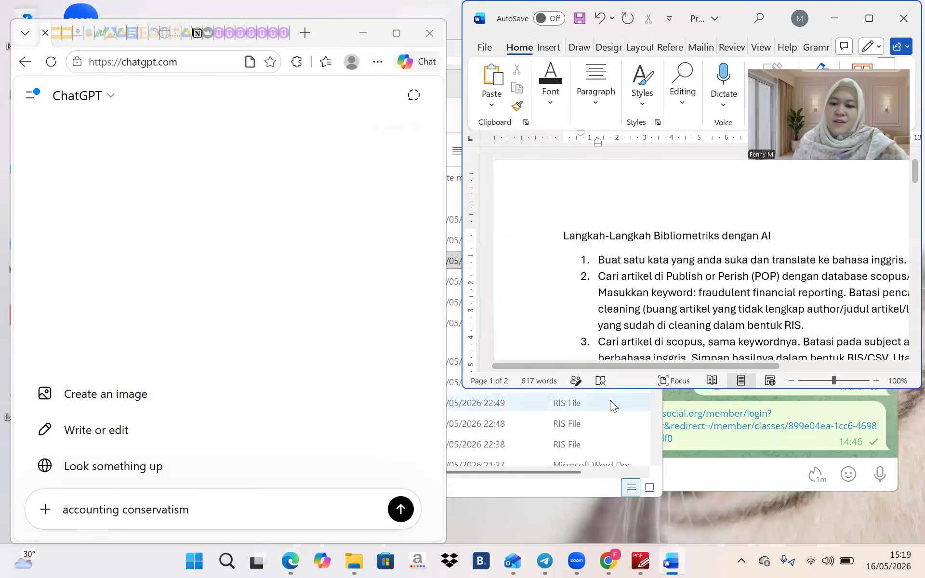
pyautogui.click(594, 421)
pyautogui.click(646, 81)
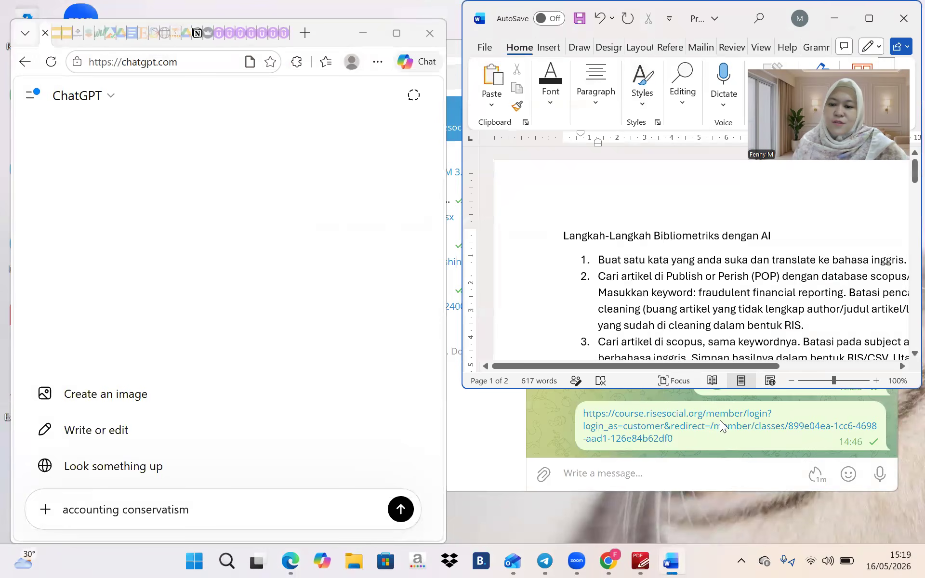
# Close Telegram, keep the steps document open, and make the Word window taller
pyautogui.click(670, 461)
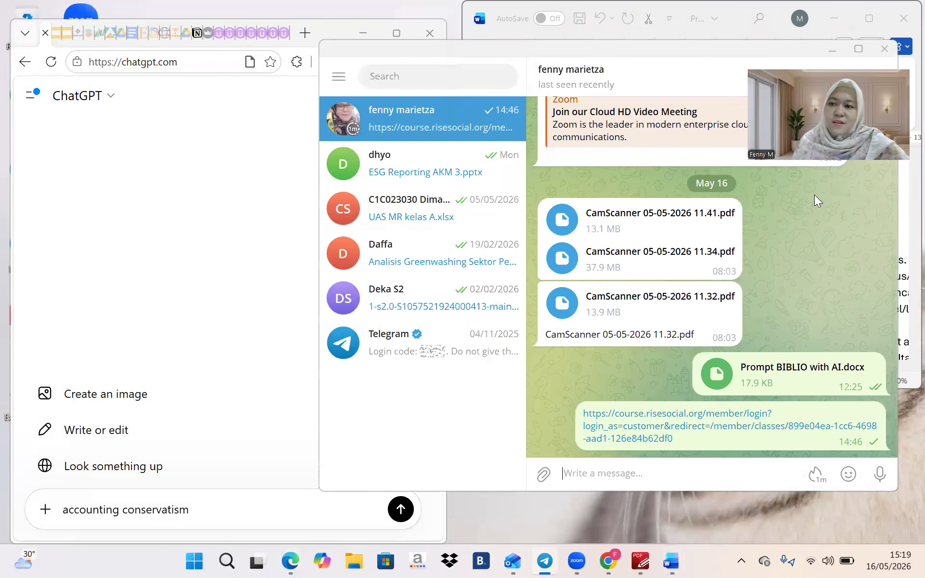
pyautogui.click(904, 20)
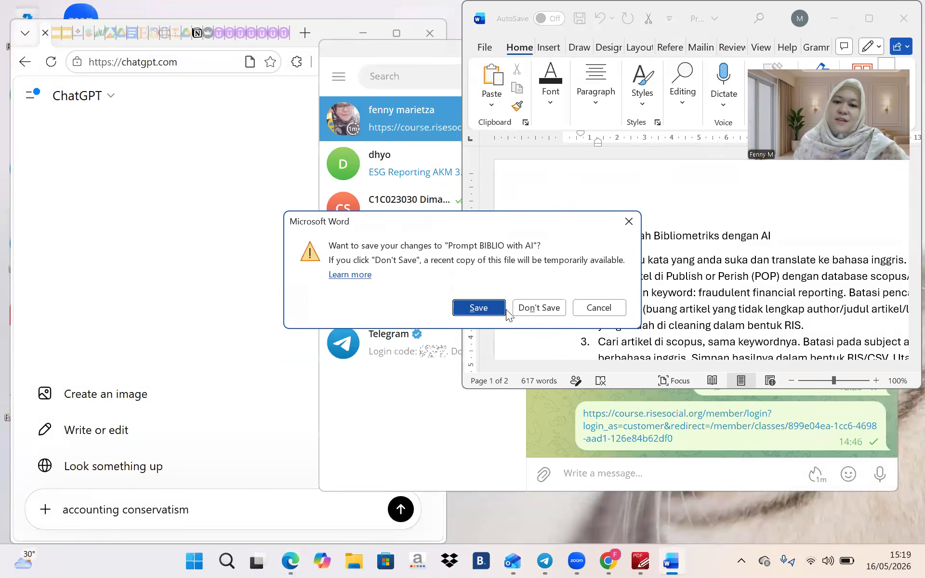
pyautogui.click(597, 307)
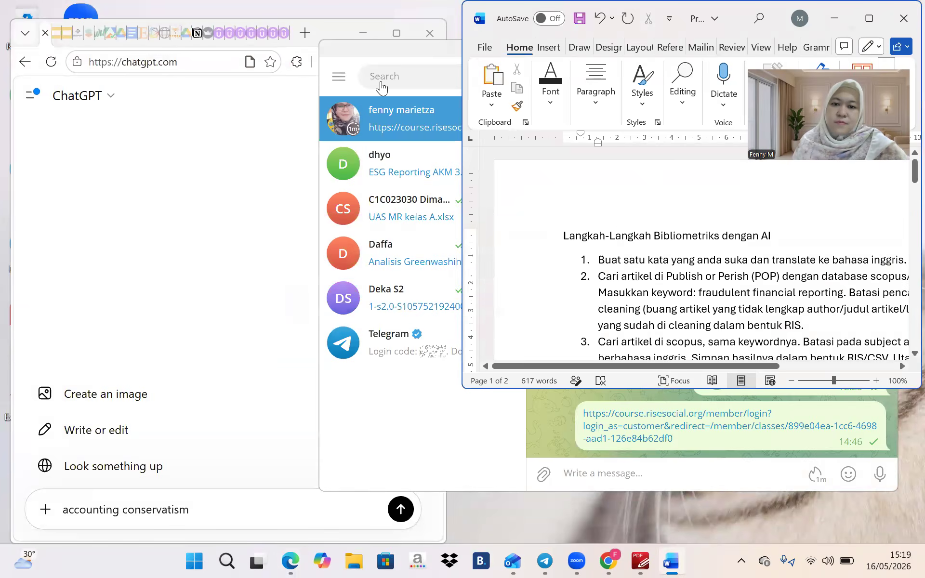
pyautogui.click(379, 45)
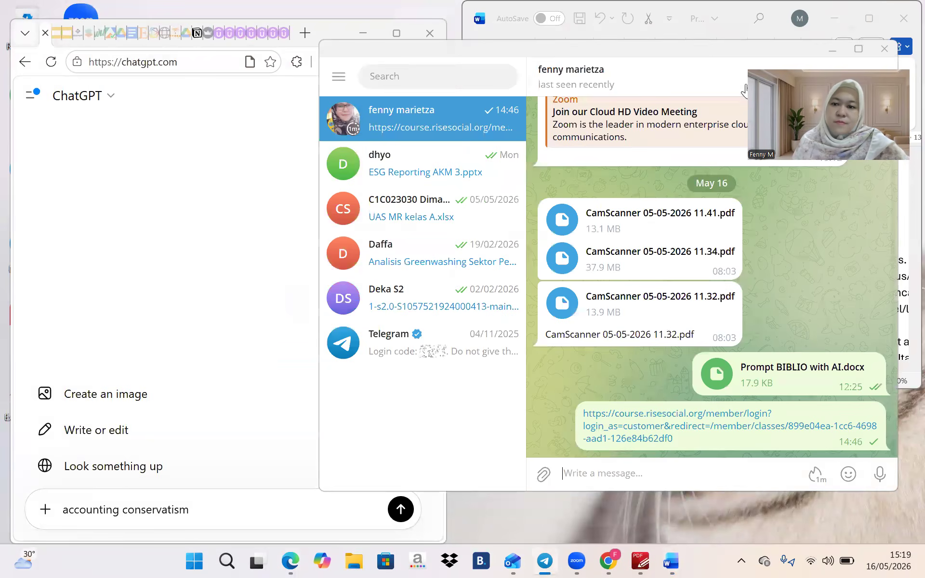
pyautogui.click(883, 48)
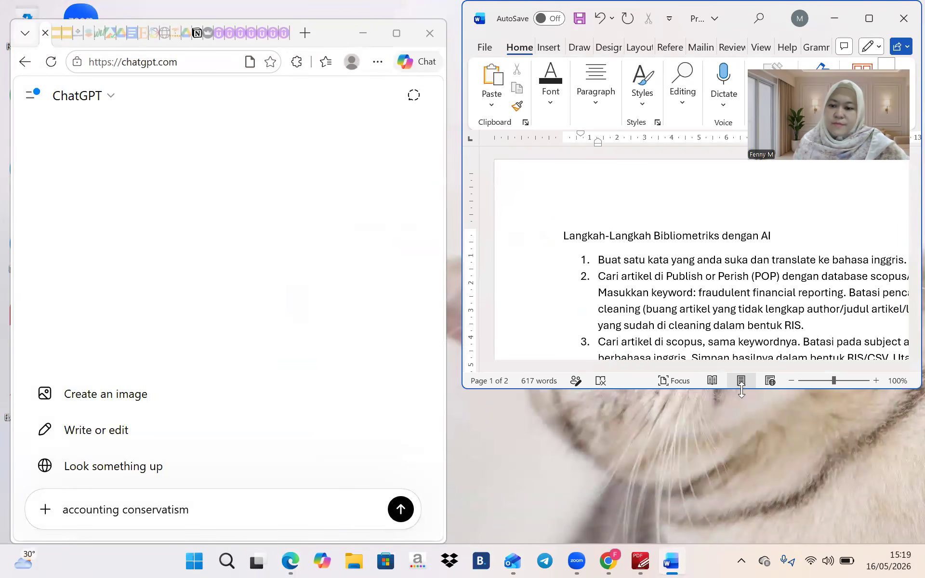
pyautogui.moveTo(738, 390); pyautogui.dragTo(738, 524)
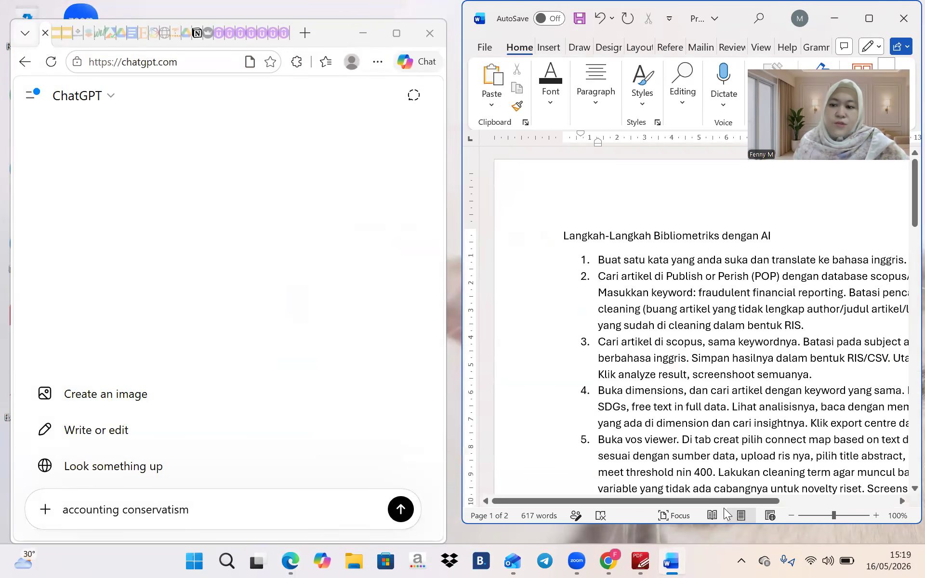
pyautogui.hscroll(3, 679, 303)
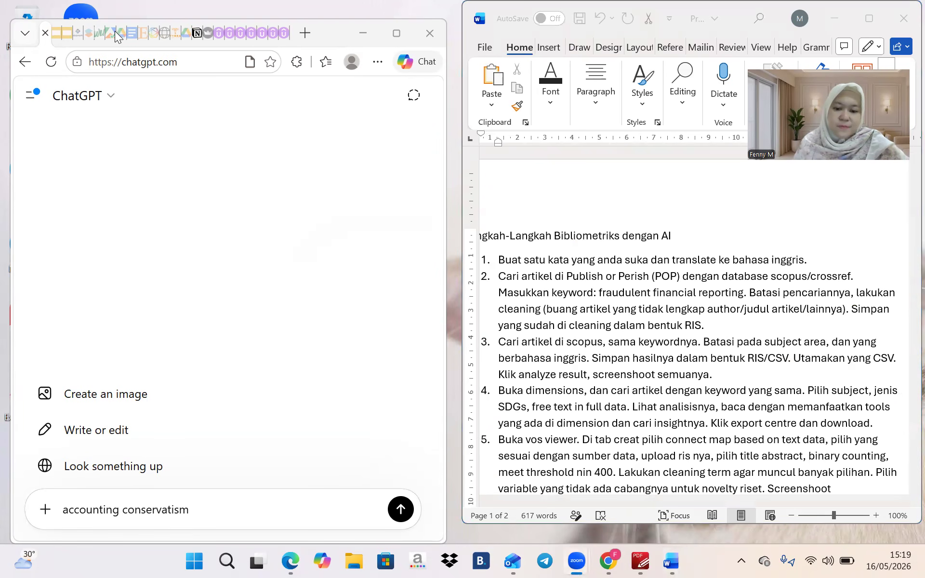
# Search Windows for 'pop' and launch Publish or Perish 8
pyautogui.click(225, 560)
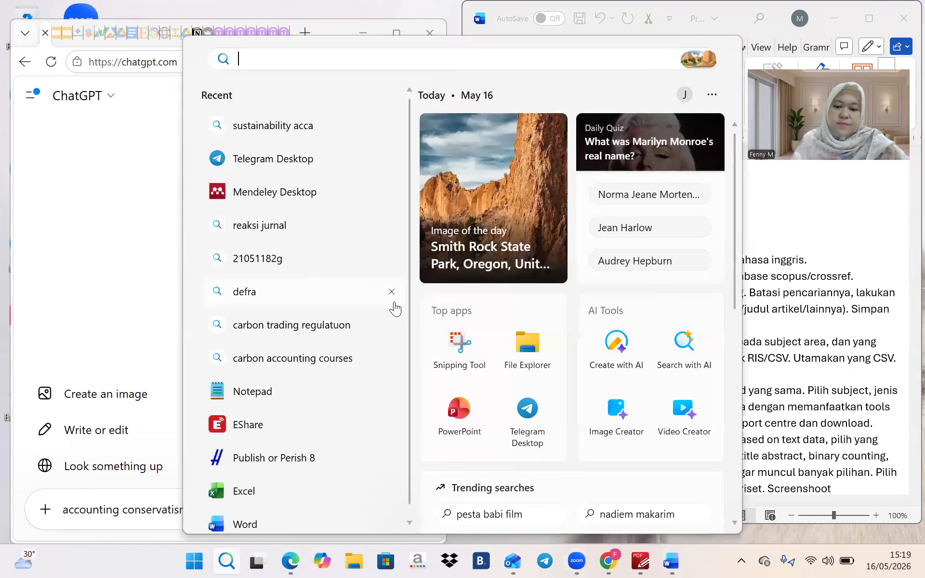
pyautogui.write('p')
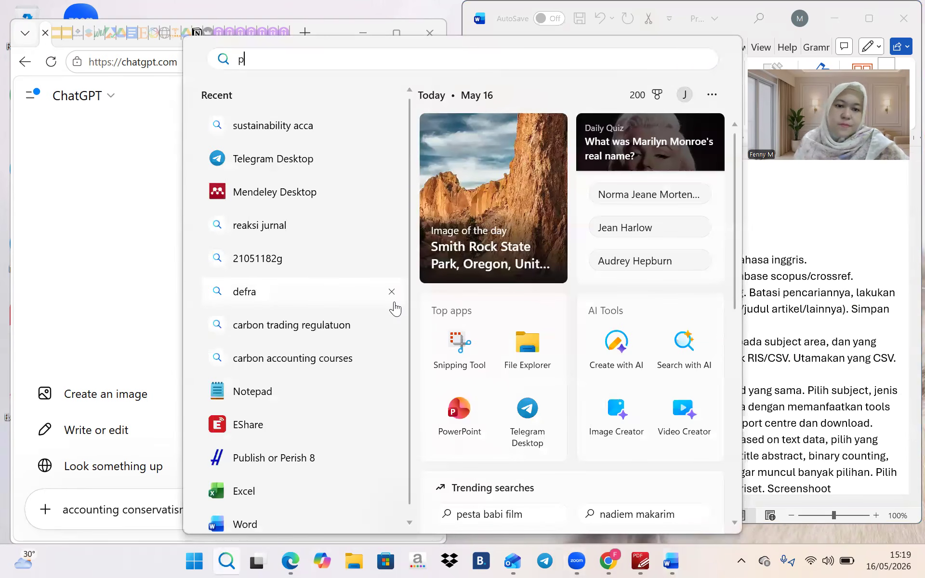
pyautogui.write('op')
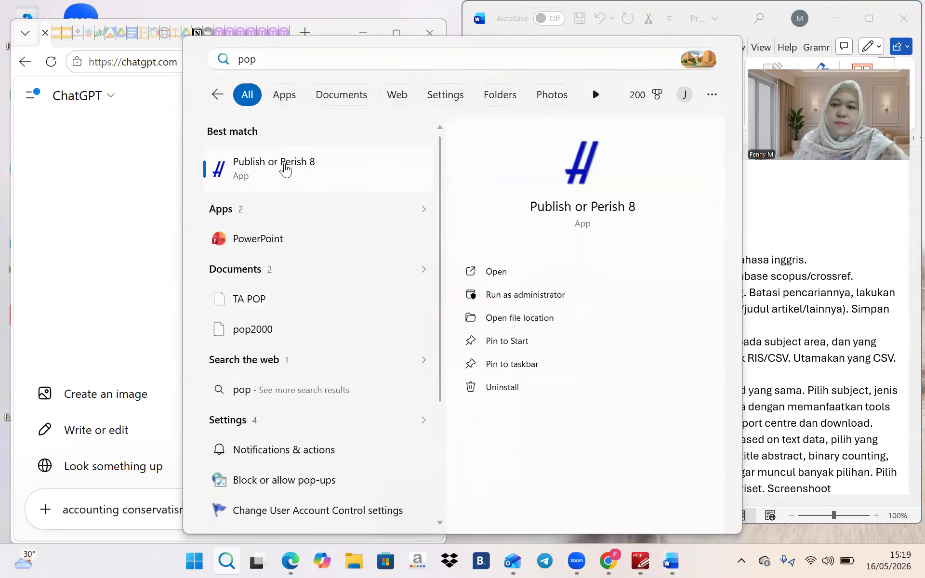
pyautogui.click(284, 164)
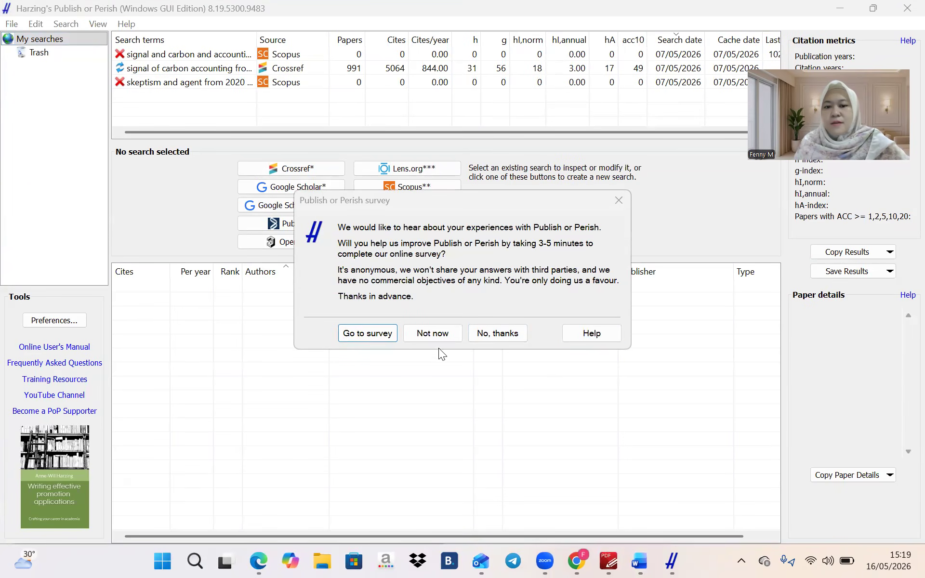
# Dismiss the survey and try a Scopus keyword search for 'accounting and conservatism', which returns errors
pyautogui.click(442, 336)
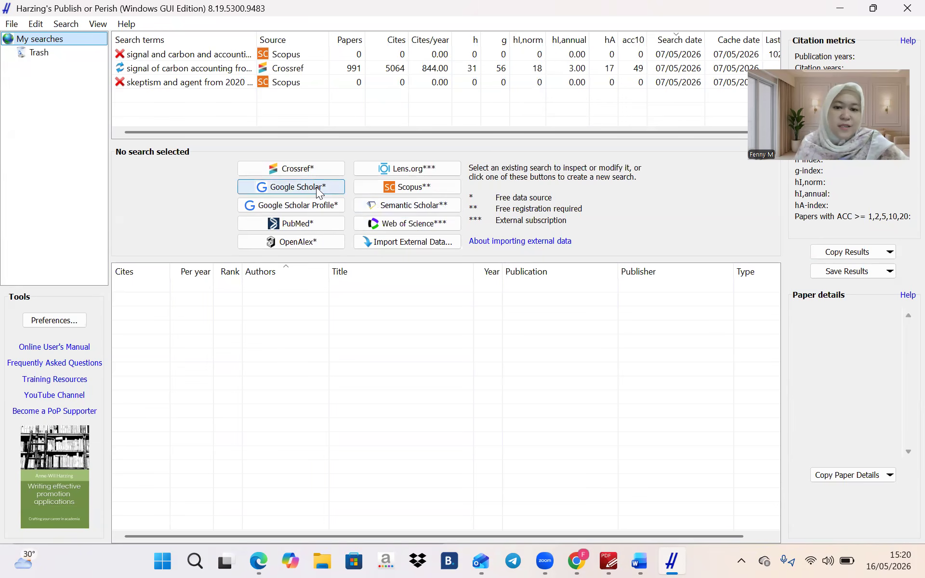
pyautogui.click(414, 184)
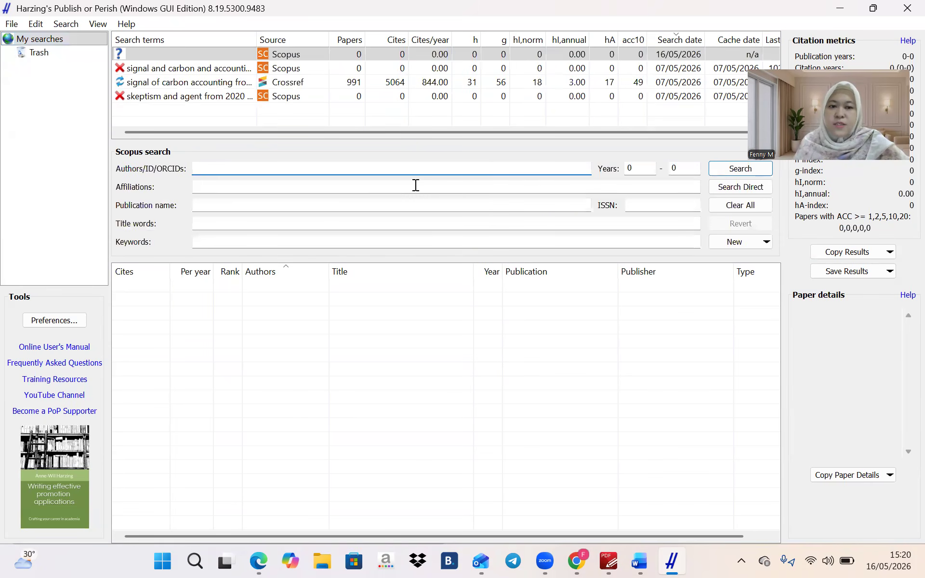
pyautogui.click(372, 243)
pyautogui.write('accounting and conservatism')
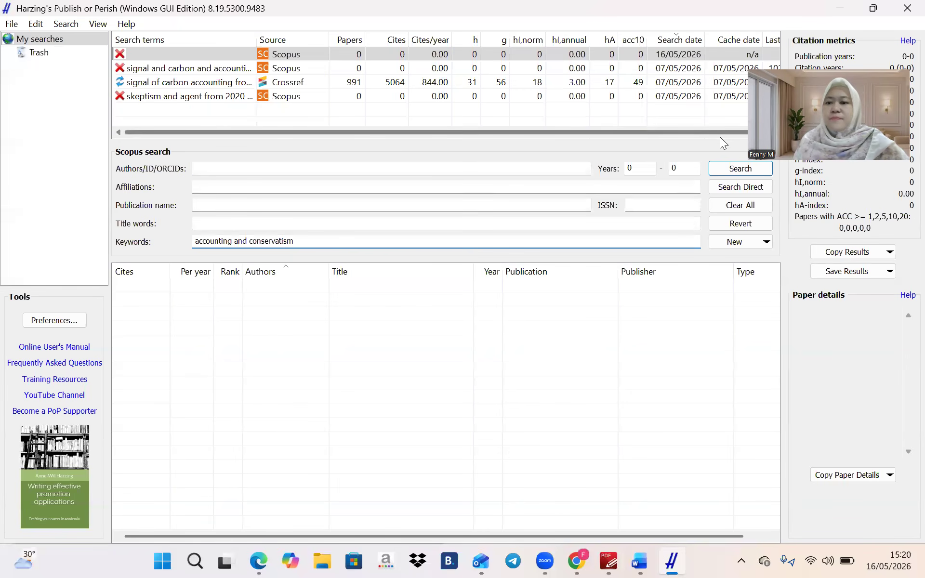
pyautogui.click(727, 171)
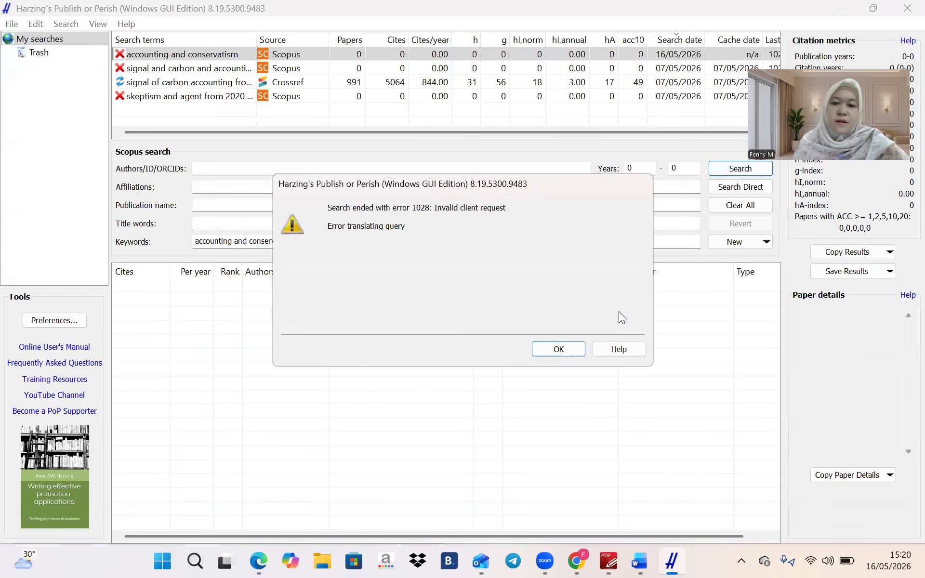
pyautogui.click(560, 347)
pyautogui.click(729, 186)
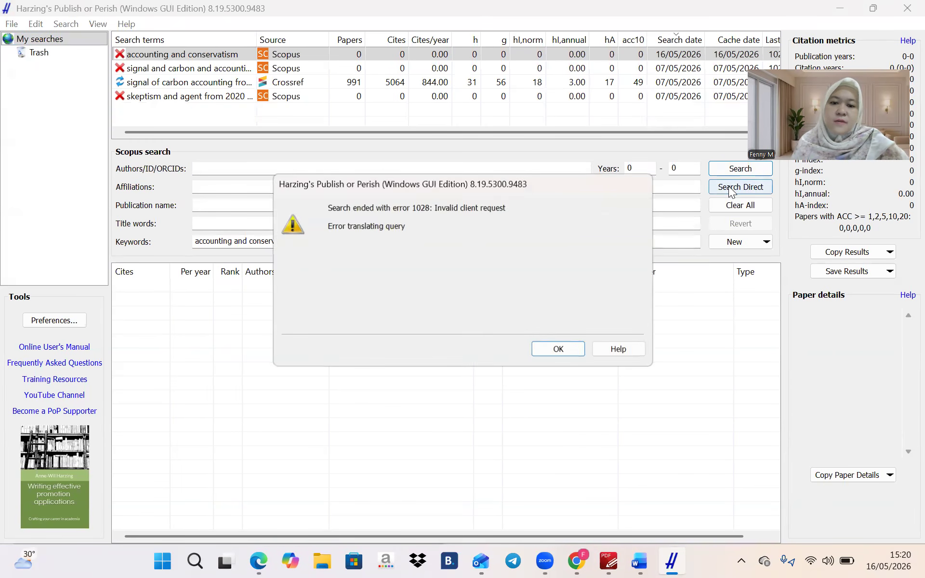
pyautogui.click(551, 351)
# Remove 'and' from the keywords and rerun the Scopus search for 'accounting conservatism'
pyautogui.click(250, 242)
pyautogui.press('BackSpace')
pyautogui.press('BackSpace')
pyautogui.press('BackSpace')
pyautogui.press('BackSpace')
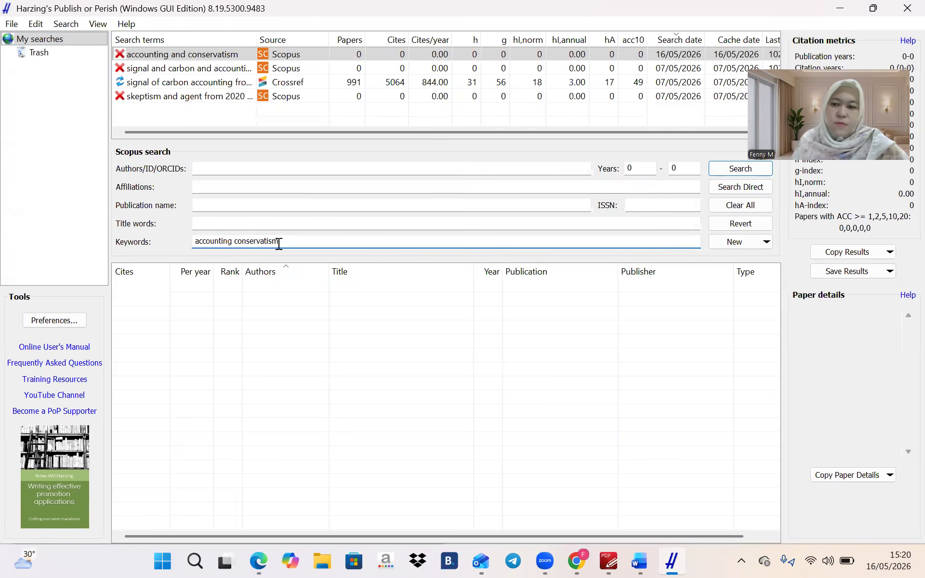
pyautogui.click(734, 171)
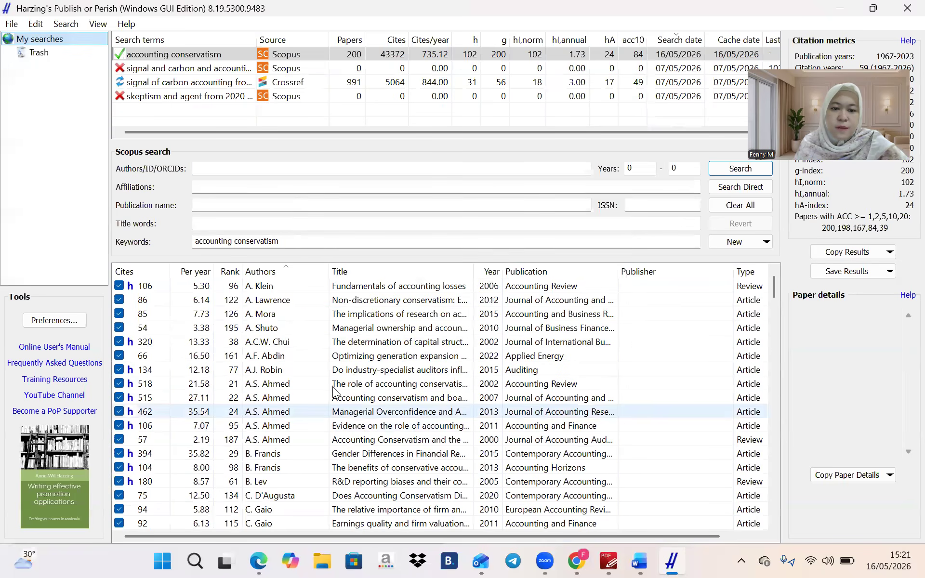
# Select all 200 results from the first paper to the last row and show the Save Results formats
pyautogui.click(271, 288)
pyautogui.scroll(-2, 270, 287)
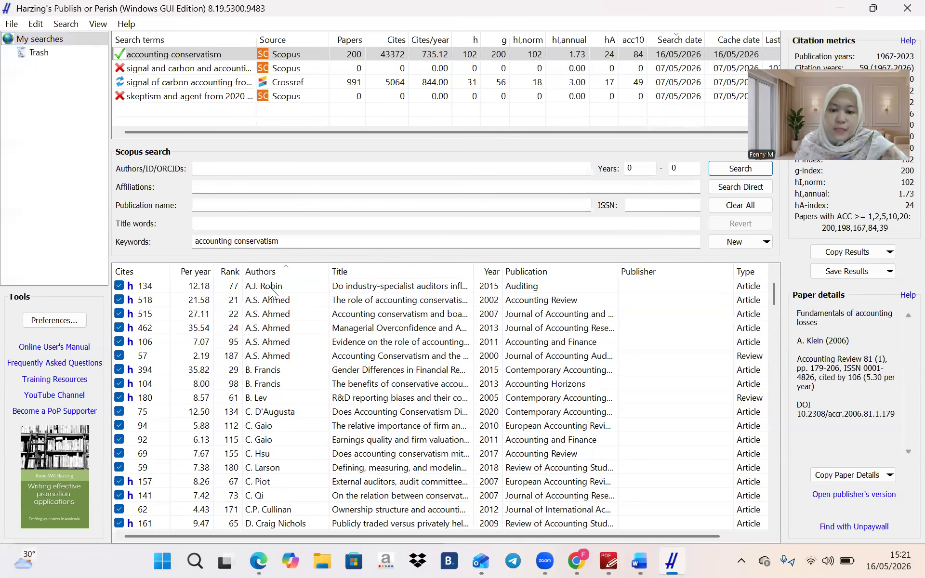
pyautogui.scroll(-9, 270, 287)
pyautogui.scroll(-20, 270, 287)
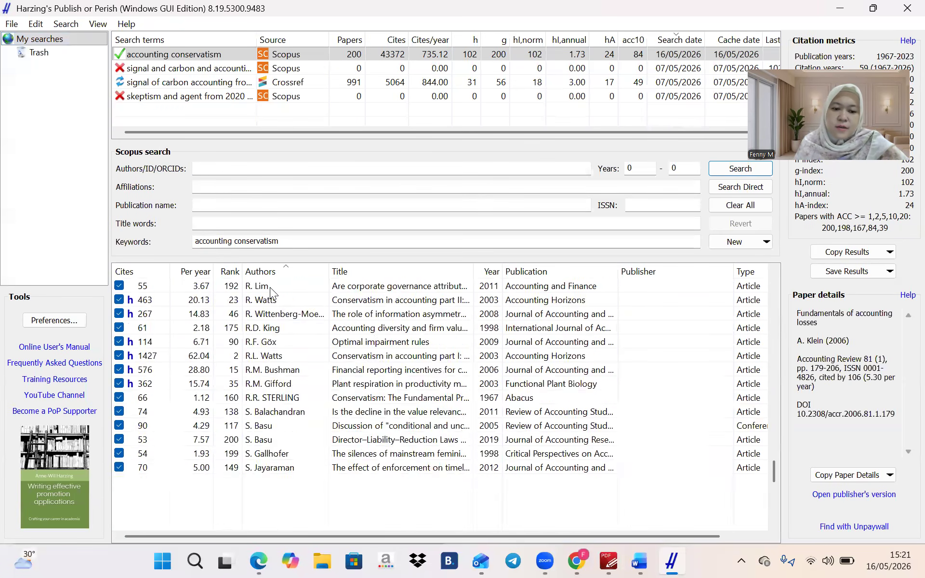
pyautogui.scroll(-7, 270, 287)
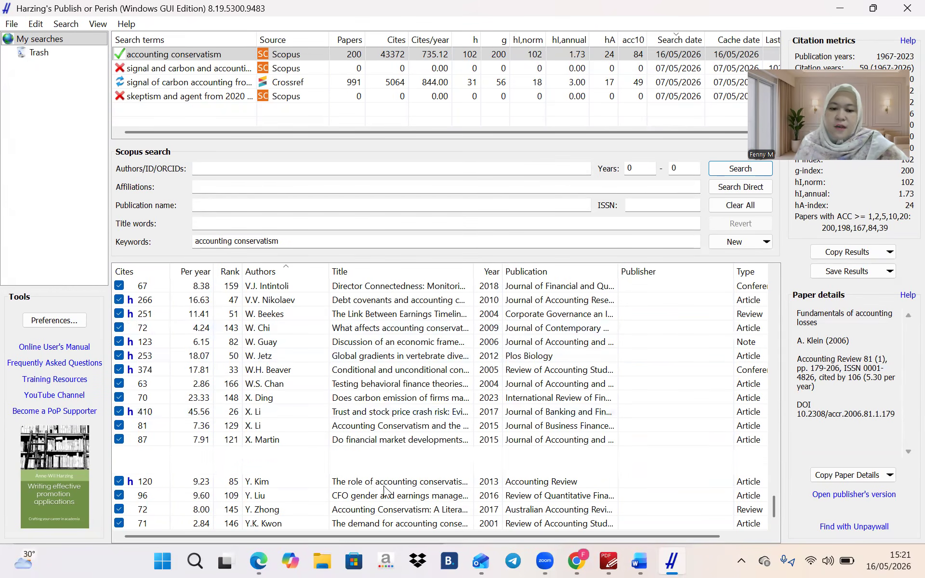
pyautogui.keyDown('shift'); pyautogui.click(357, 528); pyautogui.keyUp('shift')
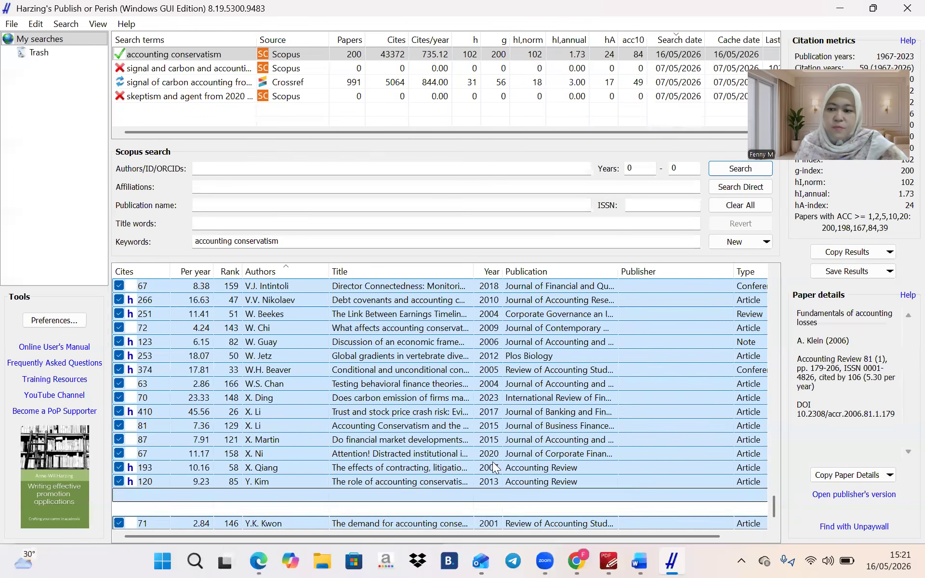
pyautogui.click(866, 269)
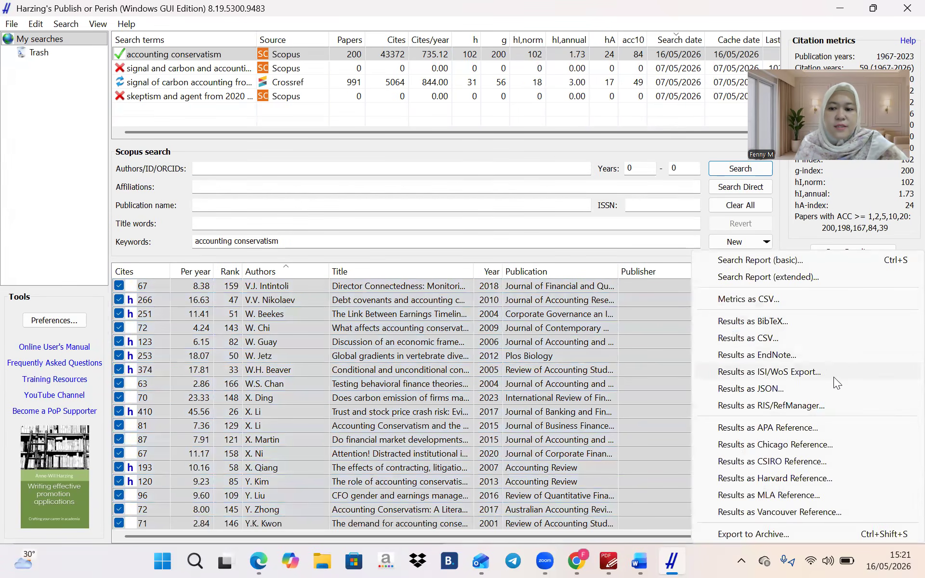
# Choose RIS/RefManager export and create and open a 'Latihan BIblio' folder in Documents
pyautogui.click(814, 400)
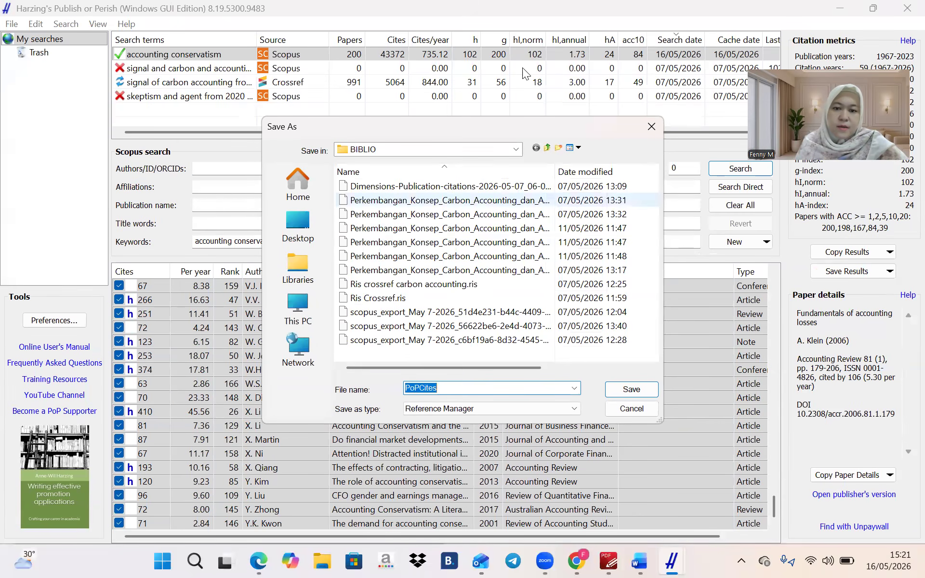
pyautogui.click(548, 148)
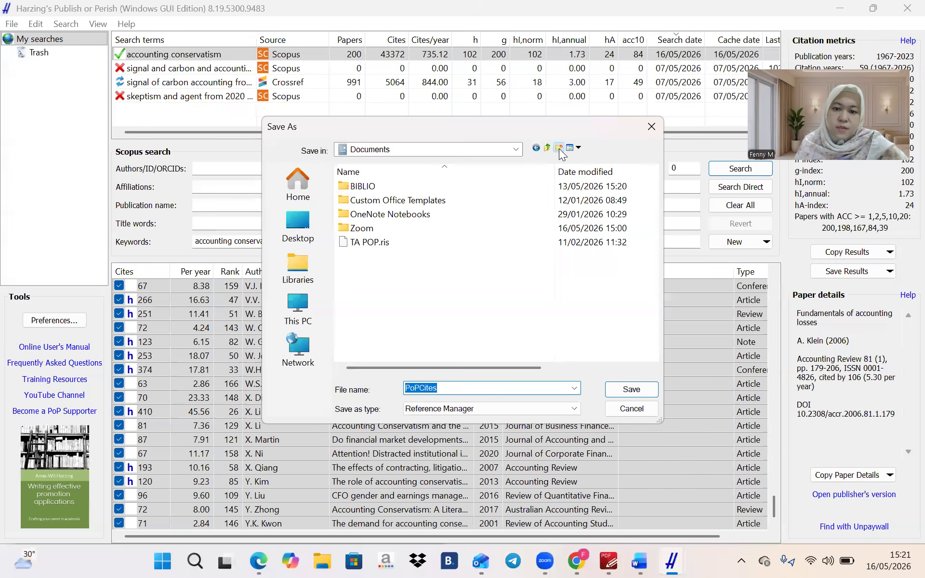
pyautogui.click(559, 148)
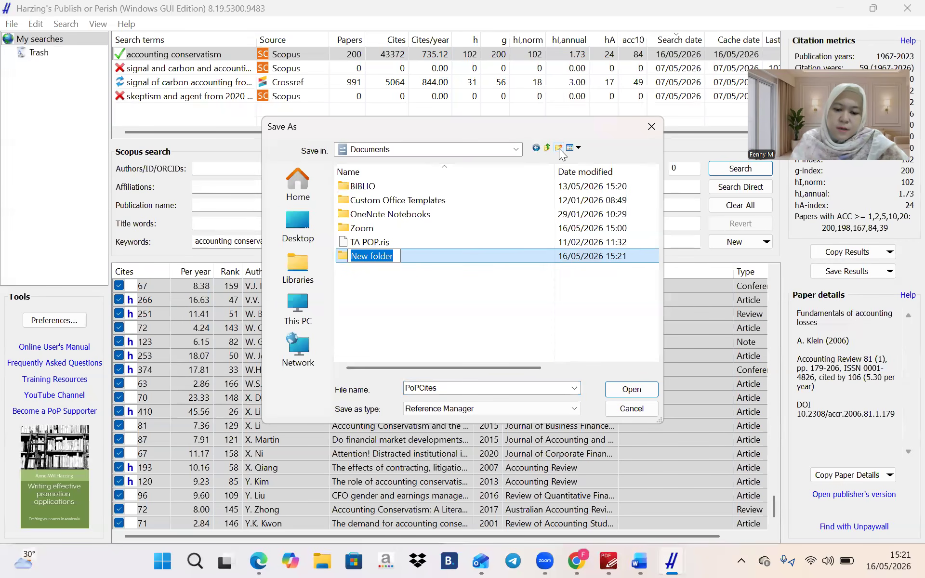
pyautogui.write('Latihan Blb')
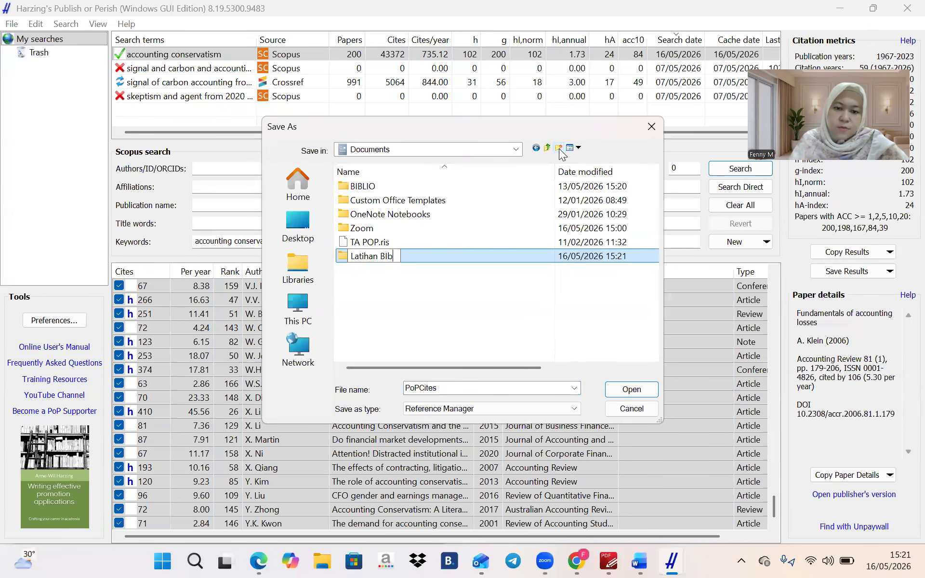
pyautogui.write('io')
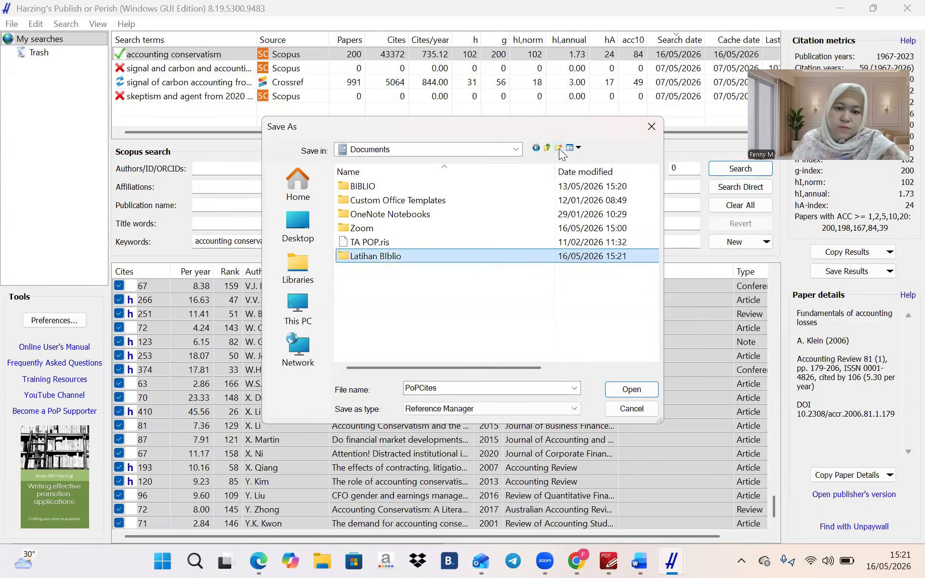
pyautogui.press('Return')
pyautogui.press('Return')
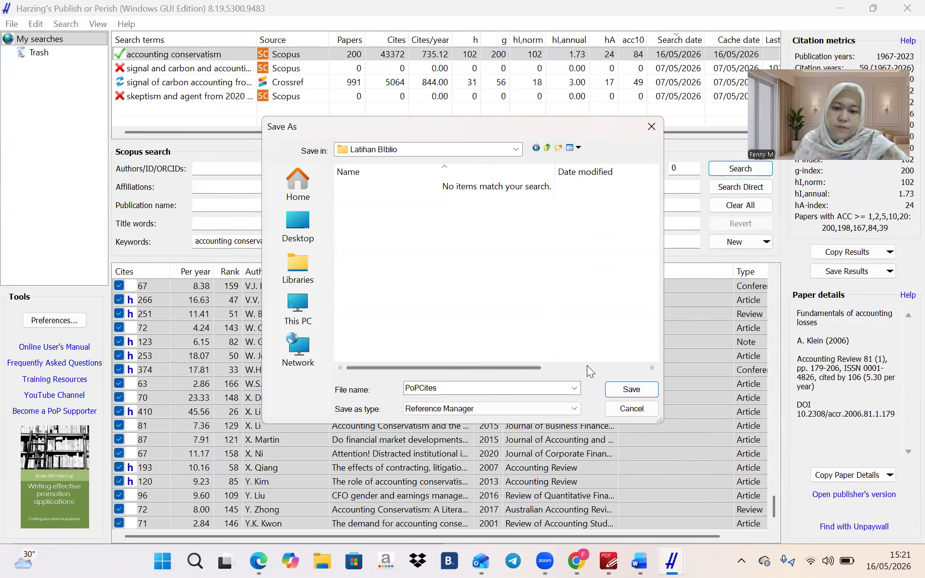
# Save the export as 'POP Scopus' and minimize Publish or Perish
pyautogui.doubleClick(531, 381)
pyautogui.write('POP Scopus')
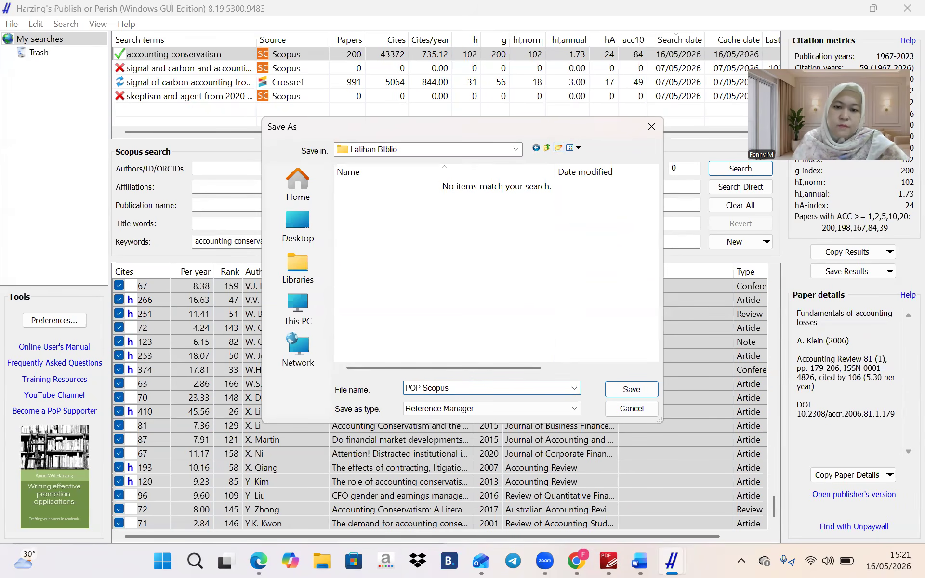
pyautogui.press('Return')
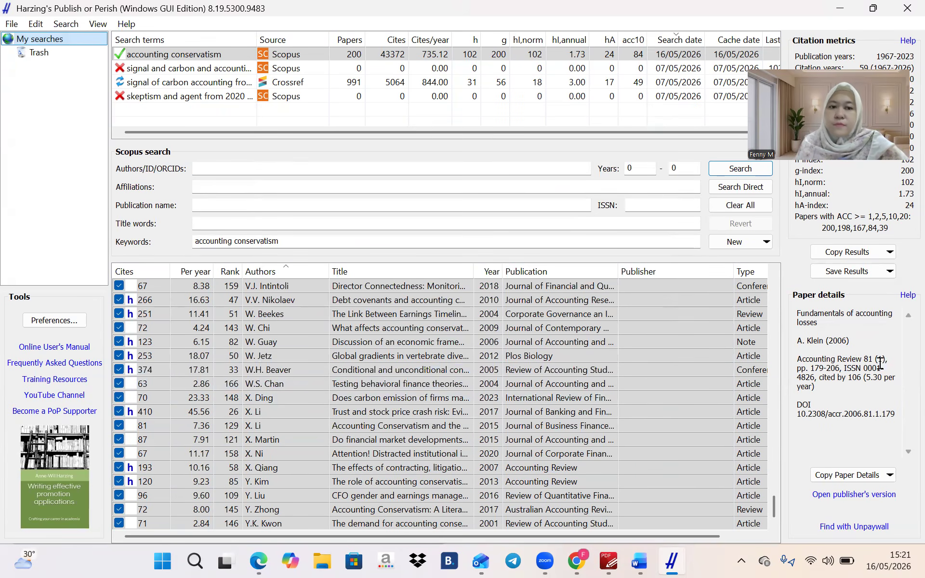
pyautogui.click(842, 8)
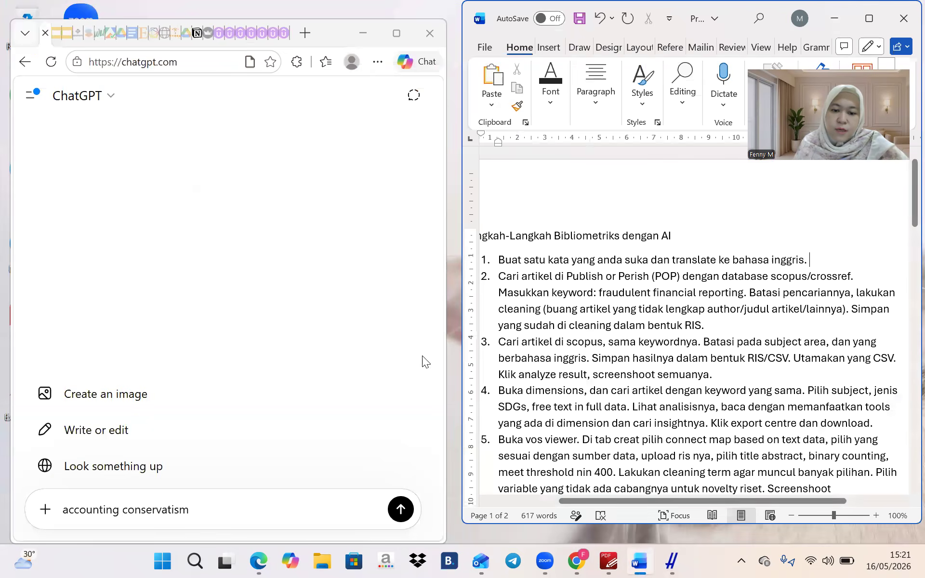
# Launch Mendeley Desktop from the Recent list in Windows Search
pyautogui.click(197, 561)
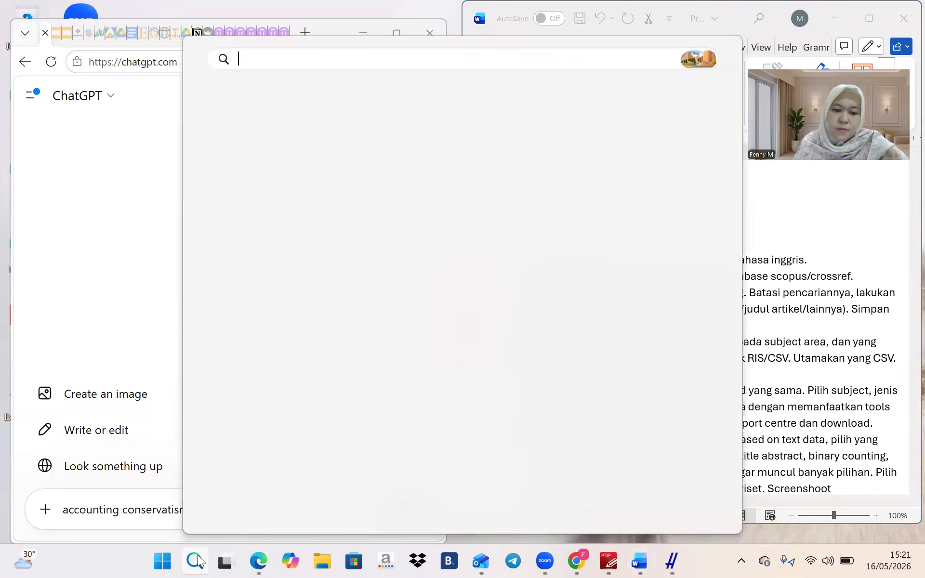
pyautogui.click(283, 225)
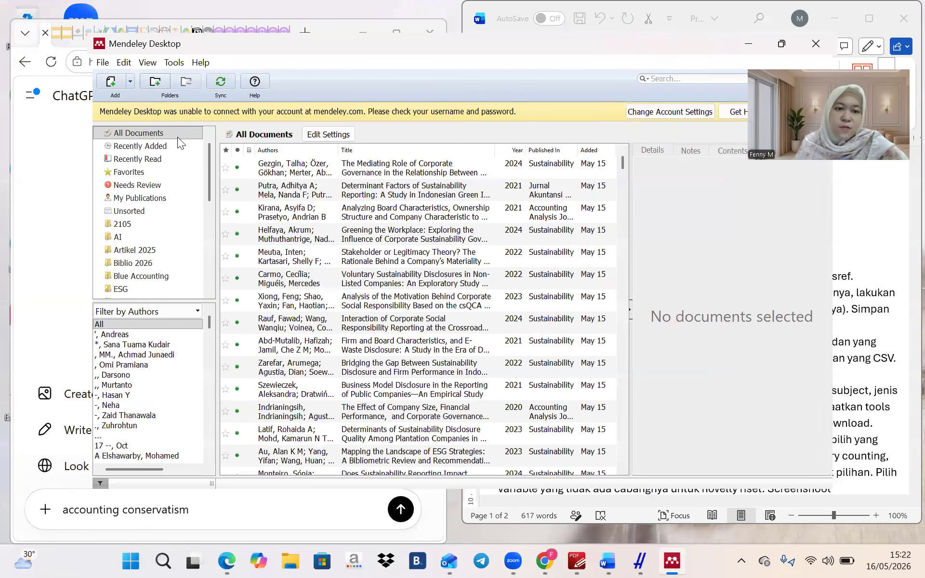
# Create and open a new library folder named 'Latihan Biblio'
pyautogui.click(155, 81)
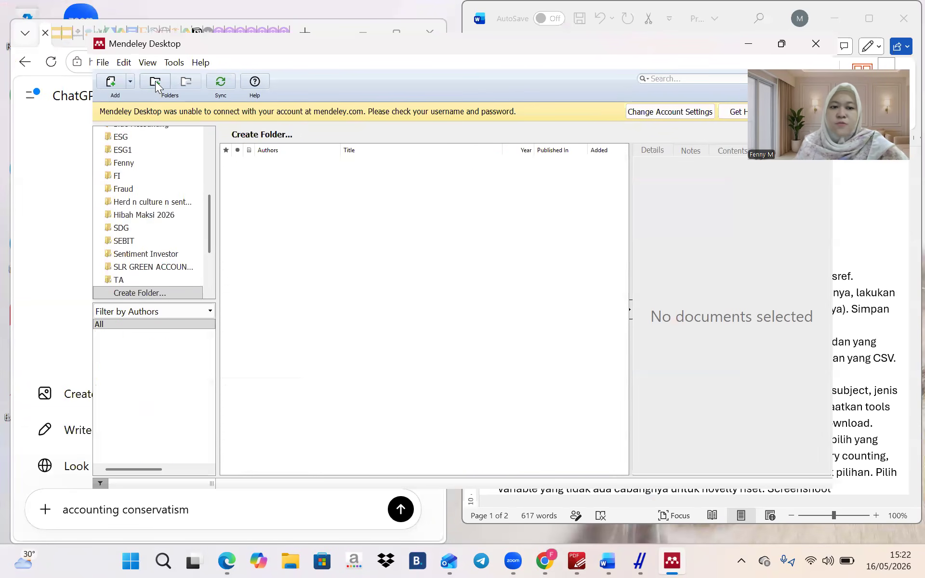
pyautogui.scroll(-3, 160, 214)
pyautogui.click(146, 194)
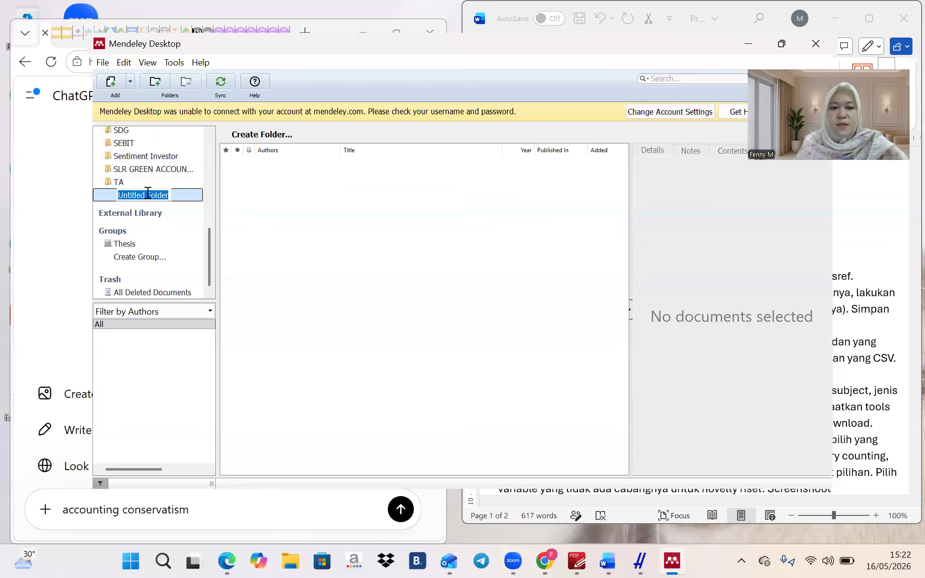
pyautogui.write('Latih')
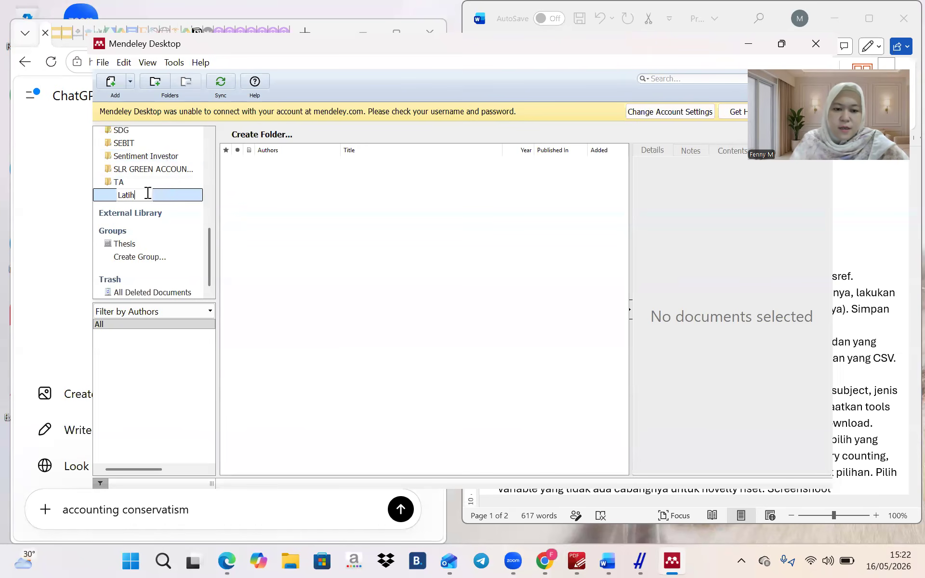
pyautogui.write('an Biblio')
pyautogui.press('Return')
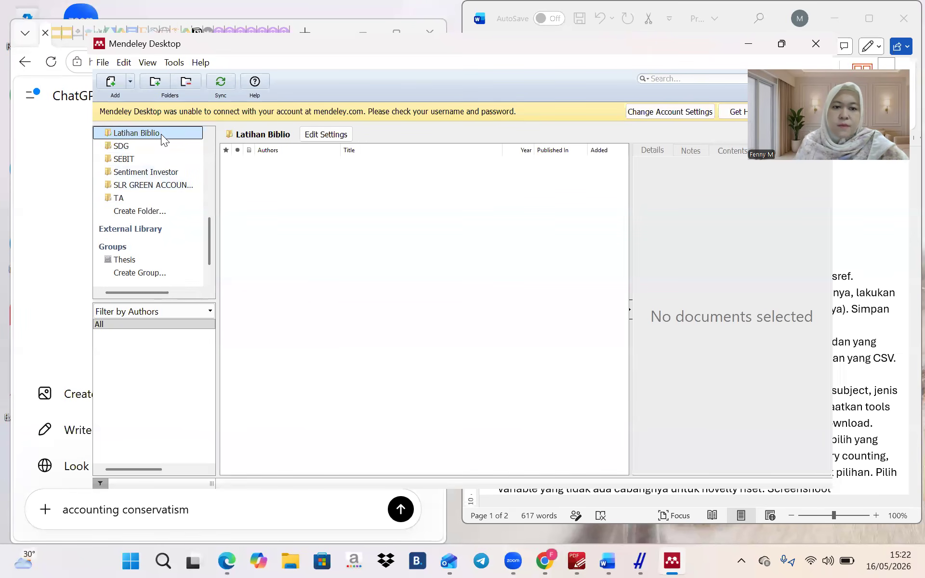
pyautogui.click(309, 219)
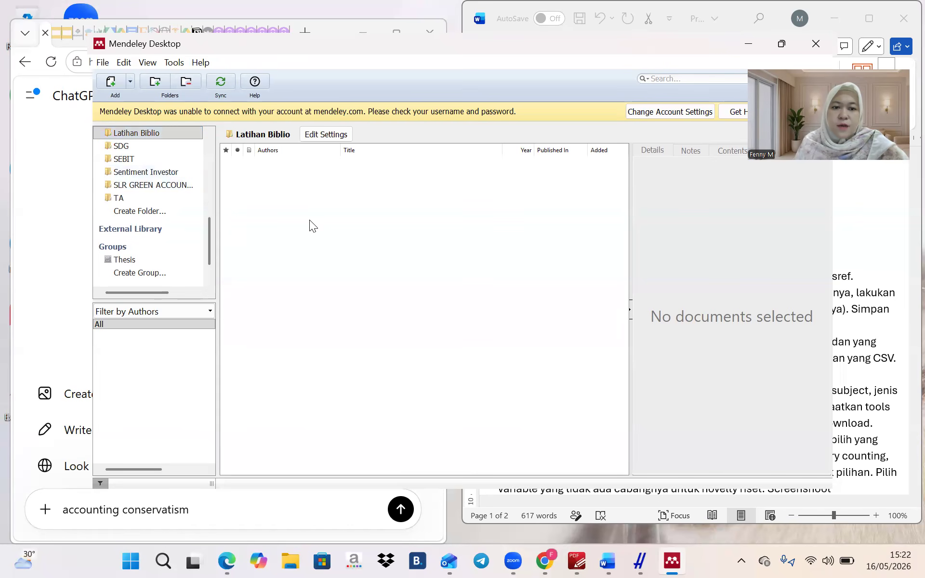
# Import POP Scopus.ris from Documents > Latihan BIblio into the folder
pyautogui.click(110, 82)
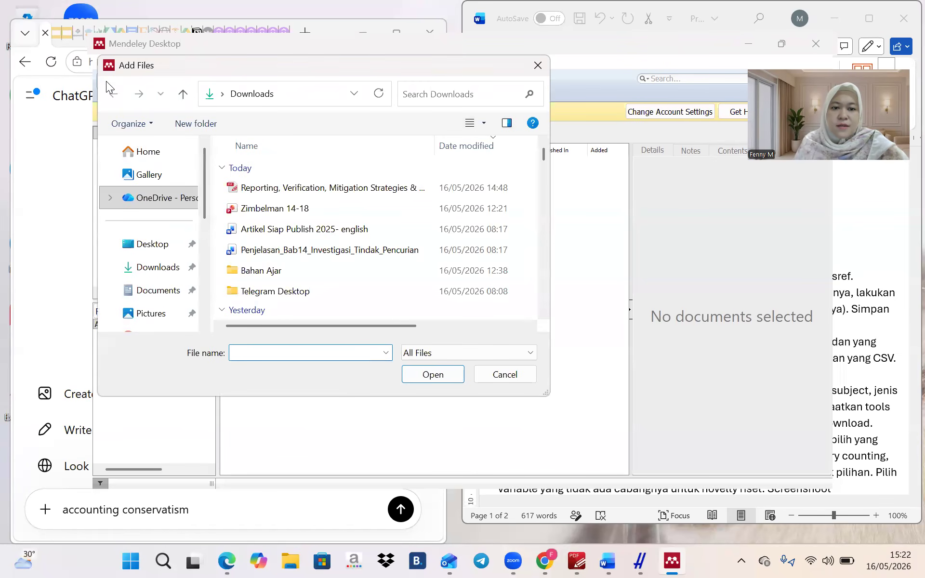
pyautogui.click(146, 290)
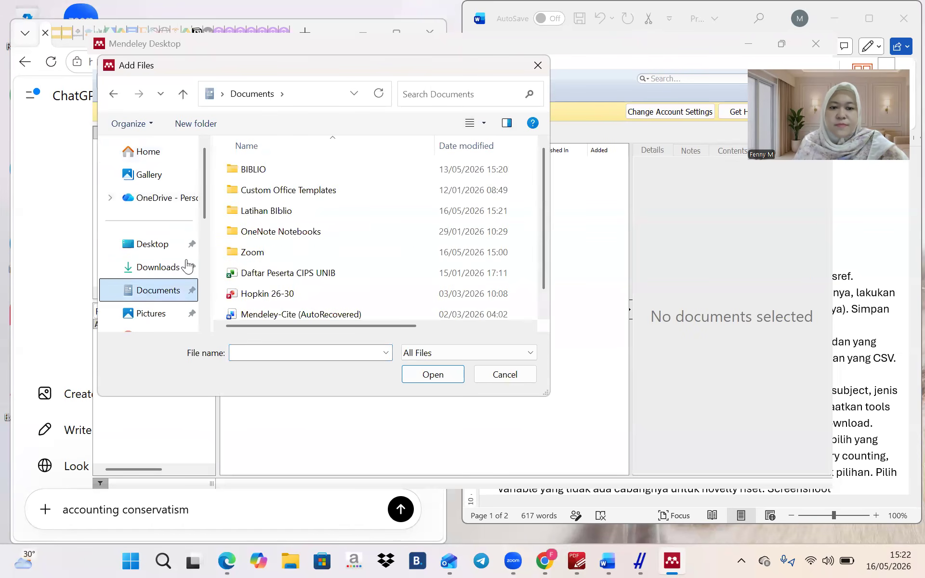
pyautogui.doubleClick(254, 210)
pyautogui.click(263, 170)
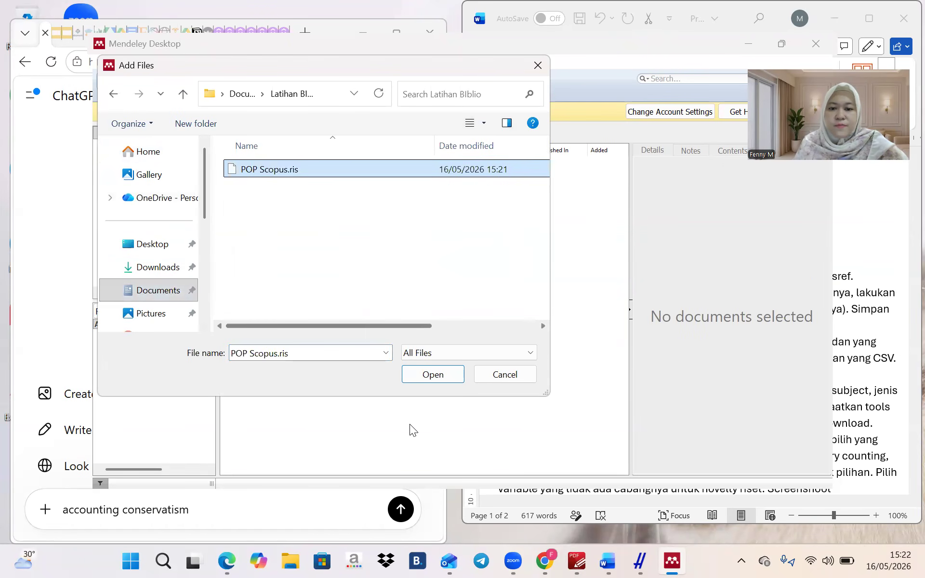
pyautogui.click(417, 381)
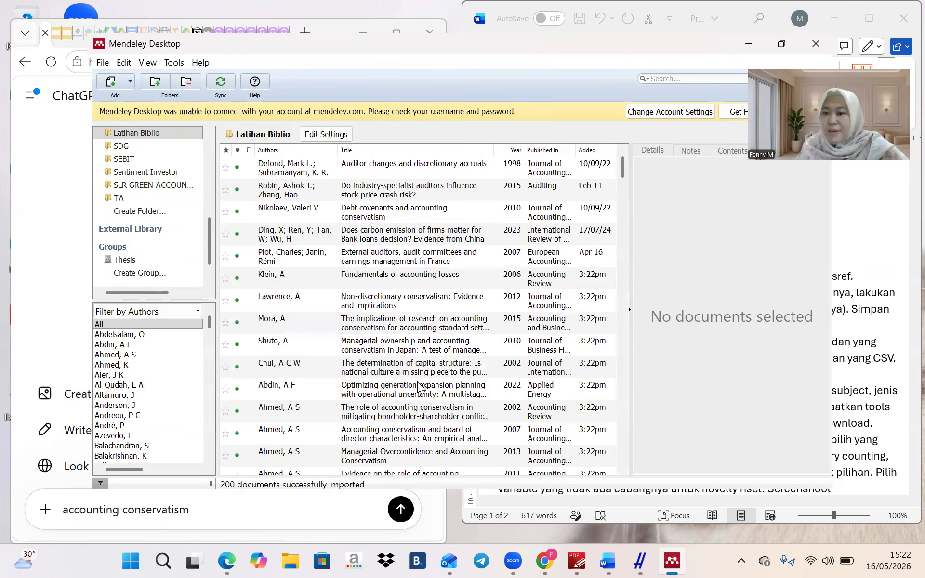
# Select all 200 imported documents and check their actions menu, such as Update Details
pyautogui.click(429, 170)
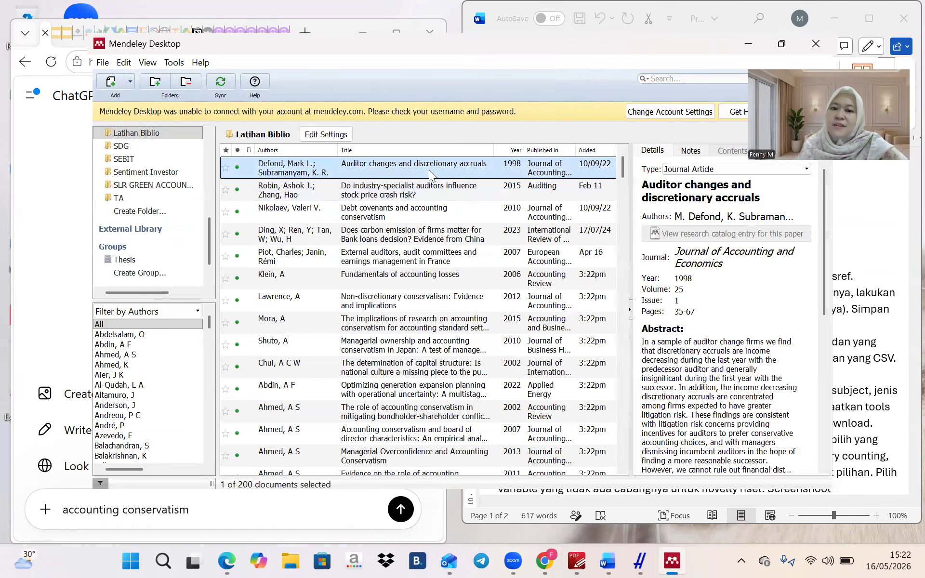
pyautogui.scroll(-2, 428, 170)
pyautogui.scroll(2, 429, 170)
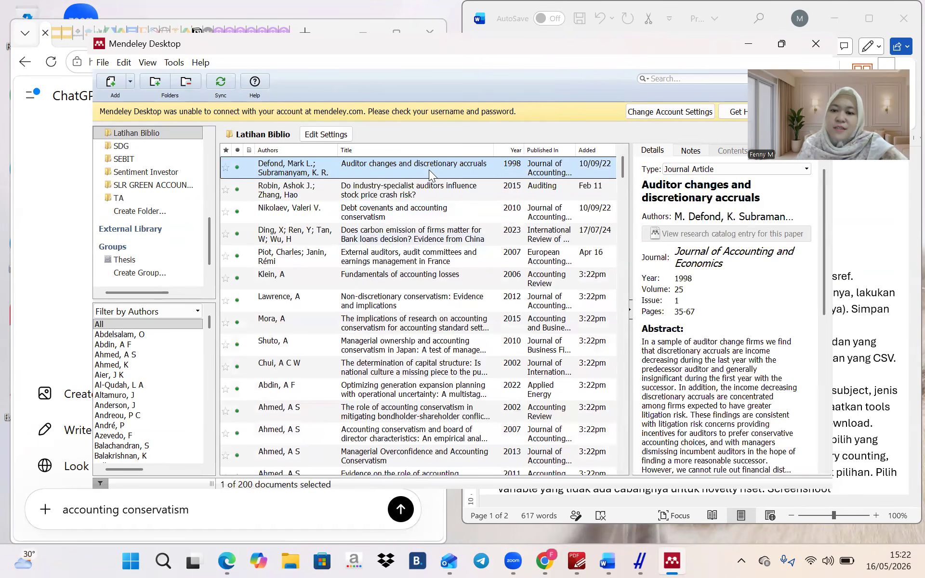
pyautogui.scroll(-20, 429, 169)
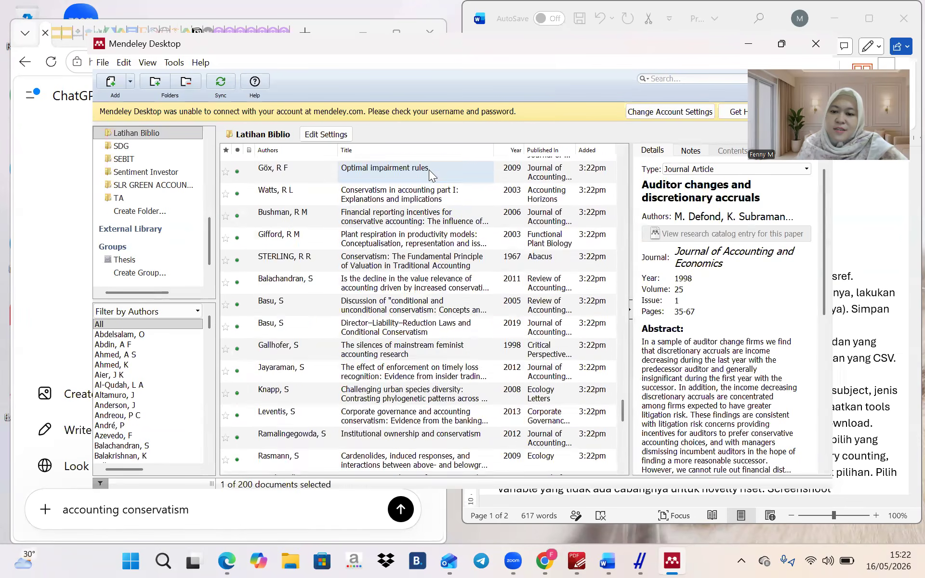
pyautogui.scroll(-5, 429, 169)
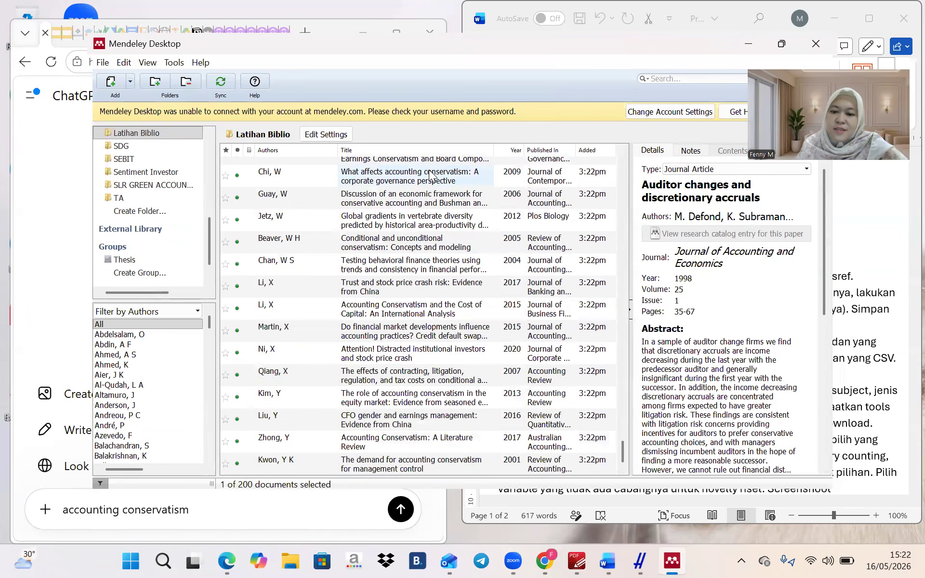
pyautogui.keyDown('shift'); pyautogui.click(378, 465); pyautogui.keyUp('shift')
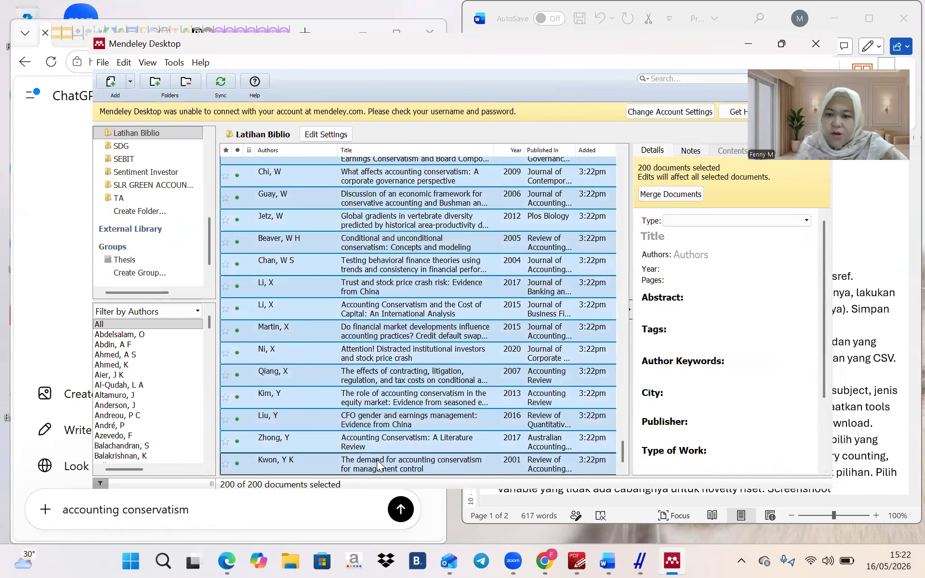
pyautogui.rightClick(391, 336)
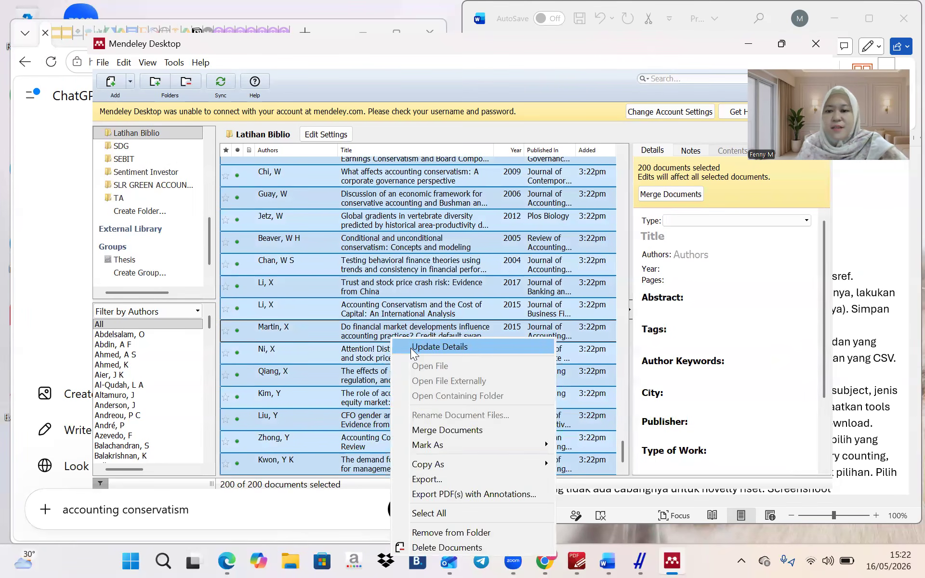
pyautogui.click(411, 347)
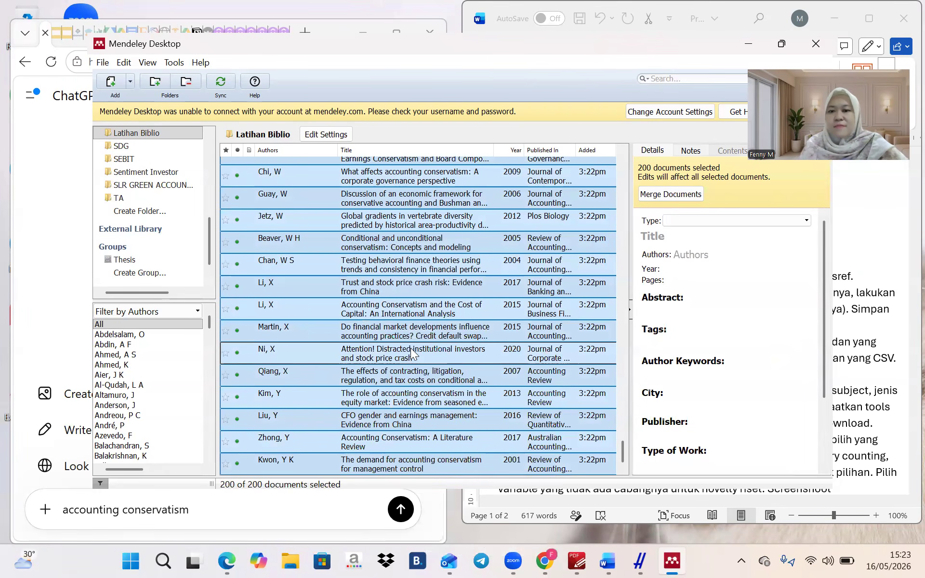
# Review the details of the Ahmed, A S and Biddle, G C papers
pyautogui.scroll(20, 410, 347)
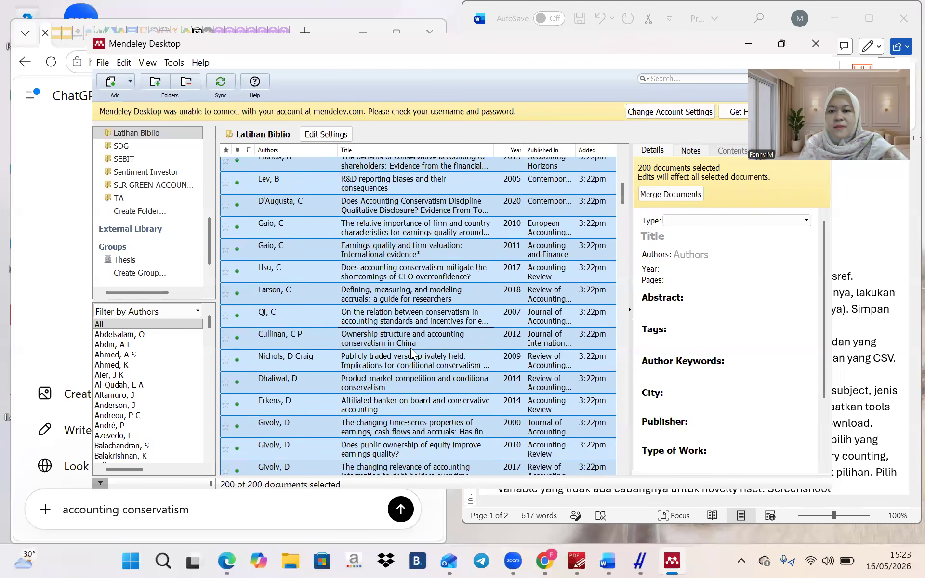
pyautogui.scroll(6, 411, 348)
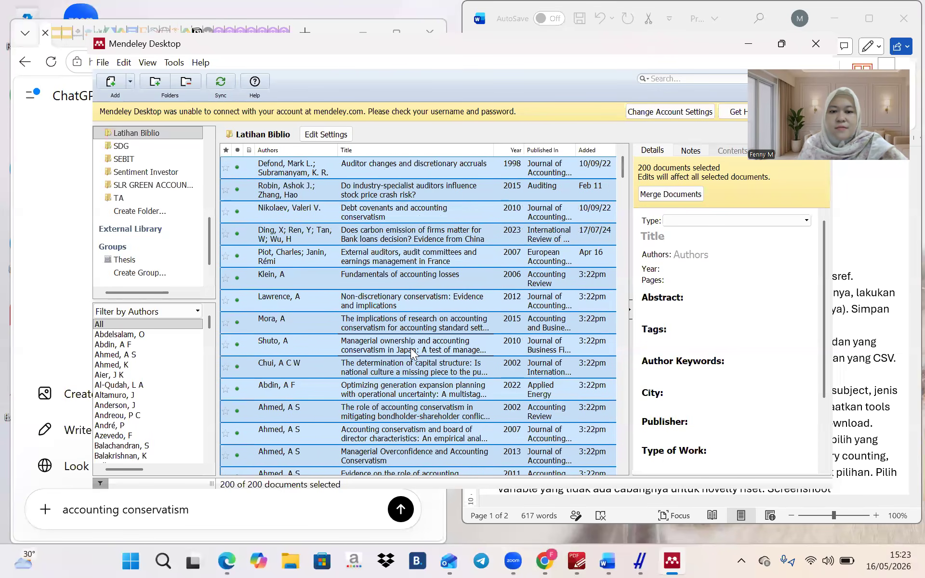
pyautogui.scroll(-5, 312, 323)
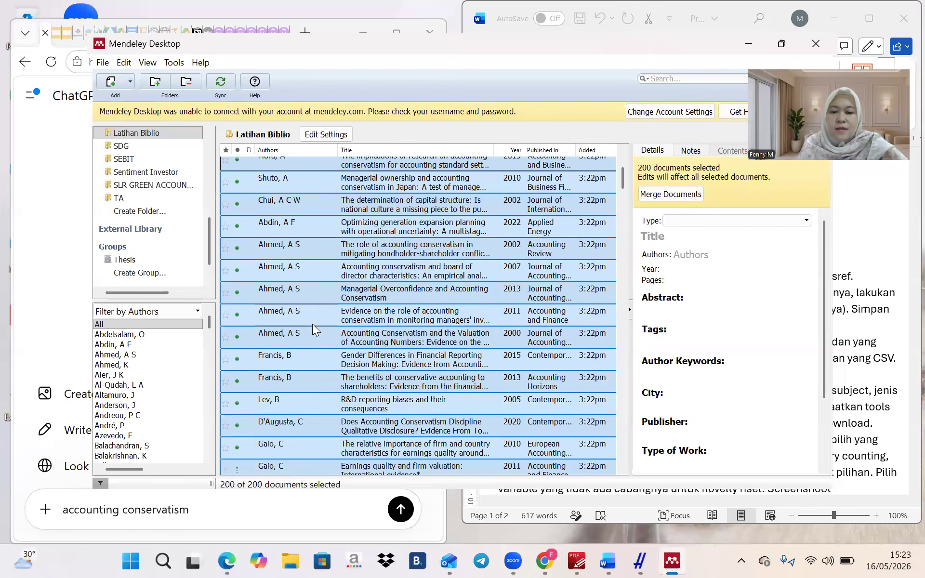
pyautogui.scroll(-1, 312, 330)
pyautogui.click(307, 328)
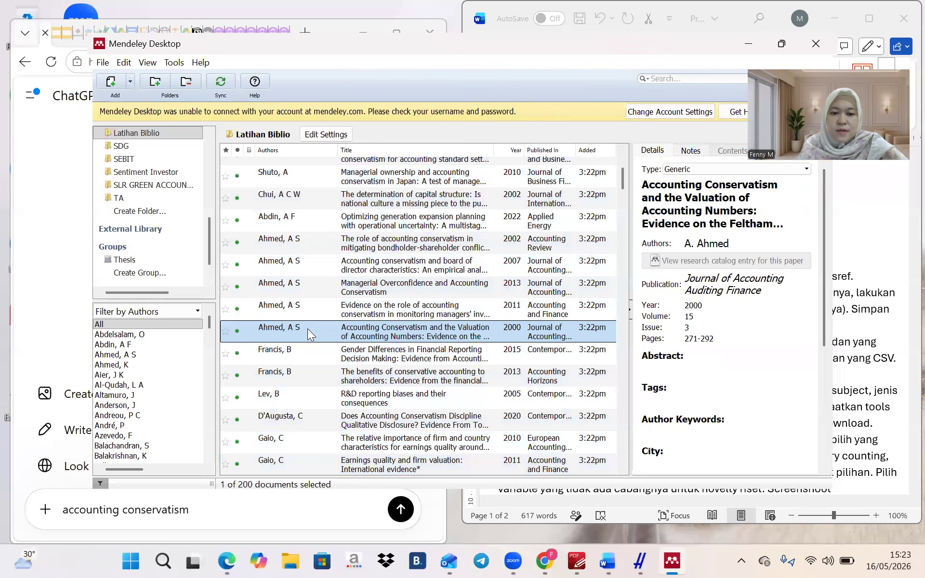
pyautogui.scroll(-10, 307, 329)
pyautogui.scroll(-10, 308, 329)
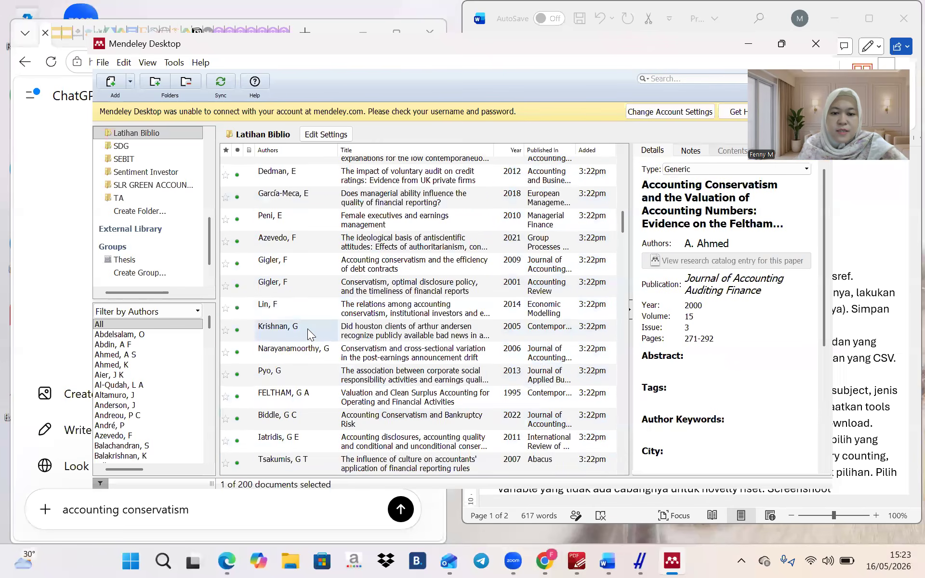
pyautogui.scroll(15, 308, 329)
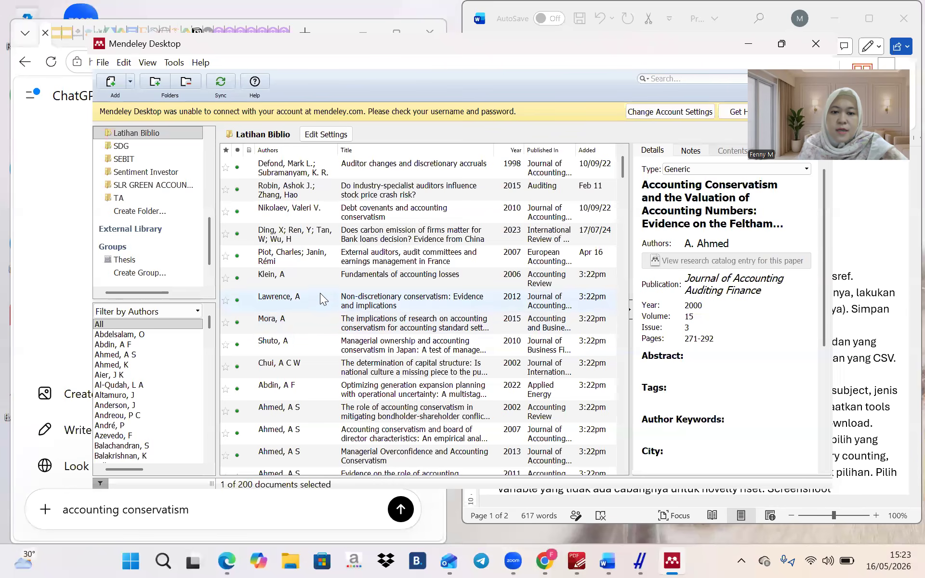
pyautogui.scroll(-10, 500, 385)
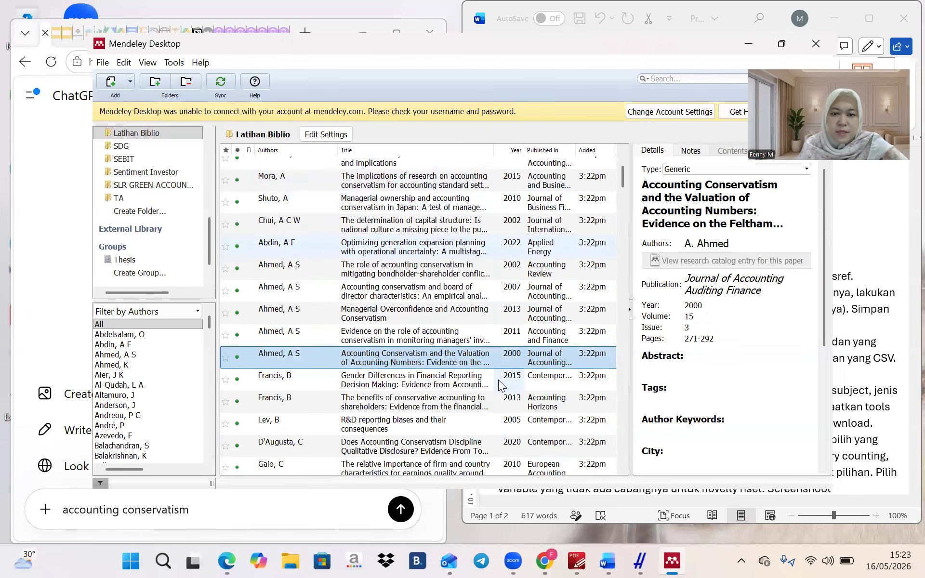
pyautogui.scroll(-10, 500, 386)
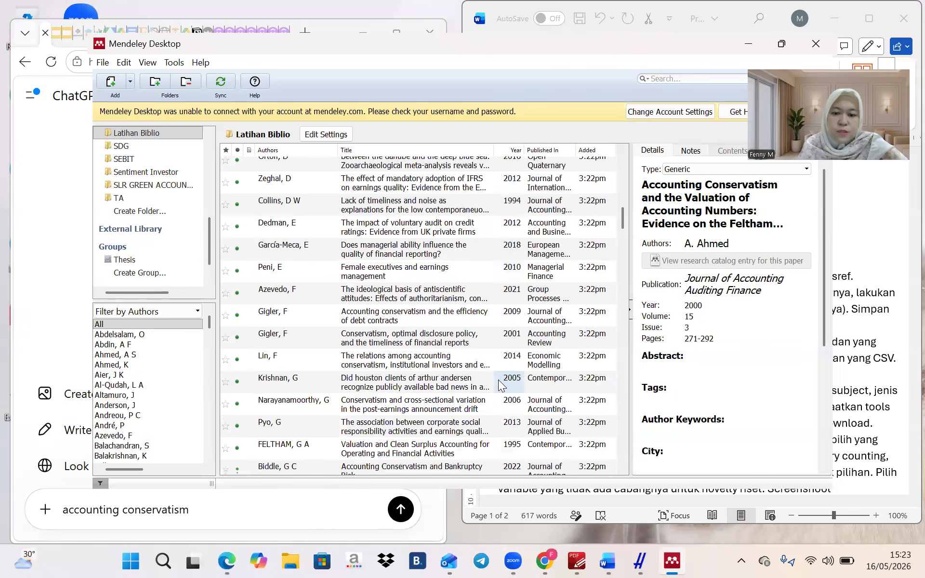
pyautogui.click(459, 244)
pyautogui.rightClick(458, 244)
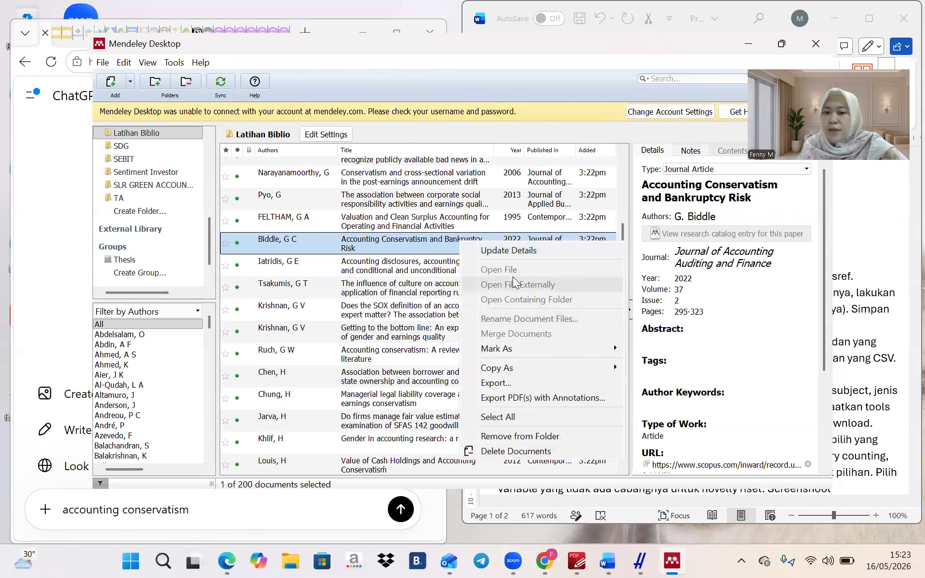
pyautogui.click(498, 251)
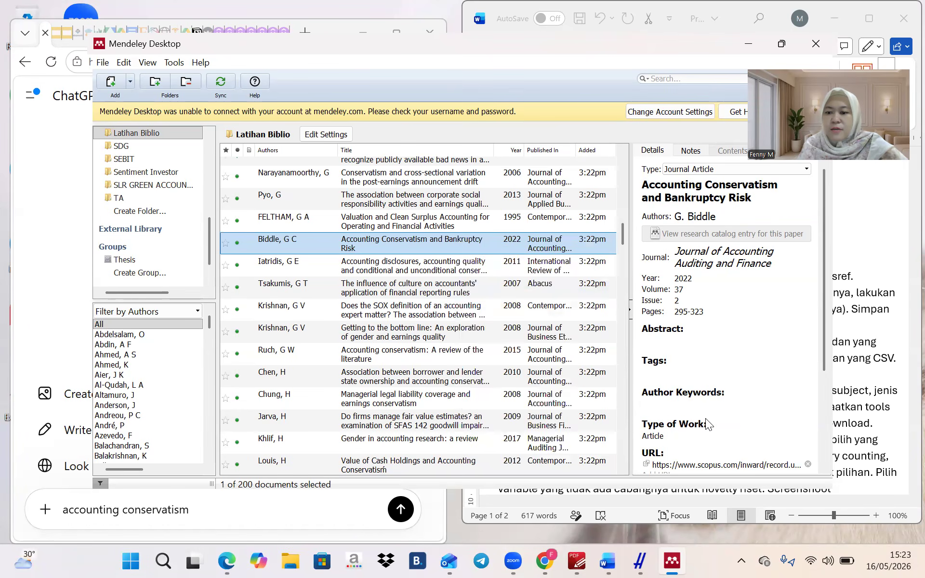
# Review the Iatridis, Lawrence, accounting losses and Chui papers, then bring ChatGPT to the front
pyautogui.click(417, 266)
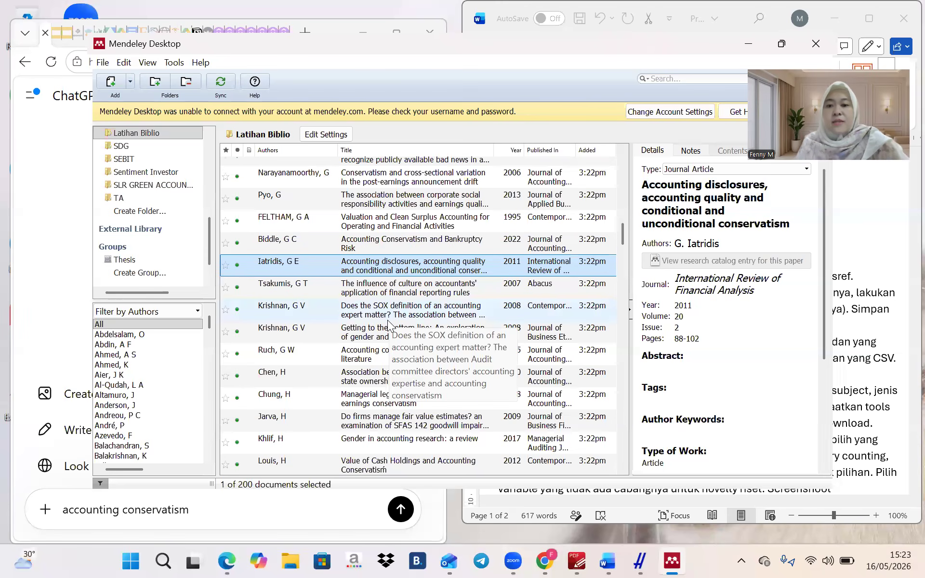
pyautogui.scroll(2, 390, 277)
pyautogui.scroll(5, 390, 277)
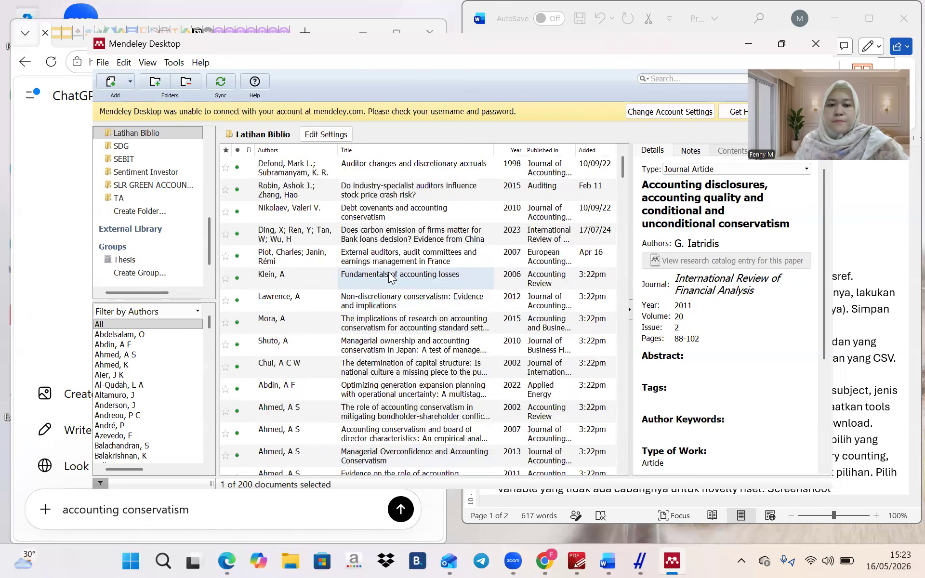
pyautogui.click(369, 302)
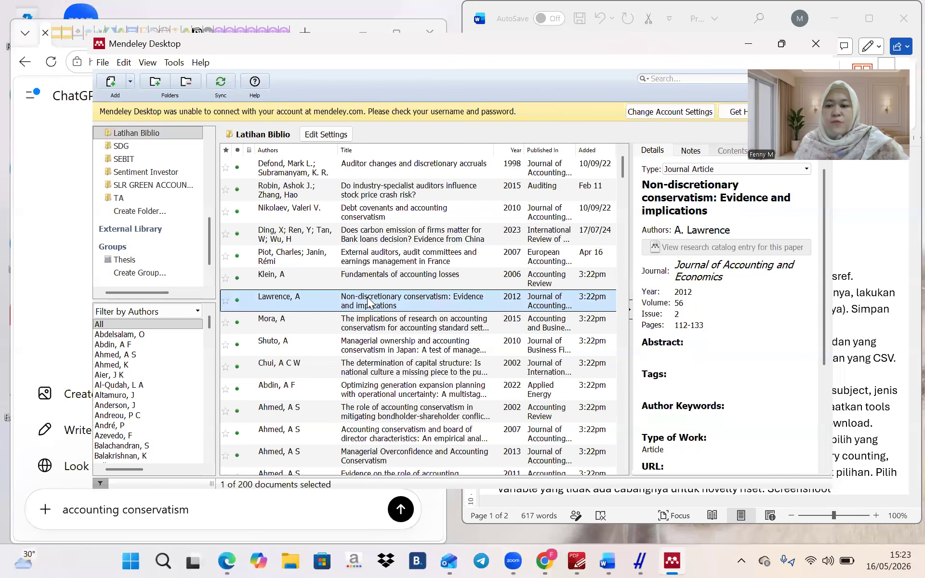
pyautogui.click(435, 279)
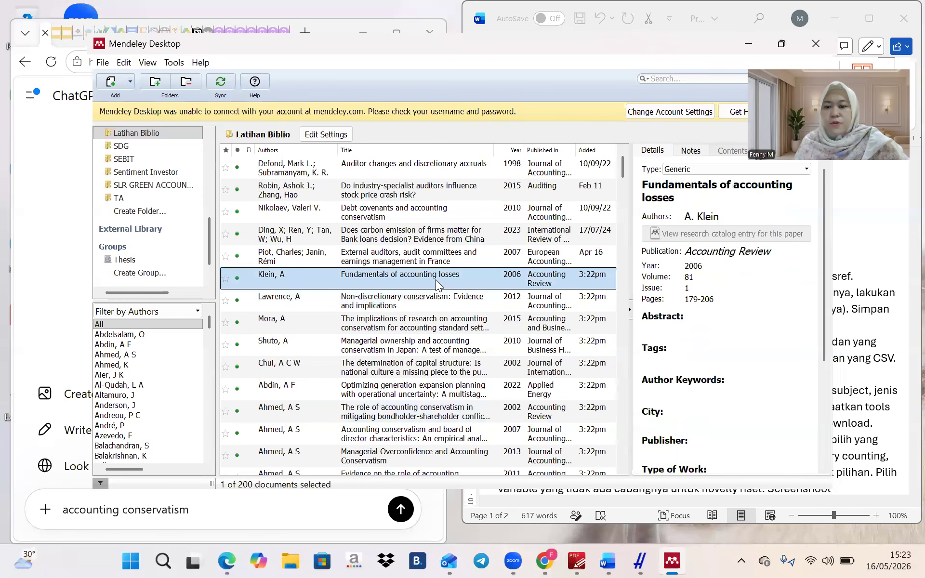
pyautogui.scroll(-3, 677, 303)
pyautogui.scroll(-1, 676, 302)
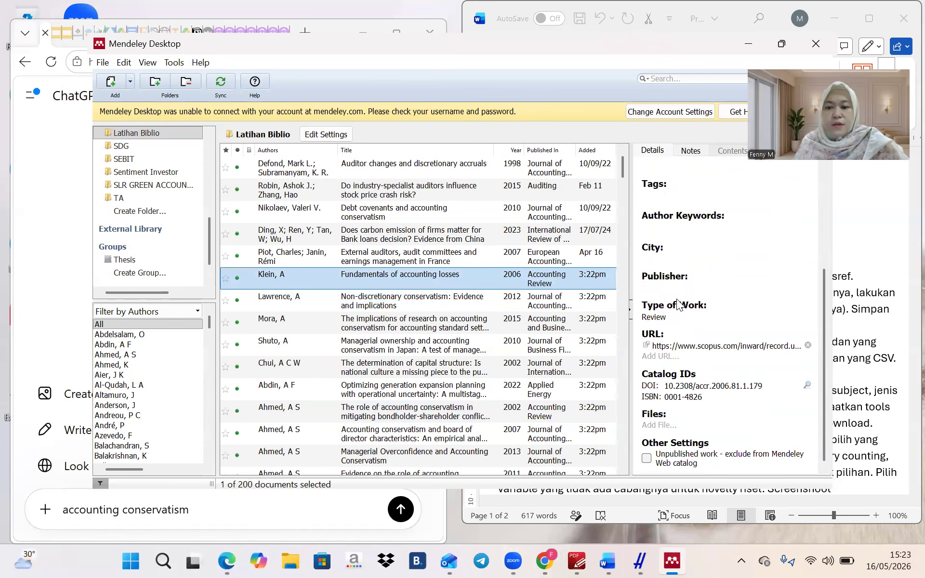
pyautogui.click(358, 301)
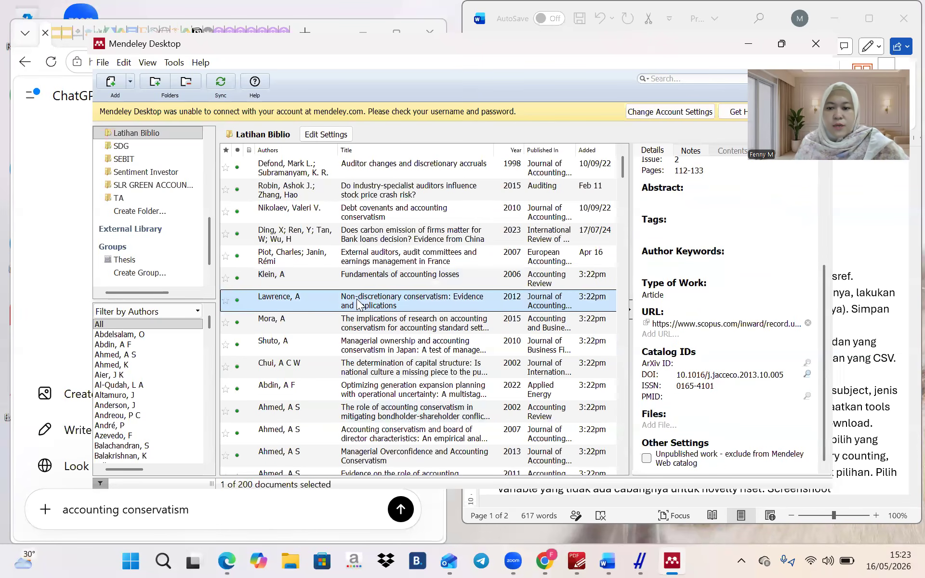
pyautogui.click(376, 368)
pyautogui.scroll(-9, 376, 369)
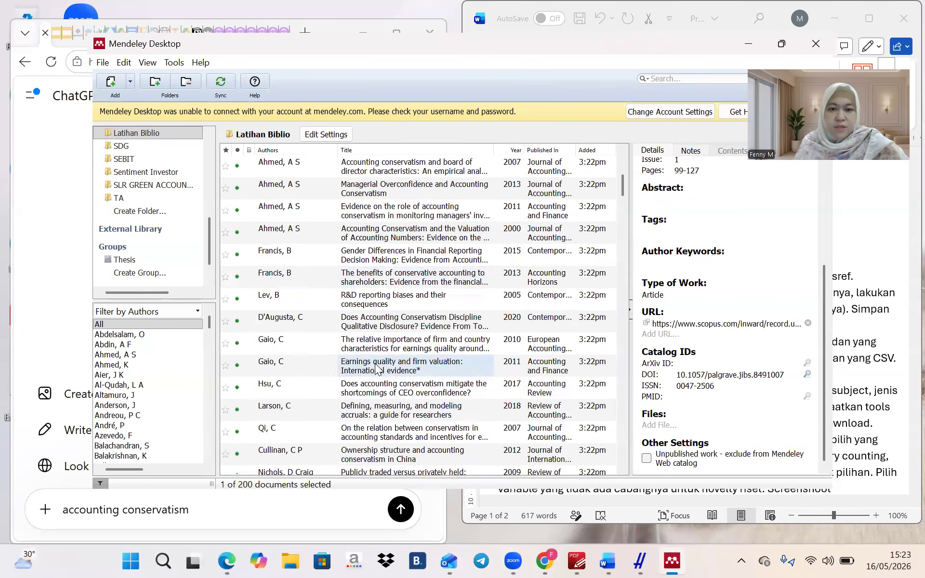
pyautogui.scroll(-10, 376, 369)
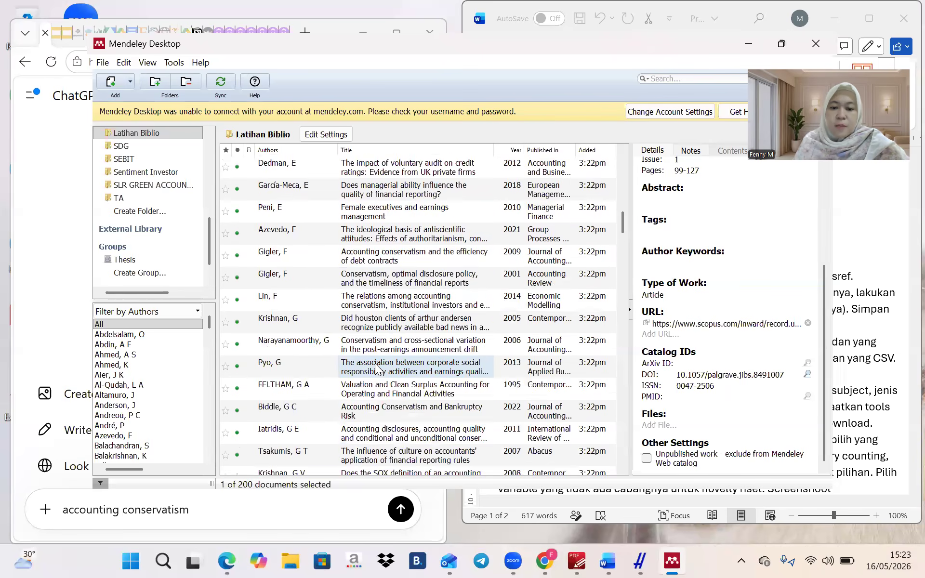
pyautogui.scroll(-10, 376, 368)
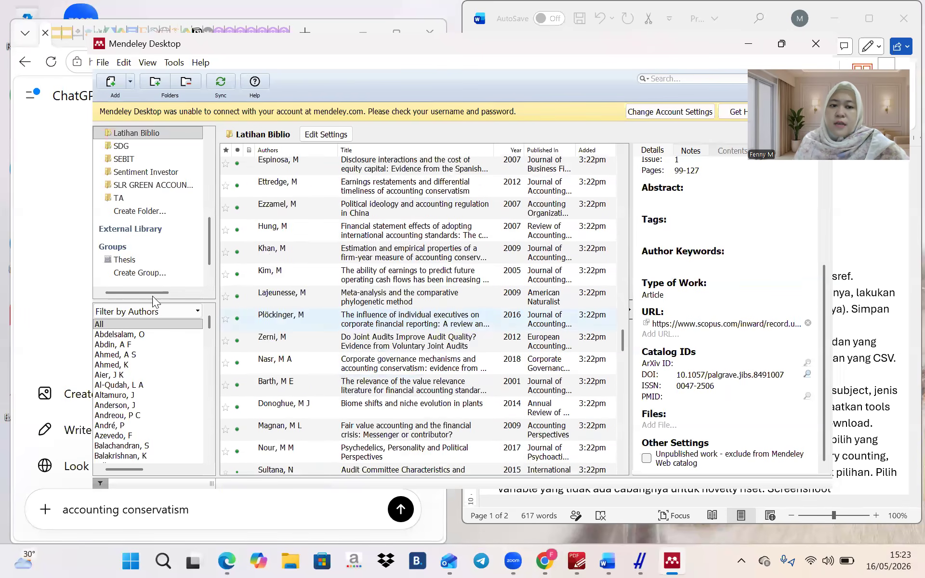
pyautogui.click(59, 259)
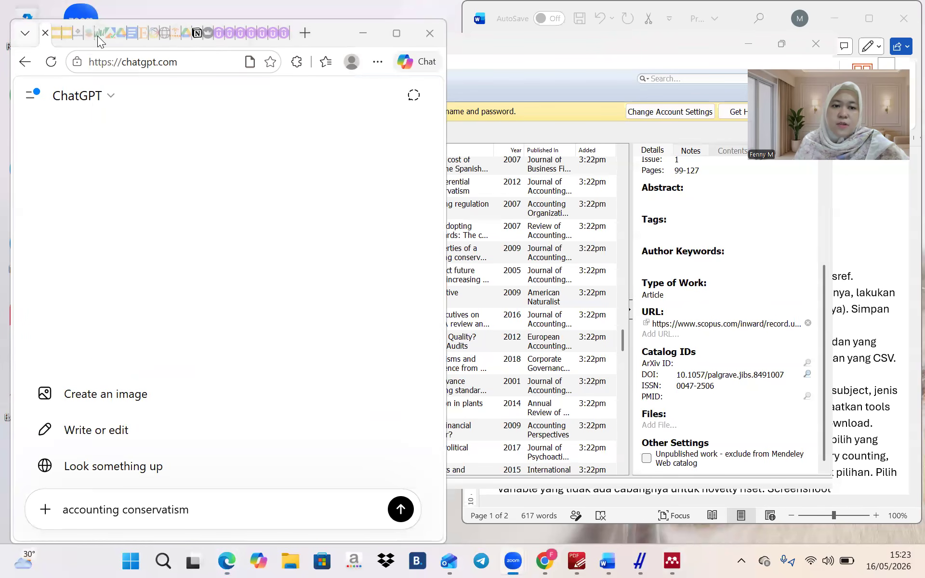
# Maximize Edge and choose the first listed account on the Elsevier sign-in page
pyautogui.click(399, 32)
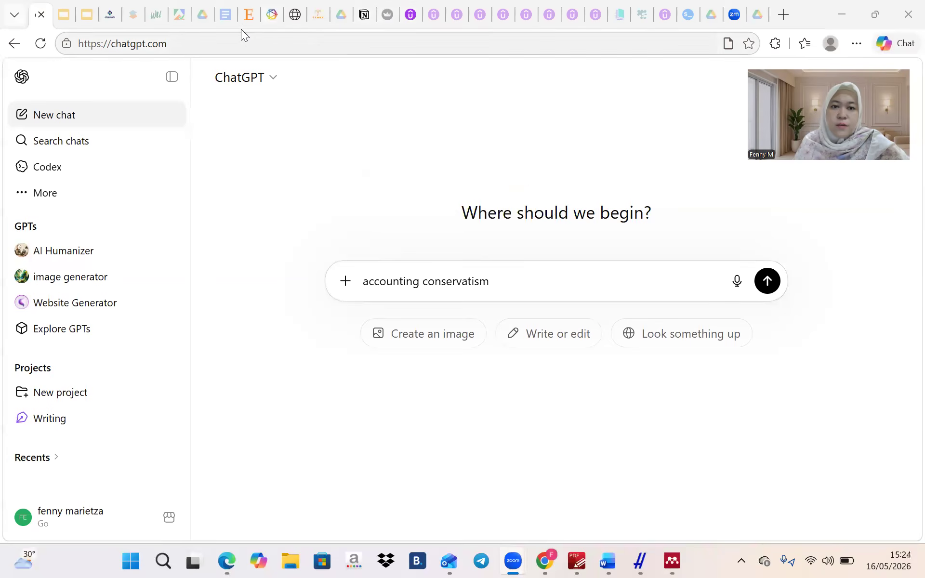
pyautogui.click(246, 17)
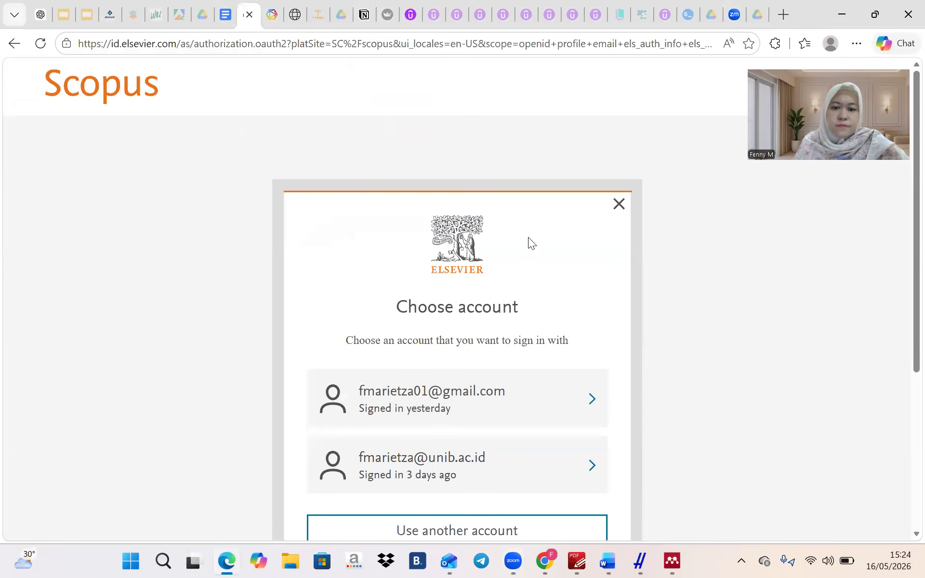
pyautogui.scroll(-2, 504, 342)
pyautogui.click(491, 301)
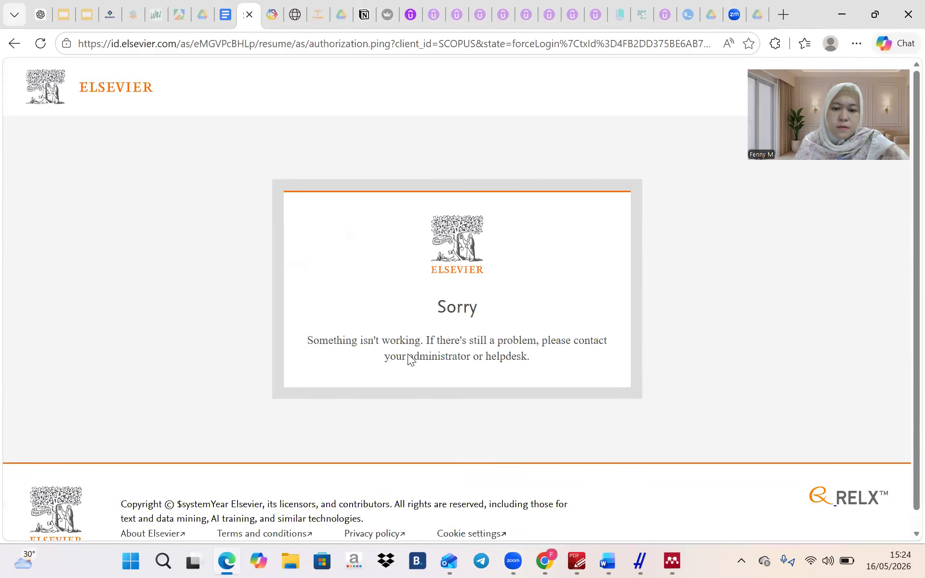
# Get past the error page back to the account chooser and sign in with the saved password
pyautogui.click(42, 43)
pyautogui.click(513, 165)
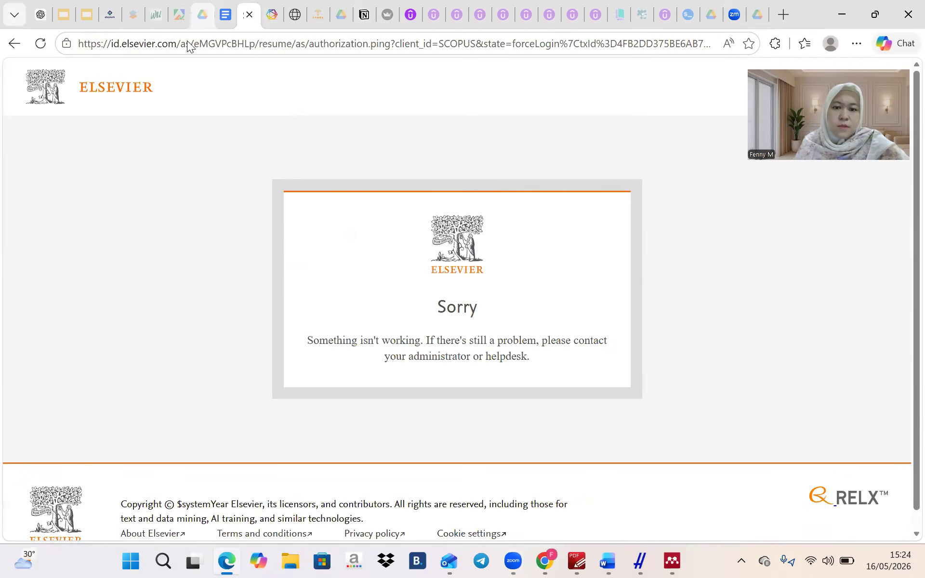
pyautogui.click(13, 45)
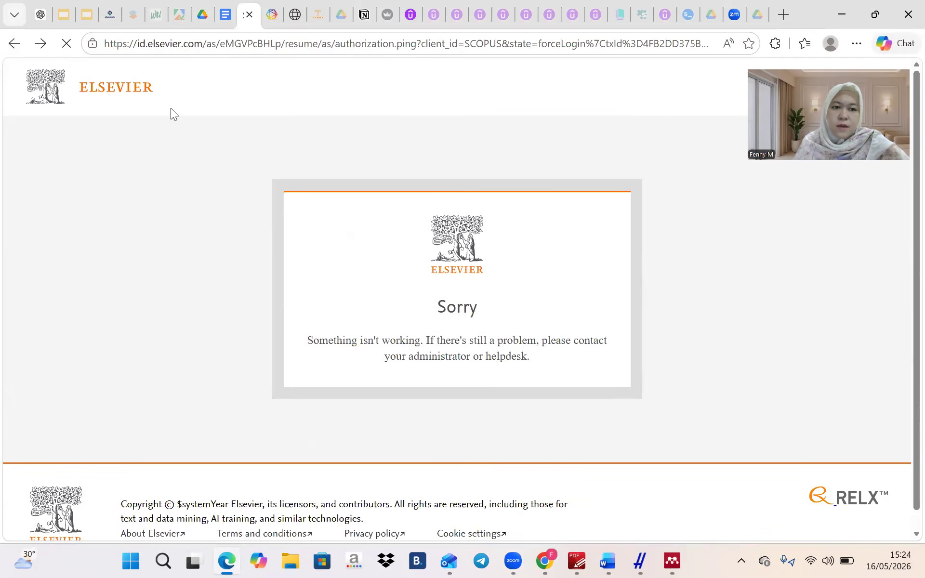
pyautogui.click(12, 46)
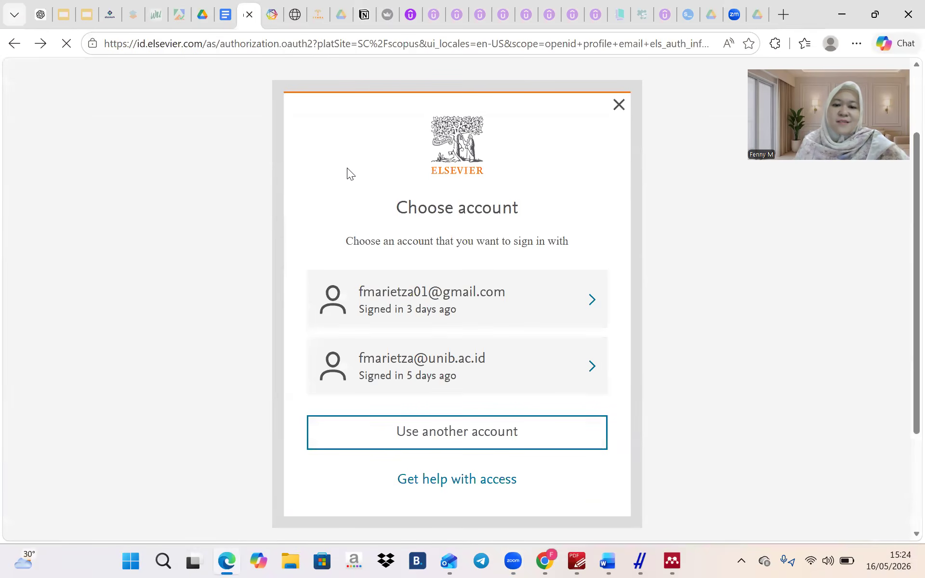
pyautogui.click(466, 305)
pyautogui.scroll(-4, 434, 400)
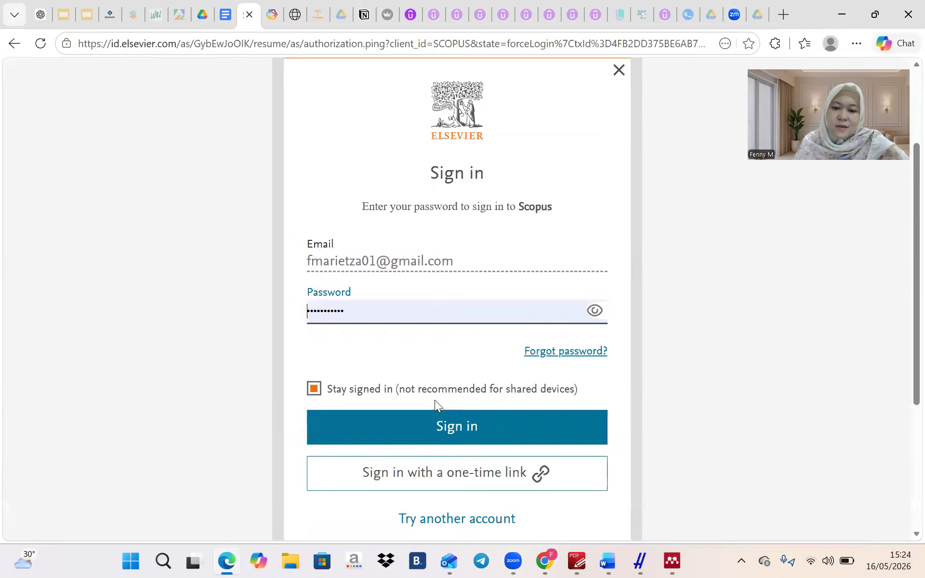
pyautogui.click(441, 368)
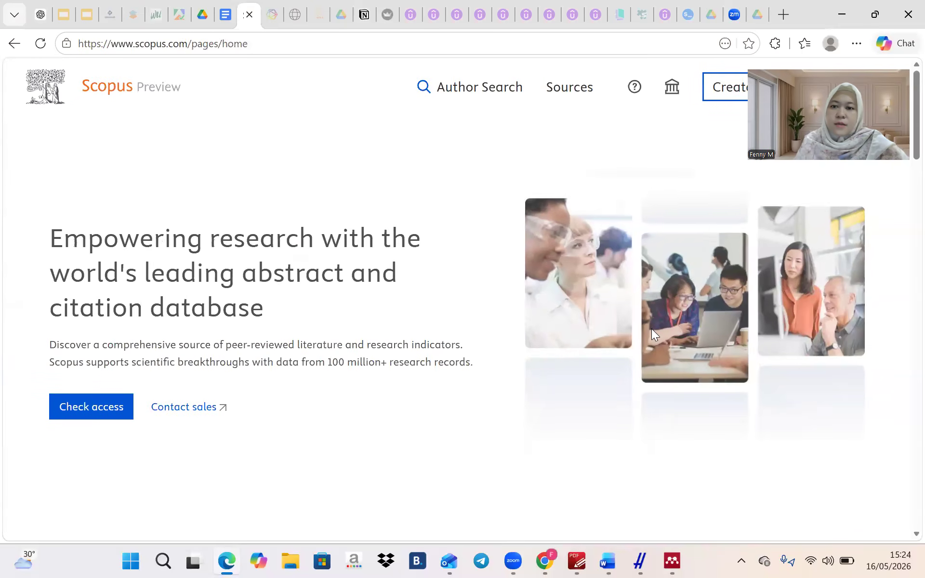
# Glance at the Scopus Sources list, then return to the document search page with its past queries
pyautogui.click(585, 92)
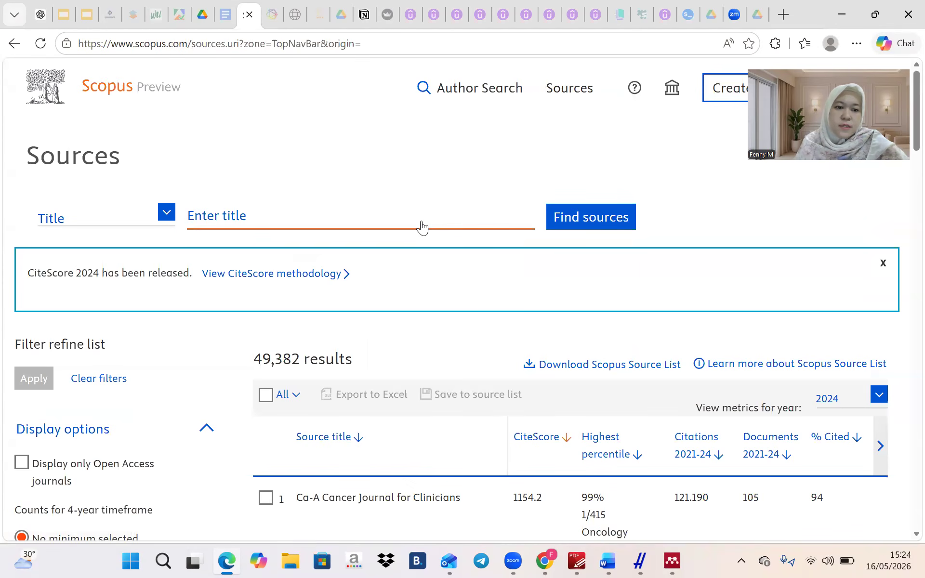
pyautogui.scroll(-3, 422, 226)
pyautogui.scroll(3, 324, 120)
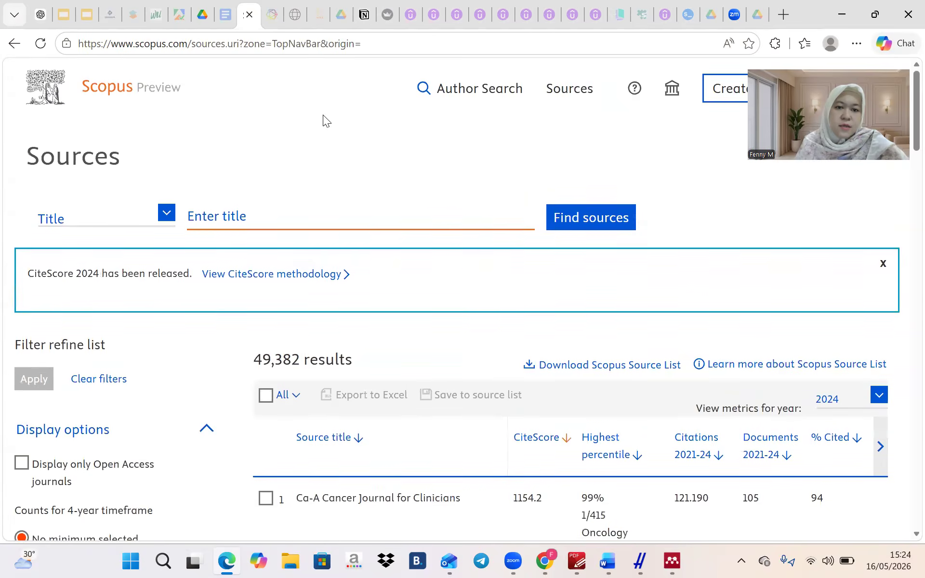
pyautogui.click(15, 43)
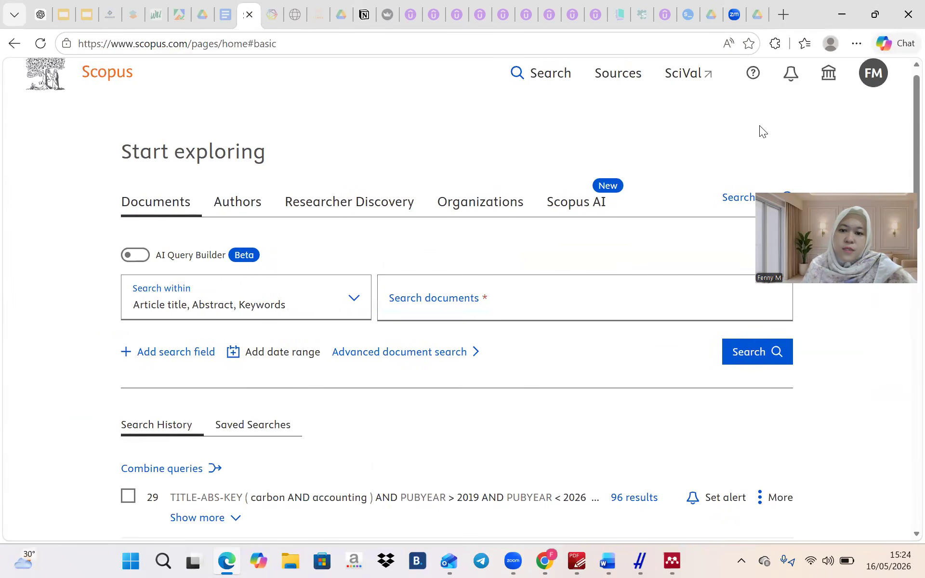
# Search documents for 'accounting and conservatism' and browse the 1,553 results
pyautogui.click(544, 282)
pyautogui.write('accounting')
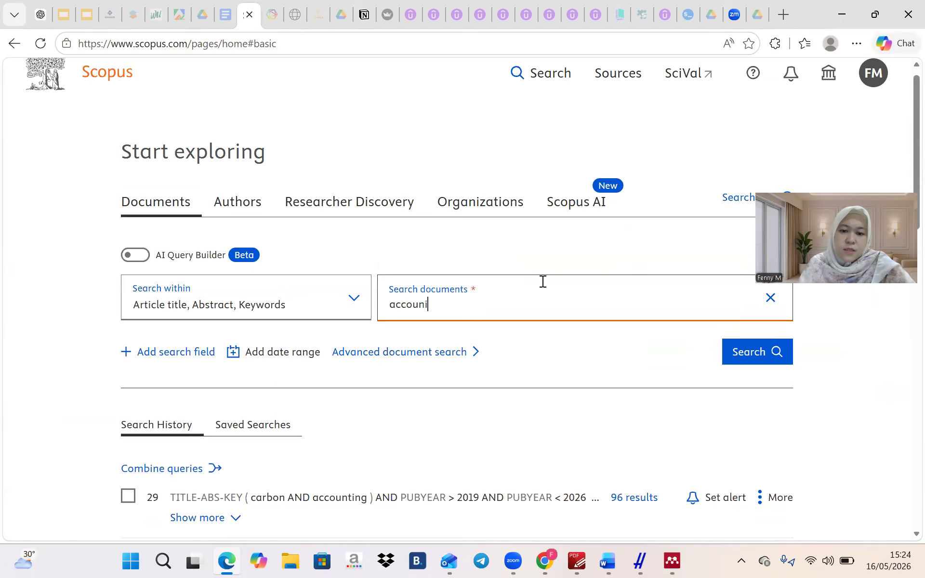
pyautogui.write(' and conservatism')
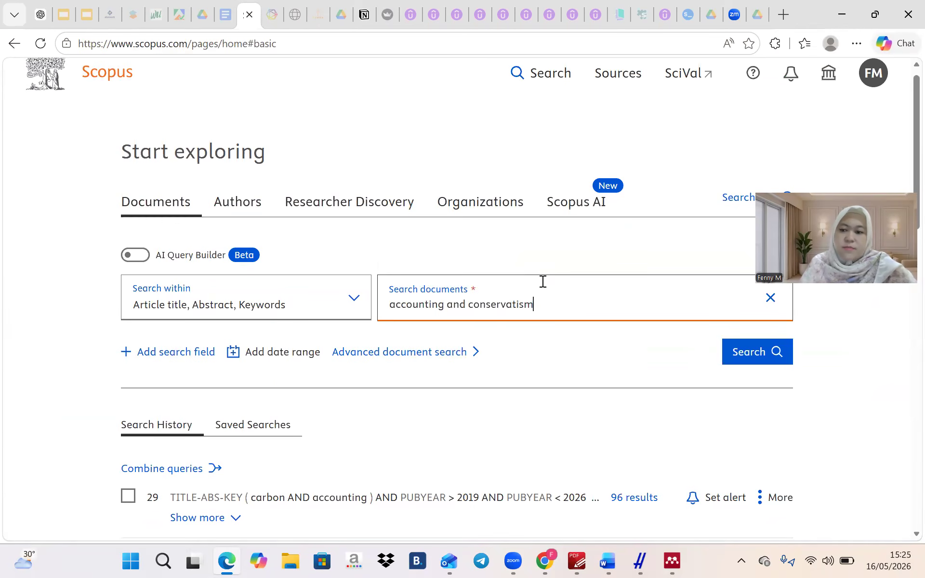
pyautogui.click(740, 359)
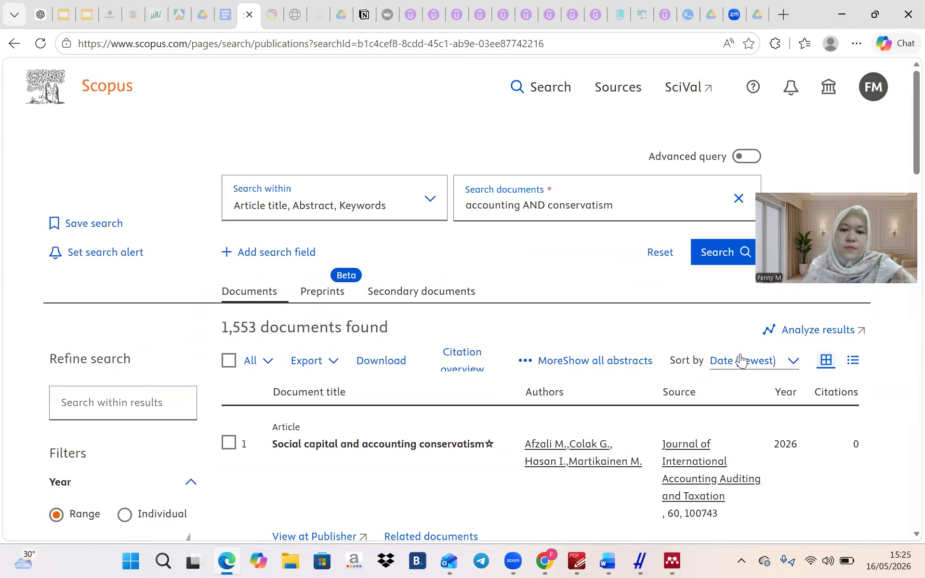
pyautogui.scroll(-4, 741, 359)
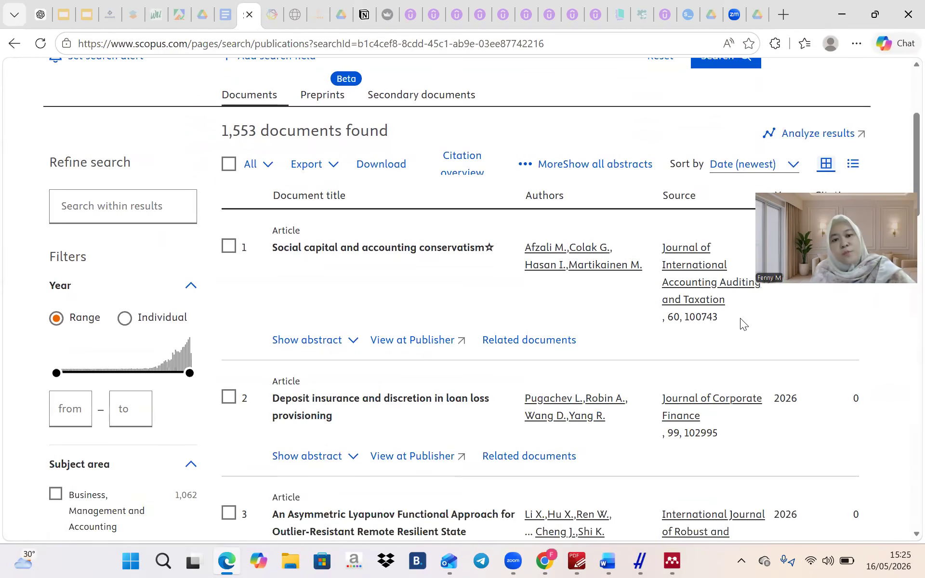
pyautogui.scroll(-3, 741, 321)
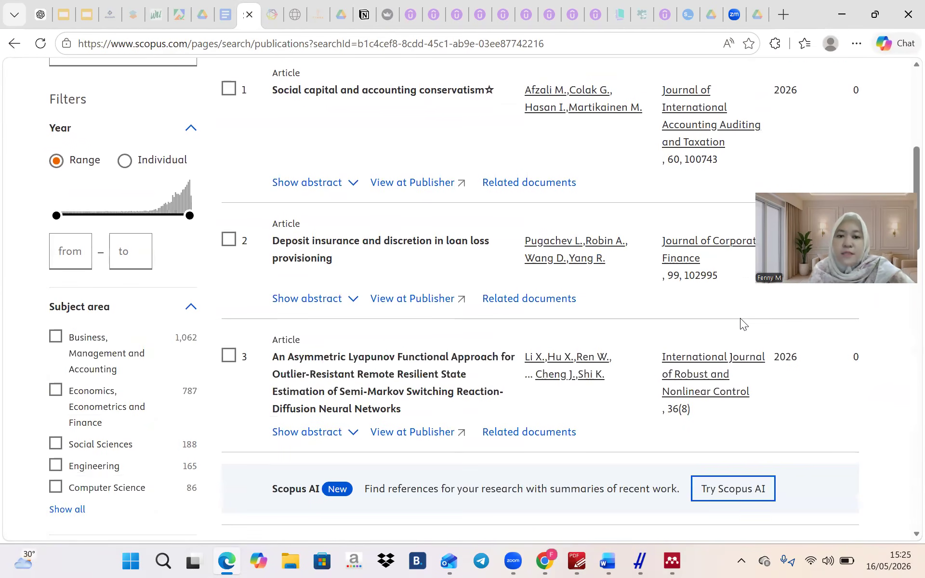
pyautogui.scroll(3, 740, 318)
pyautogui.scroll(3, 740, 318)
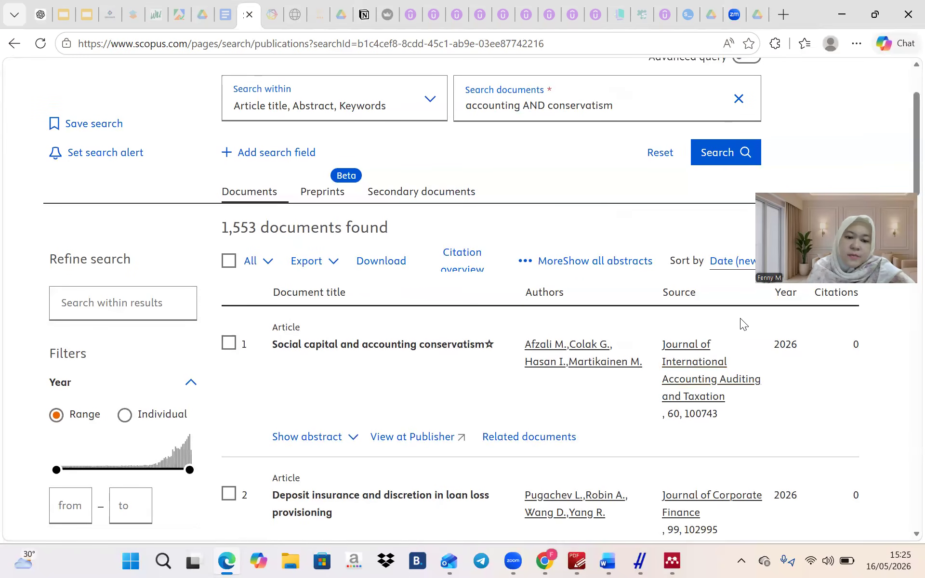
pyautogui.scroll(-2, 160, 326)
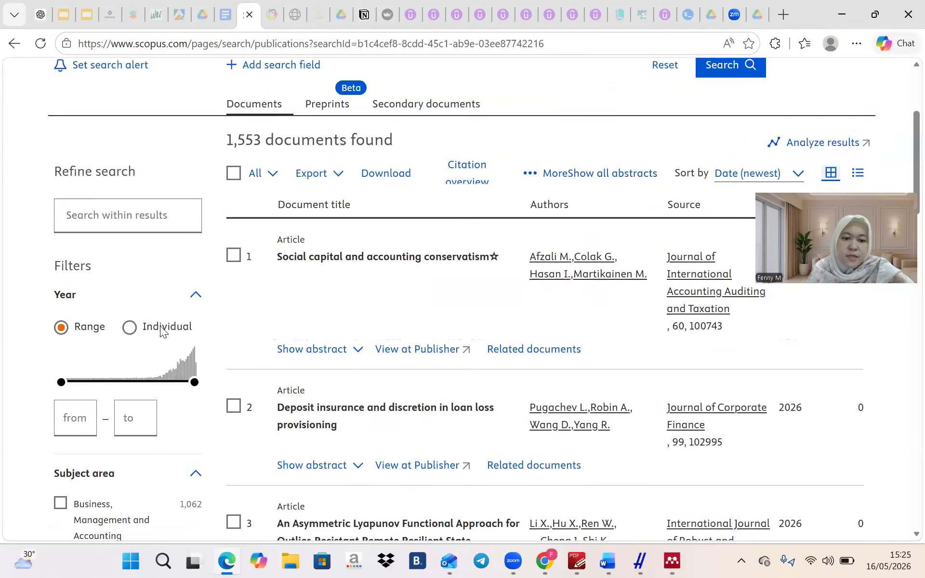
pyautogui.scroll(-3, 160, 328)
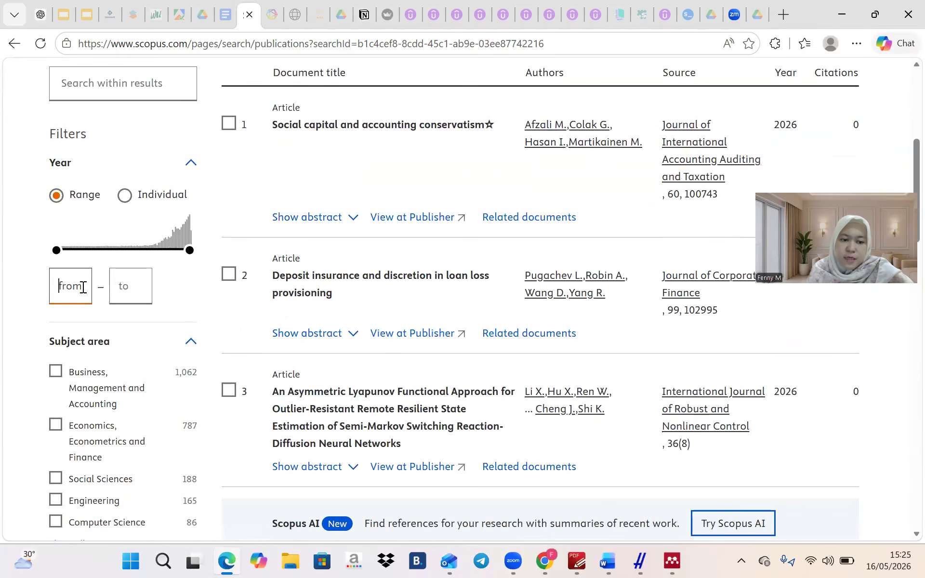
# Set the year range to 2020–2026 and tick Business, Management and Accounting plus Economics, Econometrics and Finance
pyautogui.write('2')
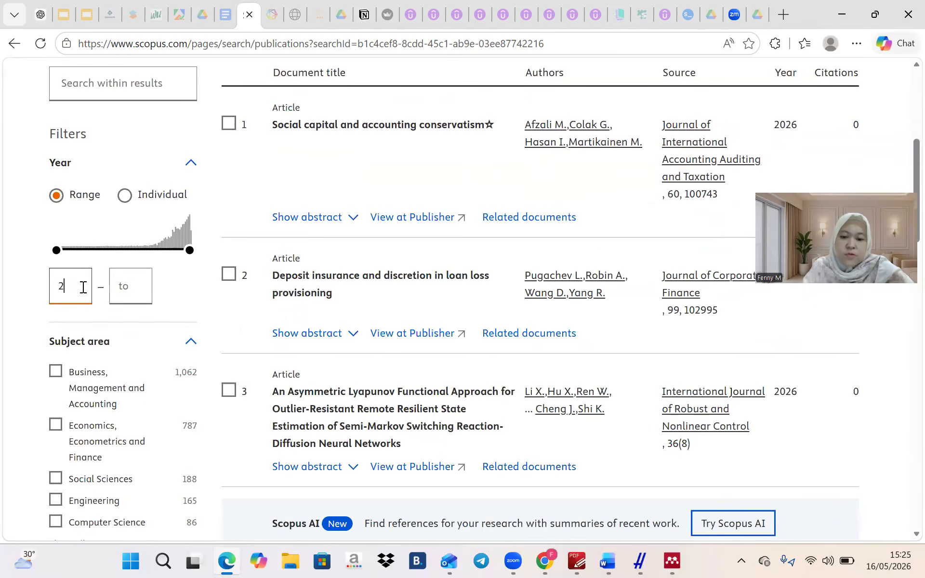
pyautogui.press('Tab')
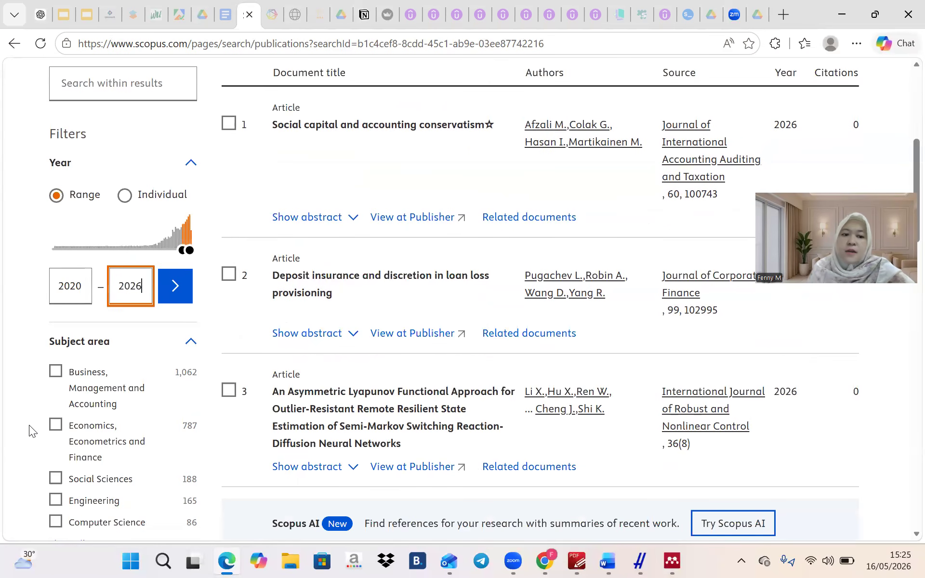
pyautogui.scroll(-2, 30, 426)
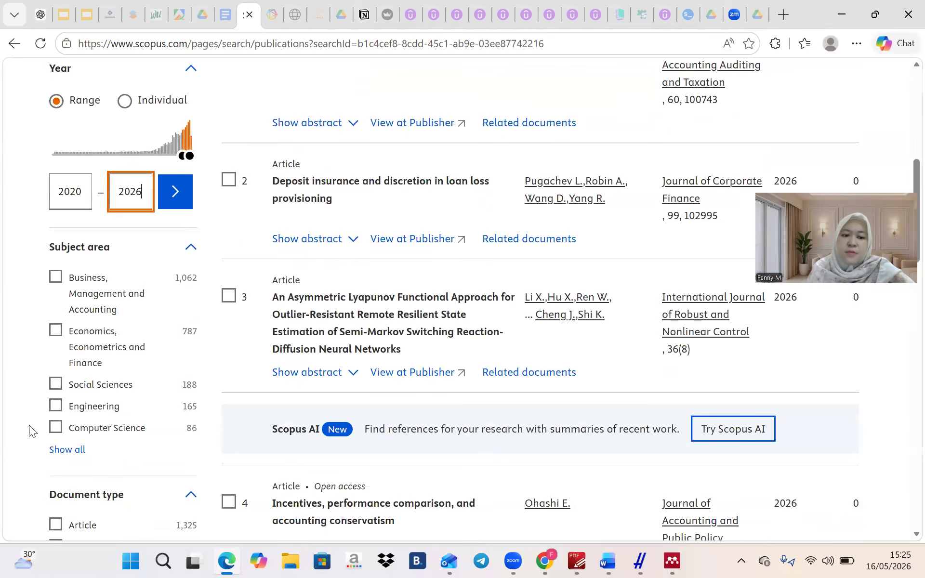
pyautogui.click(56, 280)
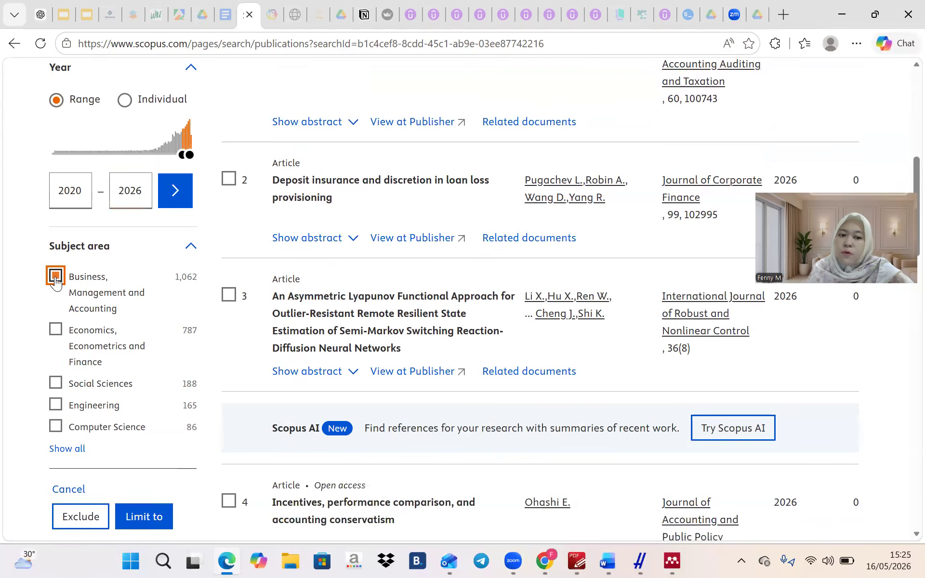
pyautogui.click(55, 331)
pyautogui.click(56, 449)
pyautogui.click(133, 359)
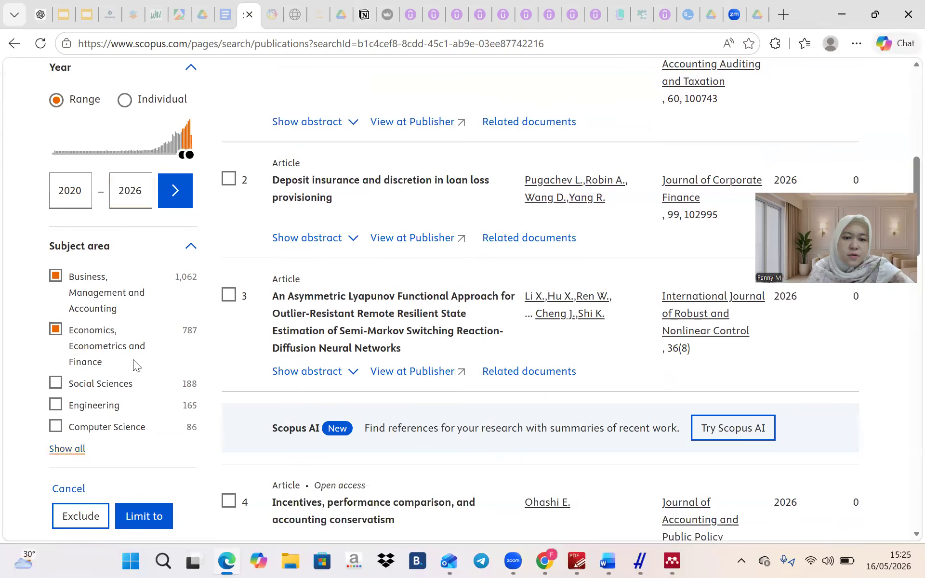
pyautogui.click(63, 449)
pyautogui.scroll(-6, 455, 249)
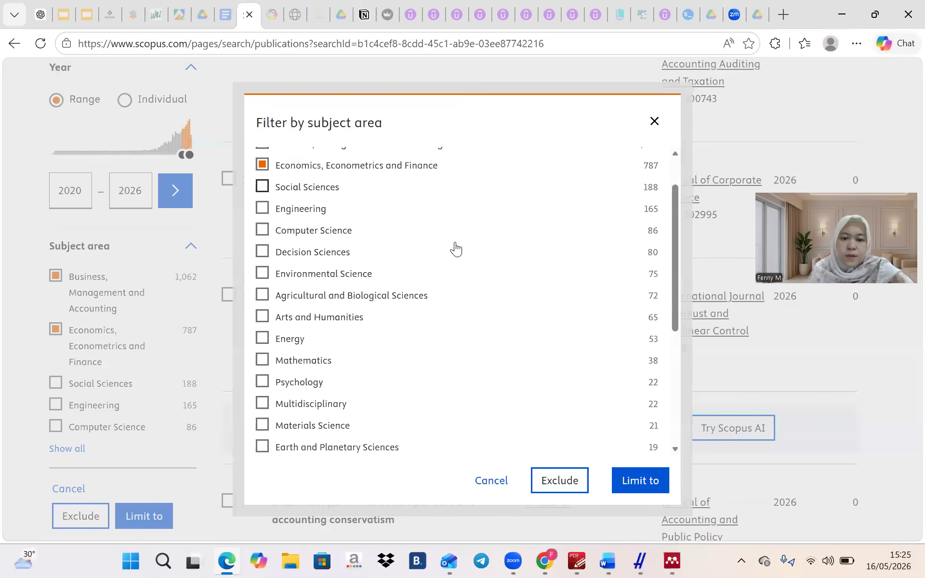
pyautogui.scroll(-1, 455, 249)
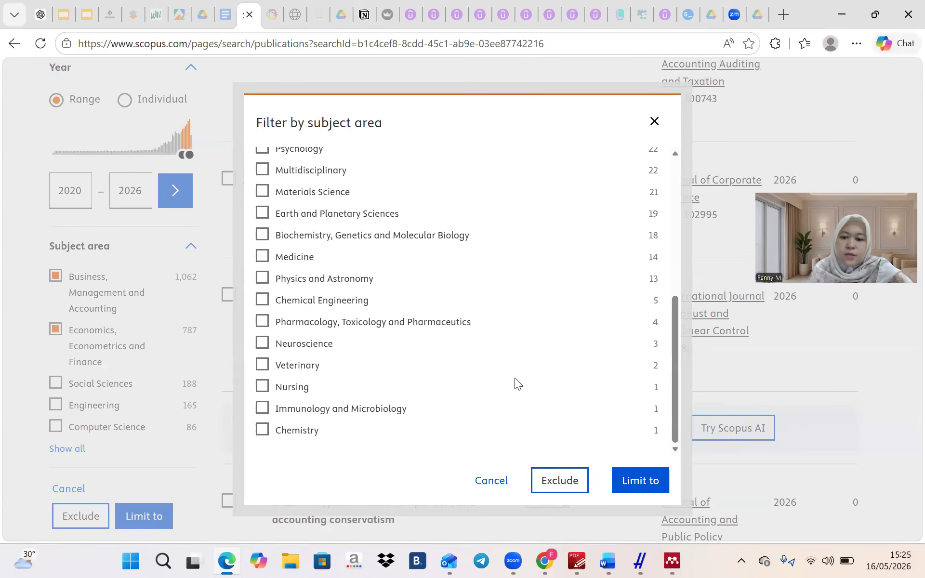
pyautogui.click(654, 121)
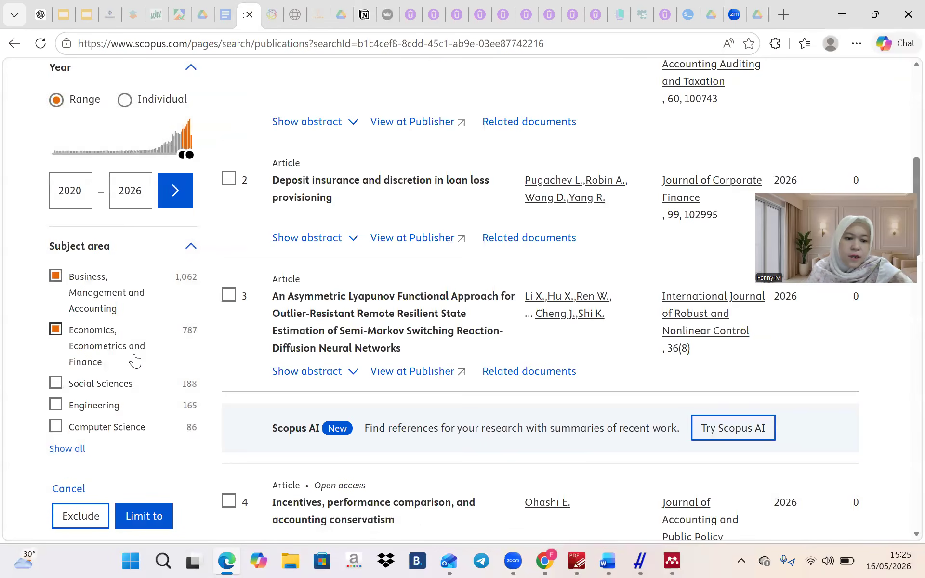
pyautogui.scroll(-3, 136, 360)
pyautogui.scroll(-1, 134, 360)
# Tick the Article and Book chapter document types and the English language filter
pyautogui.click(73, 355)
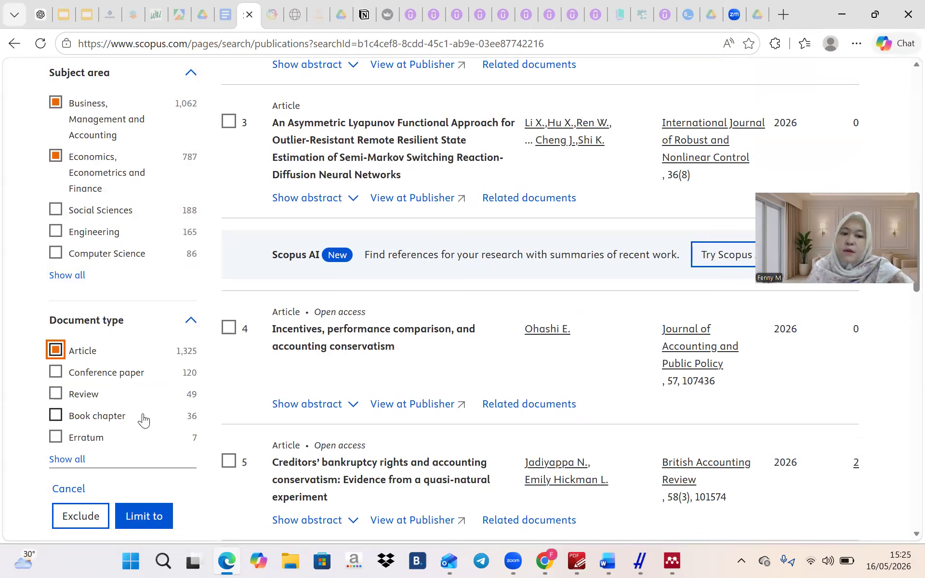
pyautogui.scroll(-2, 143, 420)
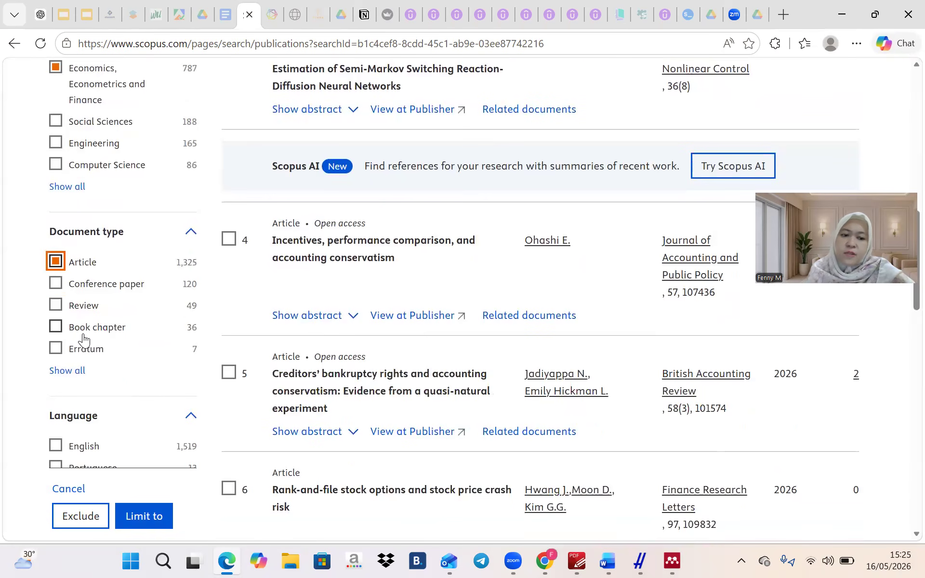
pyautogui.click(85, 337)
pyautogui.scroll(-3, 142, 369)
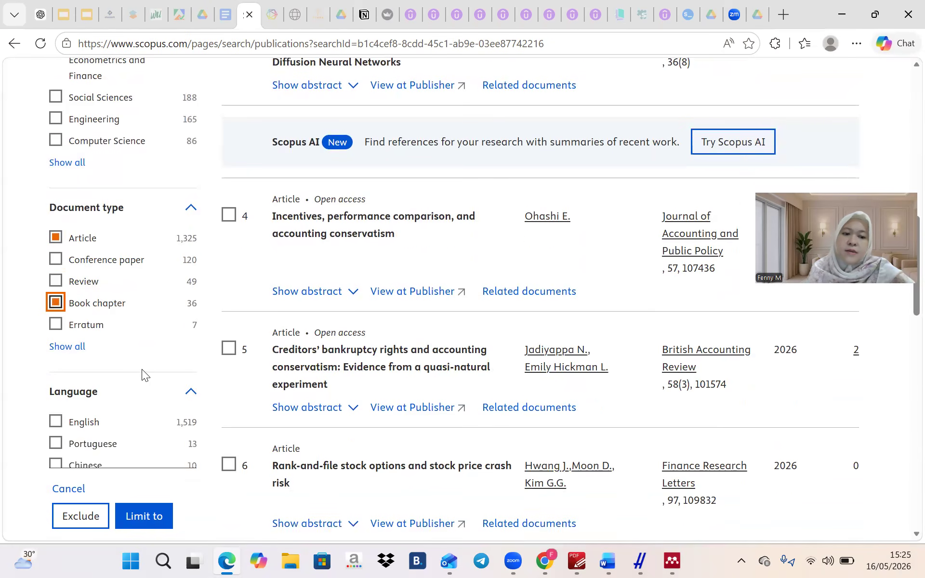
pyautogui.click(92, 325)
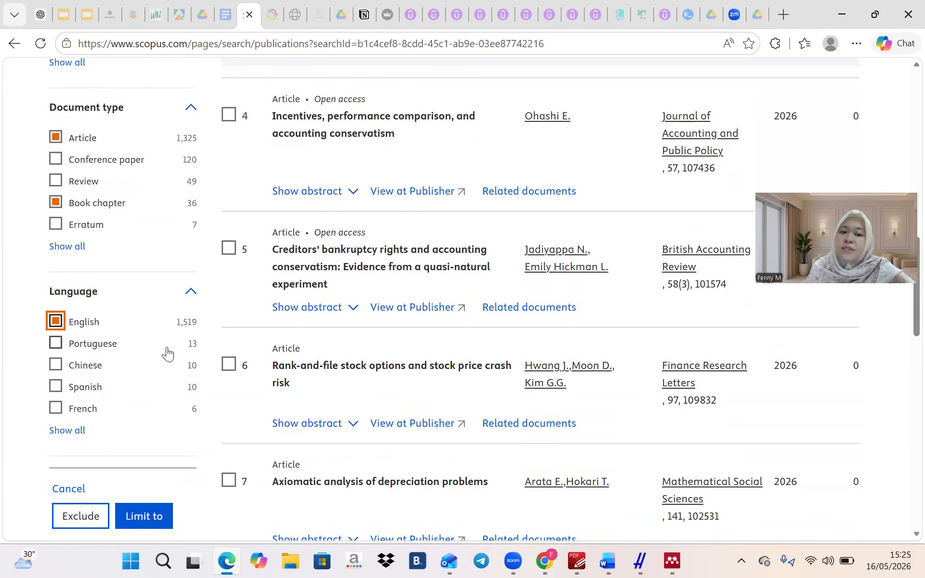
pyautogui.scroll(-5, 166, 347)
pyautogui.scroll(-6, 166, 347)
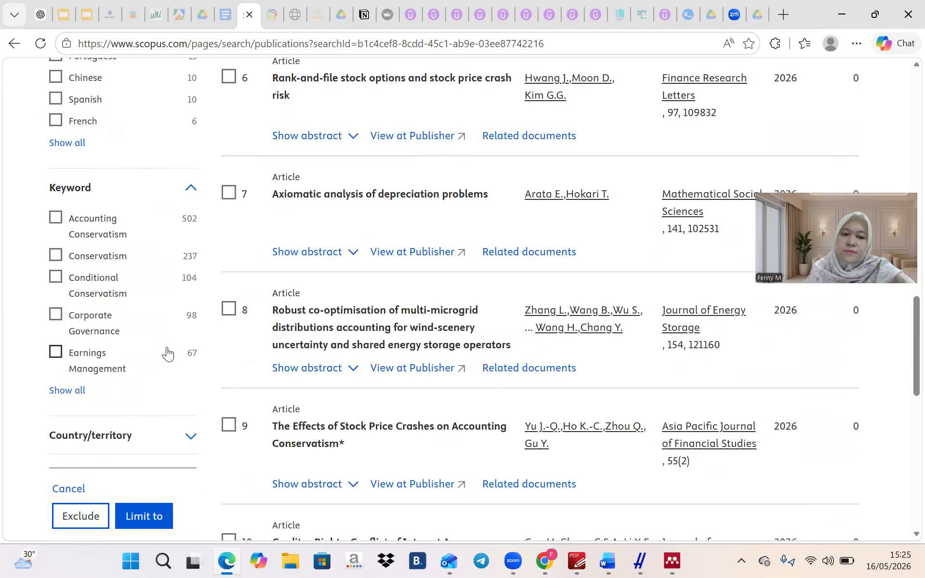
pyautogui.scroll(-3, 167, 347)
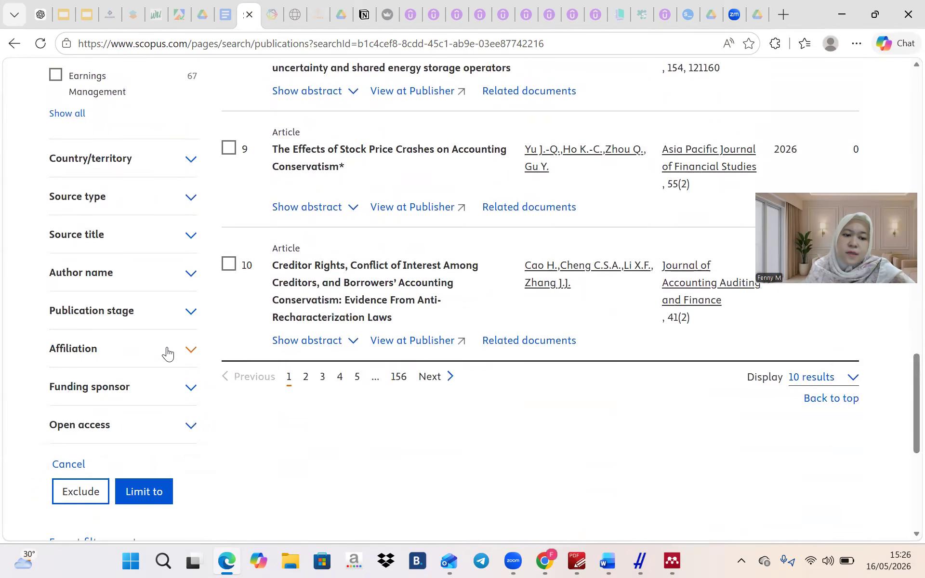
pyautogui.click(150, 386)
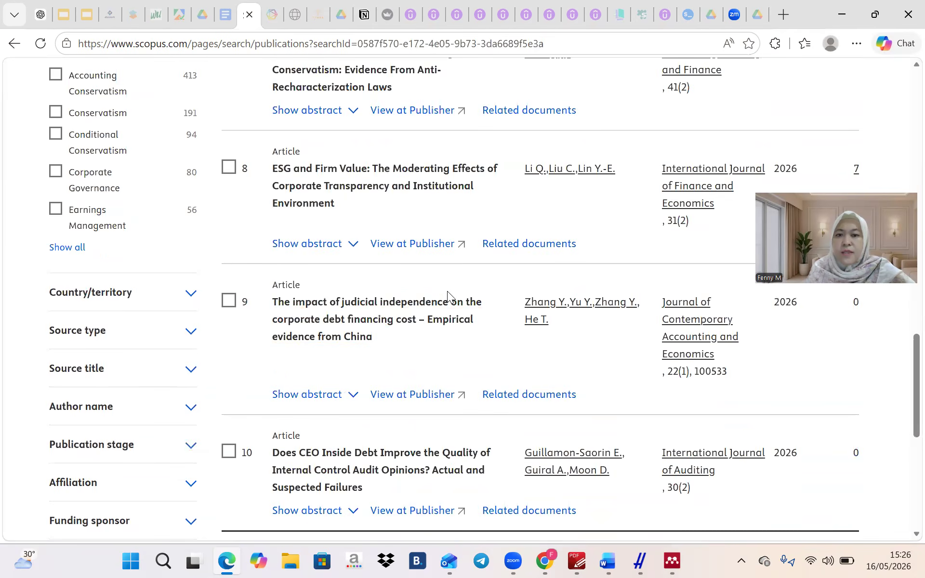
pyautogui.scroll(20, 448, 295)
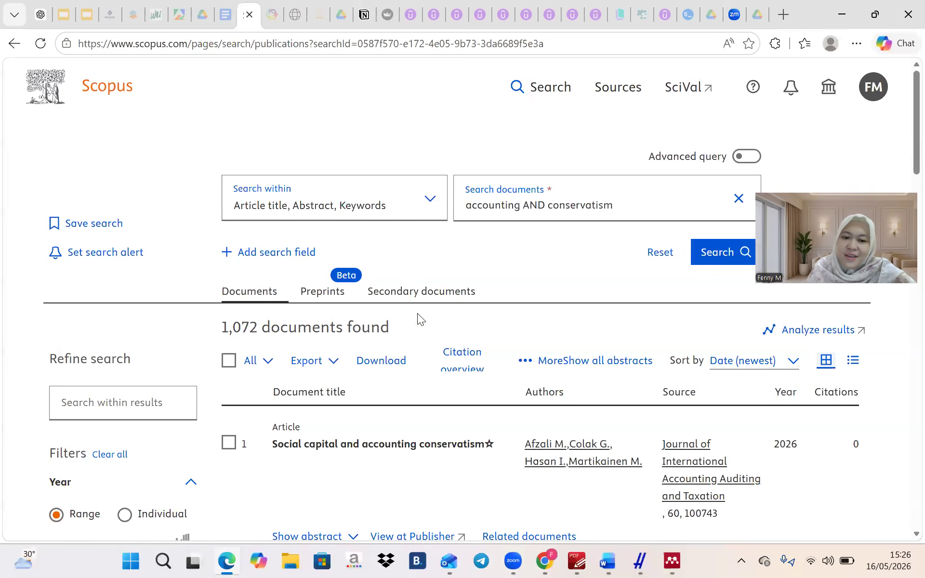
pyautogui.click(792, 335)
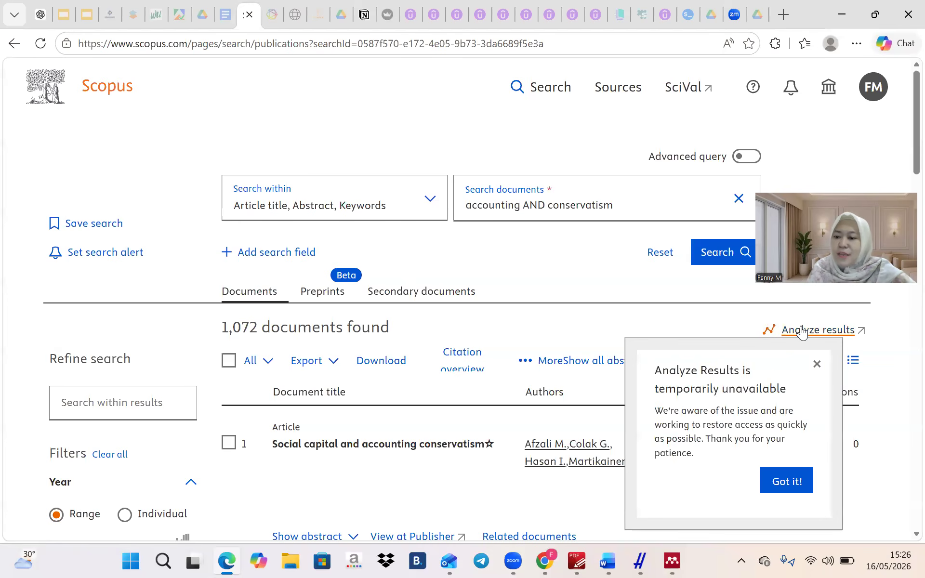
pyautogui.click(811, 476)
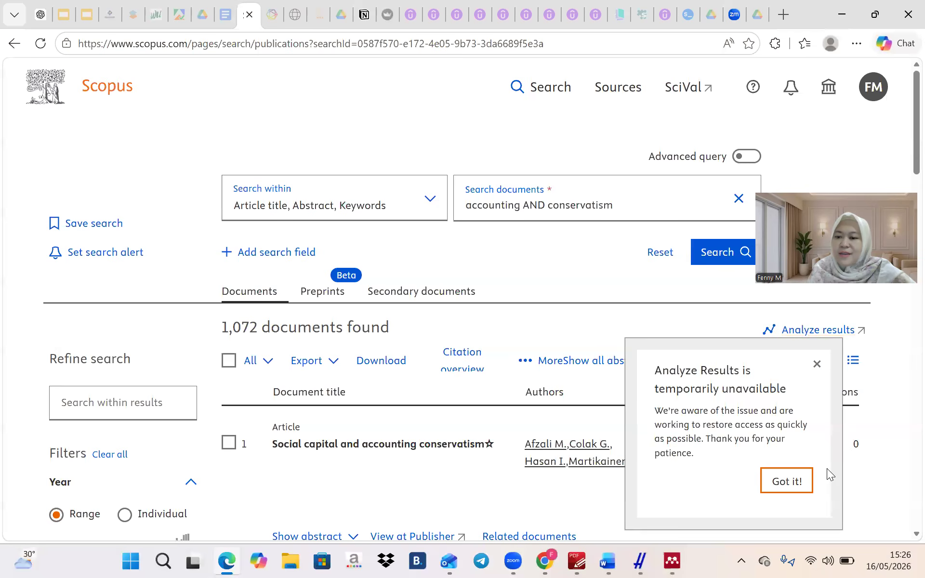
pyautogui.click(810, 332)
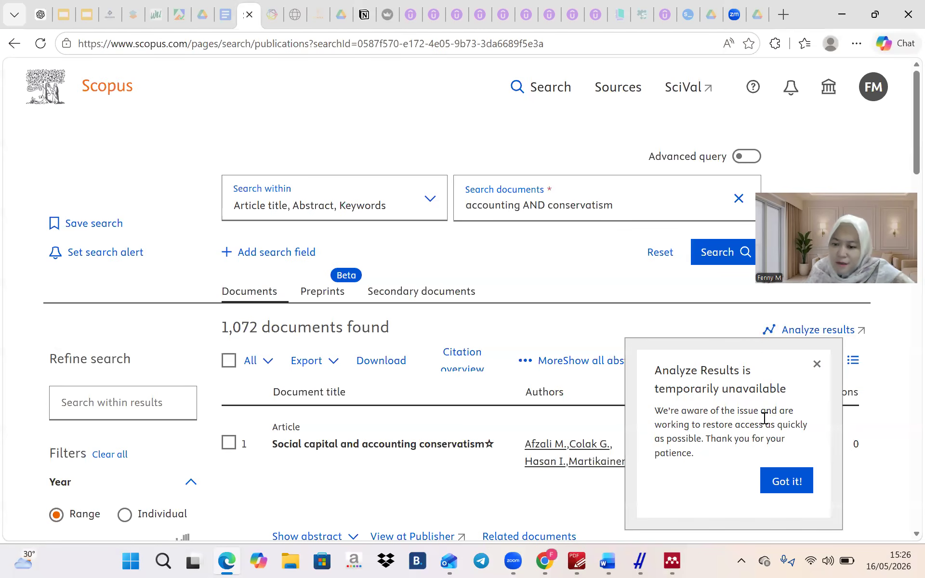
pyautogui.scroll(-1, 764, 418)
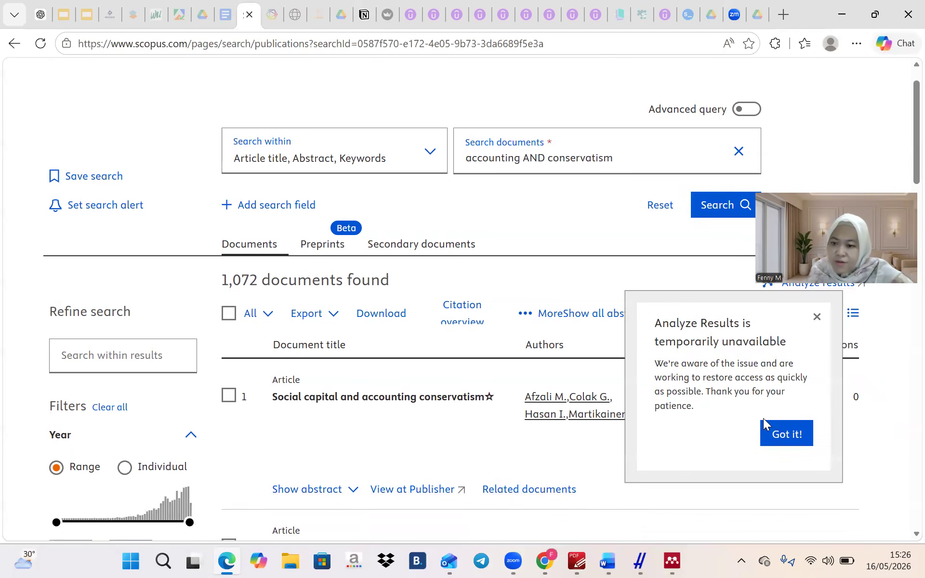
pyautogui.click(793, 427)
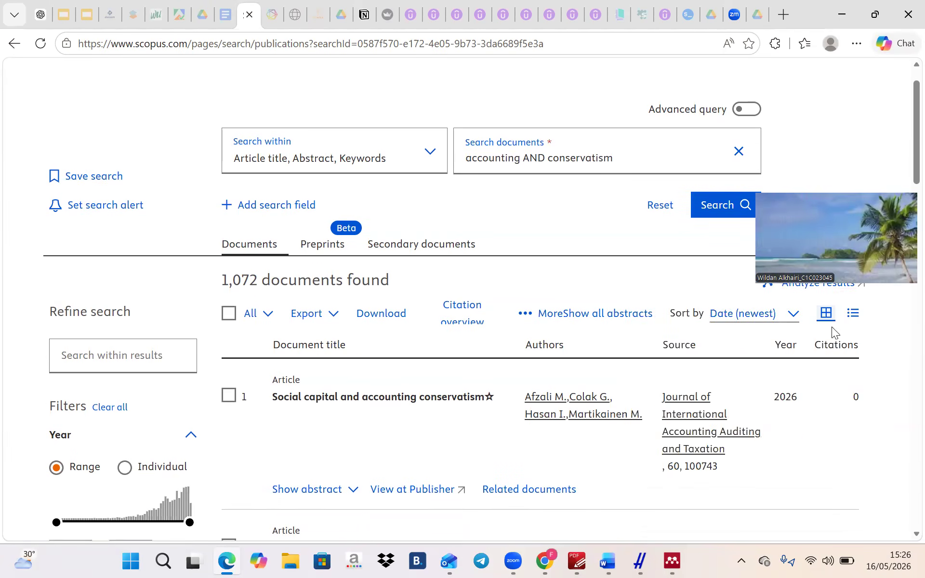
pyautogui.scroll(1, 785, 400)
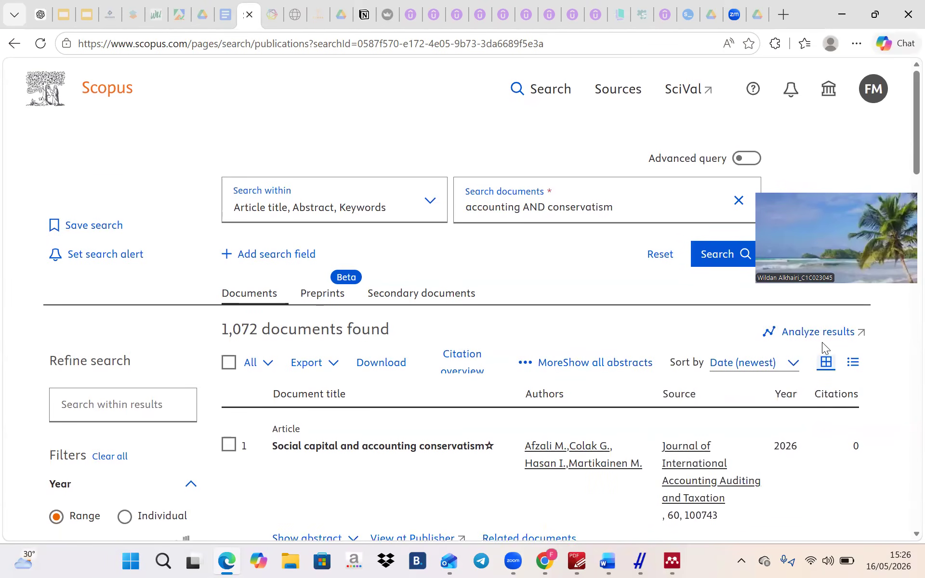
pyautogui.click(849, 333)
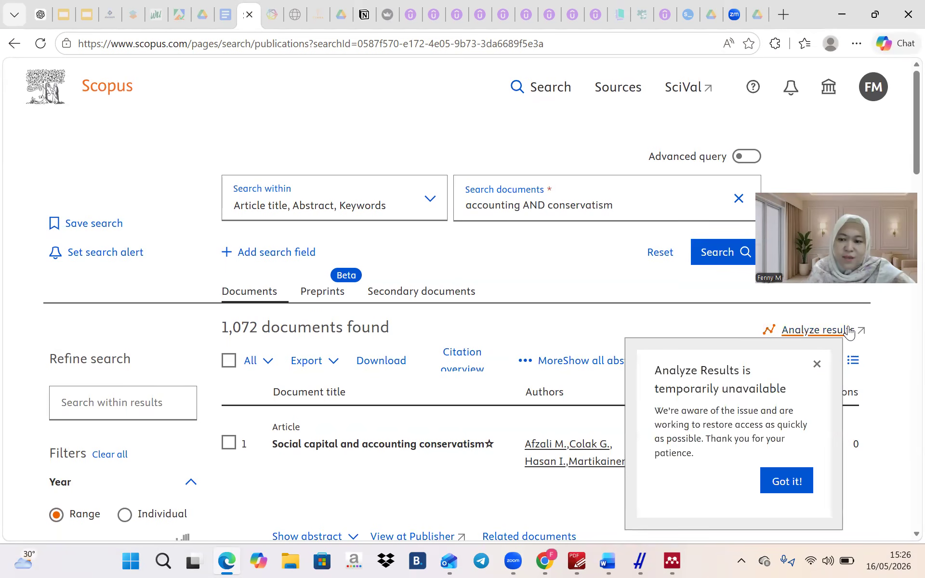
pyautogui.press('Escape')
pyautogui.scroll(-1, 812, 393)
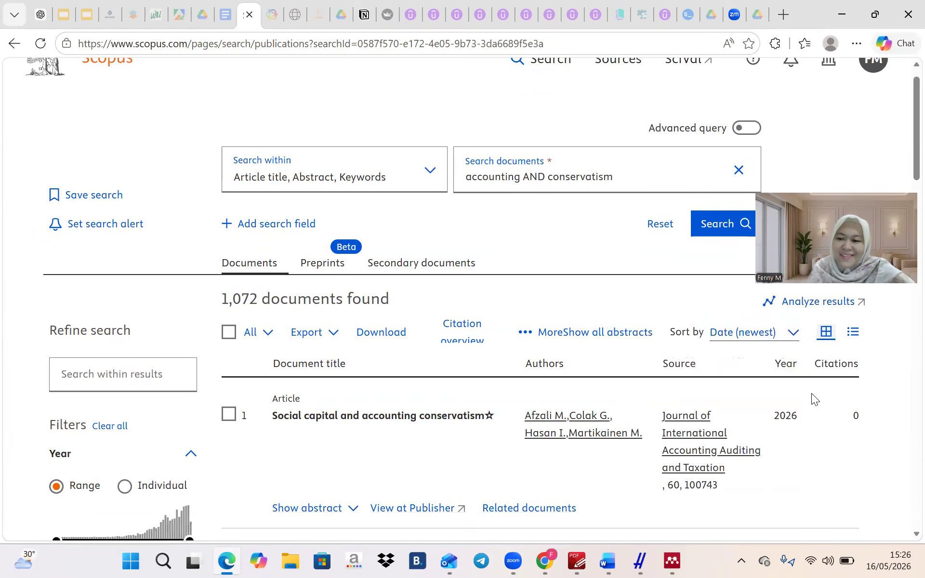
pyautogui.scroll(1, 812, 393)
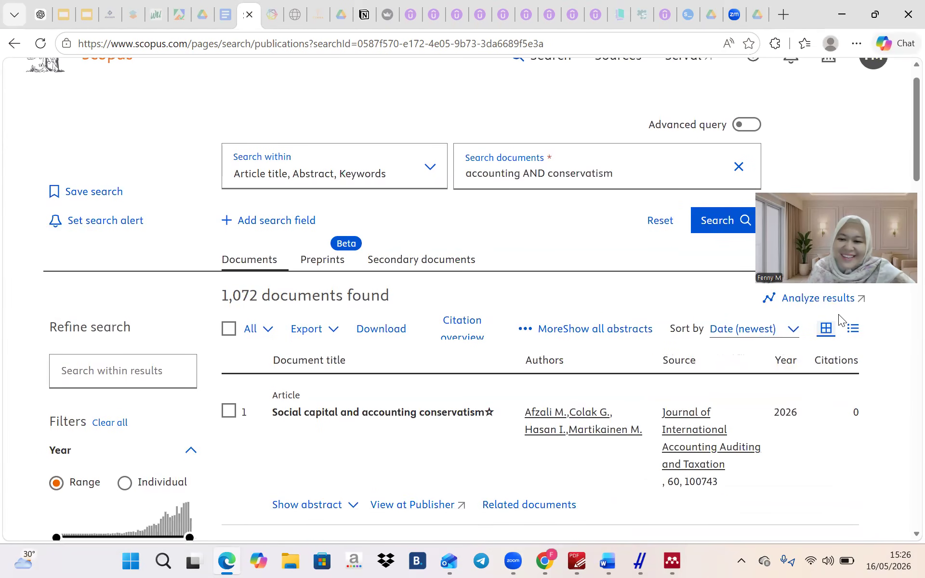
pyautogui.click(805, 300)
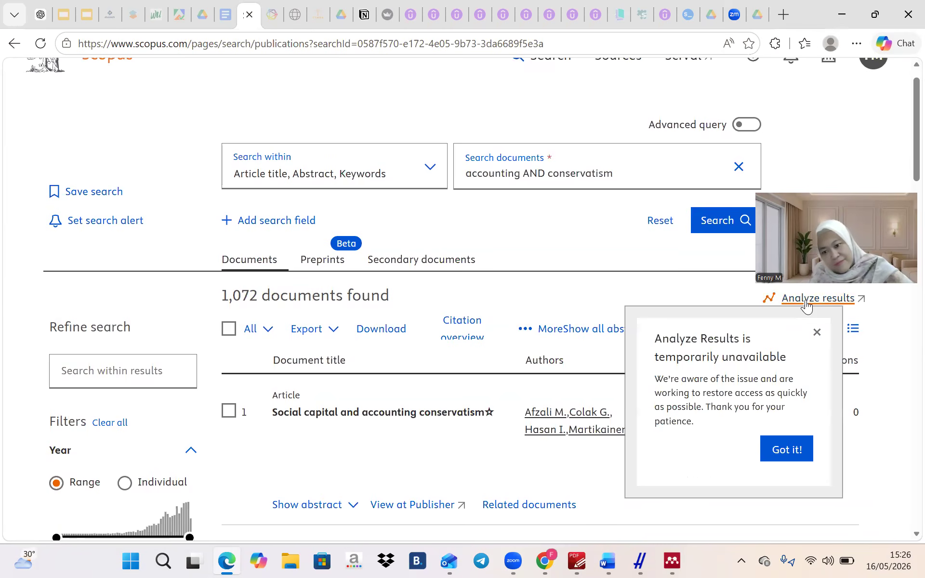
pyautogui.click(780, 447)
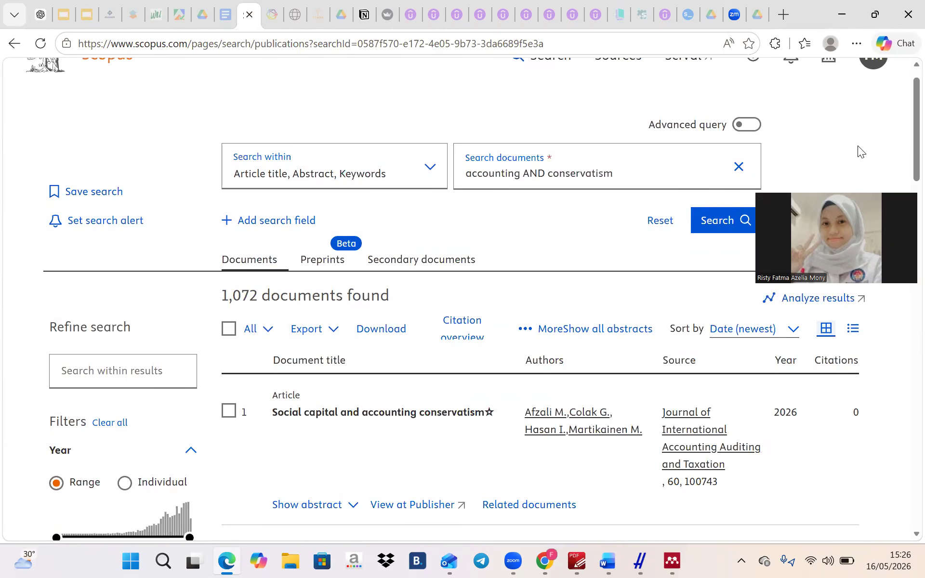
# Select all 1,072 results and export them as RIS with bibliographical information, abstracts and keywords
pyautogui.click(229, 330)
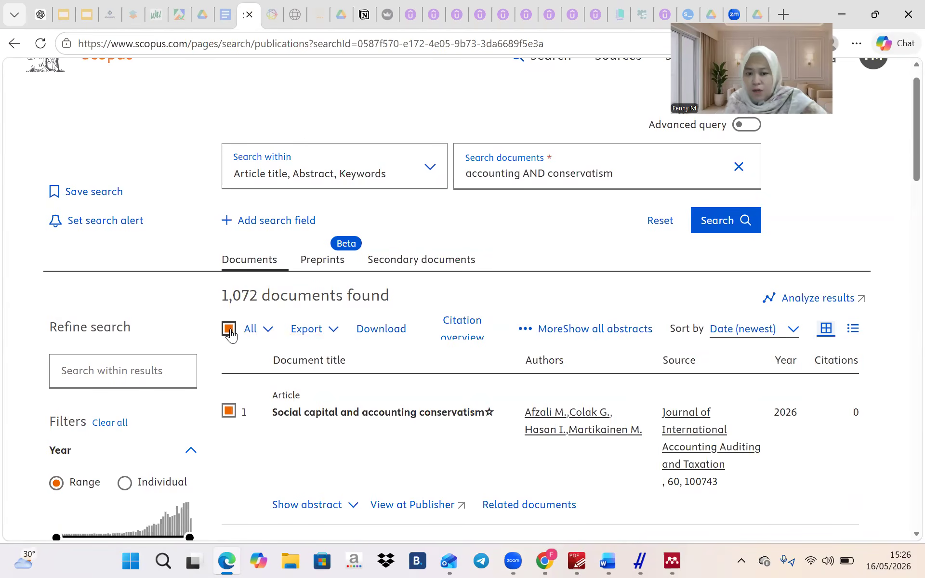
pyautogui.click(306, 329)
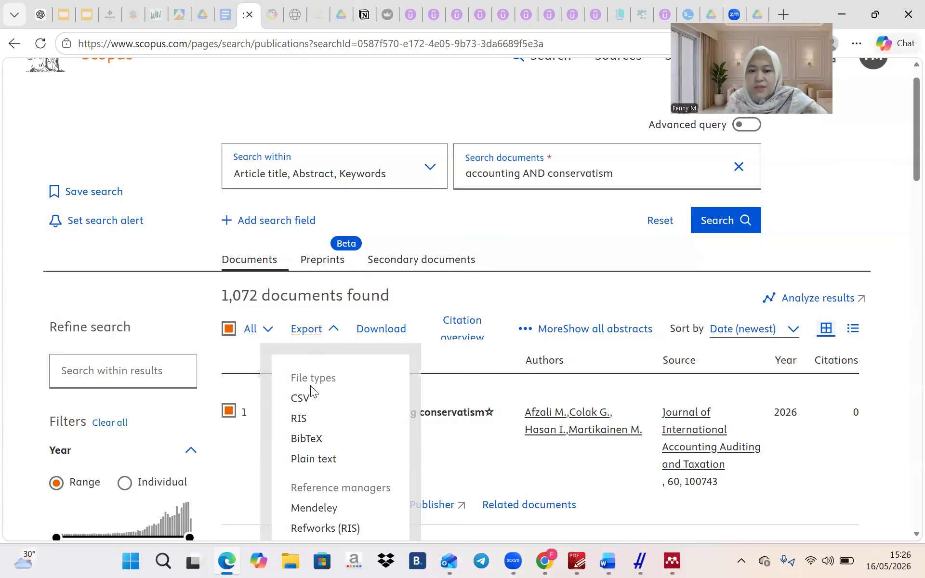
pyautogui.click(299, 418)
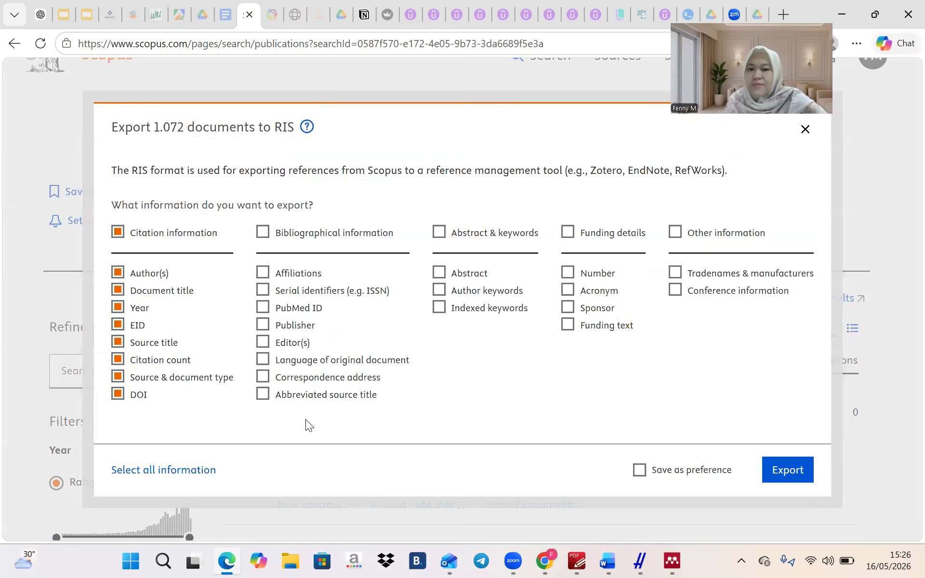
pyautogui.click(264, 231)
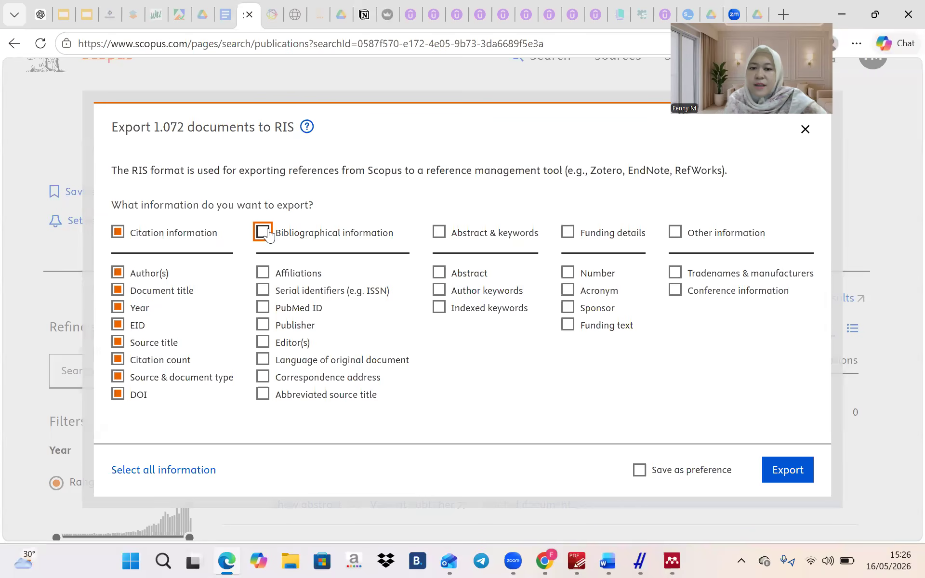
pyautogui.click(439, 232)
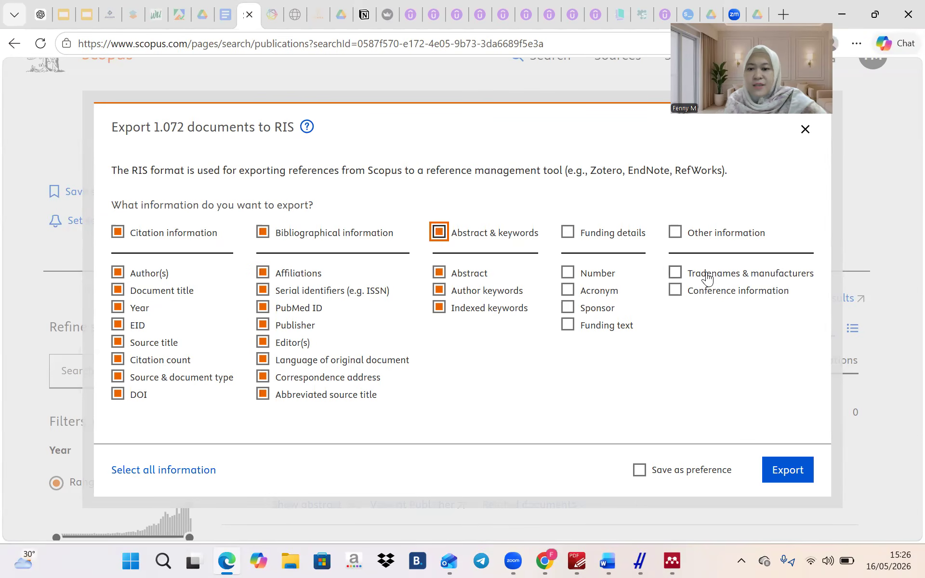
pyautogui.click(784, 471)
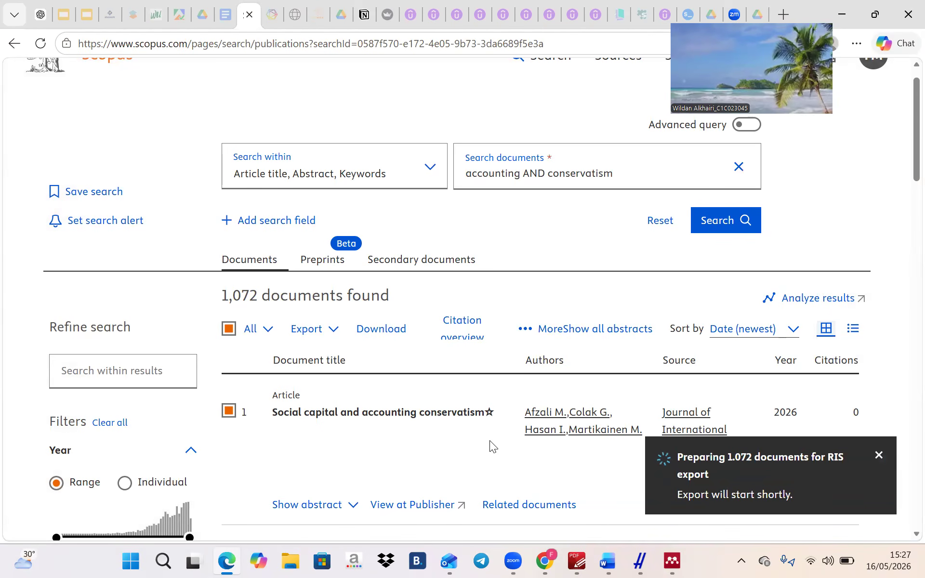
pyautogui.scroll(-3, 489, 440)
pyautogui.scroll(-2, 490, 440)
pyautogui.scroll(1, 489, 440)
pyautogui.scroll(2, 489, 440)
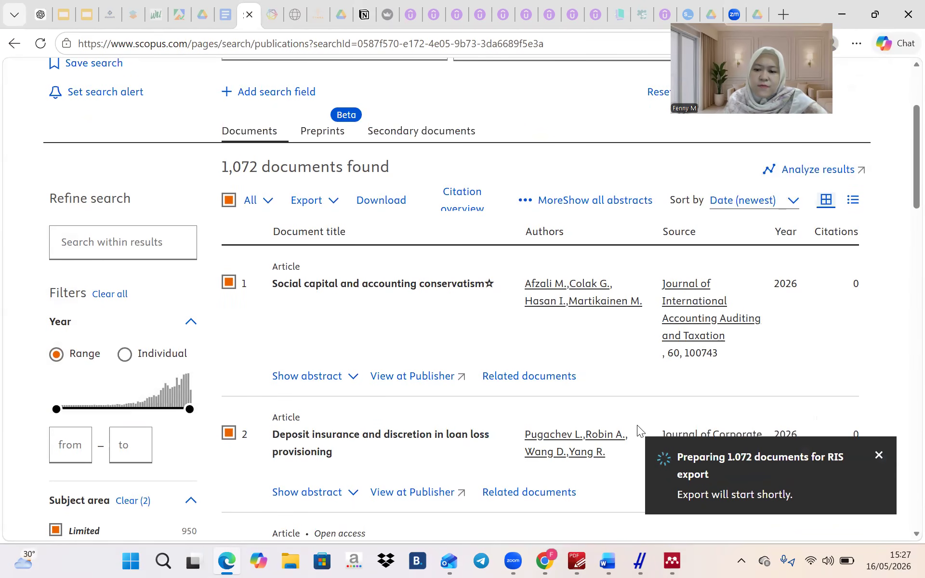
pyautogui.scroll(-1, 585, 315)
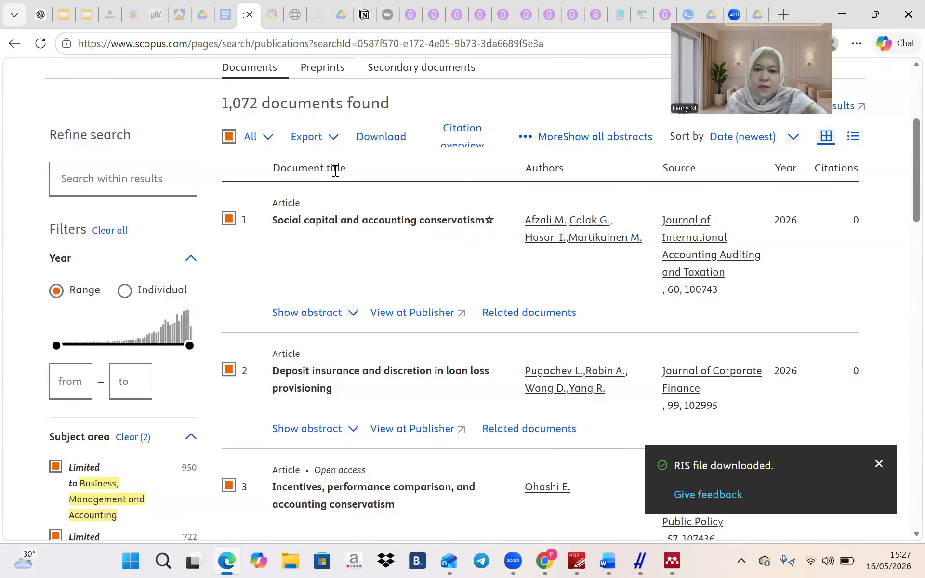
# Export all 1,072 results as CSV including bibliographical information, abstracts and keywords
pyautogui.scroll(3, 468, 208)
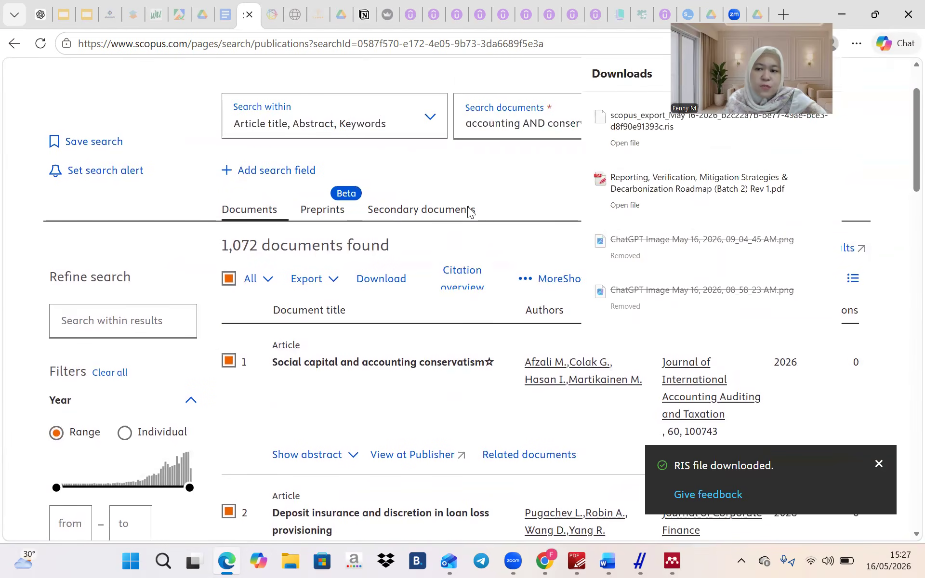
pyautogui.scroll(-1, 468, 207)
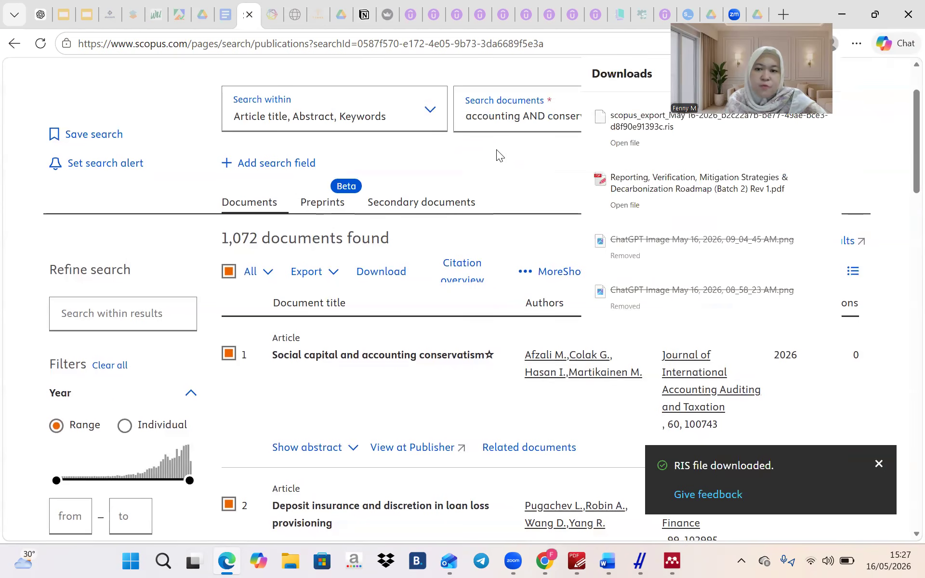
pyautogui.click(483, 158)
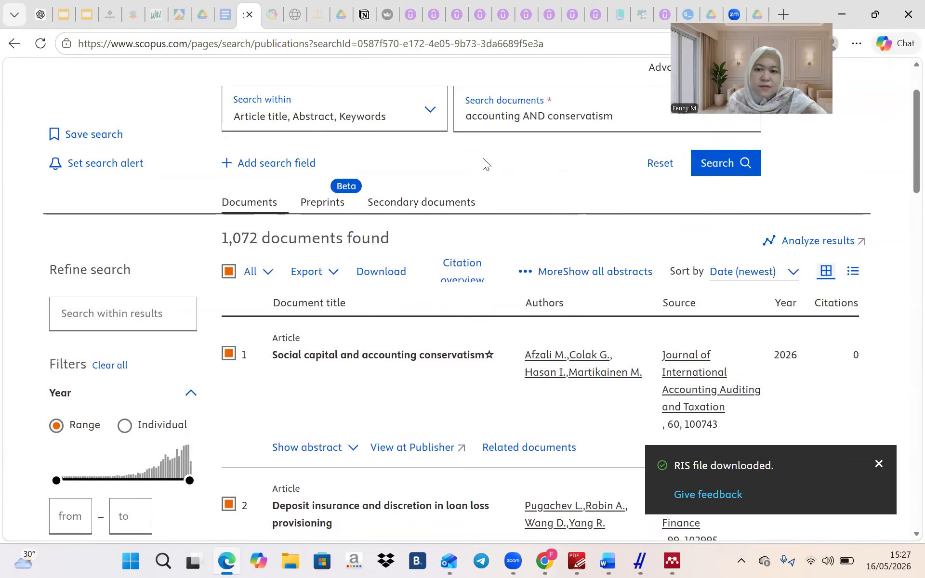
pyautogui.click(314, 272)
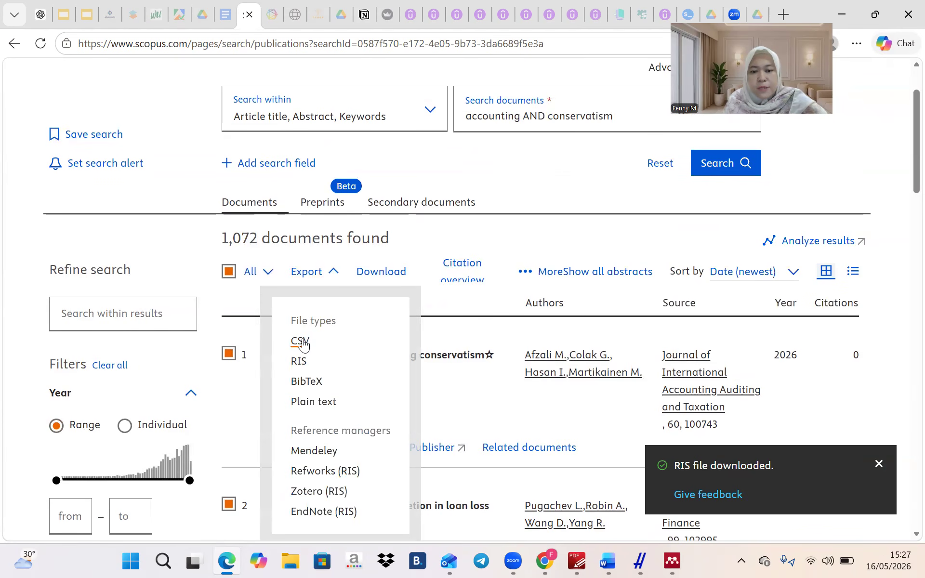
pyautogui.click(300, 341)
pyautogui.click(253, 188)
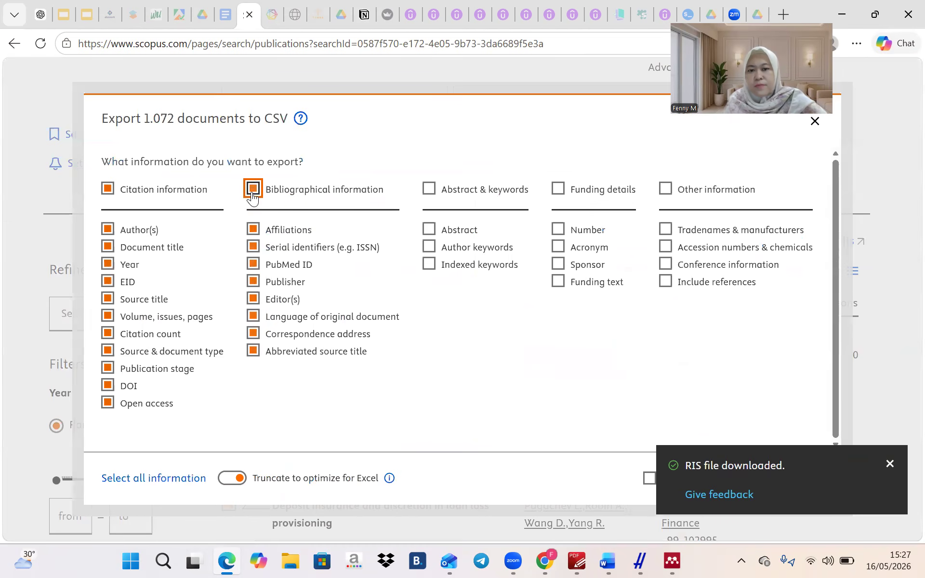
pyautogui.click(429, 189)
pyautogui.click(891, 465)
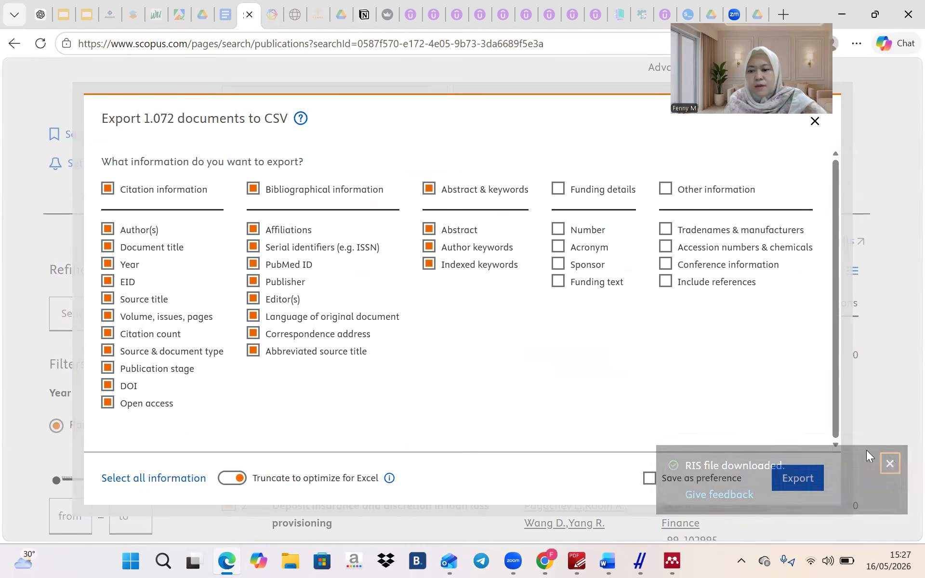
pyautogui.click(790, 477)
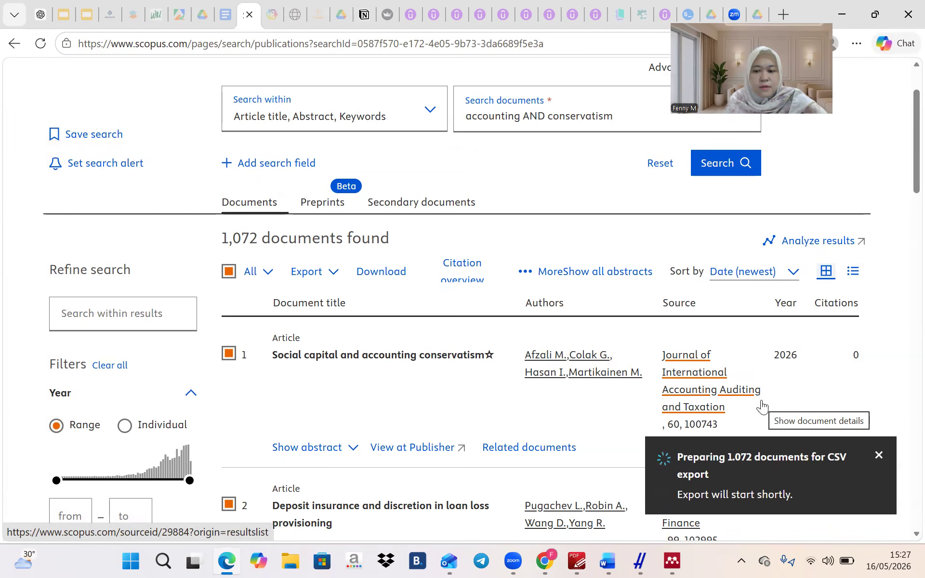
pyautogui.click(607, 561)
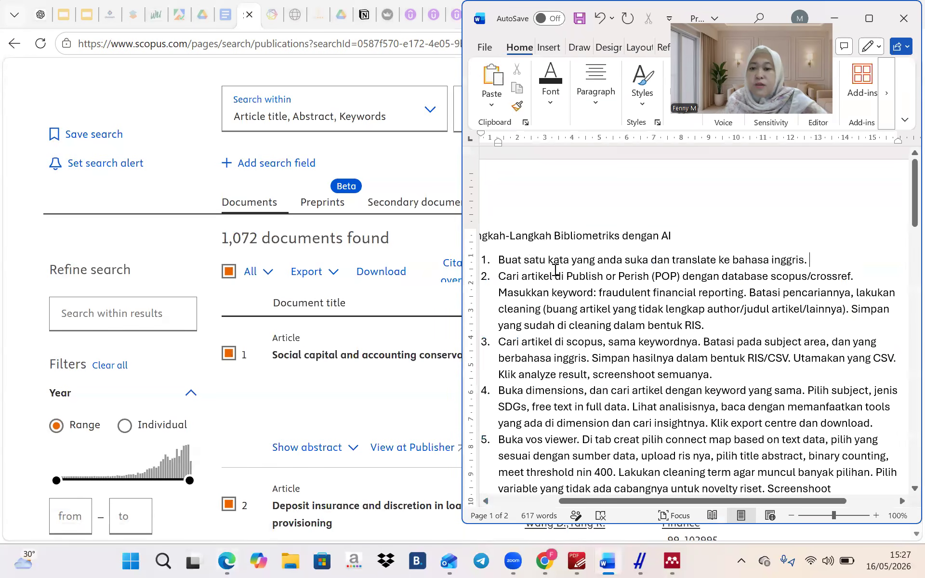
pyautogui.scroll(-1, 707, 305)
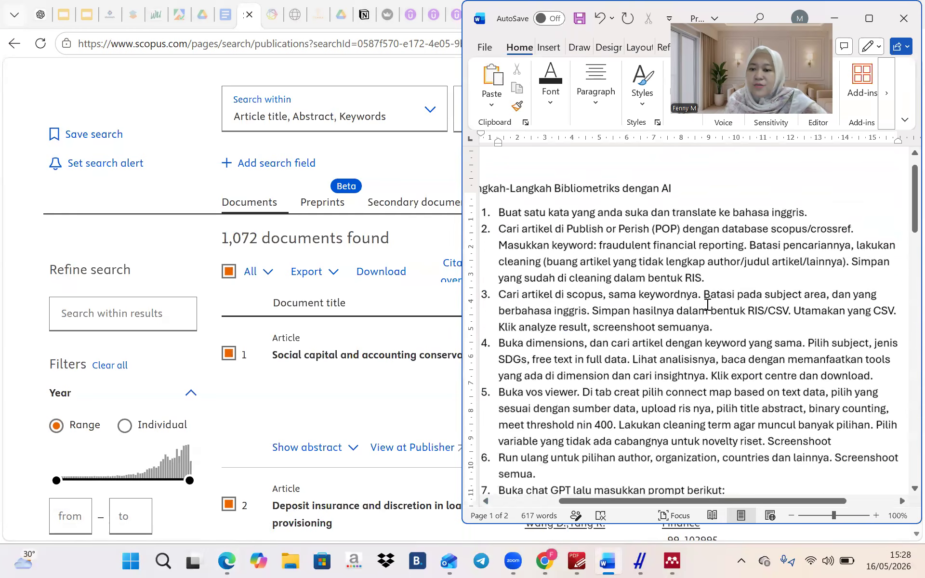
pyautogui.scroll(-1, 708, 304)
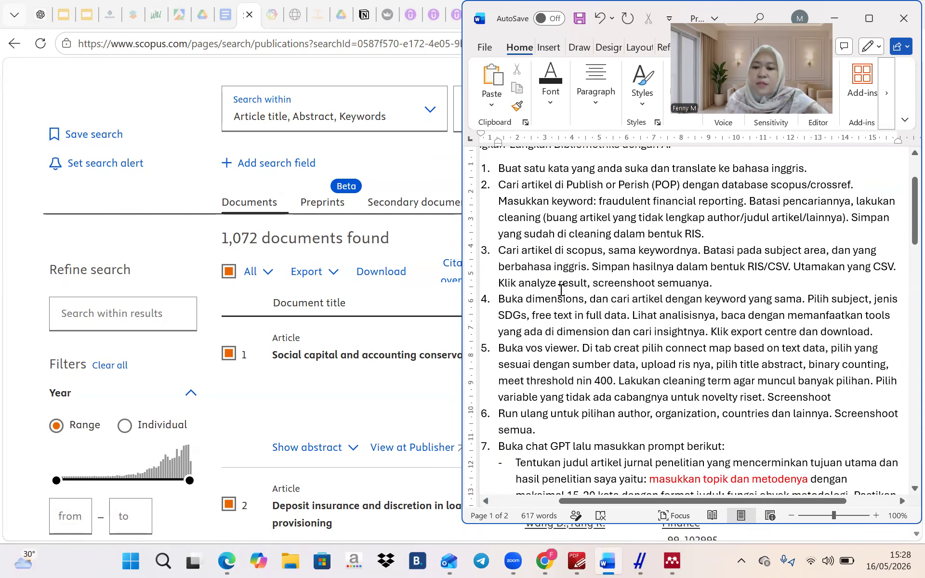
pyautogui.scroll(-2, 588, 304)
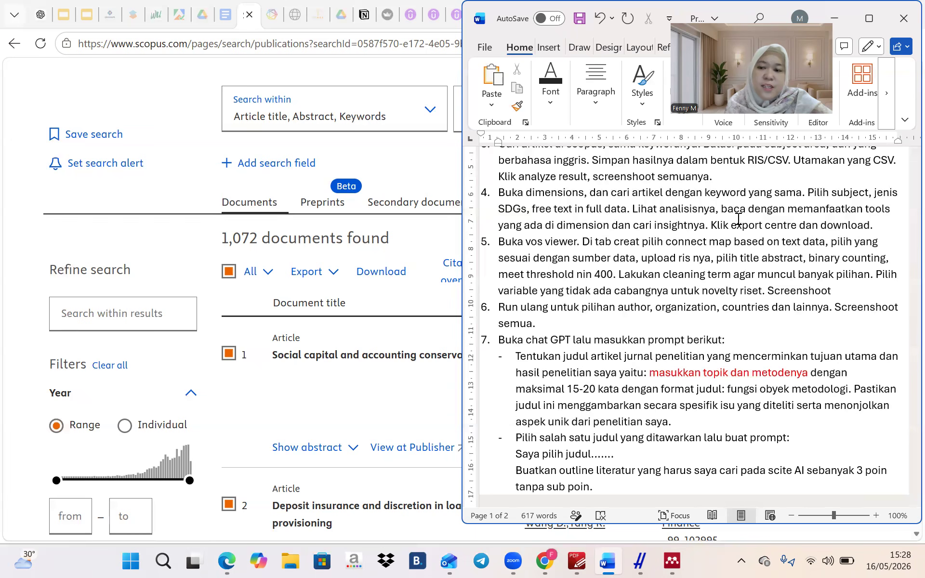
pyautogui.scroll(-3, 738, 219)
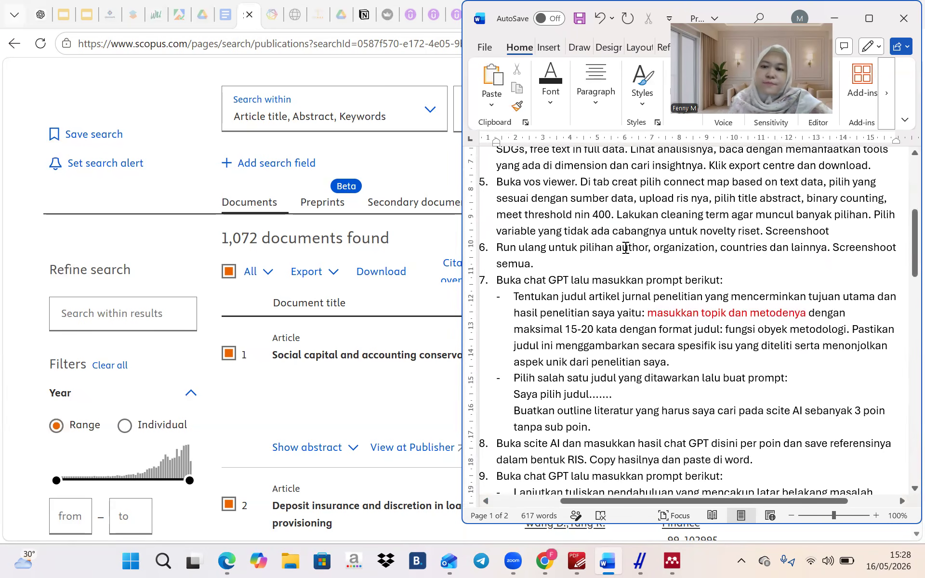
pyautogui.scroll(-1, 623, 243)
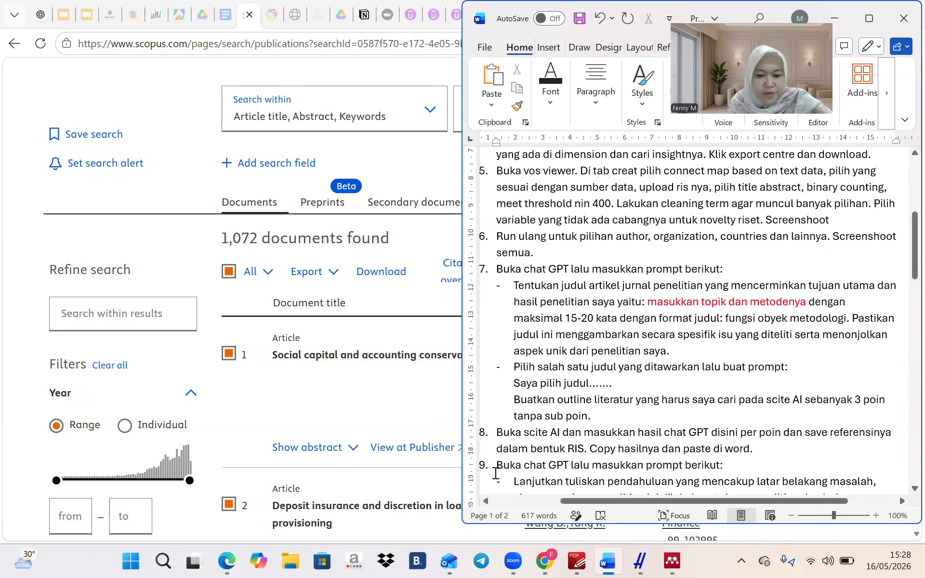
pyautogui.click(329, 318)
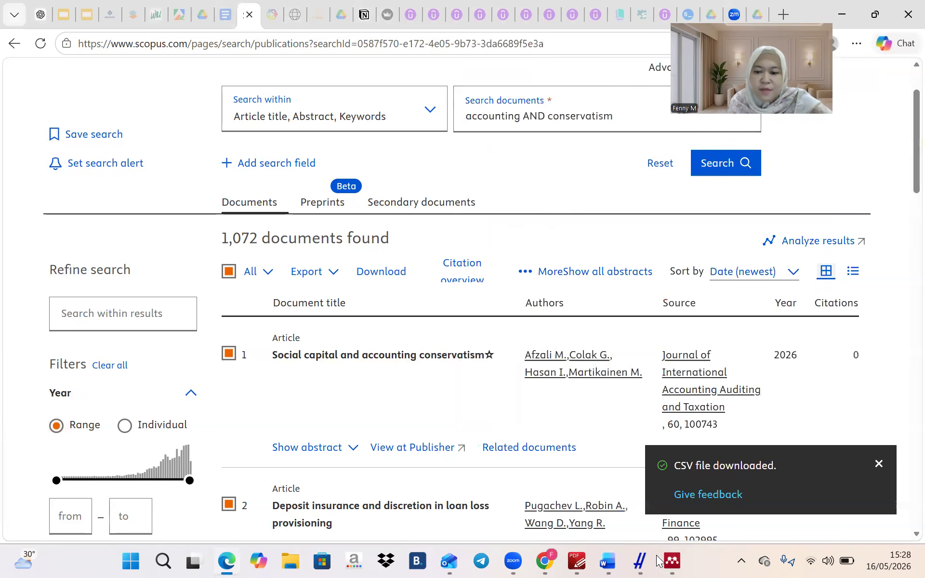
# View the 2007 Accounting Review reference in Mendeley, then minimize Mendeley to reveal Scopus
pyautogui.moveTo(675, 560)
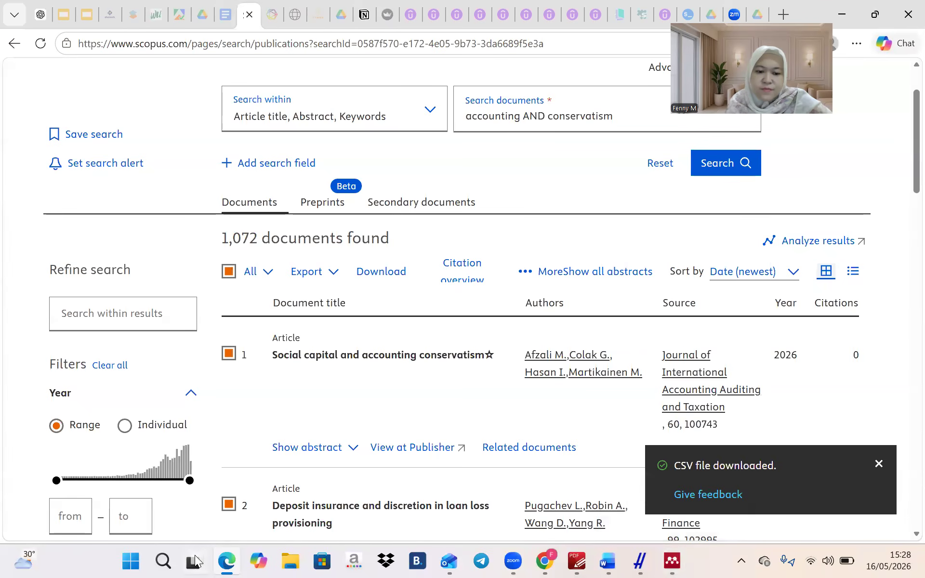
pyautogui.click(668, 560)
pyautogui.scroll(-10, 503, 377)
pyautogui.scroll(-15, 503, 378)
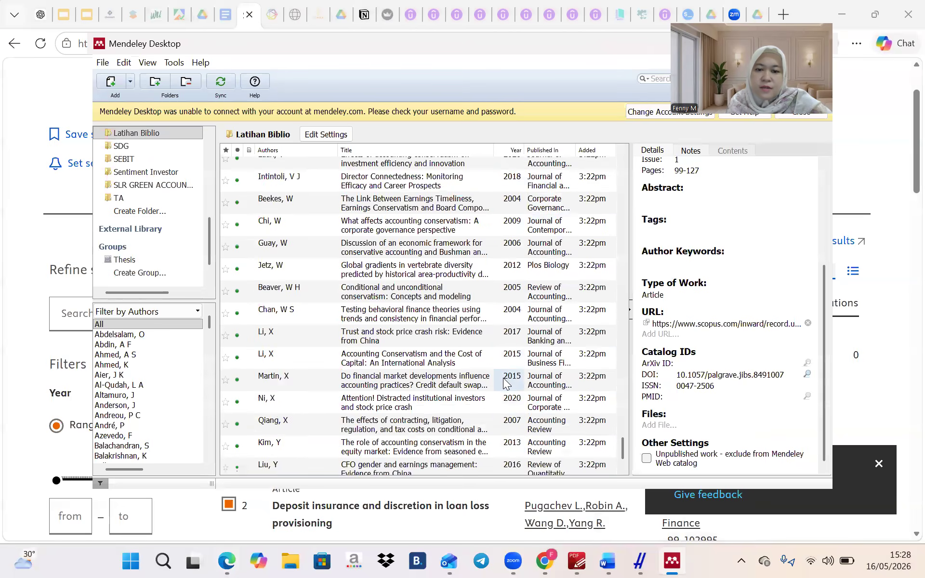
pyautogui.scroll(-2, 502, 378)
pyautogui.click(503, 378)
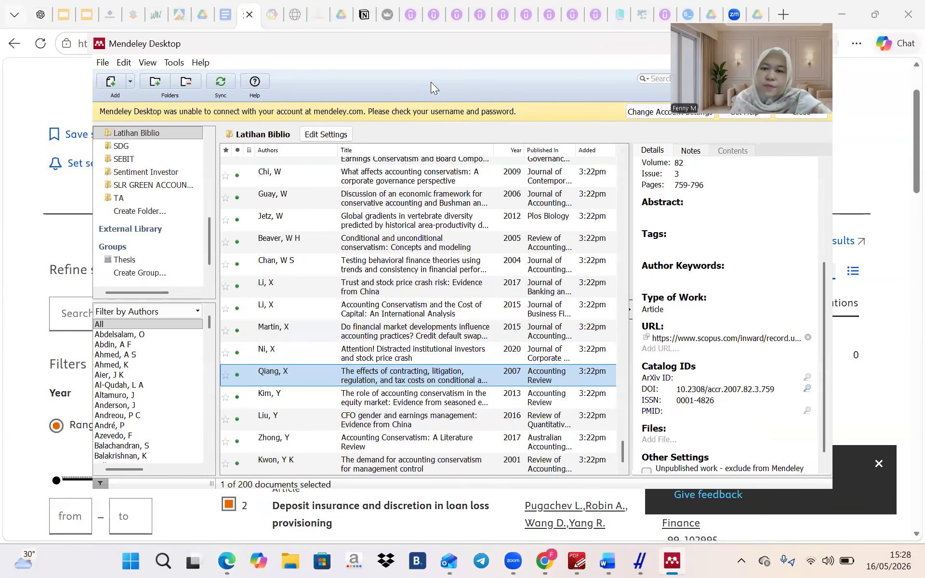
pyautogui.doubleClick(452, 45)
pyautogui.click(614, 92)
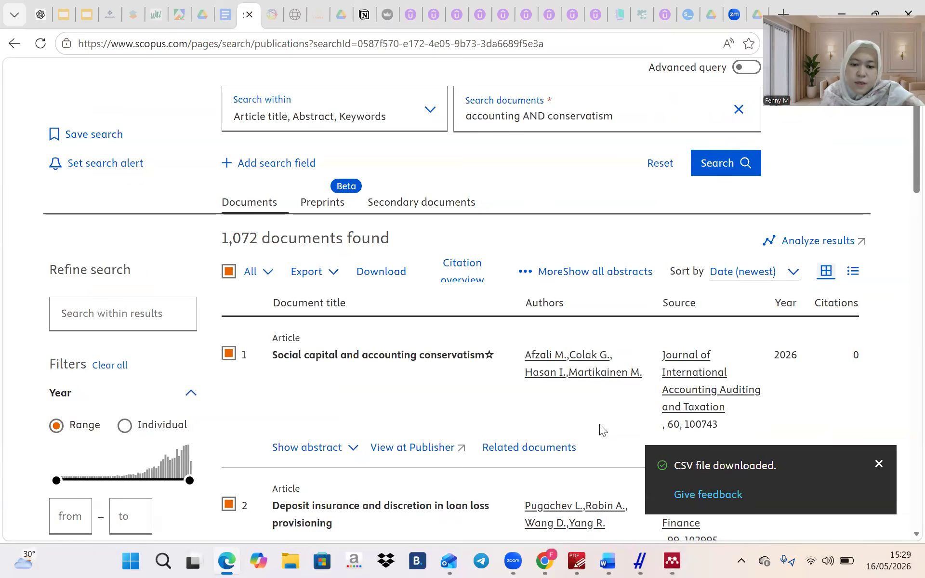
# Launch VOSviewer.exe by searching 'vos' in Windows Search
pyautogui.click(160, 559)
pyautogui.write('vos')
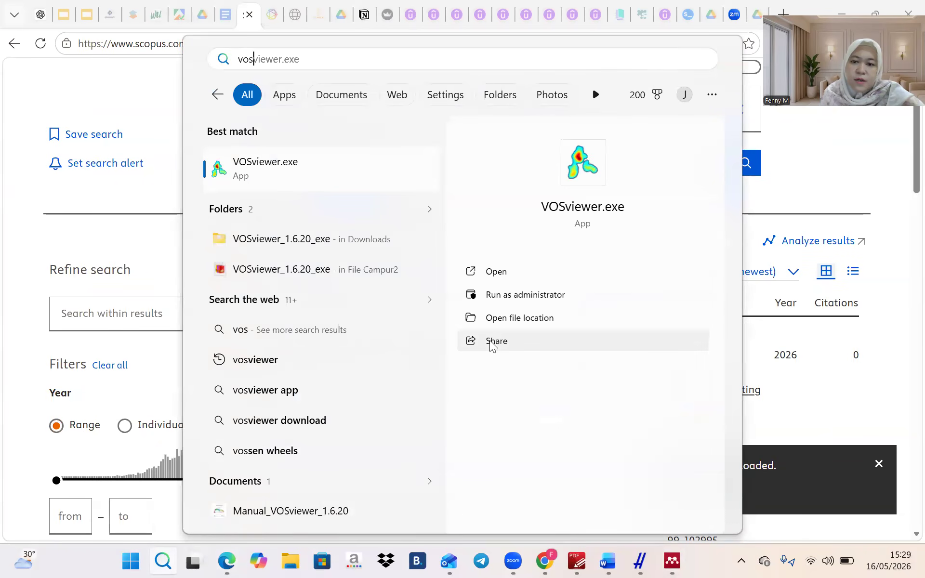
pyautogui.click(490, 280)
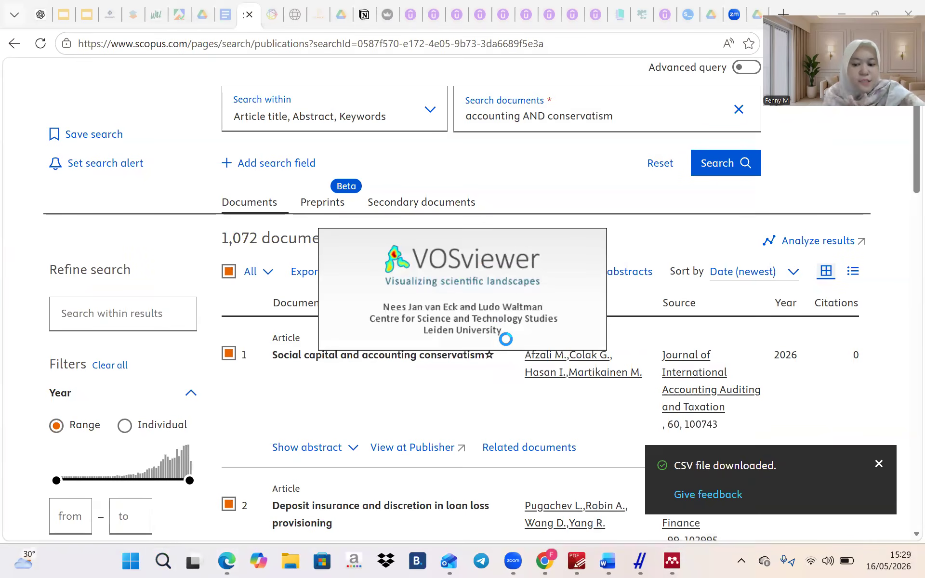
# In the Word steps document, place the cursor in the step 5 typo 'nin 400'
pyautogui.click(608, 560)
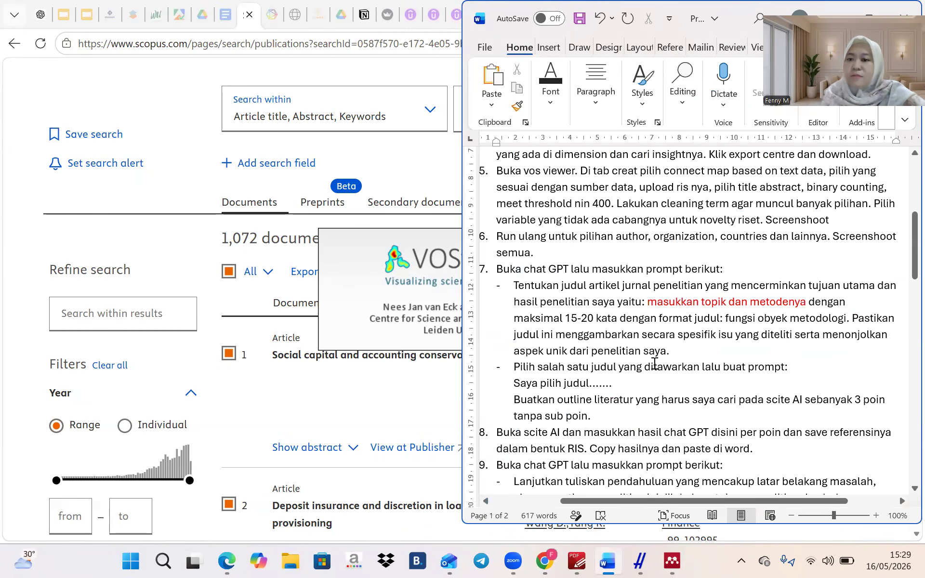
pyautogui.scroll(3, 668, 268)
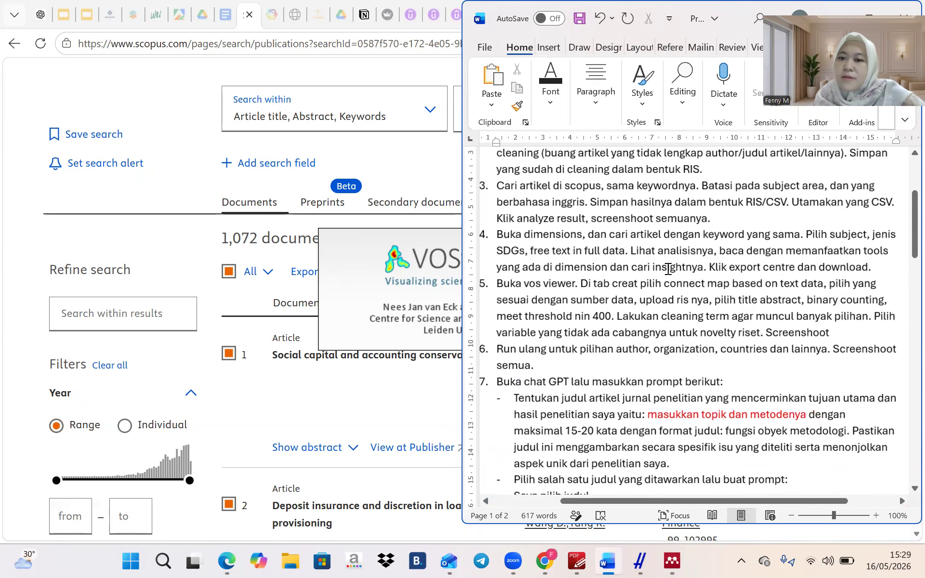
pyautogui.scroll(1, 668, 268)
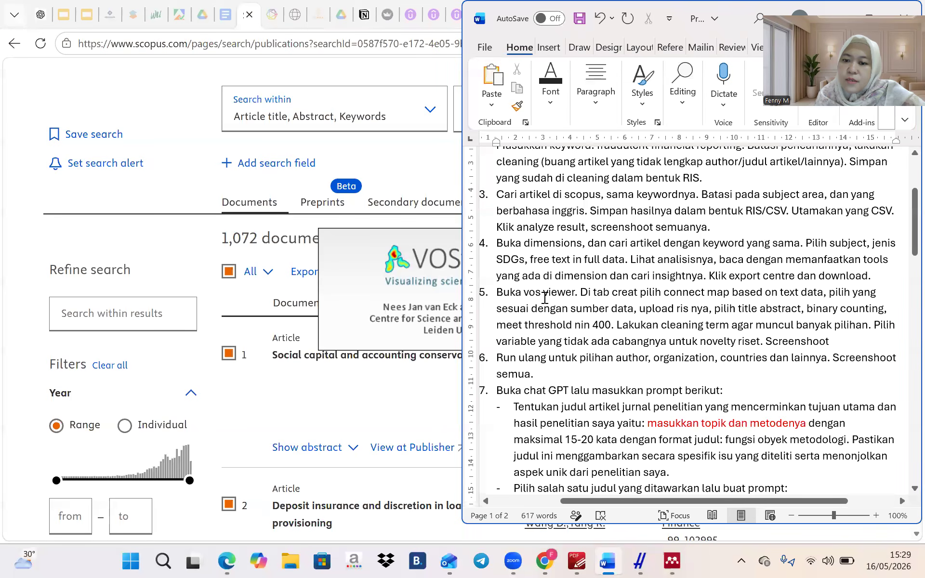
pyautogui.scroll(-2, 544, 298)
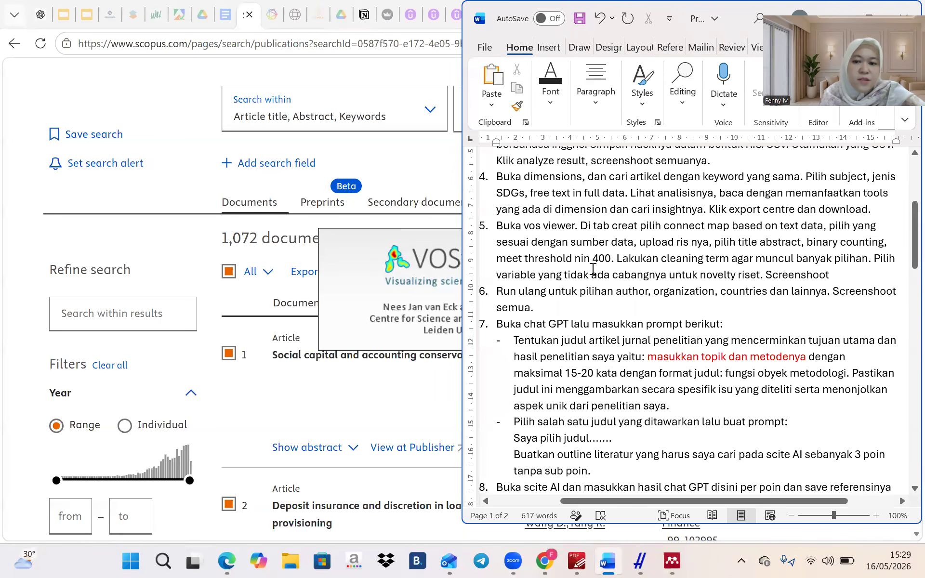
pyautogui.click(579, 260)
# Fix 'nin' to 'min' in Word, then start a VOSviewer text-data map from bibliographic database files
pyautogui.press('BackSpace')
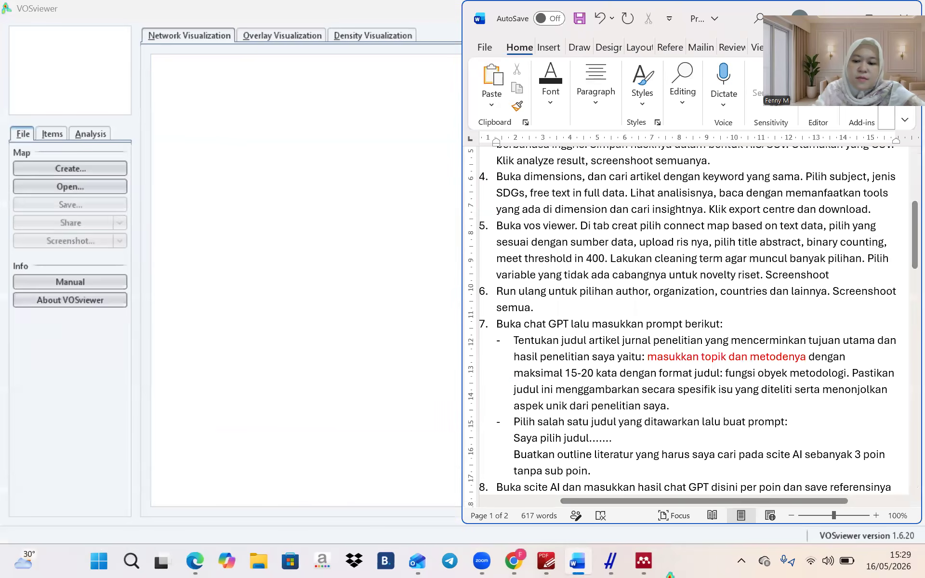
pyautogui.write('m')
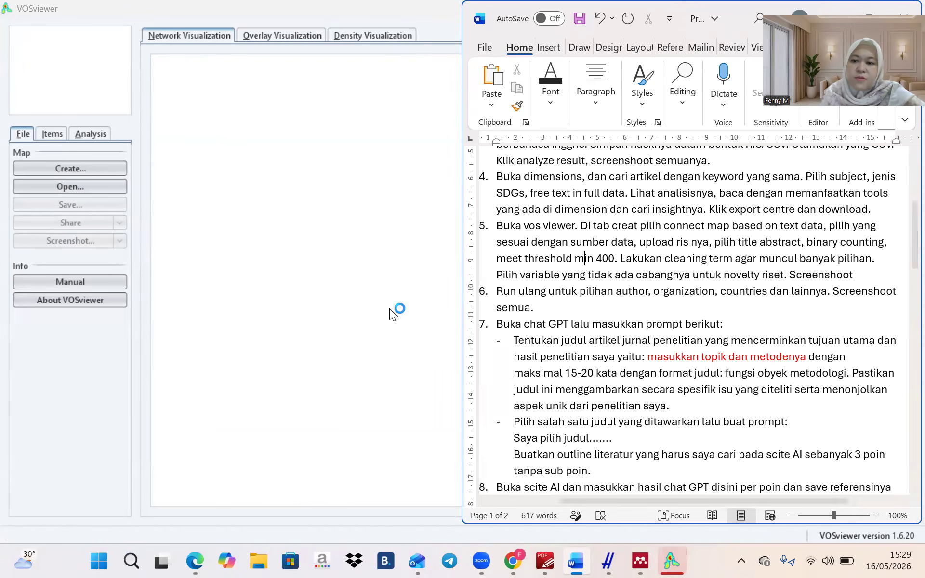
pyautogui.click(379, 306)
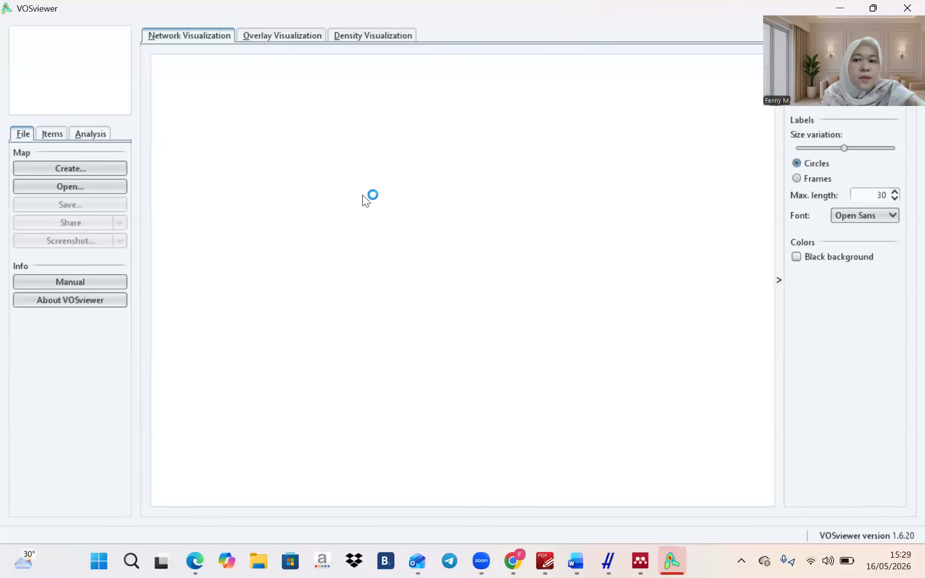
pyautogui.click(113, 168)
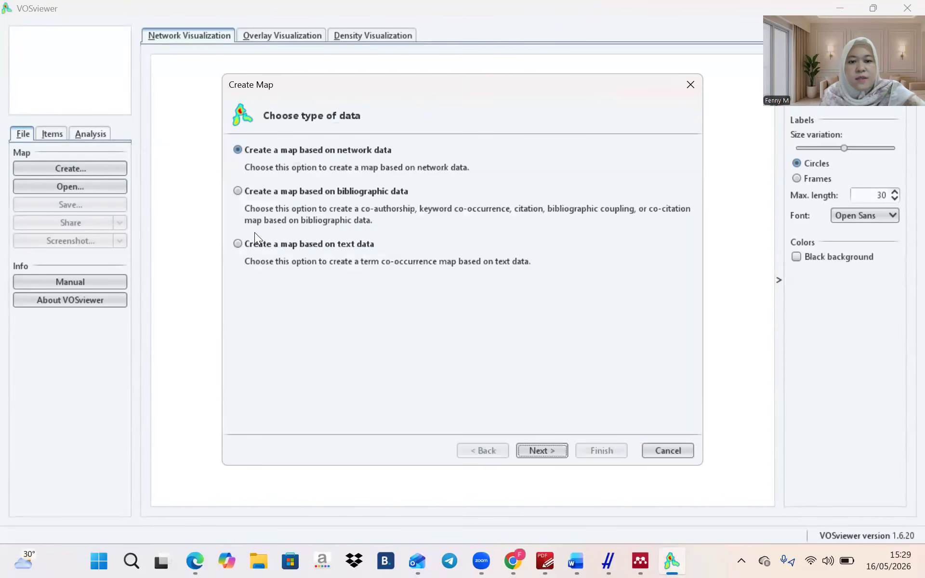
pyautogui.click(246, 246)
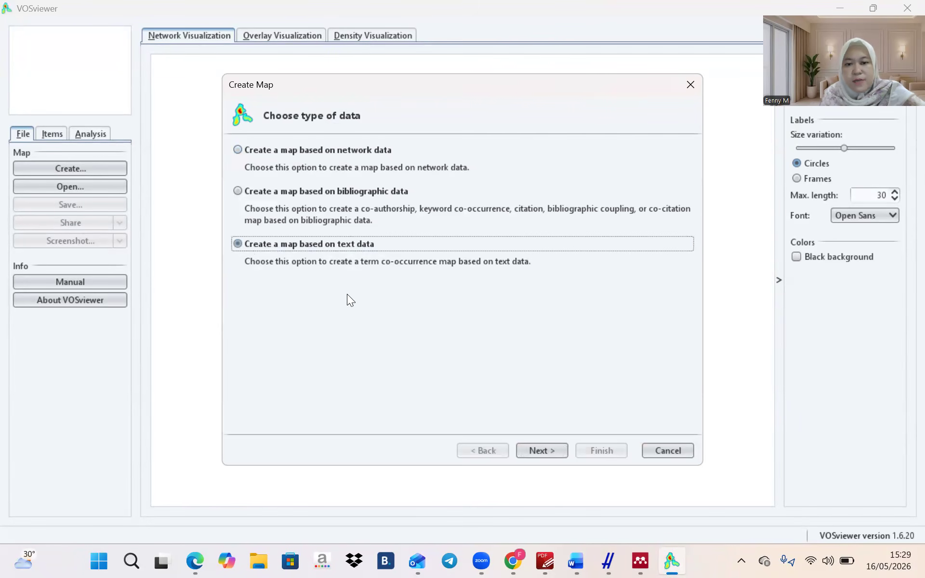
pyautogui.click(551, 454)
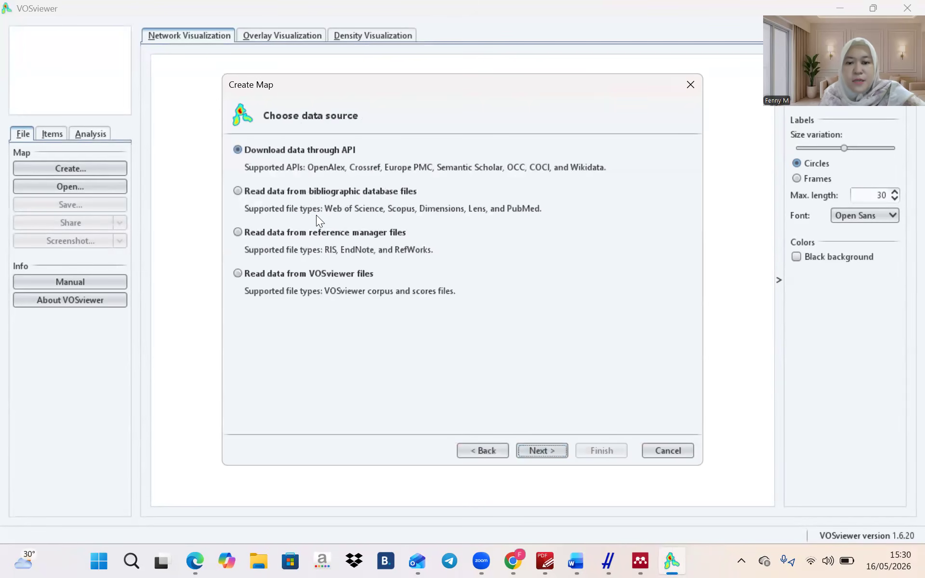
pyautogui.click(258, 190)
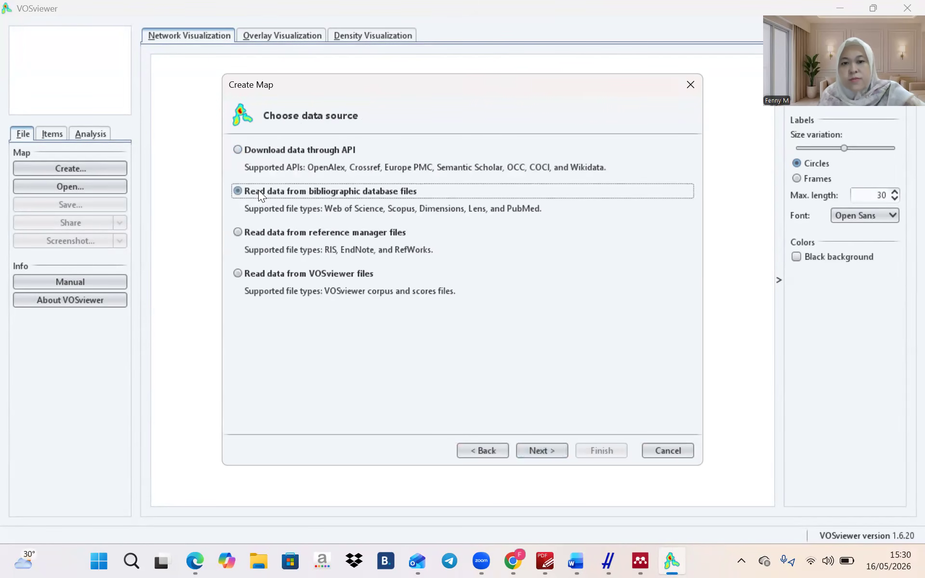
pyautogui.click(551, 450)
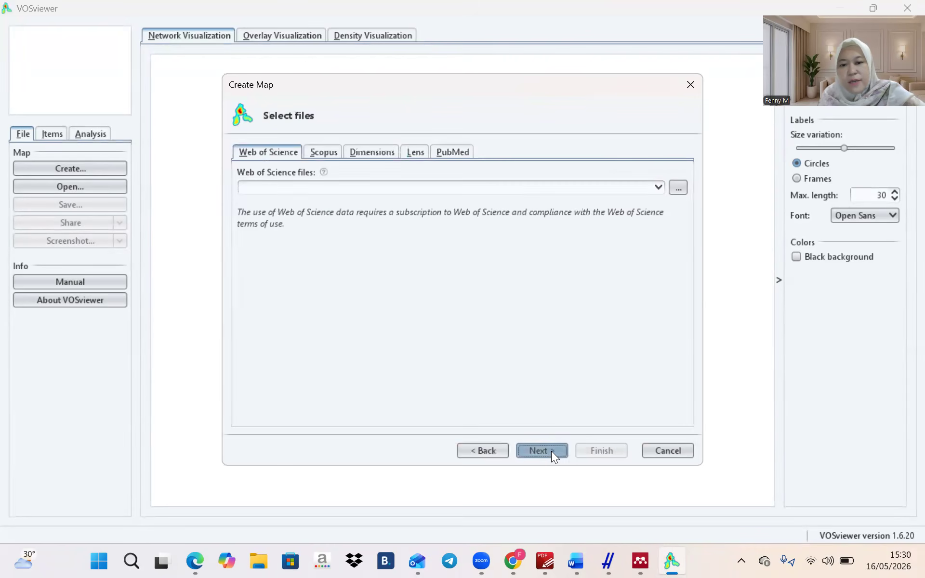
# Browse to the Downloads folder and show all file types
pyautogui.click(676, 189)
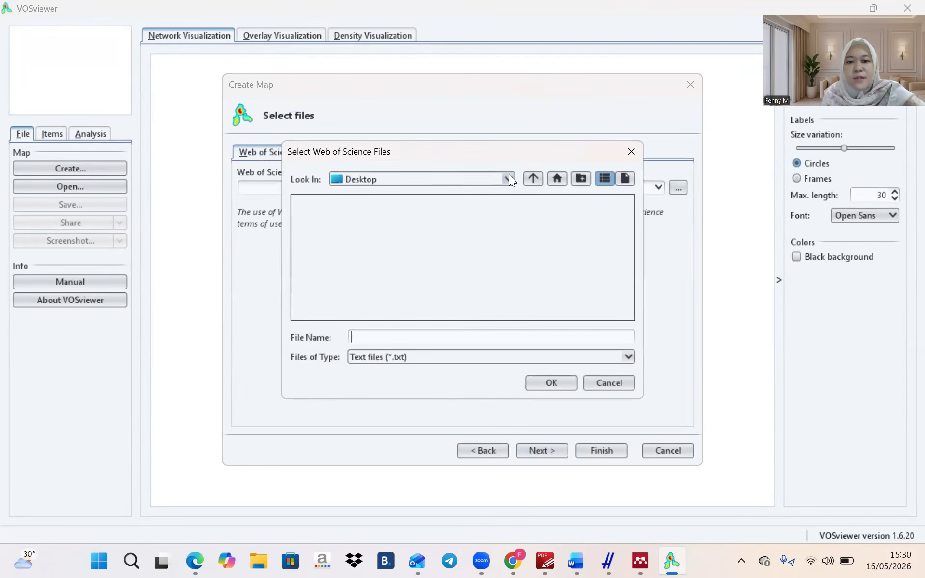
pyautogui.doubleClick(335, 254)
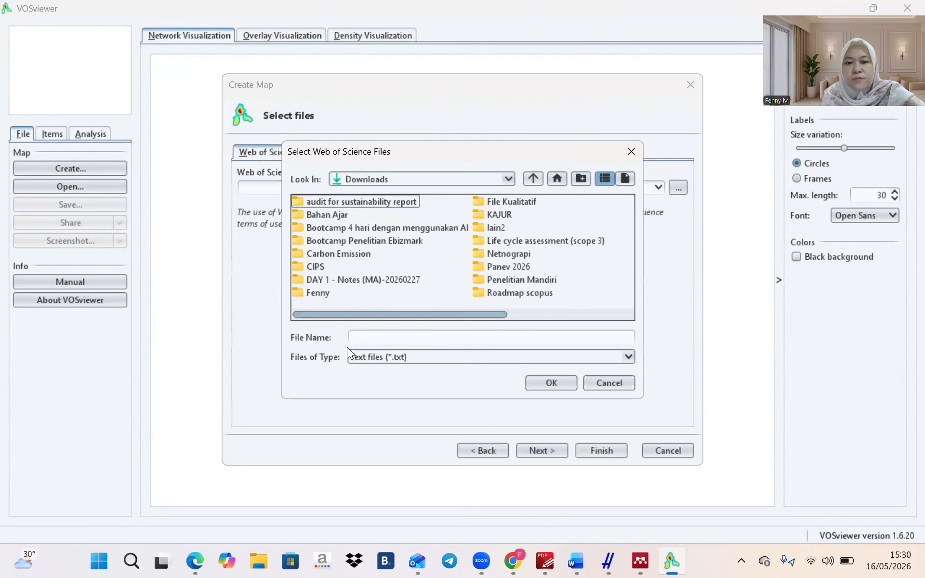
pyautogui.moveTo(377, 312); pyautogui.dragTo(593, 311)
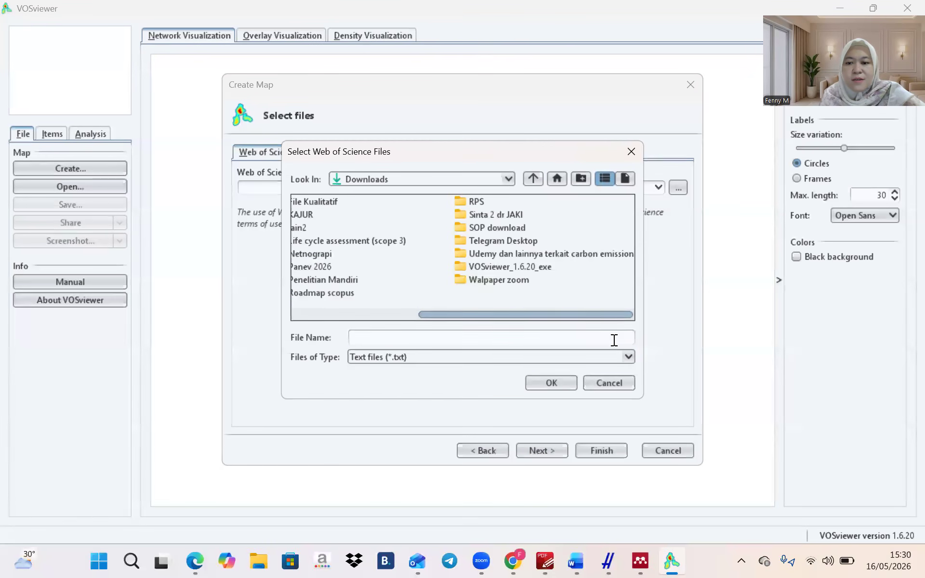
pyautogui.click(628, 357)
pyautogui.click(574, 370)
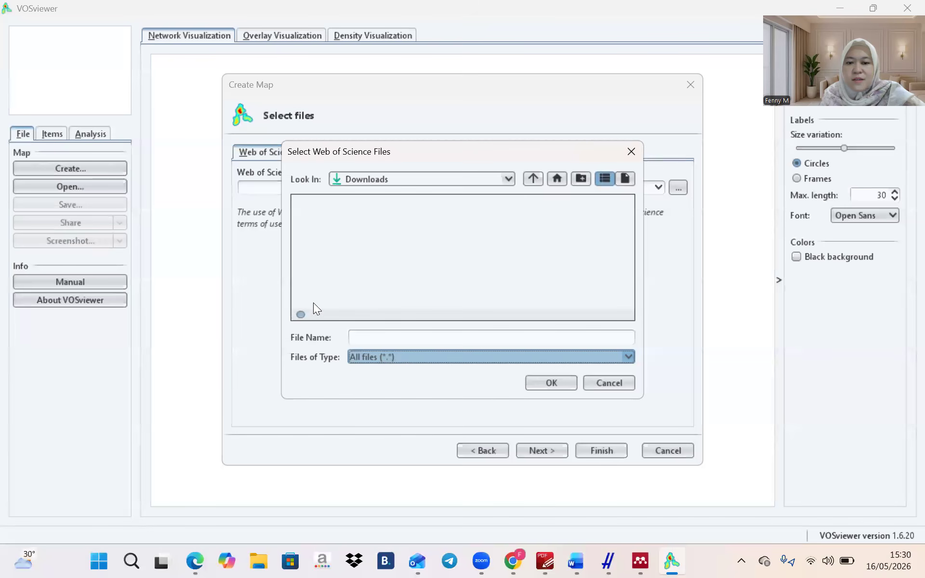
pyautogui.moveTo(391, 314); pyautogui.dragTo(291, 325)
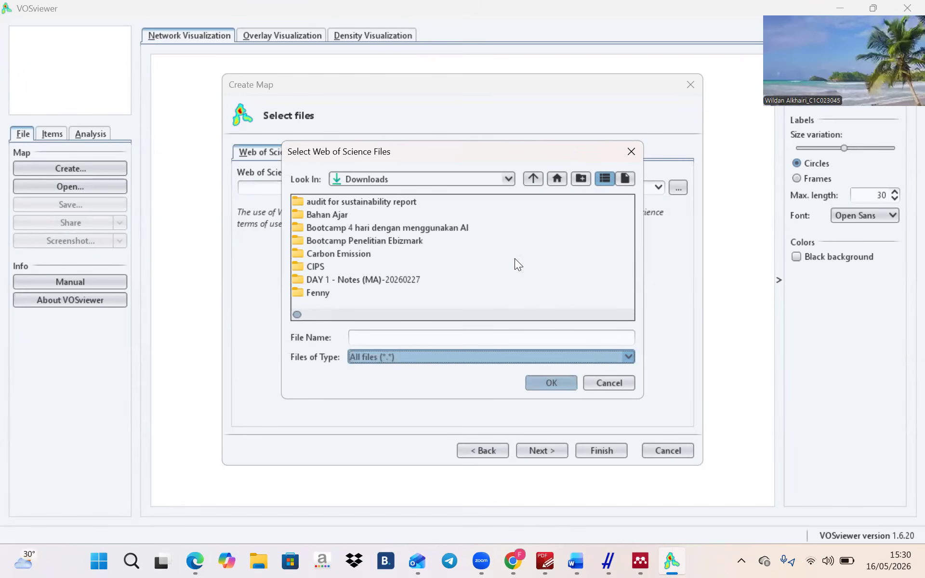
# Pick the scopus_export CSV file as the data source and try to read it
pyautogui.click(545, 312)
pyautogui.click(544, 314)
pyautogui.click(545, 314)
pyautogui.click(544, 314)
pyautogui.click(544, 314)
pyautogui.click(545, 314)
pyautogui.click(545, 314)
pyautogui.click(544, 314)
pyautogui.click(545, 314)
pyautogui.click(545, 314)
pyautogui.click(544, 314)
pyautogui.click(544, 314)
pyautogui.click(544, 315)
pyautogui.click(544, 314)
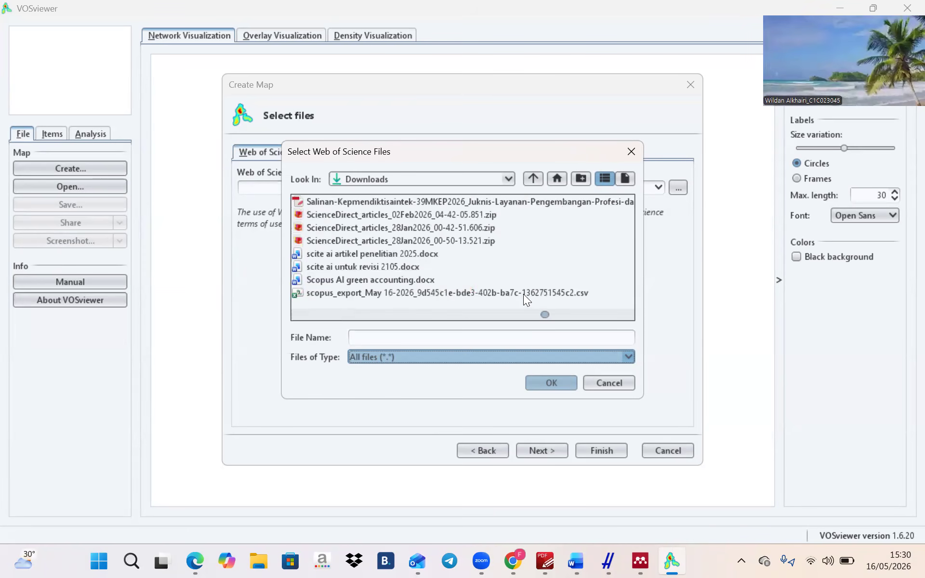
pyautogui.scroll(-2, 550, 311)
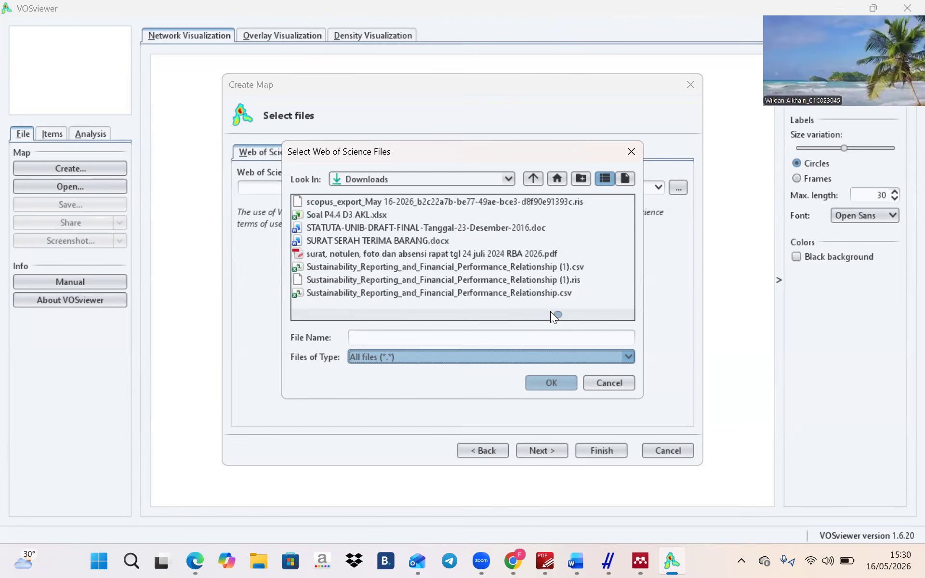
pyautogui.scroll(2, 550, 311)
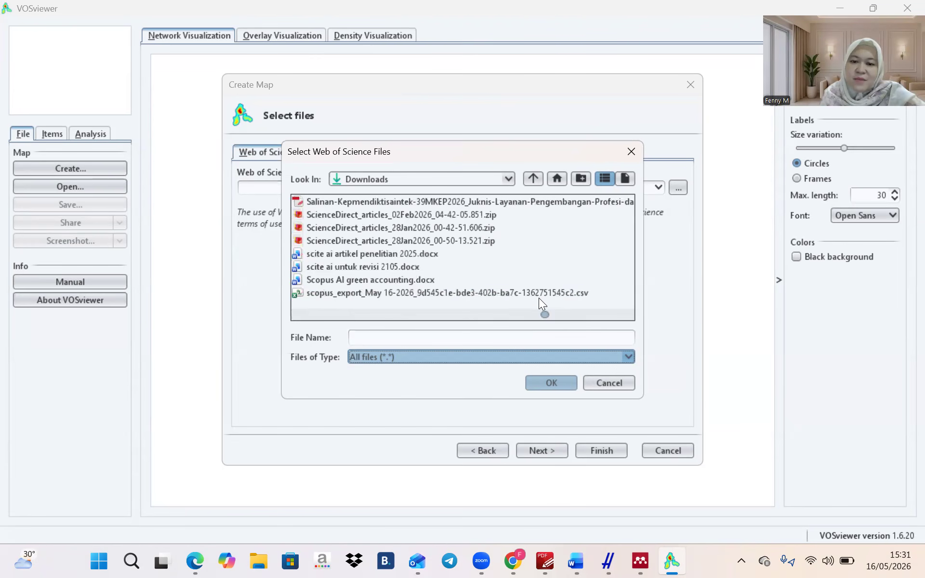
pyautogui.click(538, 294)
pyautogui.click(550, 384)
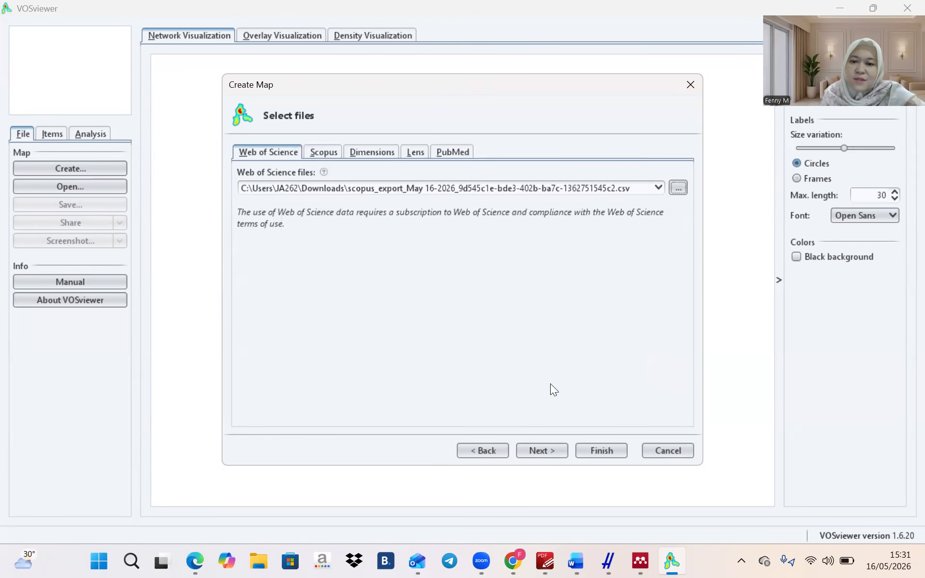
pyautogui.click(538, 455)
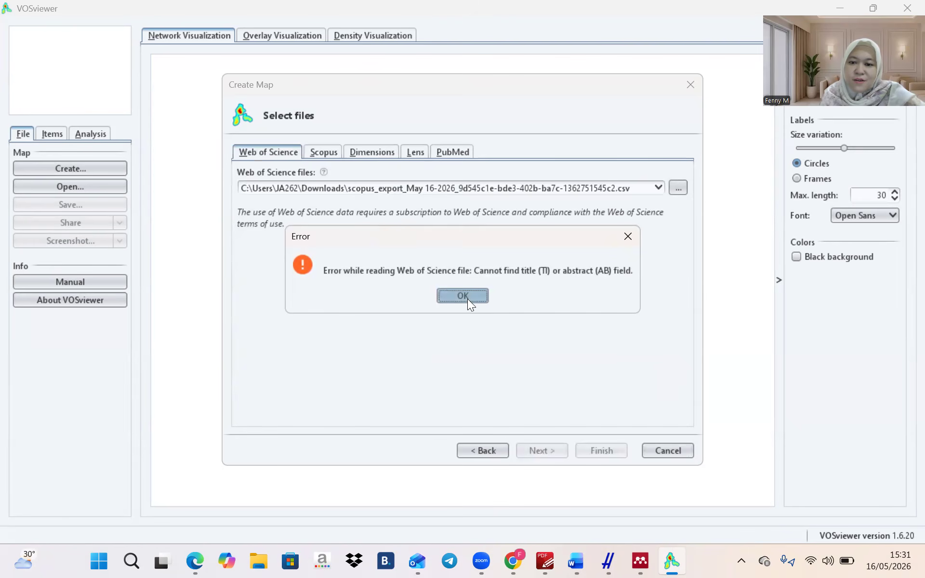
# After the missing title/abstract error, choose the scopus_export RIS file instead and continue
pyautogui.click(465, 295)
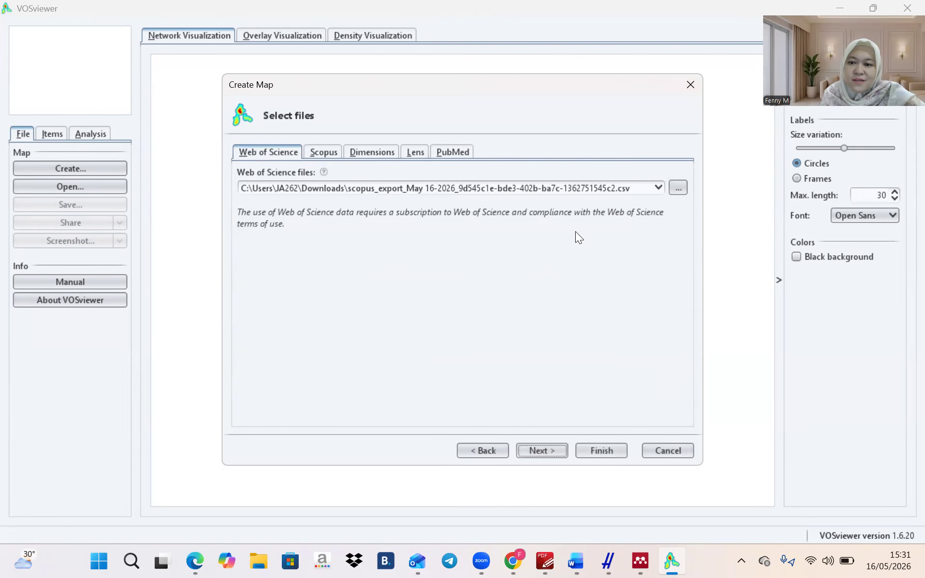
pyautogui.click(657, 188)
pyautogui.click(674, 187)
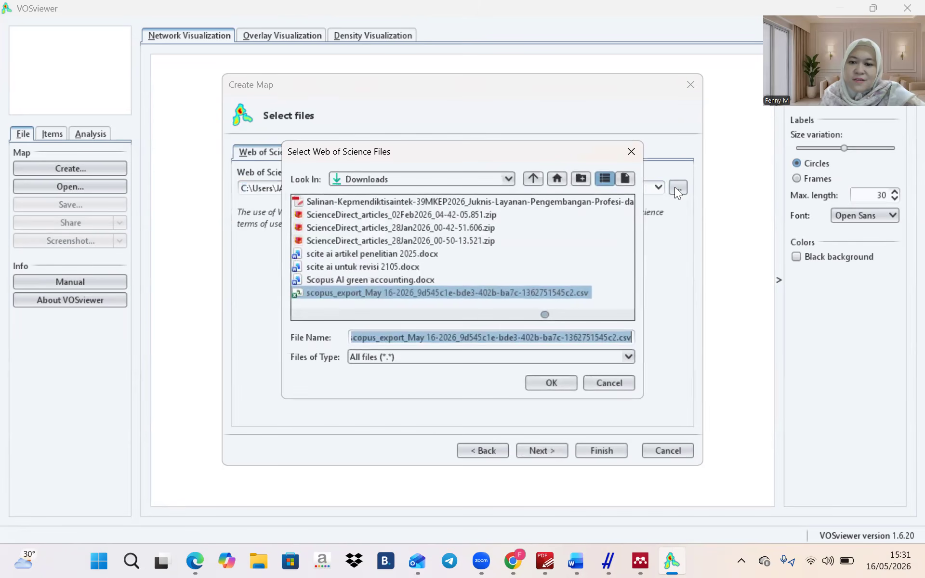
pyautogui.scroll(-2, 550, 310)
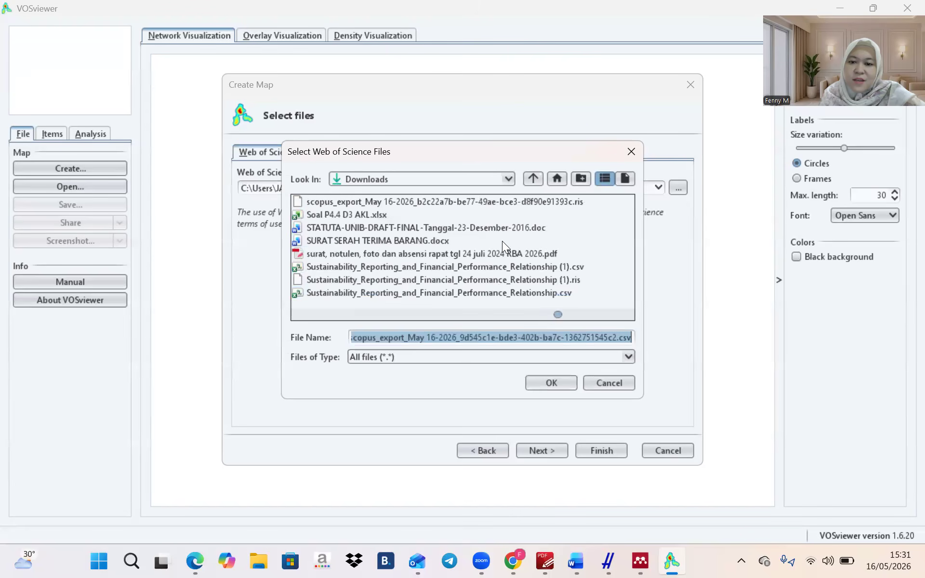
pyautogui.click(494, 201)
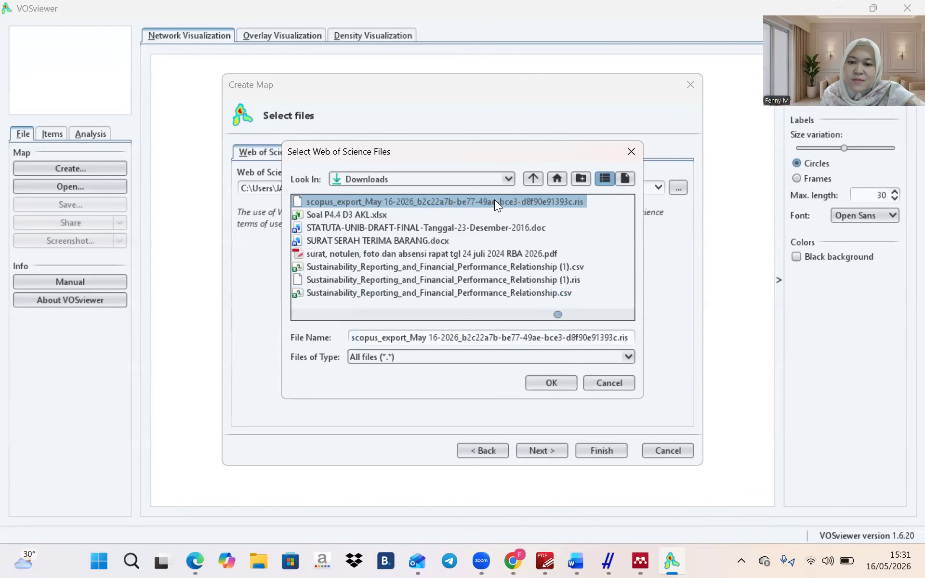
pyautogui.click(541, 383)
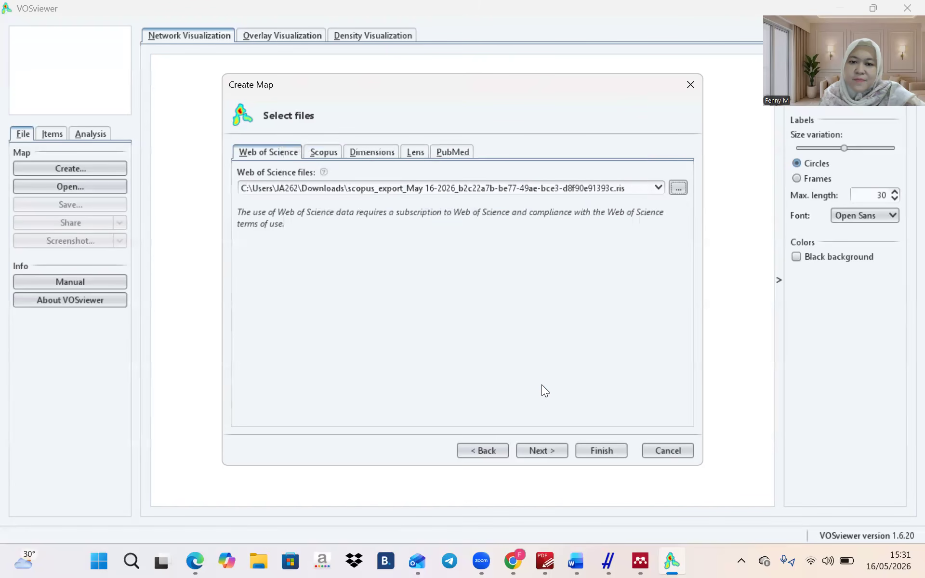
pyautogui.click(546, 446)
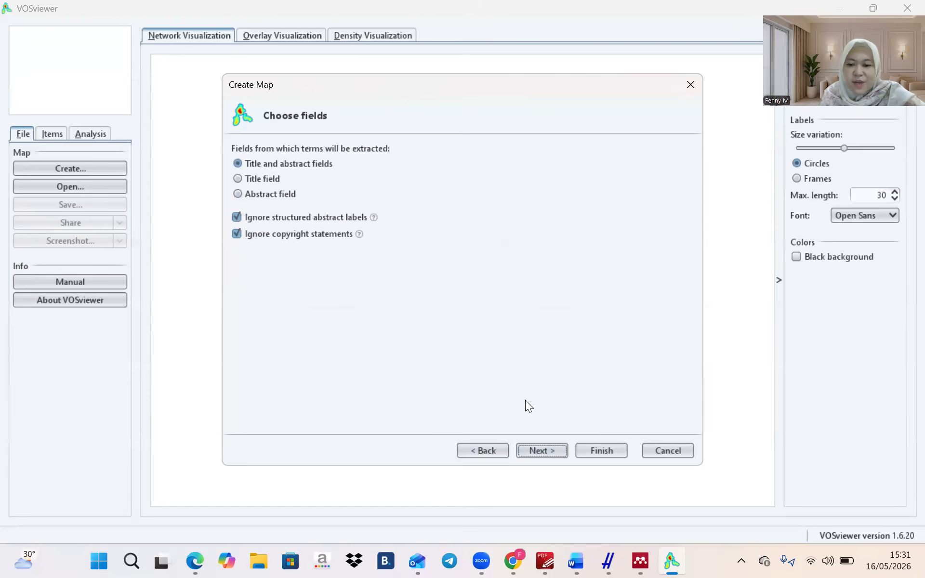
# Extract terms from titles and abstracts with binary counting and a minimum of 10 occurrences
pyautogui.click(526, 450)
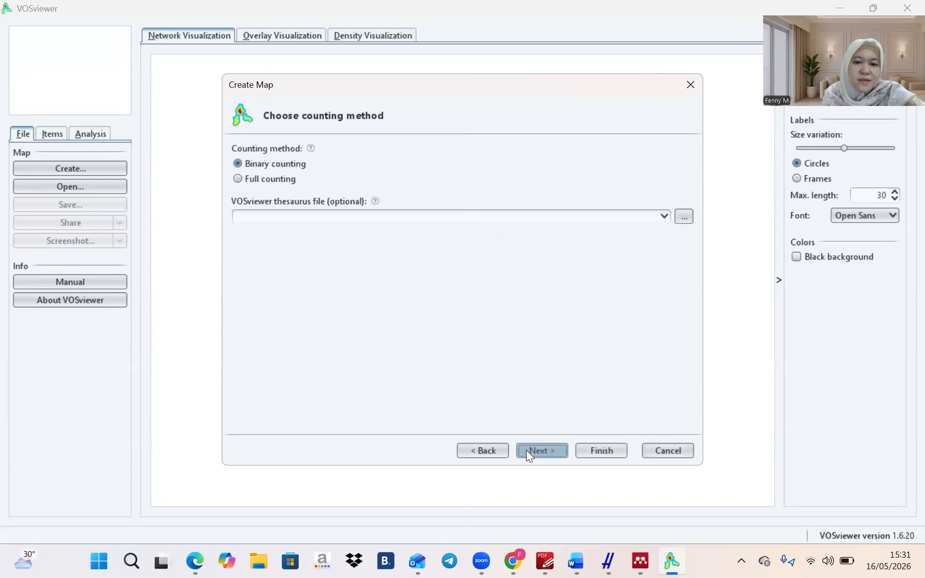
pyautogui.click(553, 451)
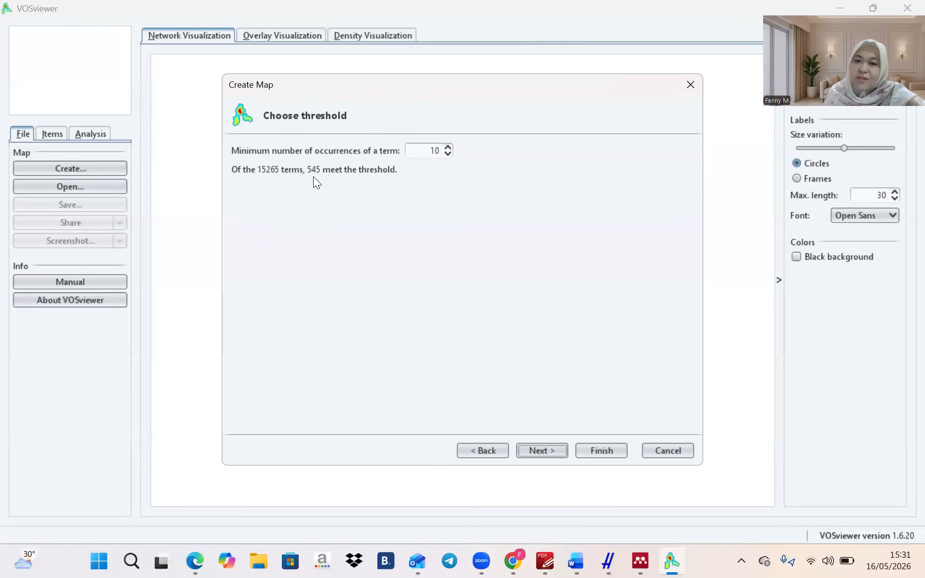
pyautogui.click(447, 146)
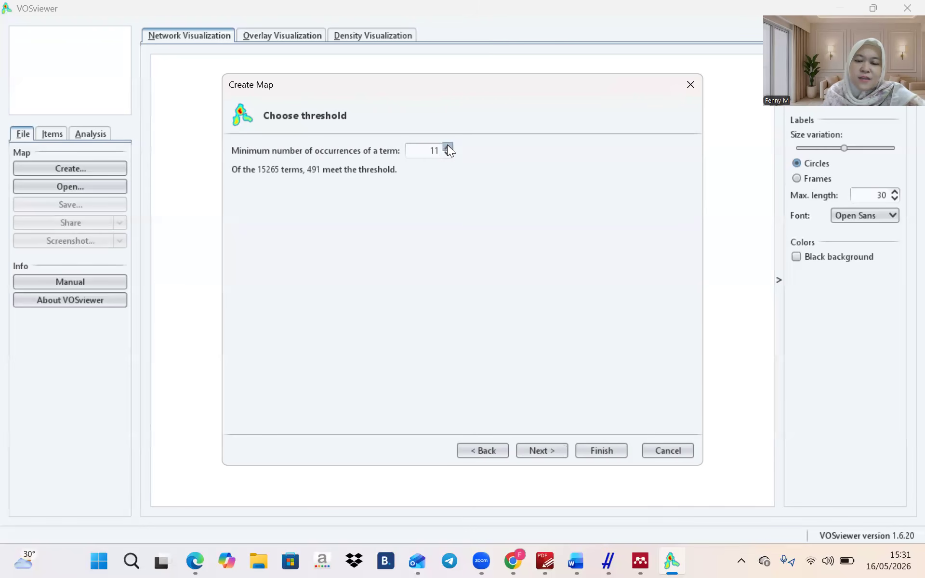
pyautogui.click(448, 155)
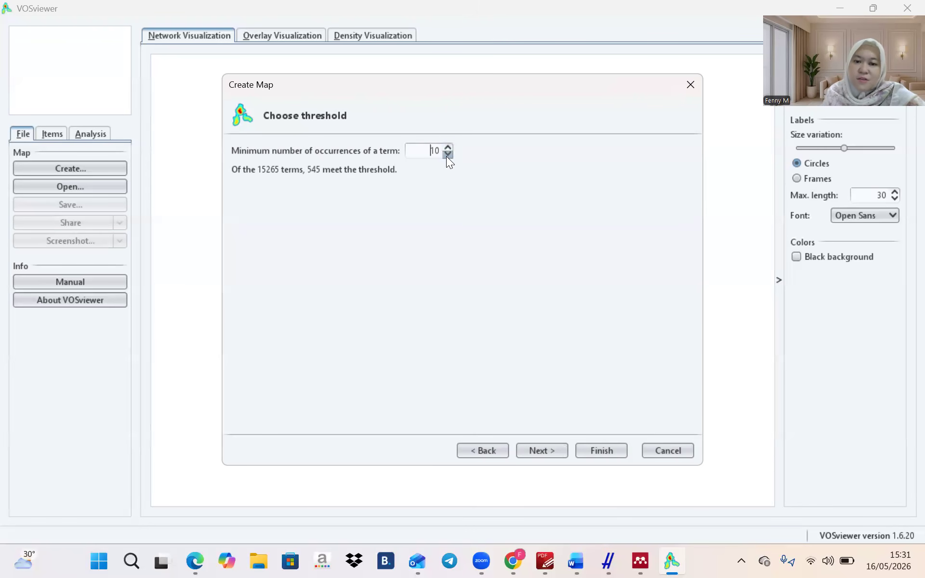
pyautogui.click(550, 450)
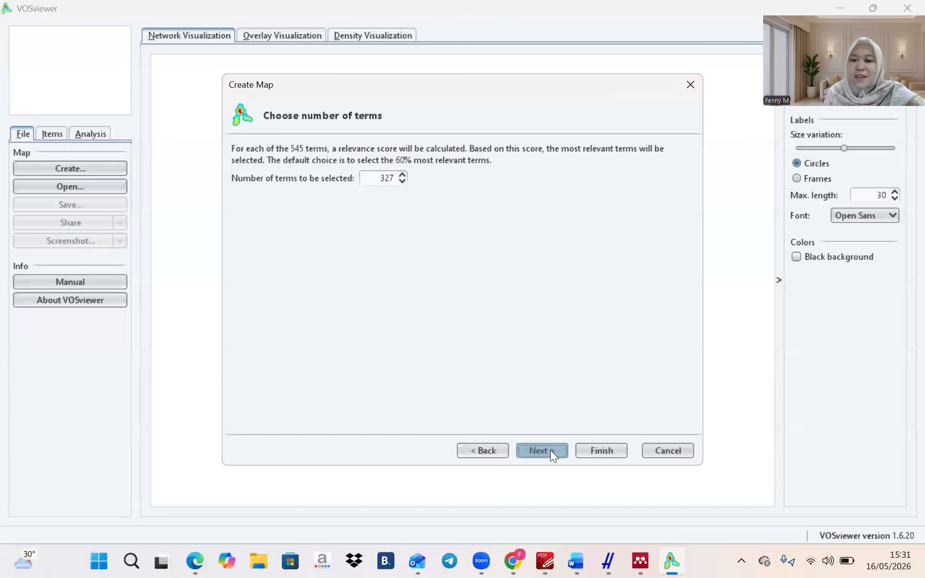
# Accept 327 terms, then deselect european union, tehran stock exchange, IFRS, amman stock exchange and IASB
pyautogui.click(550, 450)
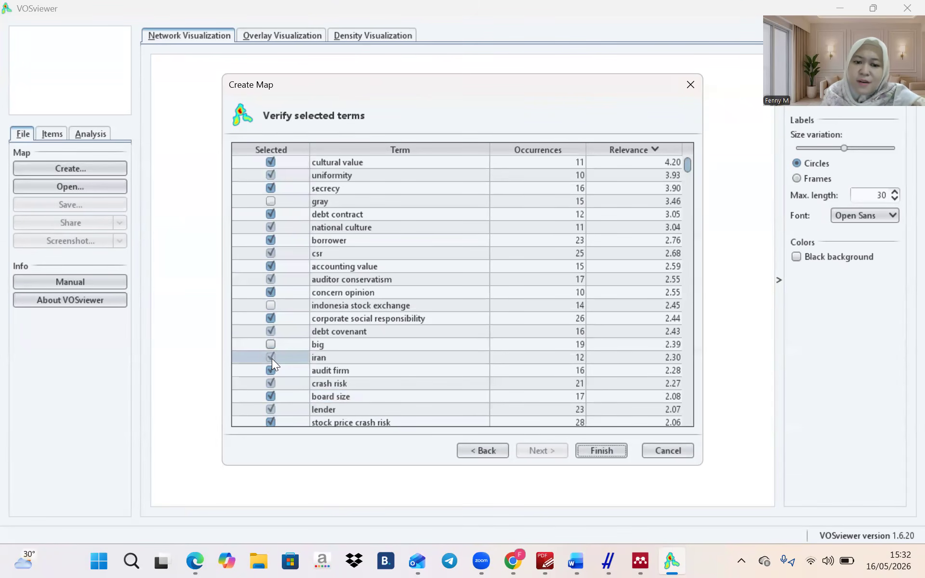
pyautogui.scroll(-3, 271, 359)
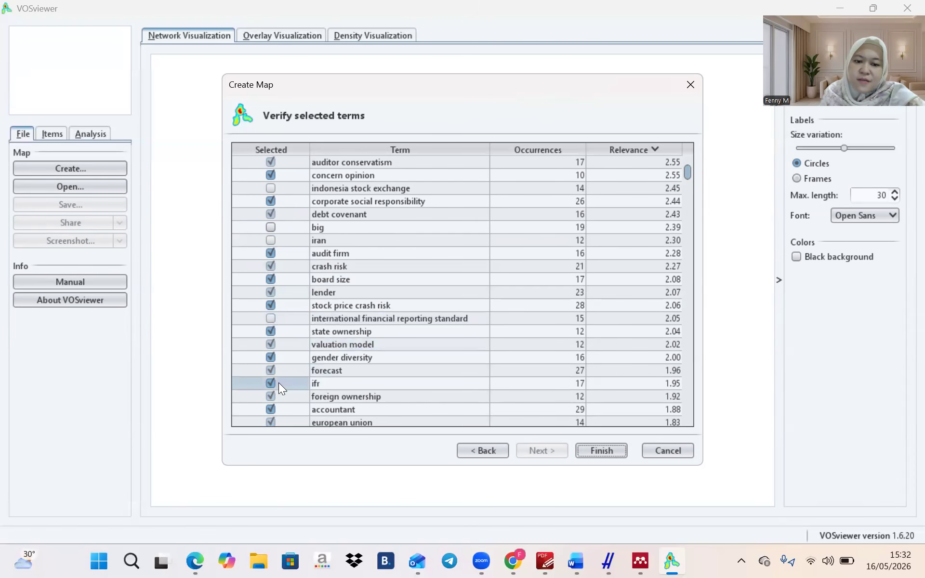
pyautogui.scroll(-1, 282, 331)
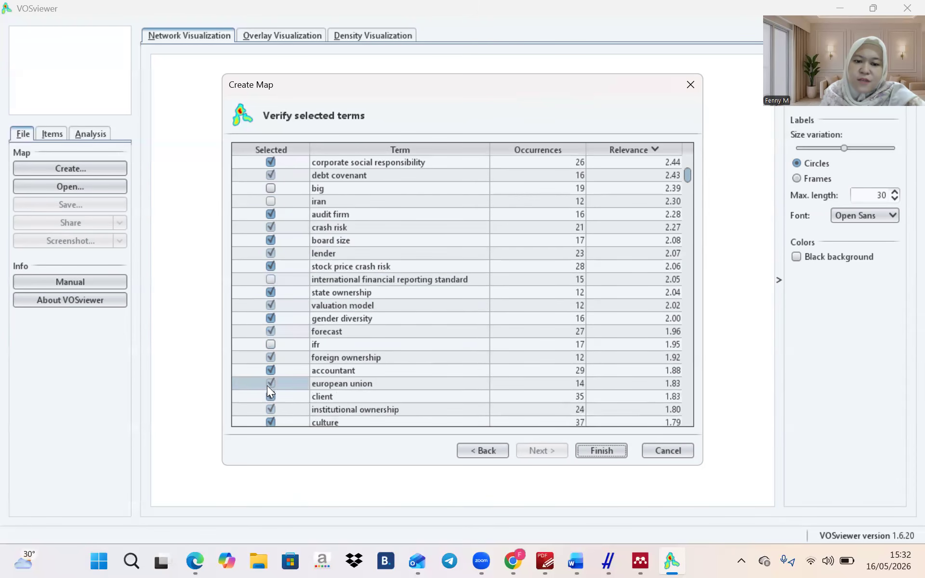
pyautogui.click(272, 383)
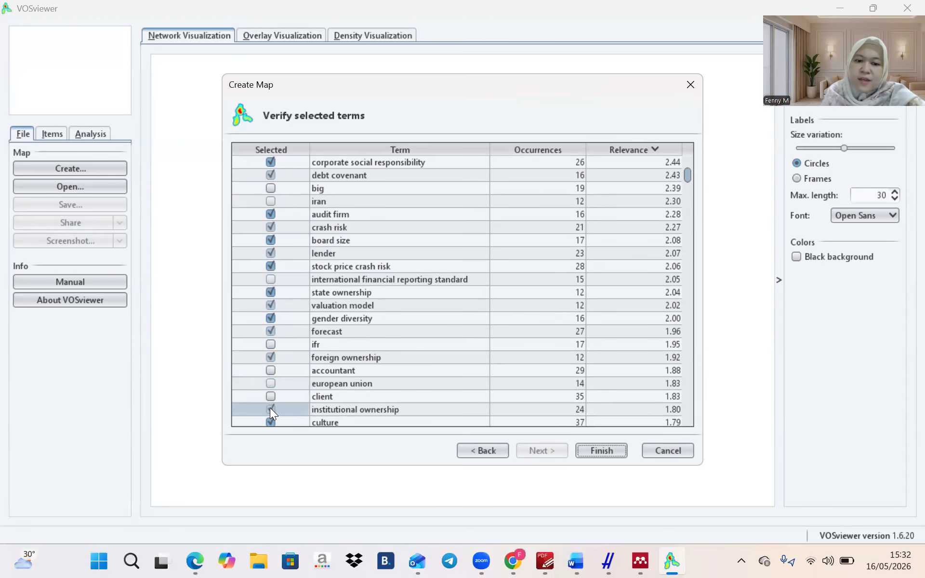
pyautogui.scroll(-3, 291, 390)
pyautogui.scroll(-1, 291, 389)
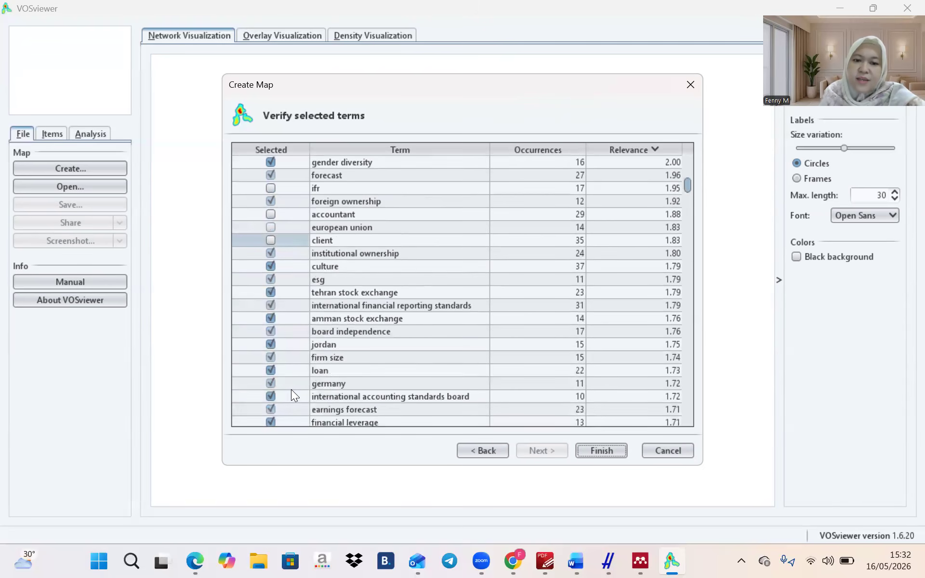
pyautogui.click(271, 293)
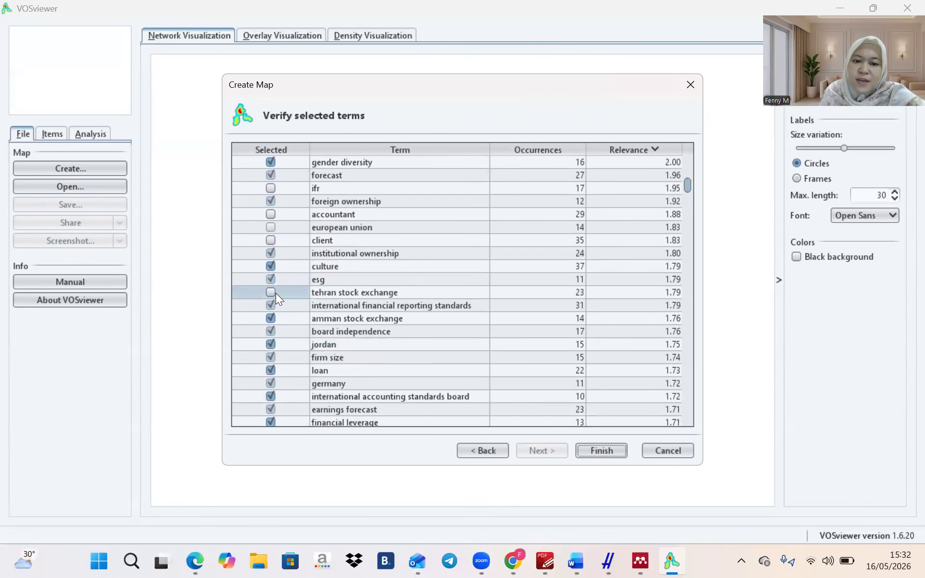
pyautogui.click(272, 306)
pyautogui.click(271, 318)
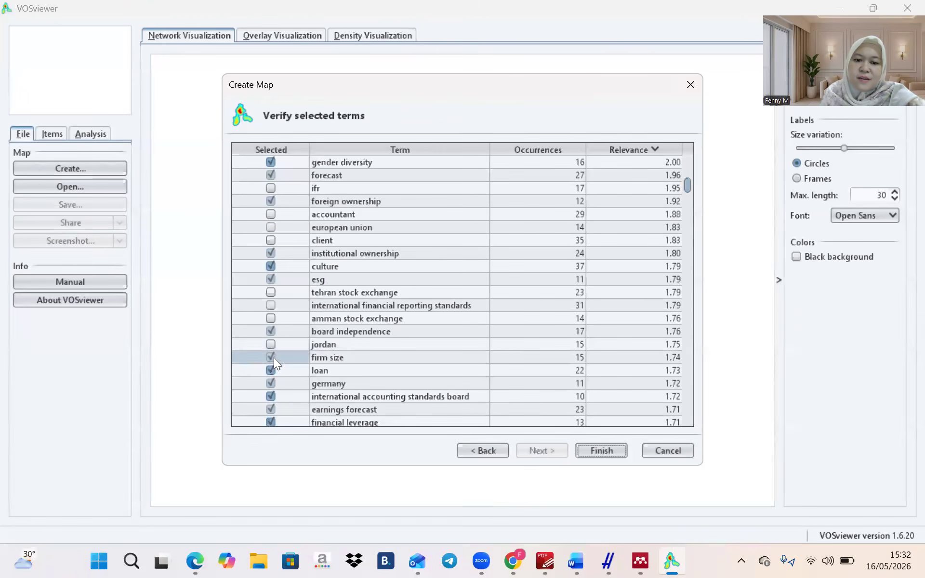
pyautogui.click(271, 398)
# Deselect chief executive officer, propensity score matching, vietnam, ifrs, ifrs adoption, convergence, covid and moderating role
pyautogui.scroll(-6, 270, 408)
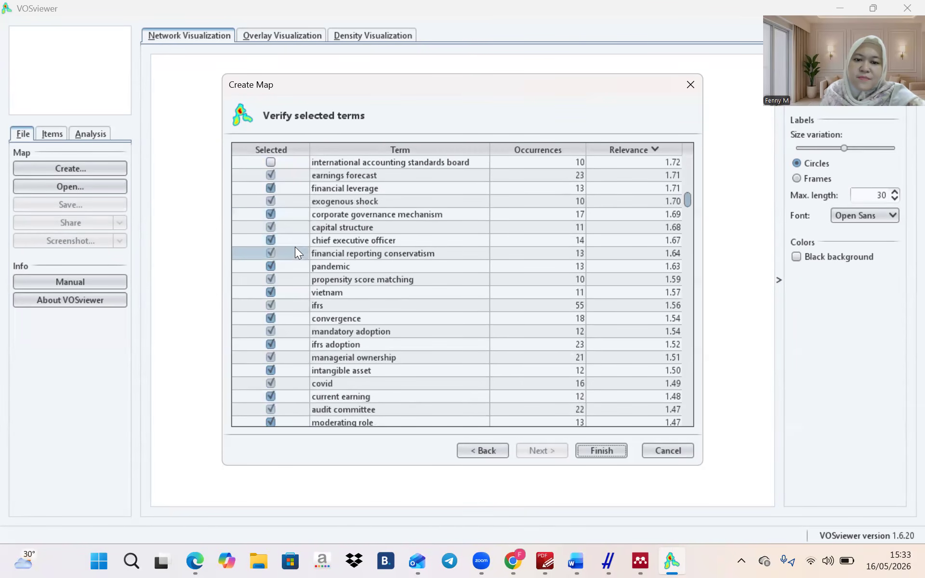
pyautogui.click(273, 239)
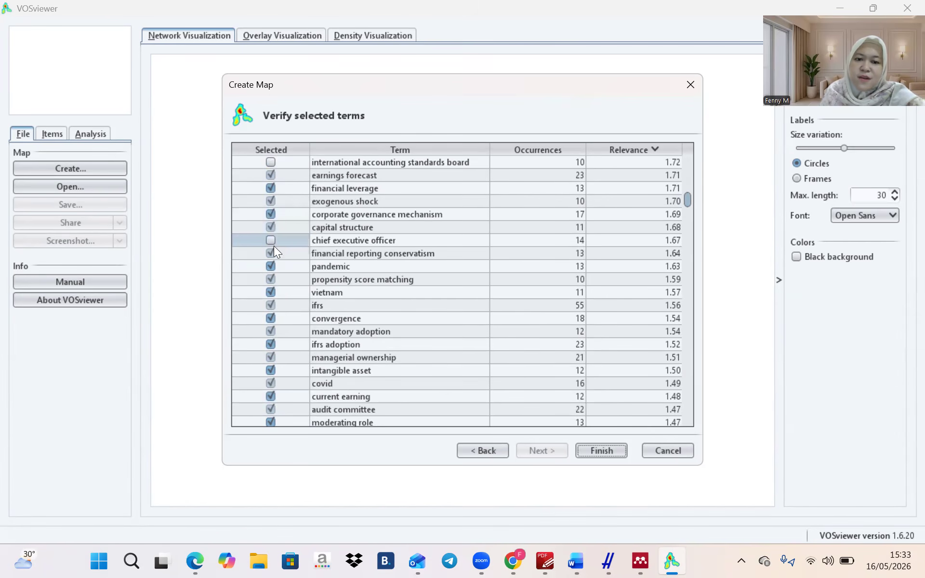
pyautogui.click(272, 278)
pyautogui.click(272, 292)
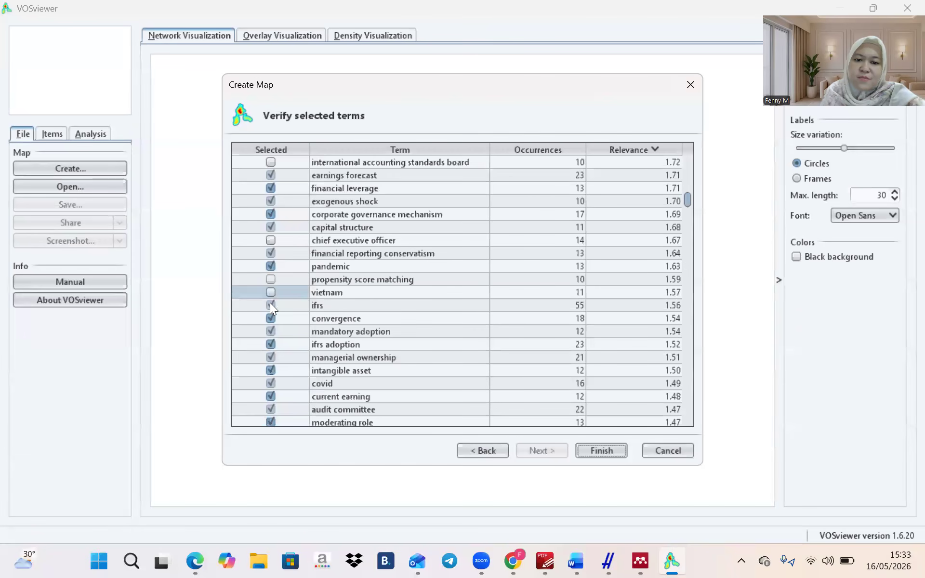
pyautogui.click(271, 304)
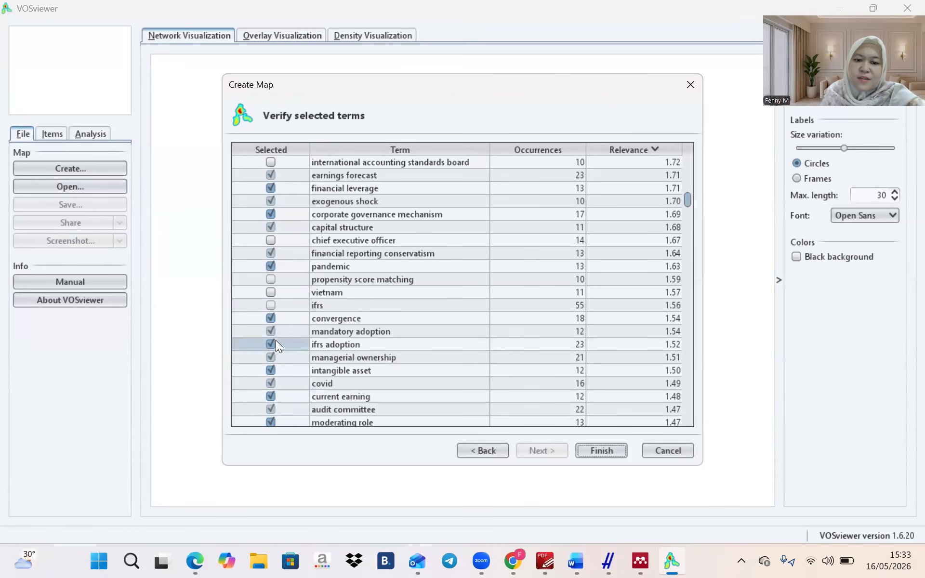
pyautogui.click(271, 343)
pyautogui.click(271, 317)
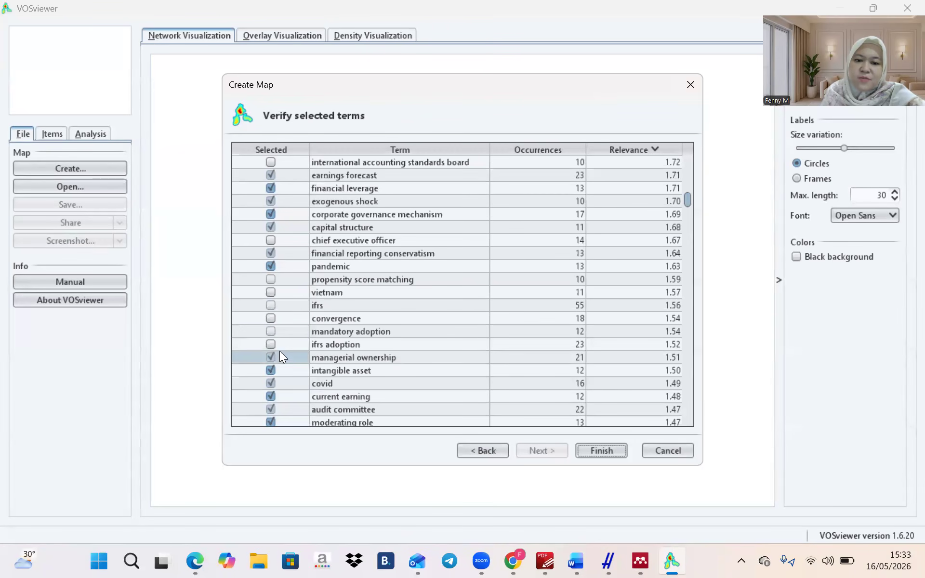
pyautogui.click(274, 382)
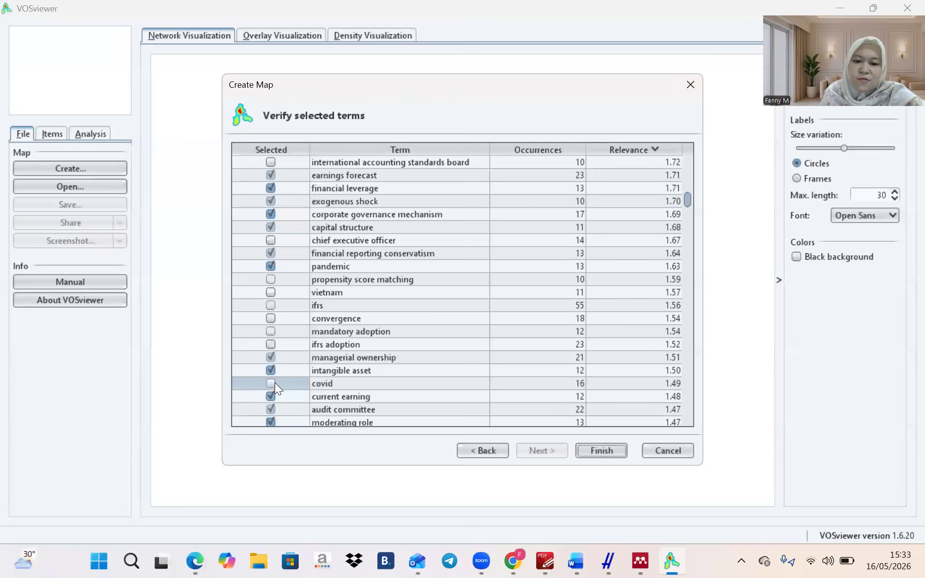
pyautogui.click(277, 419)
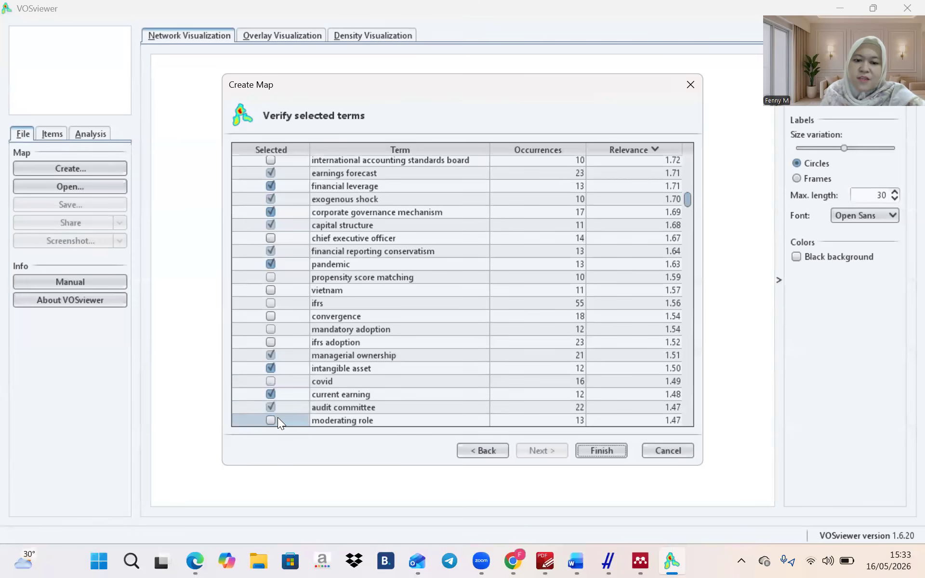
pyautogui.scroll(-5, 277, 418)
# Deselect book value, society, agency cost, australia, accounting research, journal, present study, gaap and chinese firm
pyautogui.scroll(-1, 278, 417)
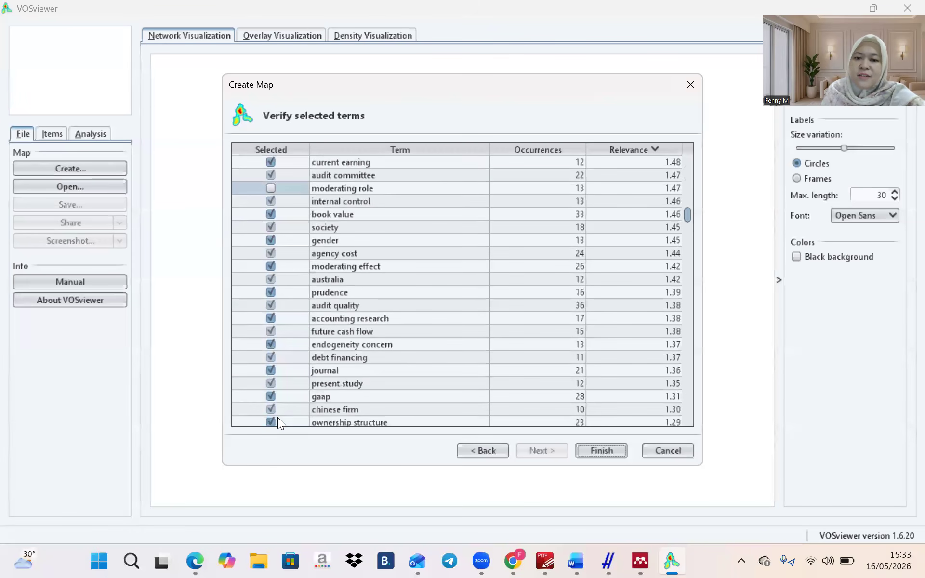
pyautogui.click(306, 197)
pyautogui.click(283, 214)
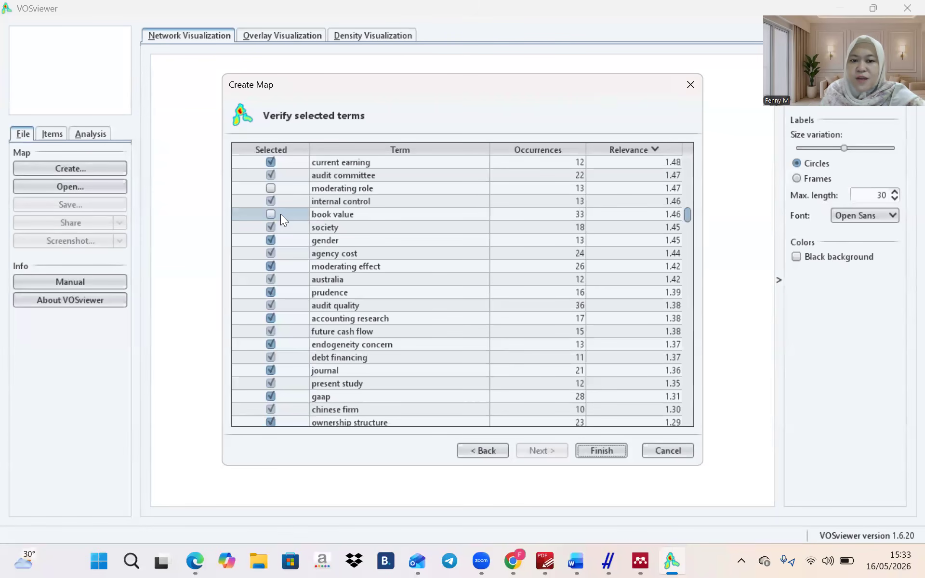
pyautogui.click(280, 214)
pyautogui.click(282, 225)
pyautogui.click(283, 229)
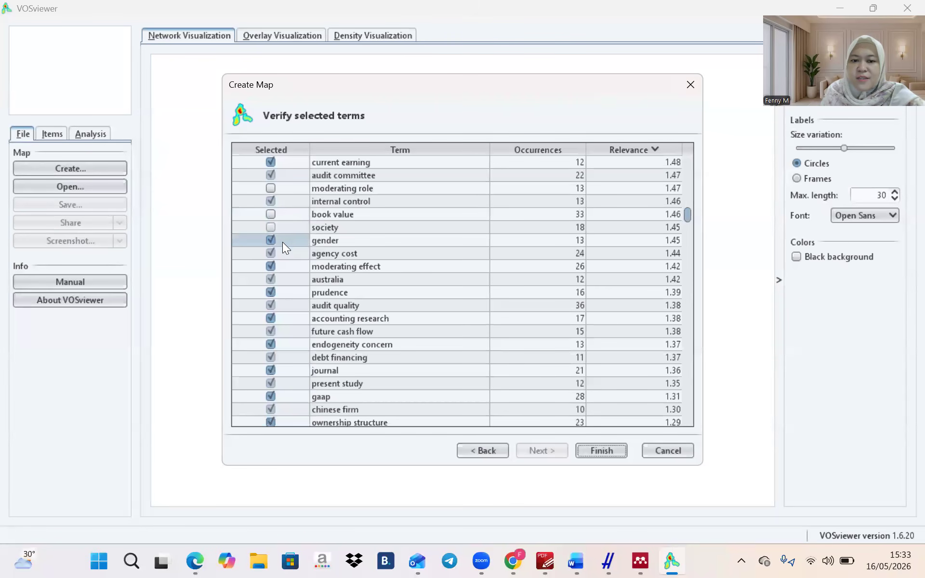
pyautogui.click(284, 252)
pyautogui.click(283, 265)
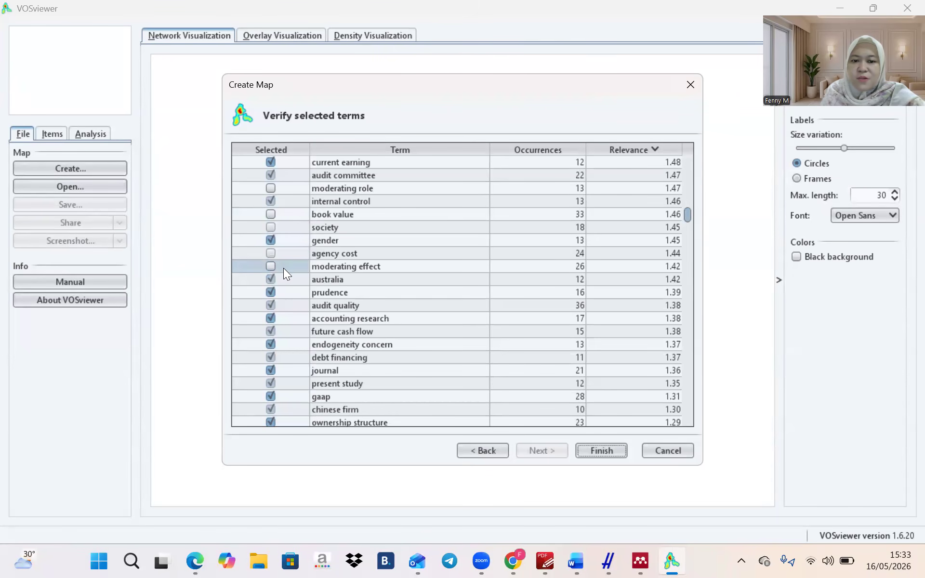
pyautogui.click(281, 279)
pyautogui.click(278, 292)
pyautogui.click(280, 307)
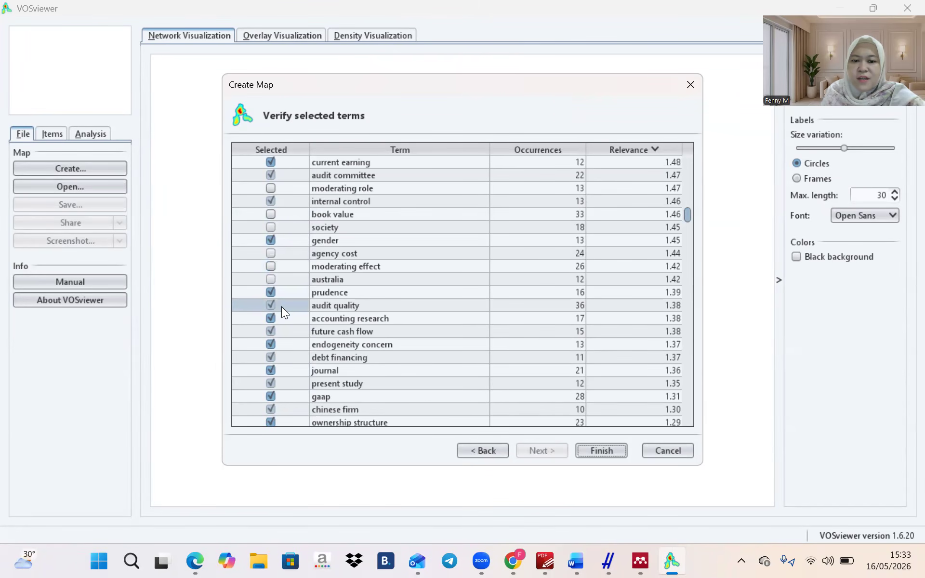
pyautogui.click(281, 317)
pyautogui.click(282, 331)
pyautogui.click(281, 343)
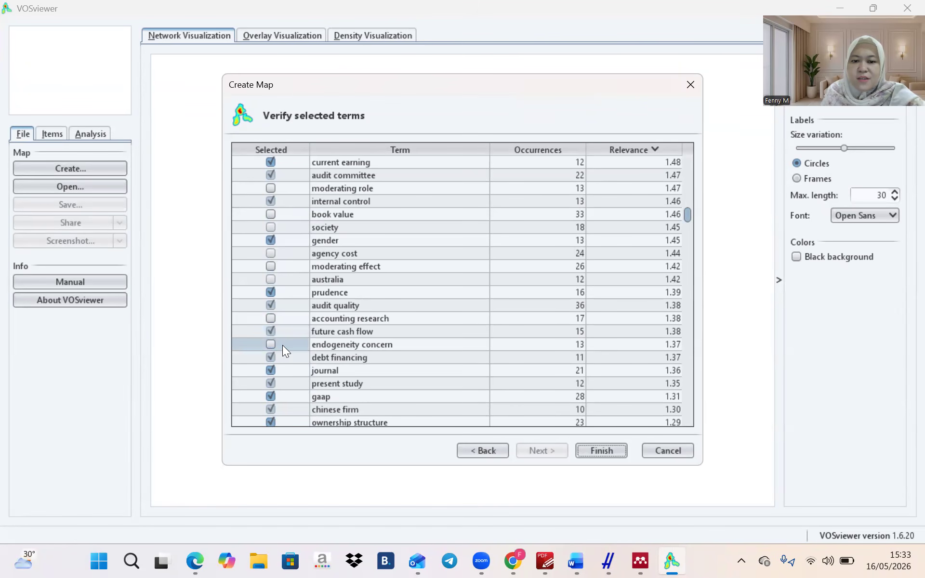
pyautogui.click(284, 356)
pyautogui.click(286, 370)
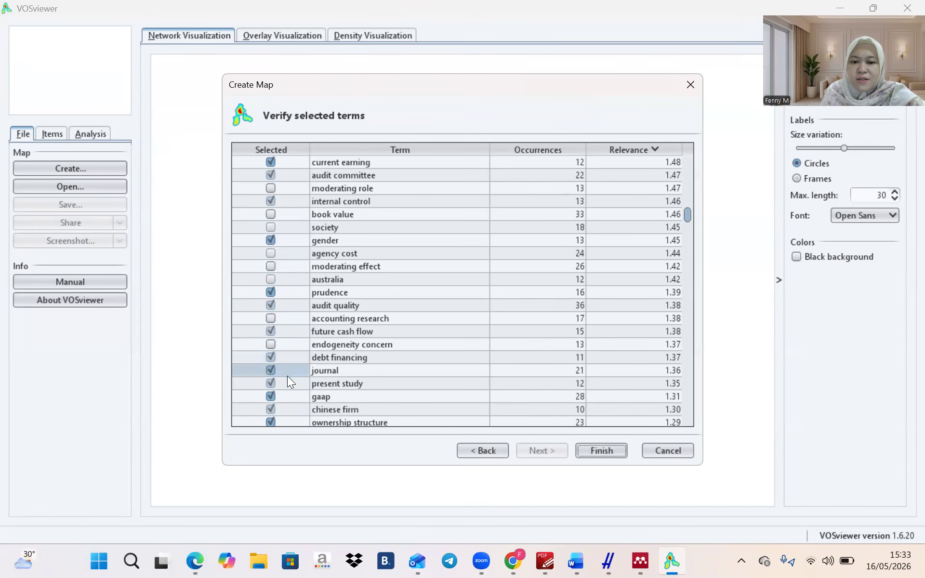
pyautogui.click(288, 370)
pyautogui.click(288, 384)
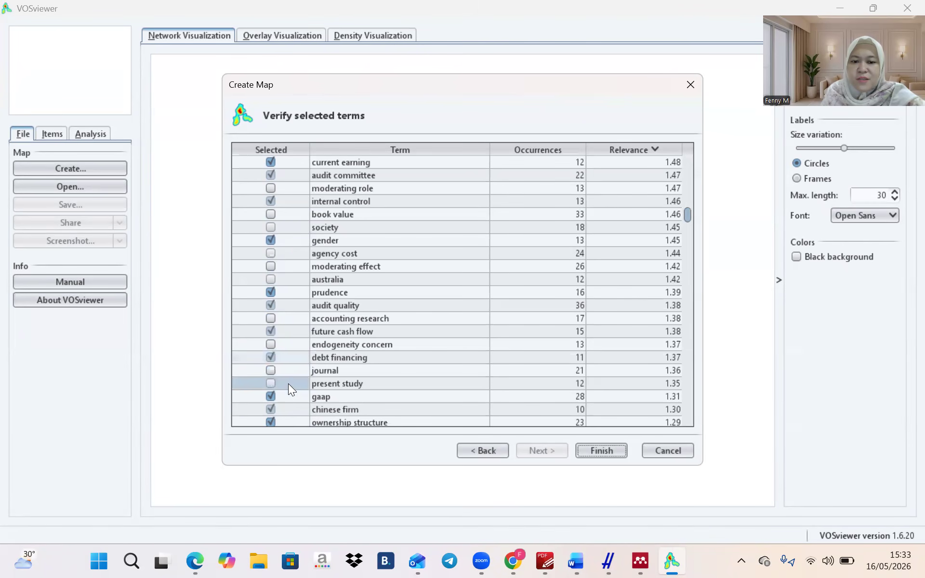
pyautogui.click(283, 398)
pyautogui.click(284, 405)
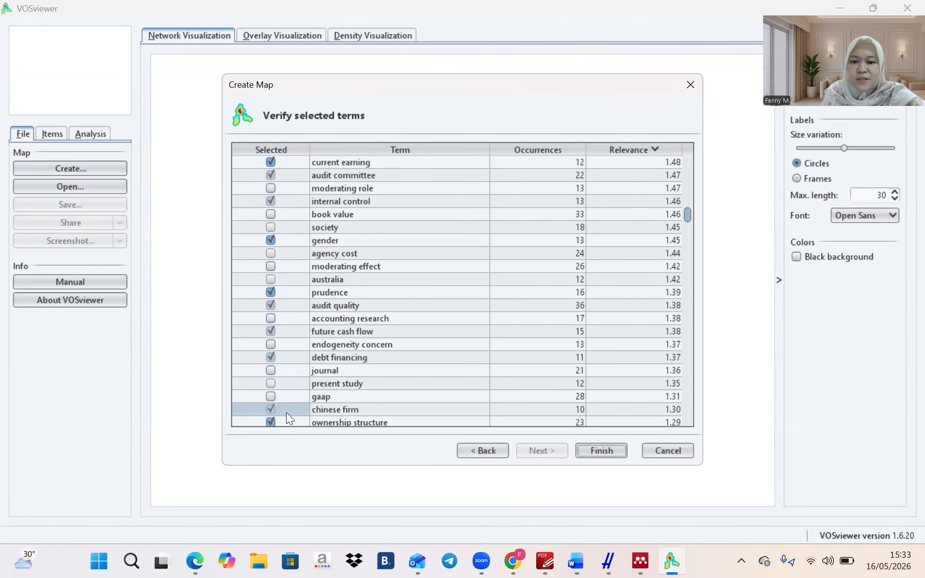
# Deselect european country, iasb, battery, dimension, channel, panel data, enterprise, agency problem and conceptual framework
pyautogui.scroll(-7, 286, 413)
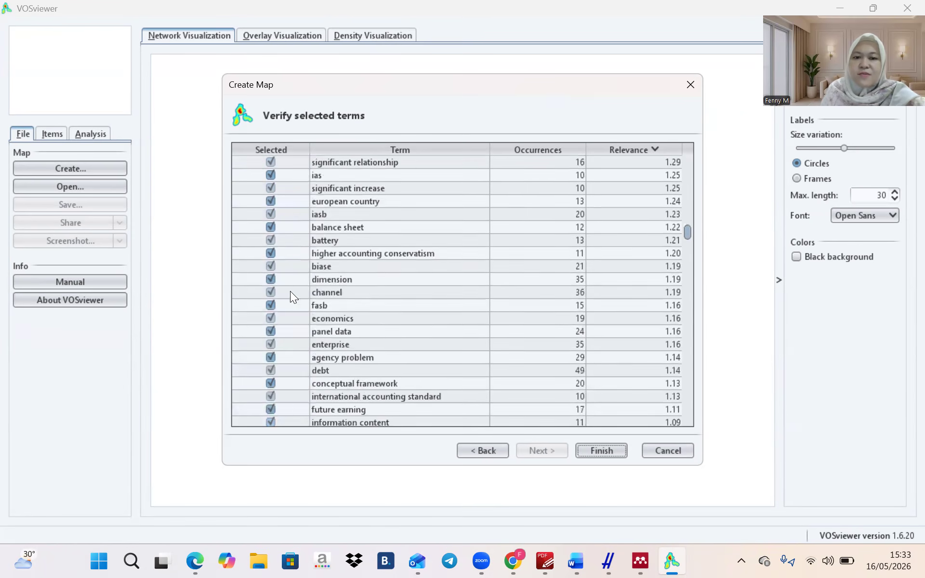
pyautogui.click(285, 201)
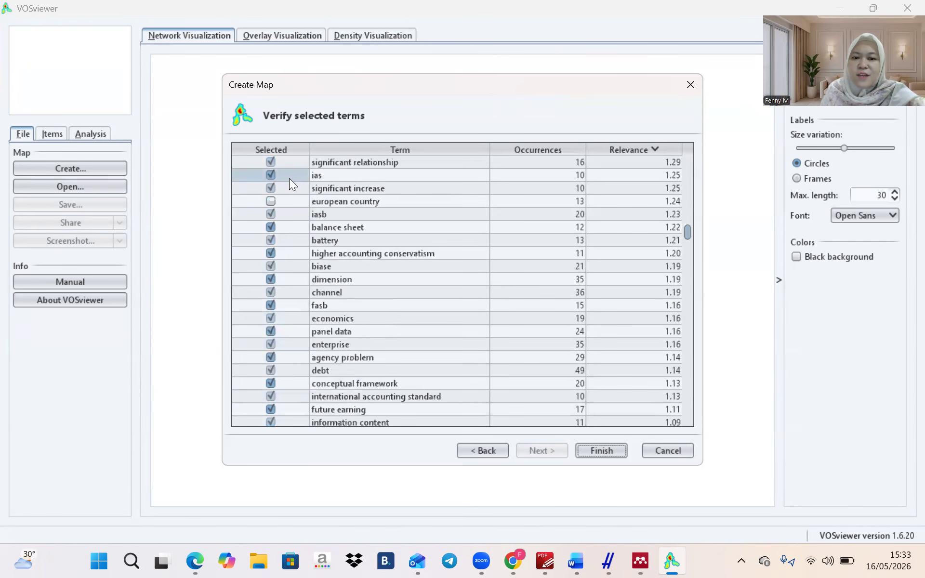
pyautogui.click(288, 183)
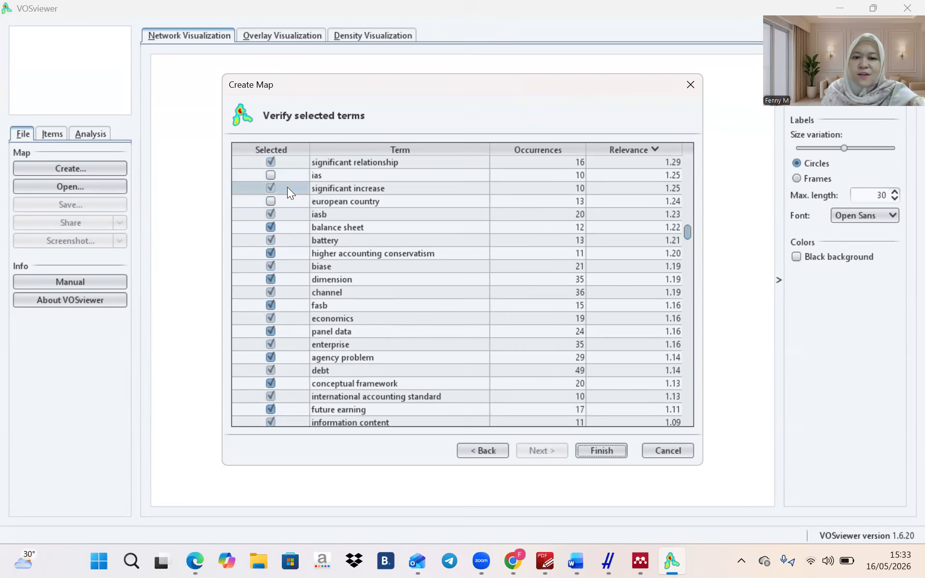
pyautogui.click(289, 213)
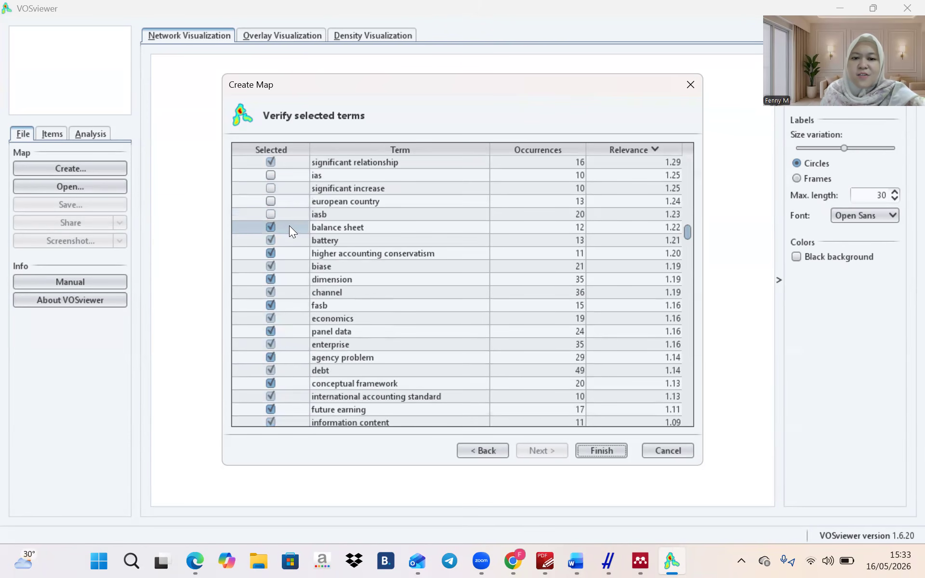
pyautogui.click(291, 238)
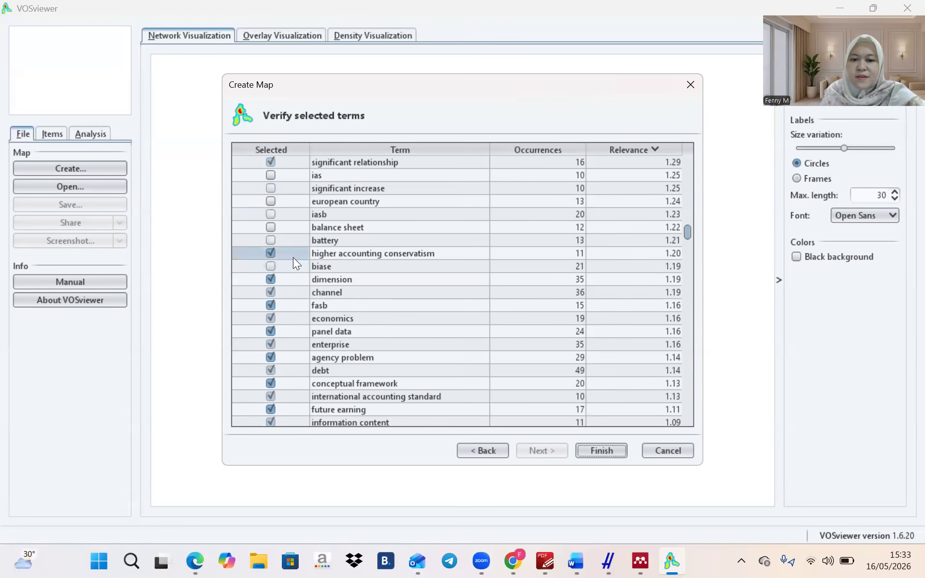
pyautogui.click(293, 257)
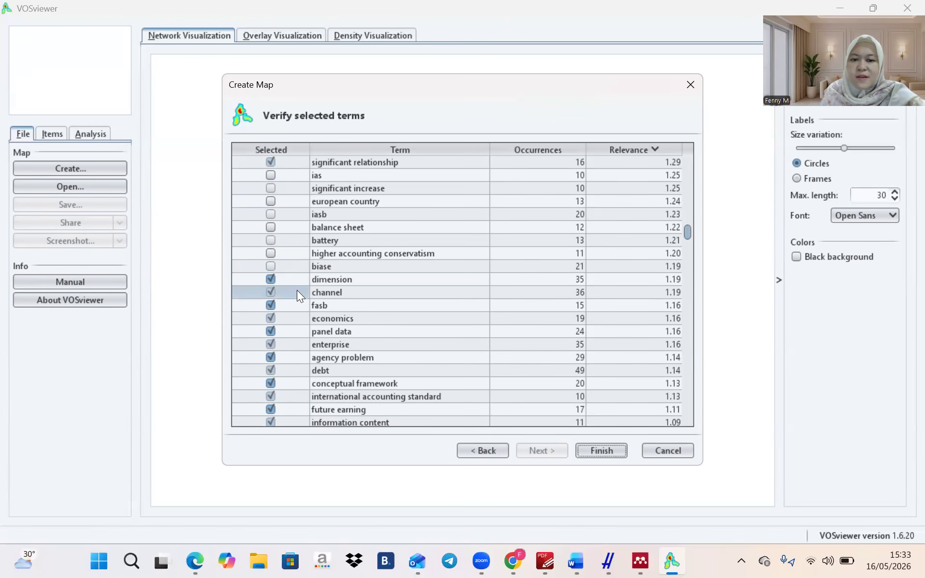
pyautogui.click(294, 278)
pyautogui.click(295, 290)
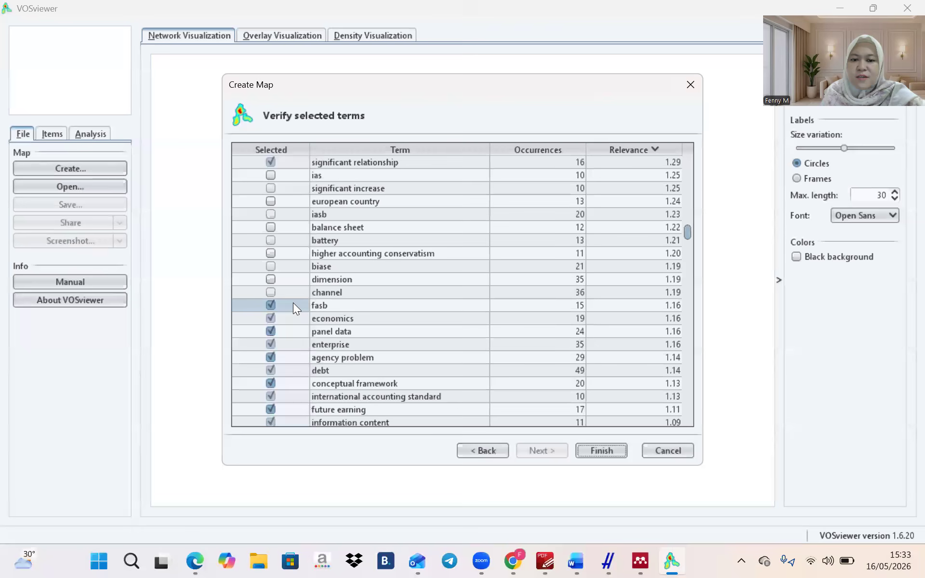
pyautogui.click(295, 333)
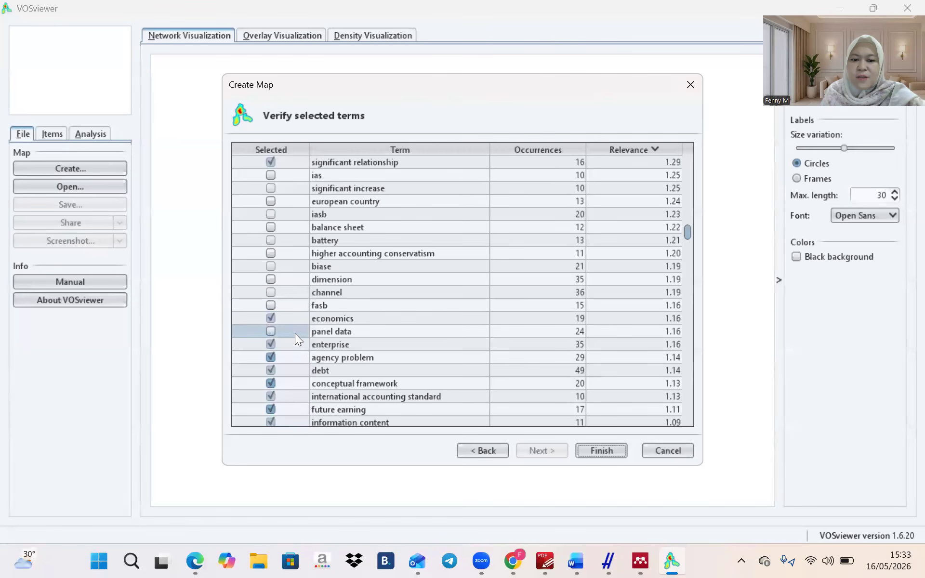
pyautogui.click(294, 349)
pyautogui.click(294, 356)
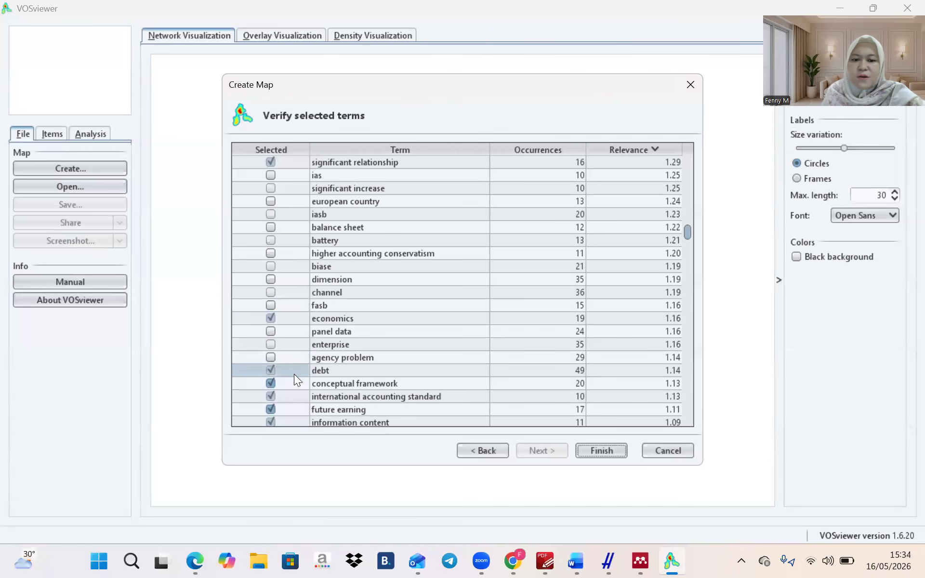
pyautogui.click(294, 382)
pyautogui.click(295, 395)
pyautogui.click(296, 415)
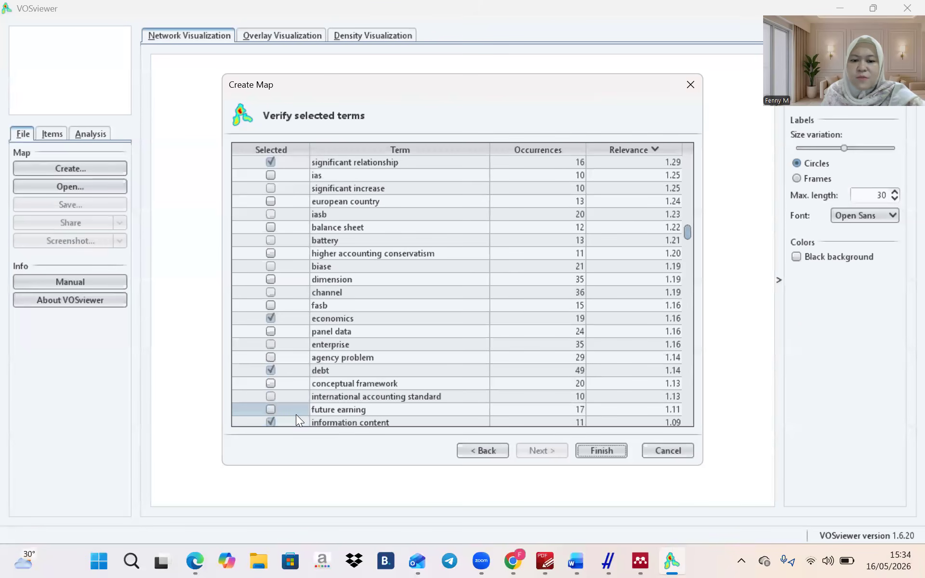
# Keep future earning selected and deselect employee, customer and conservative accounting policy
pyautogui.scroll(-2, 296, 414)
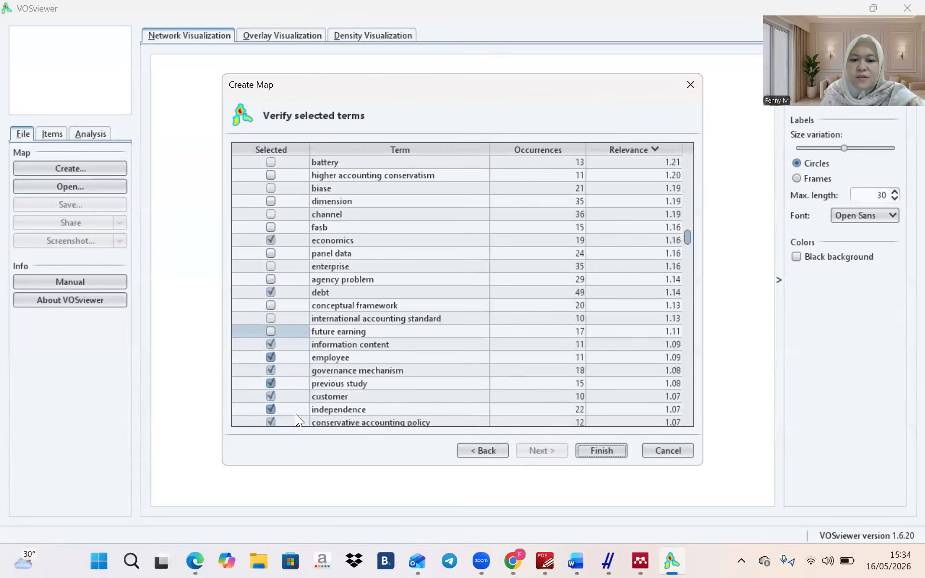
pyautogui.click(296, 331)
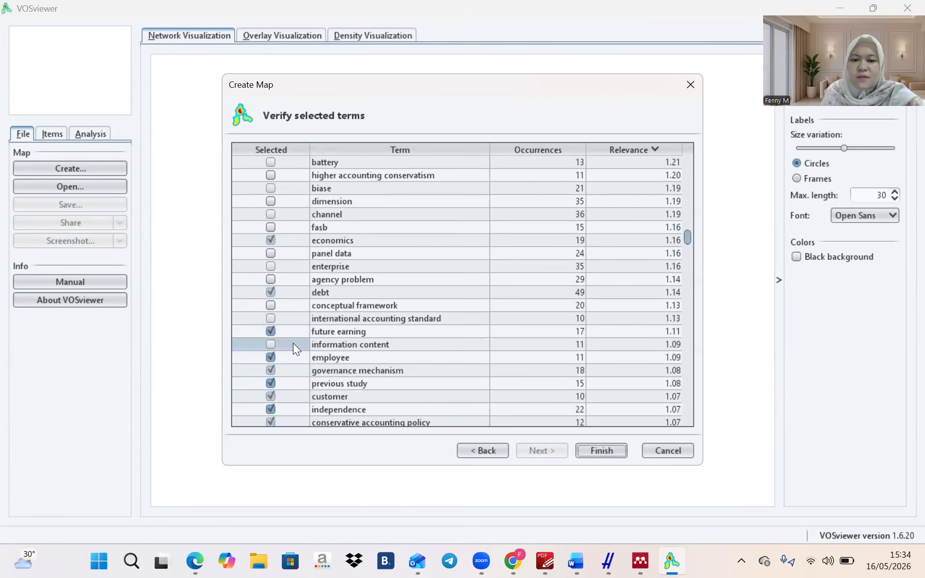
pyautogui.click(289, 361)
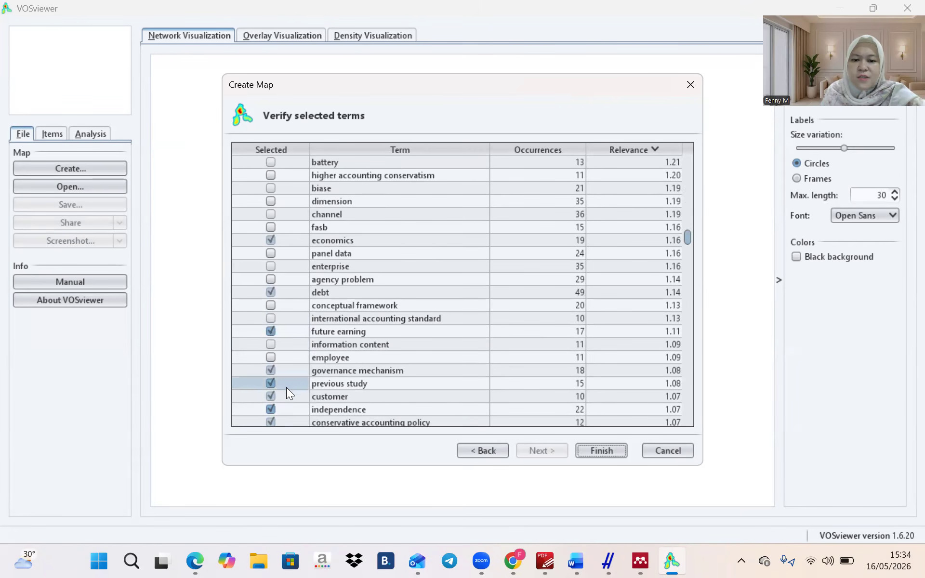
pyautogui.click(286, 398)
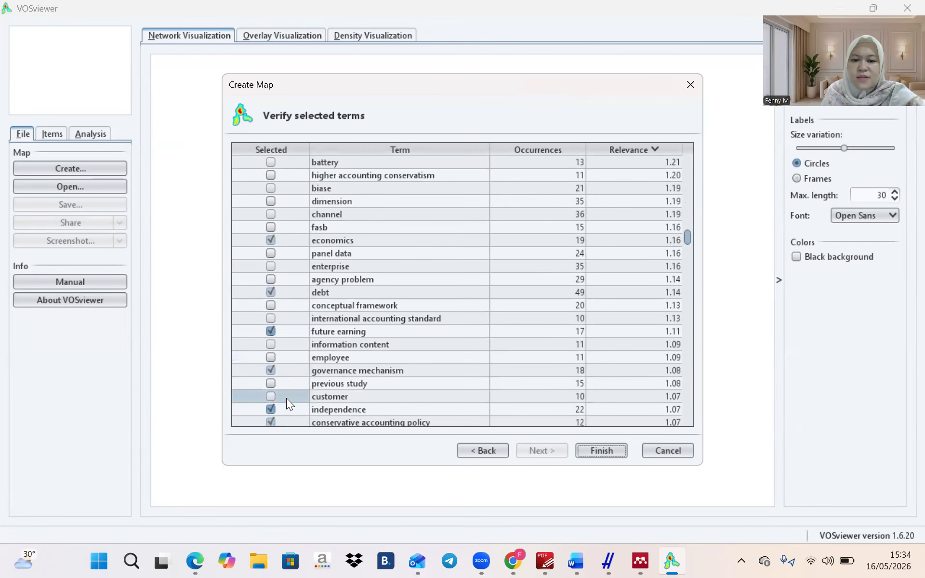
pyautogui.click(290, 421)
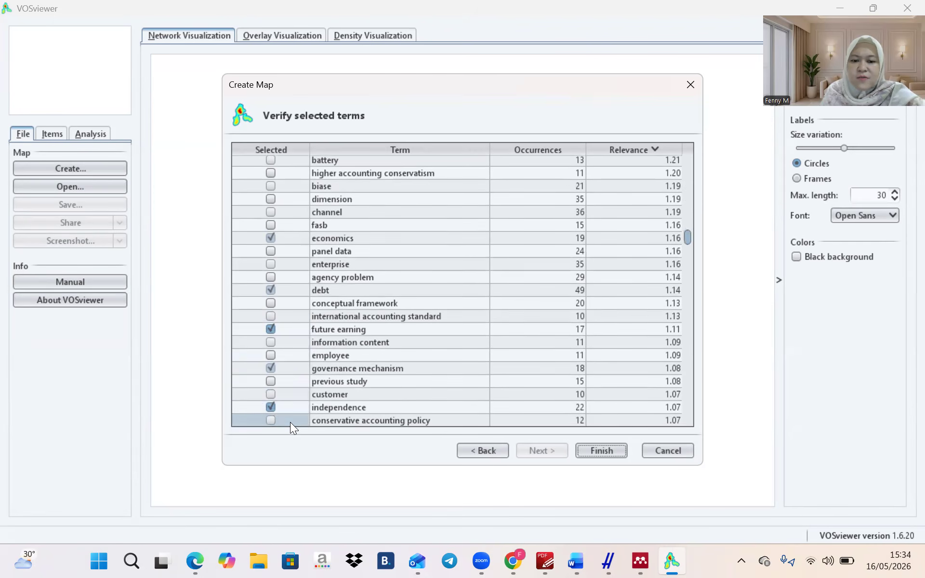
# Deselect research limitations implication, lack, ability, turn, decline, rule, nature, article, source, crisis, respect, part and asymmetry
pyautogui.scroll(-3, 288, 382)
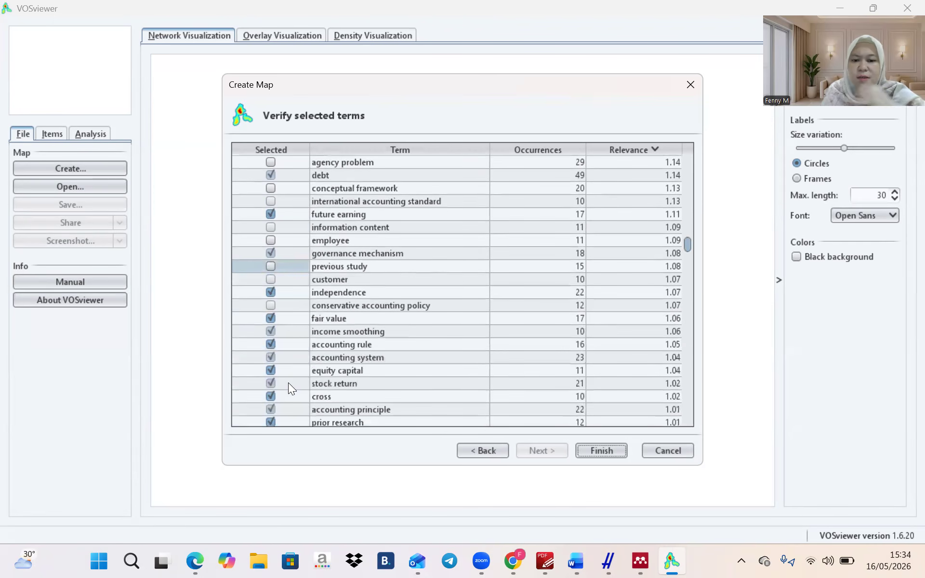
pyautogui.scroll(-20, 288, 383)
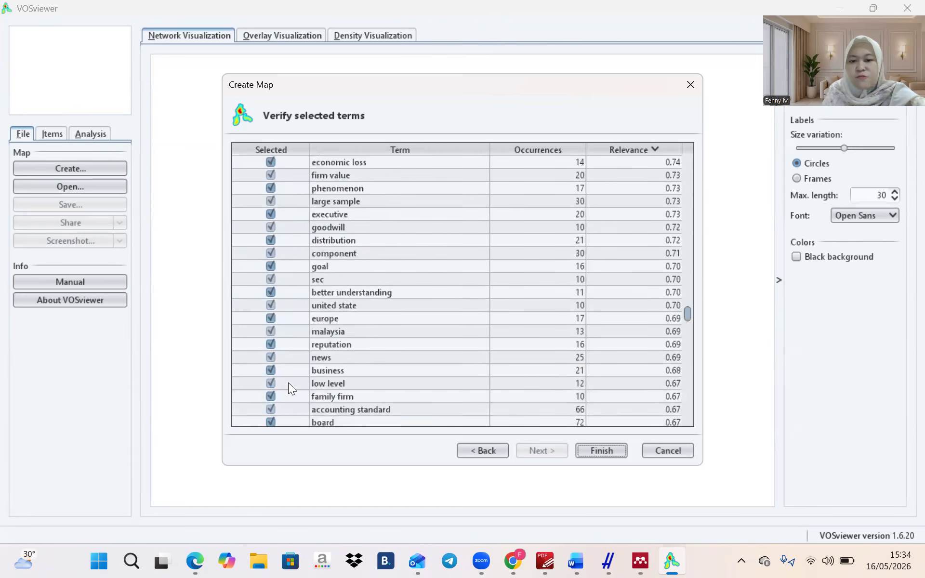
pyautogui.scroll(-20, 288, 382)
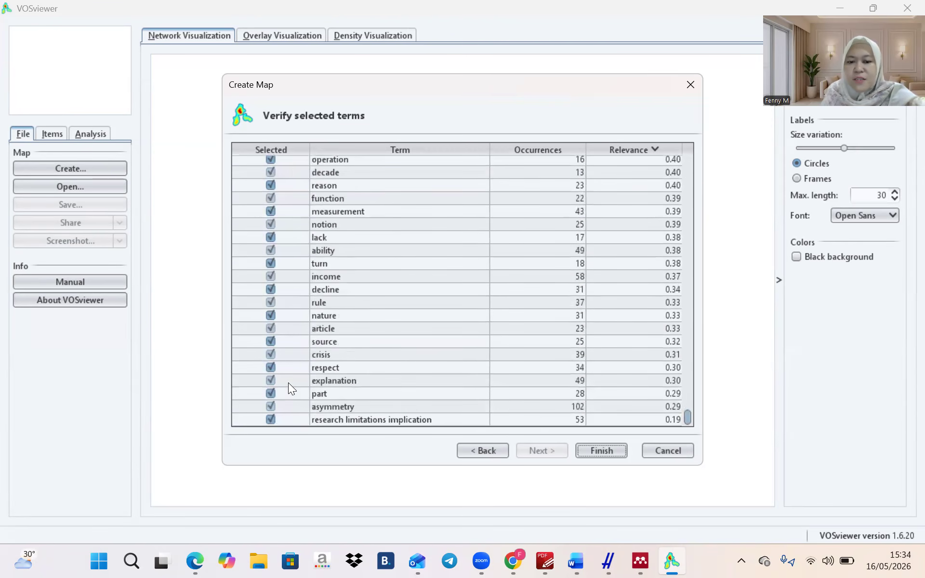
pyautogui.click(300, 415)
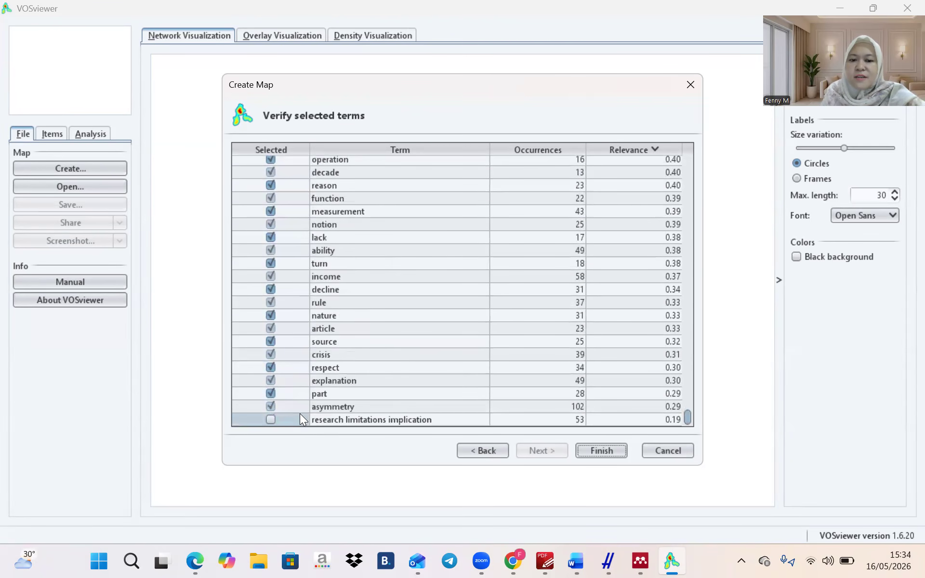
pyautogui.click(307, 213)
pyautogui.click(304, 239)
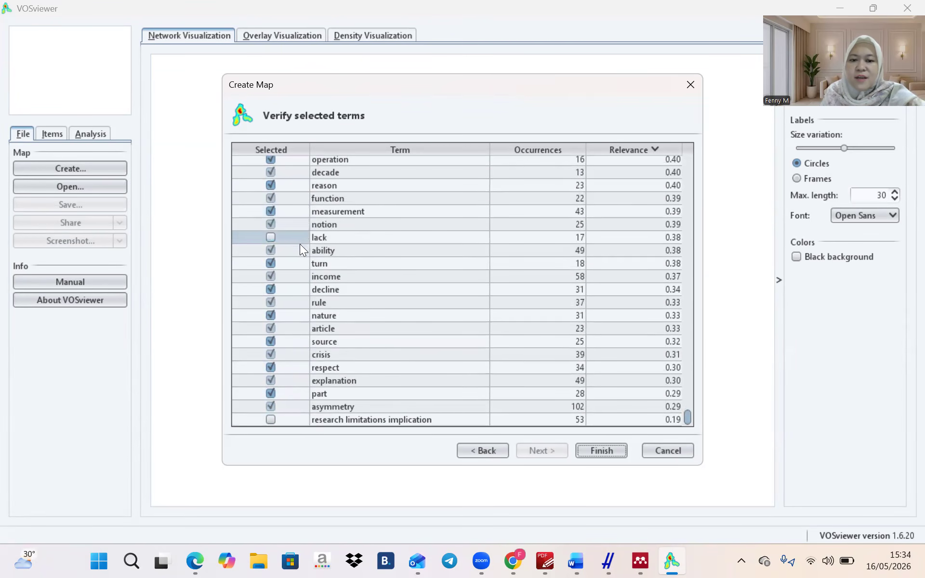
pyautogui.click(300, 248)
pyautogui.click(296, 264)
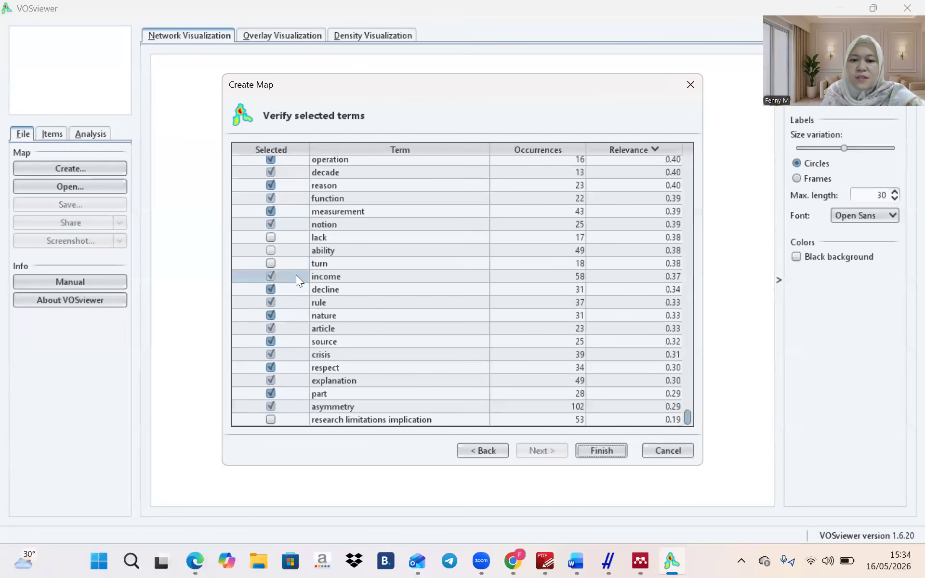
pyautogui.click(299, 288)
pyautogui.click(298, 301)
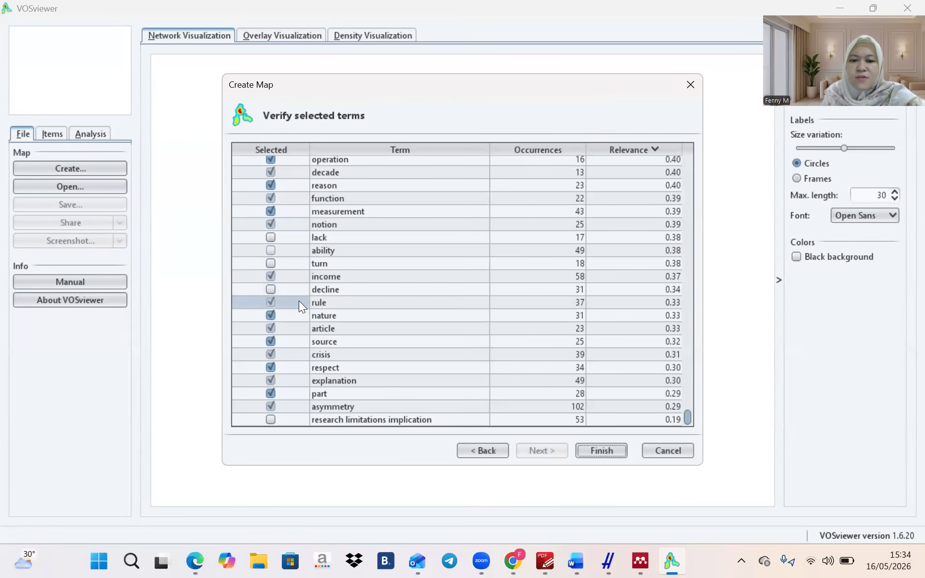
pyautogui.click(297, 316)
pyautogui.click(297, 328)
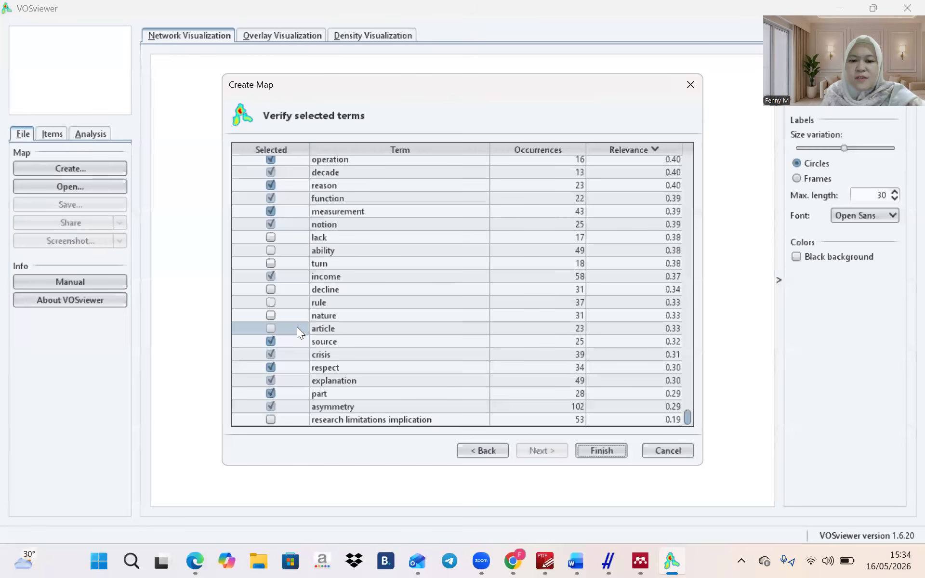
pyautogui.click(297, 341)
pyautogui.click(296, 354)
pyautogui.click(297, 367)
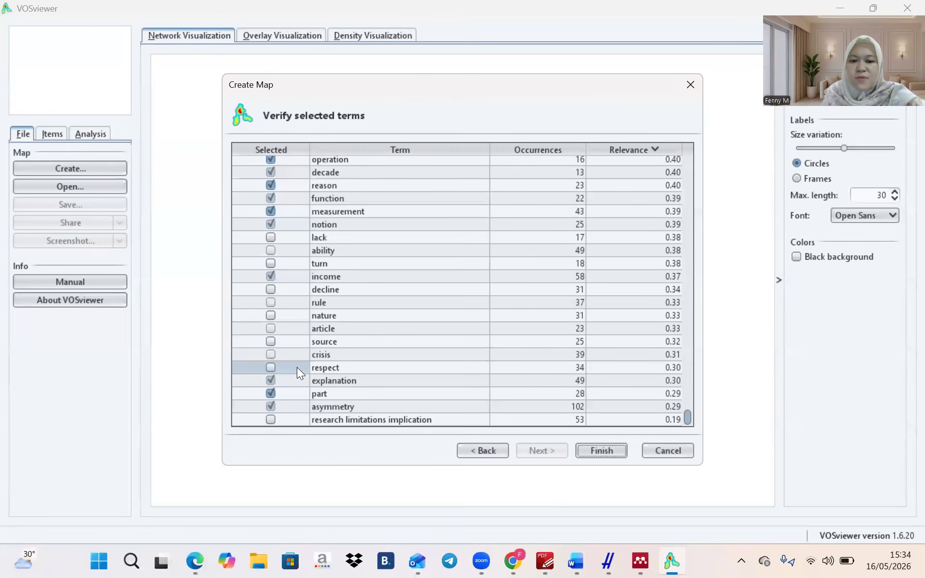
pyautogui.click(298, 391)
pyautogui.click(298, 410)
# Deselect notion, measurement, function, reason, decade, question, user, sensitivity, future research, focus and standard, keeping conservative accounting
pyautogui.scroll(2, 298, 410)
pyautogui.scroll(1, 297, 411)
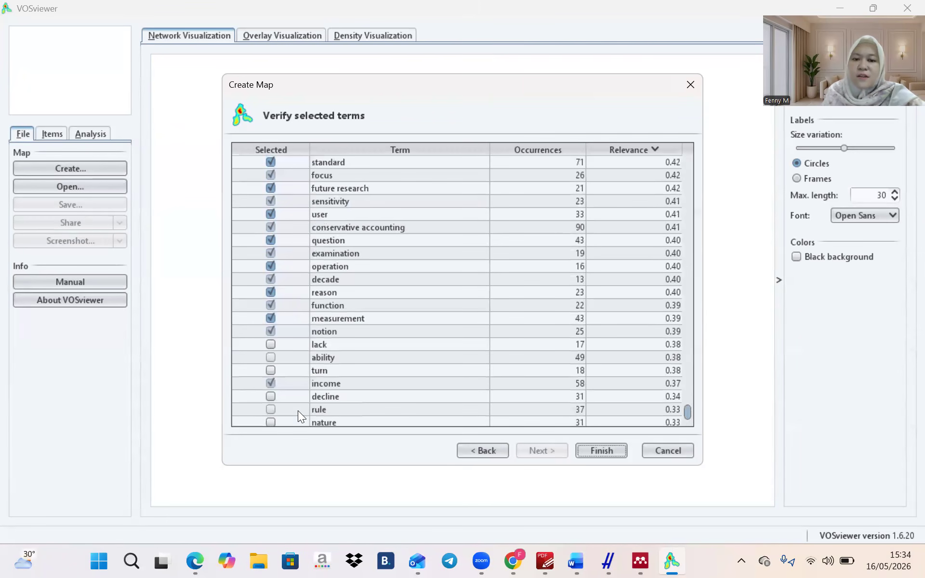
pyautogui.click(275, 328)
pyautogui.click(275, 316)
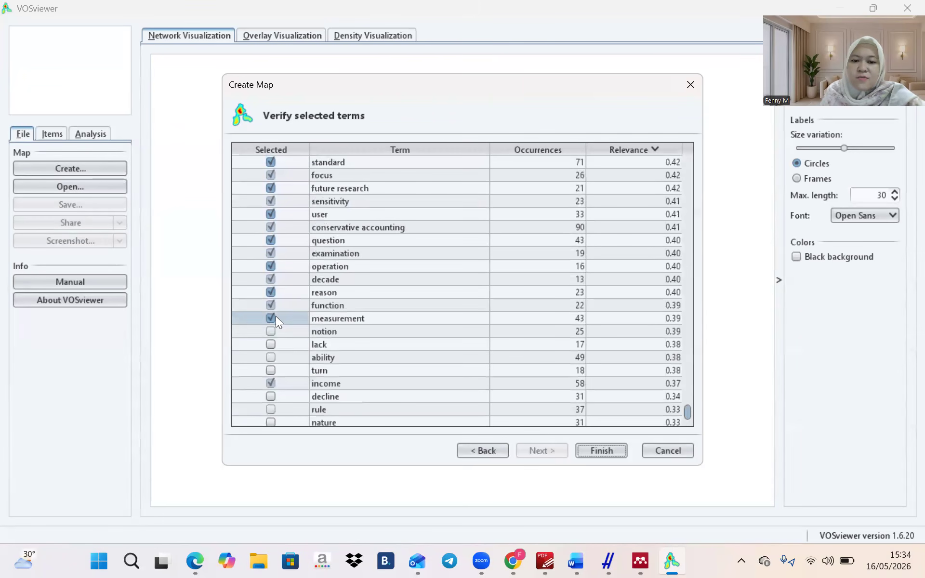
pyautogui.click(277, 306)
pyautogui.click(277, 293)
pyautogui.click(277, 282)
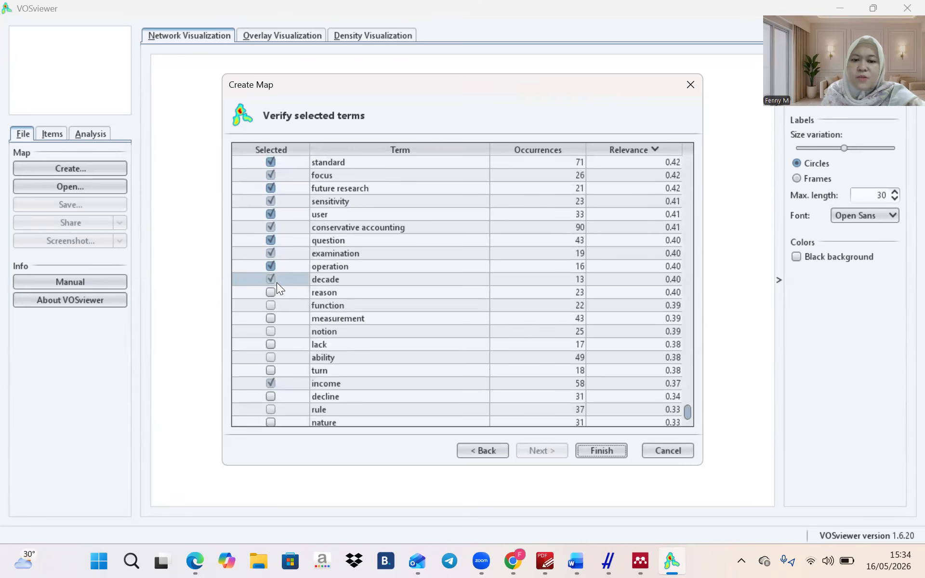
pyautogui.click(276, 269)
pyautogui.click(278, 254)
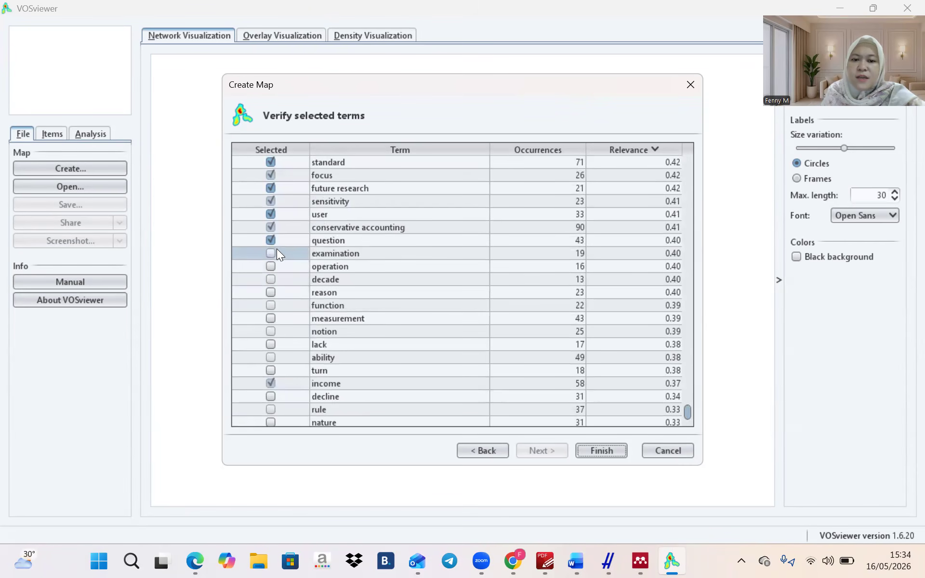
pyautogui.click(277, 239)
pyautogui.click(276, 224)
pyautogui.click(275, 215)
pyautogui.click(276, 230)
pyautogui.click(277, 216)
pyautogui.click(277, 201)
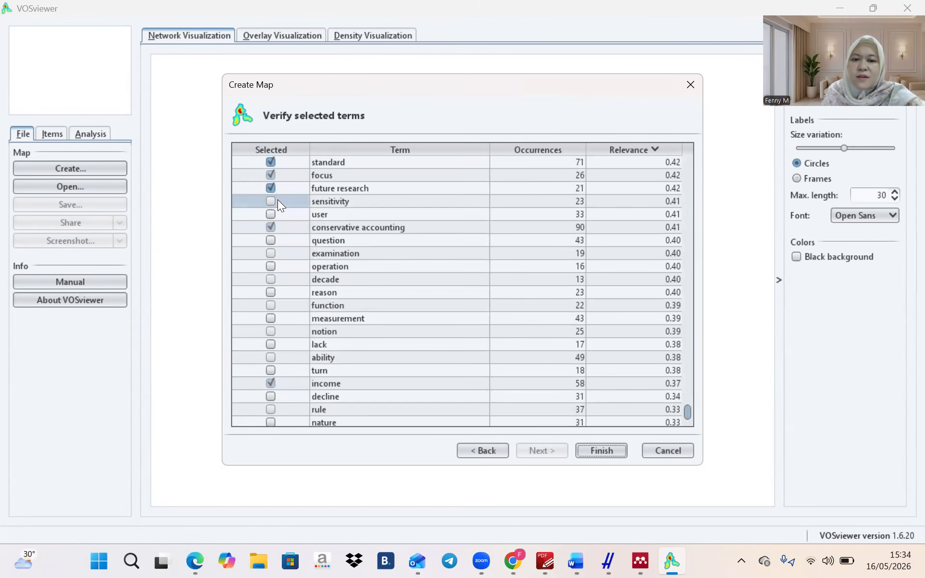
pyautogui.click(277, 188)
pyautogui.click(276, 175)
pyautogui.click(276, 161)
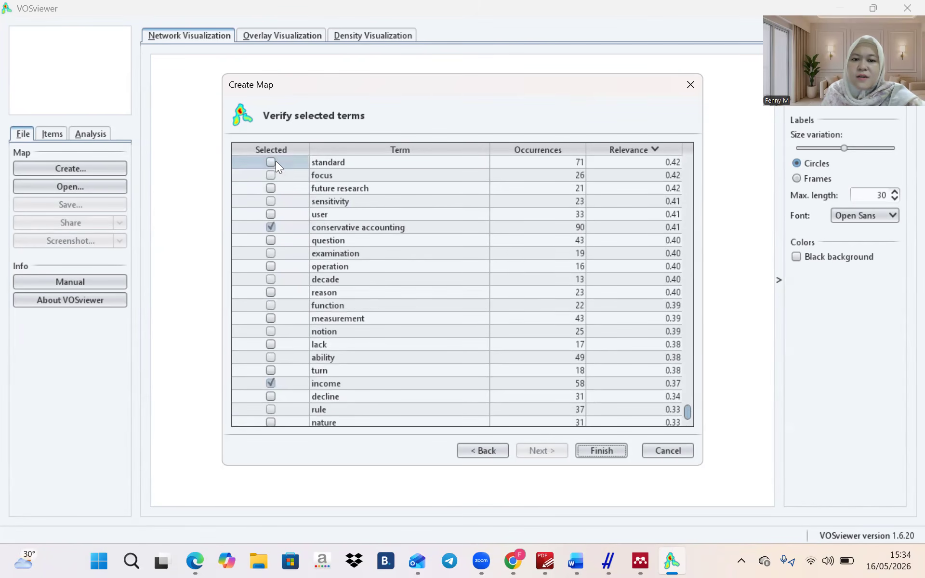
# Deselect property, credibility, gap, access, watts, equity, variety, accounting literature and probability, keeping growth selected
pyautogui.scroll(4, 275, 161)
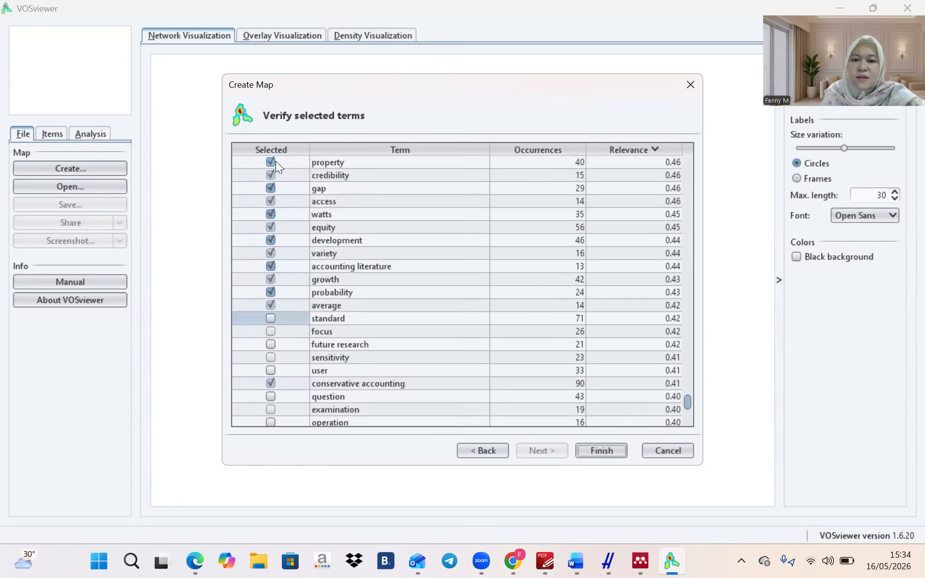
pyautogui.click(275, 162)
pyautogui.click(277, 174)
pyautogui.click(276, 188)
pyautogui.click(275, 201)
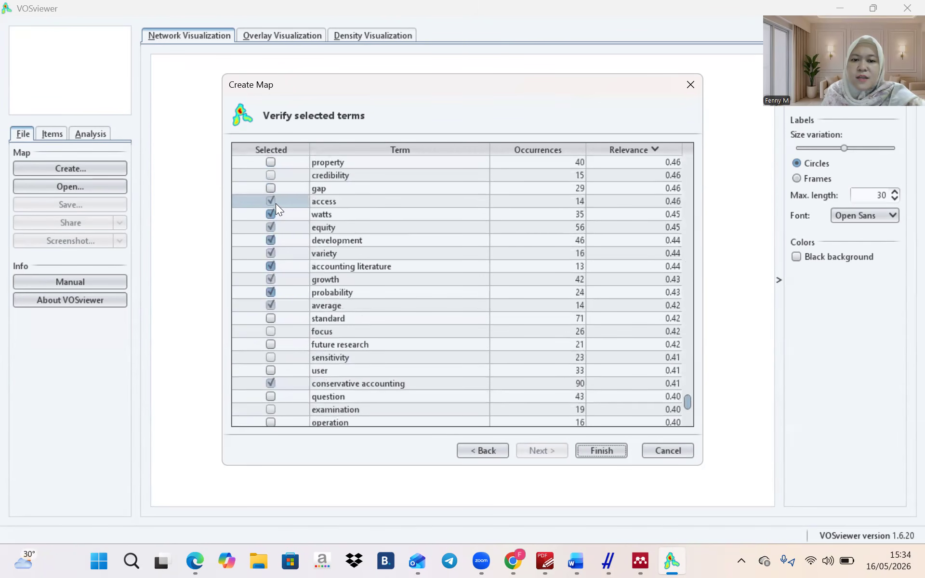
pyautogui.click(274, 215)
pyautogui.click(271, 226)
pyautogui.click(272, 239)
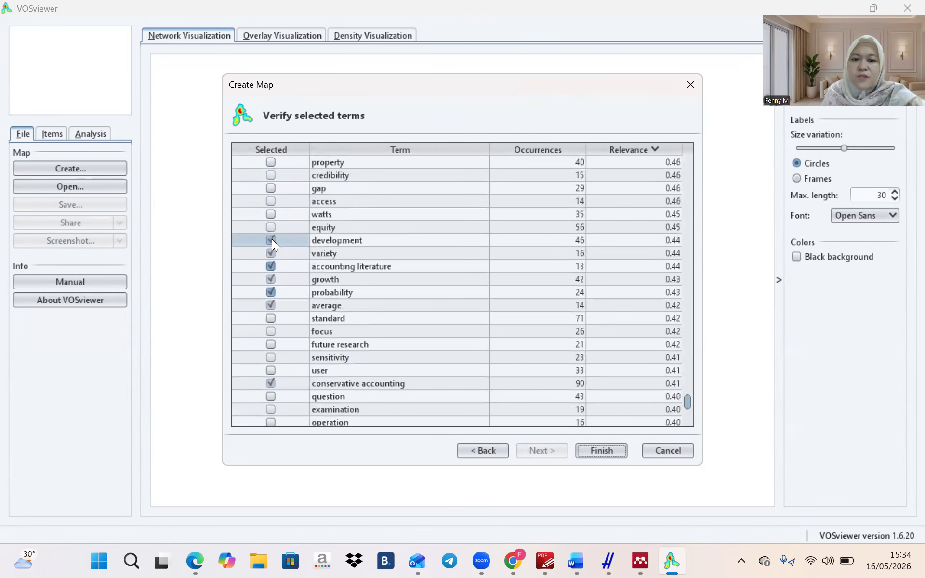
pyautogui.click(271, 251)
pyautogui.click(272, 267)
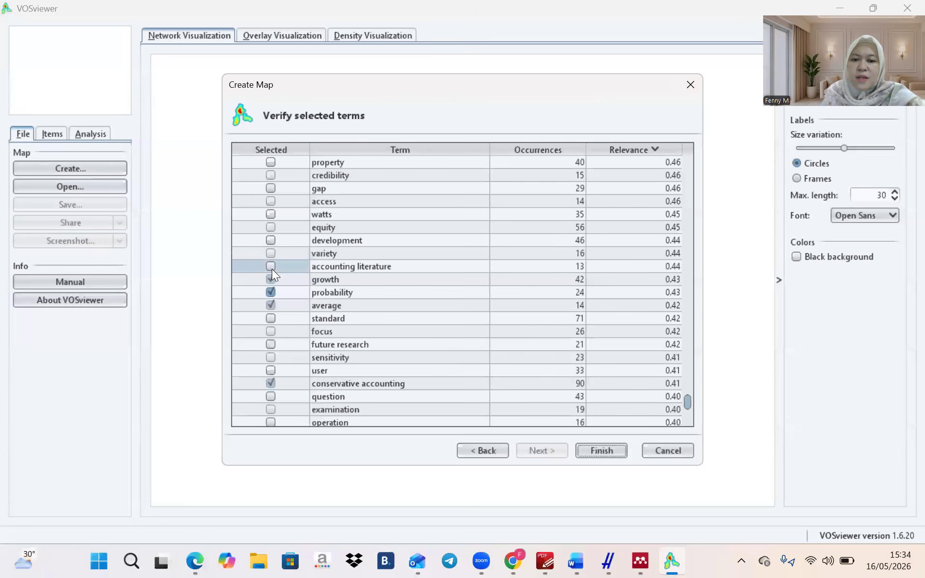
pyautogui.click(273, 278)
pyautogui.click(273, 281)
pyautogui.click(272, 291)
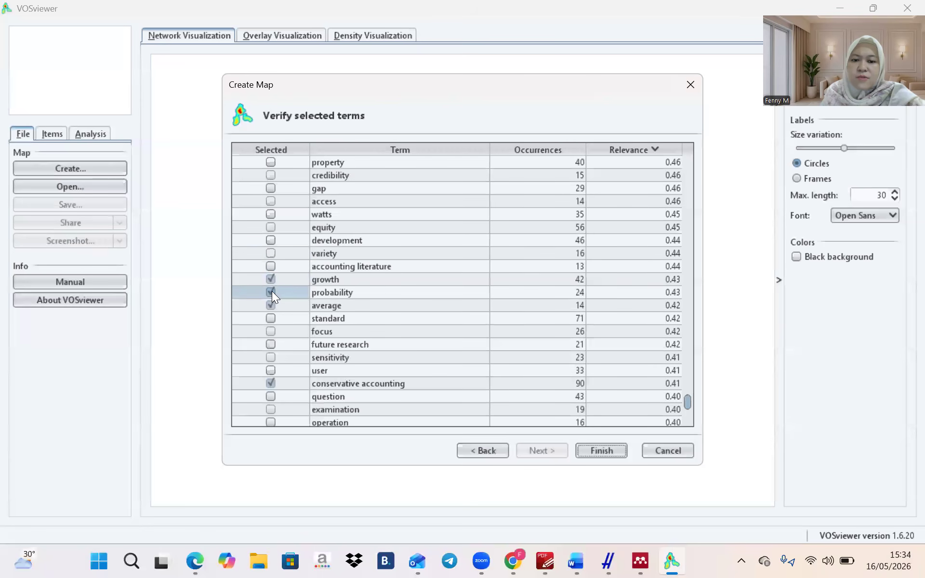
pyautogui.click(272, 307)
pyautogui.scroll(5, 272, 308)
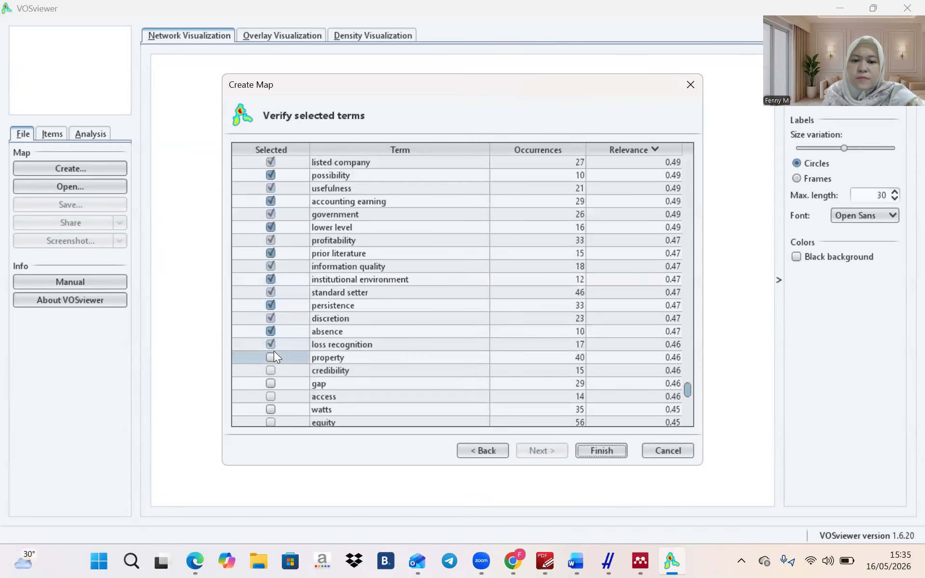
# Deselect the terms standard setter, i e, consistent and set
pyautogui.click(282, 289)
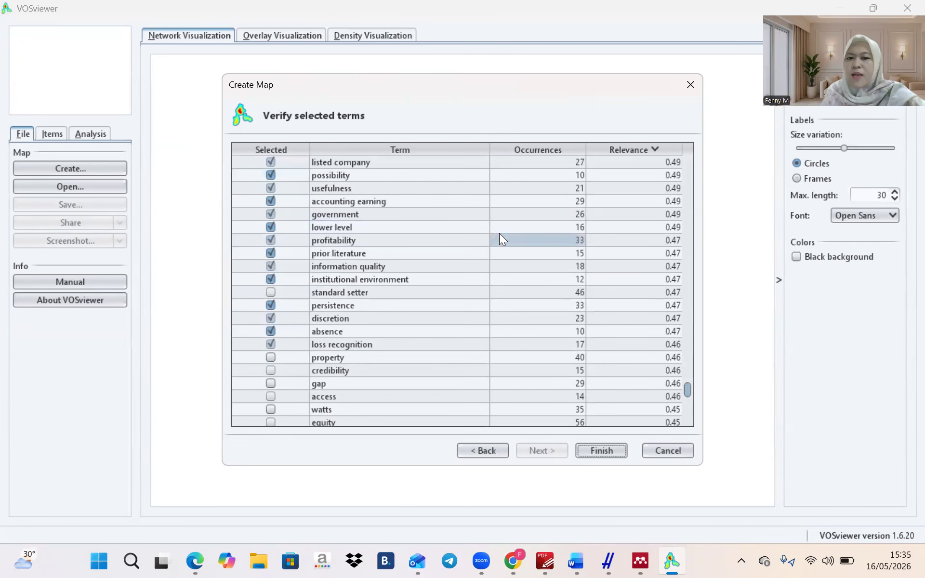
pyautogui.scroll(4, 402, 250)
pyautogui.scroll(6, 401, 251)
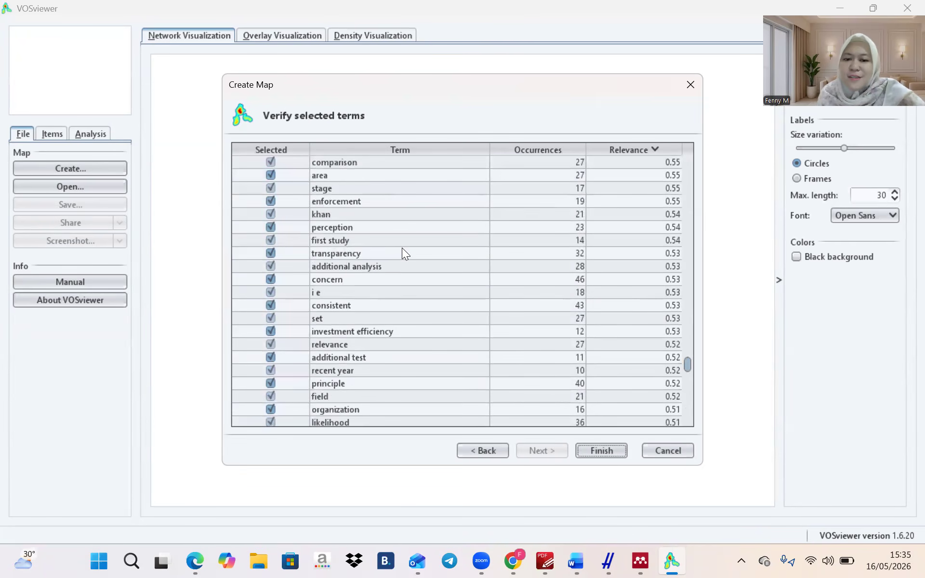
pyautogui.click(298, 292)
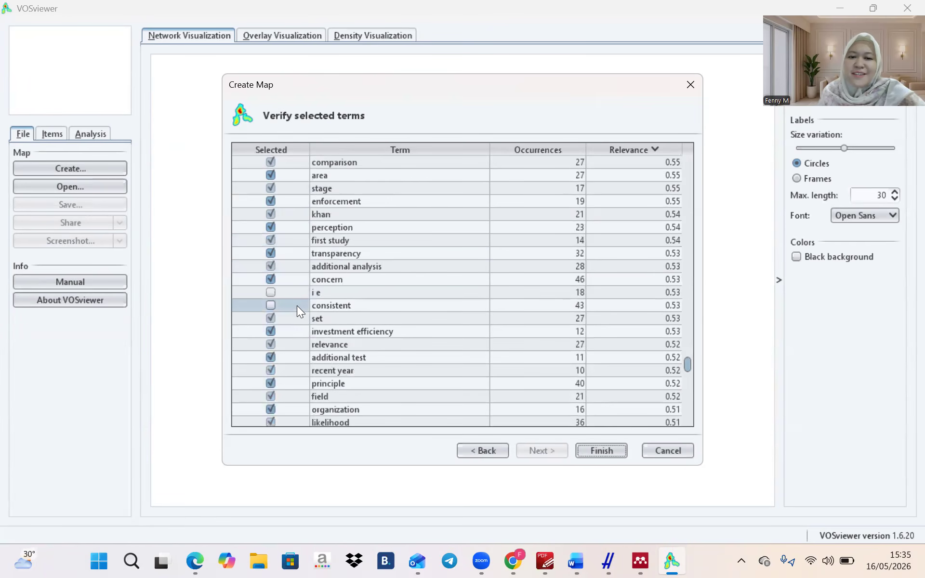
pyautogui.click(297, 305)
pyautogui.click(296, 317)
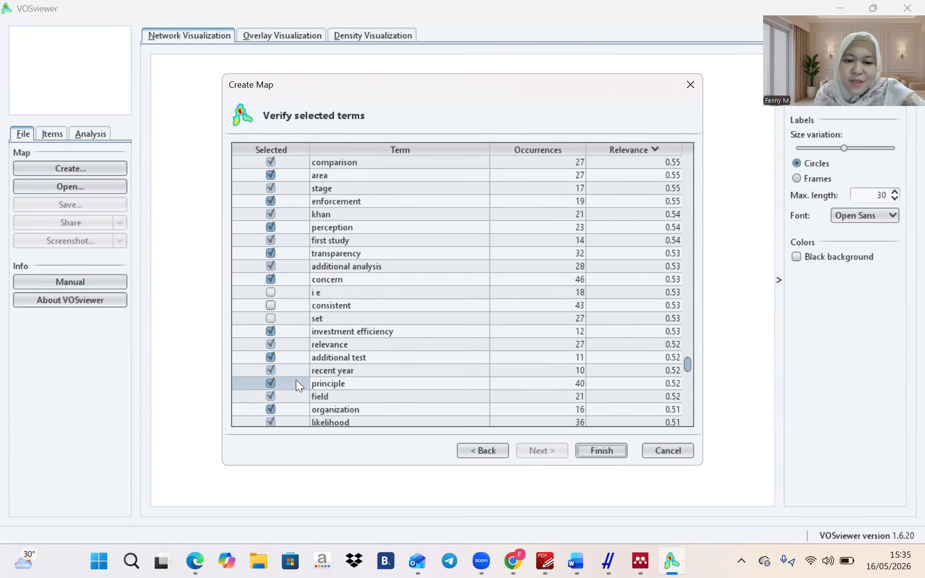
# Deselect khan, stage, area, comparison, perception, additional analysis and concern
pyautogui.click(303, 214)
pyautogui.click(298, 188)
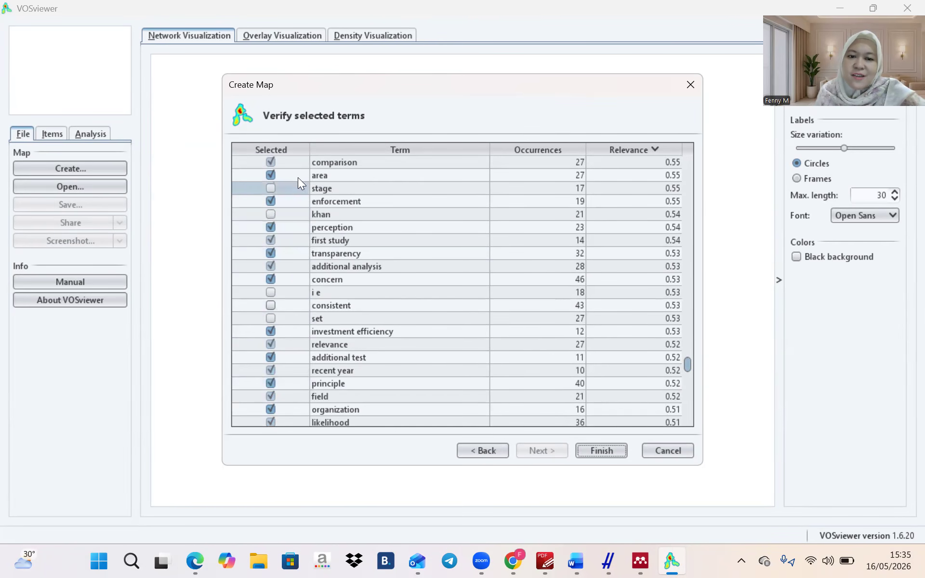
pyautogui.click(298, 175)
pyautogui.click(296, 163)
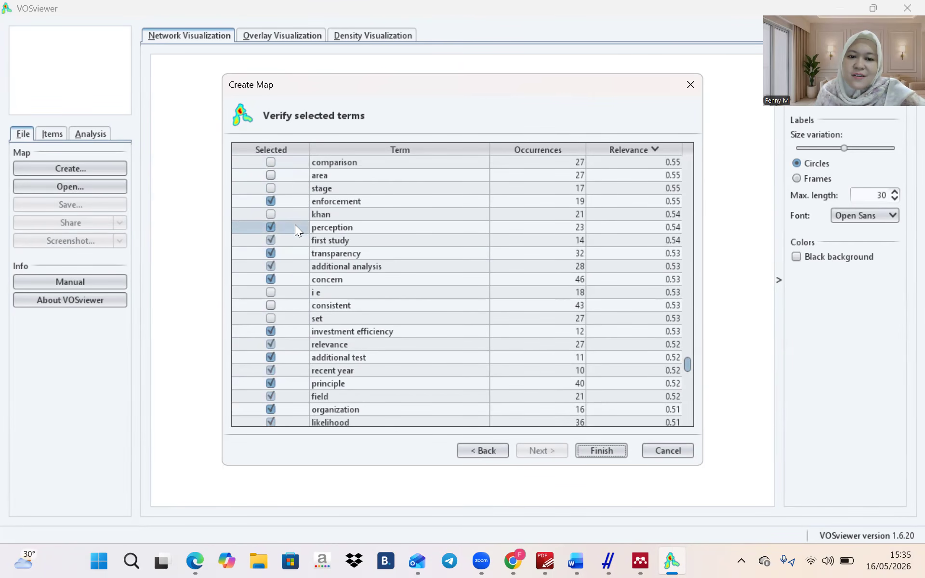
pyautogui.click(295, 225)
pyautogui.click(299, 266)
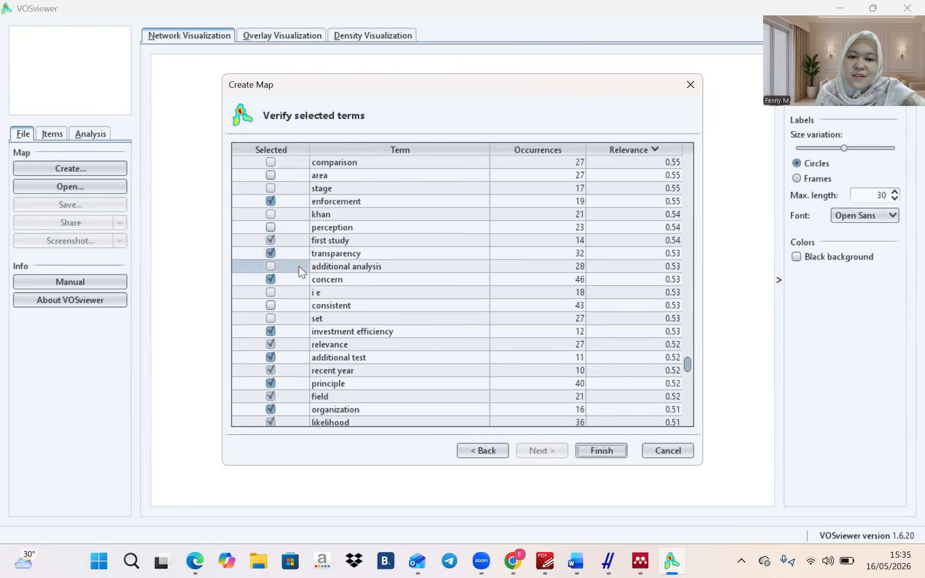
pyautogui.click(300, 280)
# Deselect additional test, recent year, principle, field, organization and likelihood
pyautogui.click(302, 357)
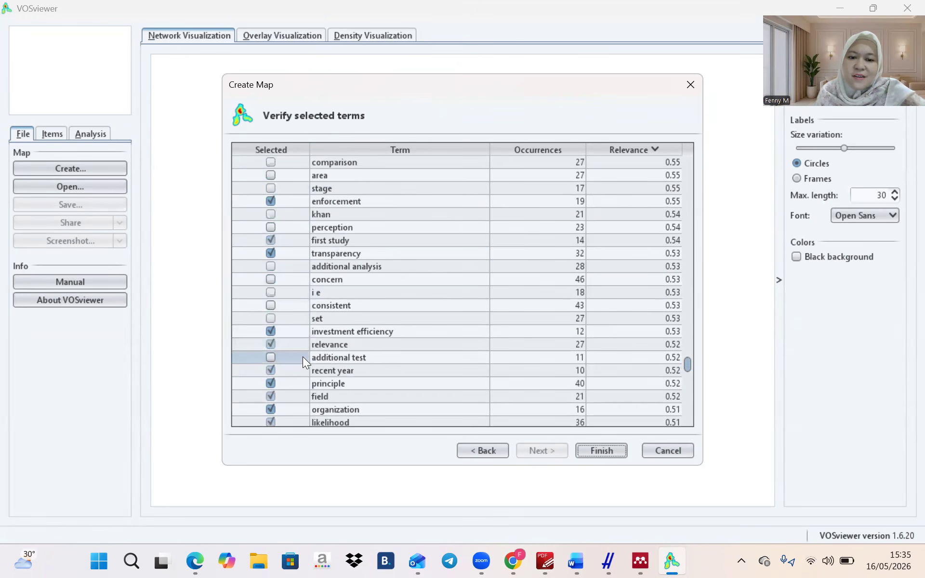
pyautogui.click(301, 366)
pyautogui.click(298, 382)
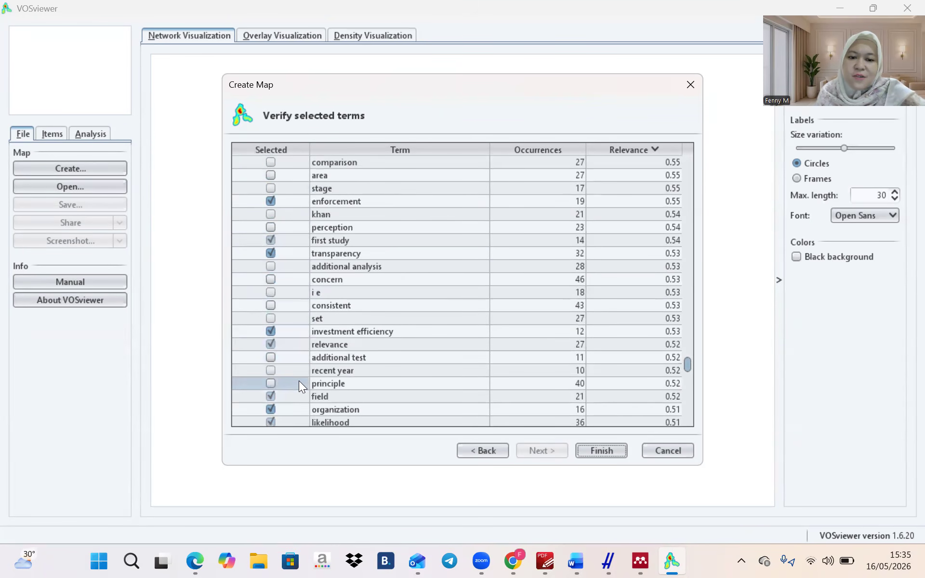
pyautogui.click(296, 392)
pyautogui.click(294, 407)
pyautogui.click(294, 417)
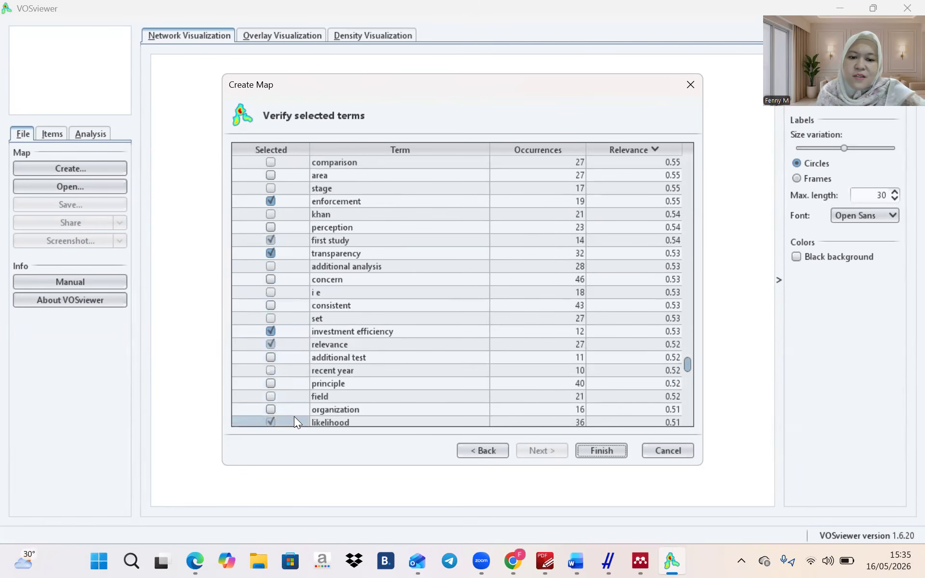
# Deselect bad news, preference, india, gain, leverage, concept, idea and proportion
pyautogui.scroll(-1, 294, 416)
pyautogui.click(292, 394)
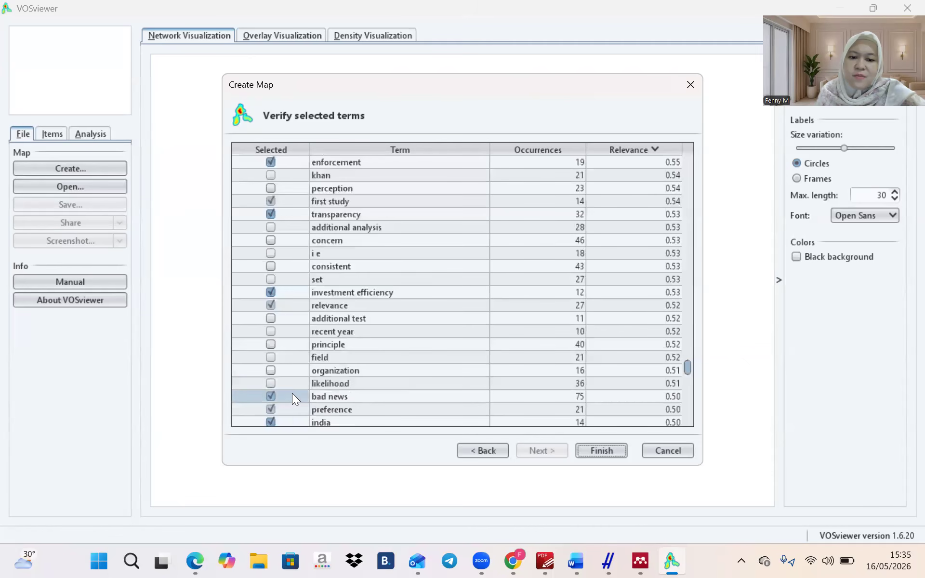
pyautogui.click(290, 414)
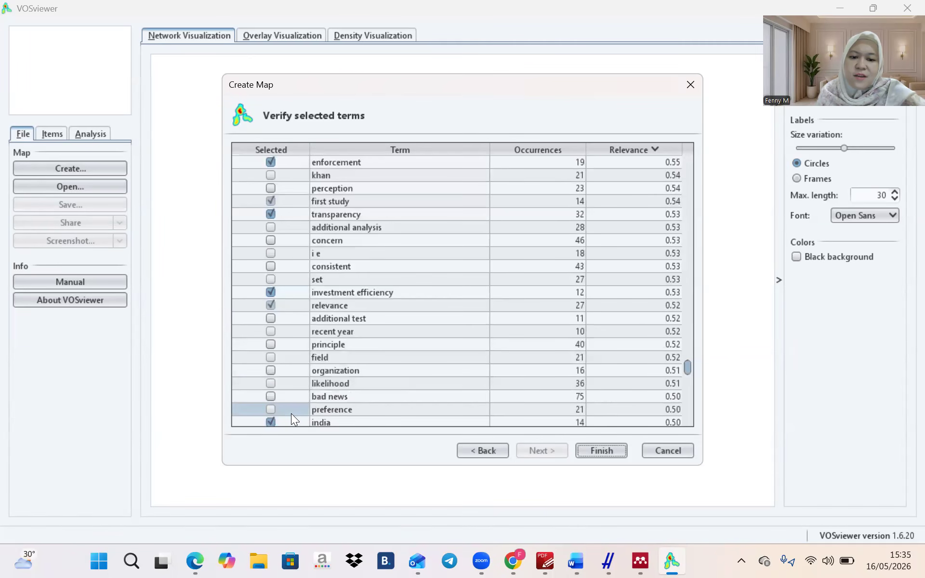
pyautogui.click(292, 420)
pyautogui.scroll(-2, 292, 420)
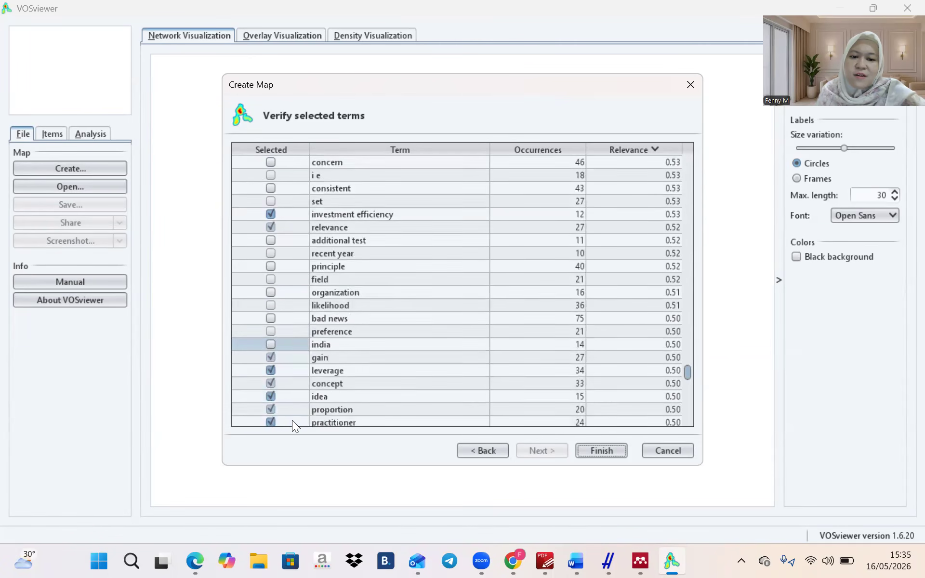
pyautogui.click(289, 357)
pyautogui.click(288, 369)
pyautogui.click(287, 381)
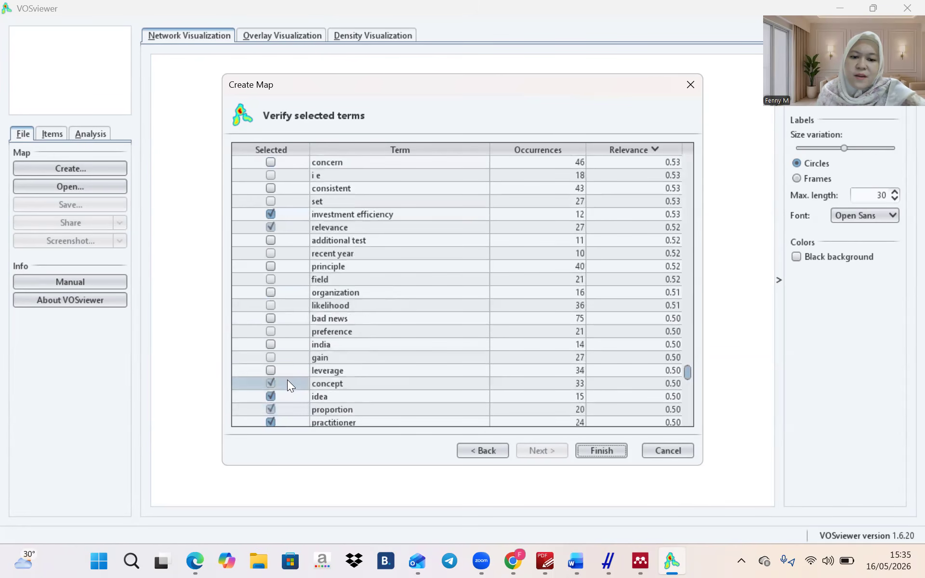
pyautogui.click(286, 394)
pyautogui.click(286, 408)
pyautogui.click(285, 422)
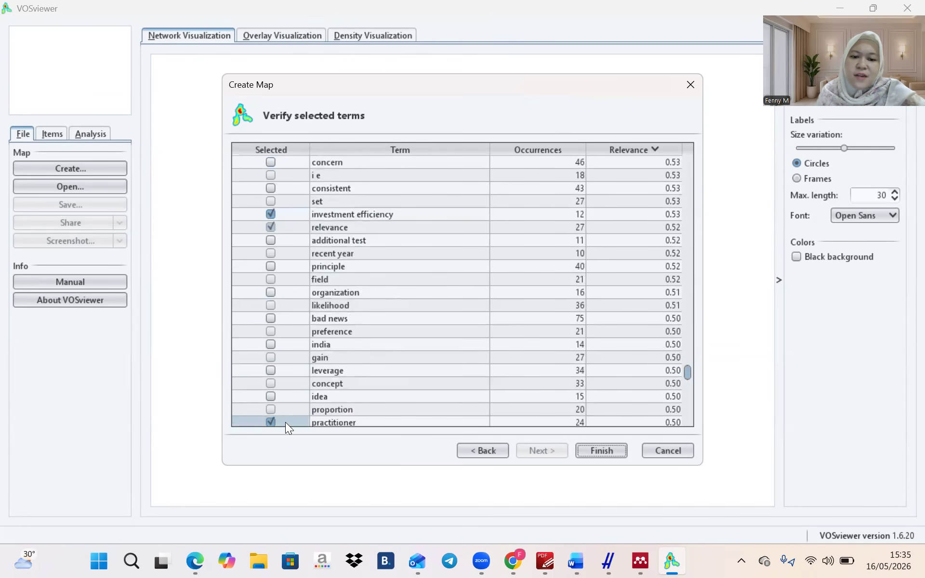
# Deselect practitioner, listed company, possibility, usefulness, government, lower level and prior literature, keeping profitability
pyautogui.scroll(-1, 284, 423)
pyautogui.click(291, 394)
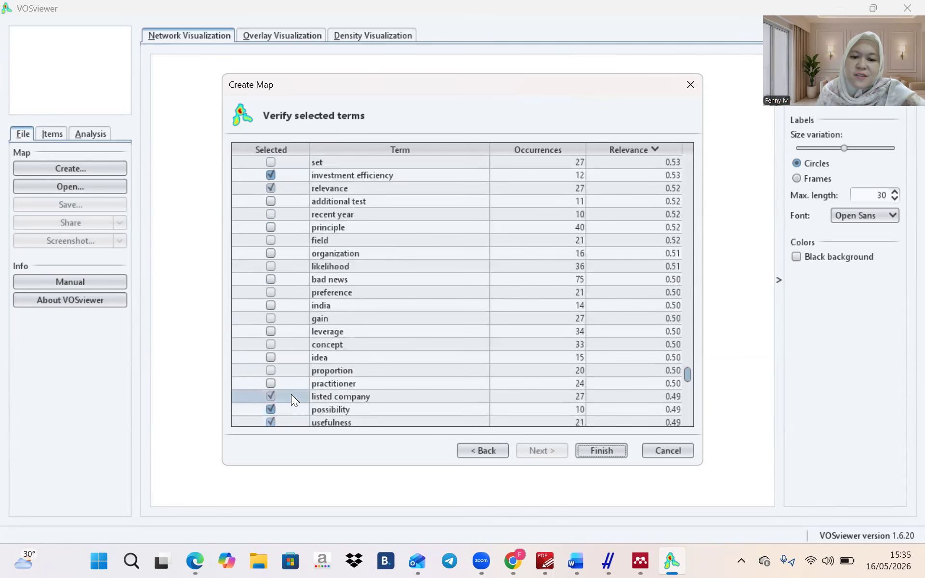
pyautogui.click(291, 410)
pyautogui.click(289, 421)
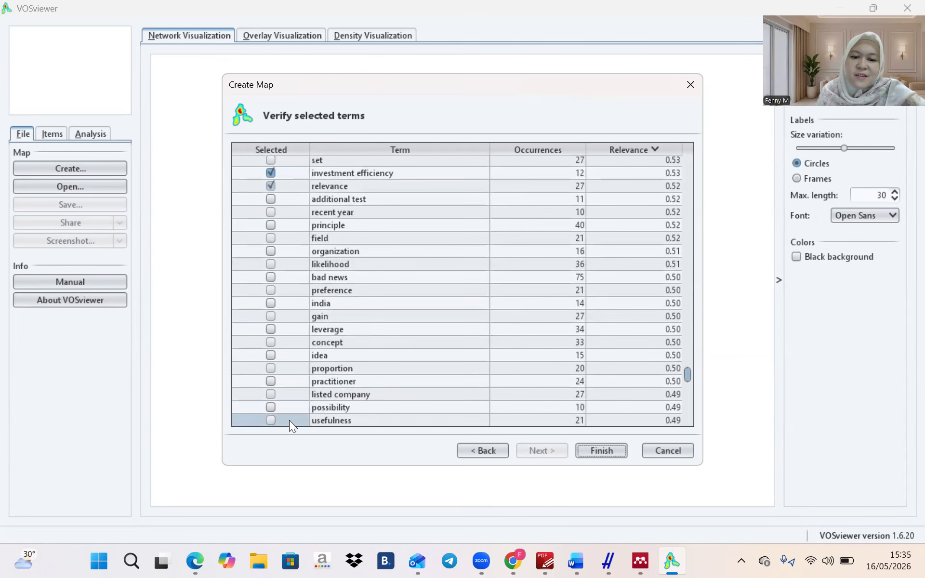
pyautogui.scroll(-2, 289, 421)
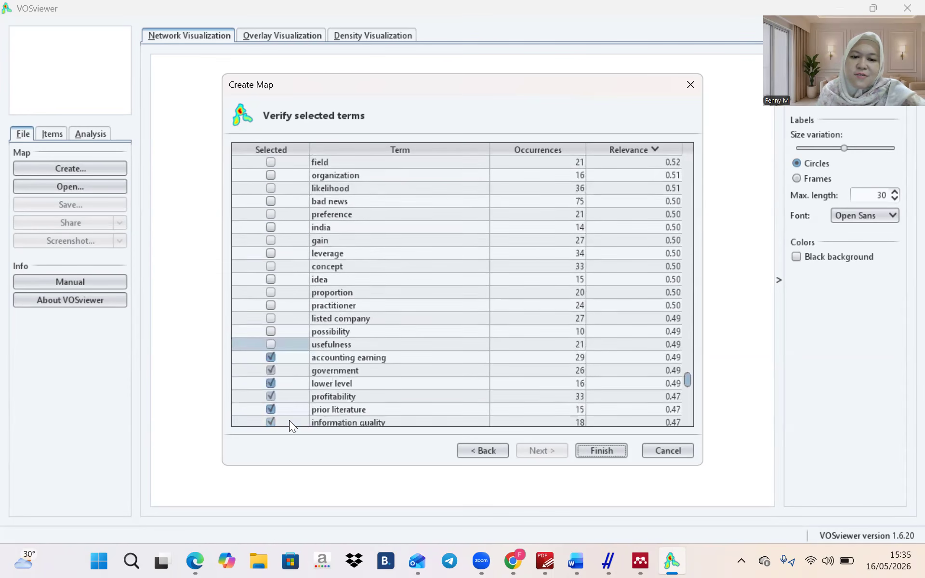
pyautogui.click(289, 369)
pyautogui.click(288, 384)
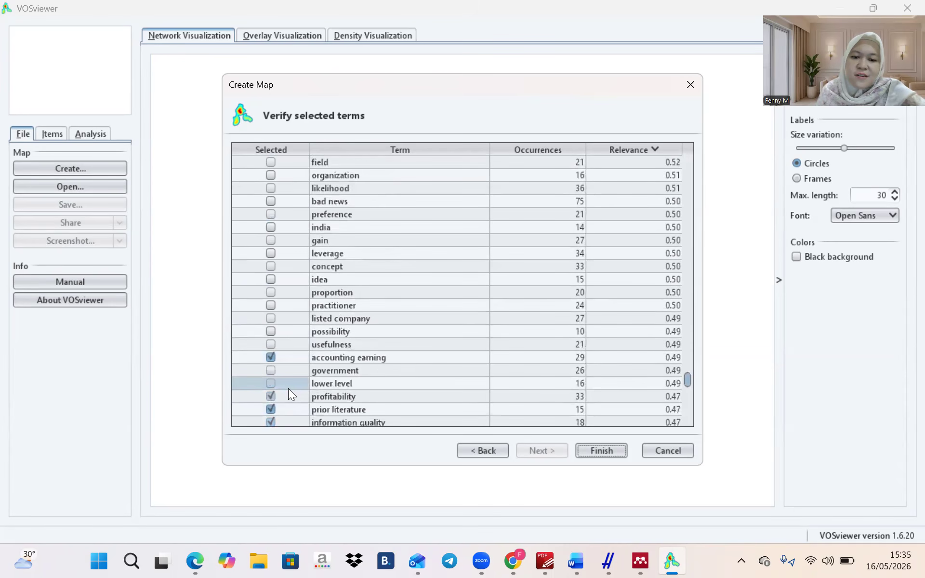
pyautogui.click(288, 397)
pyautogui.click(288, 393)
pyautogui.click(288, 409)
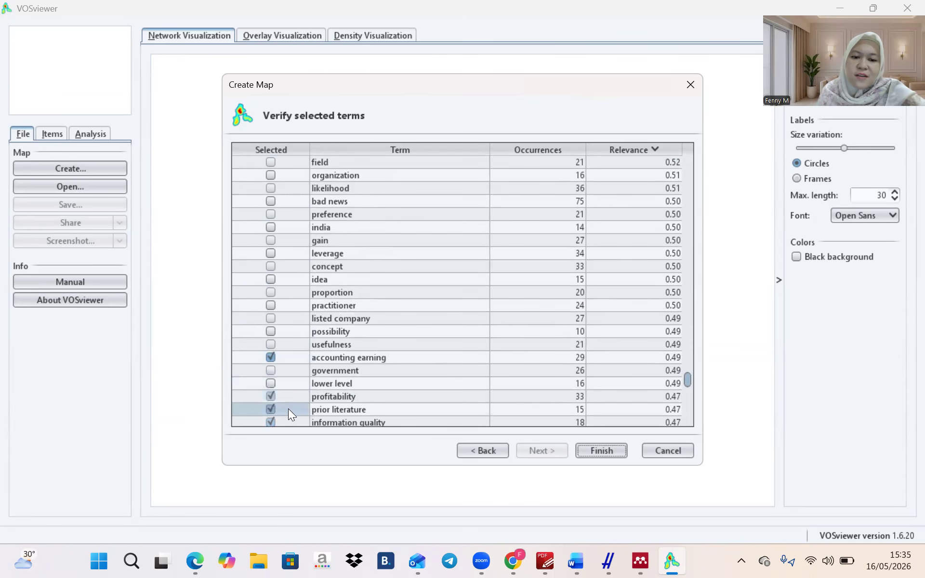
pyautogui.scroll(-2, 288, 408)
pyautogui.scroll(-1, 288, 408)
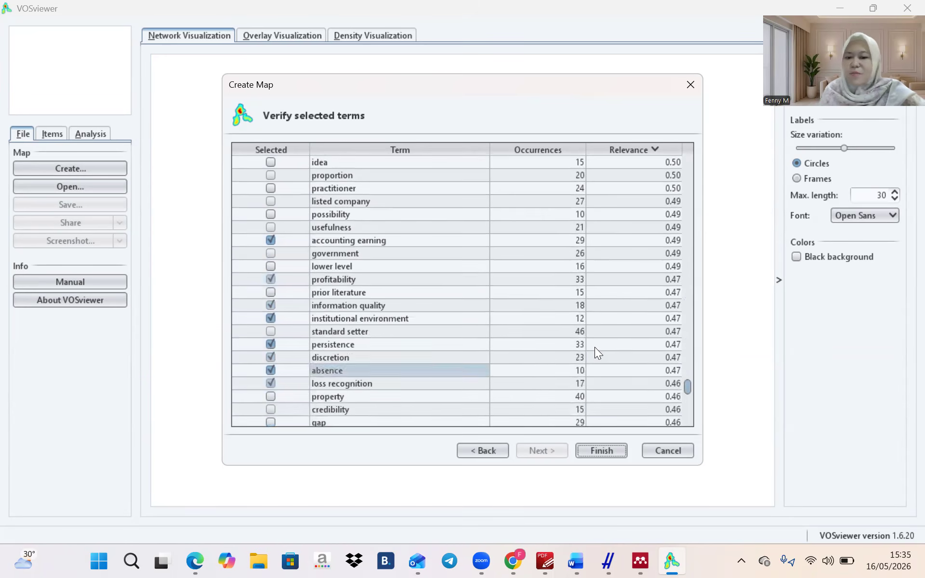
# Build the 201-item, 5-cluster map and browse its terms grouped by cluster in Items
pyautogui.click(613, 448)
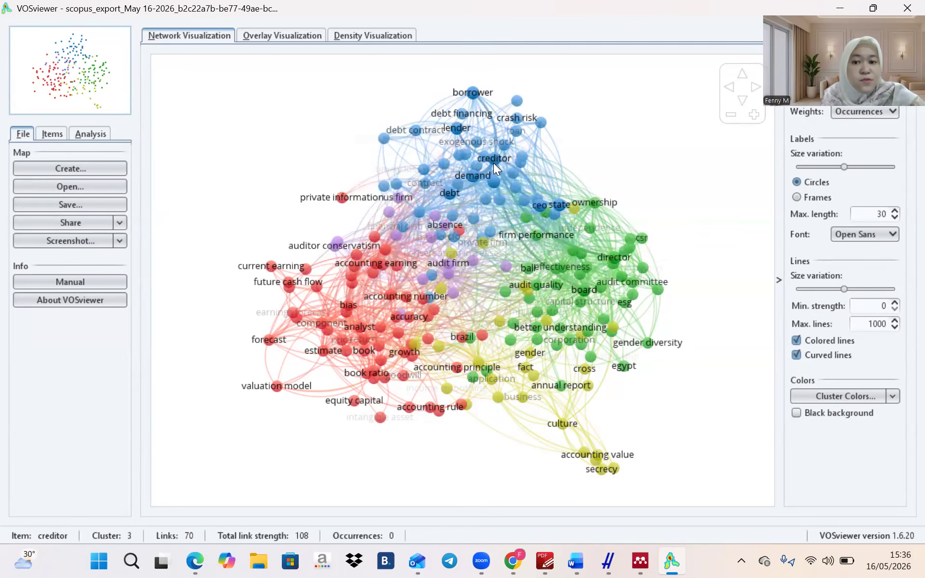
pyautogui.click(58, 130)
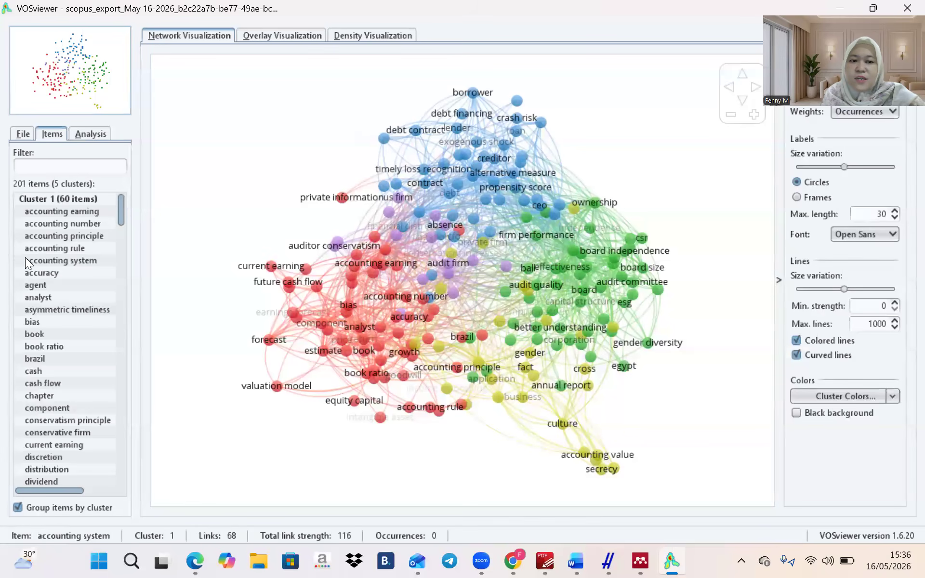
pyautogui.click(76, 267)
pyautogui.scroll(-3, 76, 267)
pyautogui.scroll(4, 76, 267)
pyautogui.scroll(1, 69, 236)
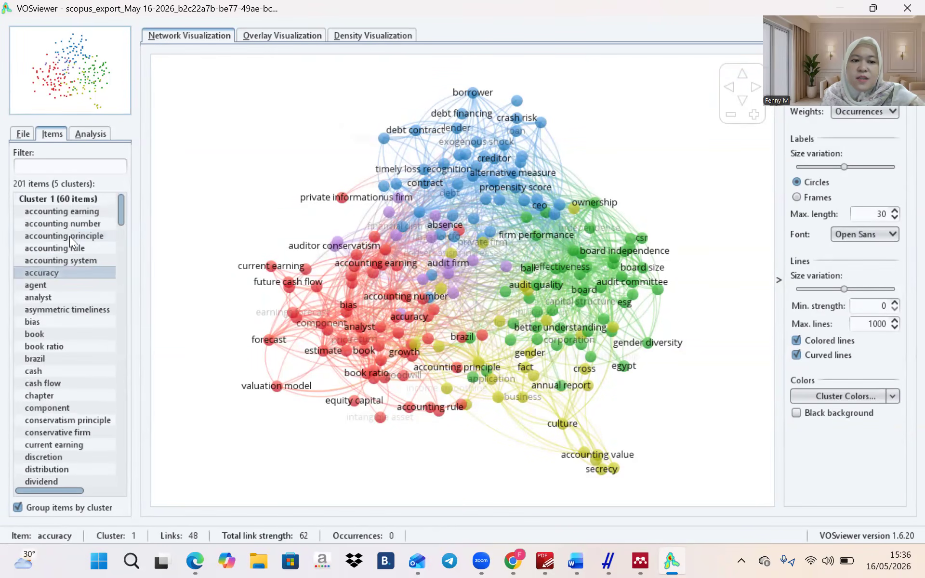
pyautogui.click(58, 198)
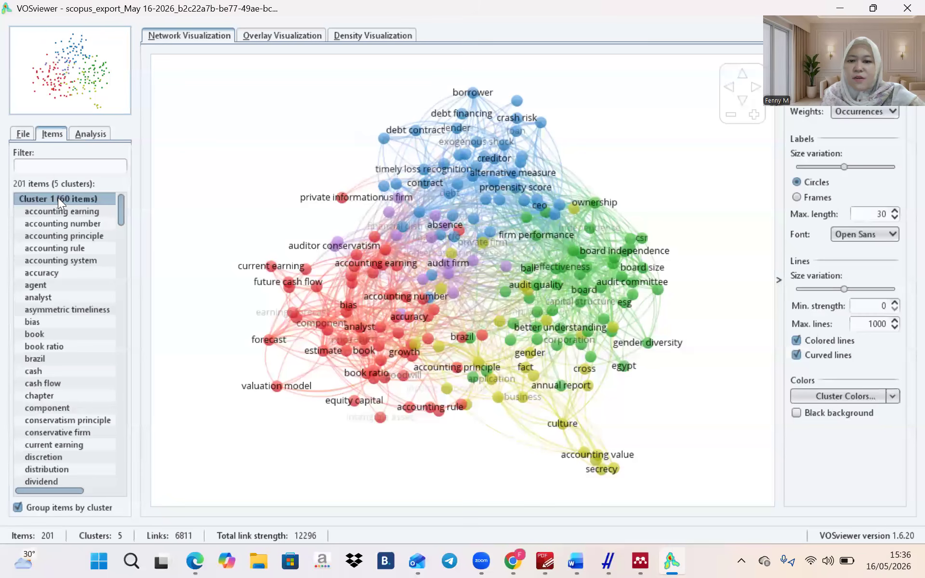
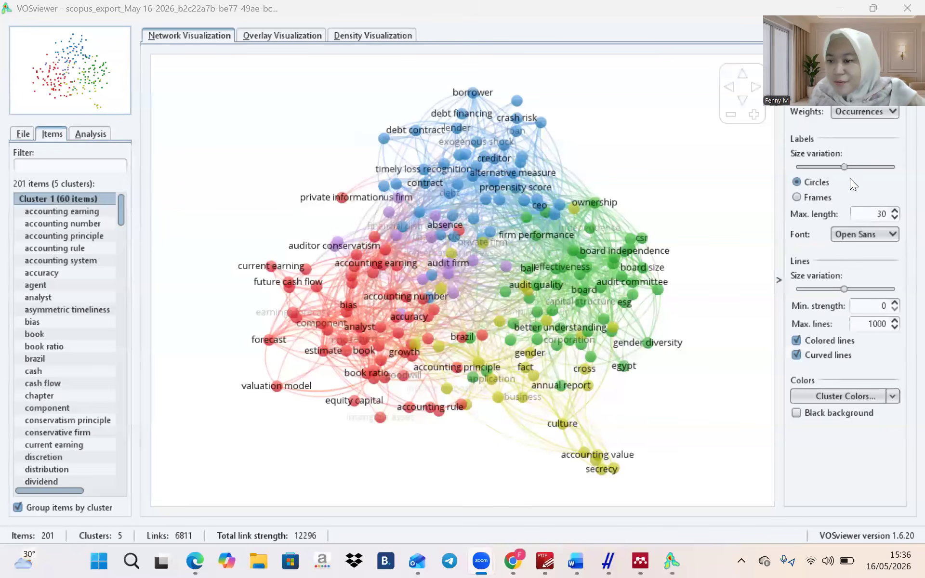
# Nudge the link line size slider and zoom the keyword network in and back out
pyautogui.click(836, 287)
pyautogui.click(845, 287)
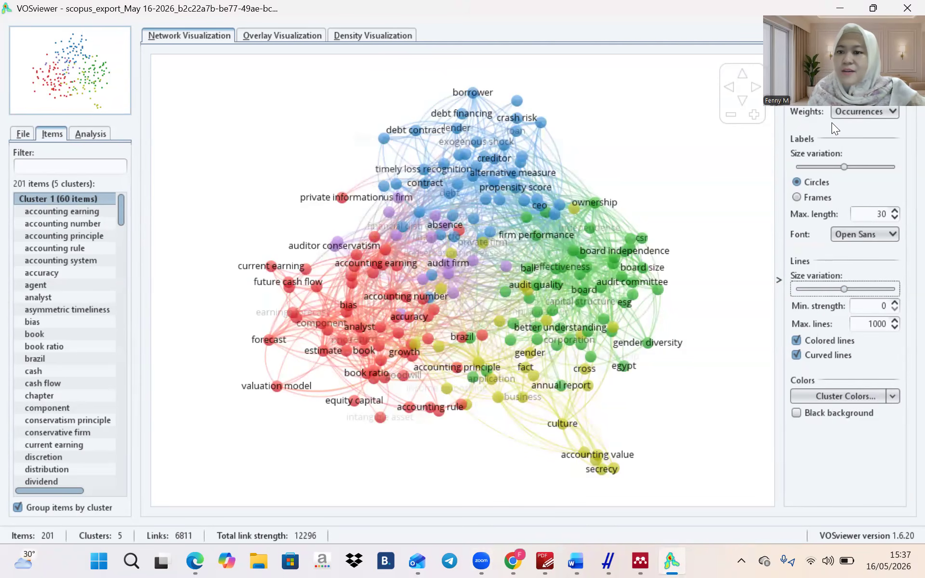
pyautogui.click(679, 164)
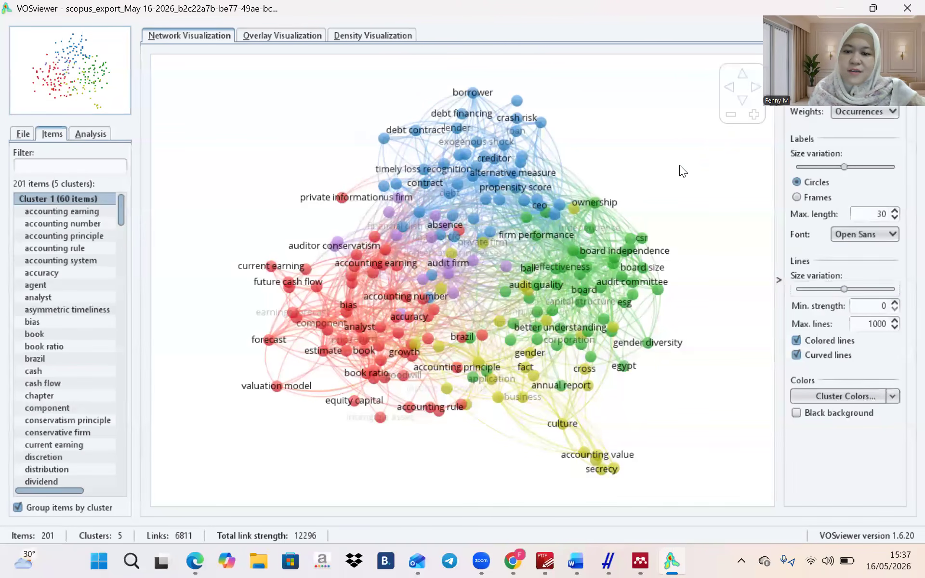
pyautogui.click(731, 119)
pyautogui.click(731, 118)
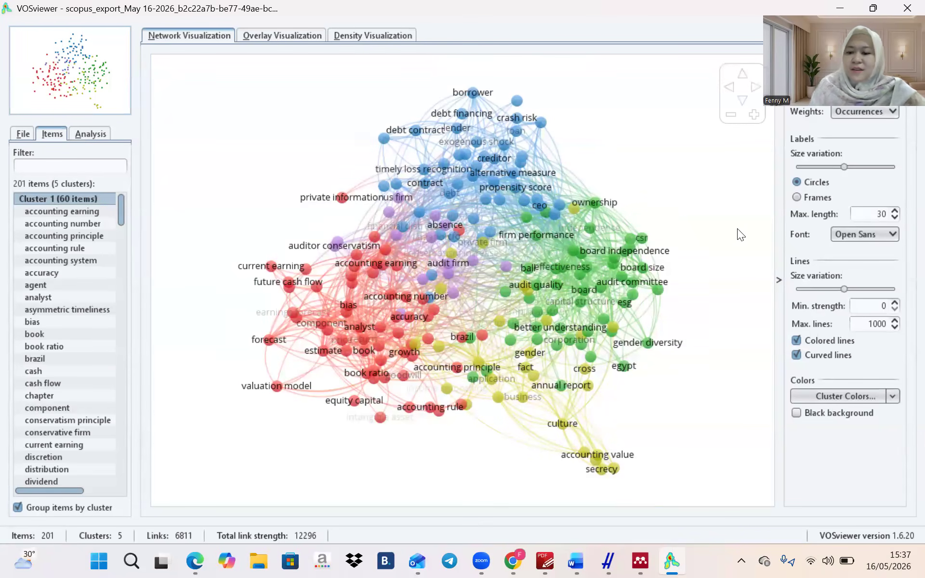
# Screenshot the clustered keyword map, then switch to the Overlay Visualization
pyautogui.press('super+shift+s')
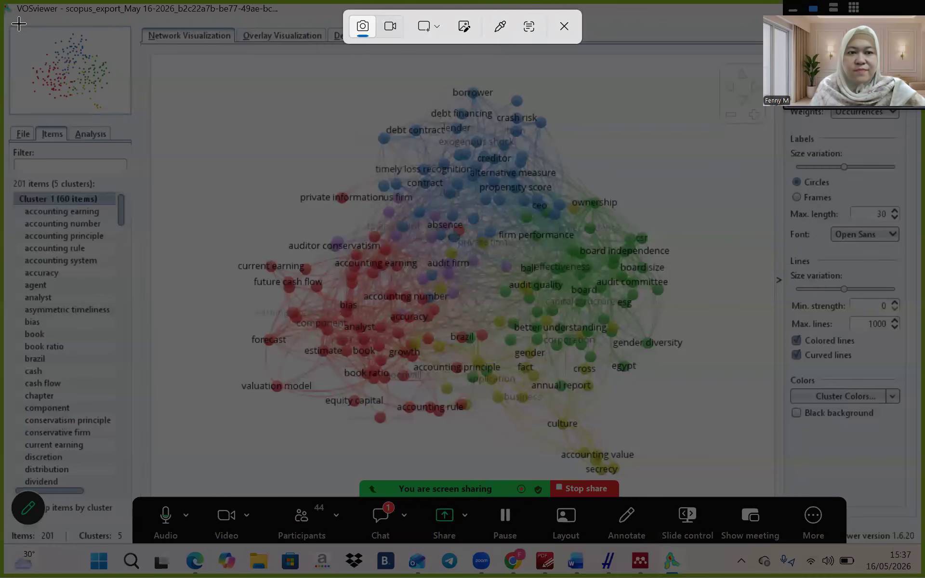
pyautogui.moveTo(13, 21); pyautogui.dragTo(778, 477)
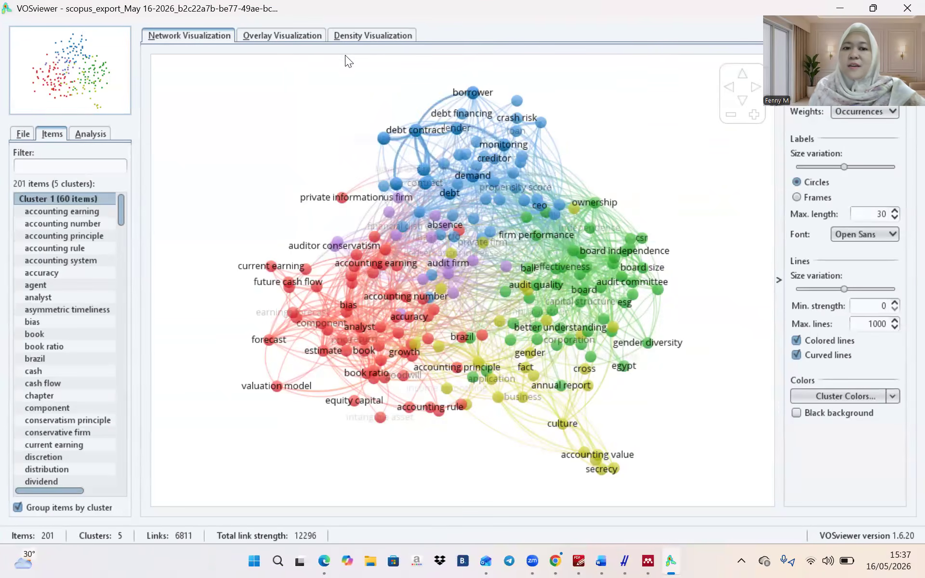
pyautogui.click(308, 38)
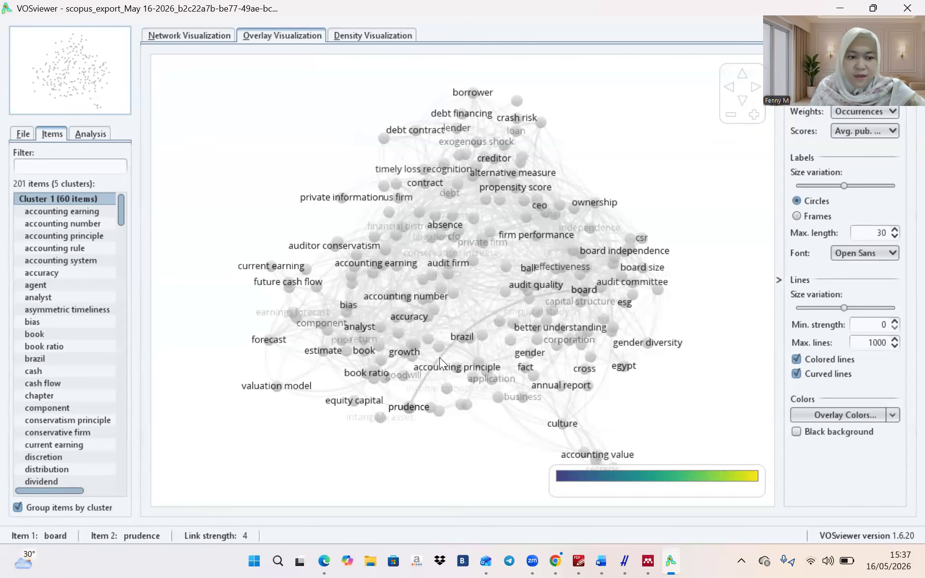
# Snip the overlay keyword map as a screenshot, then show the Density Visualization heatmap
pyautogui.click(28, 130)
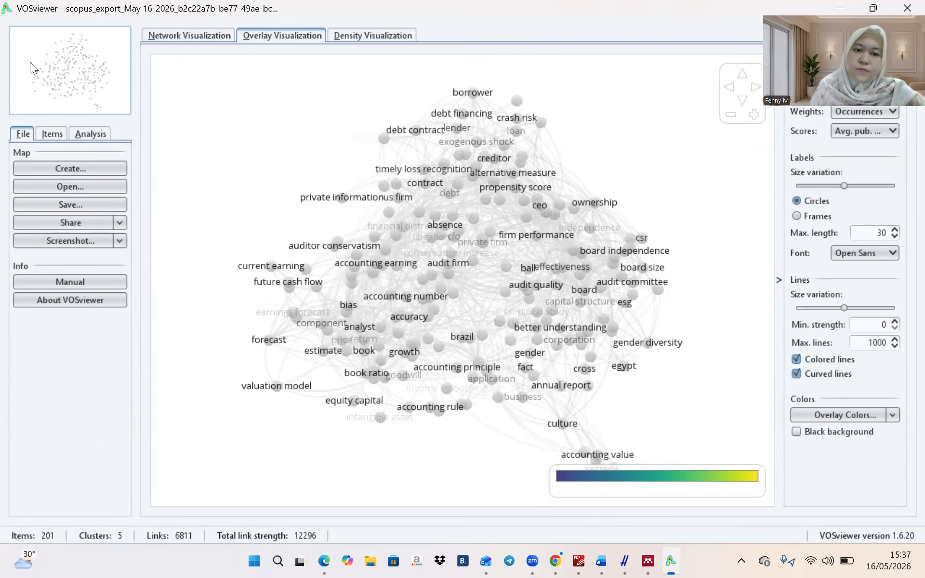
pyautogui.press('super+shift+s')
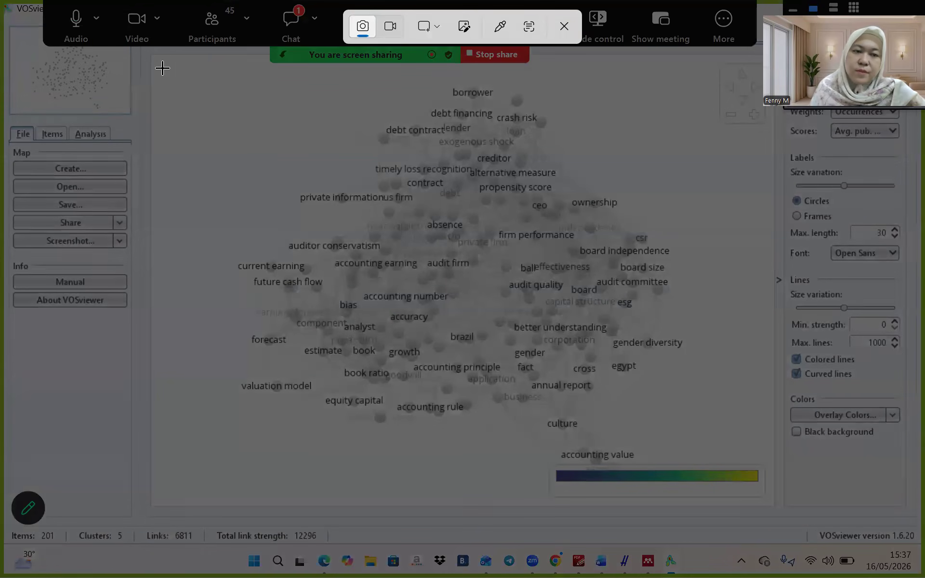
pyautogui.press('Escape')
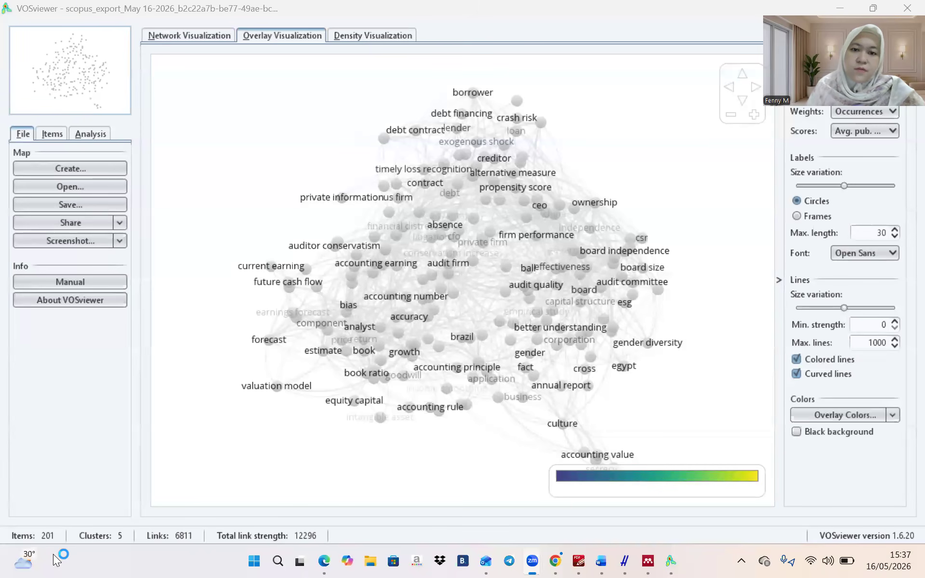
pyautogui.press('super+shift+s')
pyautogui.moveTo(156, 58); pyautogui.dragTo(777, 470)
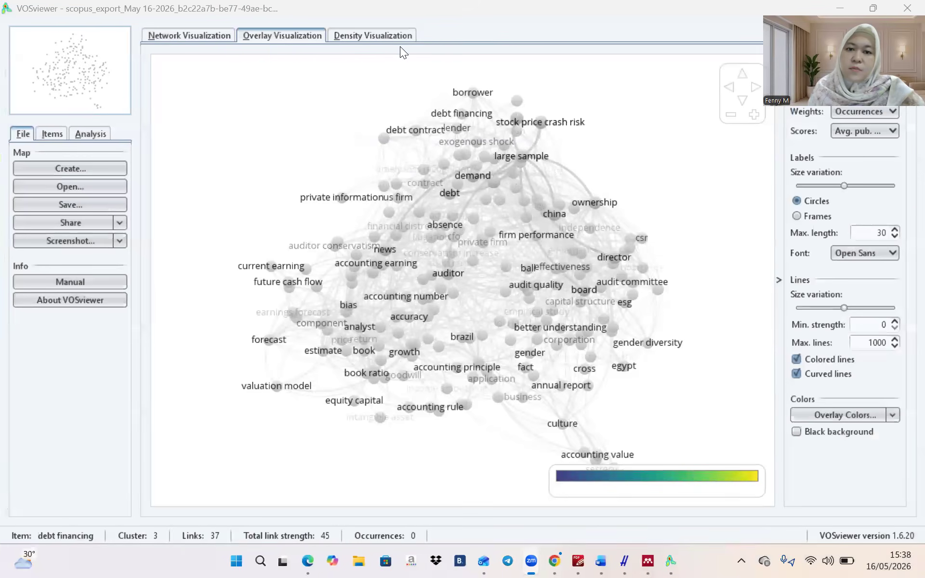
pyautogui.click(399, 36)
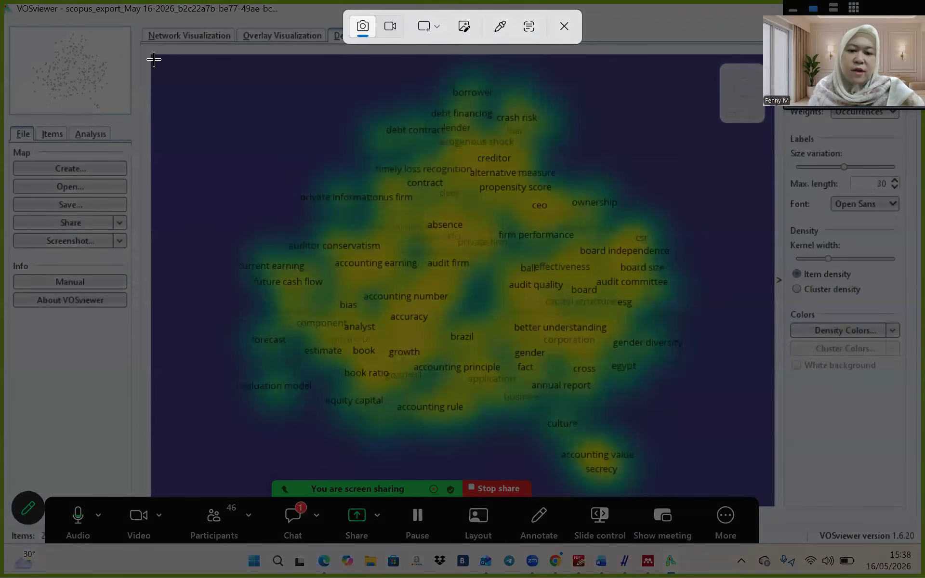
# Capture the full item-density heatmap area of the 201-keyword map with Snipping Tool
pyautogui.moveTo(153, 57); pyautogui.dragTo(470, 235)
pyautogui.moveTo(554, 306); pyautogui.dragTo(769, 484)
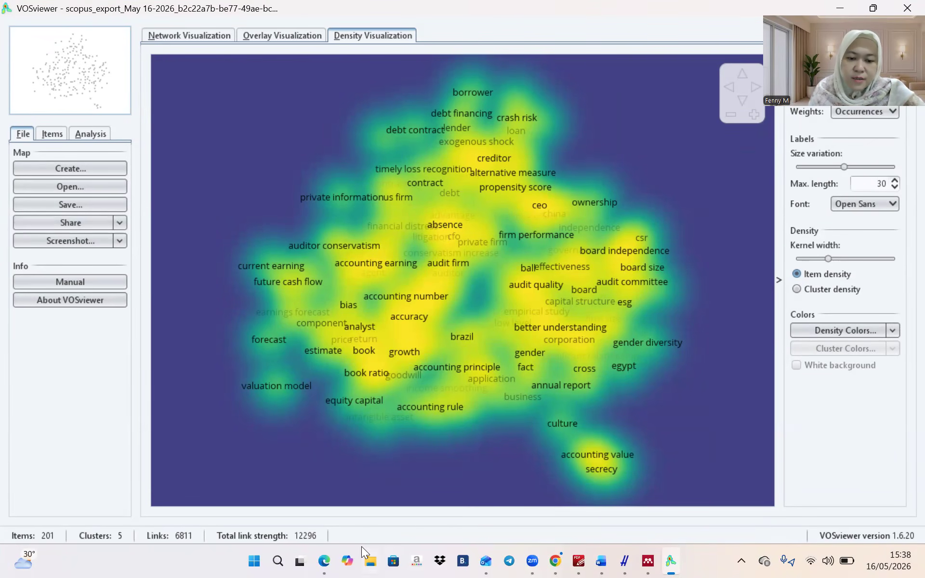
# Start a new map built from bibliographic database files
pyautogui.click(122, 169)
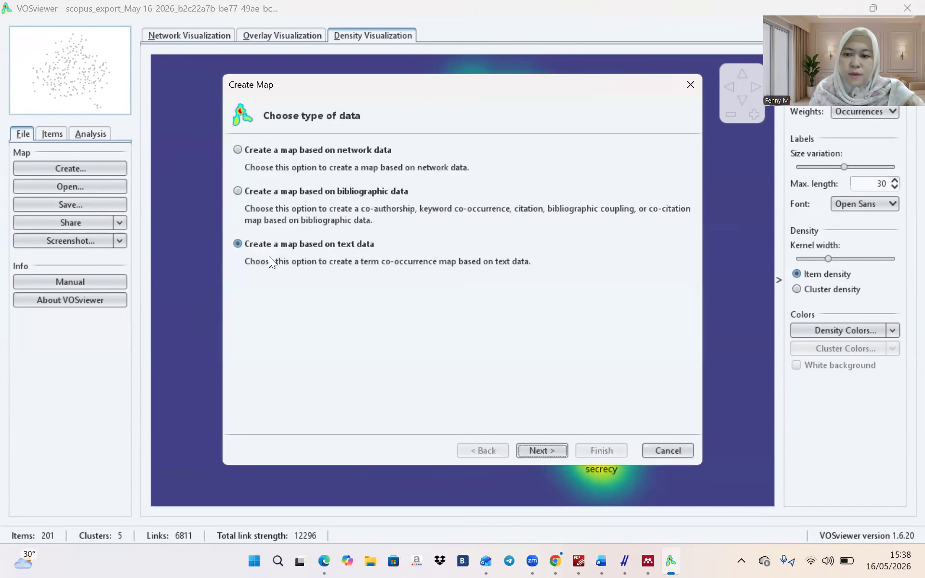
pyautogui.click(238, 192)
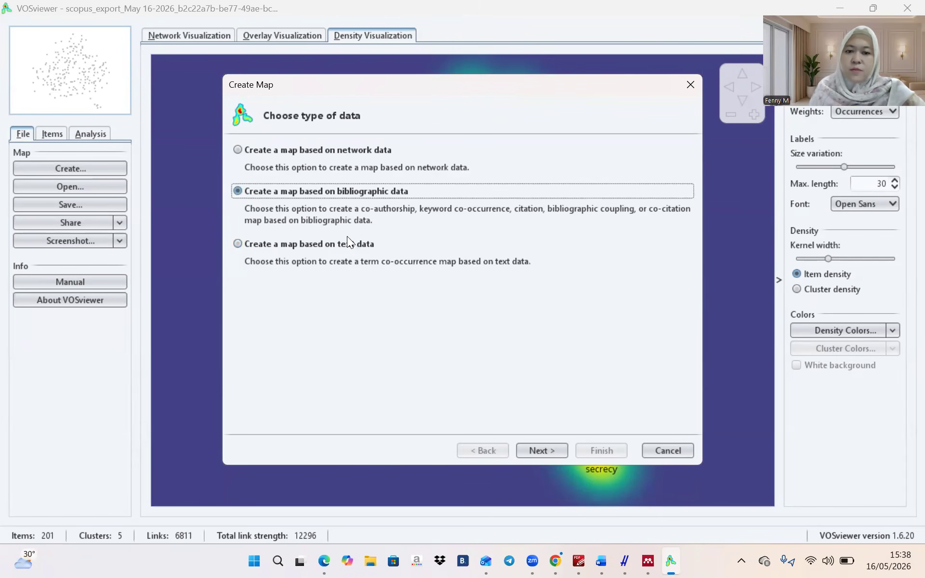
pyautogui.click(561, 447)
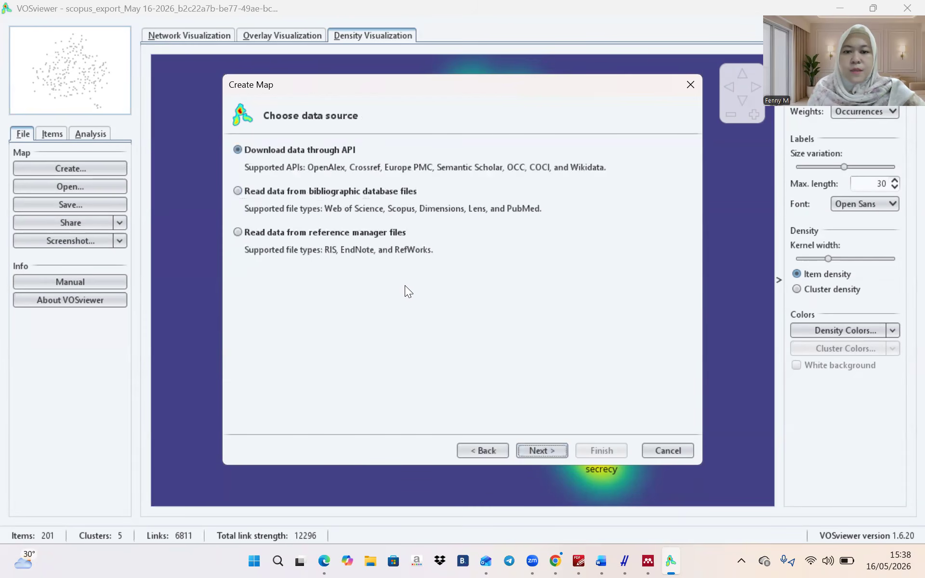
pyautogui.click(287, 192)
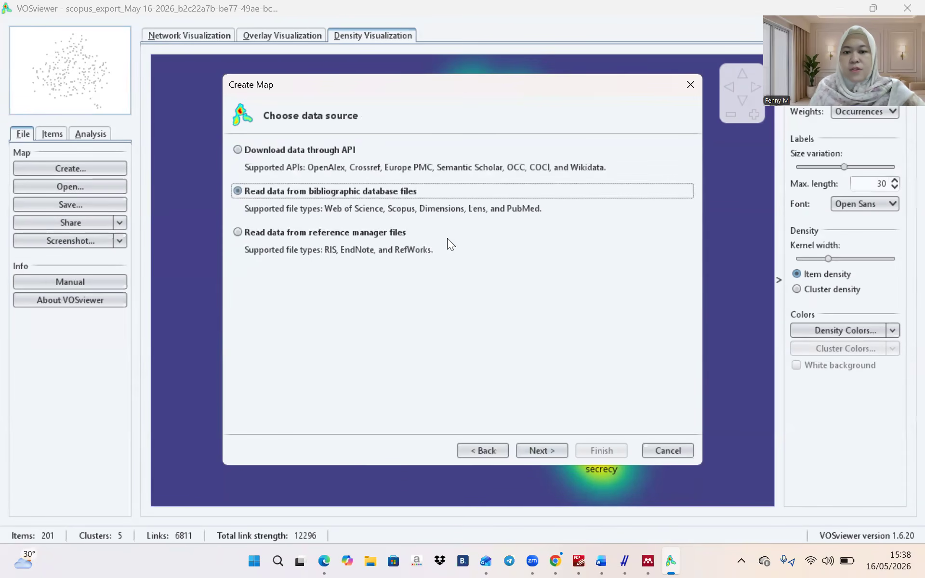
pyautogui.click(541, 456)
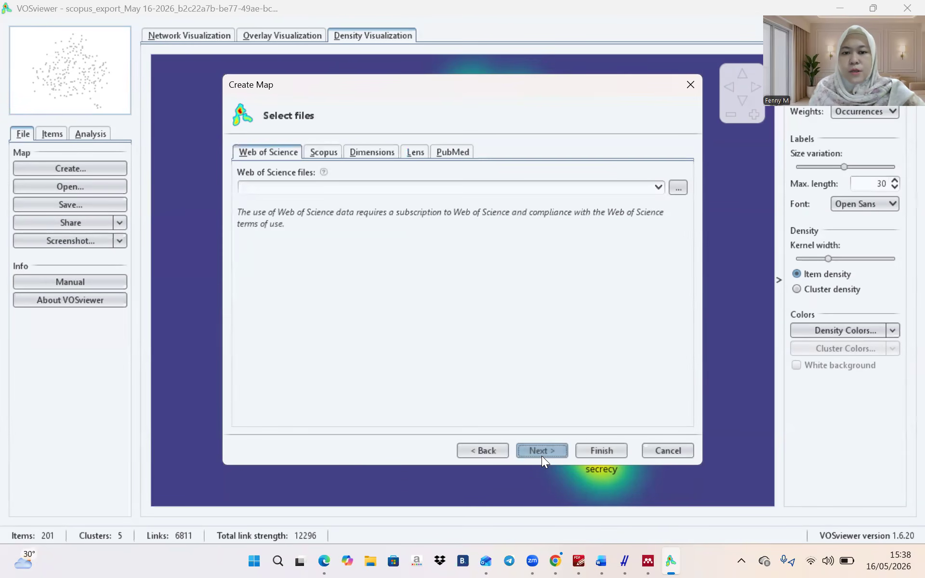
# Load the scopus_export CSV from Downloads as the Scopus data file
pyautogui.click(321, 150)
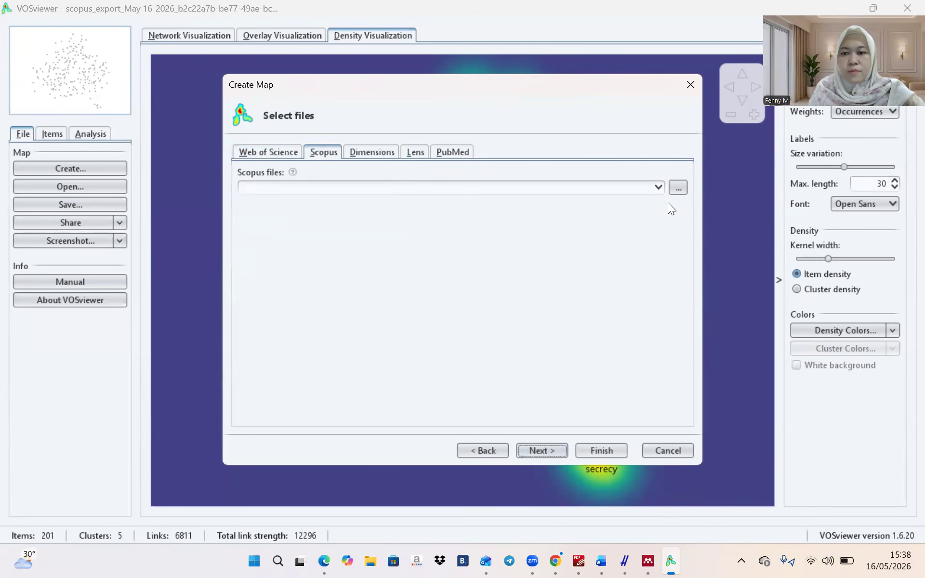
pyautogui.click(678, 191)
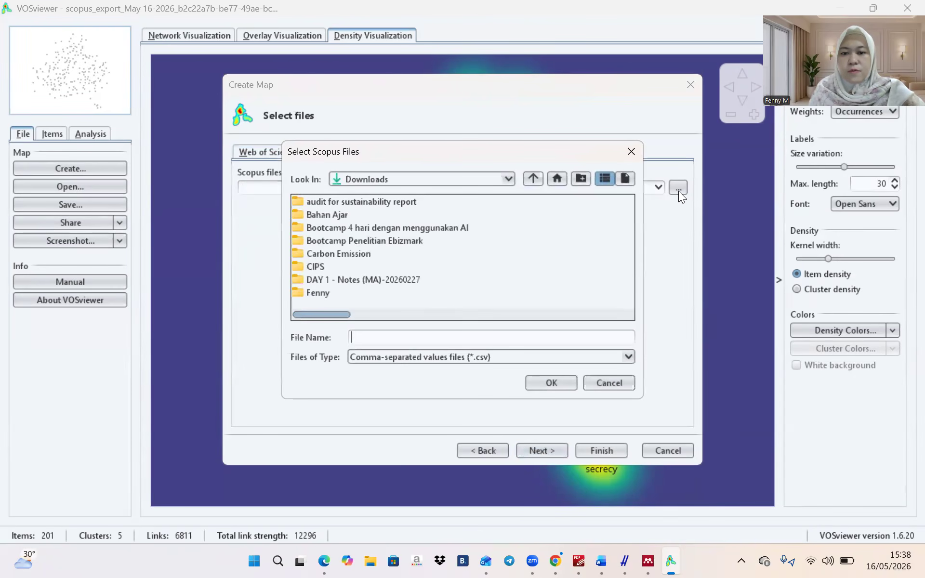
pyautogui.click(373, 314)
pyautogui.click(441, 312)
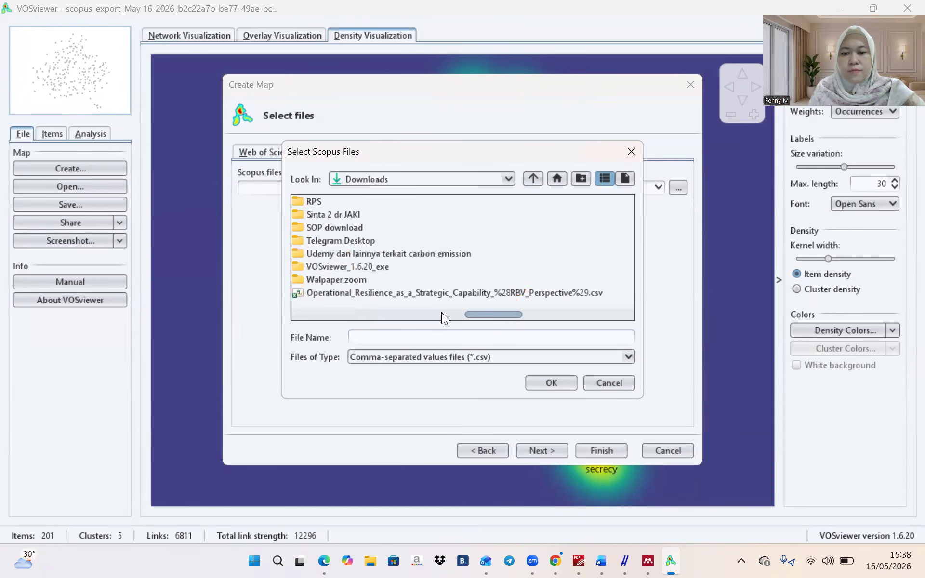
pyautogui.click(530, 314)
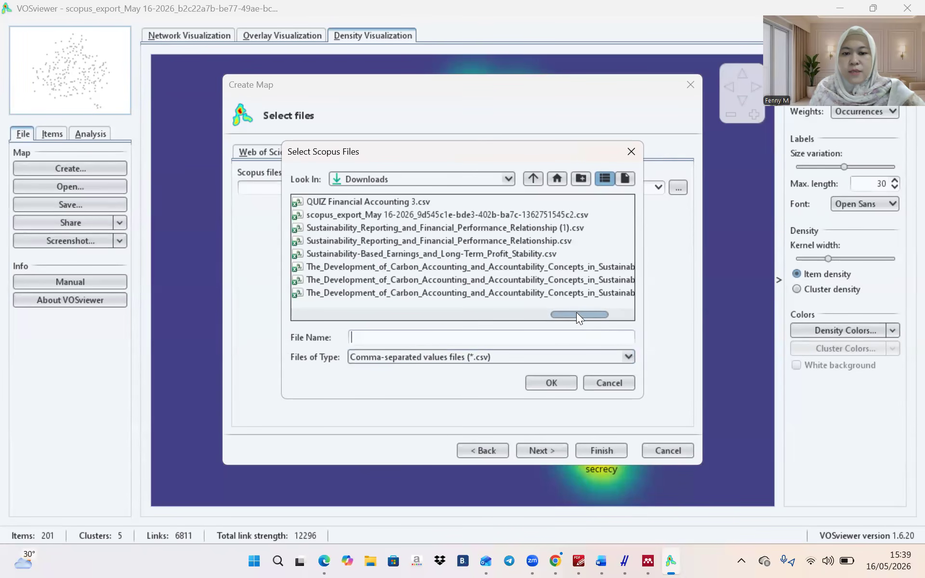
pyautogui.moveTo(577, 313)
pyautogui.mouseDown()
pyautogui.moveTo(614, 312)
pyautogui.moveTo(566, 313)
pyautogui.mouseUp()
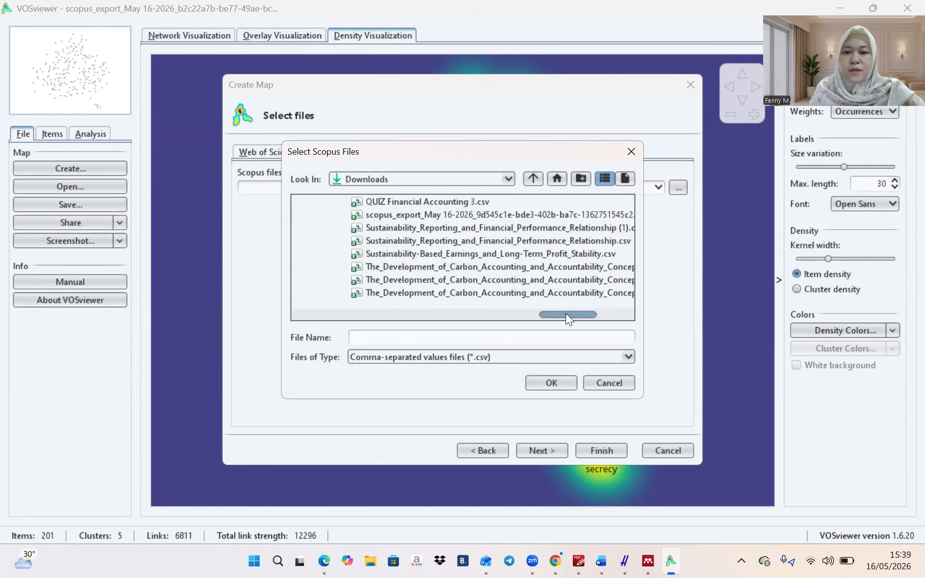
pyautogui.click(559, 214)
pyautogui.click(550, 383)
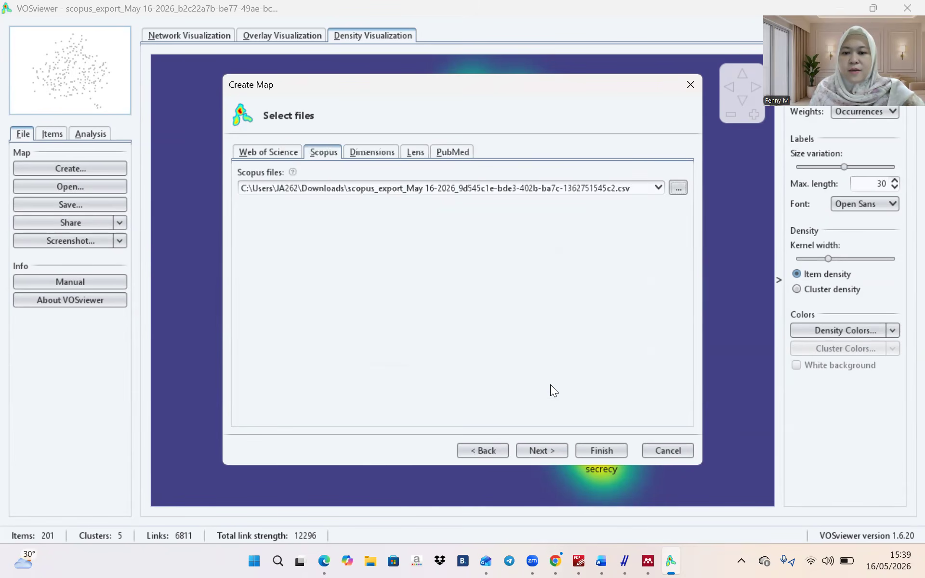
# Build a keyword co-occurrence map with minimum 2 occurrences, keeping 501 keywords except m41
pyautogui.click(535, 450)
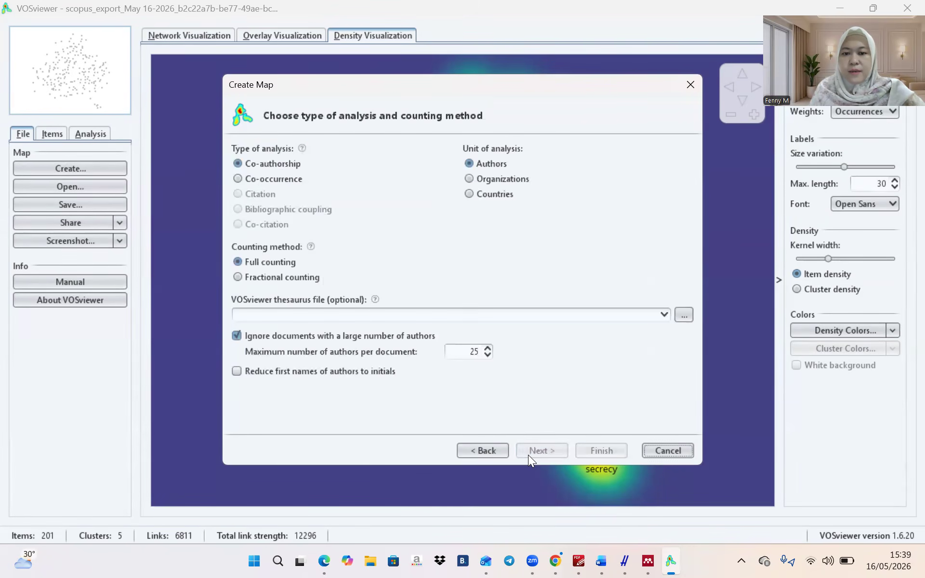
pyautogui.click(277, 175)
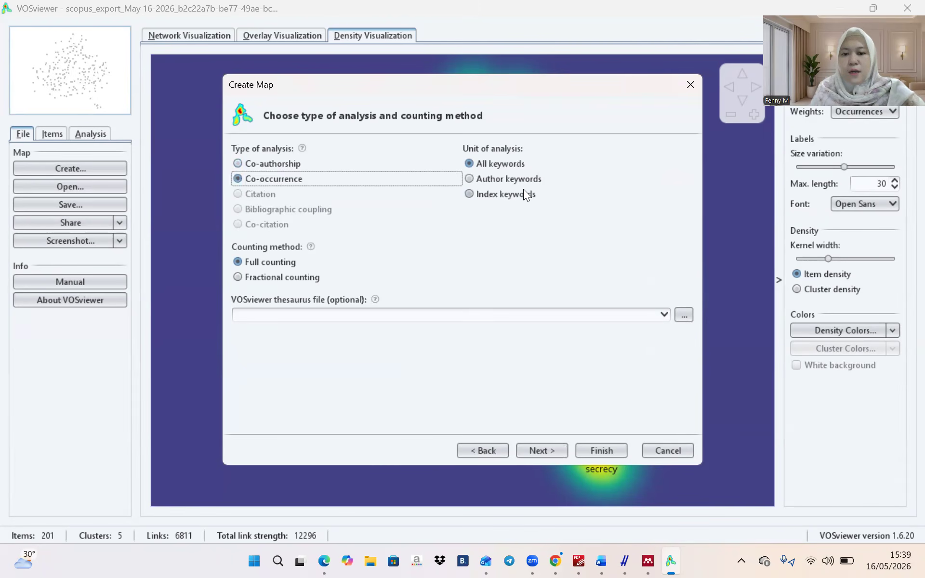
pyautogui.click(545, 452)
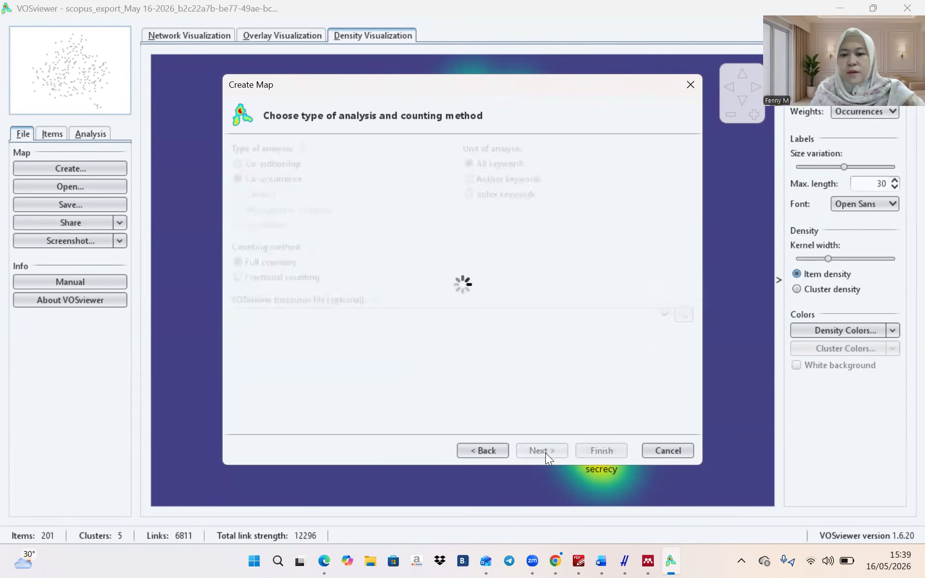
pyautogui.click(463, 153)
pyautogui.click(465, 156)
pyautogui.click(464, 156)
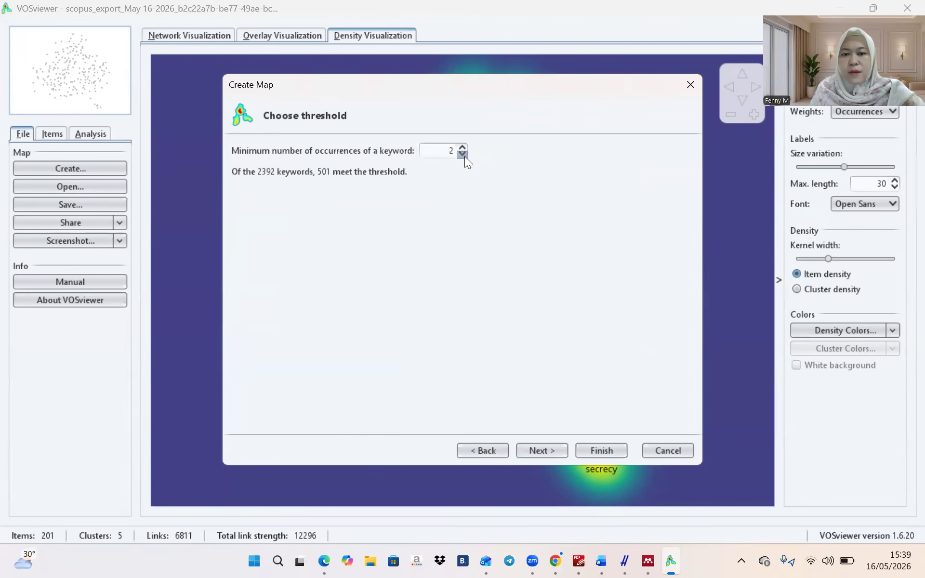
pyautogui.click(534, 451)
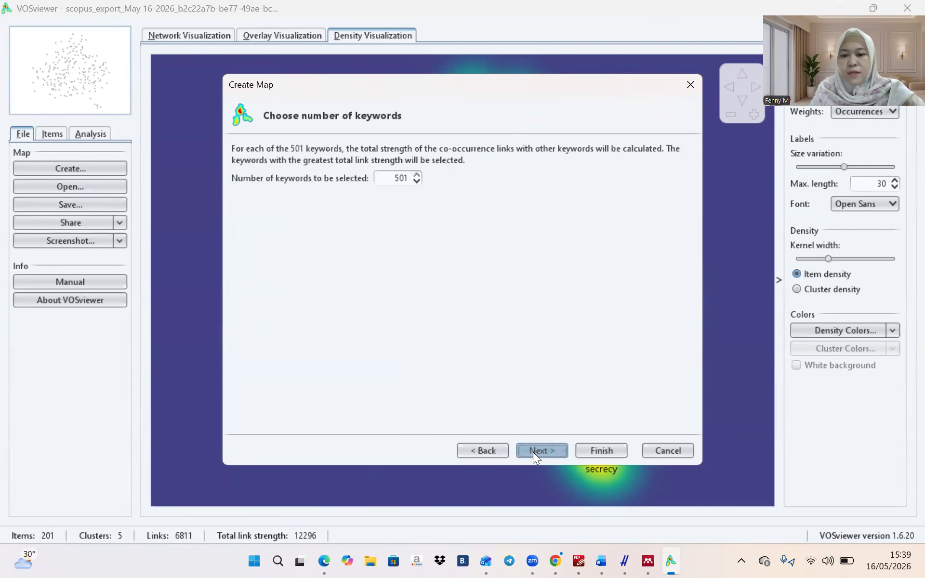
pyautogui.click(557, 450)
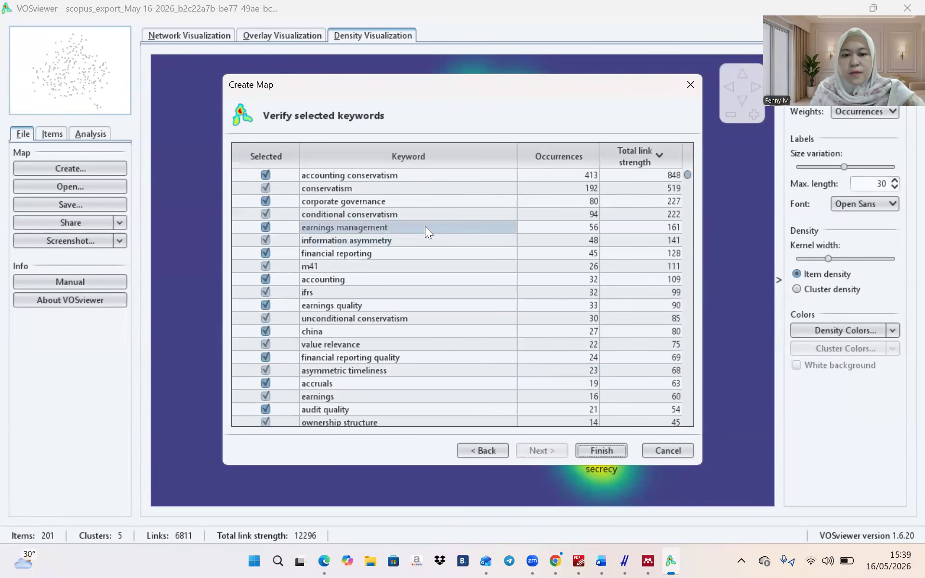
pyautogui.click(265, 267)
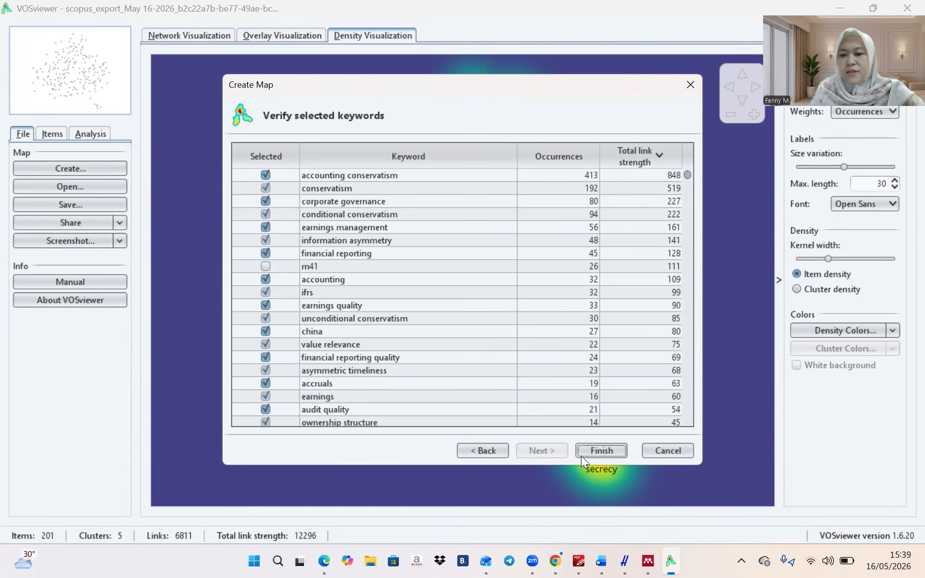
pyautogui.click(583, 452)
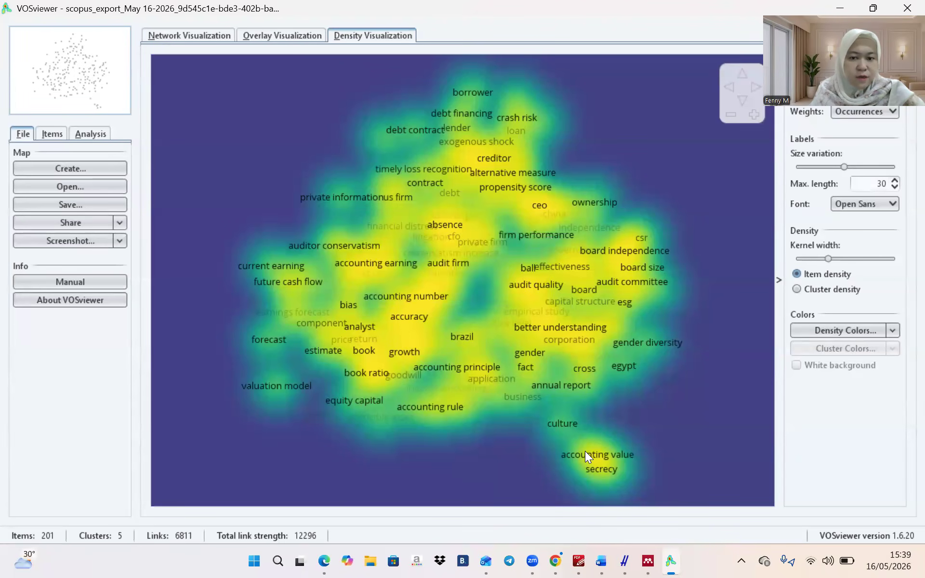
# Screenshot the new 500-keyword map in its cluster-coloured network view
pyautogui.click(280, 37)
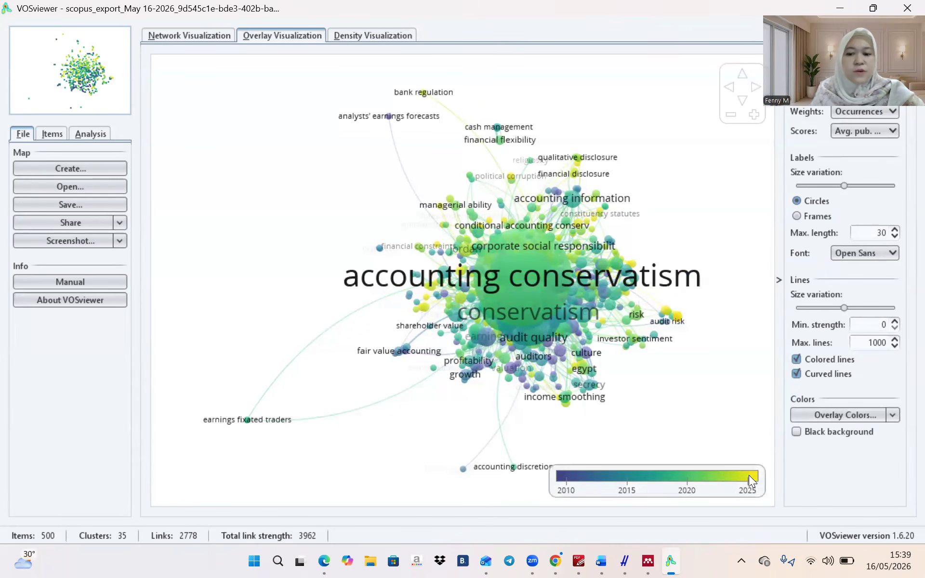
pyautogui.click(190, 31)
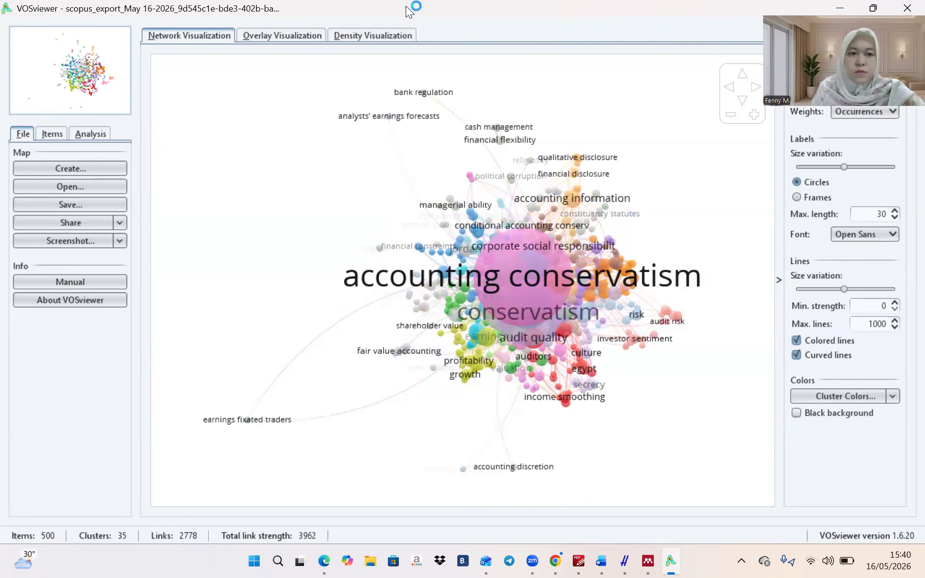
pyautogui.press('super+shift+s')
pyautogui.moveTo(5, 5); pyautogui.dragTo(779, 479)
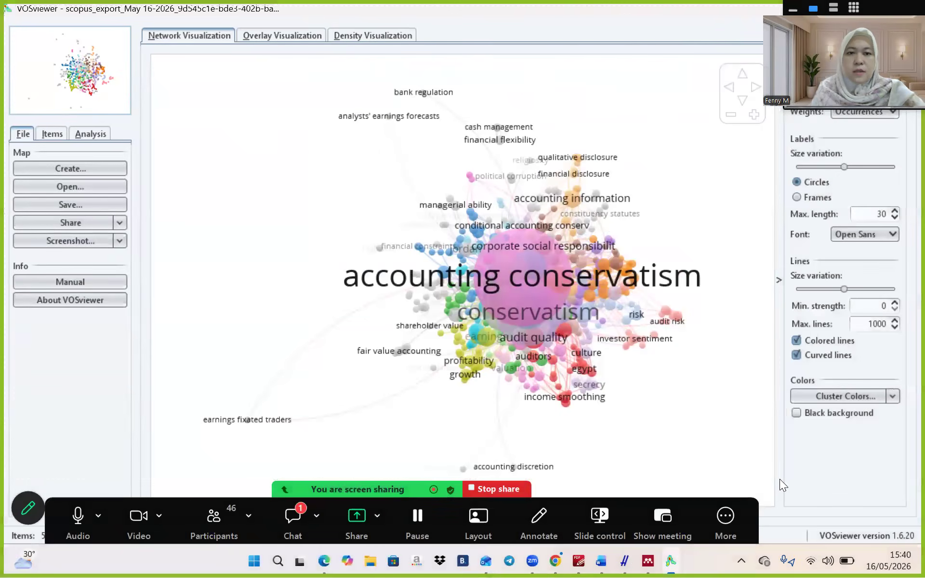
# Screenshot the keyword map in the publication-year overlay and density heatmap views
pyautogui.click(282, 36)
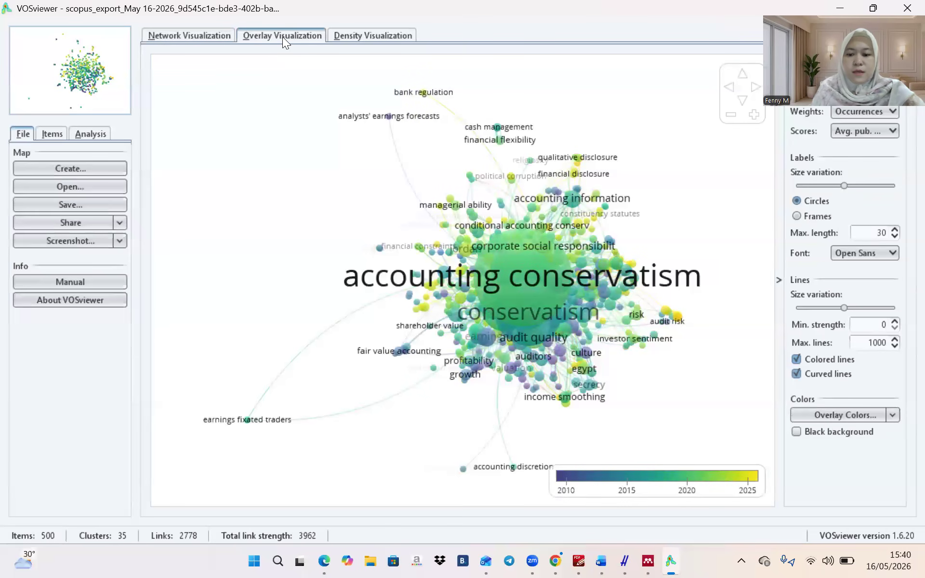
pyautogui.press('super+shift+s')
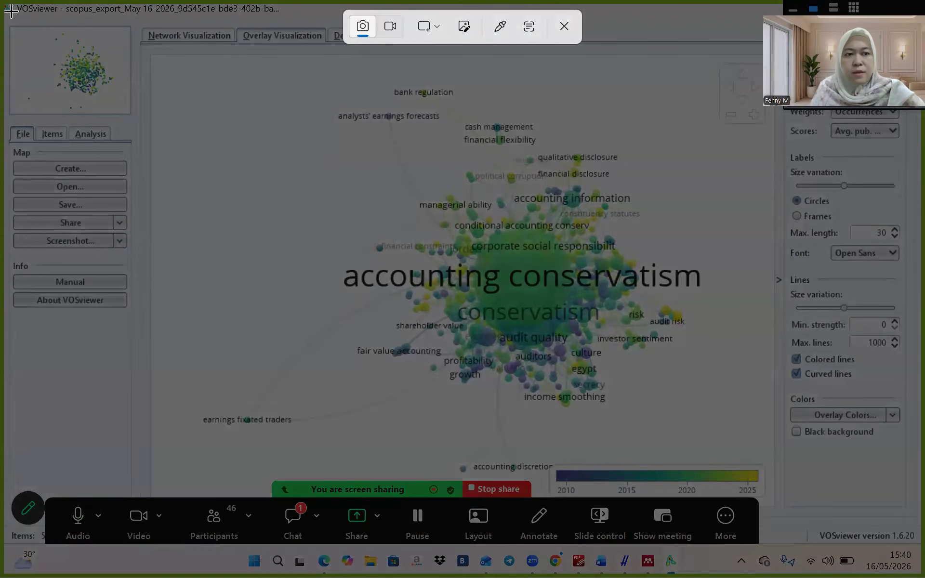
pyautogui.moveTo(5, 5); pyautogui.dragTo(778, 469)
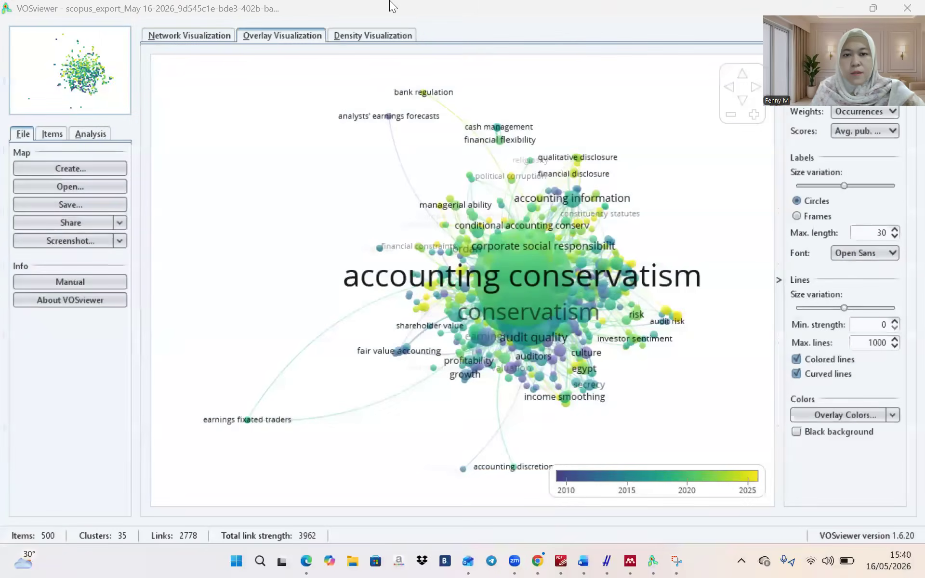
pyautogui.click(384, 36)
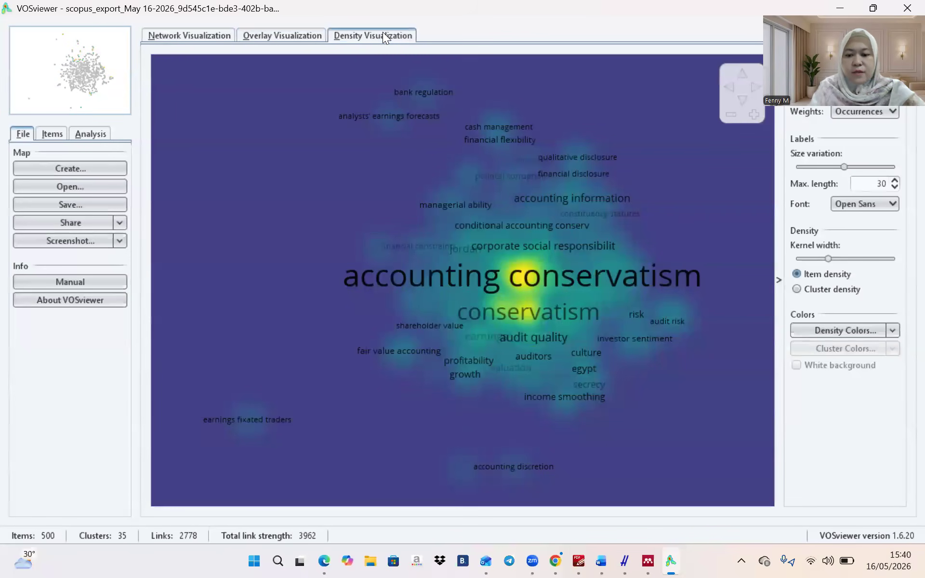
pyautogui.press('super+shift+s')
pyautogui.moveTo(7, 4); pyautogui.dragTo(777, 482)
# Start a new map from bibliographic data using the loaded Scopus export file
pyautogui.click(73, 167)
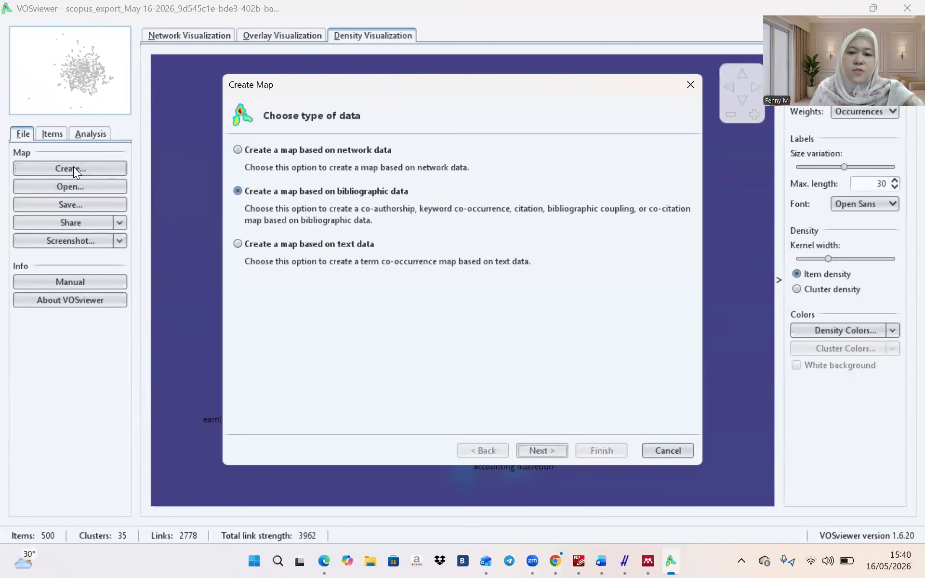
pyautogui.click(543, 450)
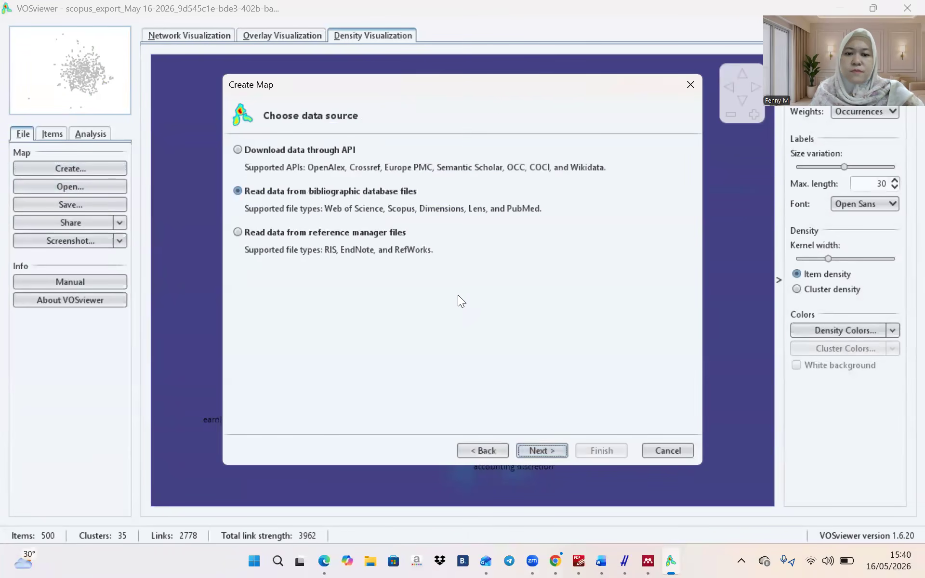
pyautogui.click(535, 450)
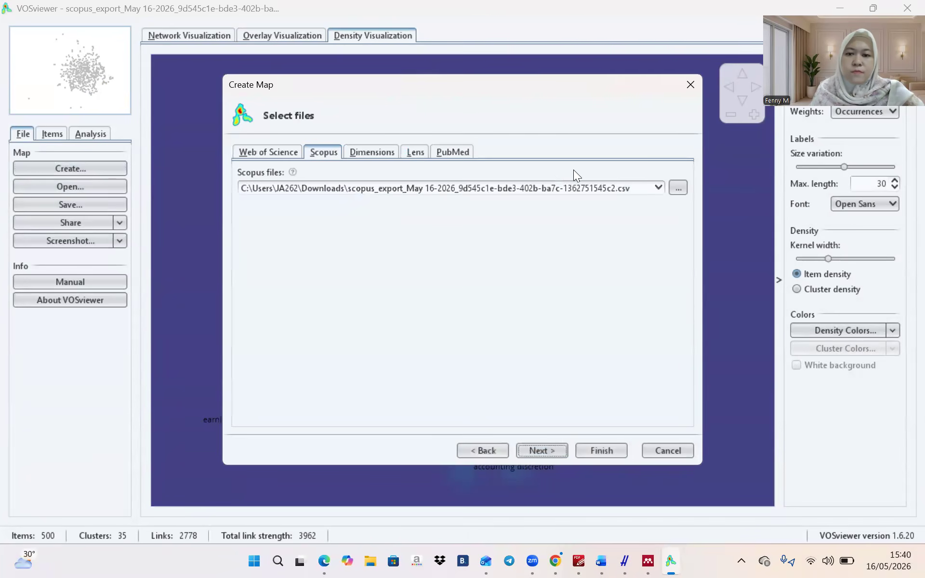
pyautogui.click(550, 447)
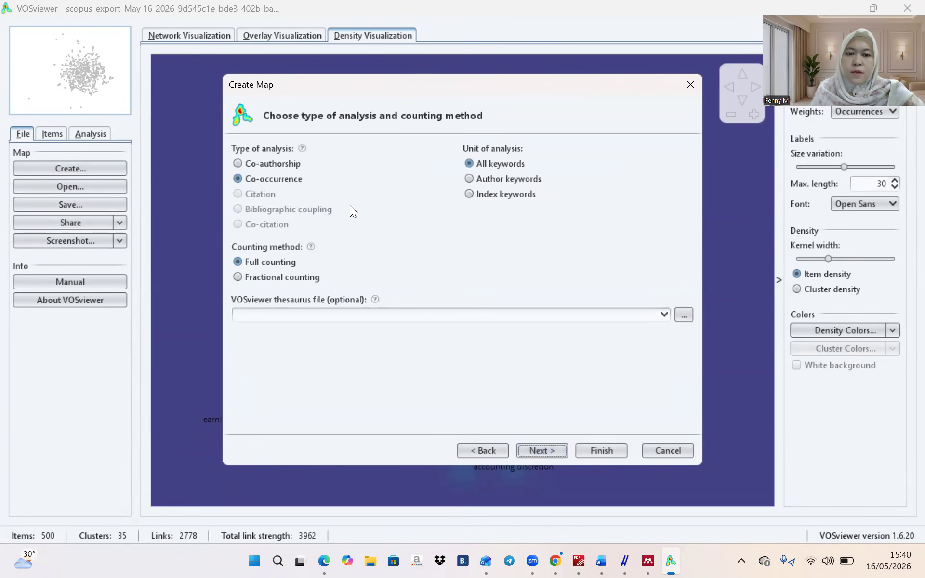
# Map author co-authorship with at least 5 documents, 21 authors, showing only the largest connected set
pyautogui.click(298, 164)
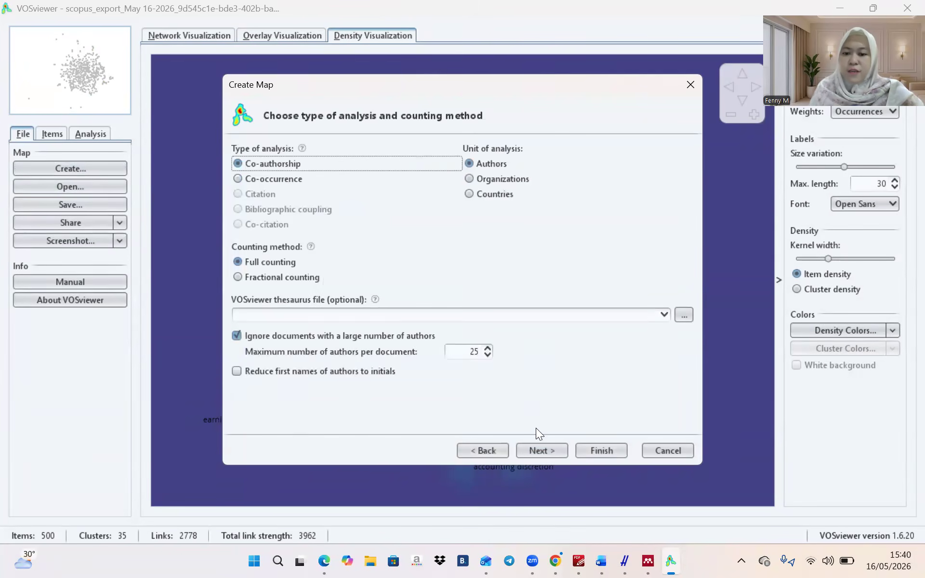
pyautogui.click(537, 448)
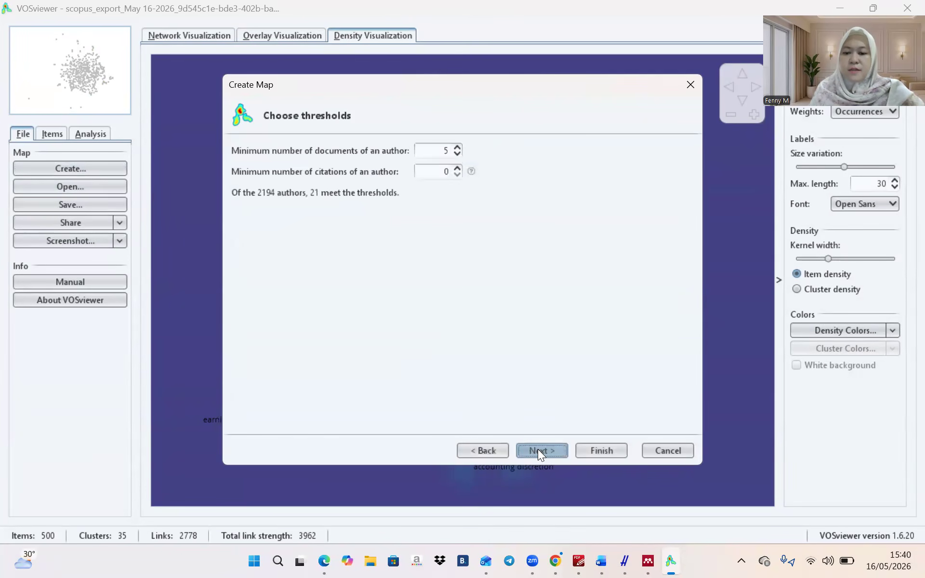
pyautogui.click(552, 449)
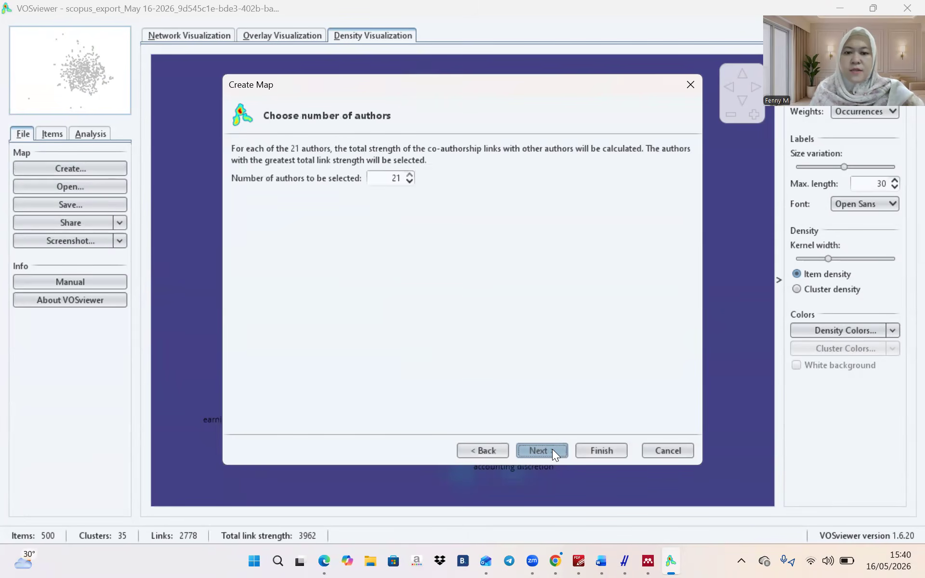
pyautogui.click(546, 449)
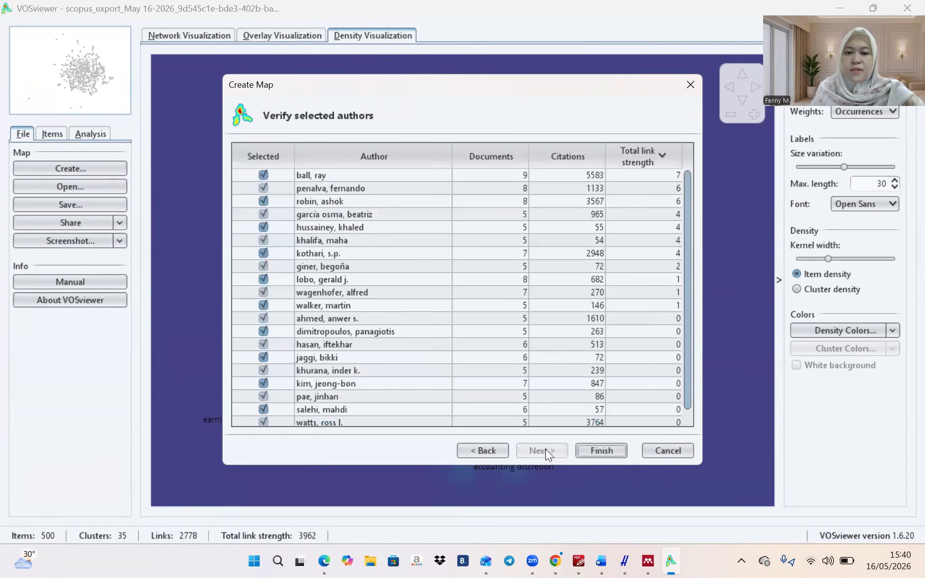
pyautogui.click(590, 450)
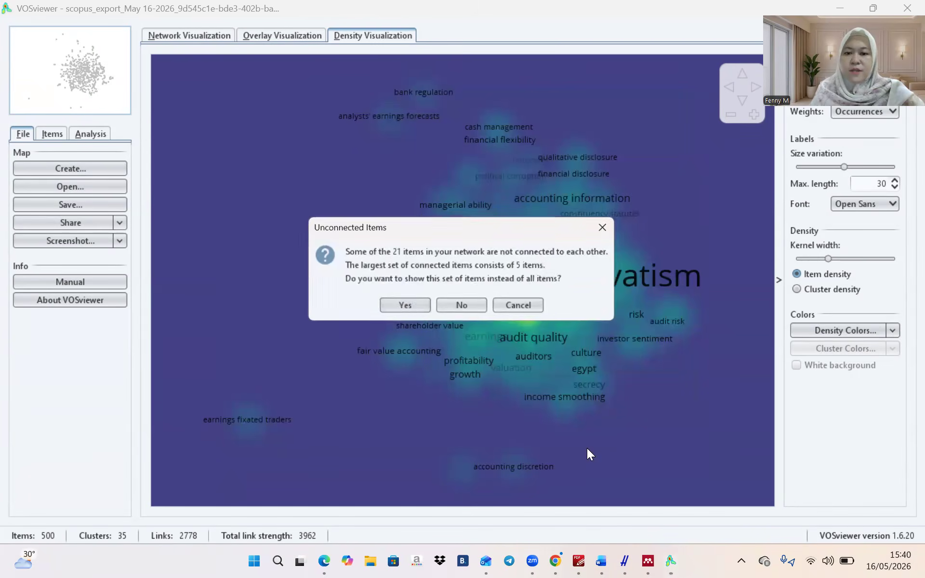
pyautogui.click(416, 309)
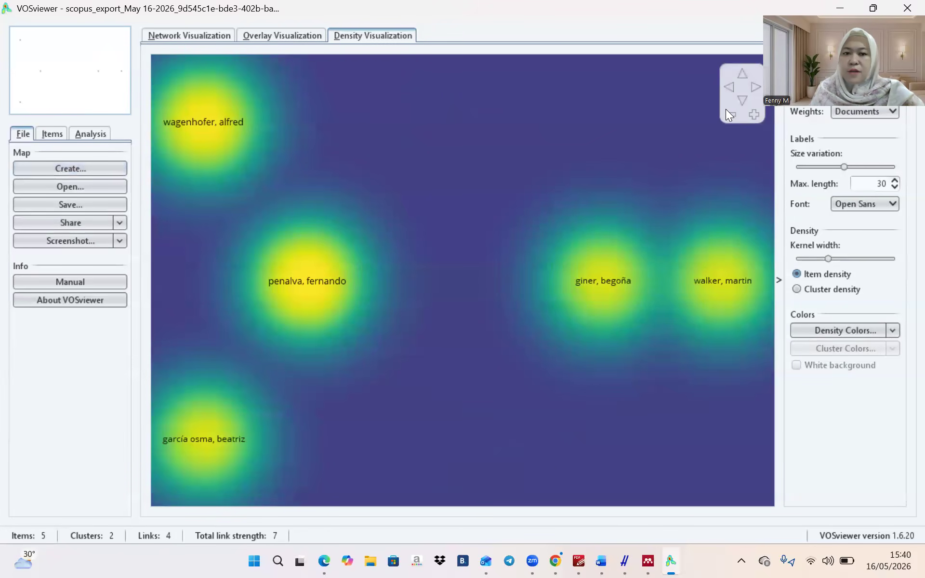
# Review the author map in network, overlay and density views, ending on network
pyautogui.click(214, 35)
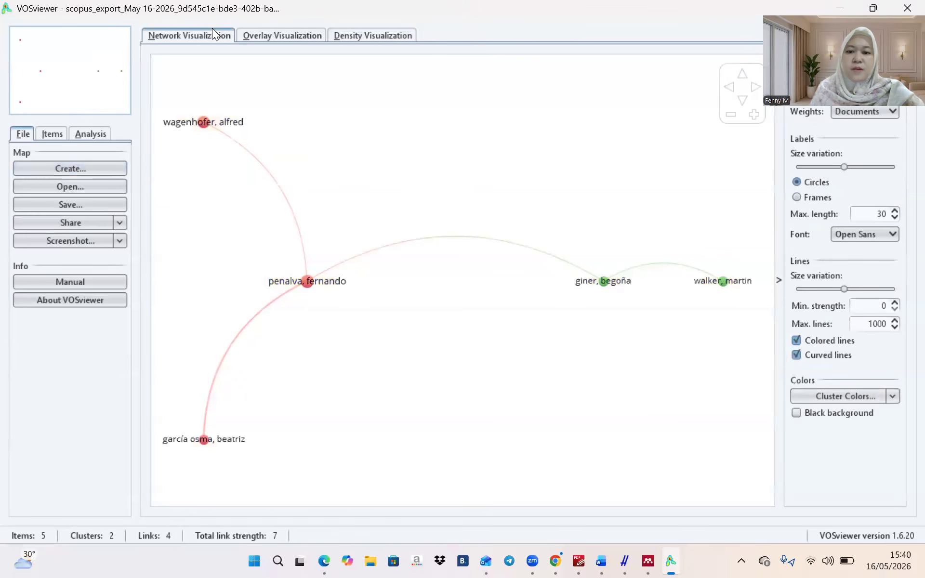
pyautogui.click(257, 30)
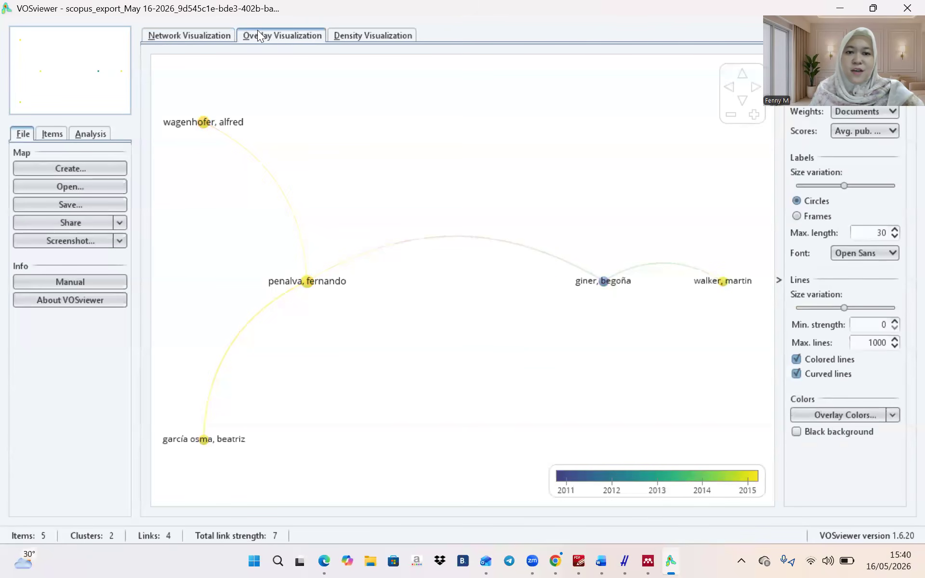
pyautogui.click(378, 36)
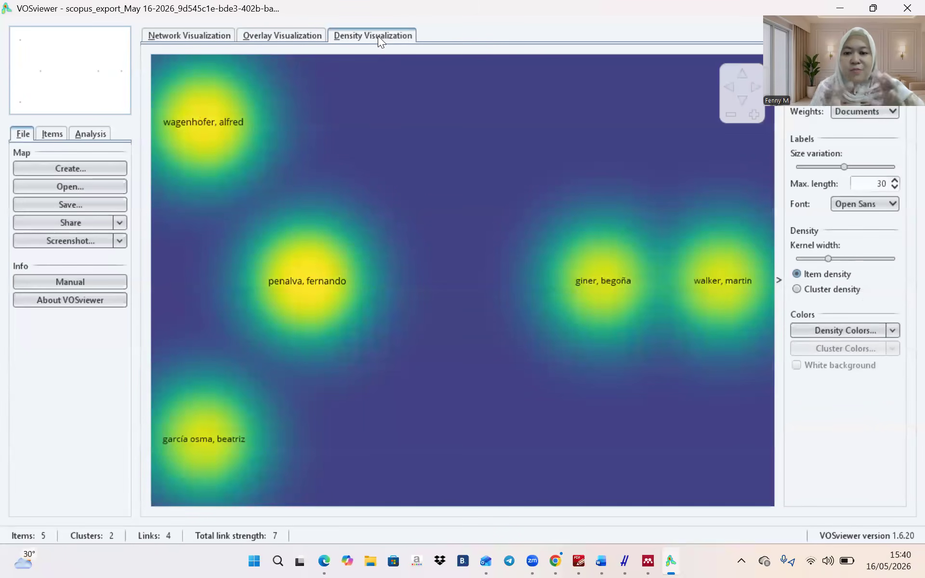
pyautogui.click(213, 28)
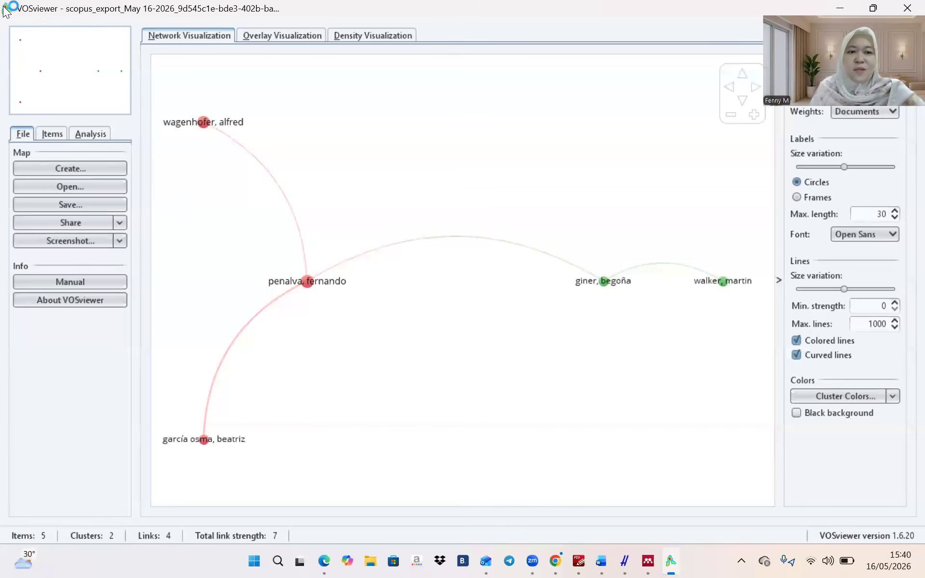
# Screenshot the 5-author, 2-cluster co-authorship network and launch Create Map again
pyautogui.press('super+shift+s')
pyautogui.moveTo(7, 7); pyautogui.dragTo(777, 476)
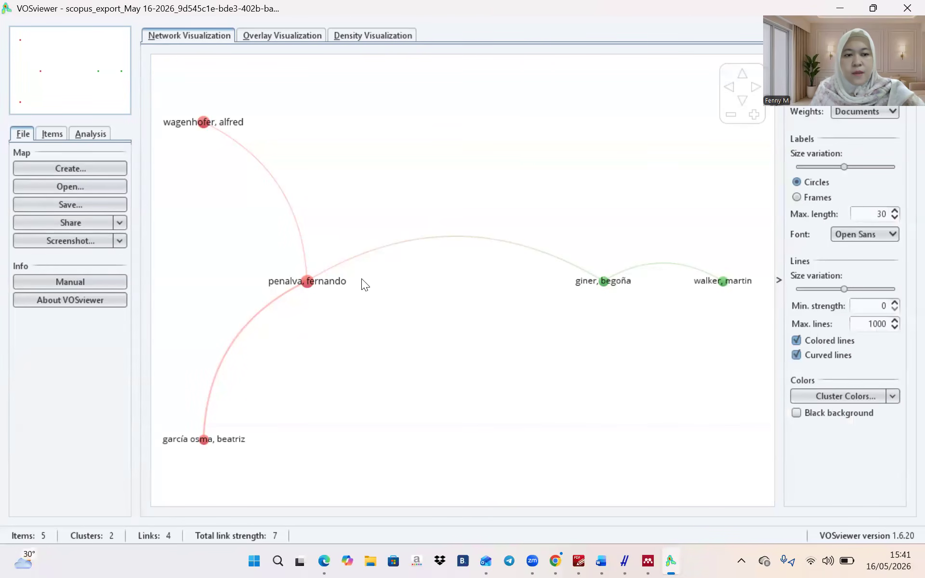
pyautogui.click(97, 168)
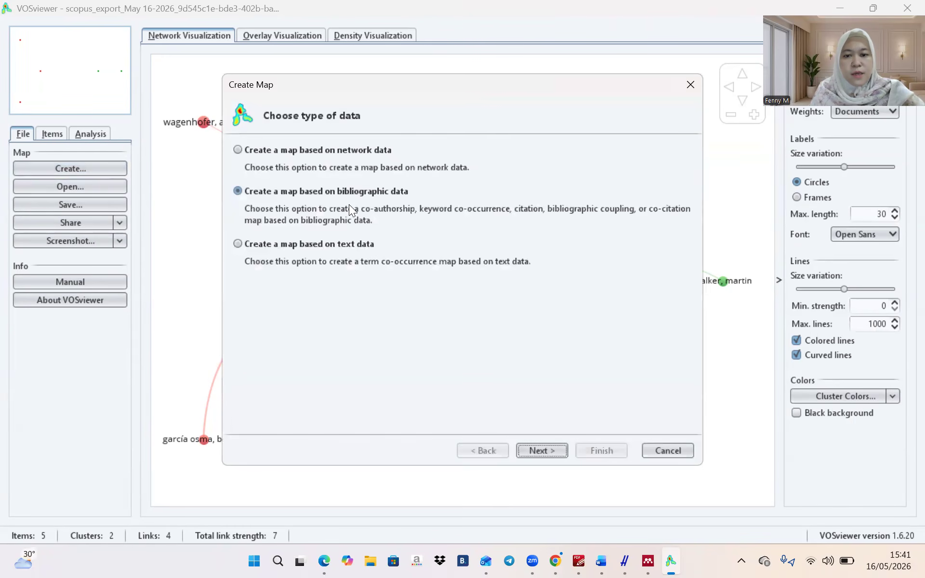
# Reuse the Scopus file and choose co-authorship analysis by organizations
pyautogui.click(541, 450)
pyautogui.click(542, 450)
pyautogui.click(542, 451)
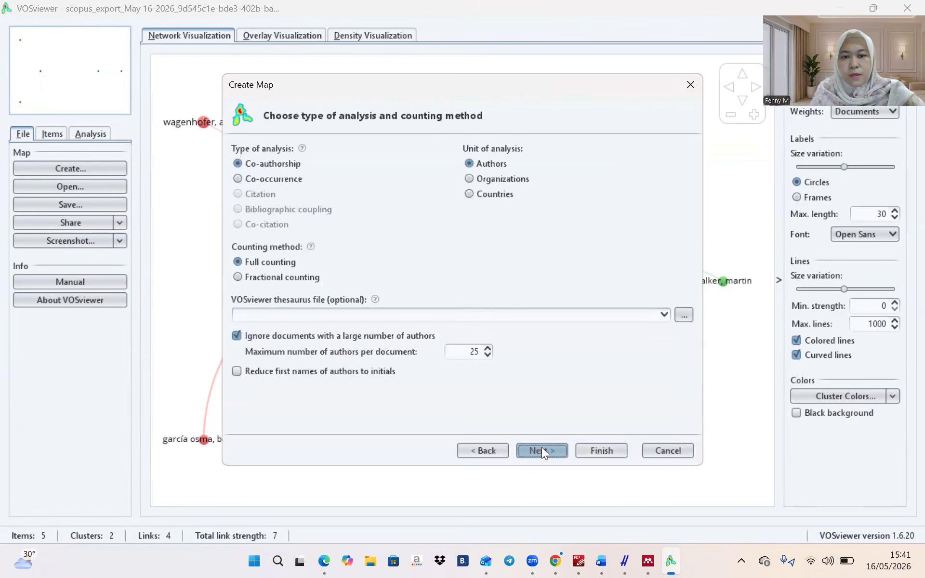
pyautogui.click(477, 179)
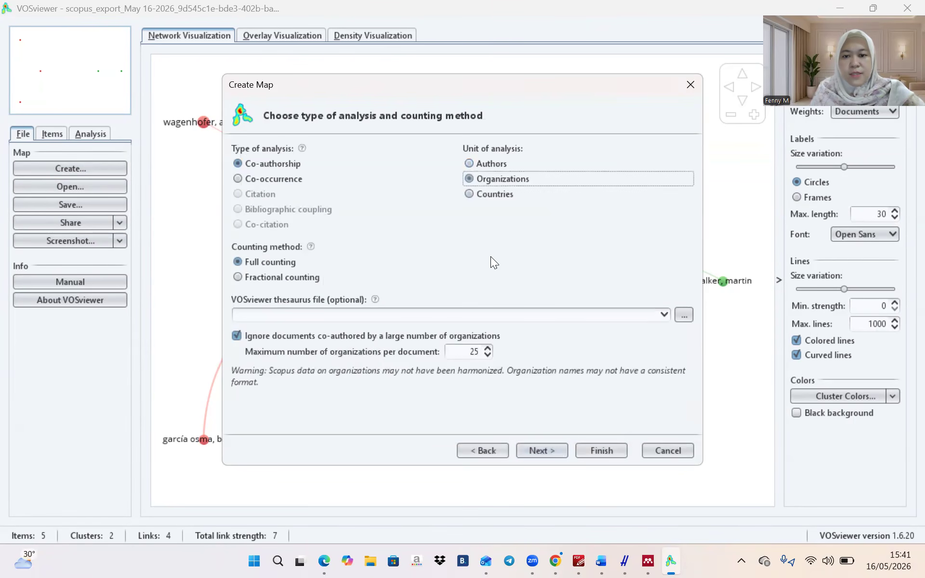
pyautogui.click(535, 456)
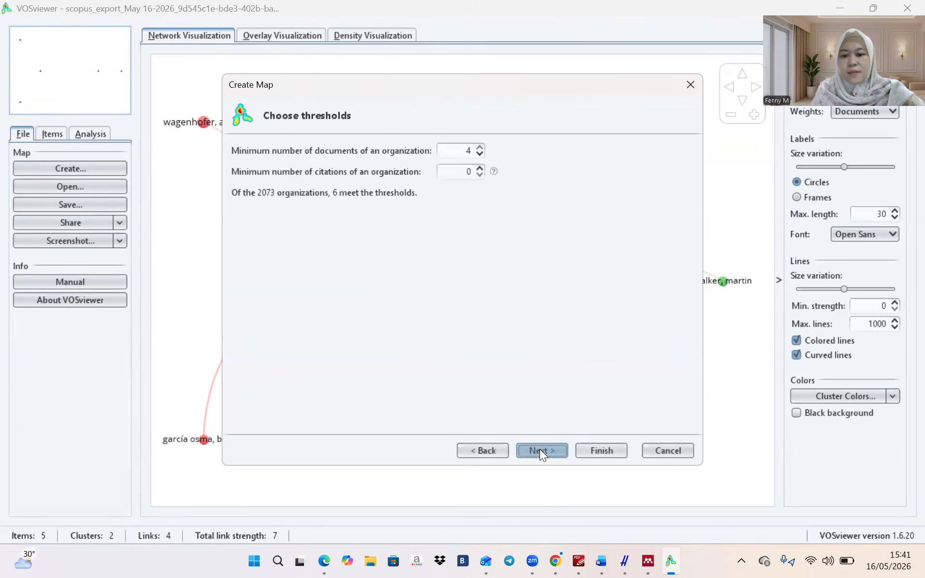
# Set minimum 3 documents per organization, keep all 24, and show only the largest connected set
pyautogui.click(481, 154)
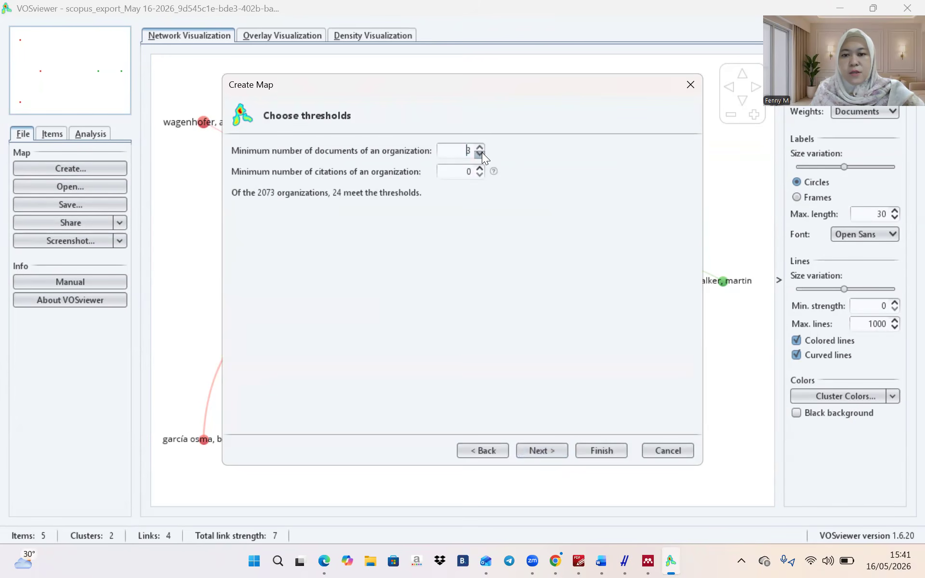
pyautogui.click(481, 153)
pyautogui.click(479, 147)
pyautogui.click(556, 452)
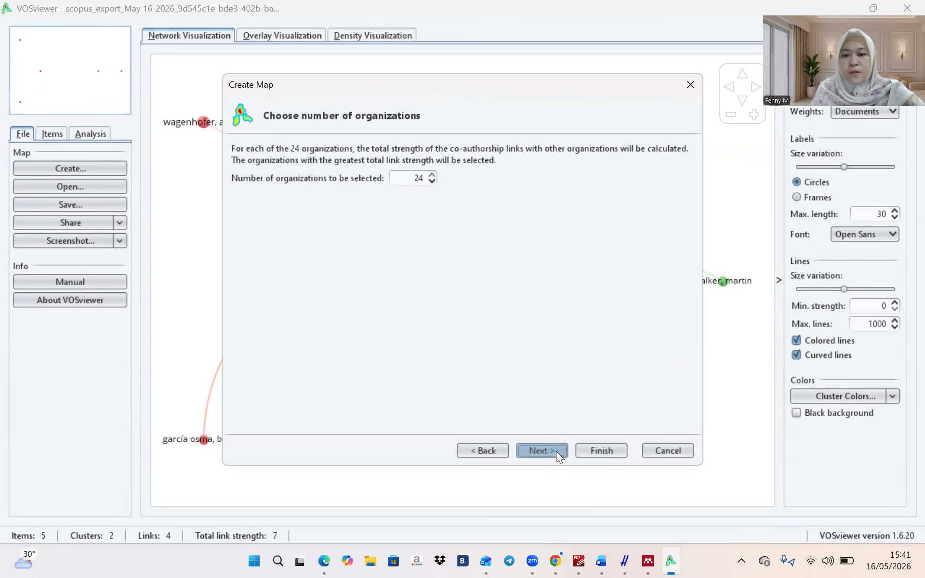
pyautogui.click(556, 451)
pyautogui.click(584, 450)
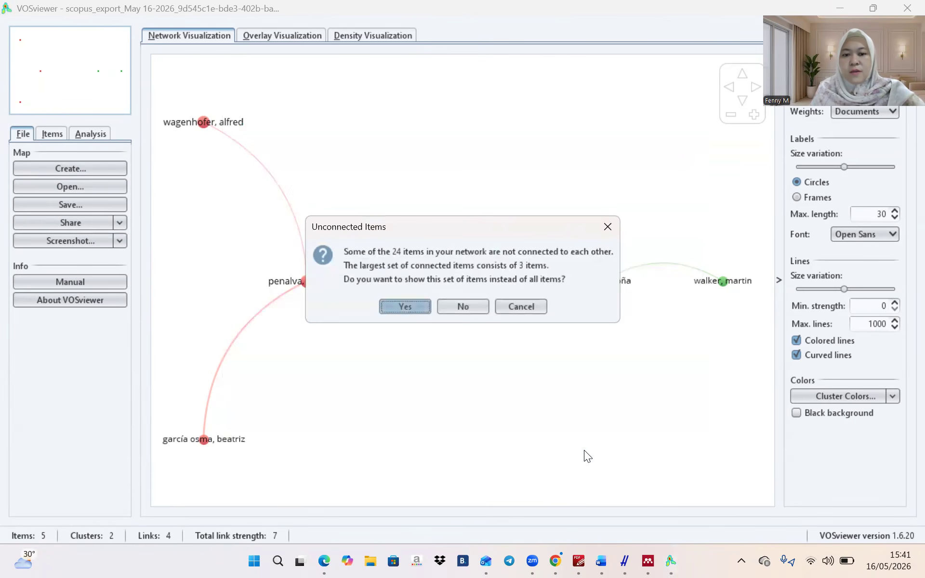
pyautogui.click(408, 313)
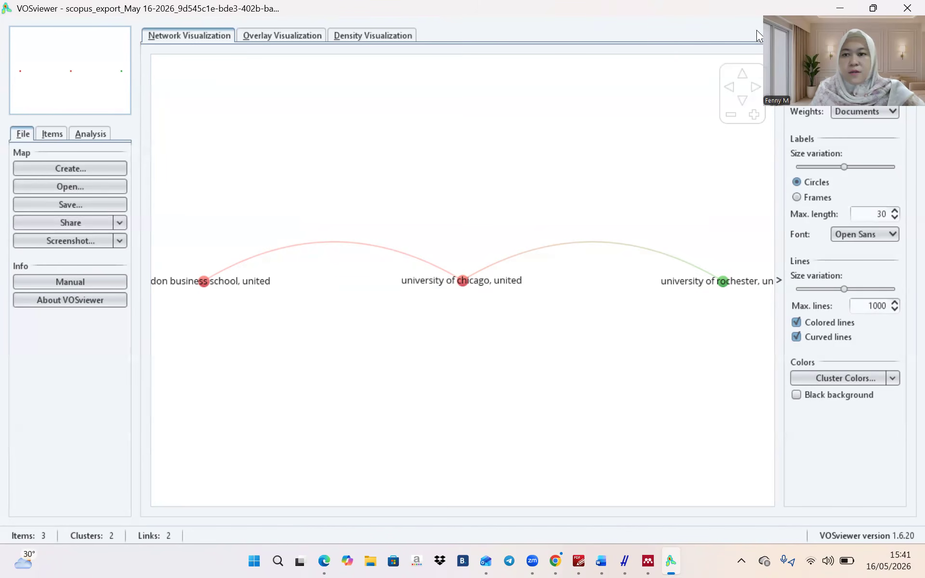
# Hide the options panel and cycle the organization map through overlay and density back to network
pyautogui.click(779, 279)
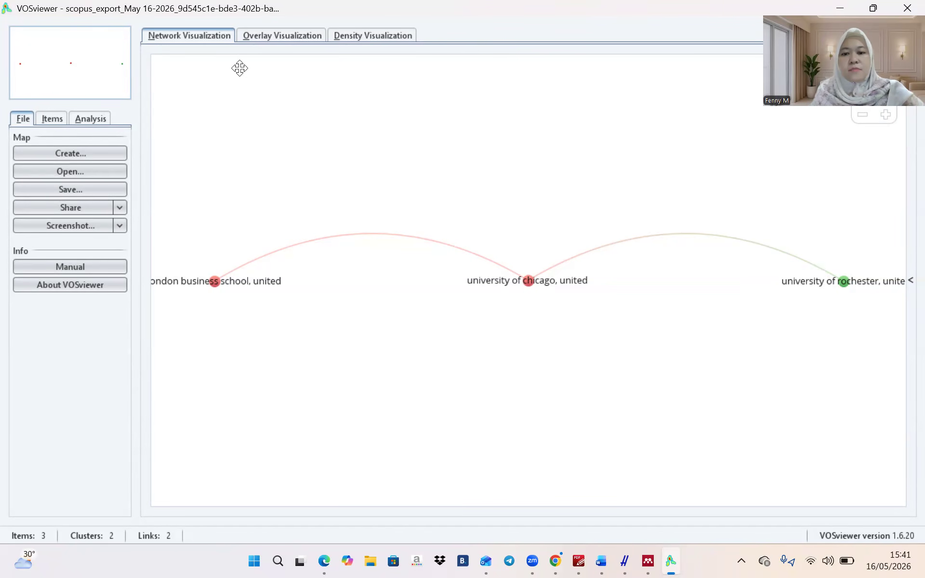
pyautogui.click(259, 34)
pyautogui.click(342, 31)
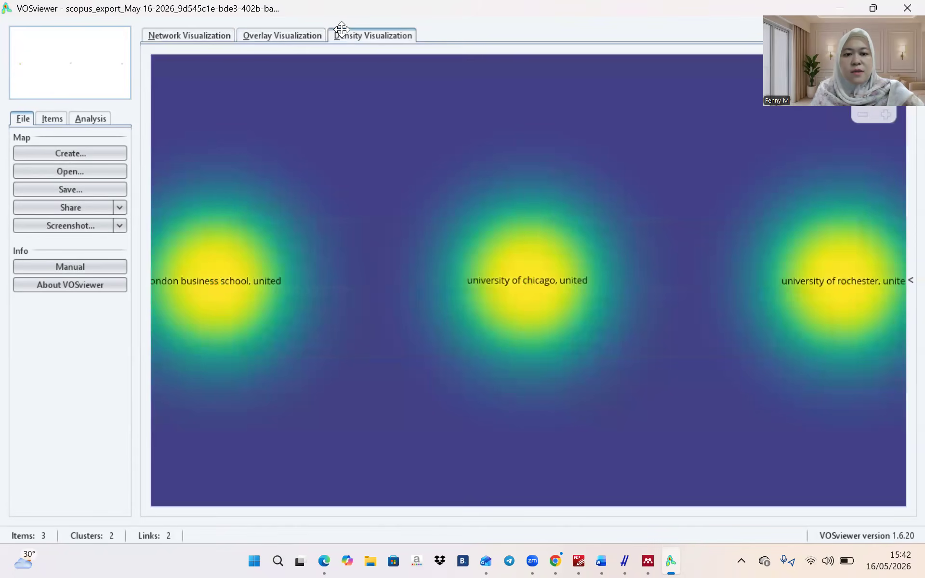
pyautogui.click(282, 35)
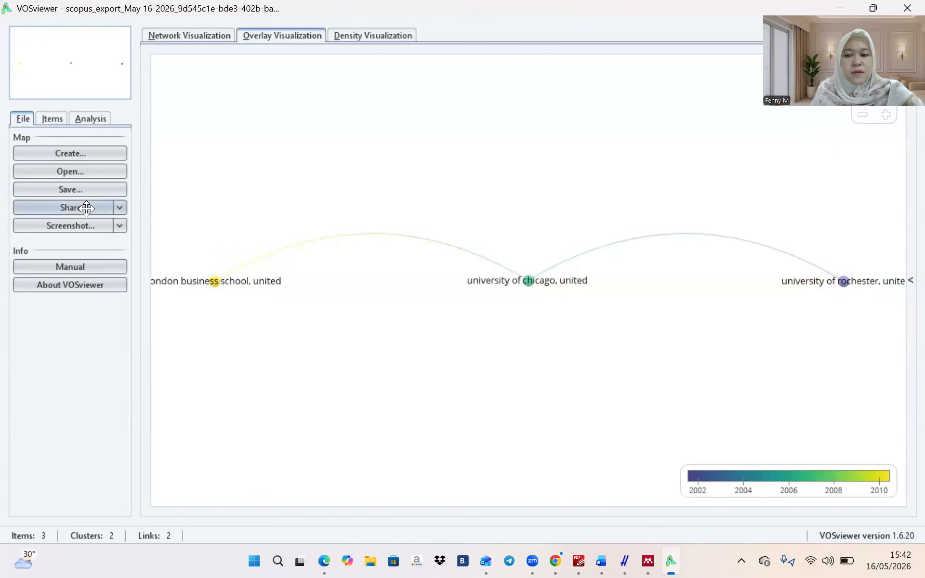
pyautogui.click(175, 28)
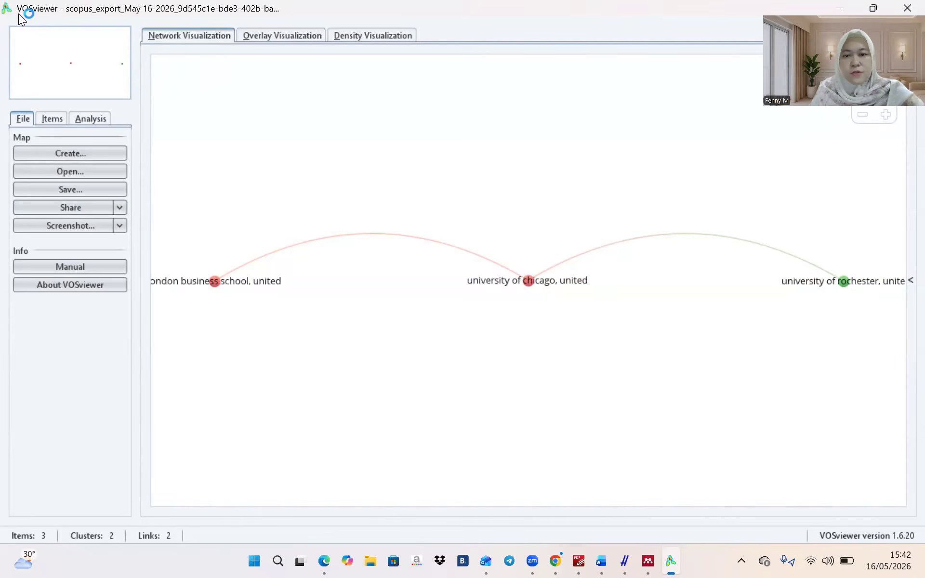
# Screenshot the 3-organization network map and open Create Map again
pyautogui.press('super+shift+s')
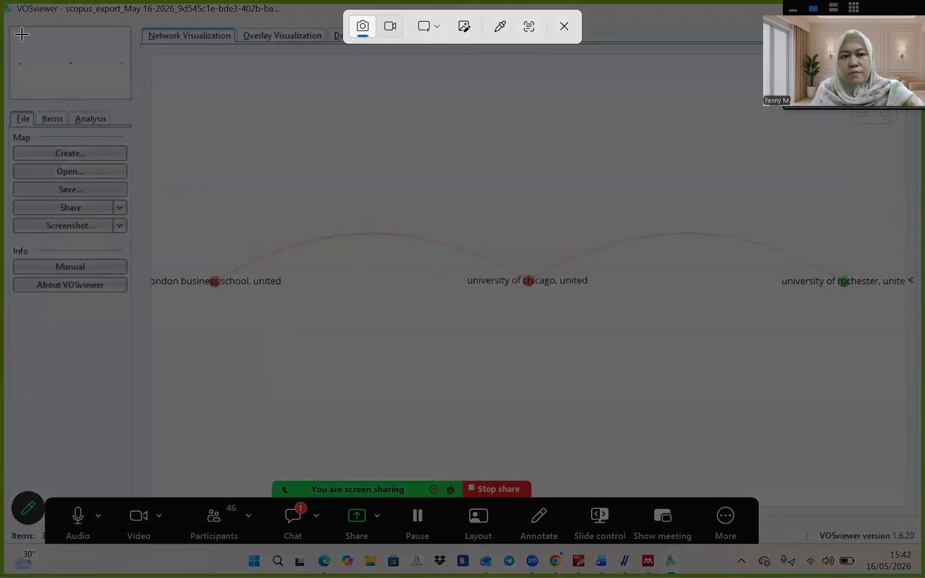
pyautogui.moveTo(8, 8); pyautogui.dragTo(319, 316)
pyautogui.moveTo(404, 361); pyautogui.dragTo(902, 466)
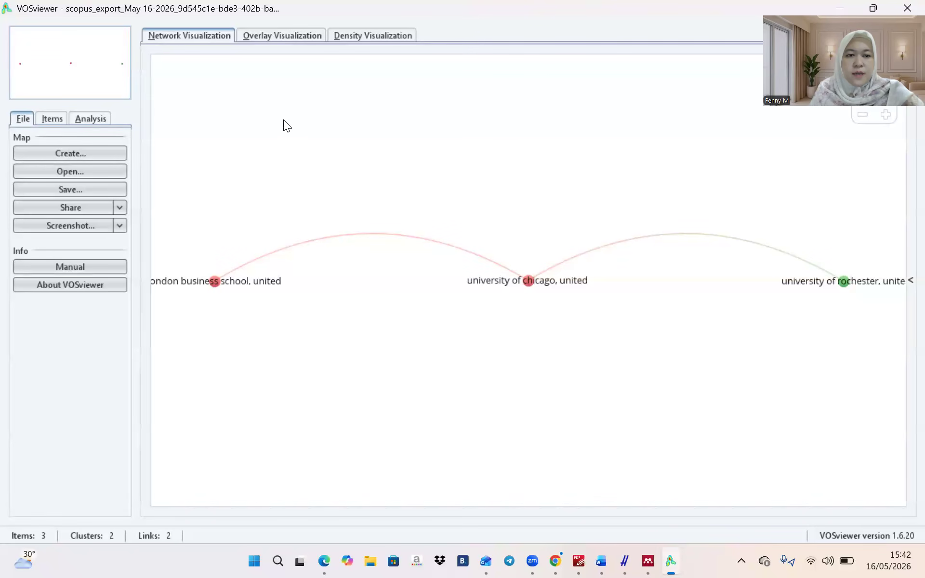
pyautogui.click(106, 152)
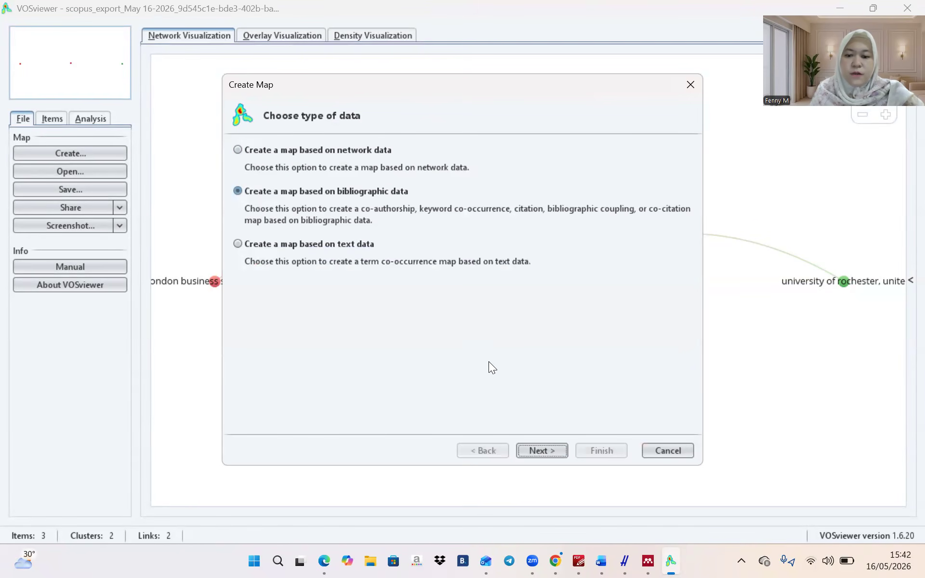
# Build a VOSviewer country co-authorship map from the Scopus file with default thresholds (39 of 79 countries)
pyautogui.click(526, 446)
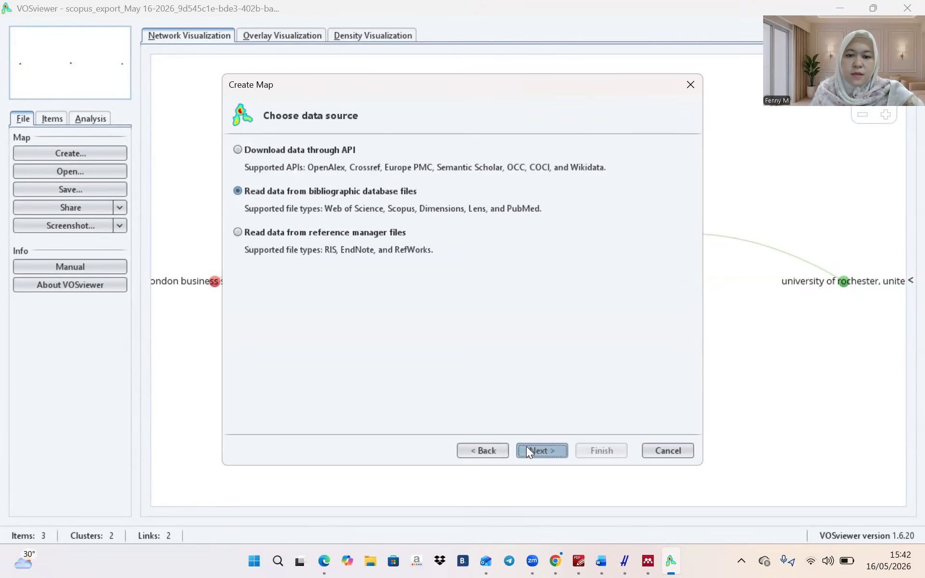
pyautogui.click(563, 452)
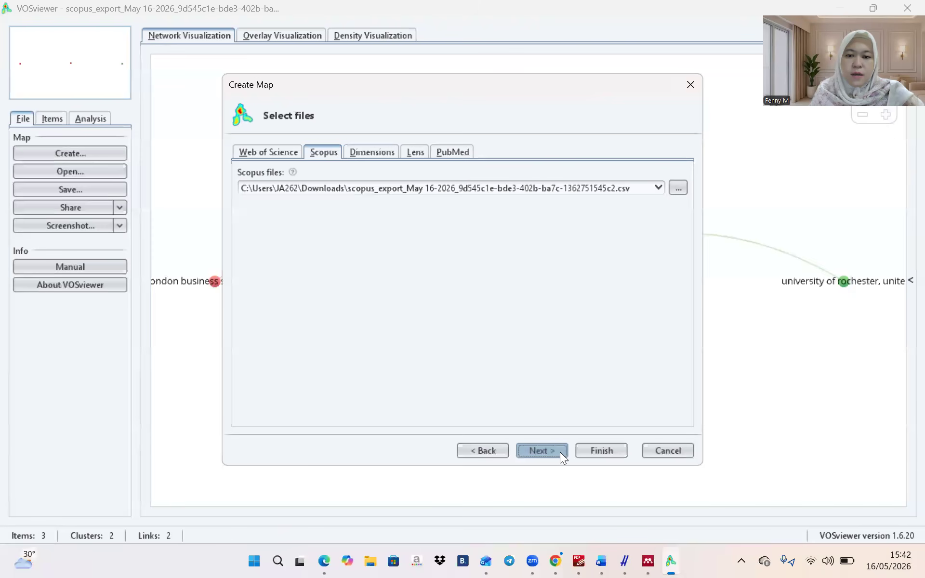
pyautogui.click(555, 451)
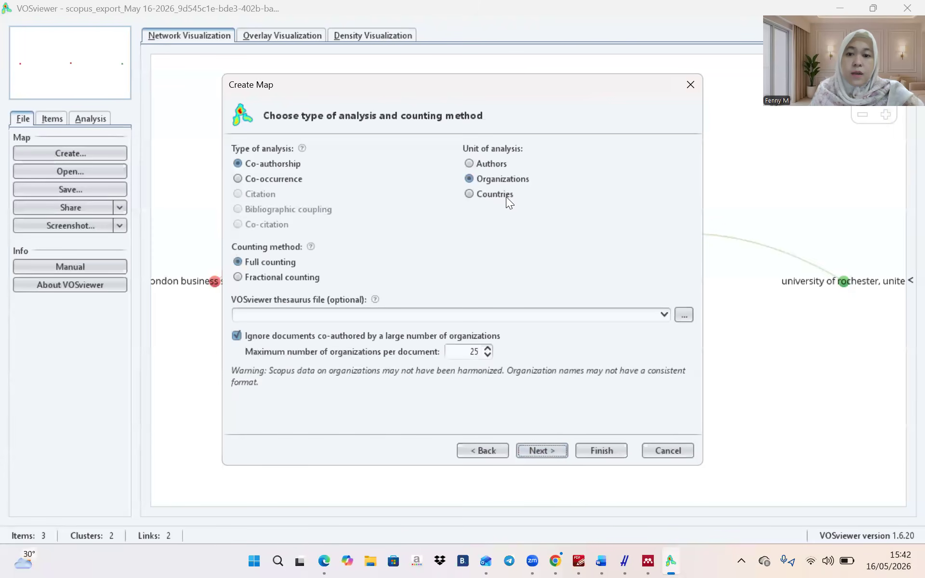
pyautogui.click(505, 194)
pyautogui.click(557, 452)
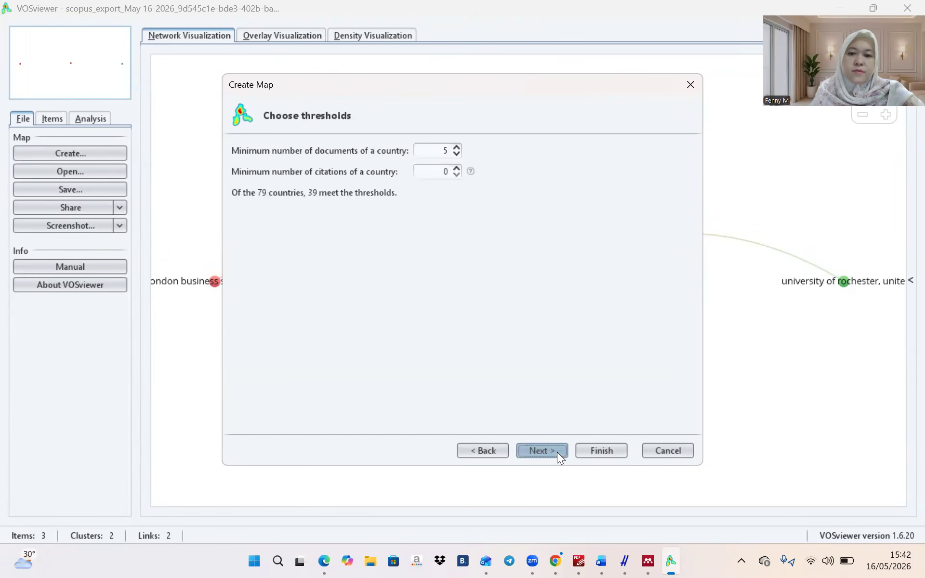
pyautogui.click(600, 448)
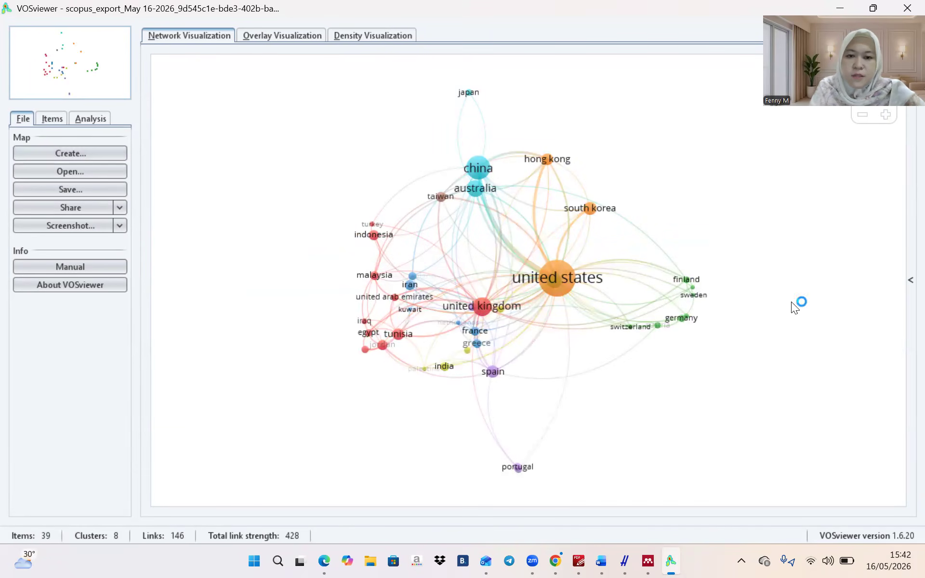
# Screenshot the full 39-country co-authorship network and bring the Word instructions document forward
pyautogui.press('super+shift+s')
pyautogui.moveTo(3, 1); pyautogui.dragTo(884, 479)
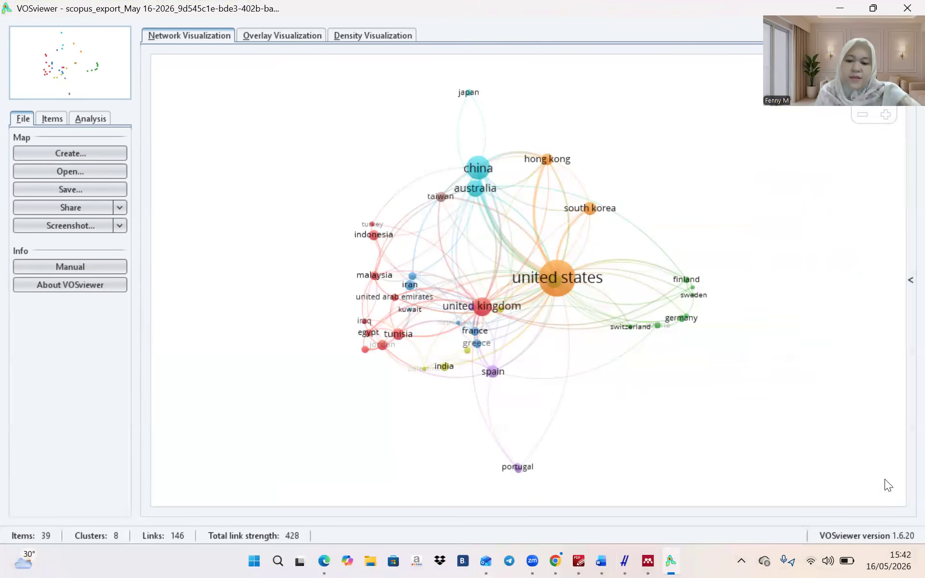
pyautogui.click(600, 560)
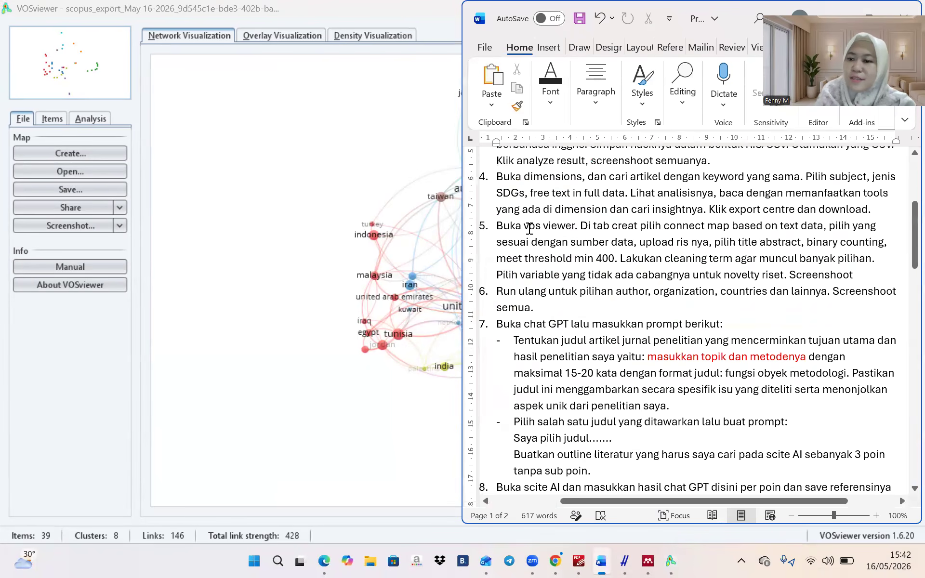
# Copy the step 7 title-request prompt from the Word instructions and return to the VOSviewer map
pyautogui.scroll(-2, 529, 228)
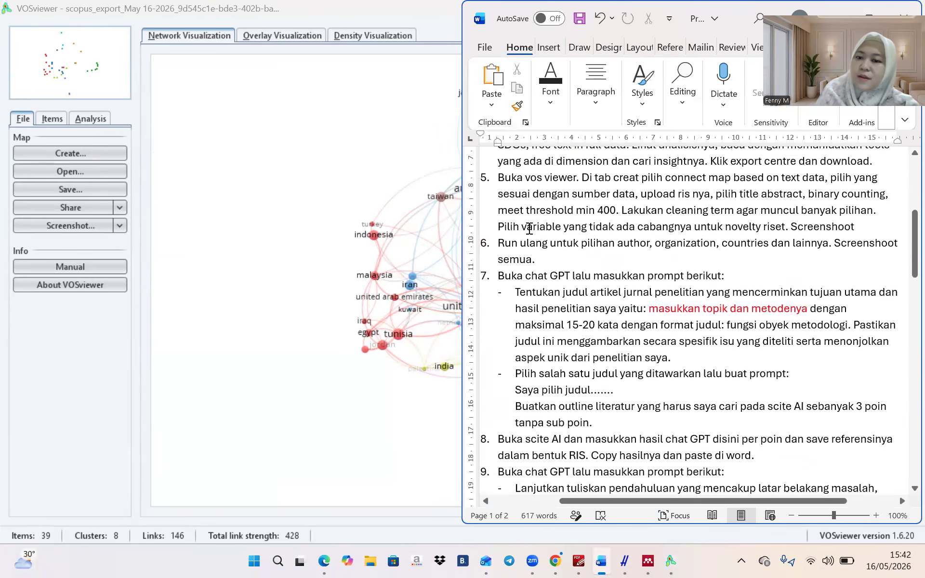
pyautogui.scroll(-3, 529, 228)
pyautogui.scroll(-3, 529, 228)
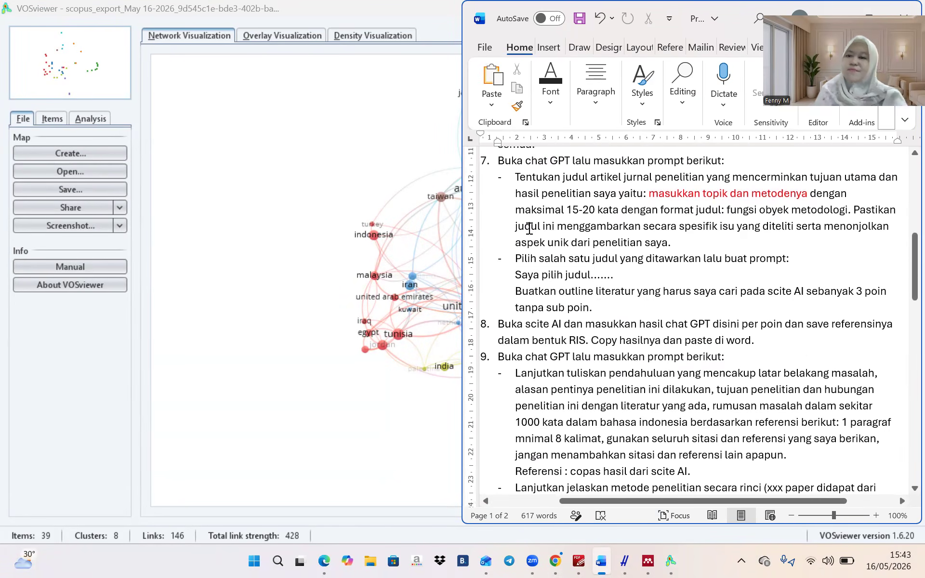
pyautogui.moveTo(516, 176); pyautogui.dragTo(744, 239)
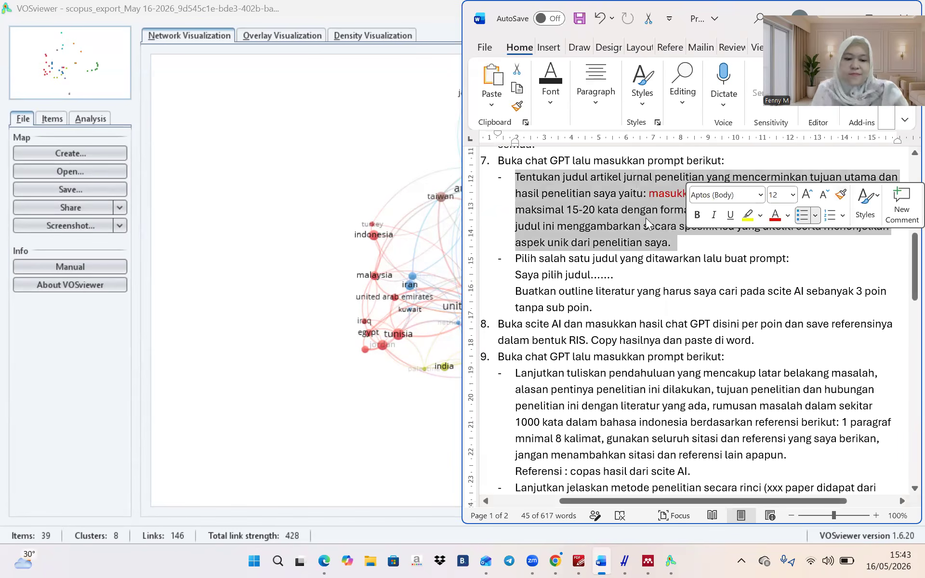
pyautogui.click(326, 190)
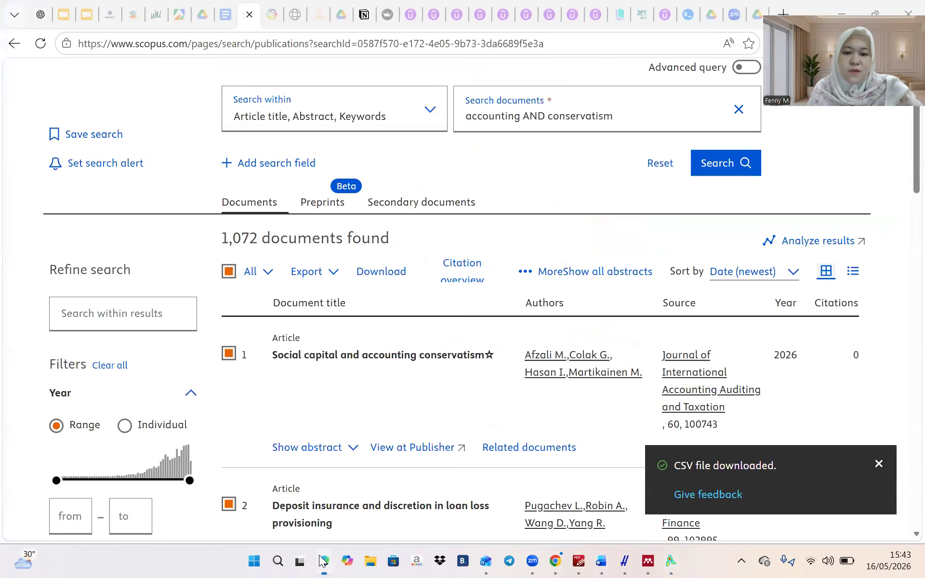
# Replace the ChatGPT draft with the copied title-request prompt, removing its leading dash
pyautogui.click(323, 561)
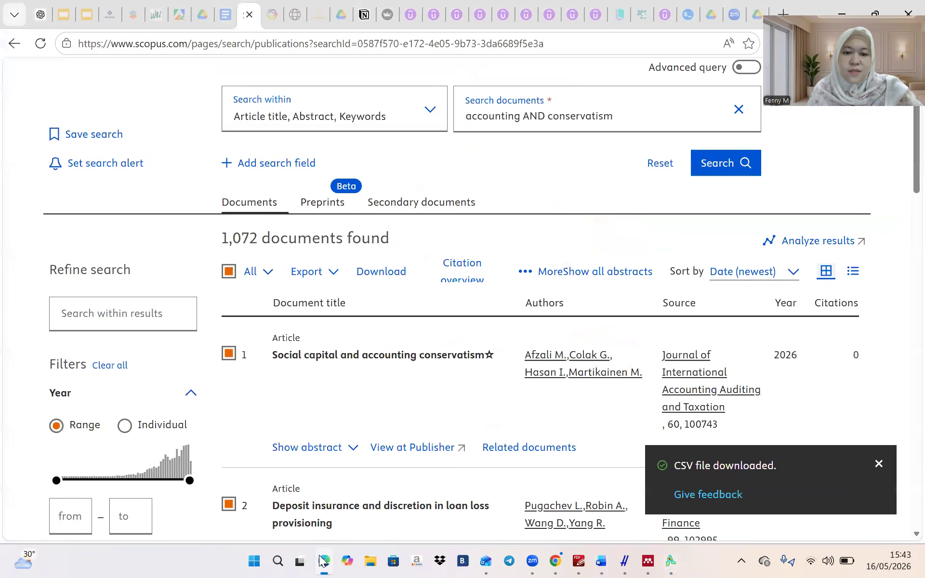
pyautogui.click(42, 19)
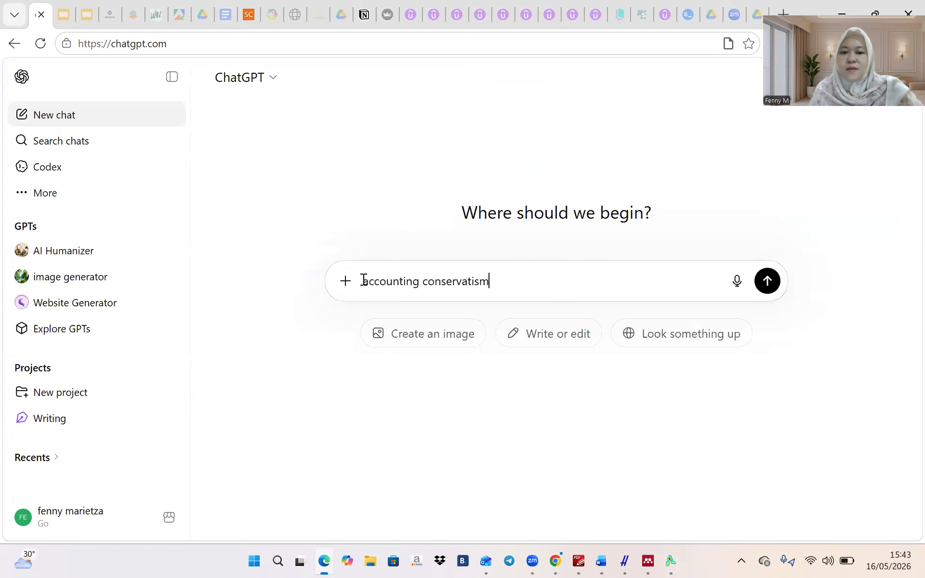
pyautogui.hotkey('ctrl', 'a')
pyautogui.write('-  Tentukan judul artikel jurnal penelitian yang mencerminkan tujuan utama dan hasil penelitian saya yaitu: masukkan topik dan metodenya dengan maksimal 15-20 kata dengan format judul: fungsi obyek metodologi. Pastikan judul ini menggambarkan secara spesifik isu yang diteliti serta menonjolkan aspek unik dari penelitian saya.')
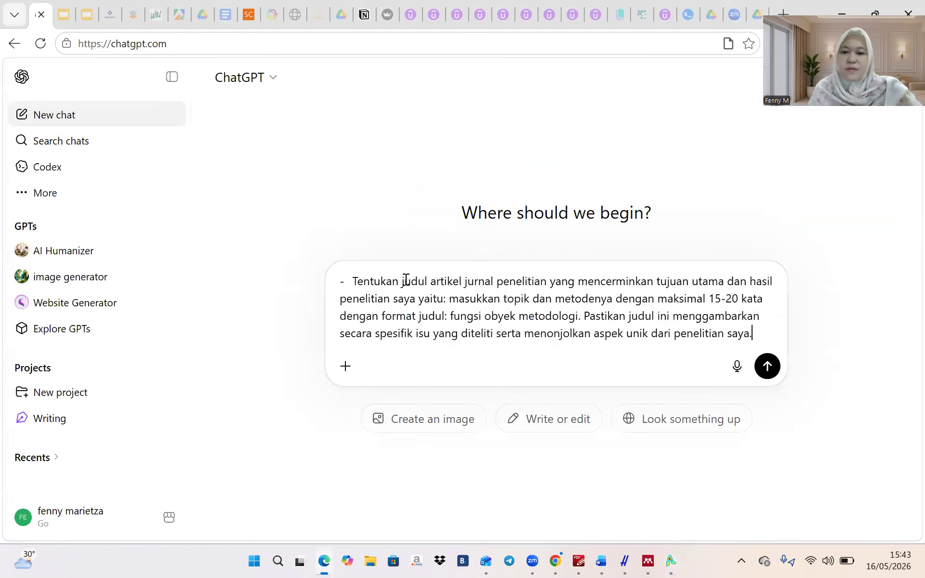
pyautogui.click(355, 283)
pyautogui.press('BackSpace')
pyautogui.press('BackSpace')
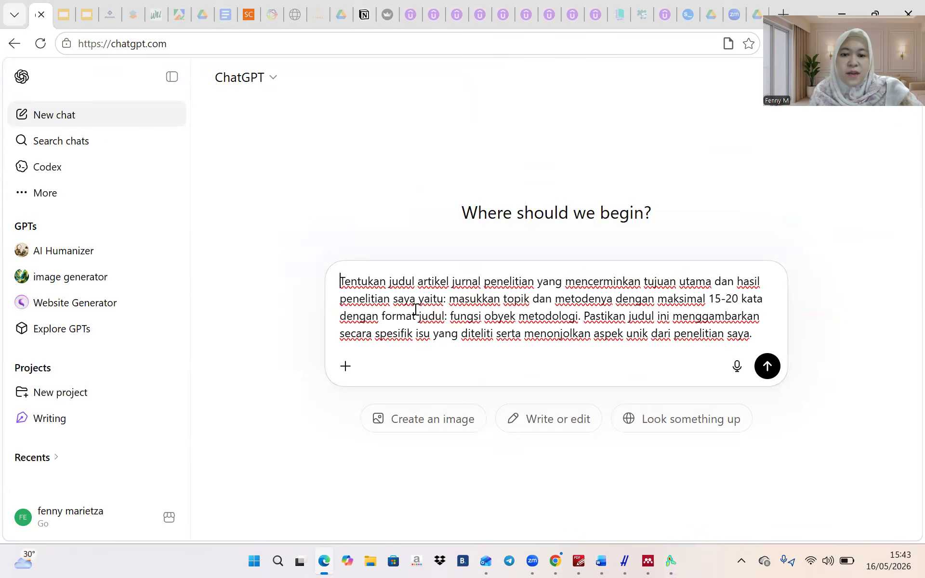
# Fill the topic with 'Accounting conservatism' and the method with 'bibliometrik', then send the prompt
pyautogui.moveTo(448, 300); pyautogui.dragTo(500, 303)
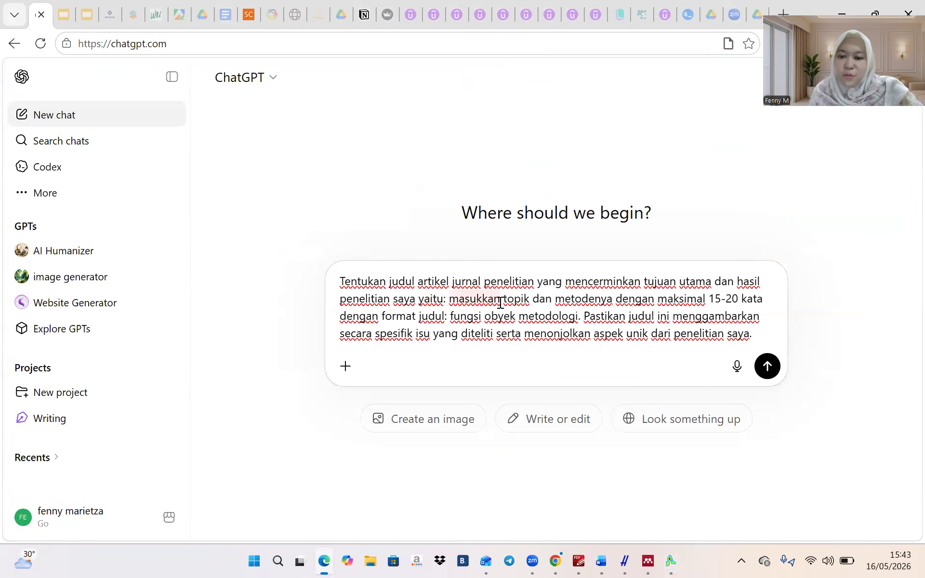
pyautogui.keyDown('shift'); pyautogui.click(531, 300); pyautogui.keyUp('shift')
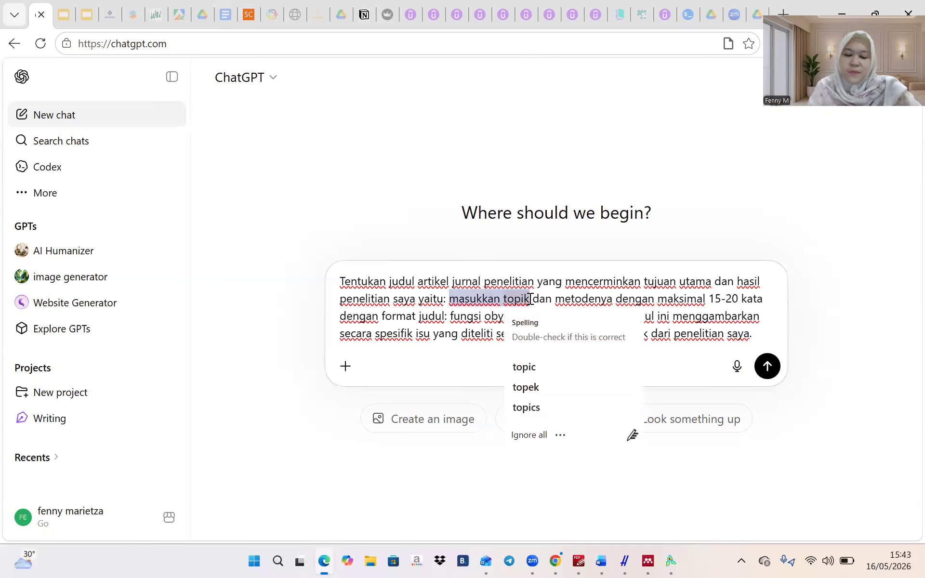
pyautogui.write('Accou')
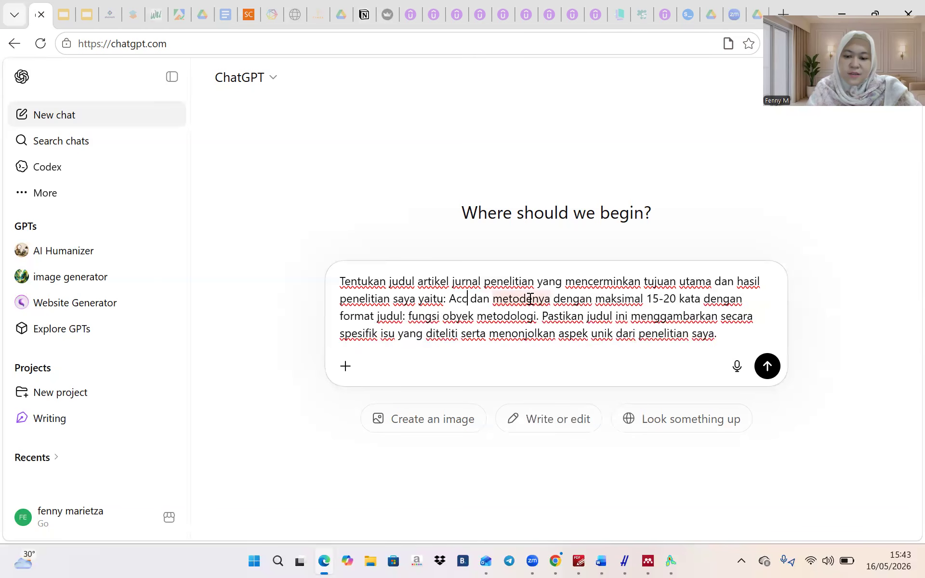
pyautogui.write('nting cons')
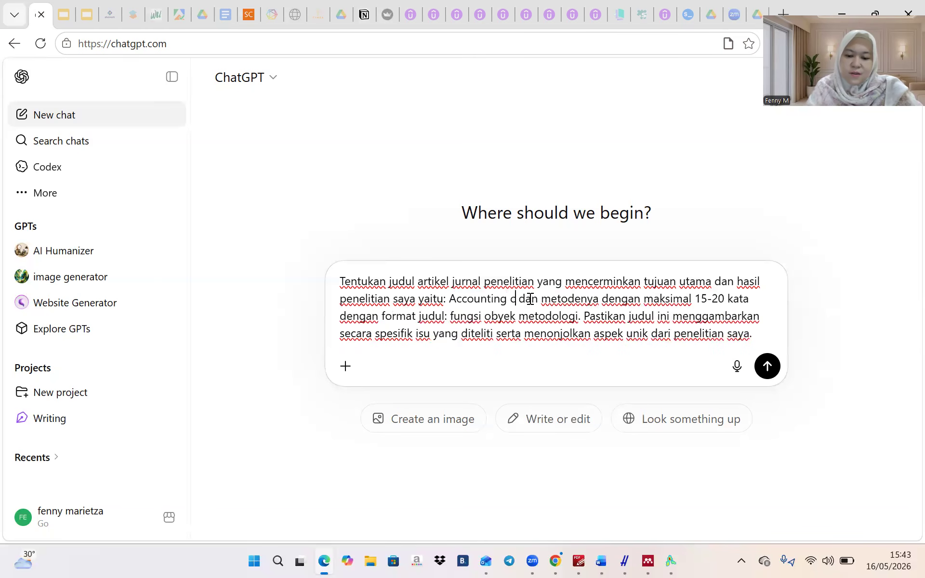
pyautogui.write('ervatism')
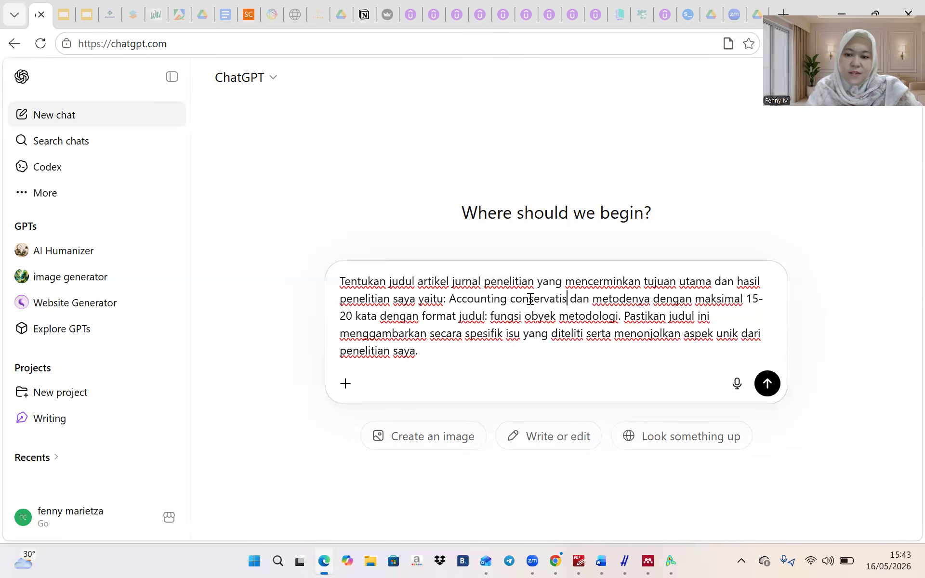
pyautogui.press('Right')
pyautogui.press('Right')
pyautogui.press('Right')
pyautogui.press('Right')
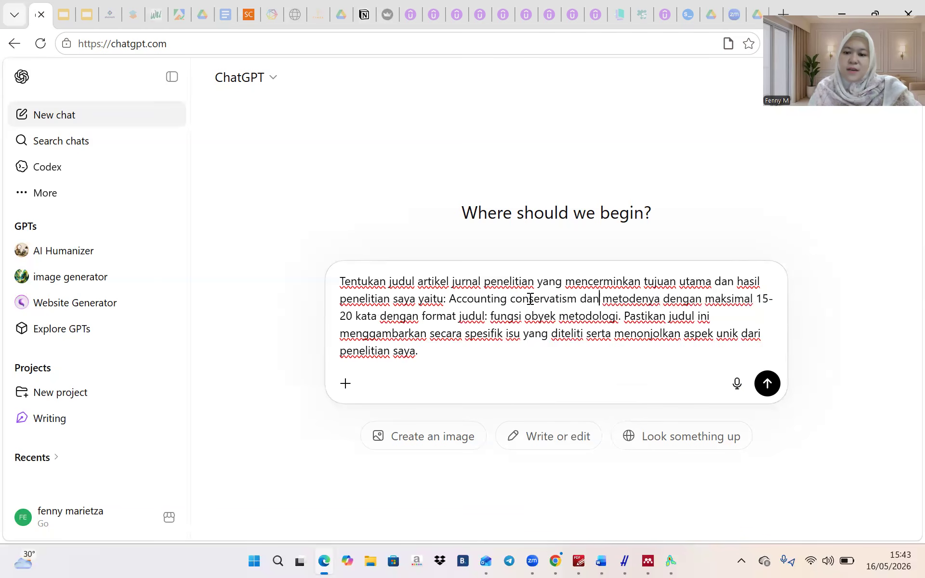
pyautogui.press('Right')
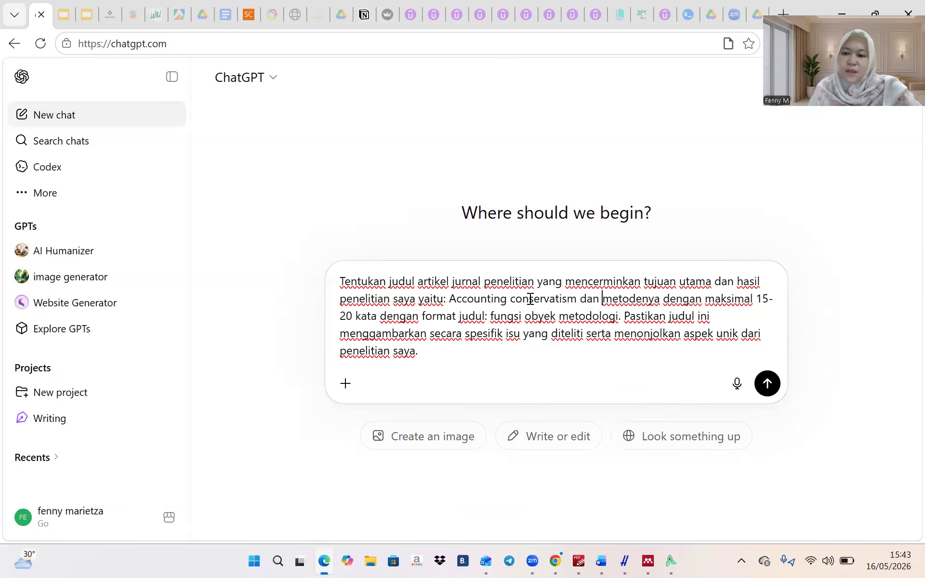
pyautogui.click(654, 300)
pyautogui.press('Right')
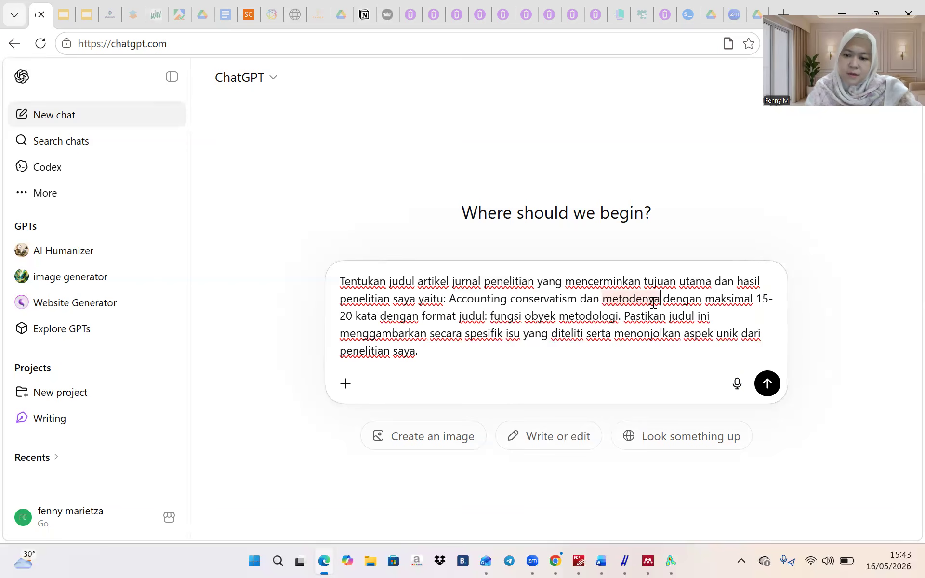
pyautogui.write('bibliometric')
pyautogui.press('BackSpace')
pyautogui.write('k')
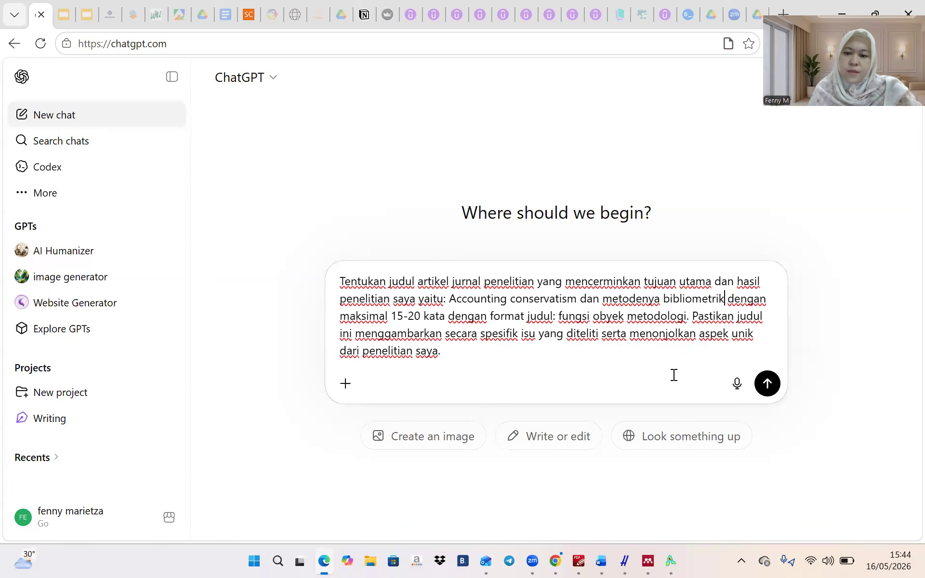
pyautogui.click(767, 384)
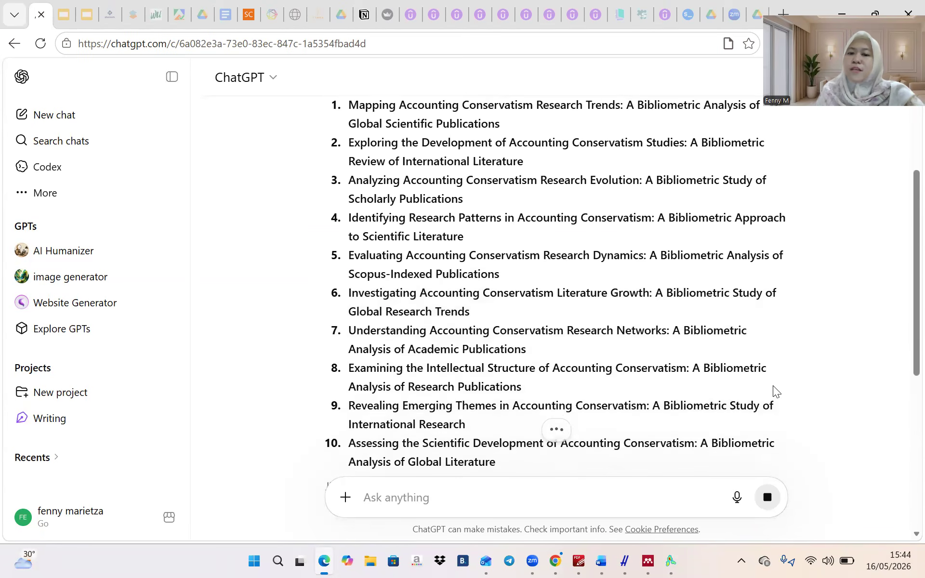
# Copy ChatGPT's second suggested title, on exploring the development of accounting conservatism studies
pyautogui.scroll(3, 772, 386)
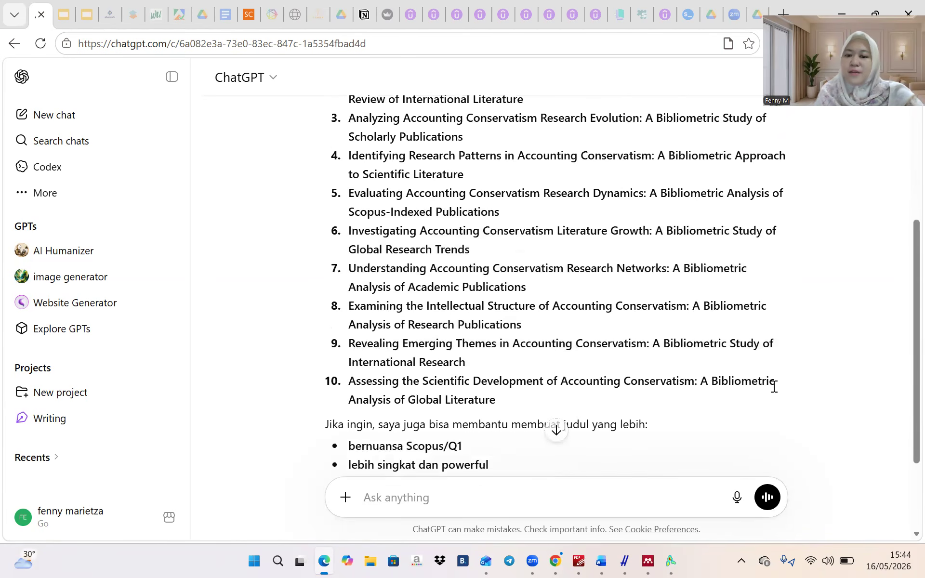
pyautogui.scroll(2, 773, 386)
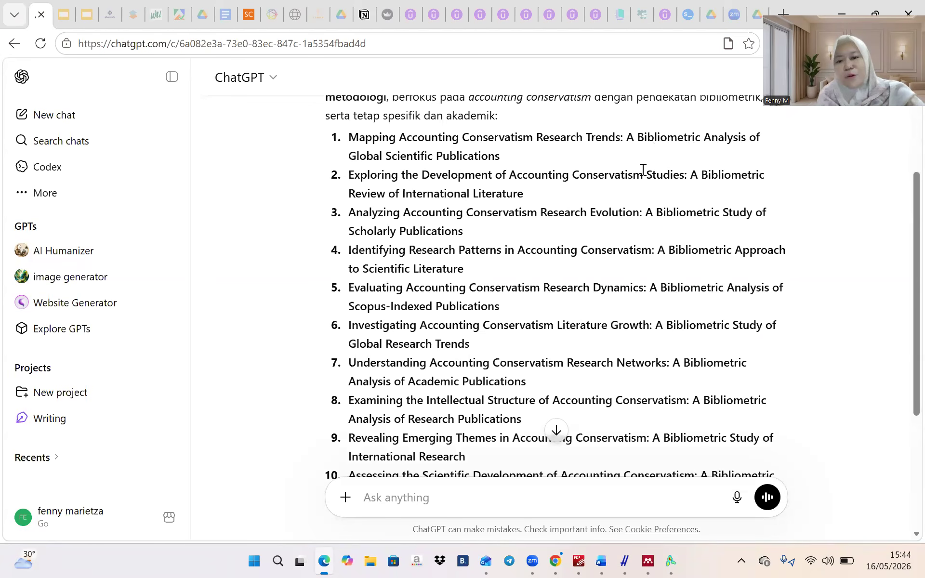
pyautogui.scroll(-1, 590, 208)
pyautogui.scroll(-1, 589, 206)
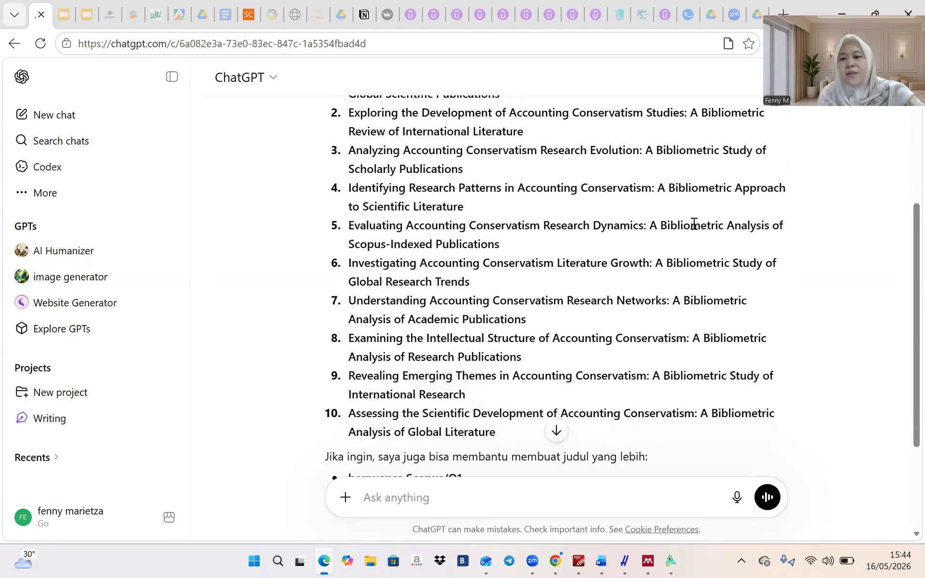
pyautogui.scroll(-1, 694, 224)
pyautogui.scroll(1, 694, 224)
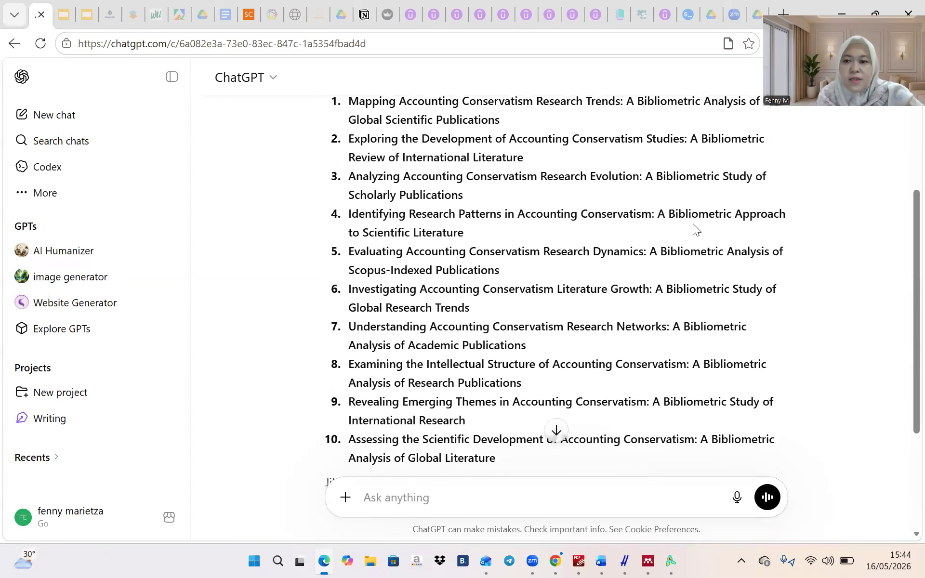
pyautogui.scroll(1, 693, 224)
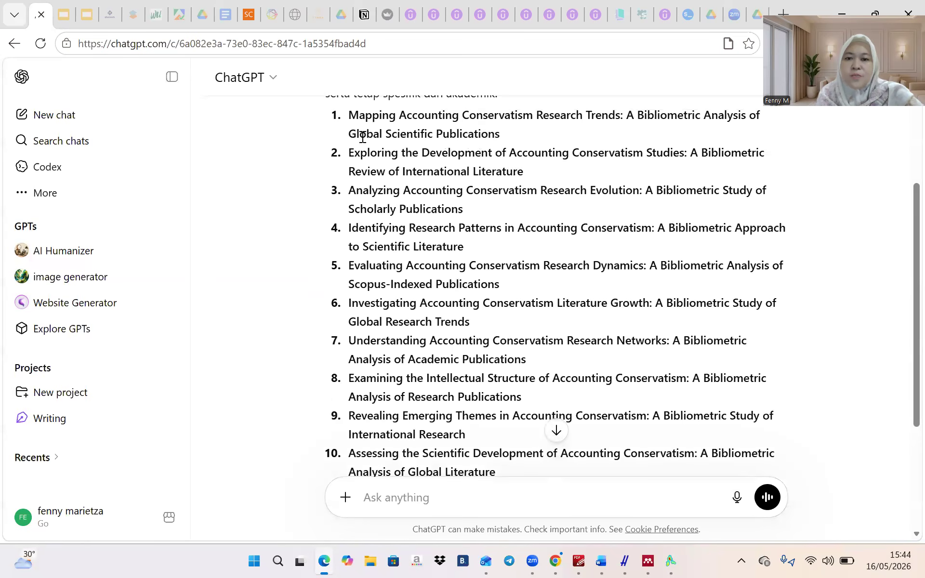
pyautogui.moveTo(348, 153); pyautogui.dragTo(519, 171)
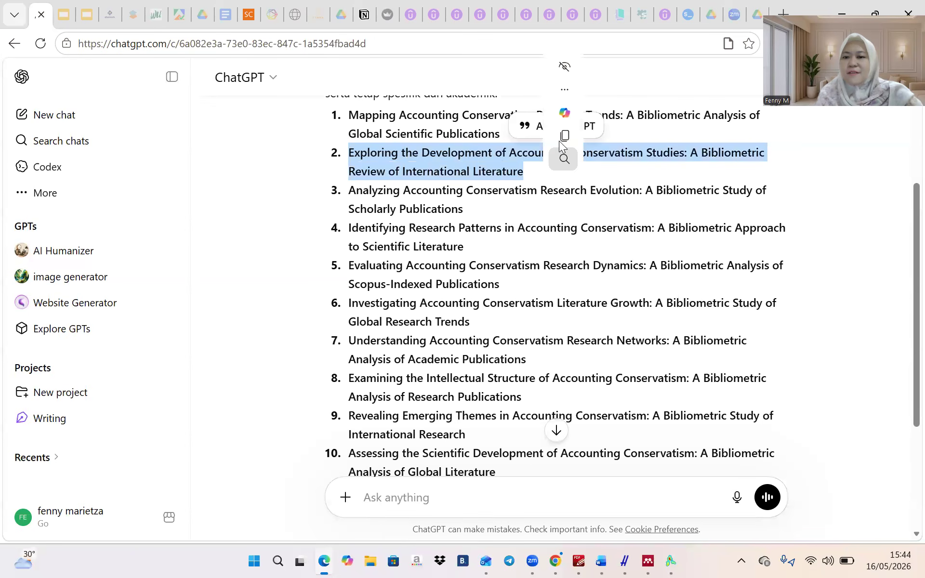
pyautogui.click(560, 137)
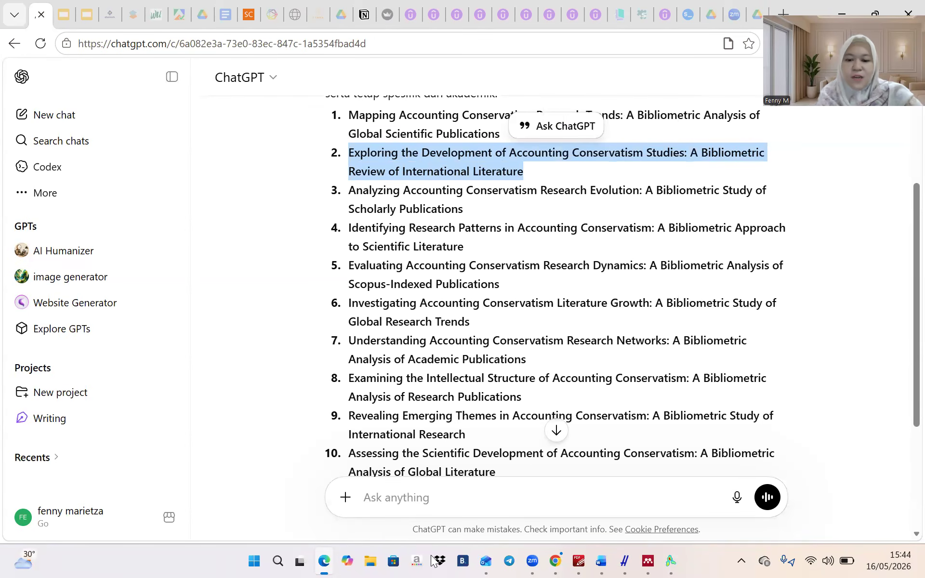
pyautogui.click(278, 561)
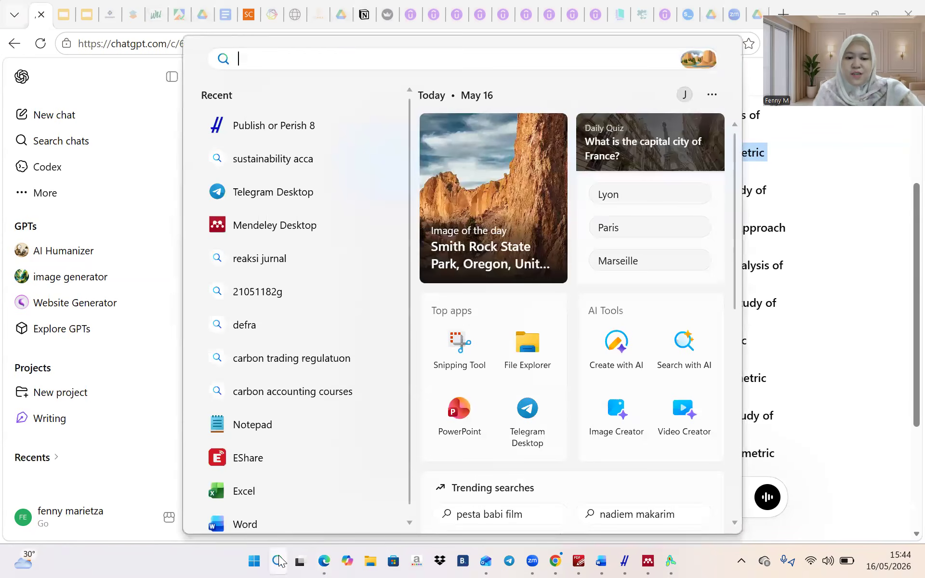
# Paste the chosen title into a new blank Word document
pyautogui.write('word')
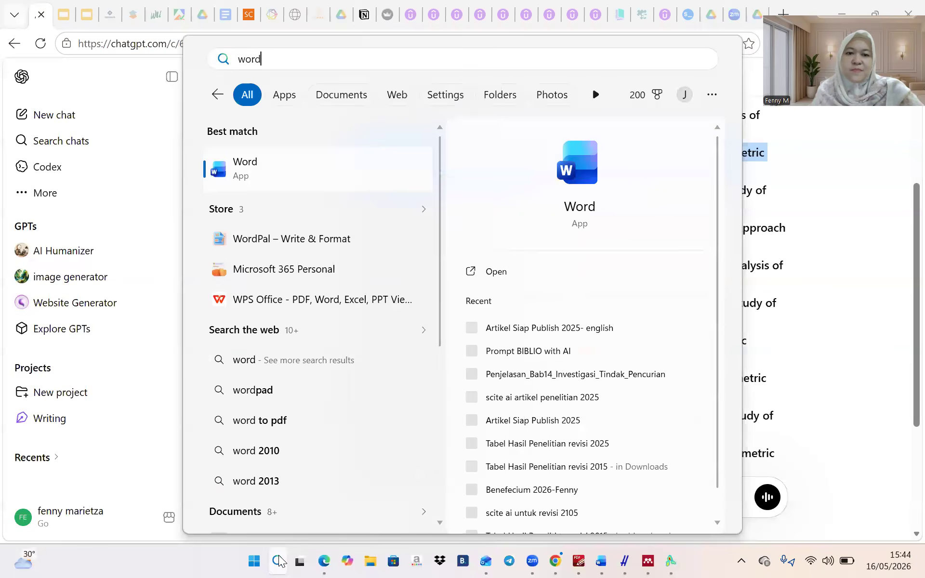
pyautogui.click(497, 278)
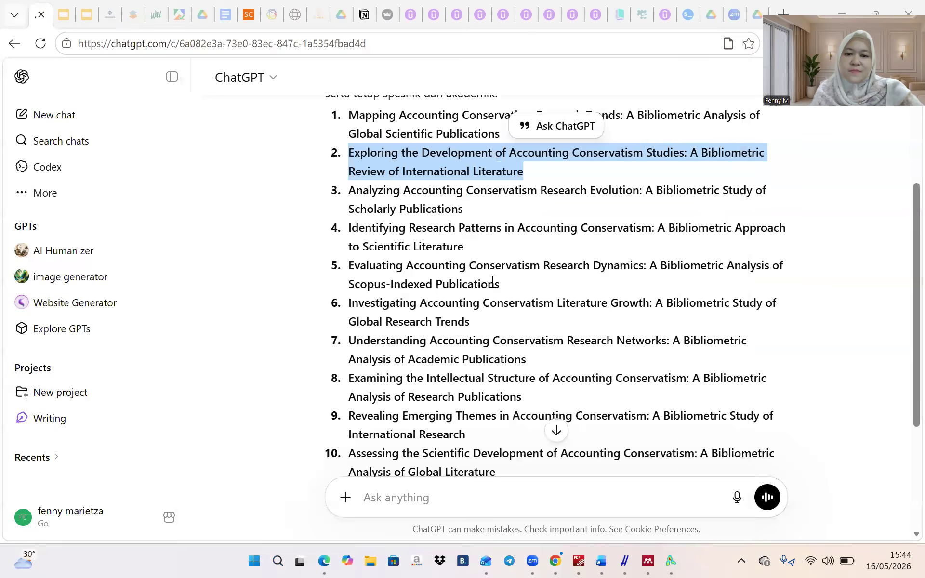
pyautogui.click(157, 126)
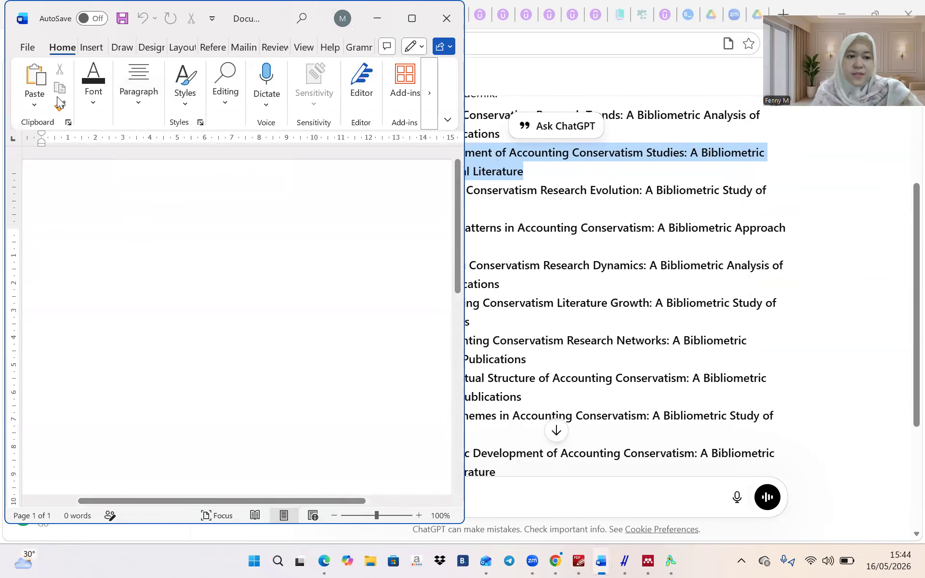
pyautogui.click(37, 79)
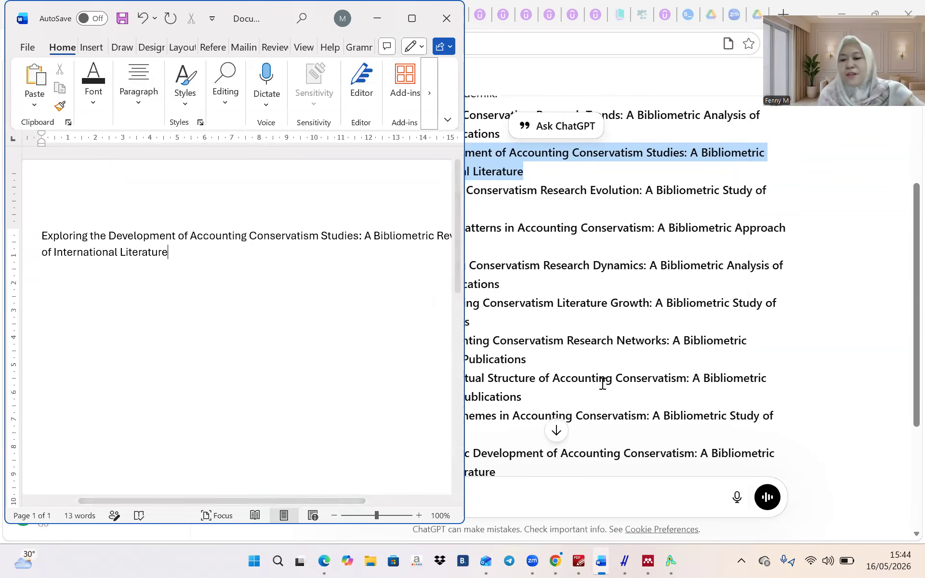
# Copy the 'Saya pilih judul' outline prompt from the prompt guide and return to ChatGPT
pyautogui.click(602, 559)
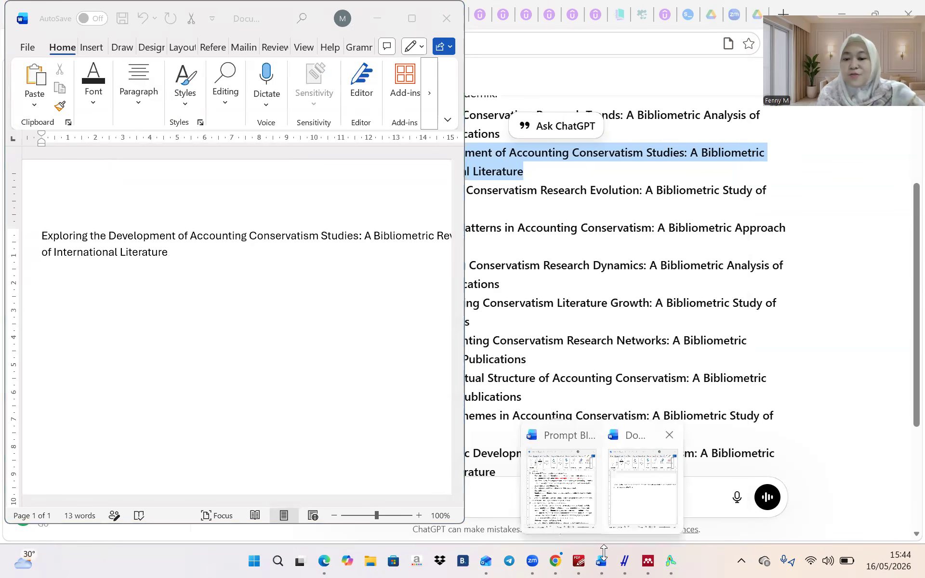
pyautogui.click(562, 487)
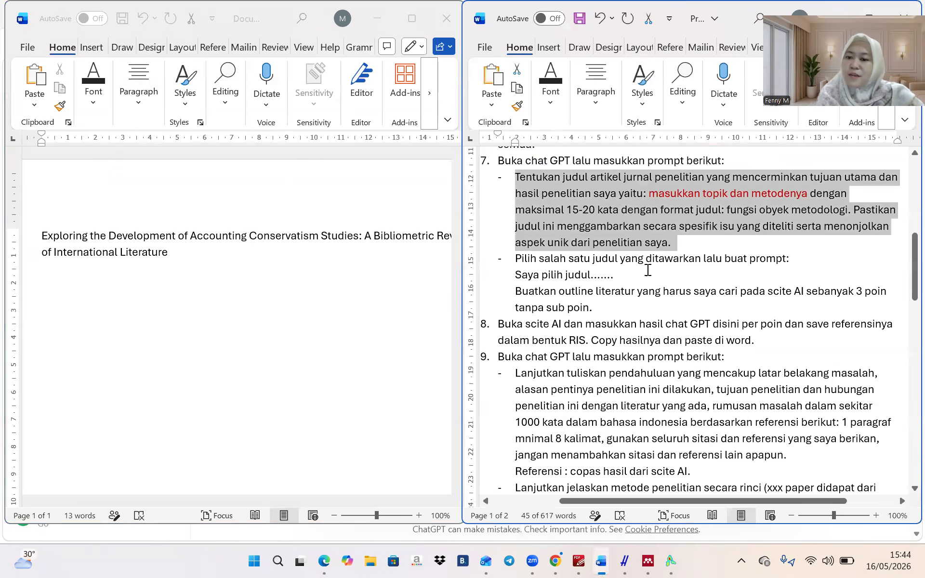
pyautogui.click(516, 275)
pyautogui.moveTo(516, 275); pyautogui.dragTo(598, 309)
pyautogui.hotkey('ctrl', 'c')
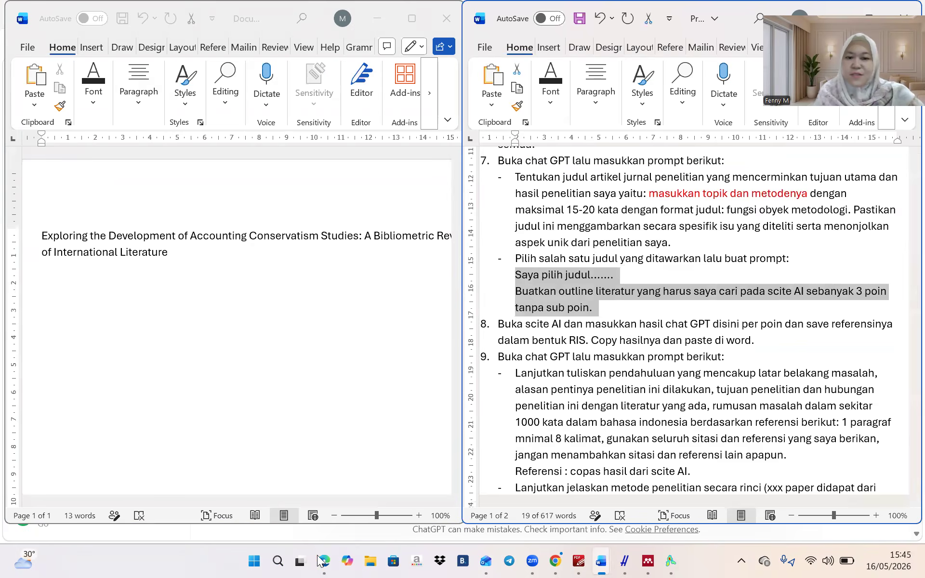
pyautogui.hotkey('alt', 'Tab')
# Paste the 'Saya pilih judul' outline prompt into ChatGPT and delete the placeholder dots
pyautogui.scroll(-3, 513, 348)
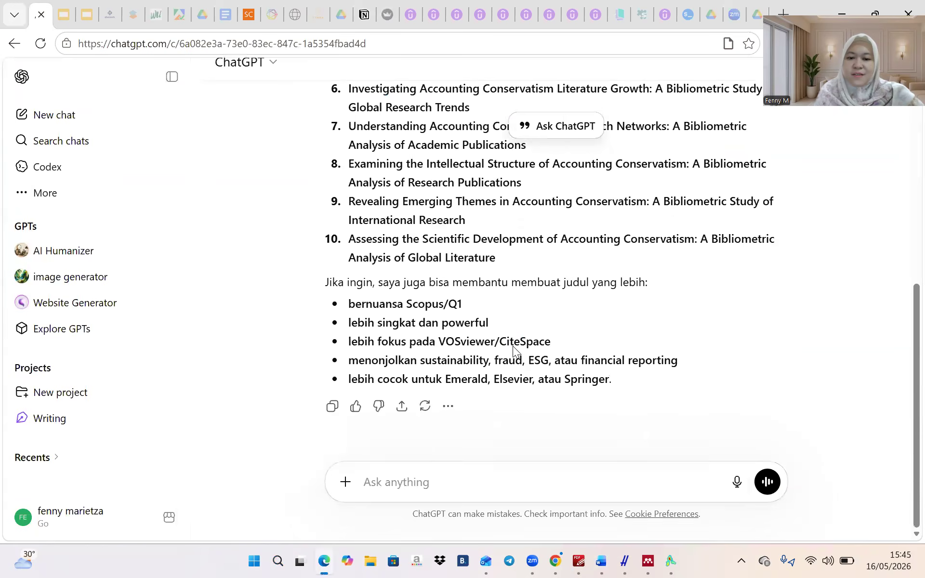
pyautogui.click(636, 443)
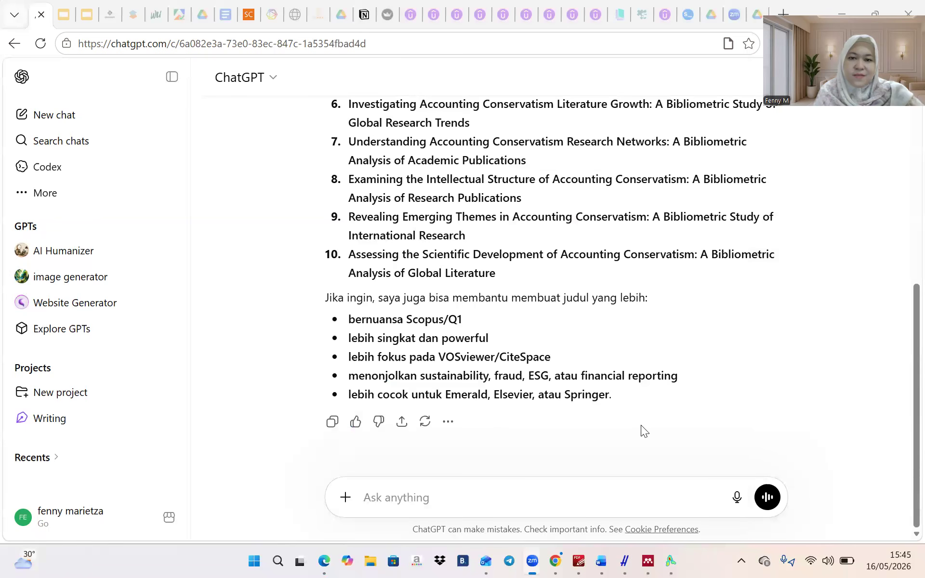
pyautogui.click(405, 492)
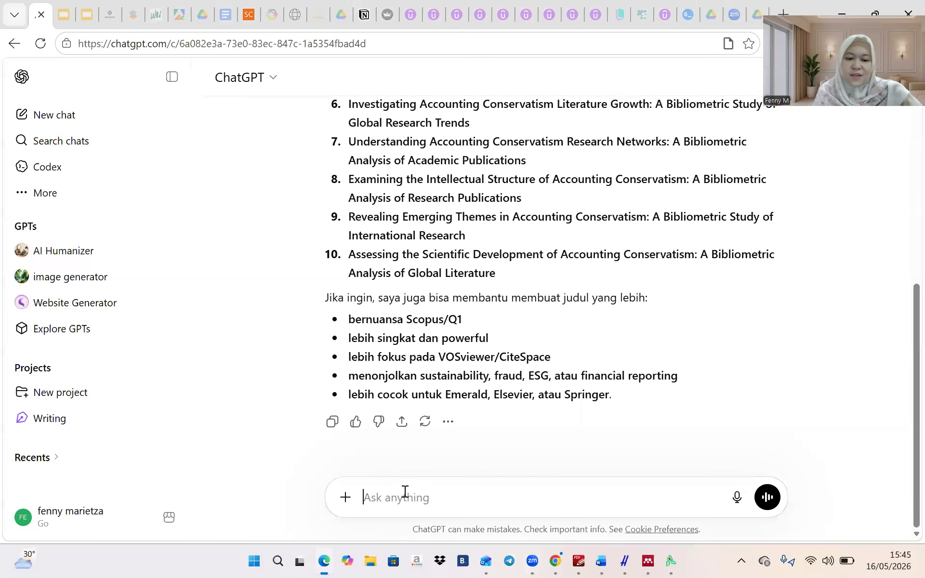
pyautogui.hotkey('ctrl', 'v')
pyautogui.click(448, 427)
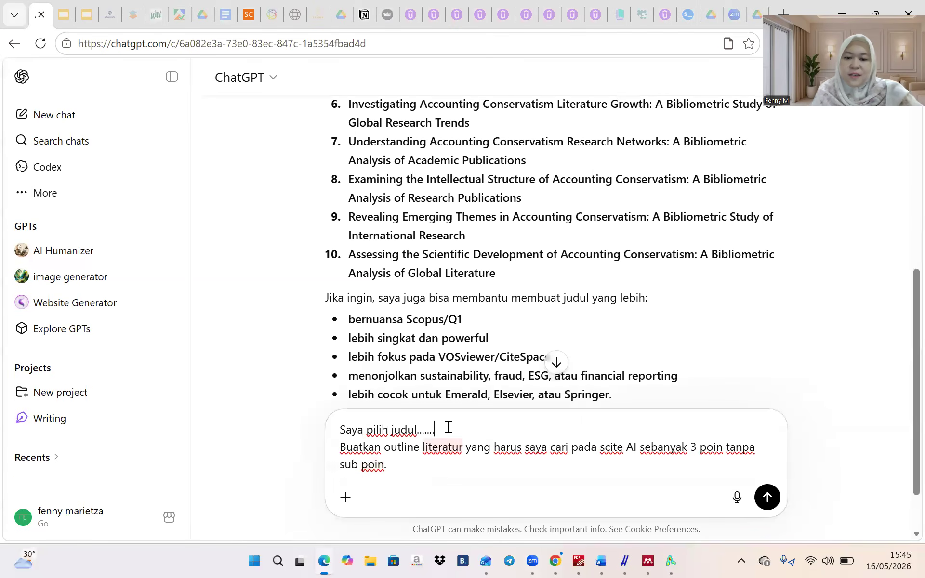
pyautogui.press('BackSpace')
pyautogui.press('BackSpace')
pyautogui.press('BackSpace')
pyautogui.press('BackSpace')
pyautogui.press('BackSpace')
pyautogui.press('BackSpace')
pyautogui.press('BackSpace')
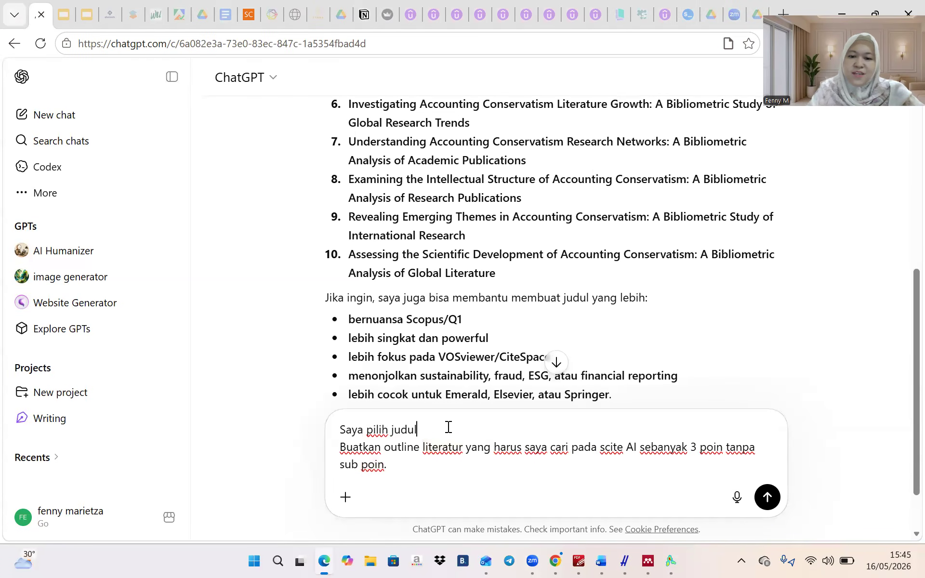
# Try inserting the second title into the message and clean up the duplicated text
pyautogui.scroll(5, 448, 428)
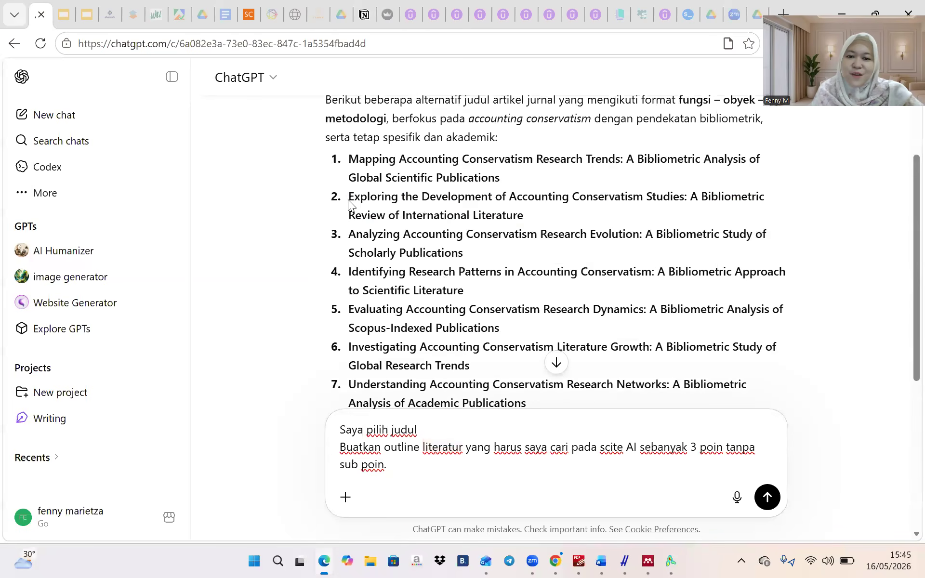
pyautogui.moveTo(351, 198); pyautogui.dragTo(548, 215)
pyautogui.click(548, 214)
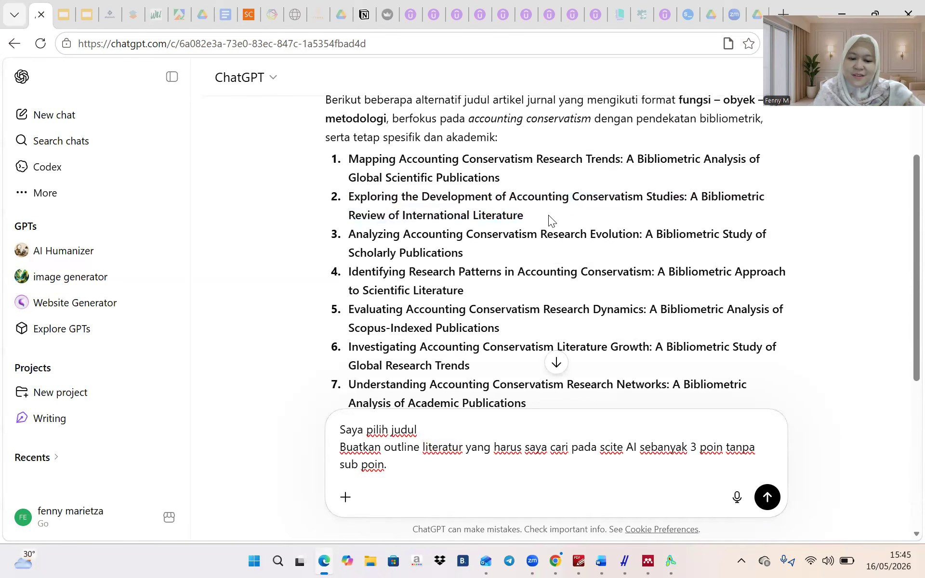
pyautogui.click(478, 430)
pyautogui.hotkey('ctrl', 'v')
pyautogui.click(341, 413)
pyautogui.press('BackSpace')
pyautogui.press('BackSpace')
pyautogui.press('BackSpace')
pyautogui.press('BackSpace')
pyautogui.press('BackSpace')
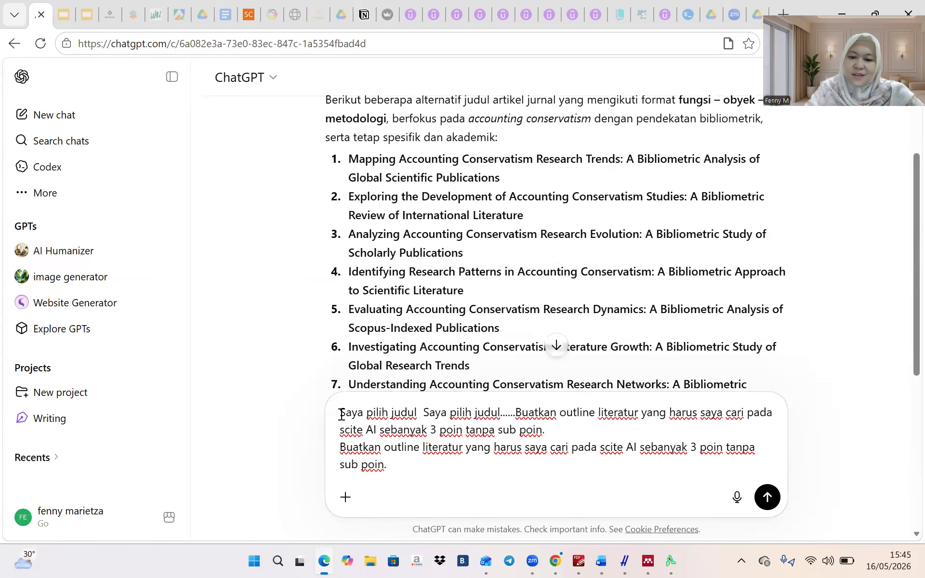
pyautogui.press('BackSpace')
pyautogui.press('BackSpace')
pyautogui.press('BackSpace')
pyautogui.press('BackSpace')
pyautogui.press('BackSpace')
pyautogui.press('BackSpace')
pyautogui.press('BackSpace')
pyautogui.press('BackSpace')
pyautogui.press('BackSpace')
pyautogui.press('BackSpace')
pyautogui.press('BackSpace')
pyautogui.press('BackSpace')
pyautogui.press('BackSpace')
pyautogui.press('BackSpace')
pyautogui.press('BackSpace')
pyautogui.press('BackSpace')
pyautogui.press('BackSpace')
pyautogui.press('BackSpace')
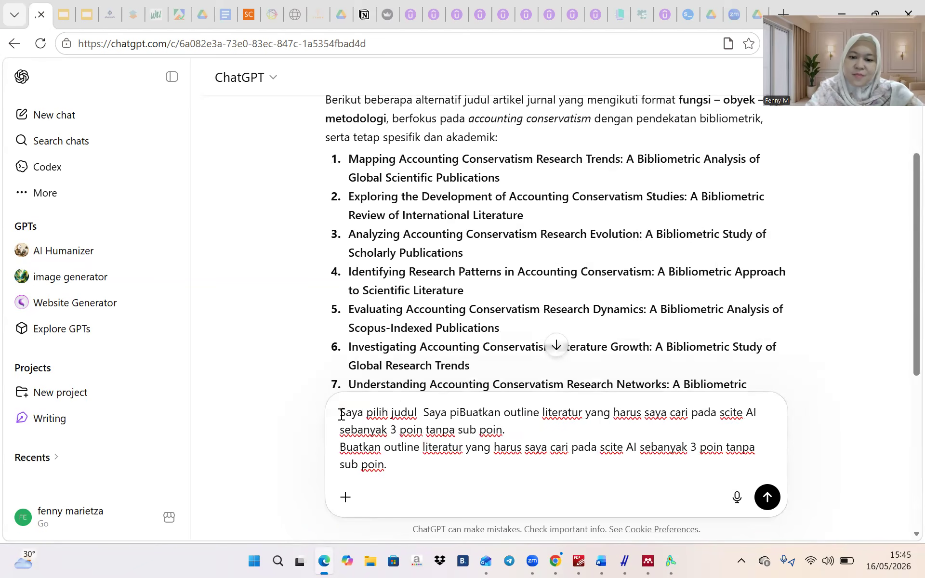
pyautogui.press('BackSpace')
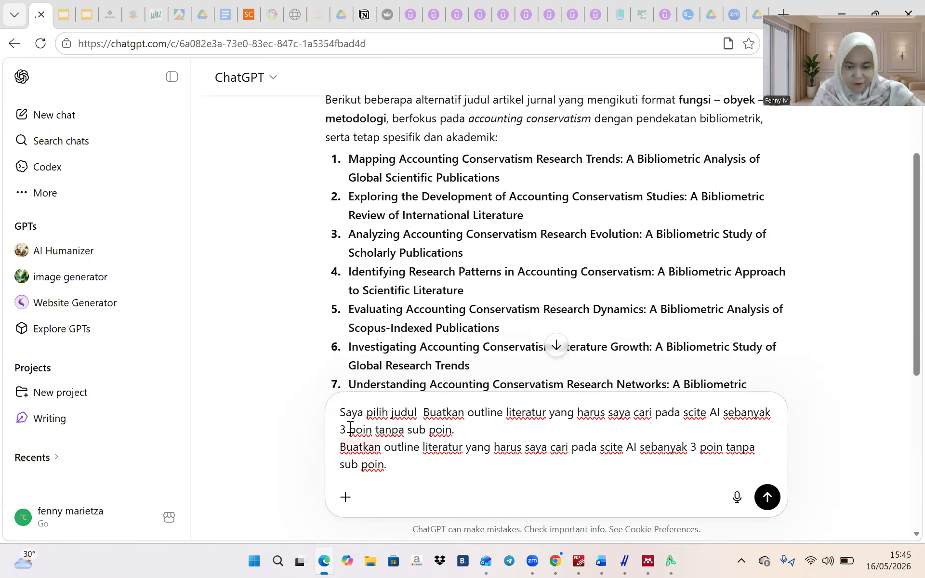
# Restore the clean prompt, insert the second title after 'Saya pilih judul', and send it
pyautogui.hotkey('ctrl', 'a')
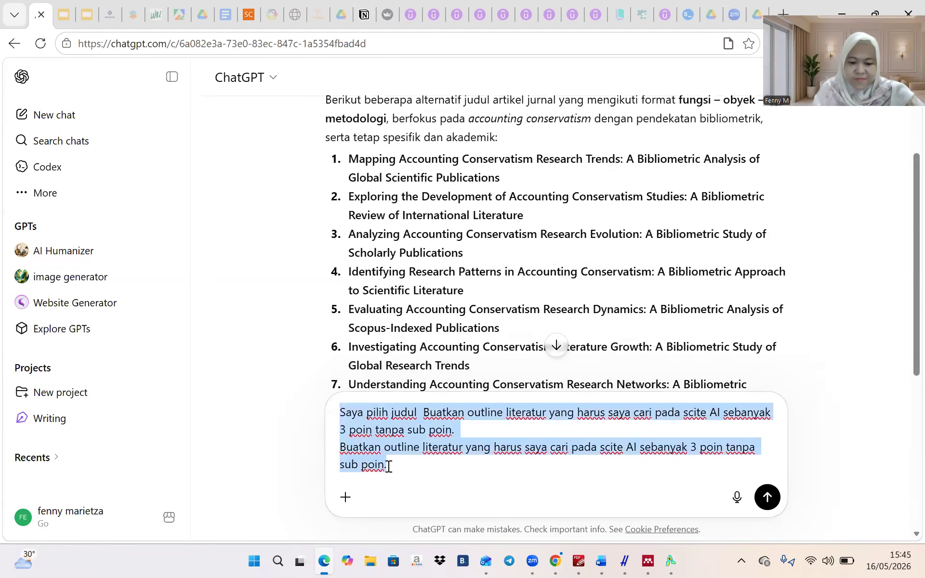
pyautogui.hotkey('ctrl', 'v')
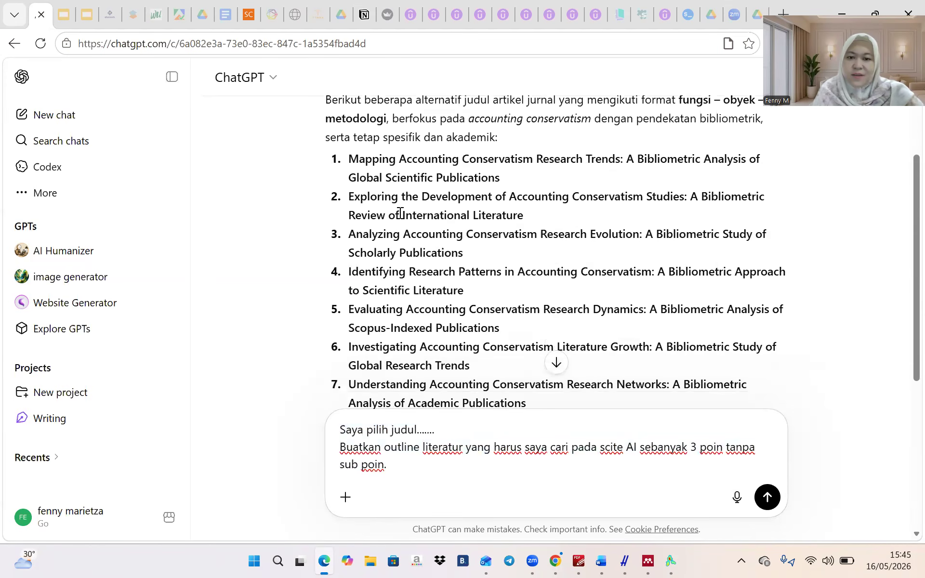
pyautogui.moveTo(348, 197); pyautogui.dragTo(541, 213)
pyautogui.hotkey('ctrl', 'c')
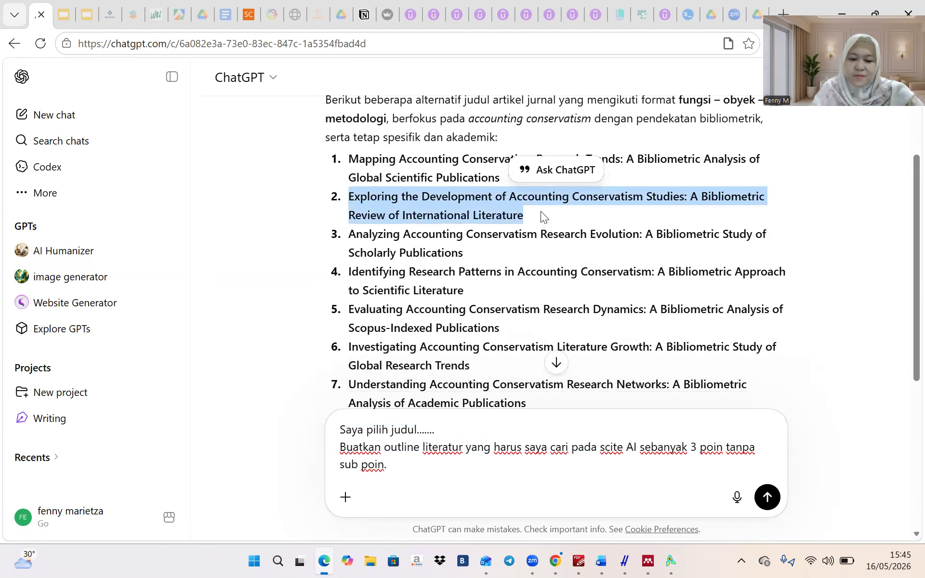
pyautogui.click(449, 424)
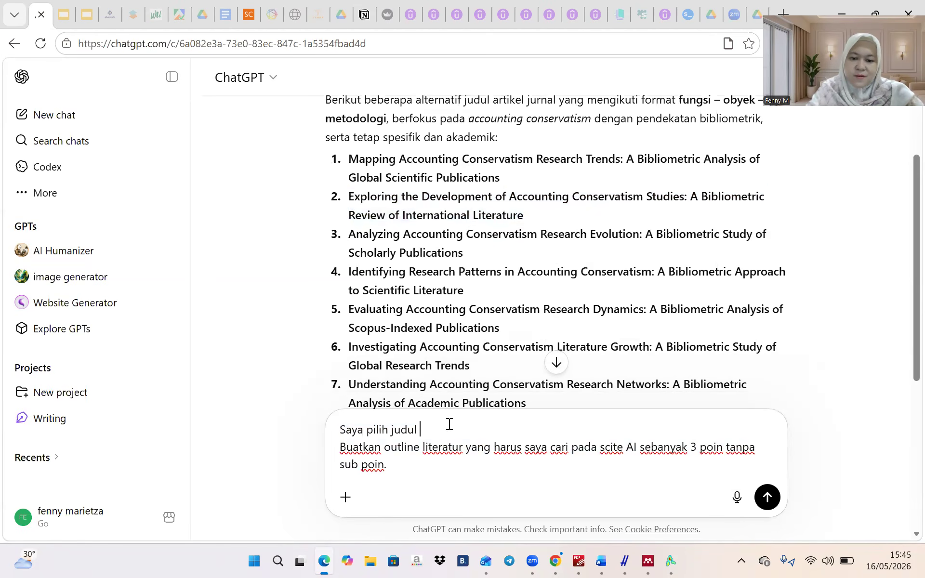
pyautogui.hotkey('ctrl', 'v')
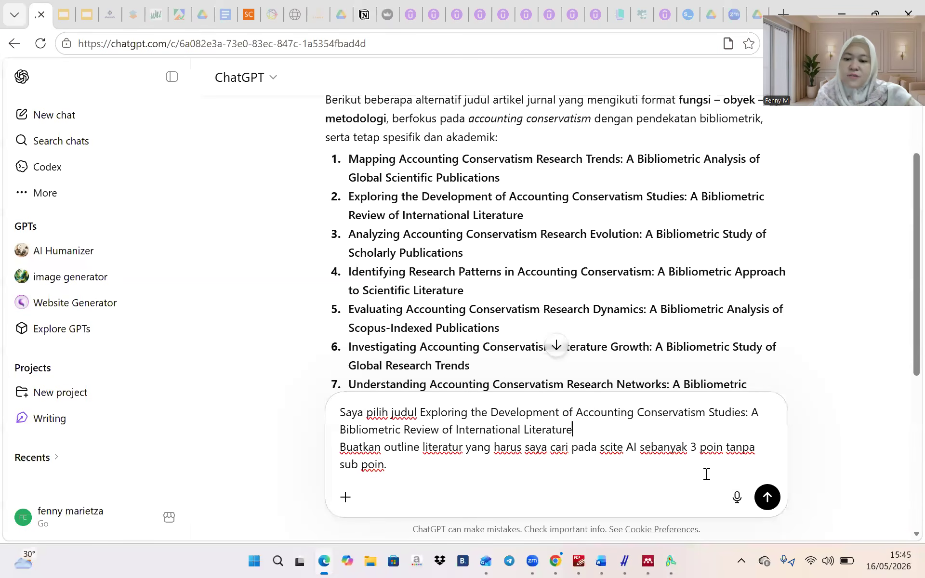
pyautogui.click(766, 498)
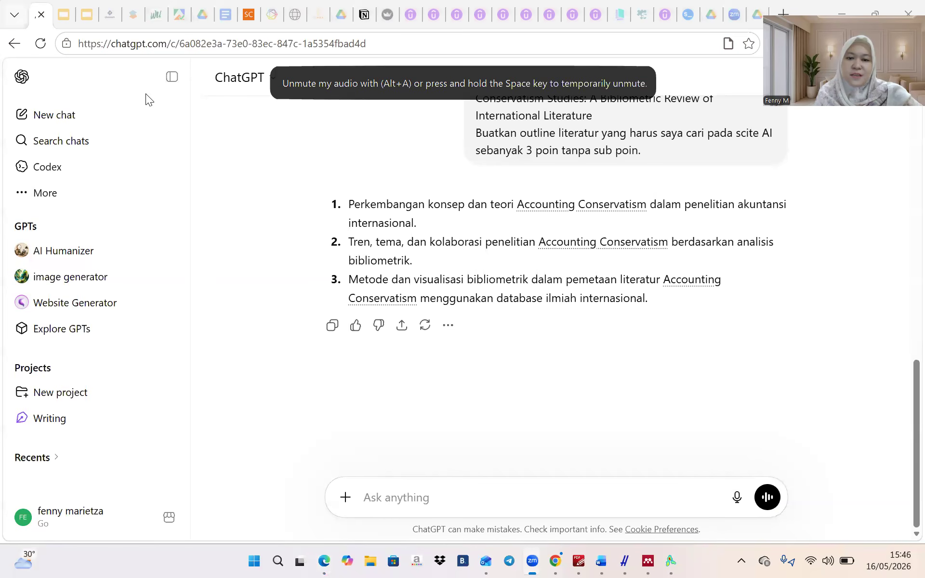
# Select ChatGPT's first outline point on accounting conservatism concepts and theory development
pyautogui.click(358, 208)
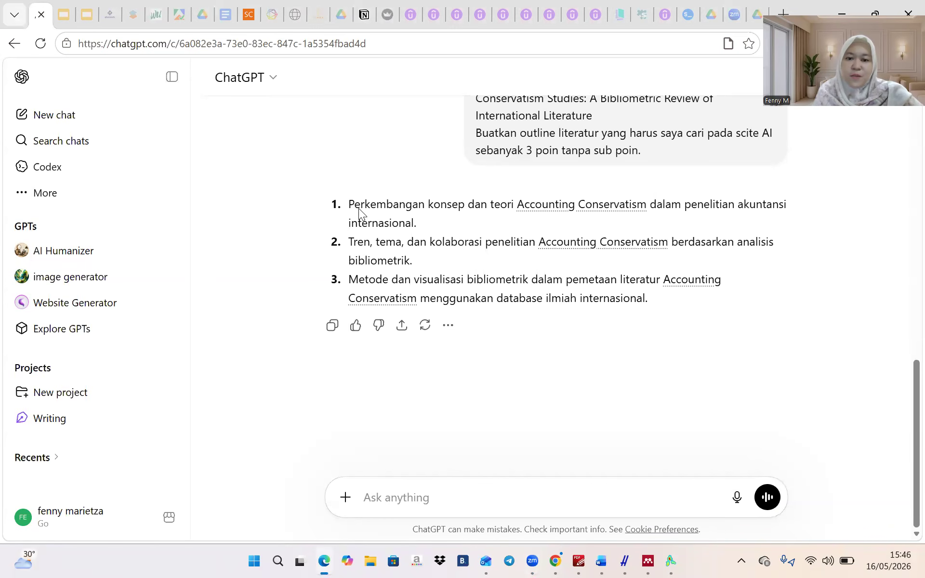
pyautogui.moveTo(349, 205); pyautogui.dragTo(423, 223)
pyautogui.hotkey('ctrl', 'c')
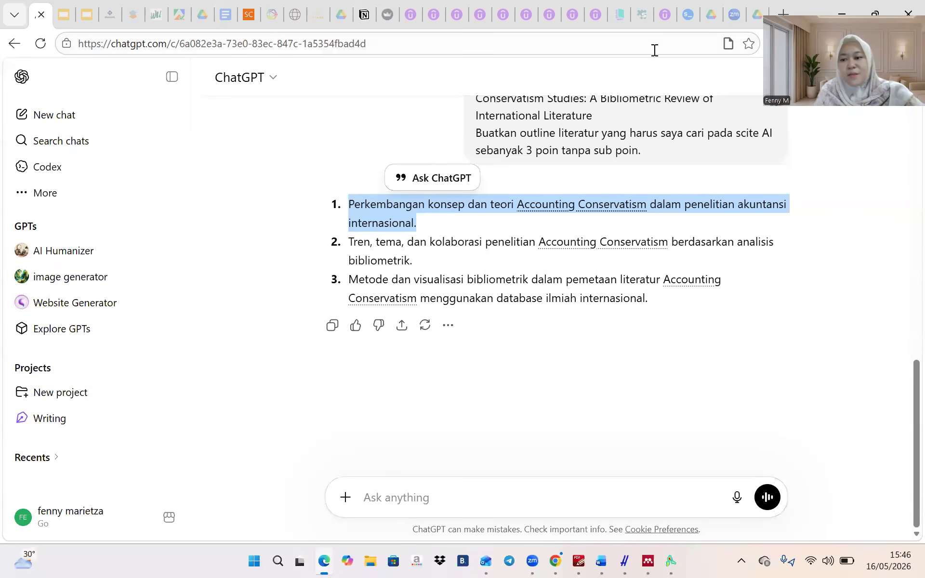
pyautogui.click(689, 16)
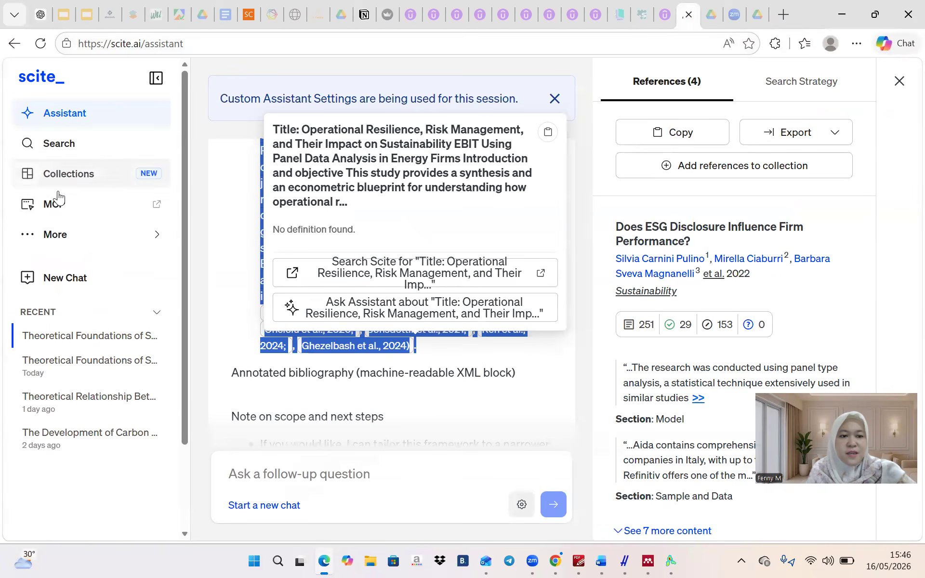
# Start a new scite.ai Assistant chat and paste the first outline point as the question
pyautogui.click(63, 276)
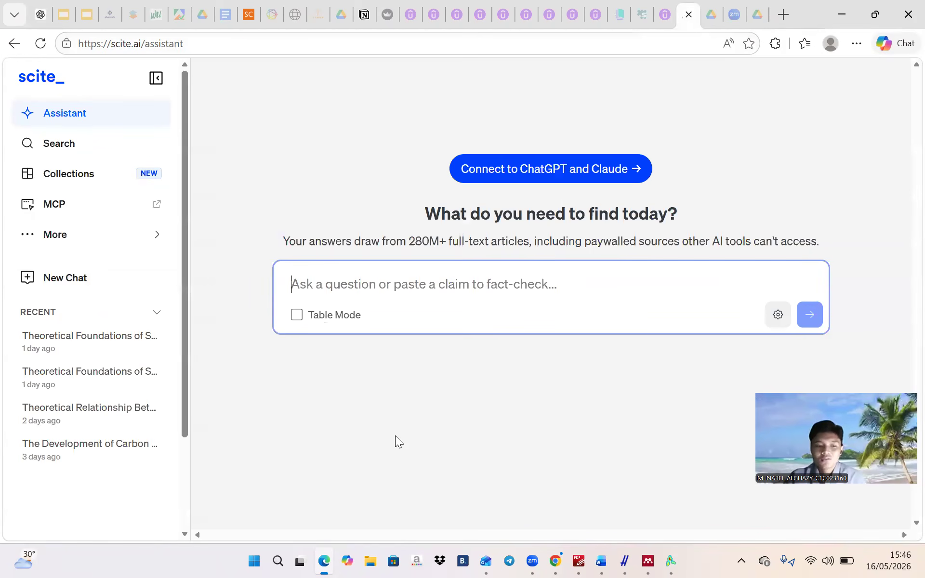
pyautogui.click(531, 299)
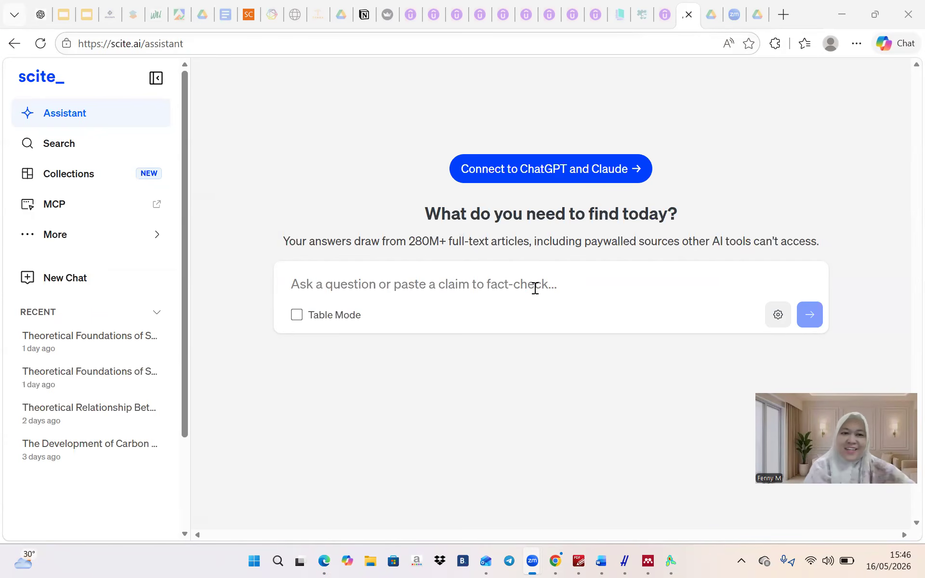
pyautogui.click(33, 14)
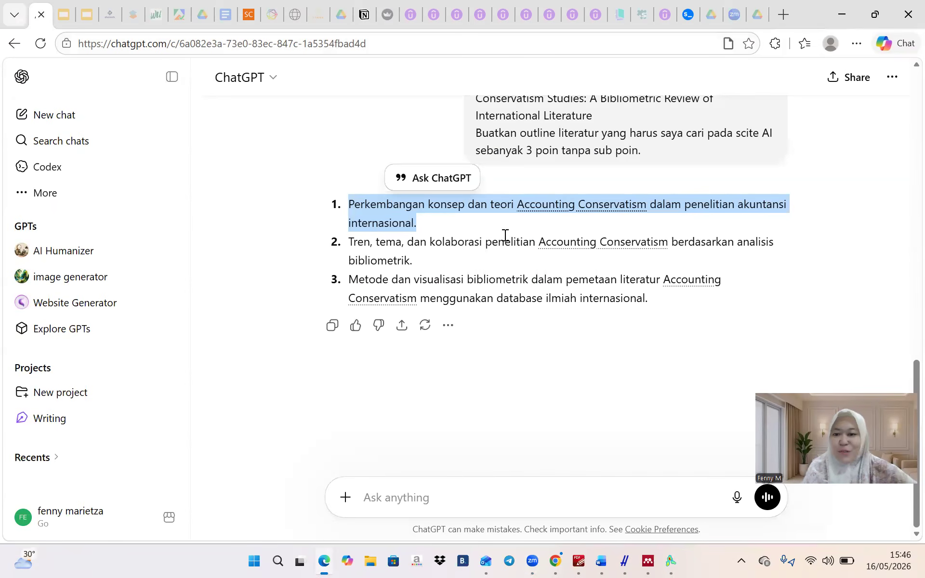
pyautogui.click(688, 14)
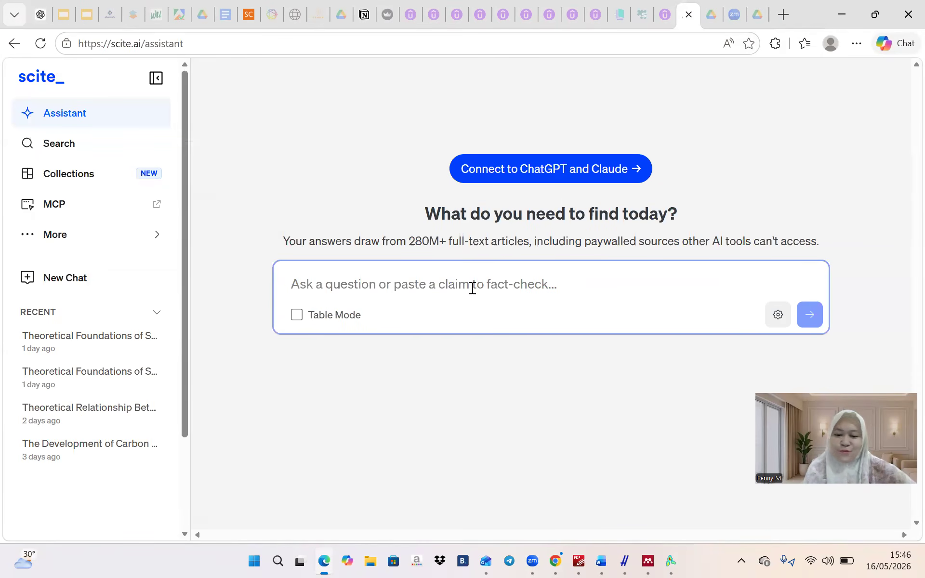
pyautogui.hotkey('ctrl', 'v')
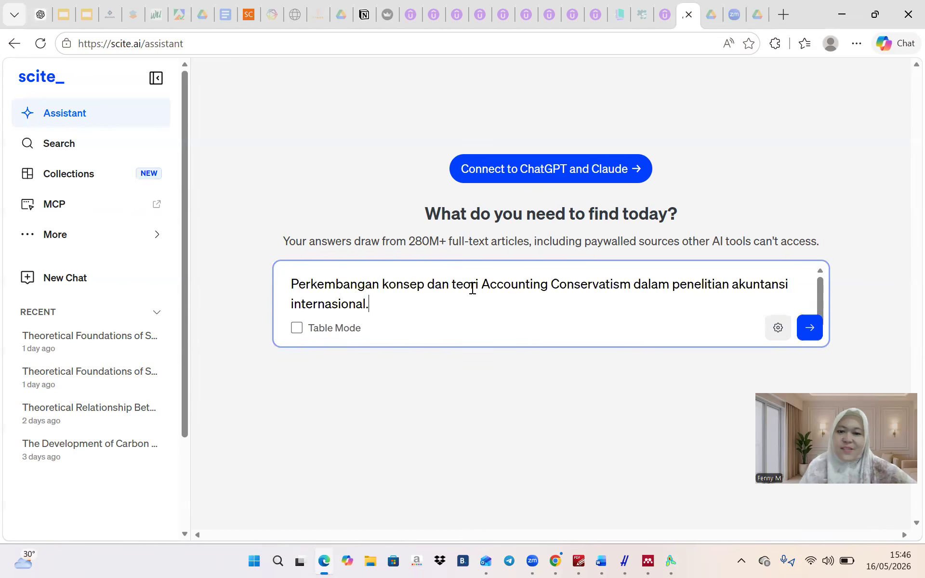
# Submit the accounting conservatism concept and theory question and let the Assistant draft from 50 sources
pyautogui.click(810, 328)
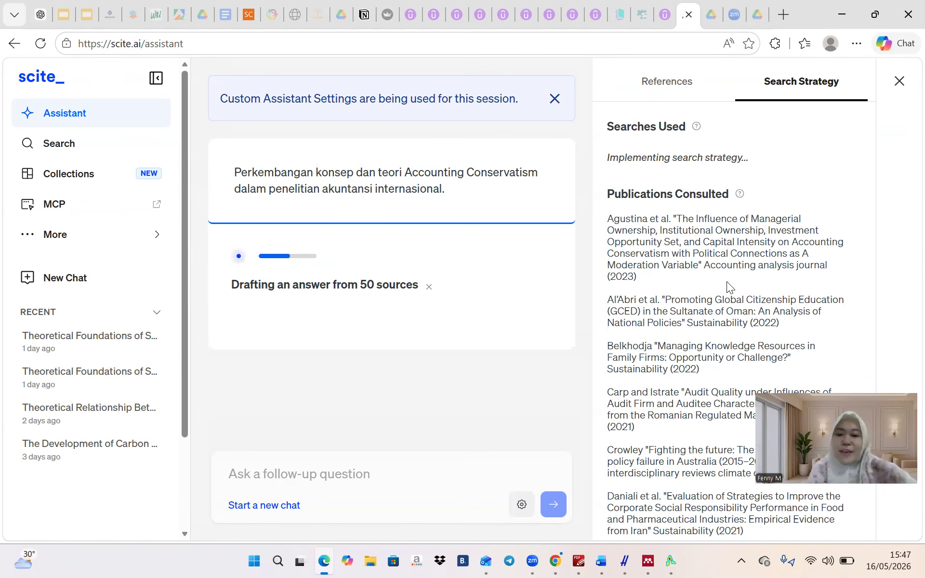
pyautogui.scroll(-1, 432, 460)
pyautogui.scroll(1, 432, 461)
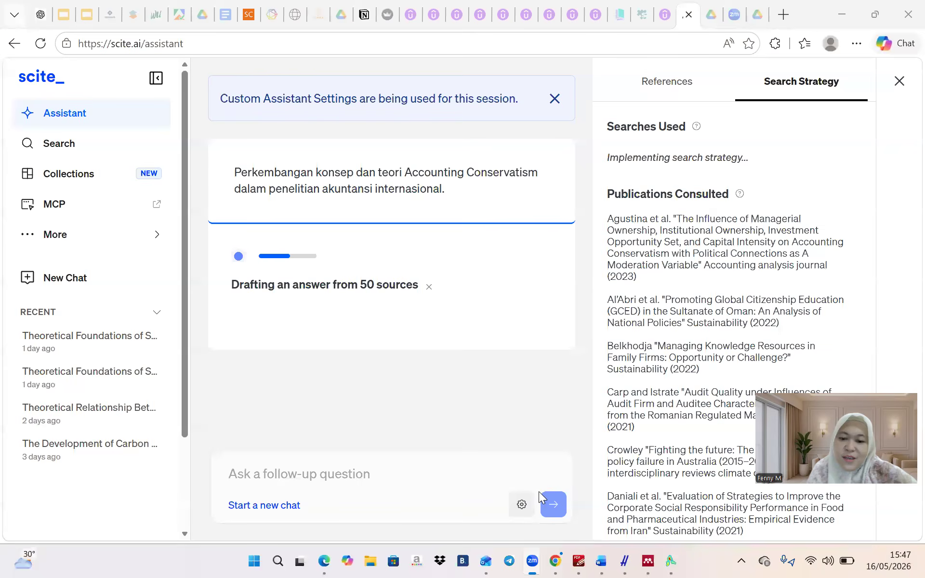
# Limit the Assistant's reference year range to 2020–2026, then bring up the Journals selector
pyautogui.click(522, 504)
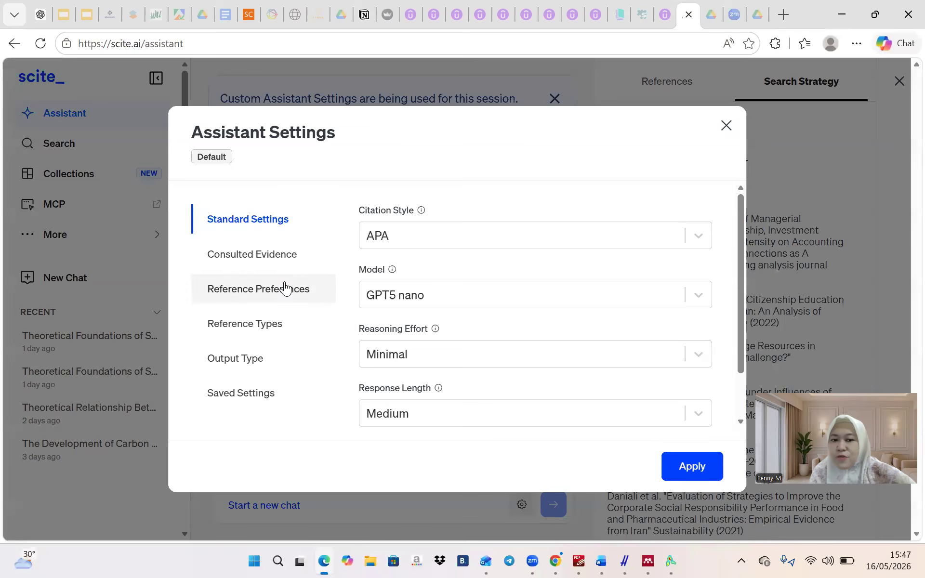
pyautogui.click(274, 256)
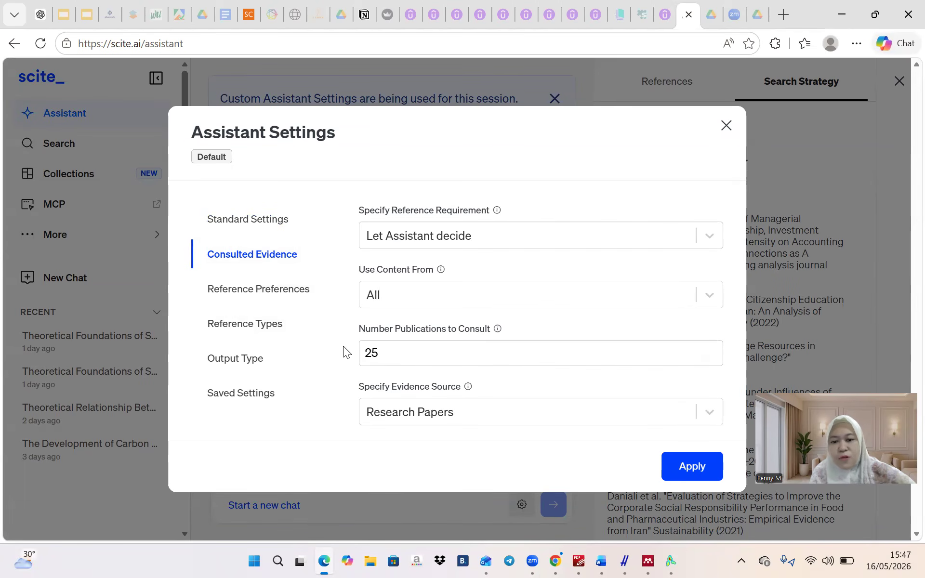
pyautogui.click(292, 294)
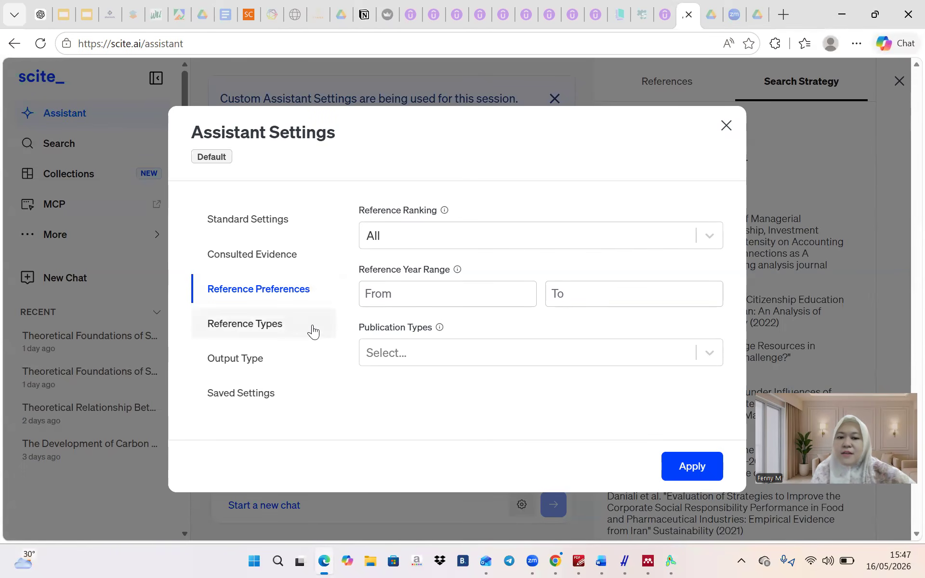
pyautogui.click(380, 296)
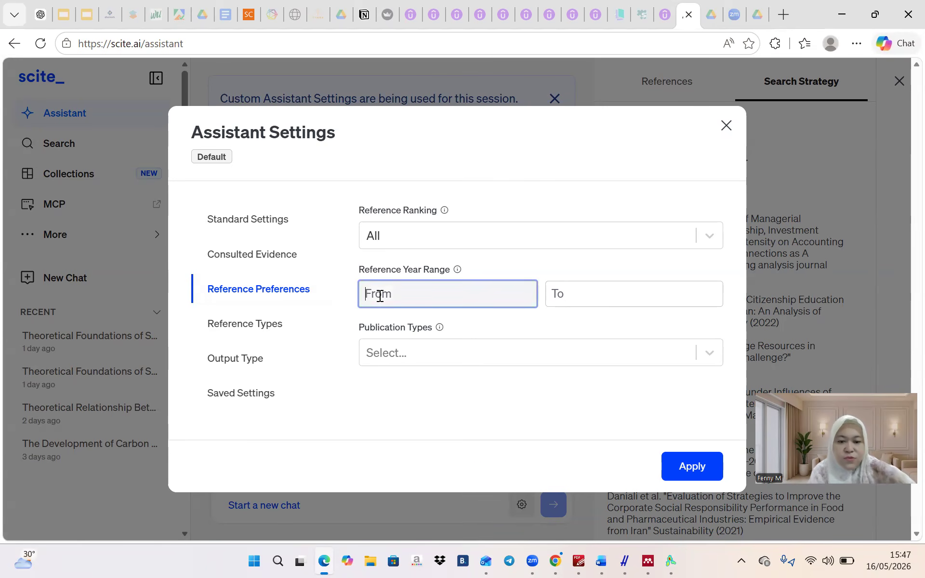
pyautogui.write('2020')
pyautogui.press('Tab')
pyautogui.write('2026')
pyautogui.click(241, 323)
pyautogui.click(376, 241)
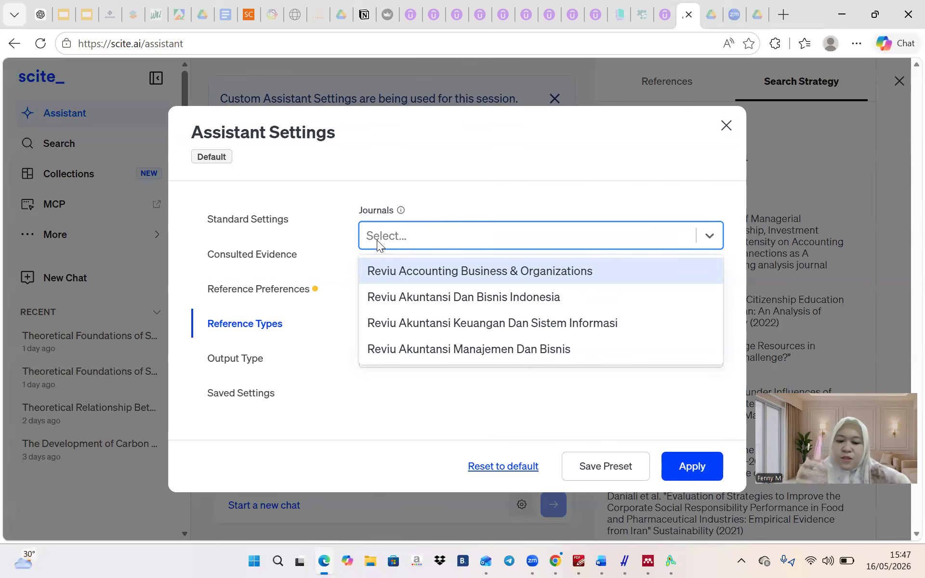
# Add Accountability, Accounting Analysis Auditing and Accounting to the Assistant's Journals filter
pyautogui.write('acco')
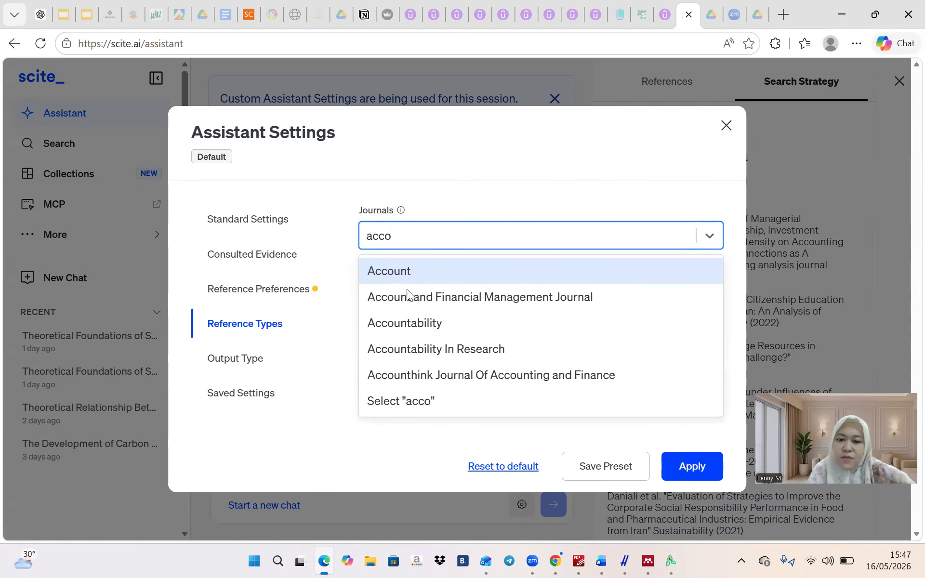
pyautogui.click(400, 318)
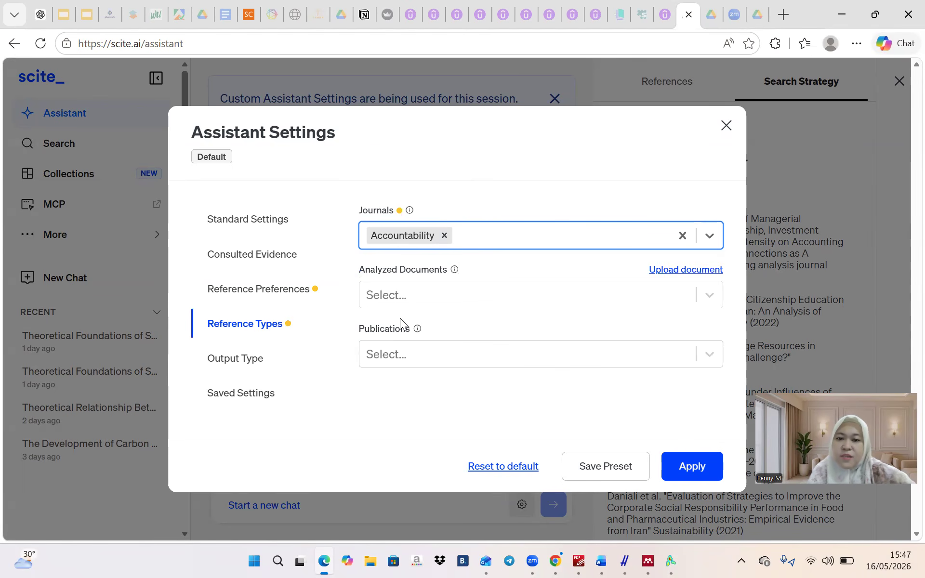
pyautogui.write('acc')
pyautogui.write('ounting')
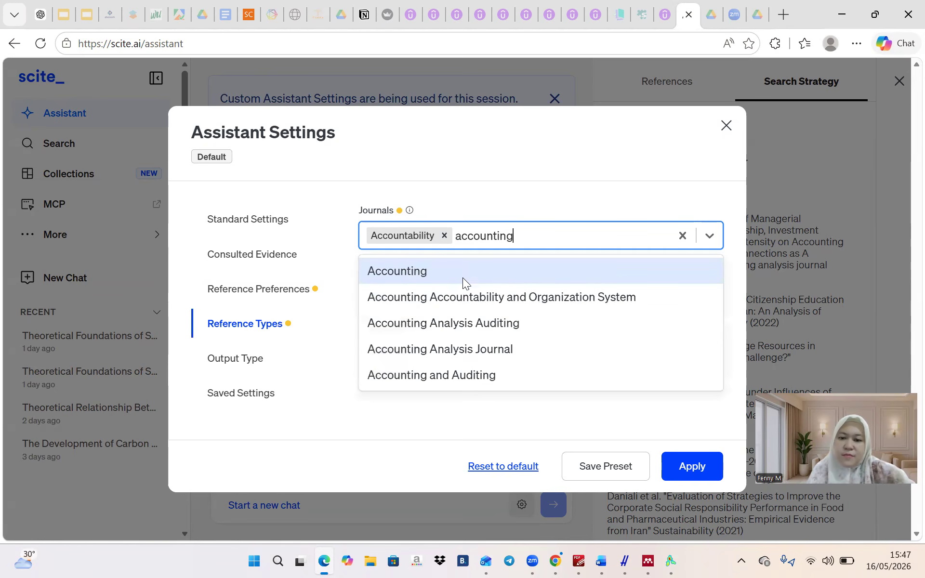
pyautogui.click(460, 299)
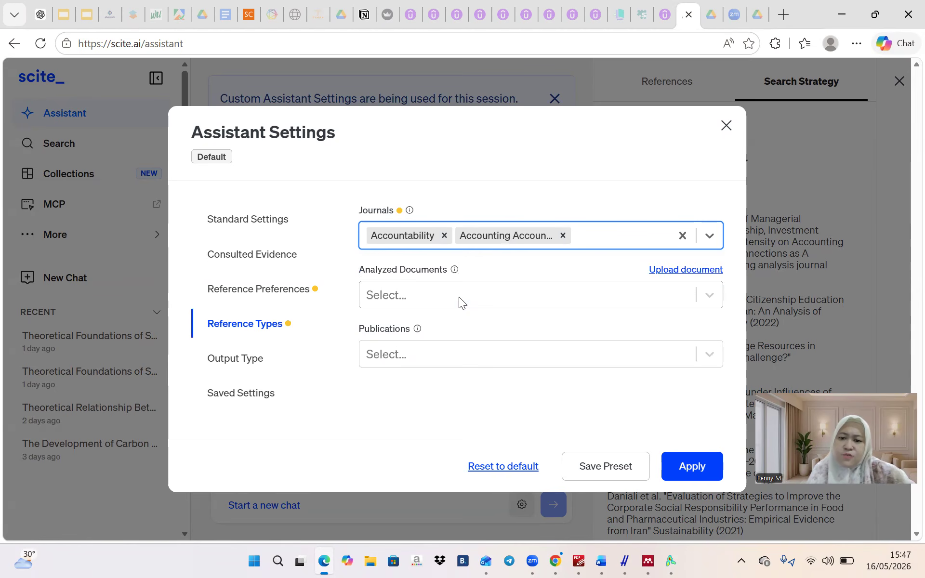
pyautogui.write('accounti')
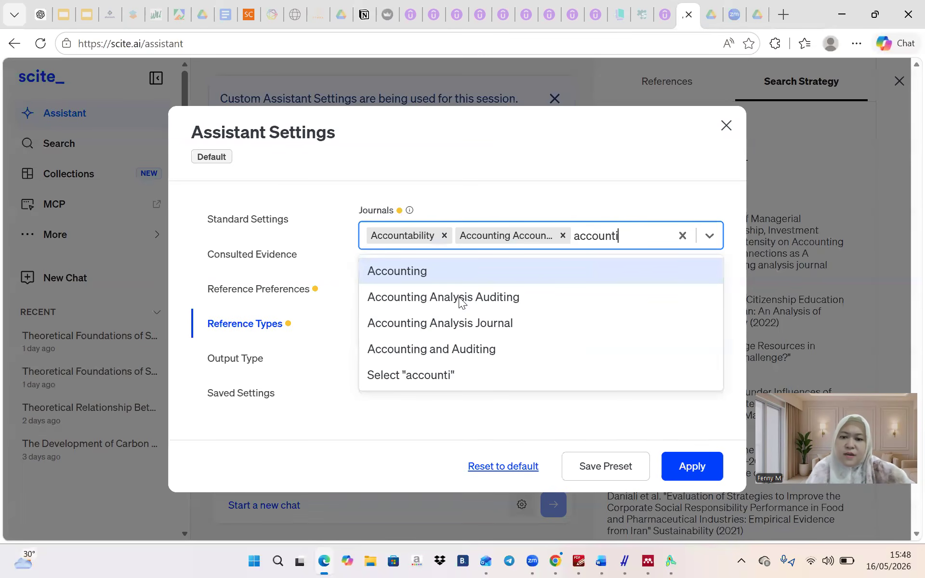
pyautogui.click(459, 296)
pyautogui.write('acc')
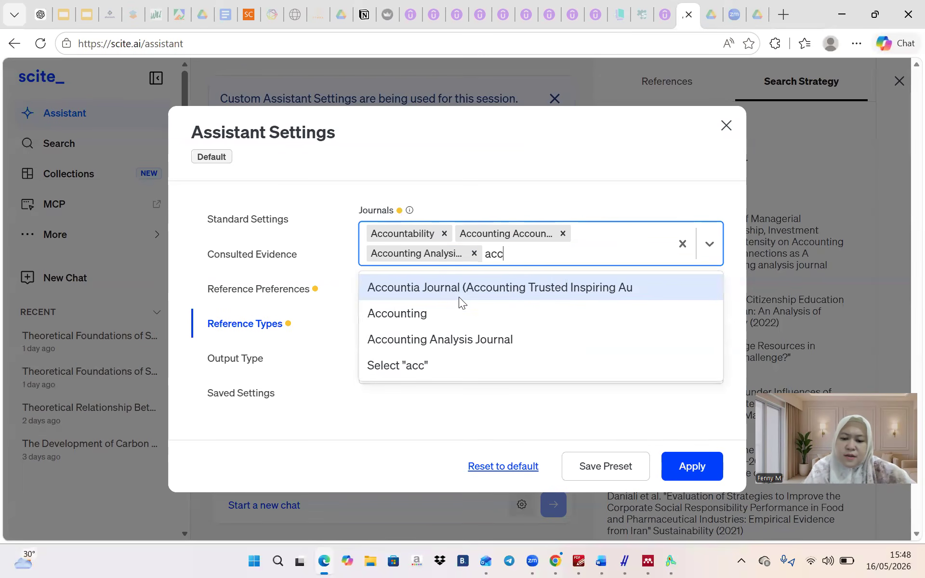
pyautogui.write('ounting')
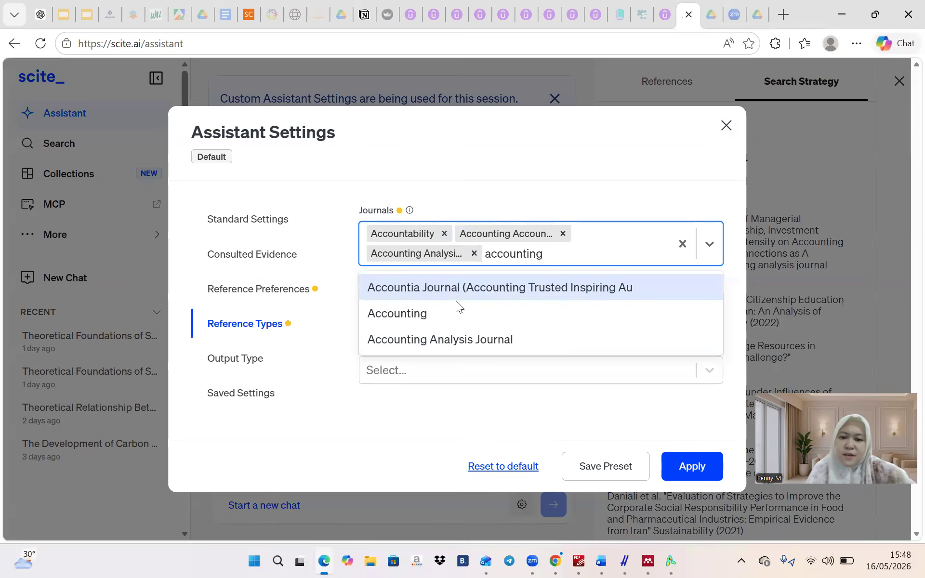
pyautogui.write('accoun')
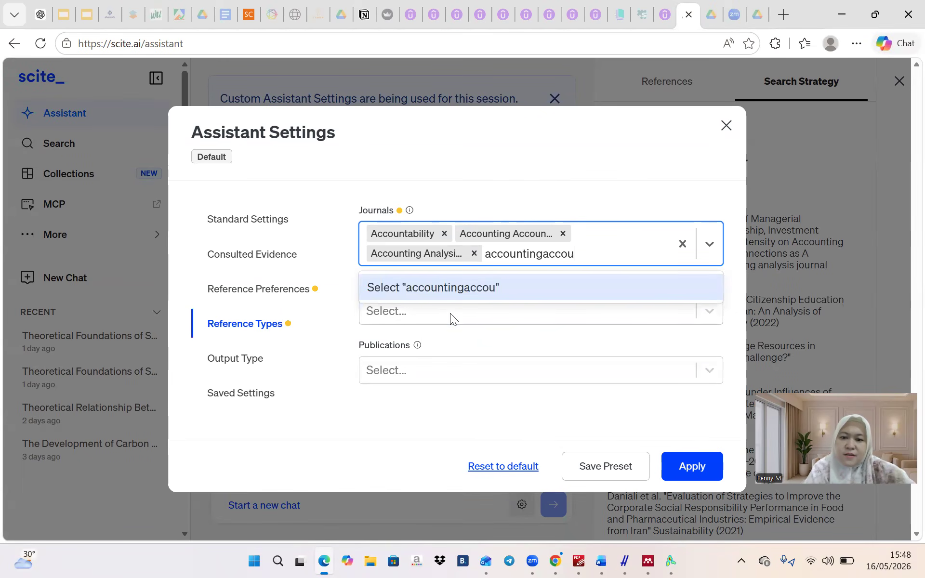
pyautogui.press('BackSpace')
pyautogui.press('BackSpace')
pyautogui.press('BackSpace')
pyautogui.press('BackSpace')
pyautogui.press('BackSpace')
pyautogui.press('BackSpace')
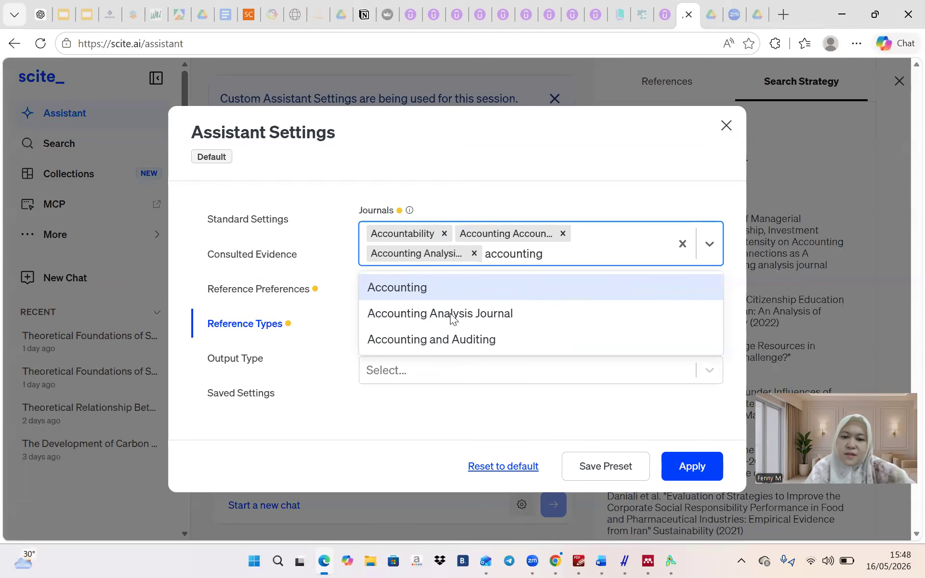
pyautogui.click(457, 288)
# Add Accounting and Auditing and Accounting Analysis Journal to the Journals filter
pyautogui.write('acco')
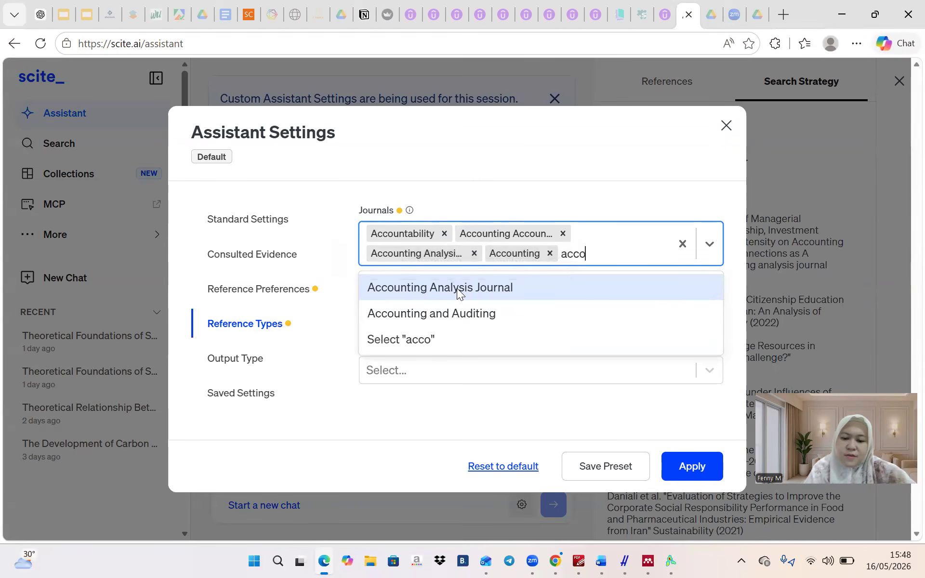
pyautogui.write('unt')
pyautogui.click(448, 313)
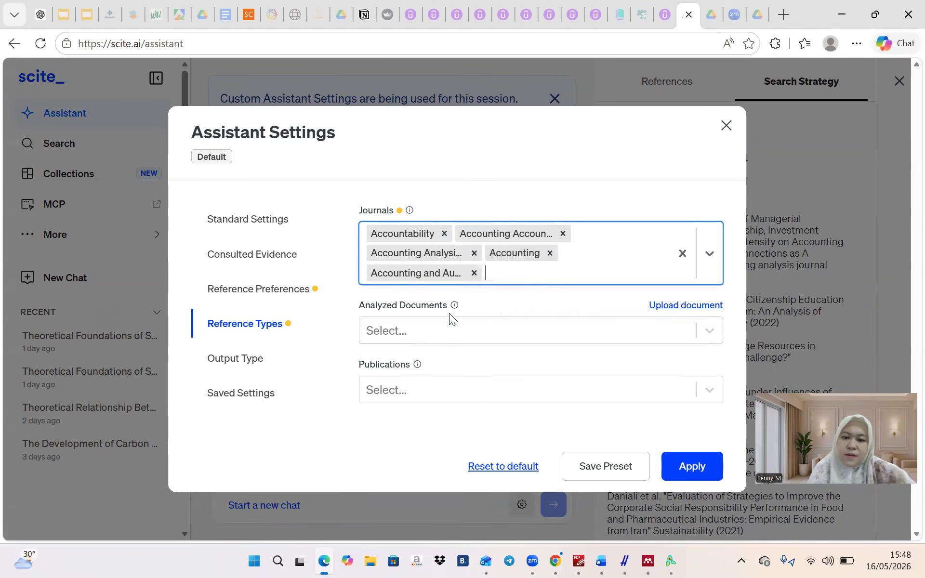
pyautogui.write('accounting')
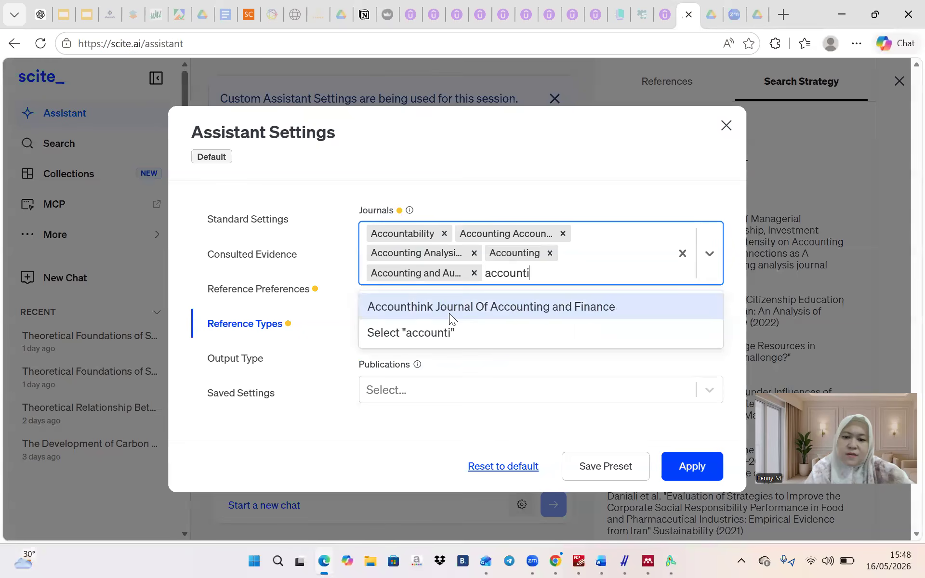
pyautogui.press('BackSpace')
pyautogui.press('BackSpace')
pyautogui.press('BackSpace')
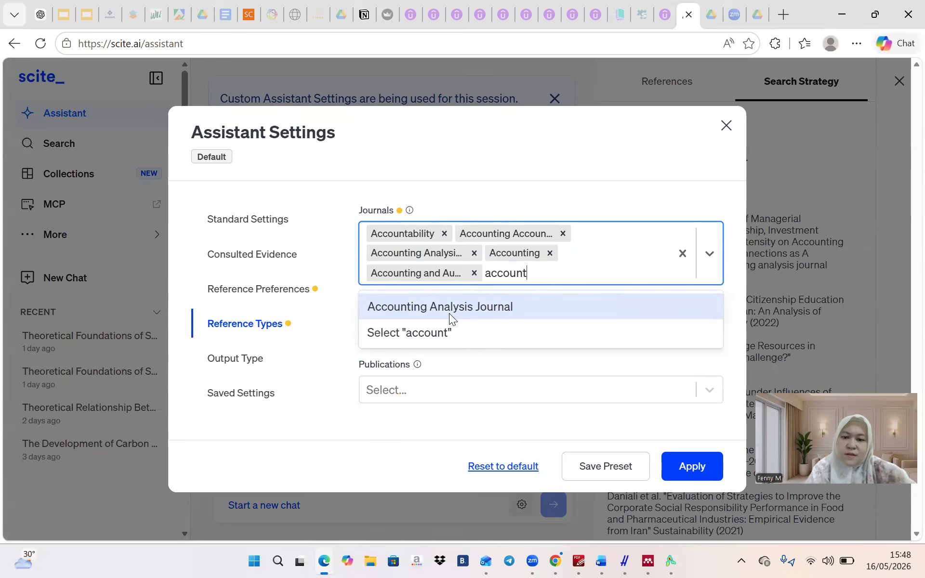
pyautogui.click(449, 313)
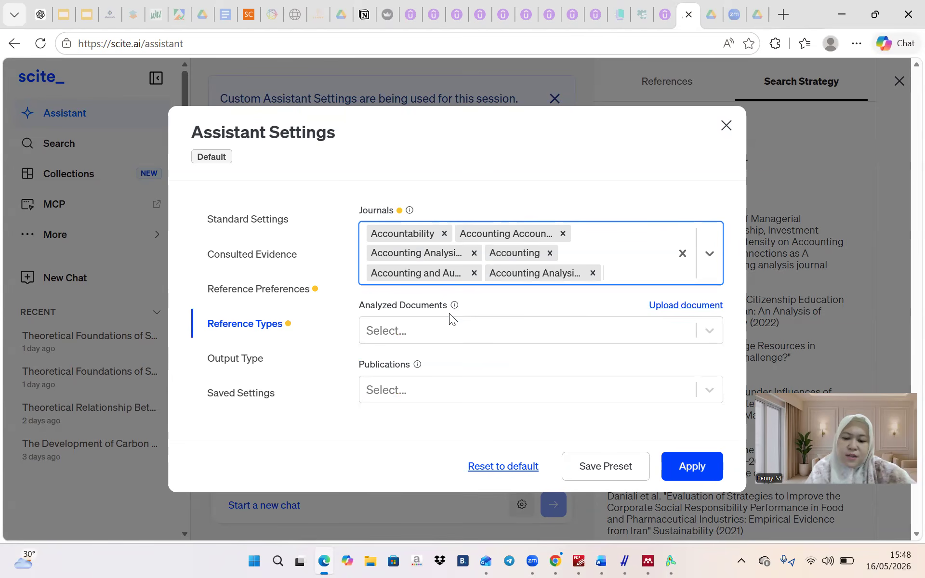
pyautogui.write('accounti')
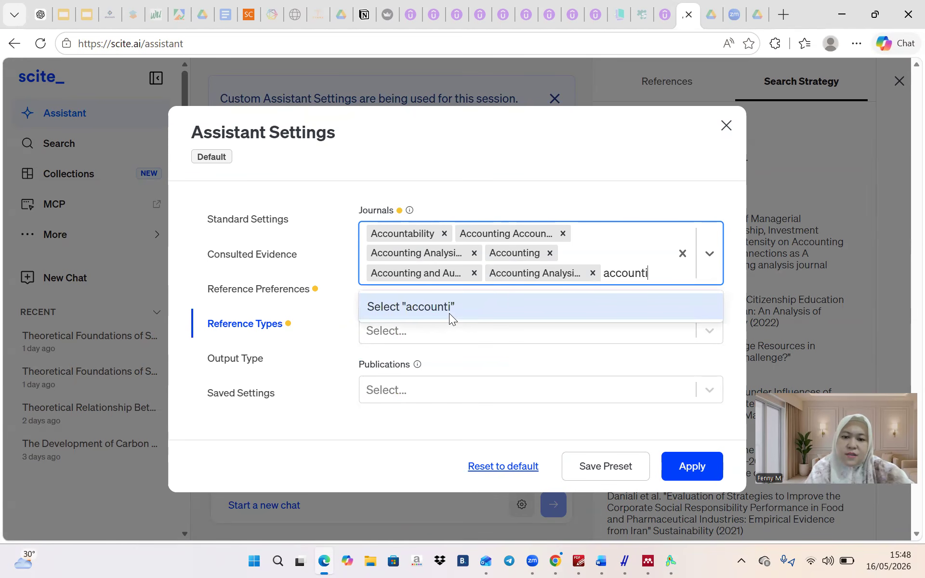
pyautogui.write('ng\\')
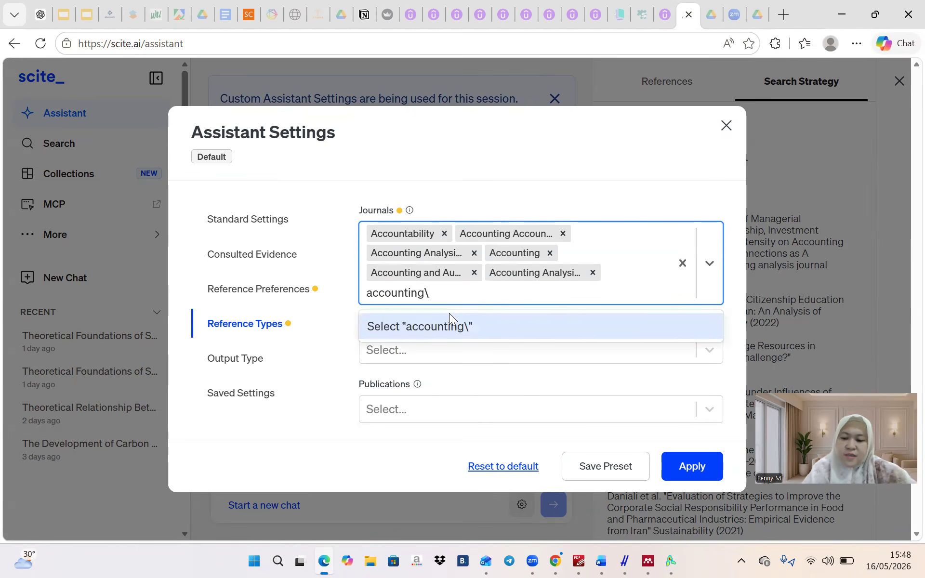
pyautogui.press('BackSpace')
pyautogui.press('BackSpace')
pyautogui.press('BackSpace')
pyautogui.press('BackSpace')
pyautogui.press('BackSpace')
pyautogui.press('BackSpace')
pyautogui.press('BackSpace')
pyautogui.press('BackSpace')
pyautogui.press('BackSpace')
pyautogui.press('BackSpace')
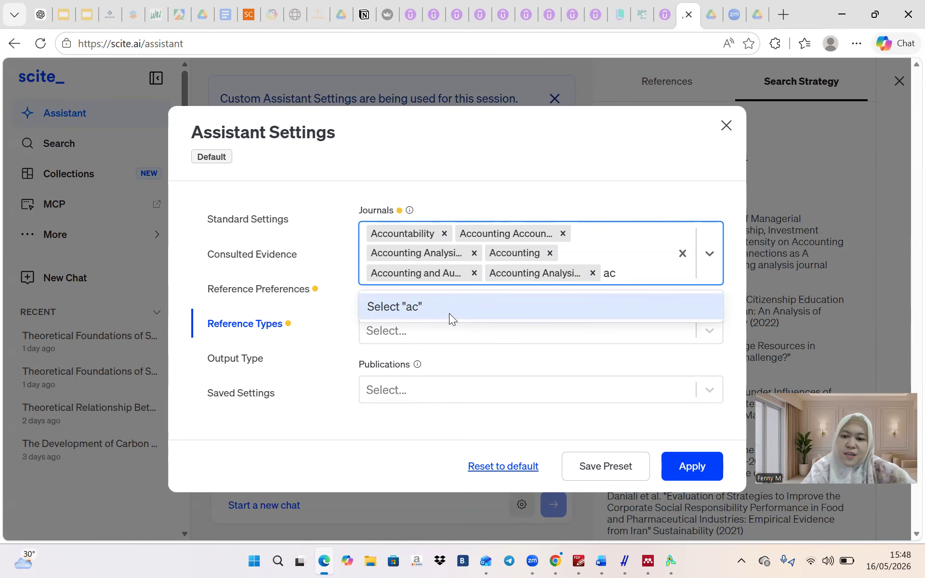
pyautogui.write('journal acc')
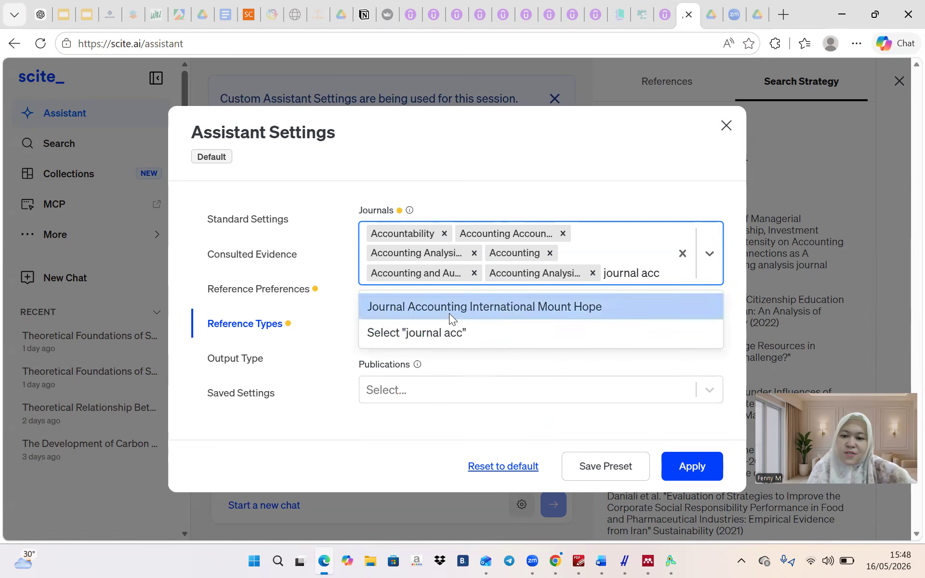
# Add Journal Accounting International Mount Hope, Journal Of Accountancy & Finance and Journal Of Accounting
pyautogui.click(448, 313)
pyautogui.write('a')
pyautogui.press('BackSpace')
pyautogui.write('jpur')
pyautogui.press('BackSpace')
pyautogui.press('BackSpace')
pyautogui.press('BackSpace')
pyautogui.write('or')
pyautogui.press('BackSpace')
pyautogui.write('u')
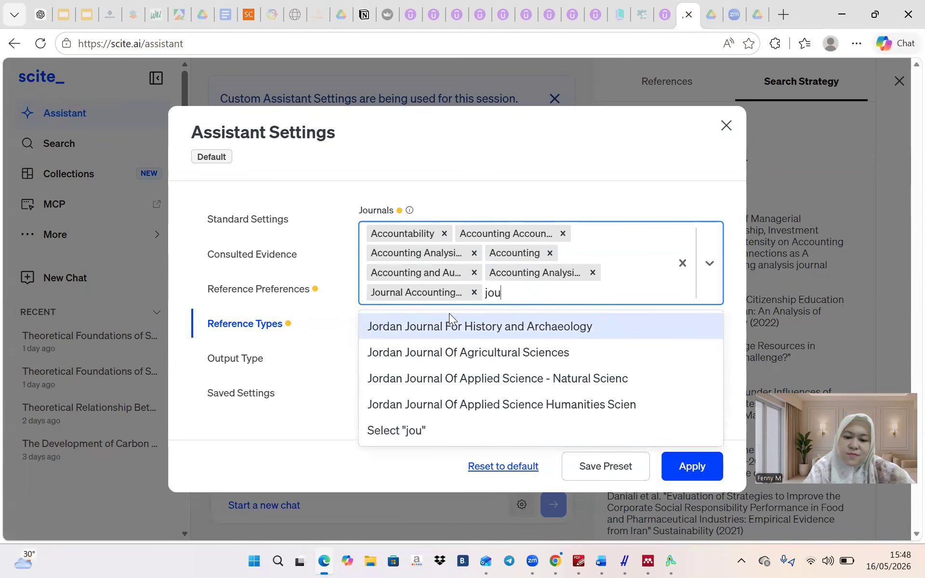
pyautogui.write('rnal of a')
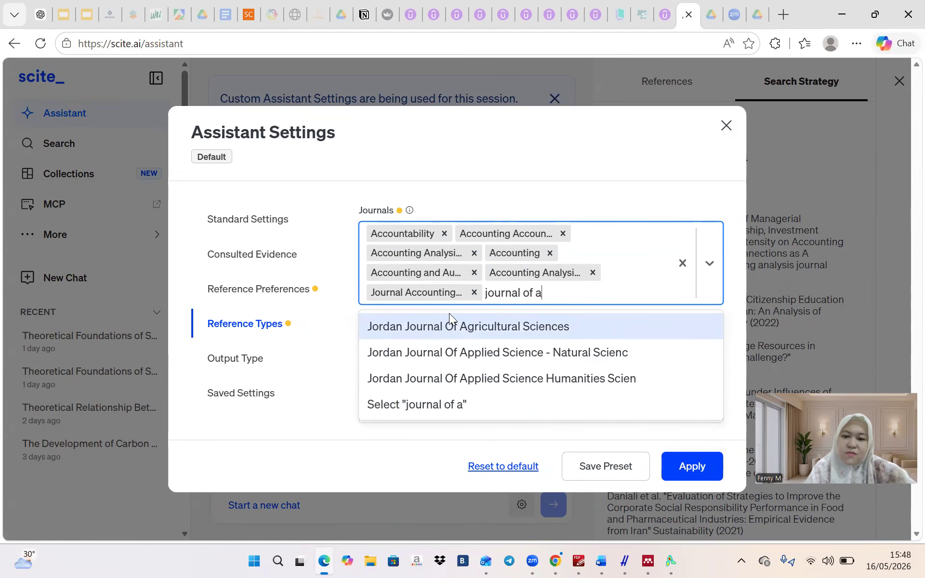
pyautogui.write('ccoun')
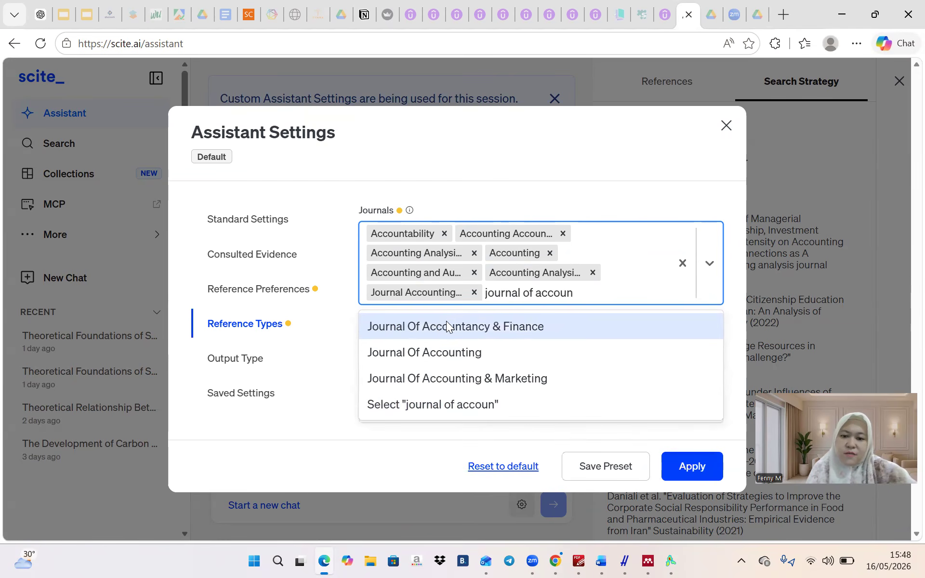
pyautogui.click(447, 323)
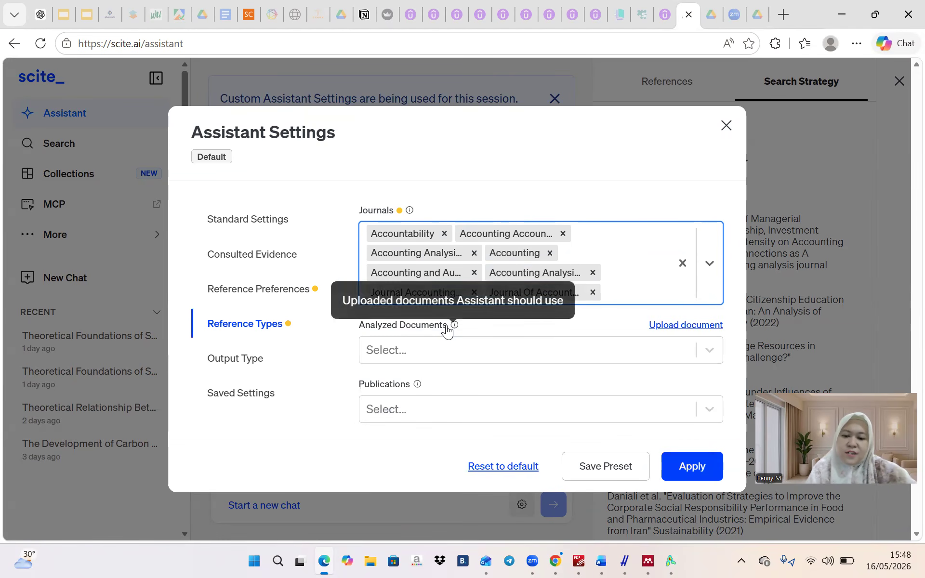
pyautogui.write('jour')
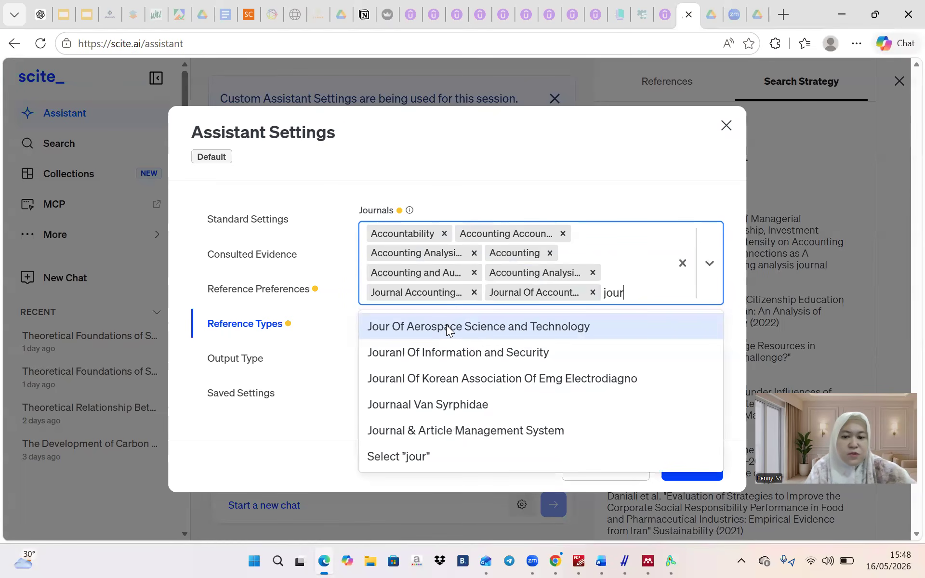
pyautogui.write('nal')
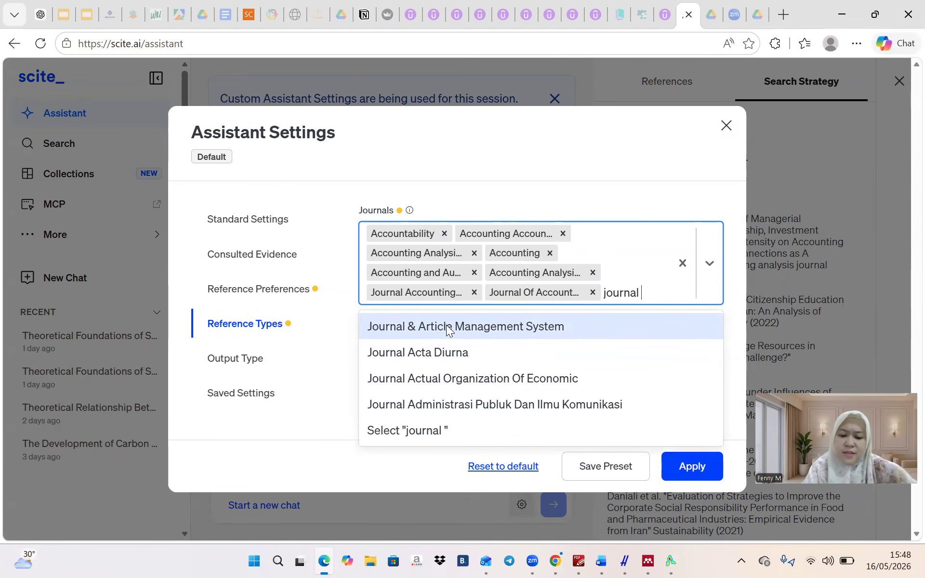
pyautogui.write('of acc')
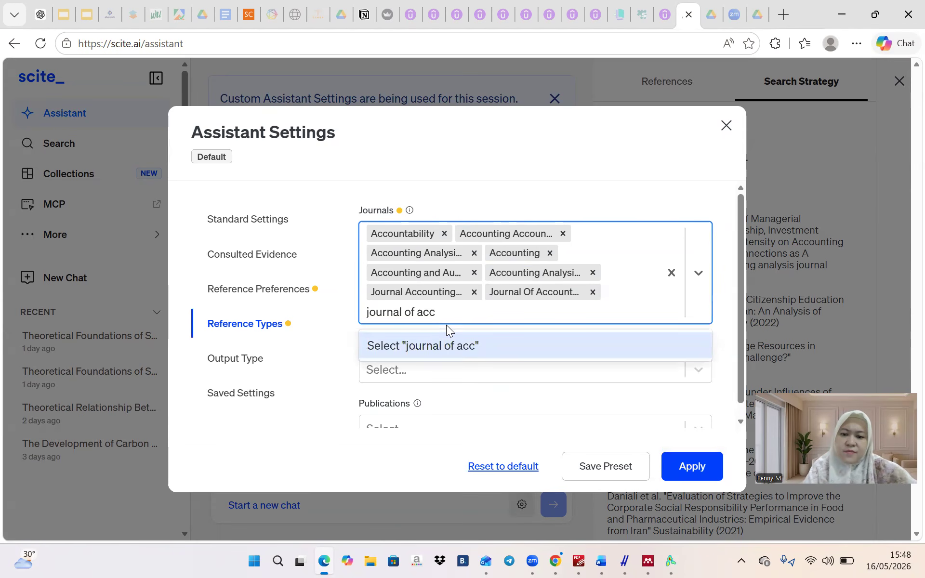
pyautogui.write('ou')
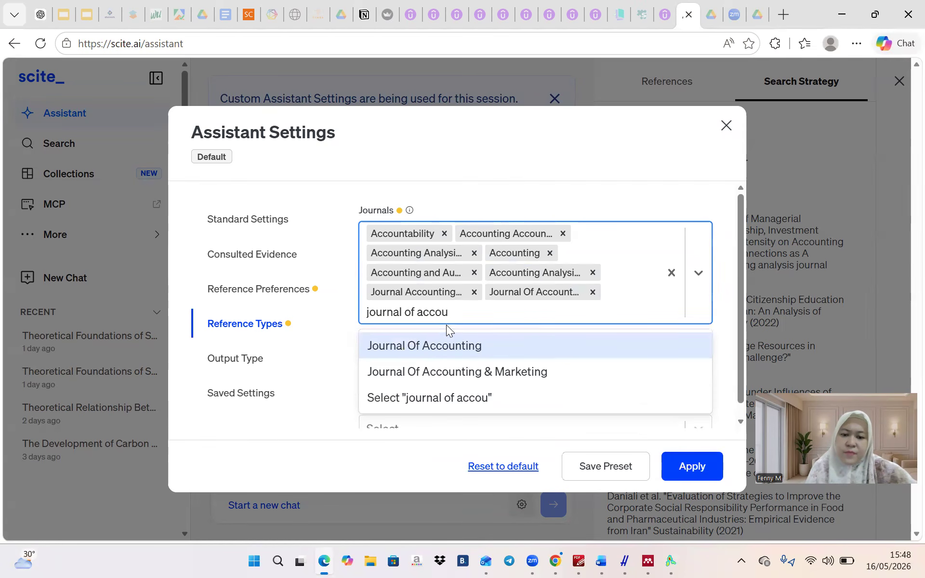
pyautogui.click(441, 347)
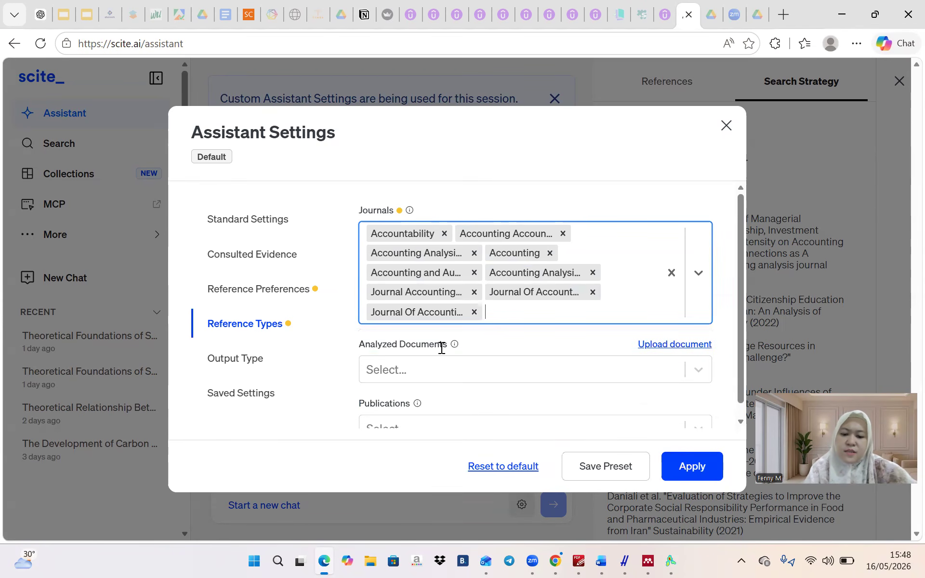
# Add Journal Of Accounting and Auditing and another Journal Of Accounting title to the filter
pyautogui.write('journa')
pyautogui.press('BackSpace')
pyautogui.press('BackSpace')
pyautogui.press('BackSpace')
pyautogui.press('BackSpace')
pyautogui.press('BackSpace')
pyautogui.write('p')
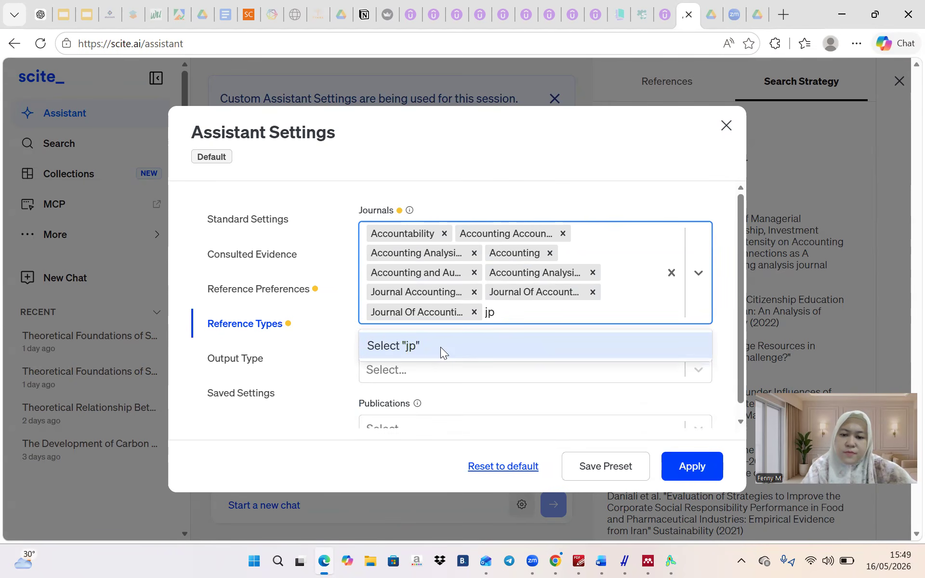
pyautogui.press('BackSpace')
pyautogui.write('ournal of')
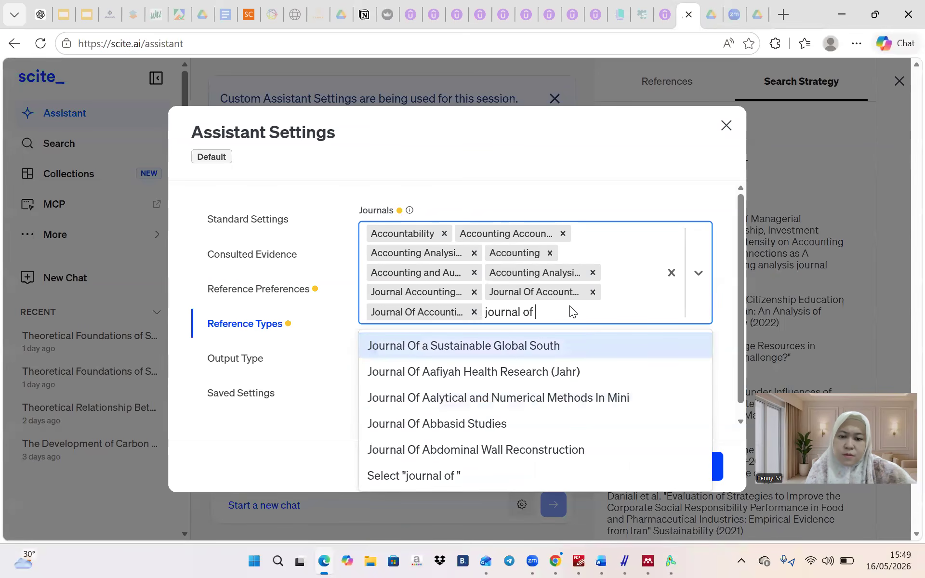
pyautogui.write('acc')
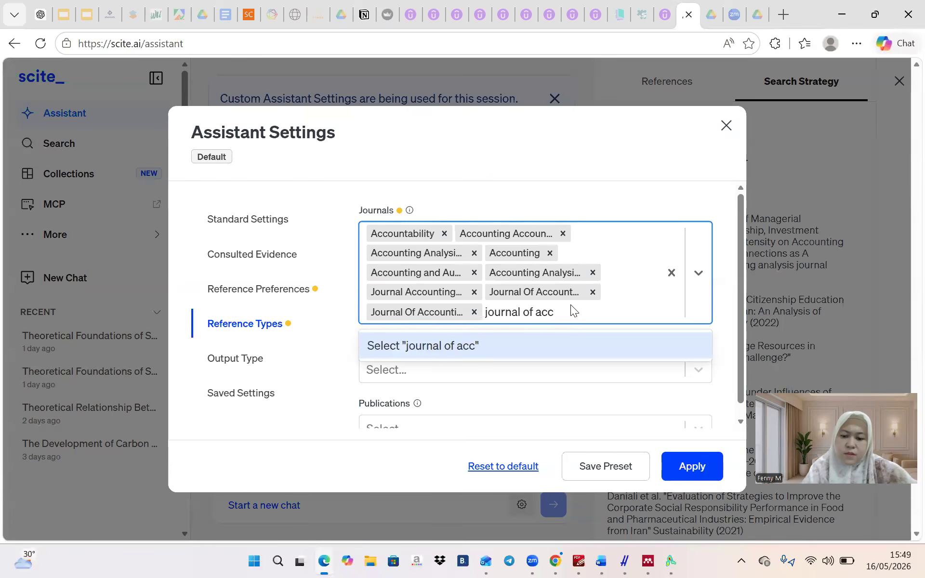
pyautogui.write('oun')
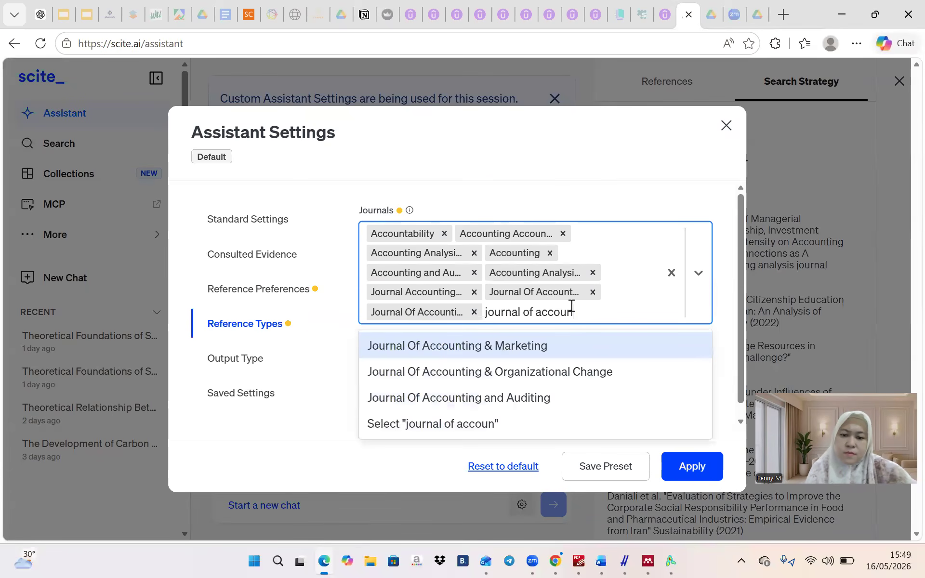
pyautogui.click(494, 396)
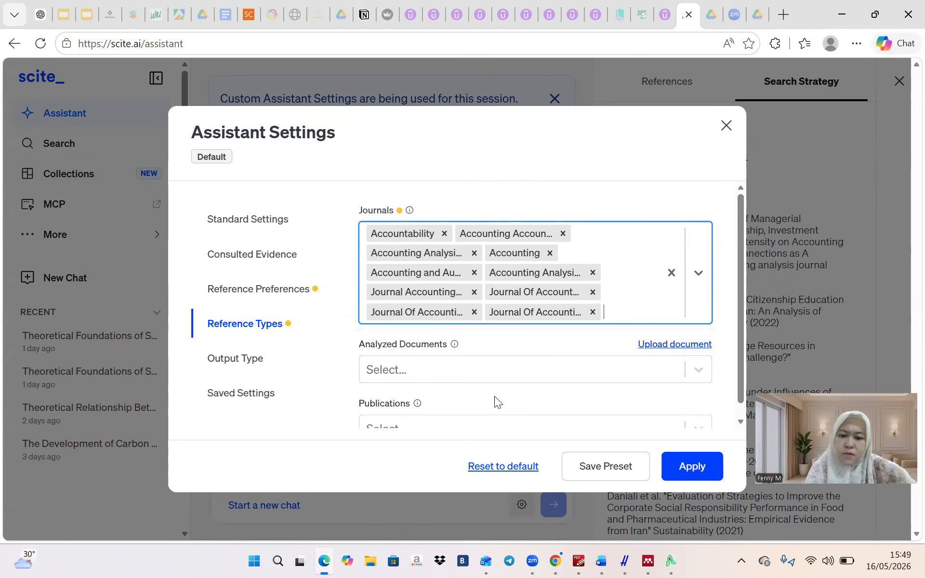
pyautogui.write('journal f')
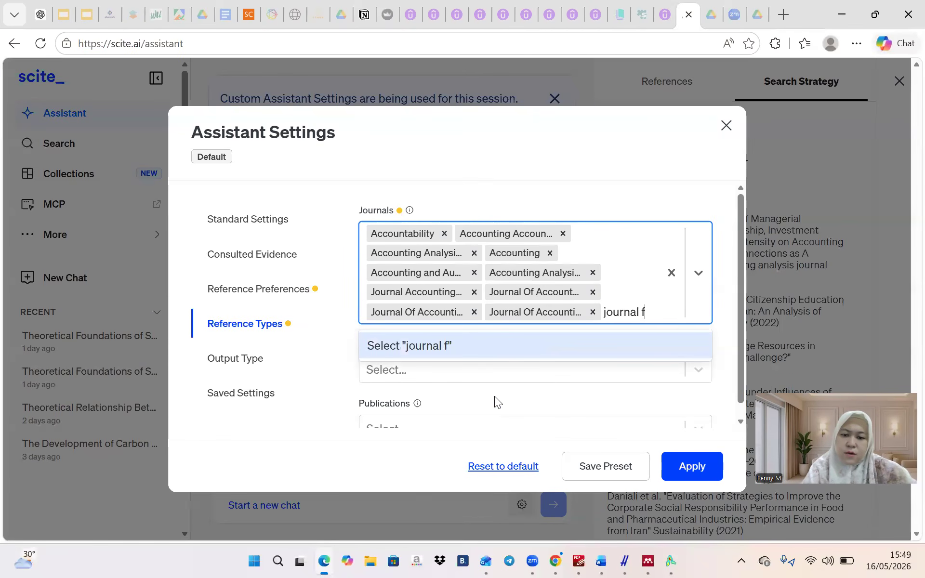
pyautogui.press('BackSpace')
pyautogui.write('o')
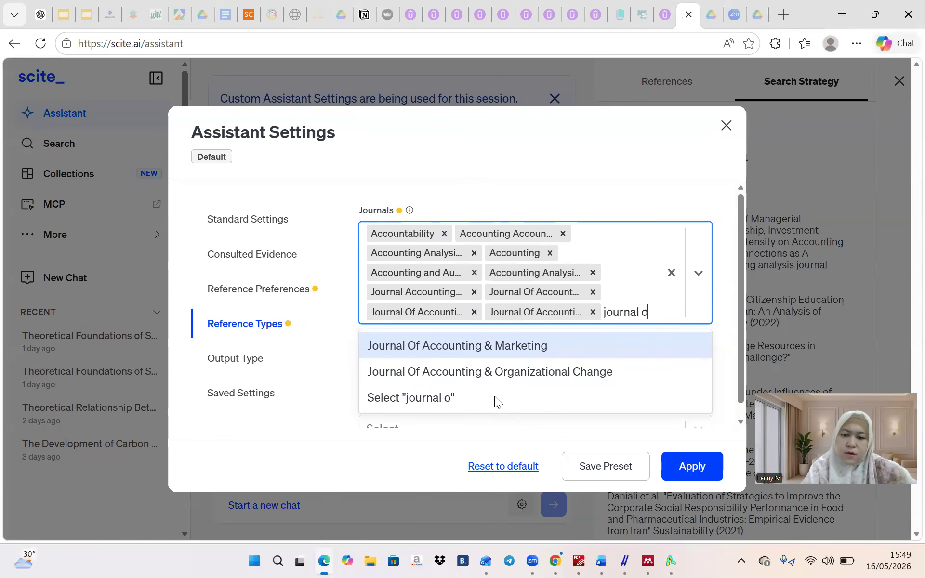
pyautogui.write('f accounting')
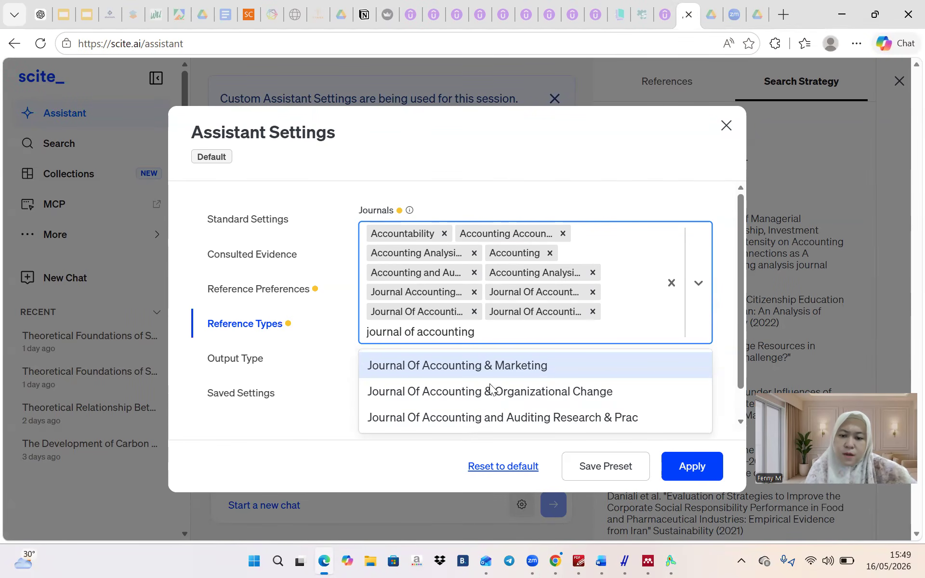
pyautogui.click(478, 411)
# Add Journal Of Accounting & Marketing to the Journals filter
pyautogui.write('jpu')
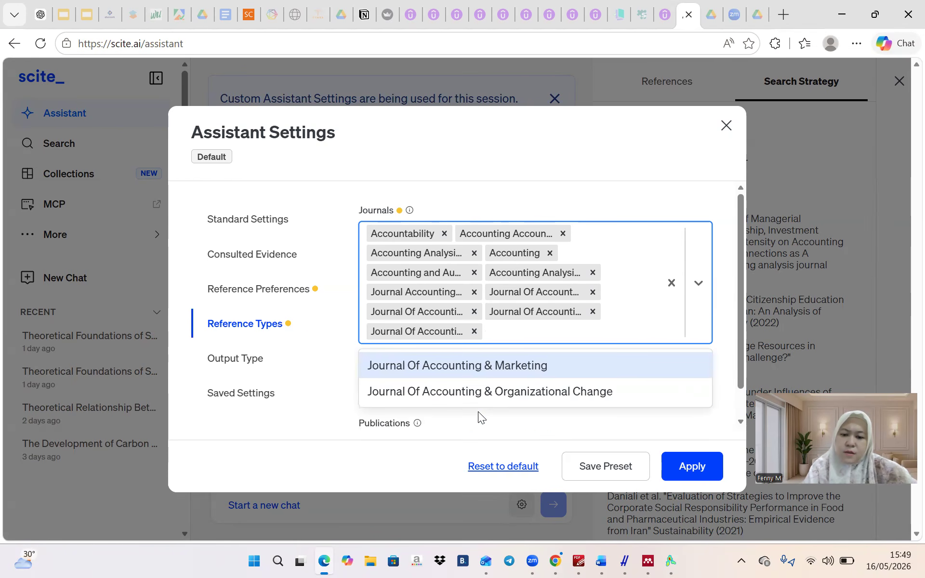
pyautogui.write('r')
pyautogui.press('BackSpace')
pyautogui.press('BackSpace')
pyautogui.press('BackSpace')
pyautogui.write('oru')
pyautogui.press('BackSpace')
pyautogui.press('BackSpace')
pyautogui.write('urna')
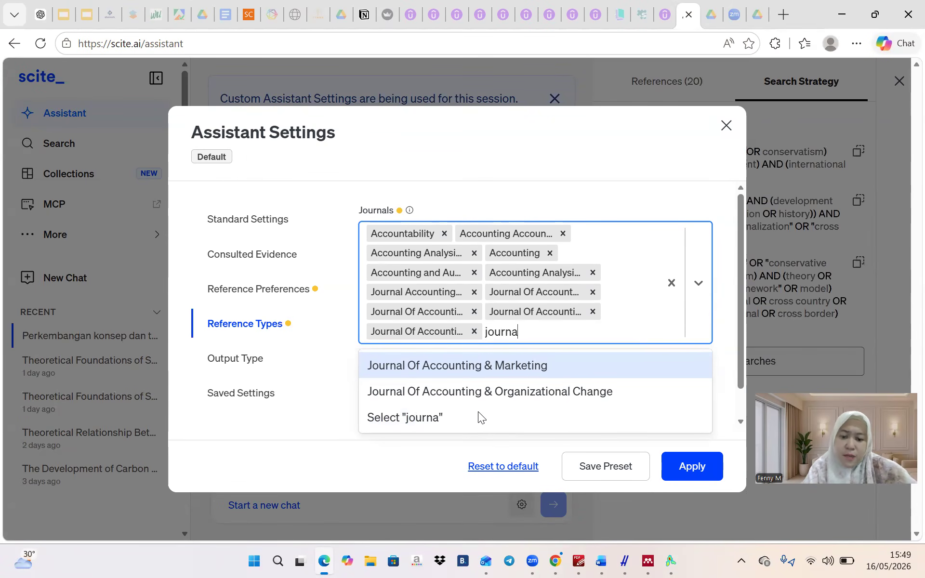
pyautogui.write('l ')
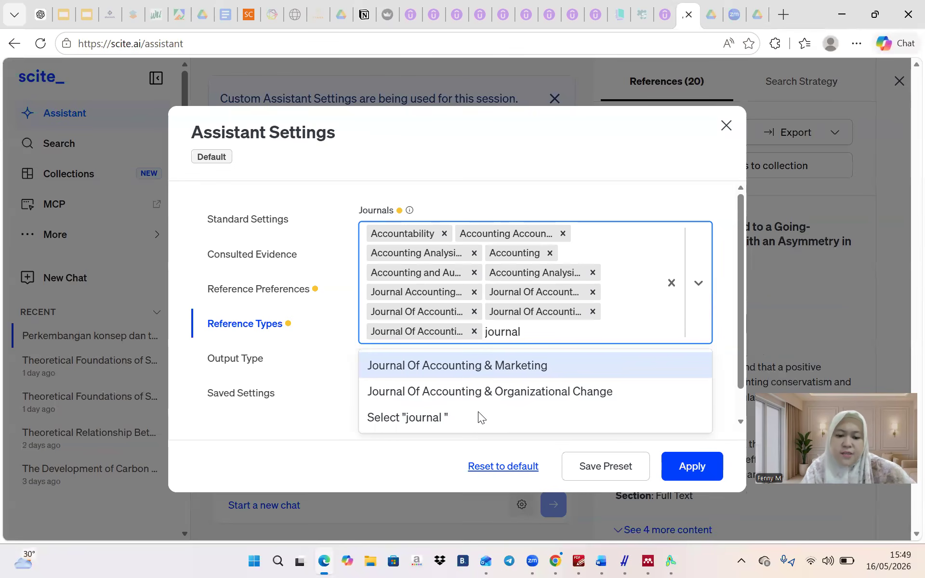
pyautogui.write('of accounting')
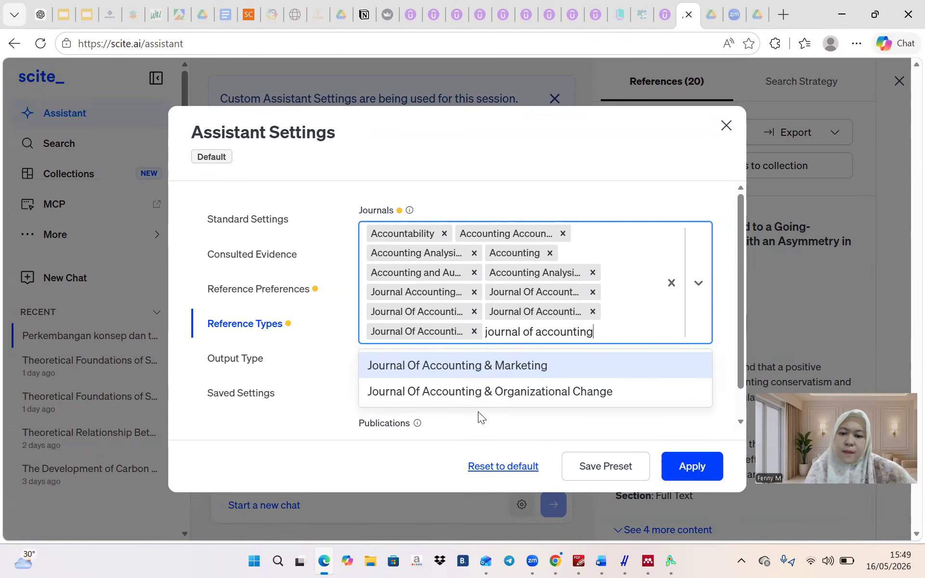
pyautogui.click(485, 367)
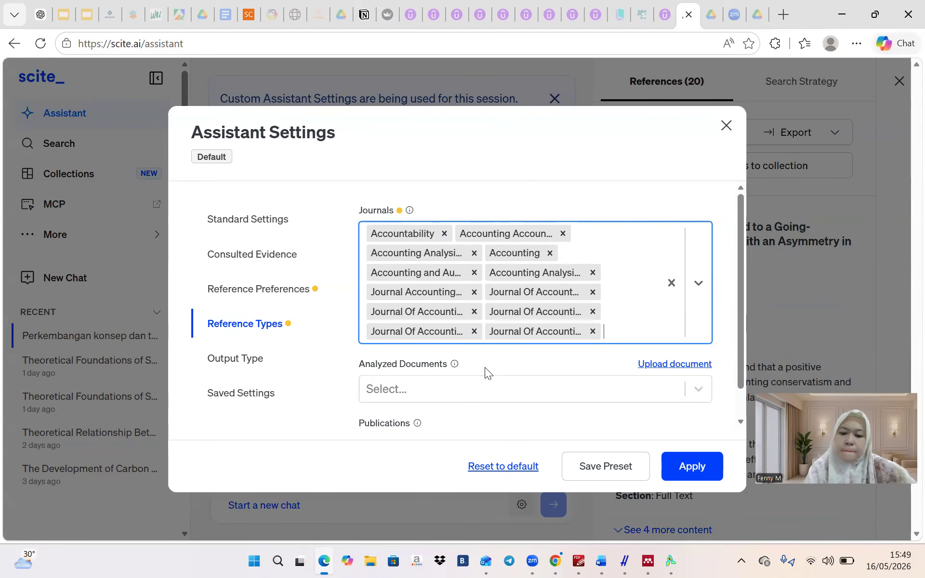
# Add Journal Of Asia Business Studies and Abacus to the Journals filter
pyautogui.write('asia ')
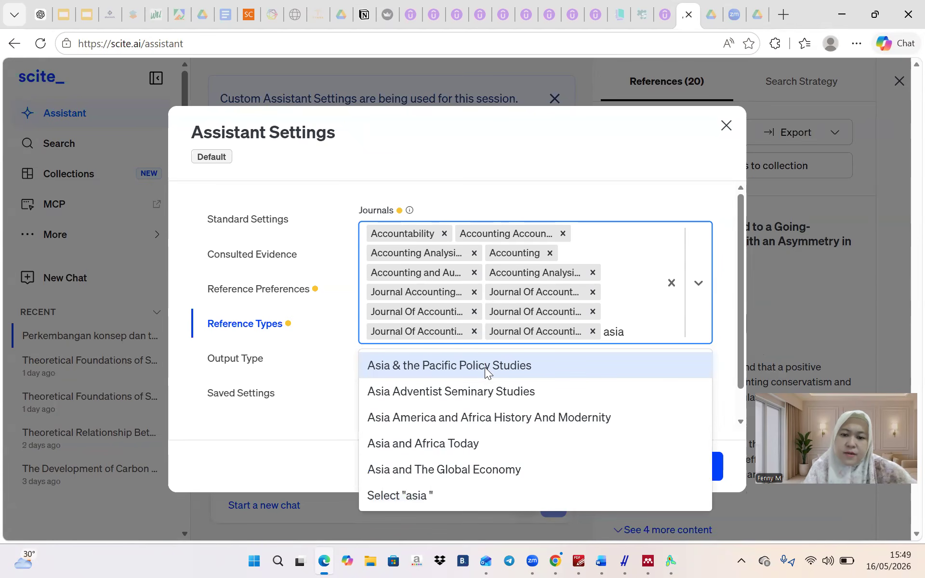
pyautogui.write('pasific')
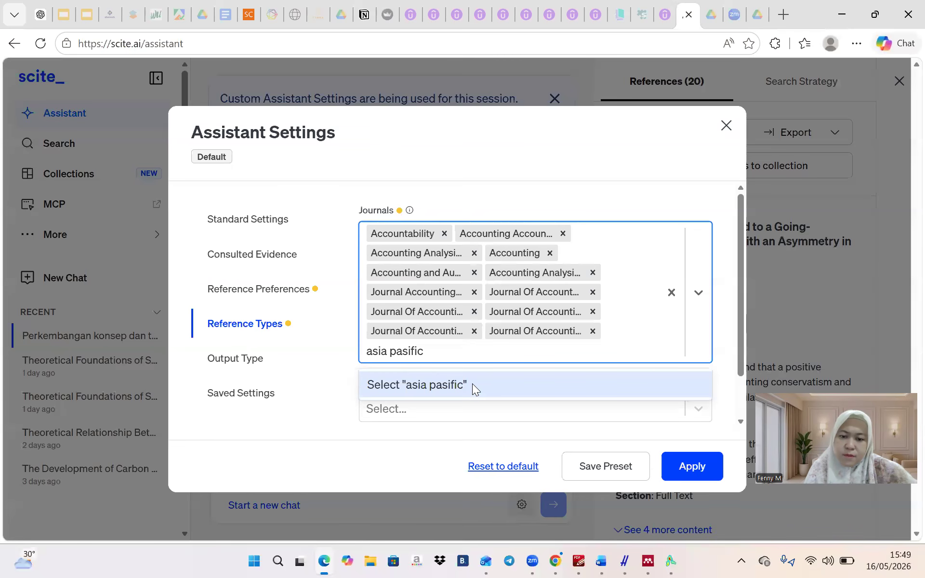
pyautogui.press('BackSpace')
pyautogui.press('BackSpace')
pyautogui.press('BackSpace')
pyautogui.press('BackSpace')
pyautogui.press('BackSpace')
pyautogui.press('BackSpace')
pyautogui.press('BackSpace')
pyautogui.press('BackSpace')
pyautogui.press('BackSpace')
pyautogui.press('BackSpace')
pyautogui.press('BackSpace')
pyautogui.press('BackSpace')
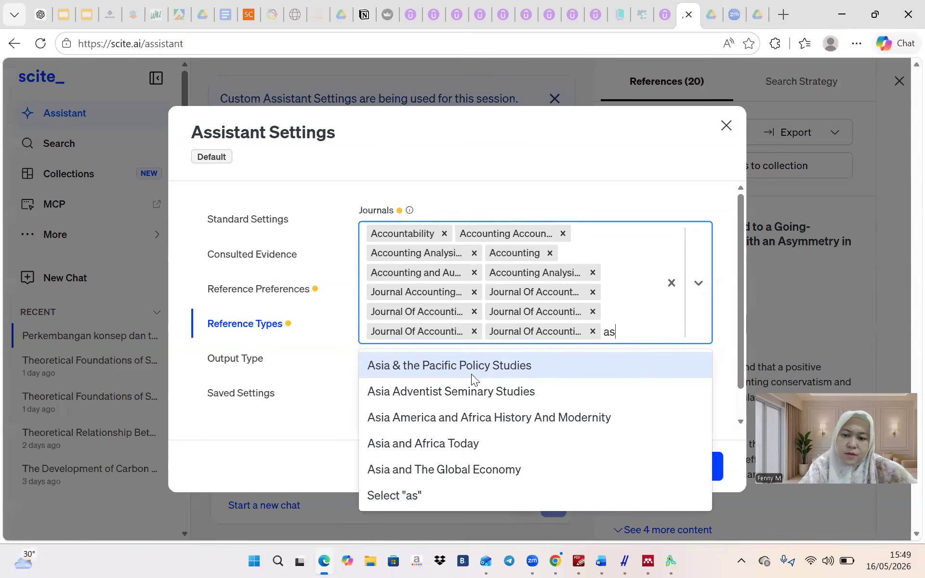
pyautogui.write('jo')
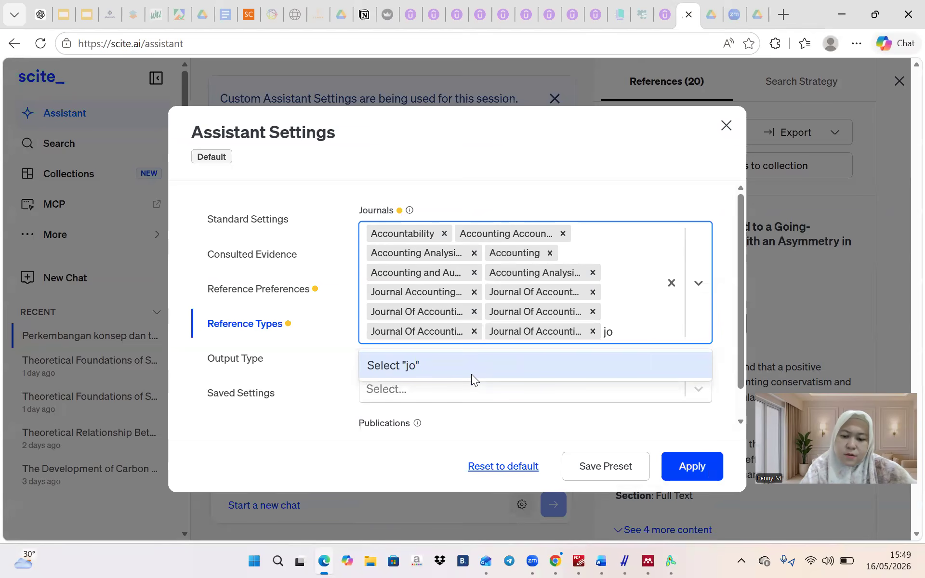
pyautogui.write('urnal of asia')
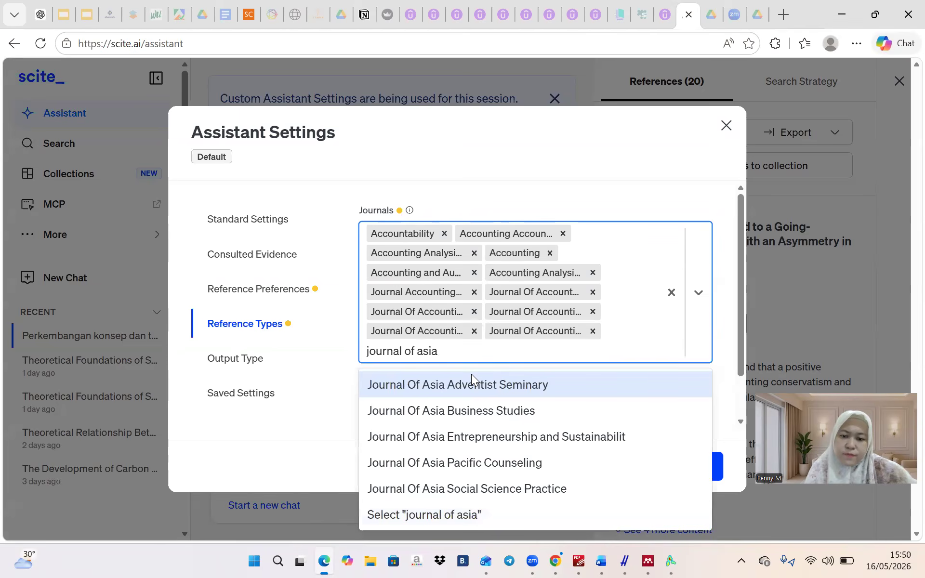
pyautogui.click(471, 412)
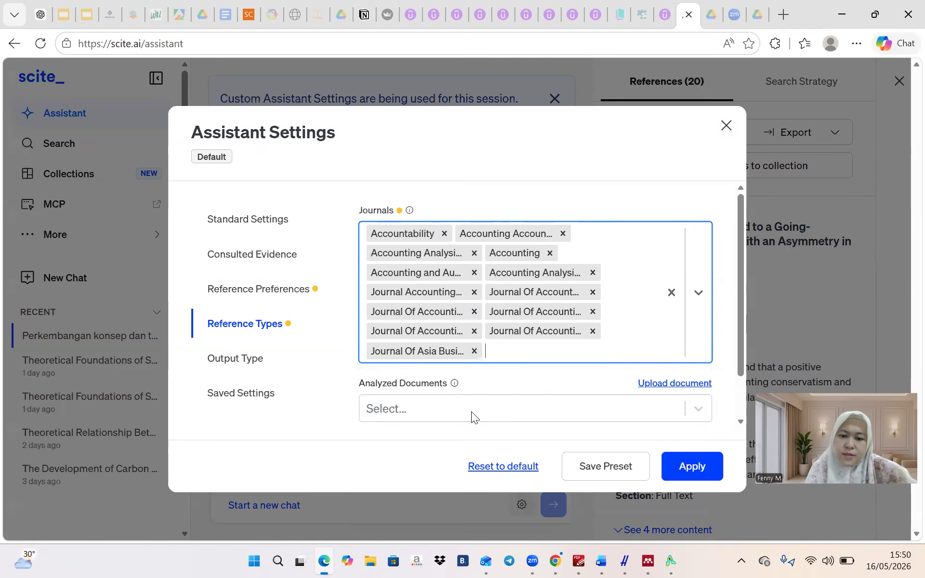
pyautogui.write('abacus')
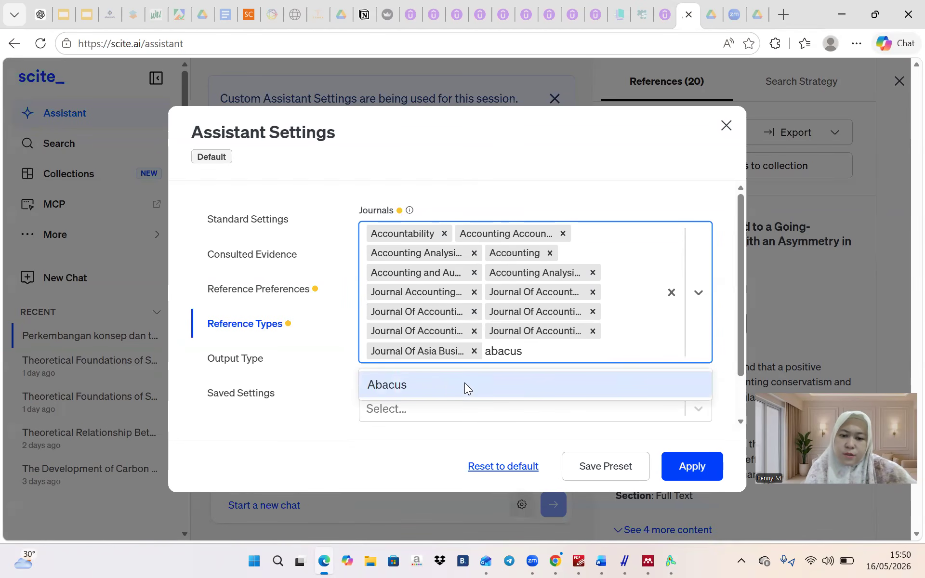
pyautogui.click(464, 383)
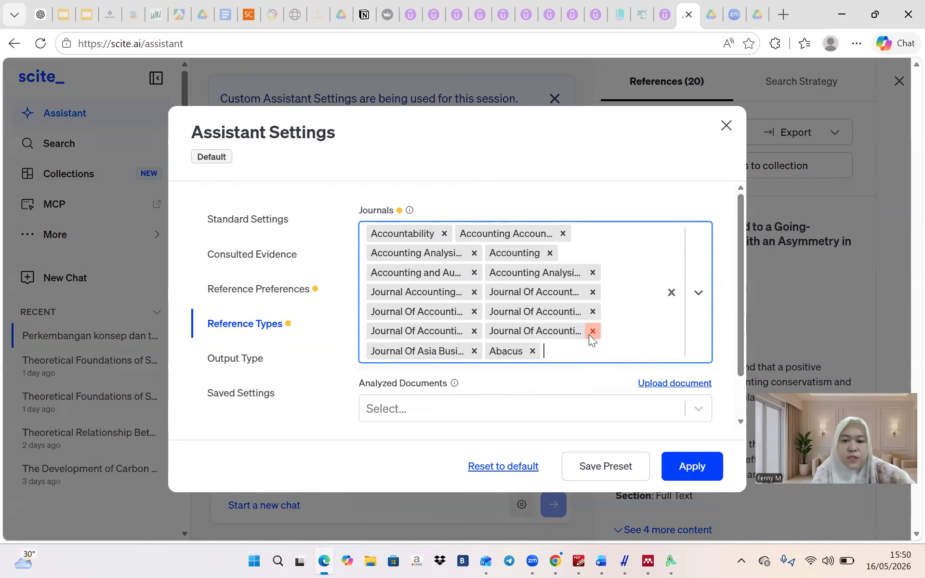
# Confirm the Chat output type and apply the customised Assistant settings
pyautogui.click(285, 365)
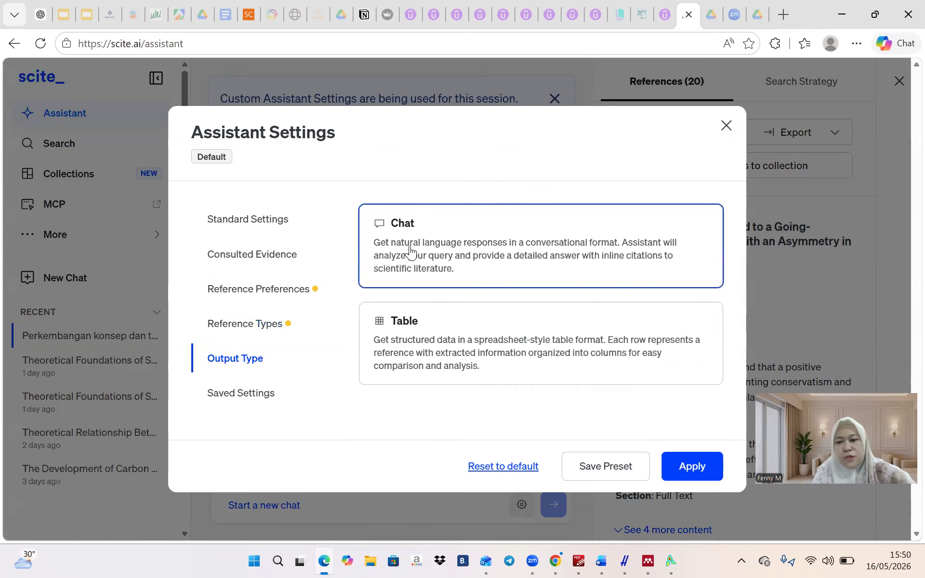
pyautogui.click(692, 465)
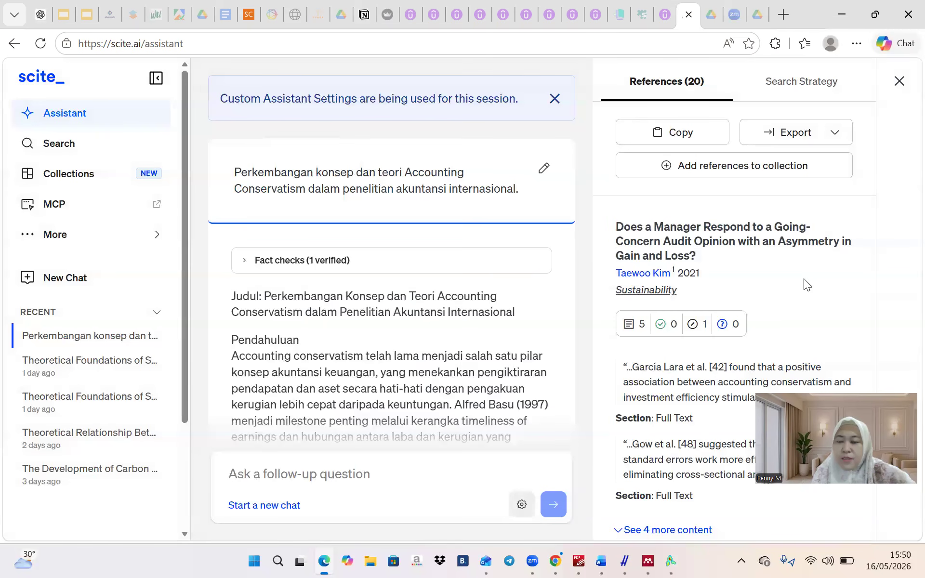
pyautogui.scroll(-3, 398, 299)
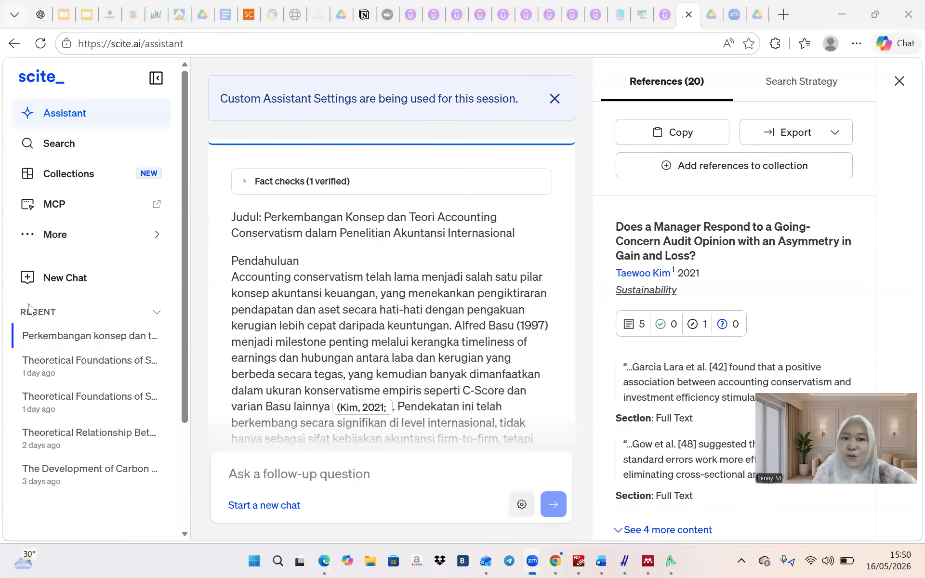
# Edit the ChatGPT outline request to add 'buatkan dalam bahasa inggris' and regenerate it
pyautogui.click(41, 14)
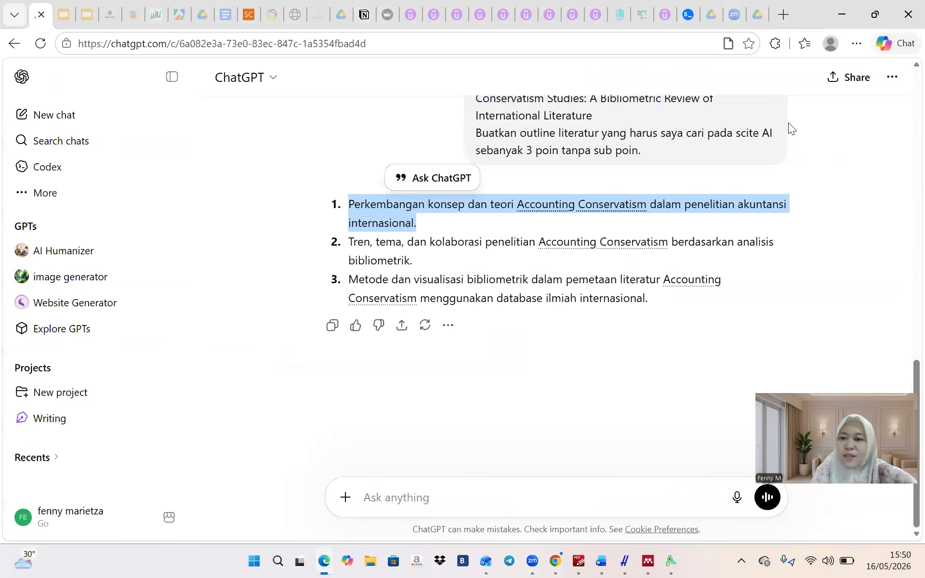
pyautogui.scroll(1, 781, 159)
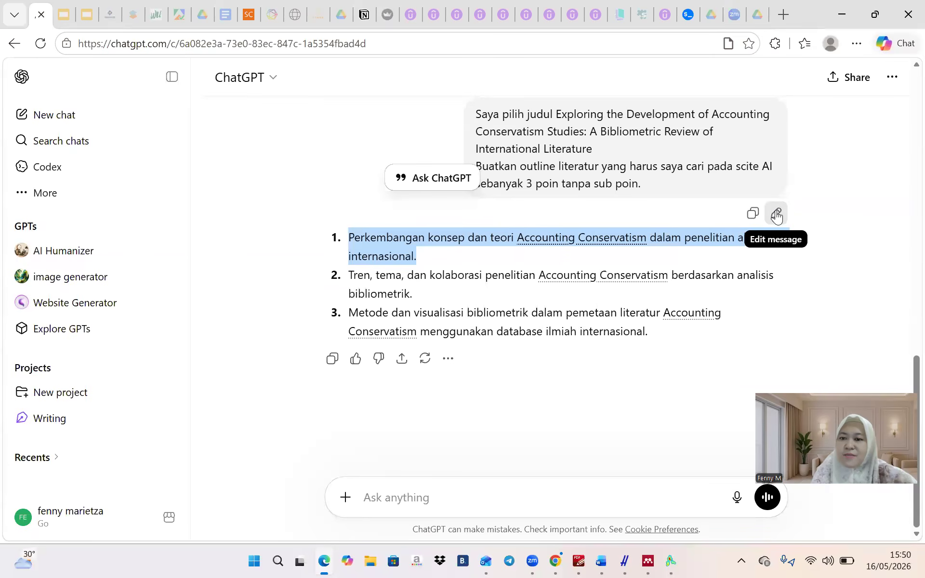
pyautogui.click(777, 215)
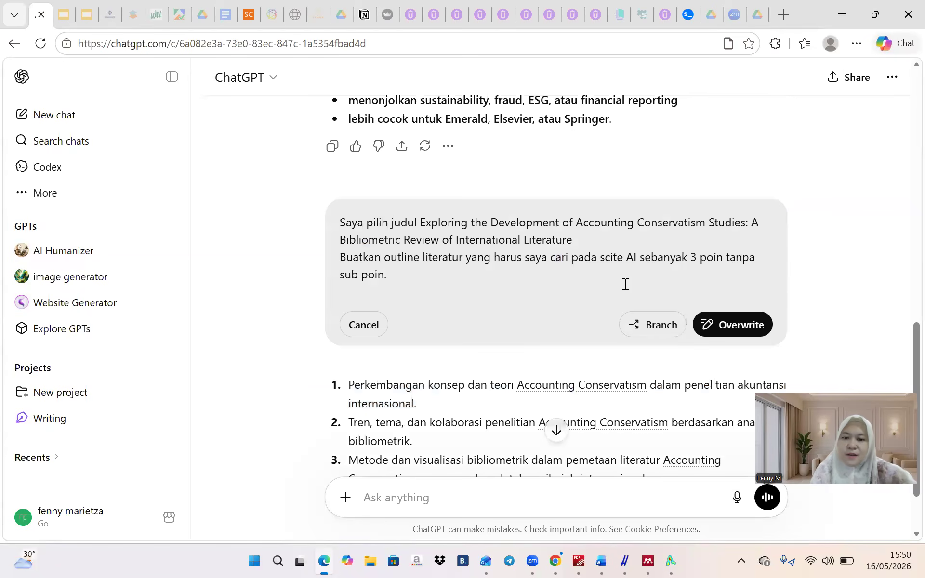
pyautogui.click(631, 268)
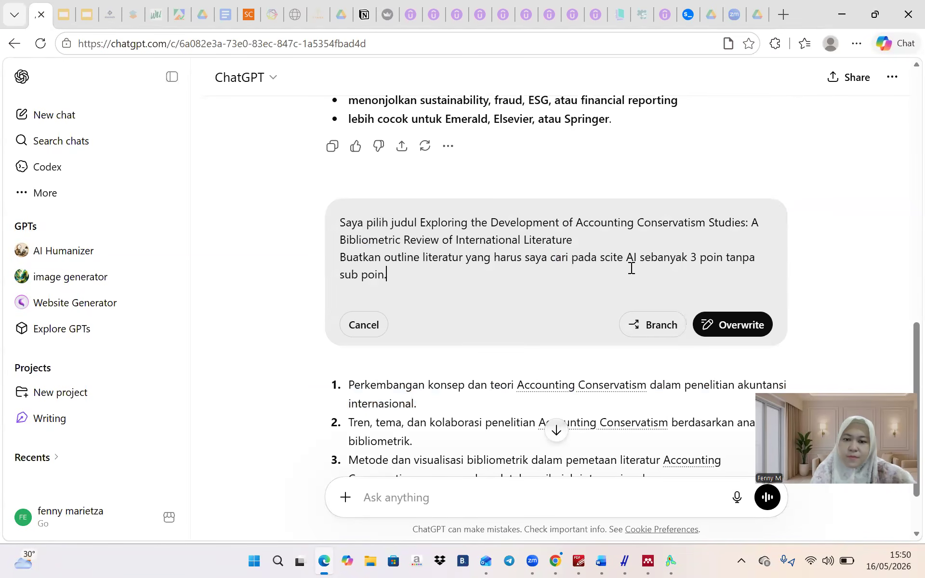
pyautogui.write('buatkan da')
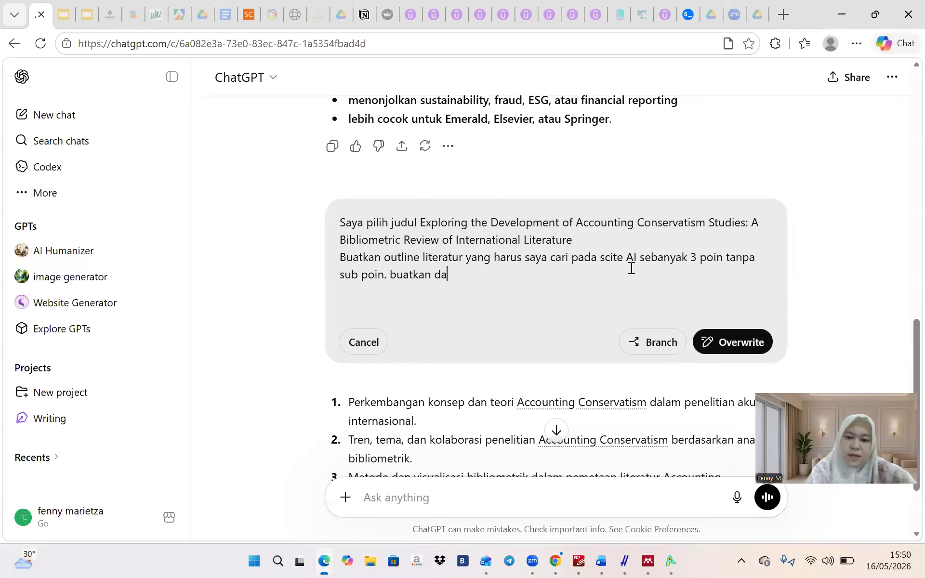
pyautogui.write('lam bahasa inggris')
pyautogui.press('Return')
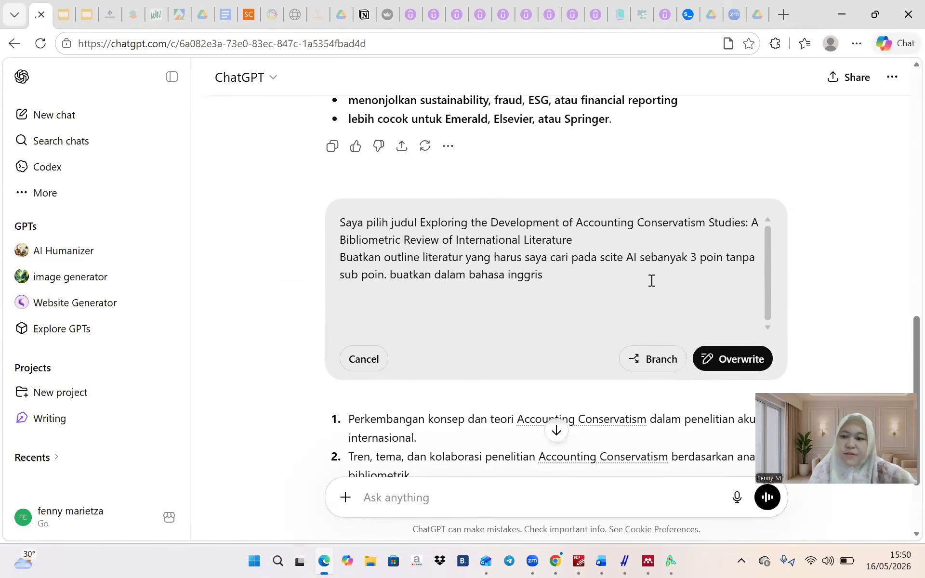
pyautogui.click(717, 358)
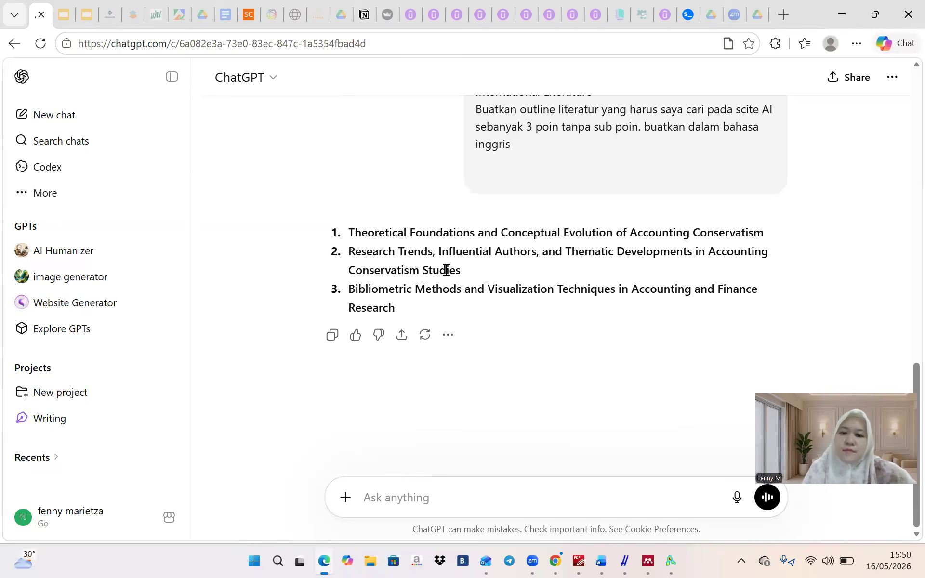
# Copy the first outline point on theoretical foundations and conceptual evolution
pyautogui.moveTo(349, 232); pyautogui.dragTo(760, 238)
pyautogui.hotkey('ctrl', 'c')
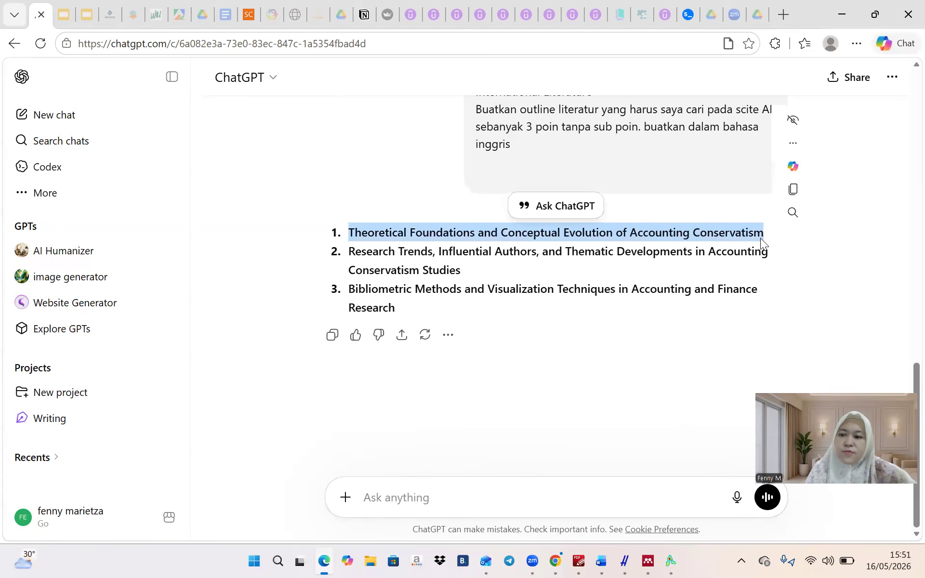
pyautogui.click(786, 190)
pyautogui.click(688, 14)
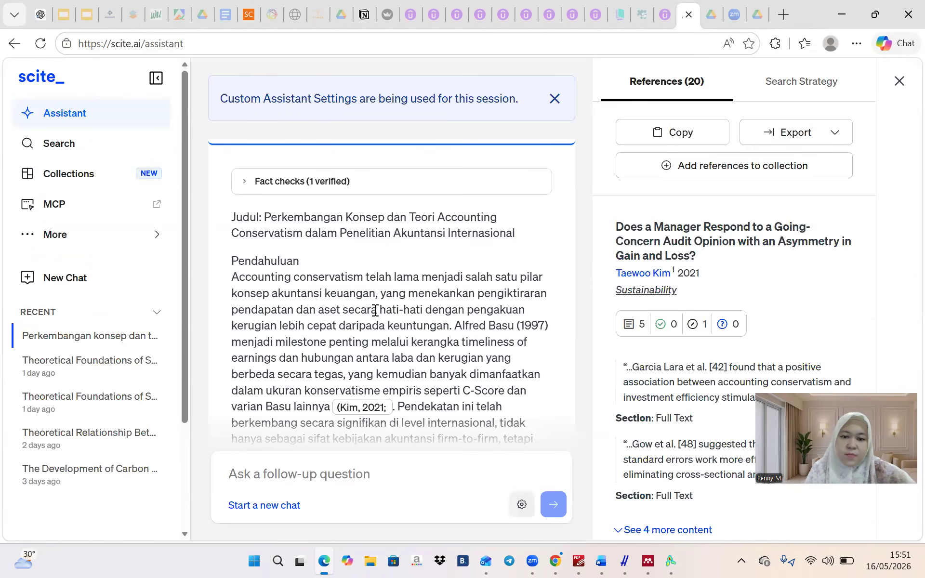
# Paste the copied outline point as a follow-up question on Theoretical Foundations of Accounting Conservatism
pyautogui.scroll(2, 378, 297)
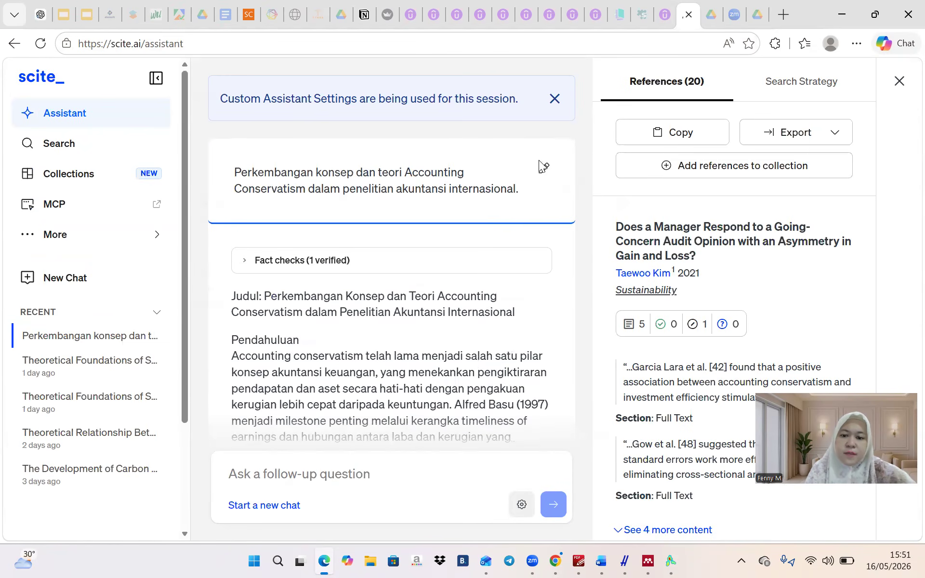
pyautogui.click(302, 486)
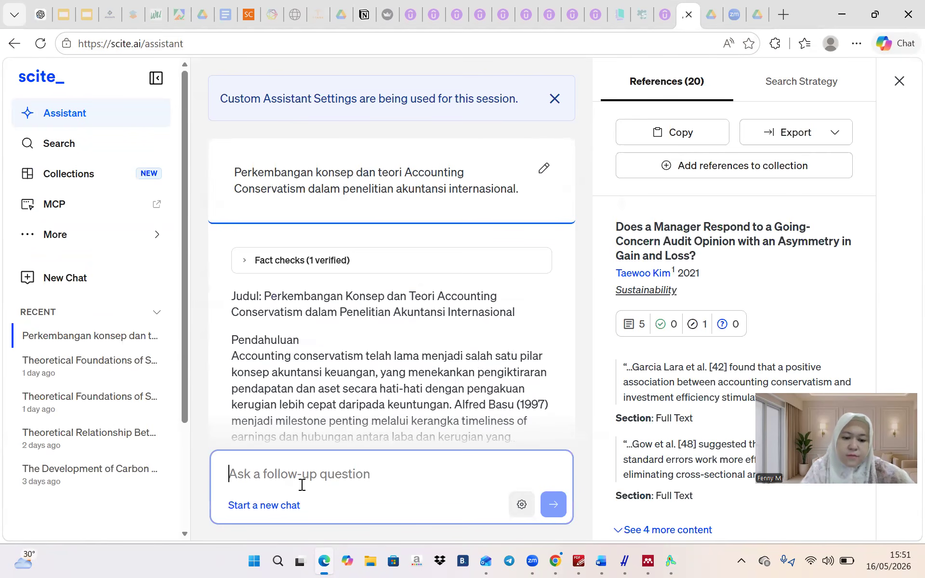
pyautogui.hotkey('ctrl', 'v')
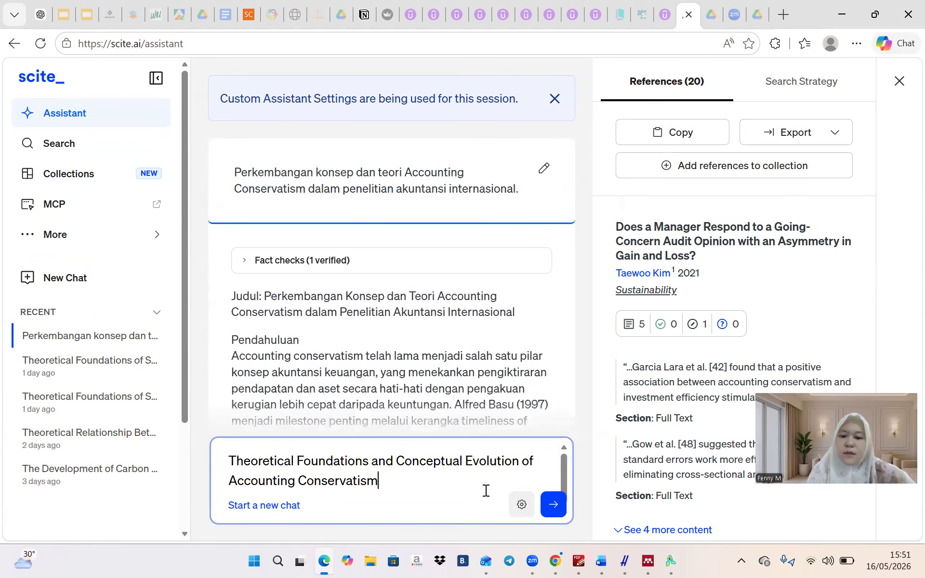
pyautogui.click(553, 504)
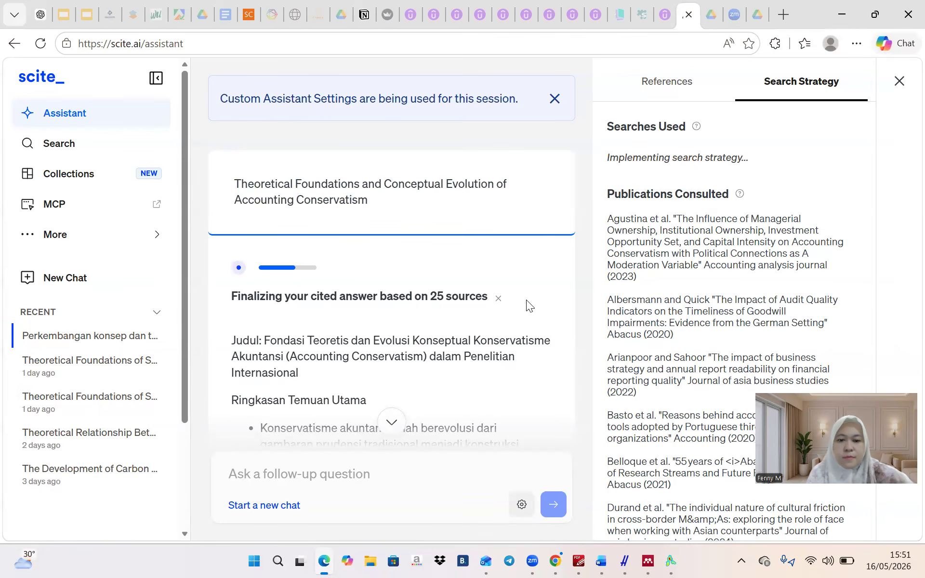
pyautogui.scroll(-5, 526, 300)
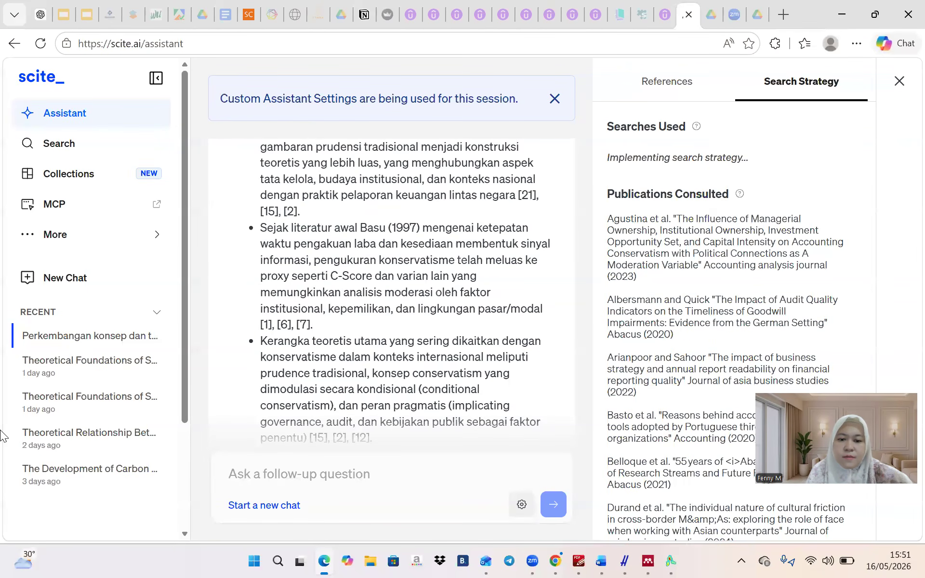
pyautogui.click(493, 359)
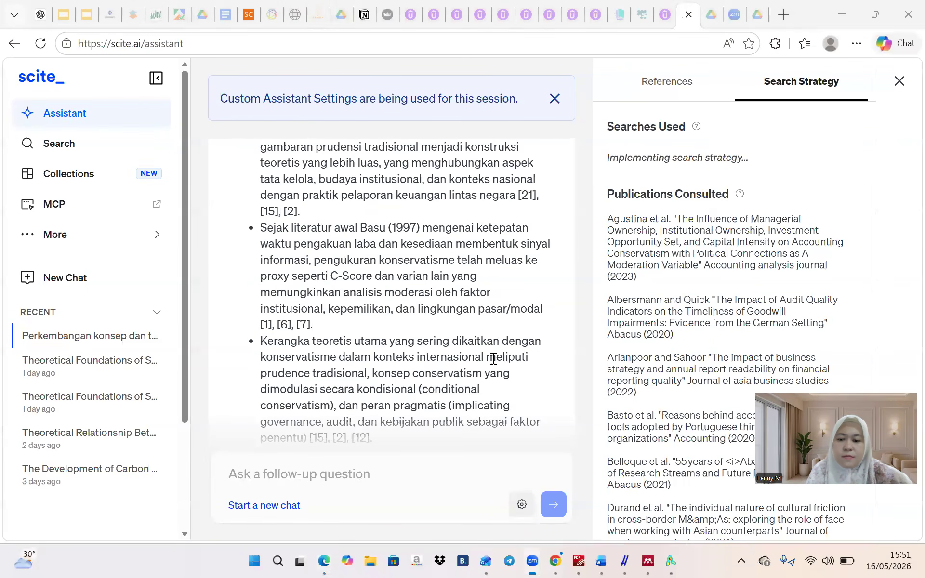
pyautogui.click(586, 535)
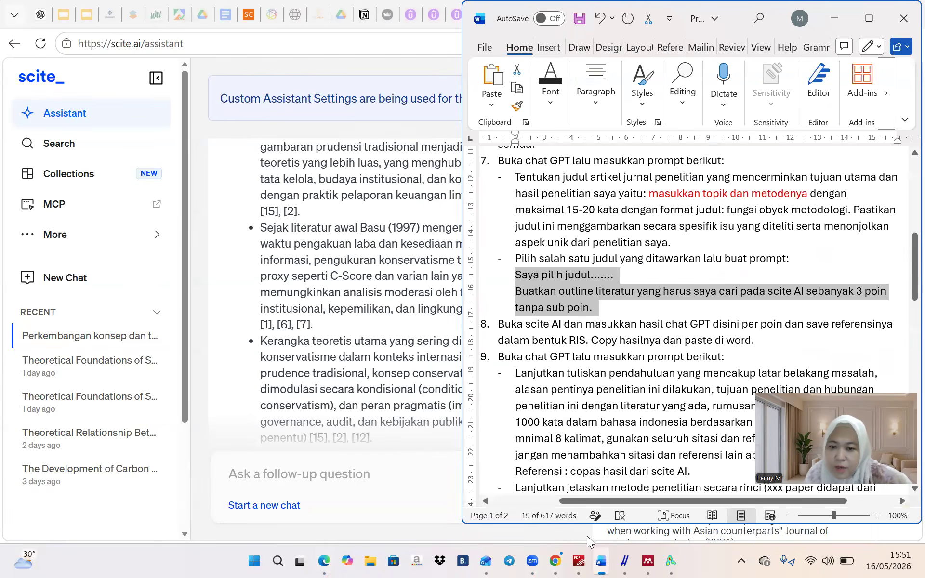
pyautogui.scroll(-2, 647, 274)
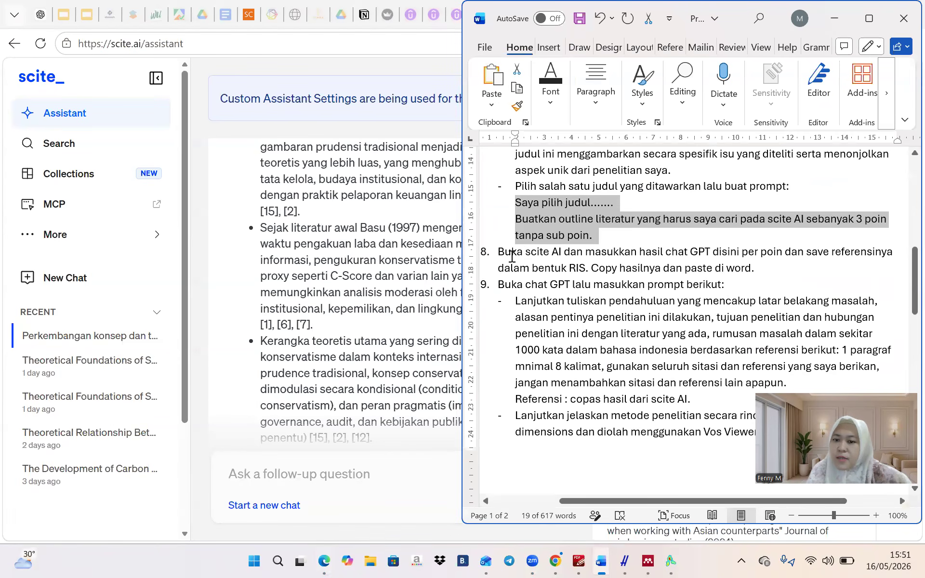
pyautogui.scroll(-3, 598, 241)
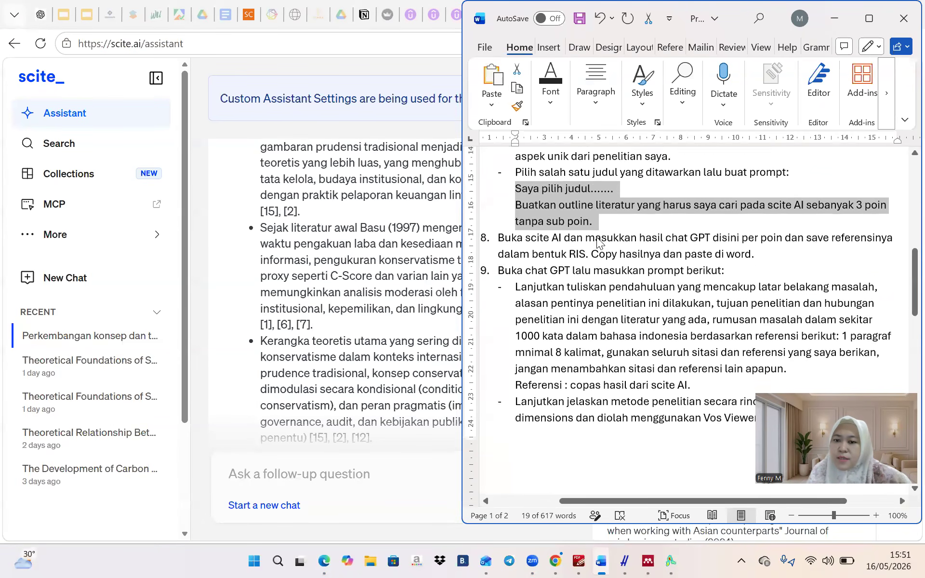
pyautogui.scroll(2, 598, 242)
pyautogui.scroll(2, 598, 242)
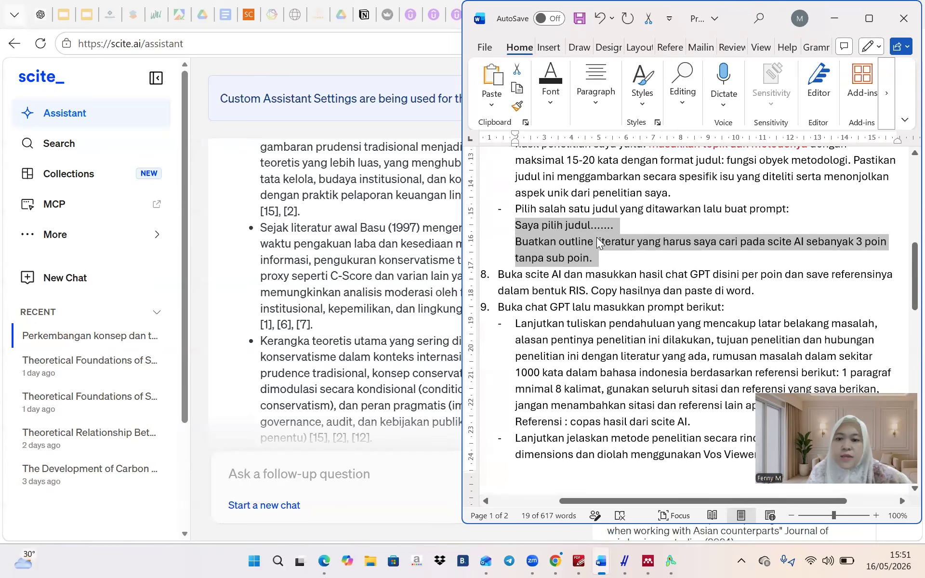
pyautogui.moveTo(597, 242); pyautogui.dragTo(415, 453)
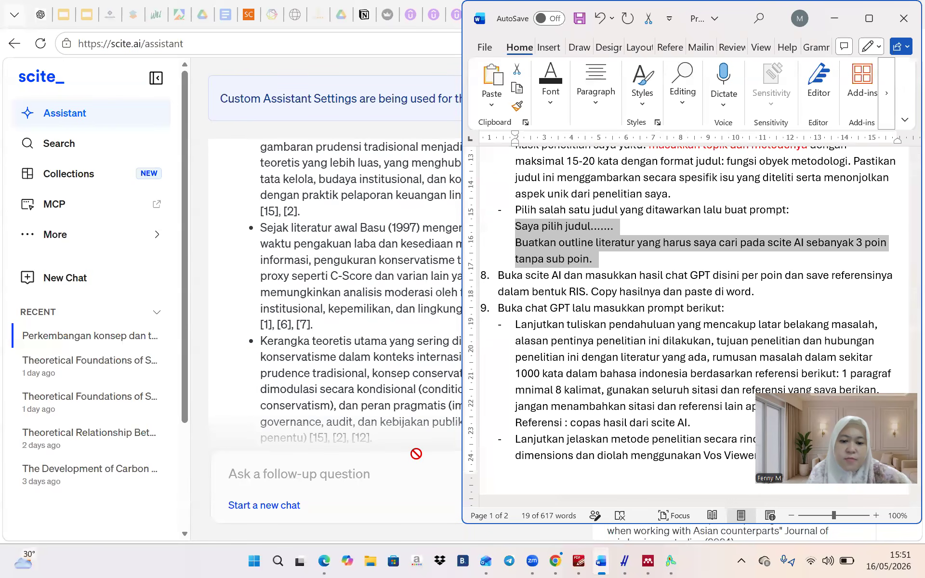
pyautogui.click(379, 319)
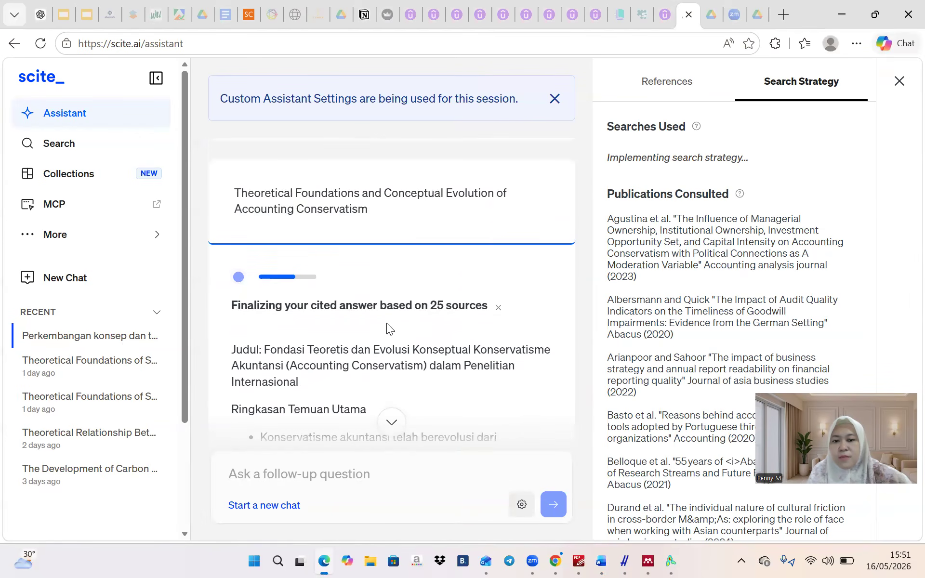
# Scroll through the finished answer, its fact checks and annotated bibliography
pyautogui.scroll(-2, 386, 323)
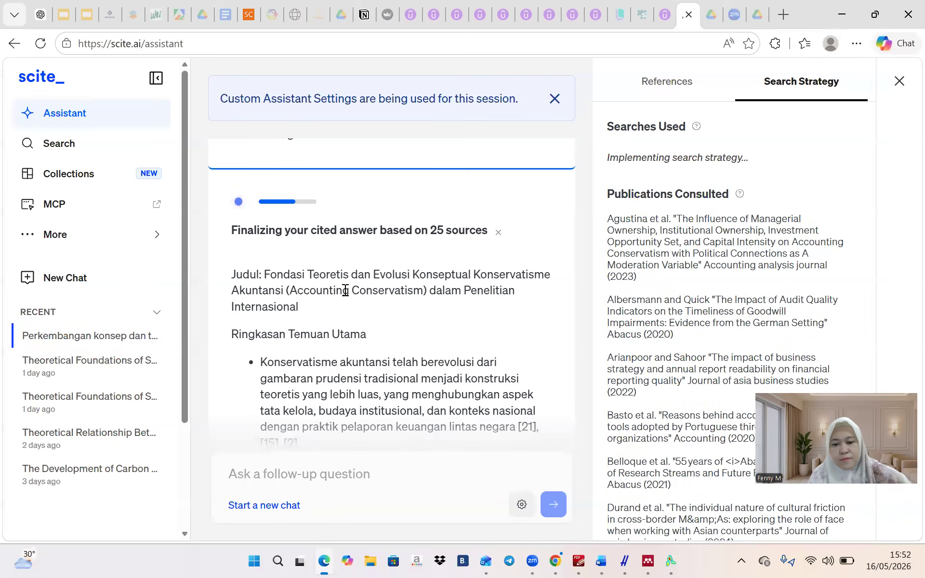
pyautogui.scroll(1, 345, 290)
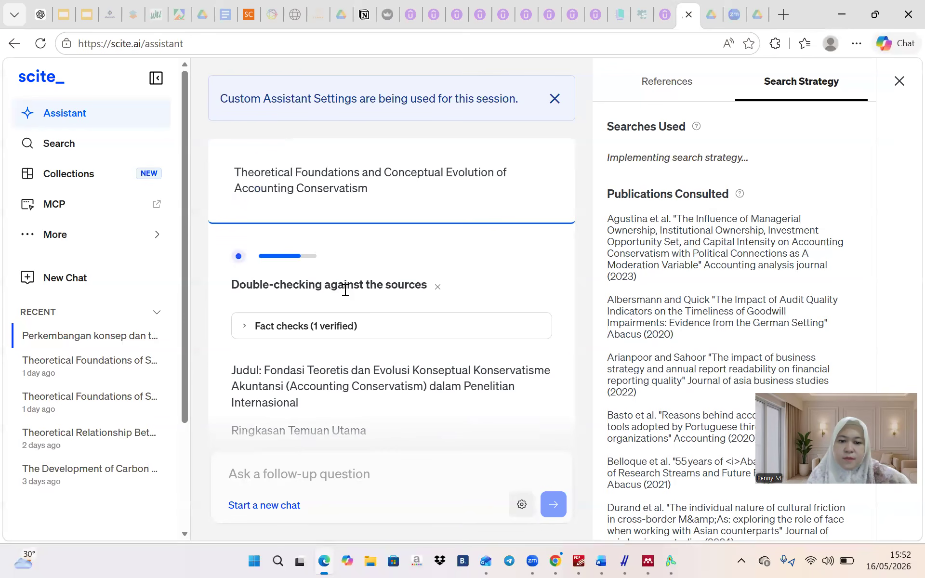
pyautogui.scroll(-7, 345, 291)
pyautogui.scroll(-15, 346, 291)
pyautogui.scroll(-15, 345, 290)
pyautogui.scroll(-15, 345, 290)
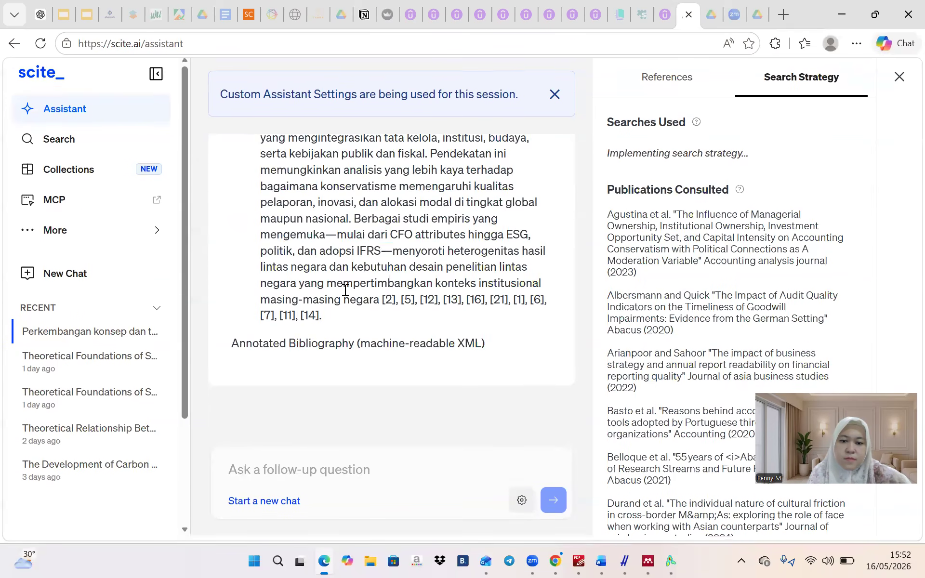
pyautogui.scroll(-2, 346, 290)
pyautogui.scroll(10, 346, 291)
pyautogui.scroll(15, 346, 290)
pyautogui.scroll(-15, 345, 290)
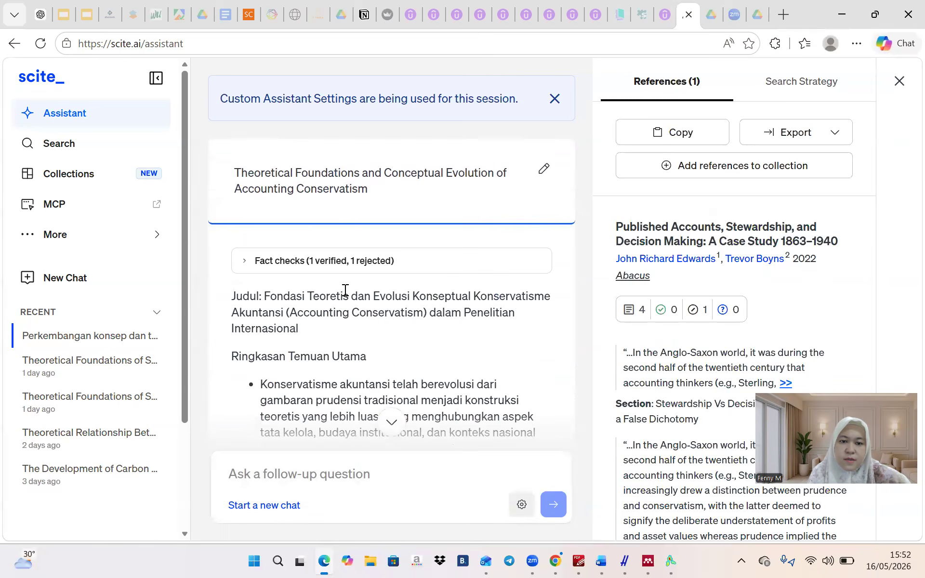
pyautogui.scroll(-2, 345, 291)
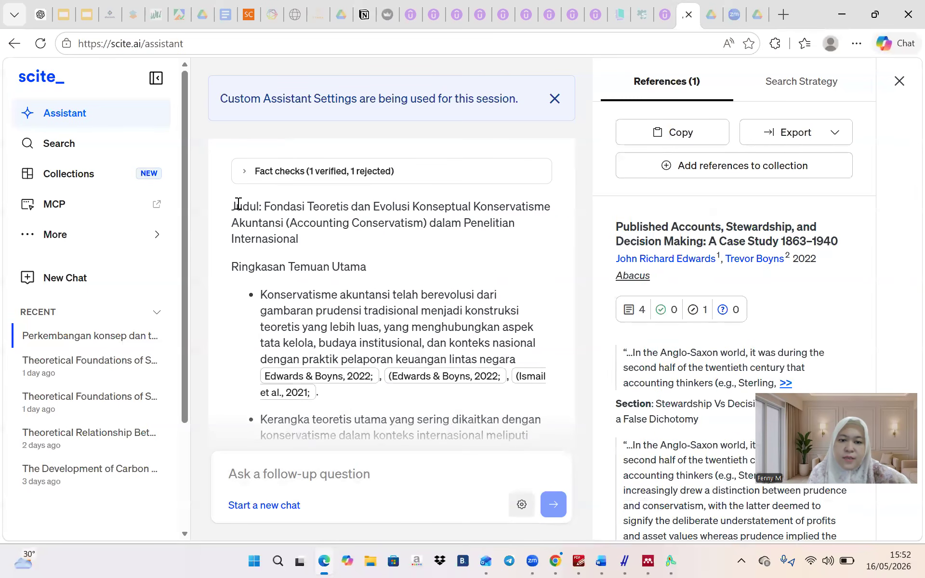
pyautogui.scroll(-15, 234, 208)
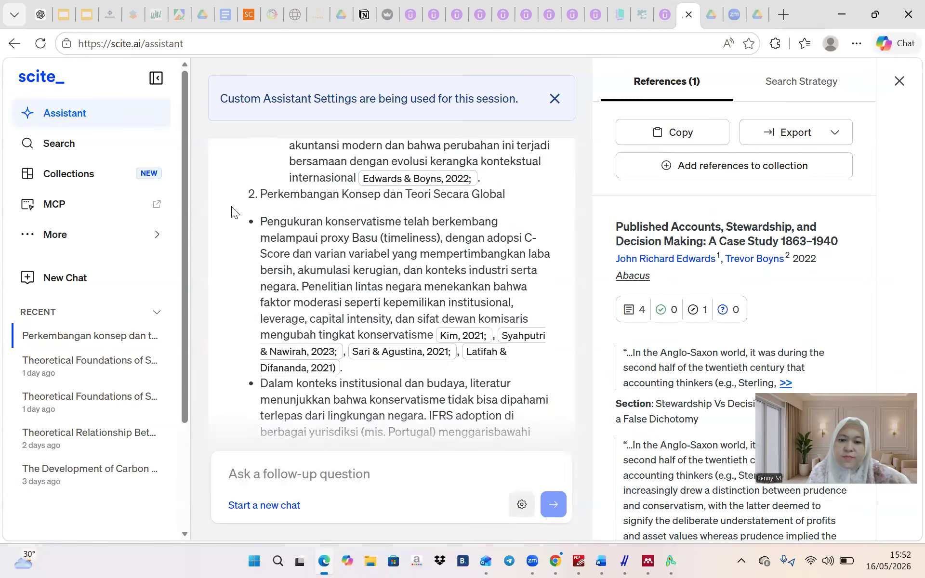
pyautogui.scroll(-15, 232, 206)
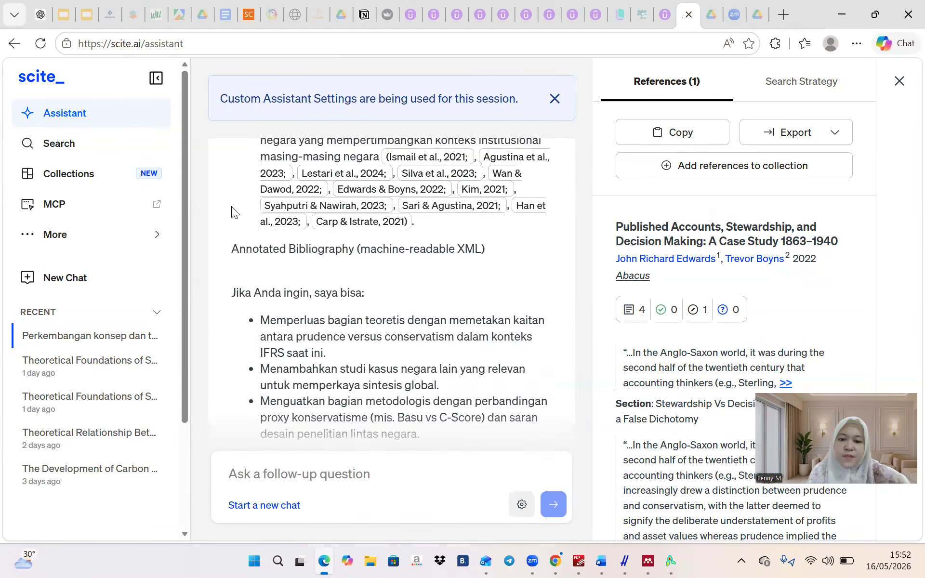
pyautogui.scroll(1, 278, 216)
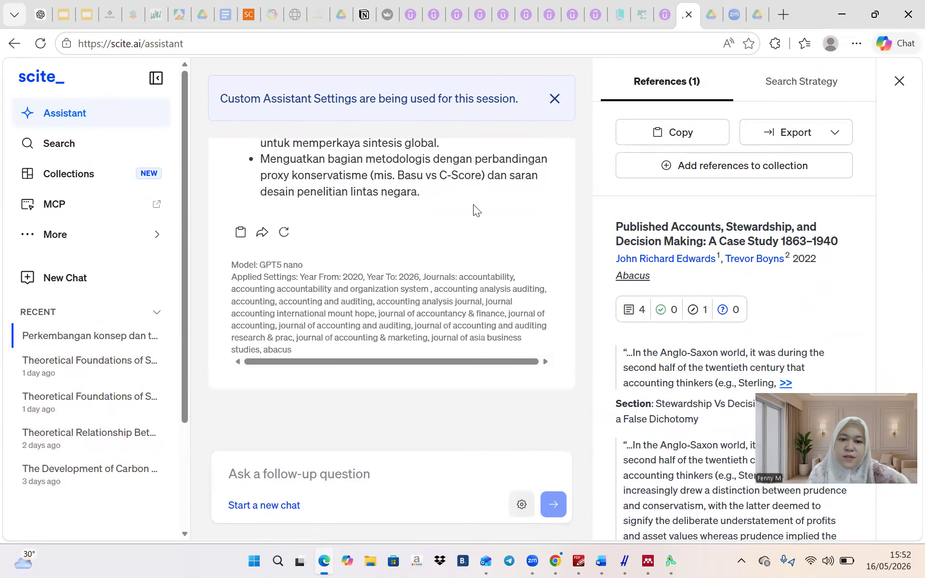
pyautogui.scroll(5, 473, 204)
pyautogui.scroll(1, 473, 204)
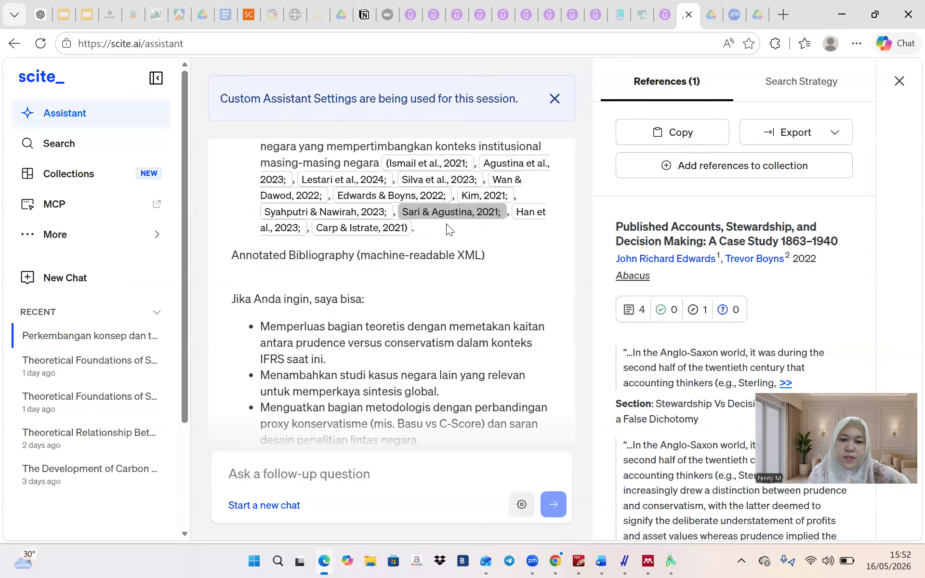
# Copy the answer text with its citations and bring the Word instructions document forward
pyautogui.tripleClick(441, 228)
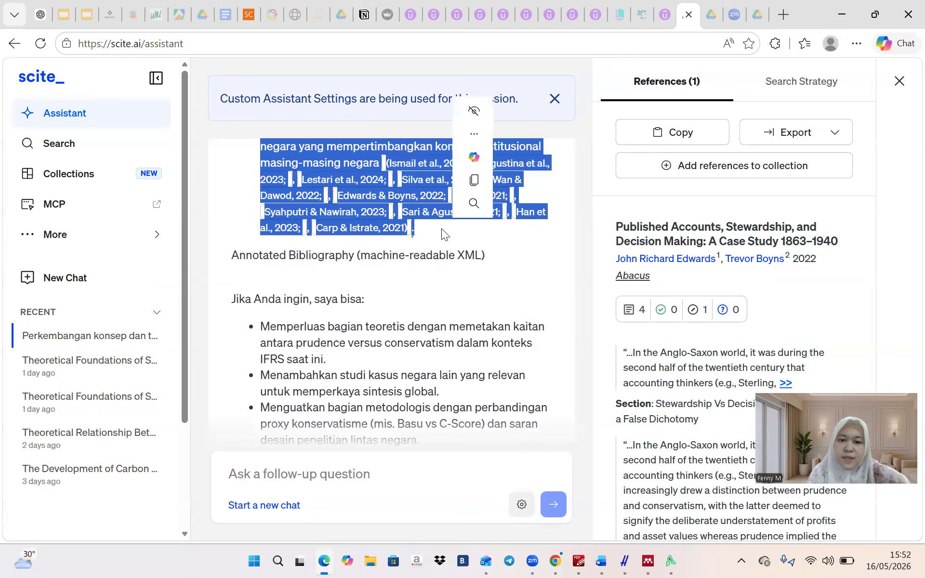
pyautogui.click(482, 178)
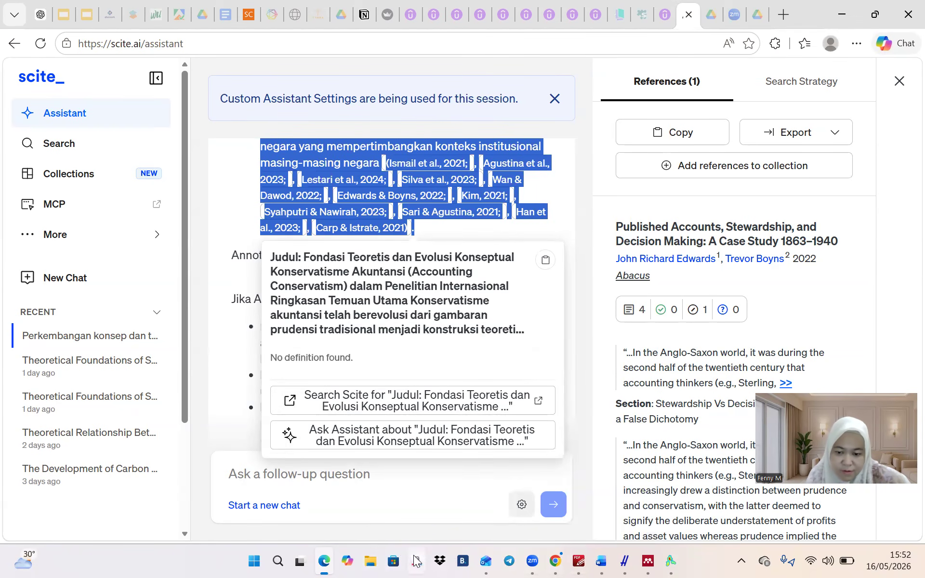
pyautogui.click(601, 560)
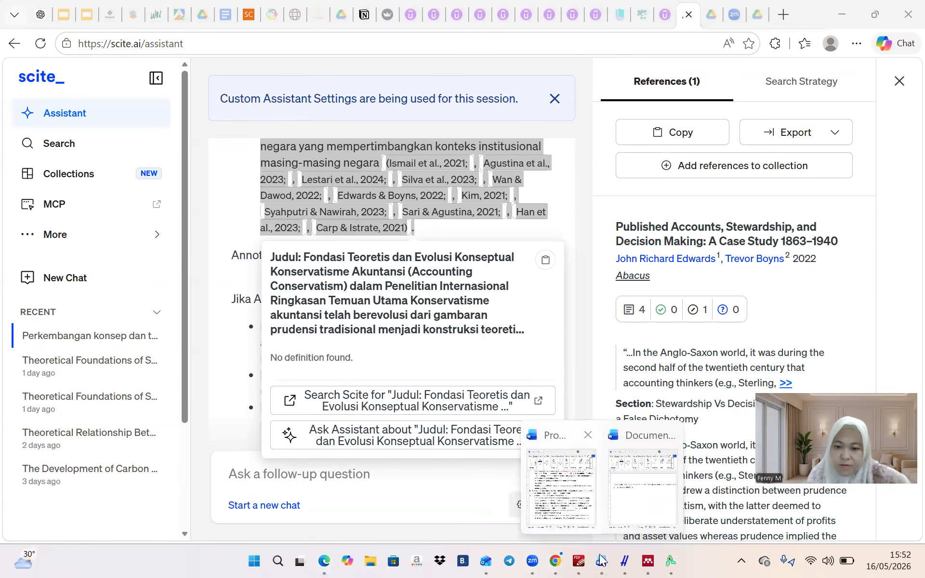
pyautogui.click(558, 461)
# Paste the copied scite.ai answer into a new blank Word document
pyautogui.click(32, 49)
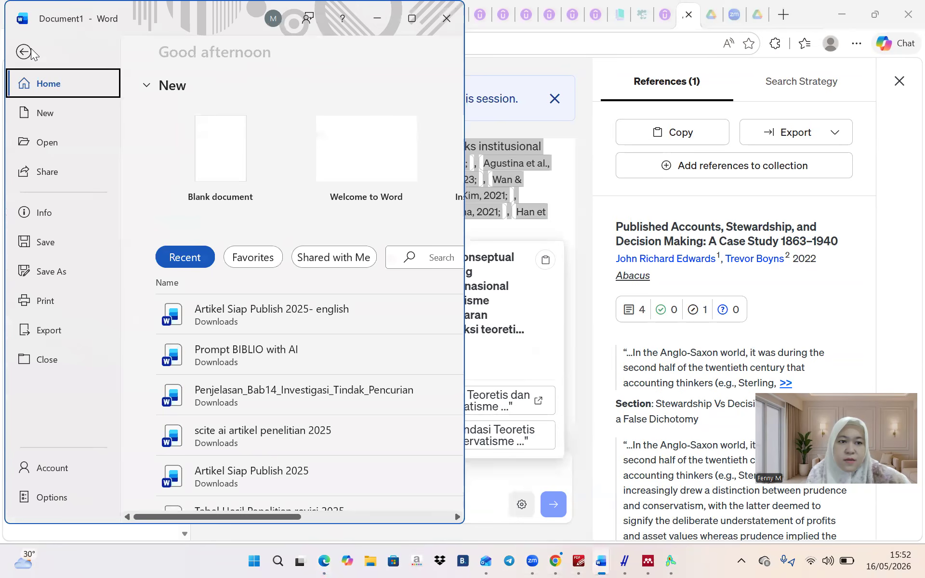
pyautogui.click(47, 112)
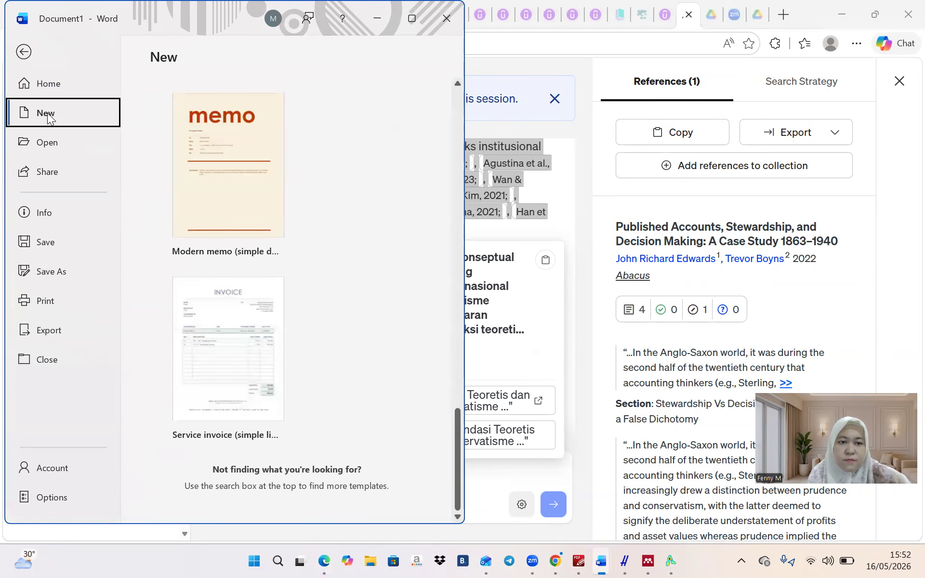
pyautogui.scroll(15, 190, 171)
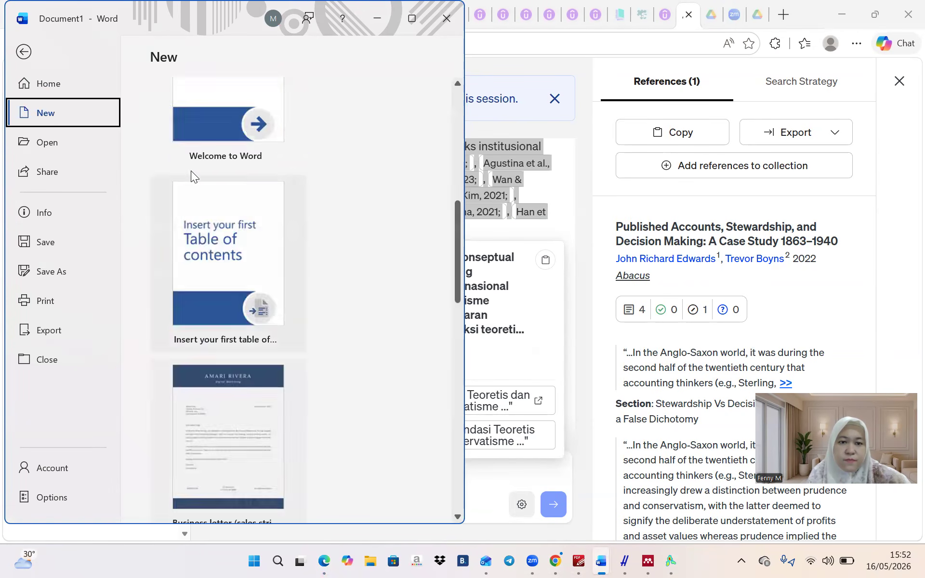
pyautogui.click(190, 171)
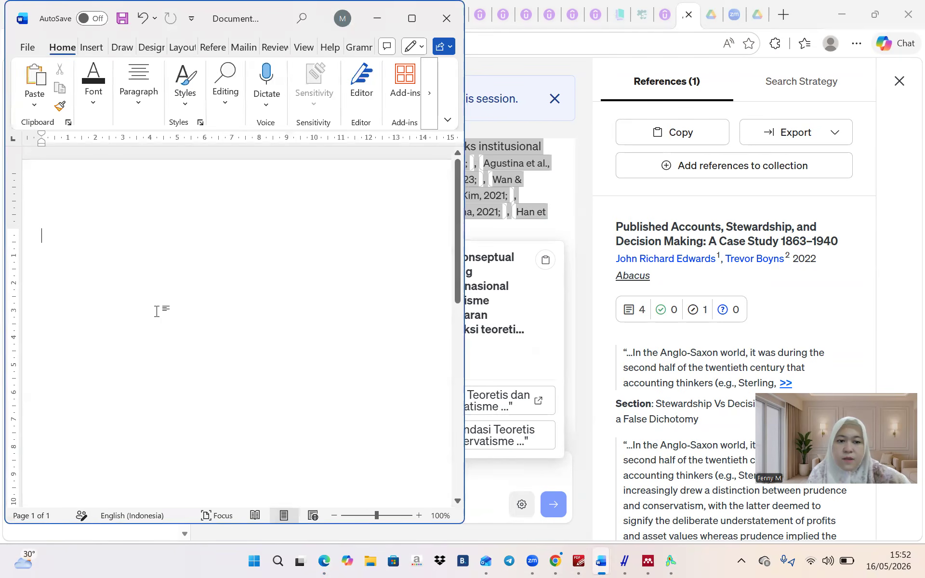
pyautogui.hotkey('ctrl', 'v')
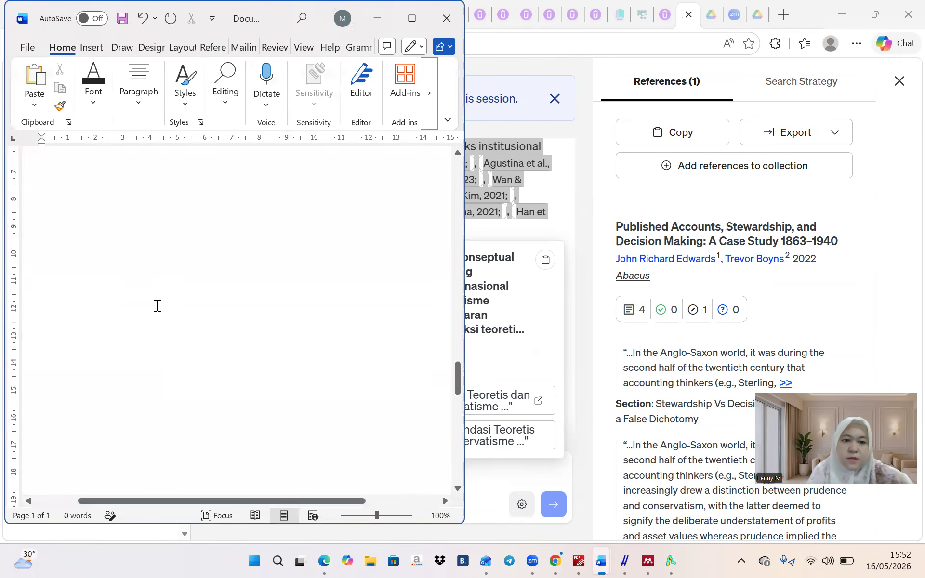
pyautogui.click(641, 94)
# Export the answer's references from the References panel as an RIS file
pyautogui.rightClick(816, 133)
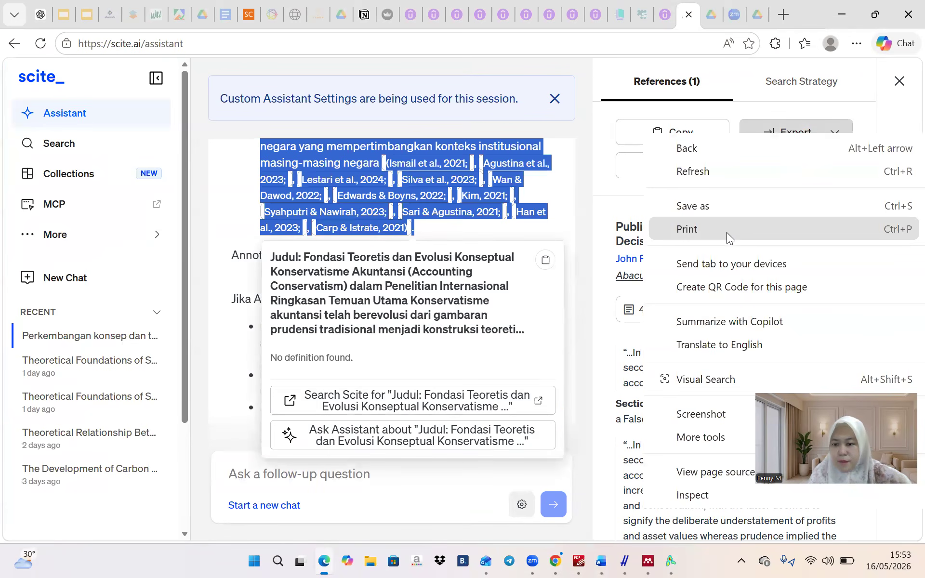
pyautogui.click(781, 129)
pyautogui.click(781, 130)
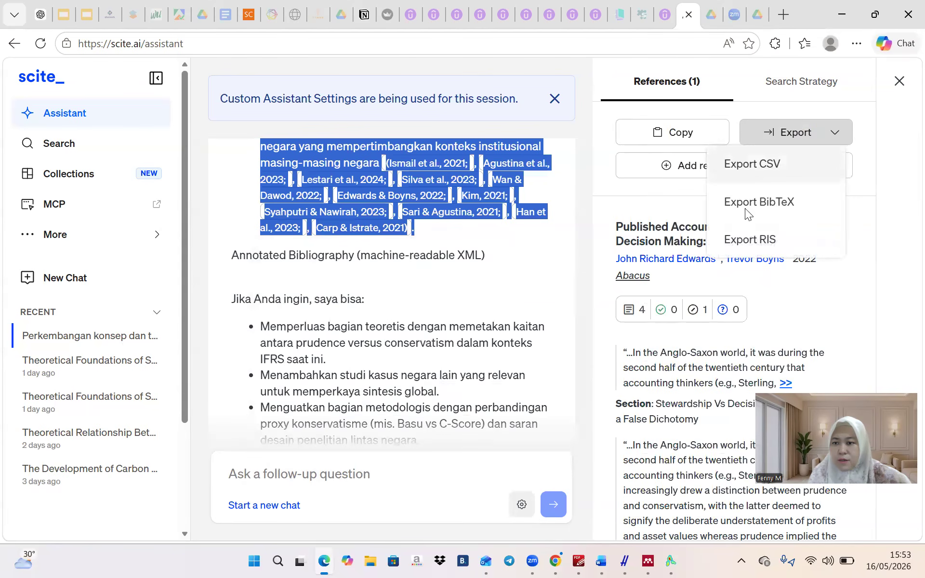
pyautogui.click(745, 237)
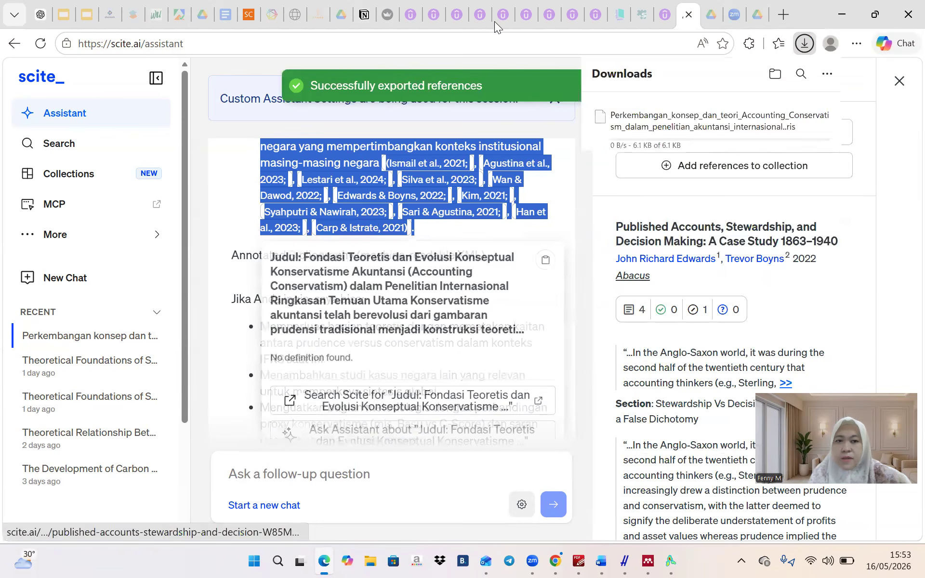
pyautogui.click(40, 14)
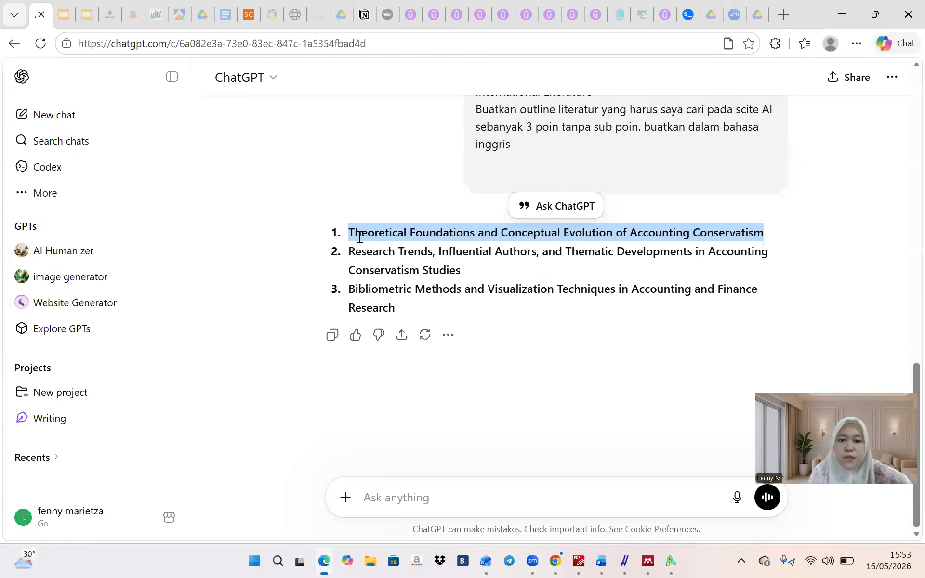
# Copy ChatGPT's second outline point on research trends, influential authors and thematic developments, then return to scite.ai
pyautogui.moveTo(348, 252); pyautogui.dragTo(470, 270)
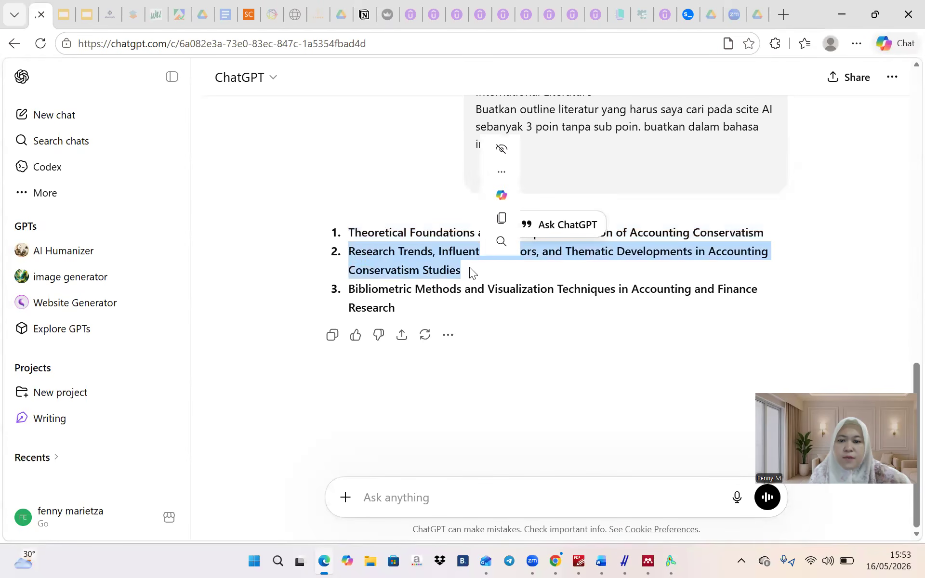
pyautogui.click(501, 218)
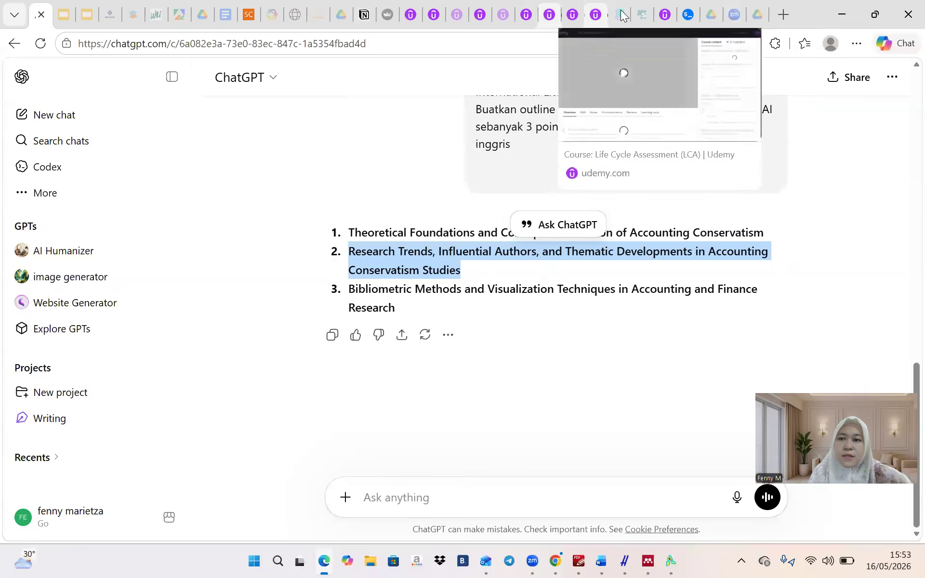
pyautogui.click(680, 18)
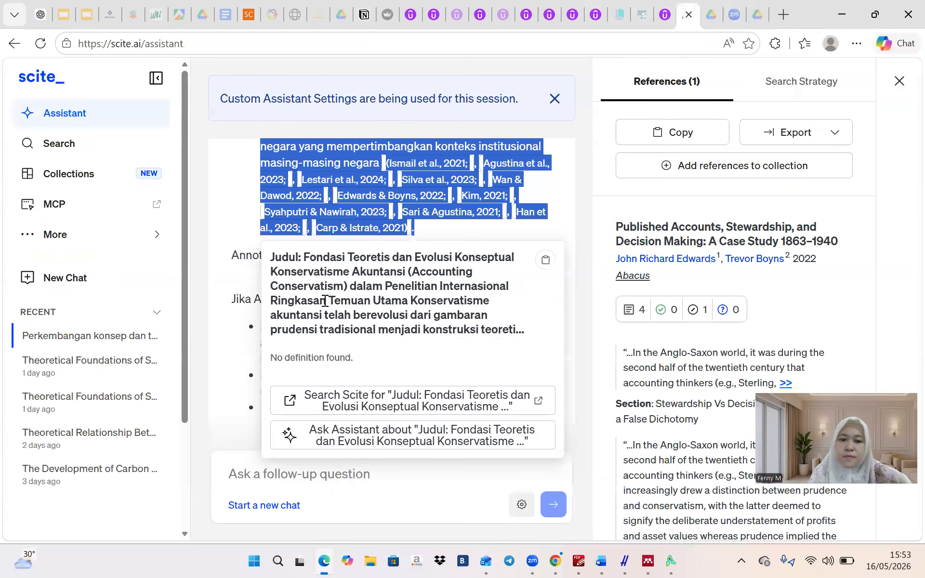
# Ask the Assistant a follow-up on research trends, influential authors and thematic developments in accounting conservatism studies
pyautogui.click(222, 359)
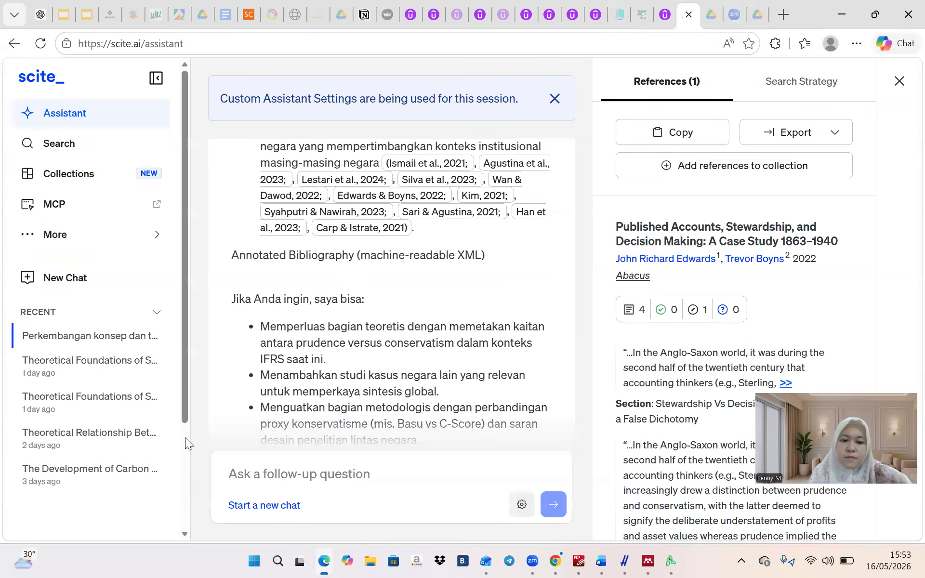
pyautogui.scroll(-3, 255, 361)
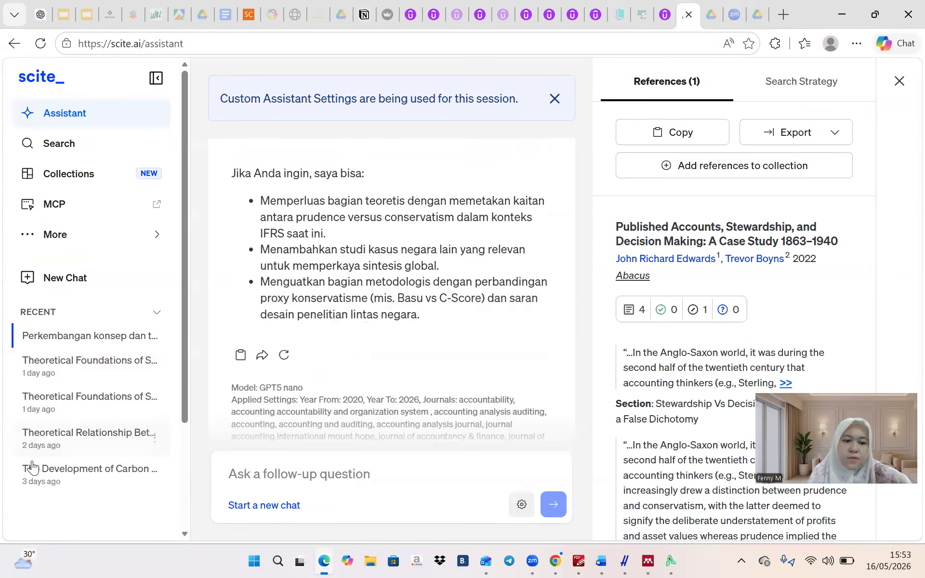
pyautogui.click(282, 483)
pyautogui.hotkey('ctrl', 'v')
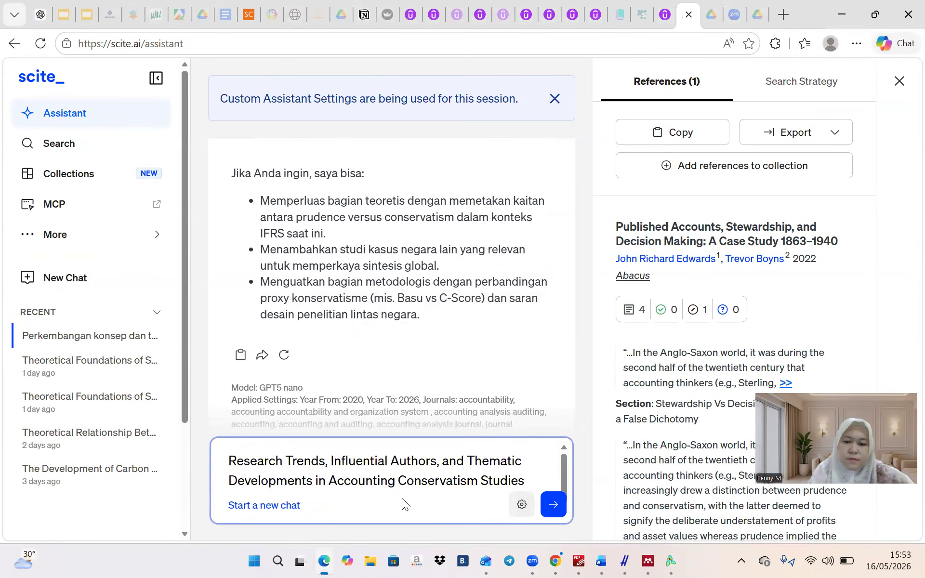
pyautogui.click(553, 503)
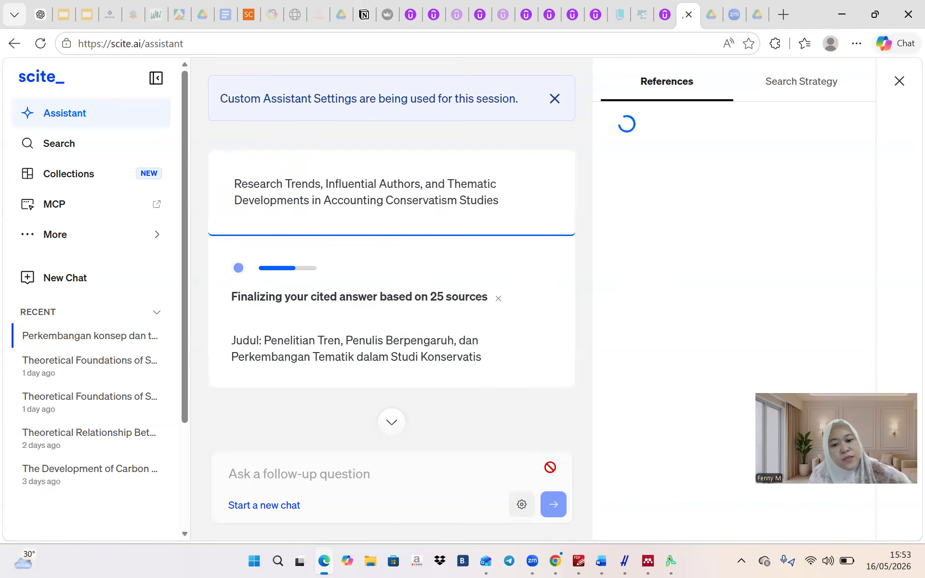
pyautogui.click(250, 15)
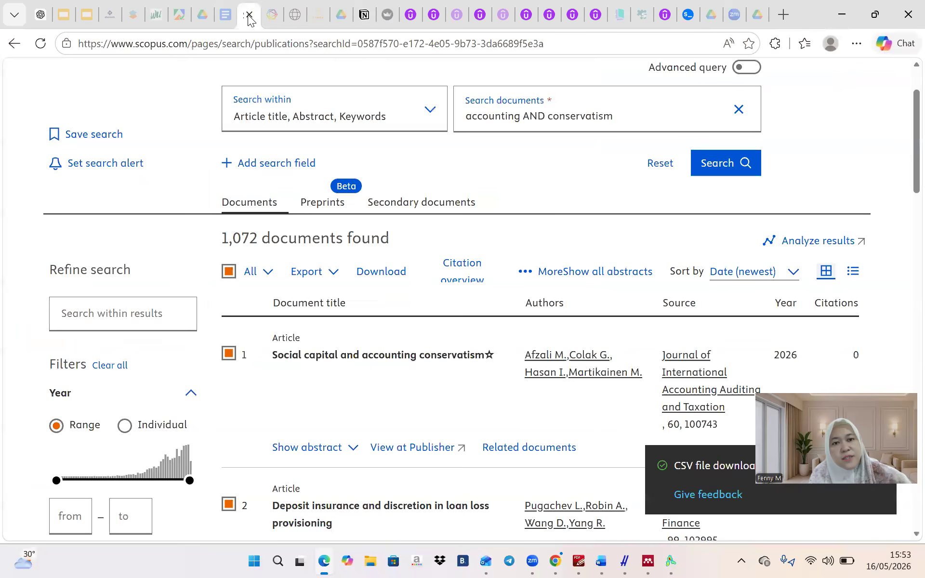
pyautogui.scroll(-1, 669, 308)
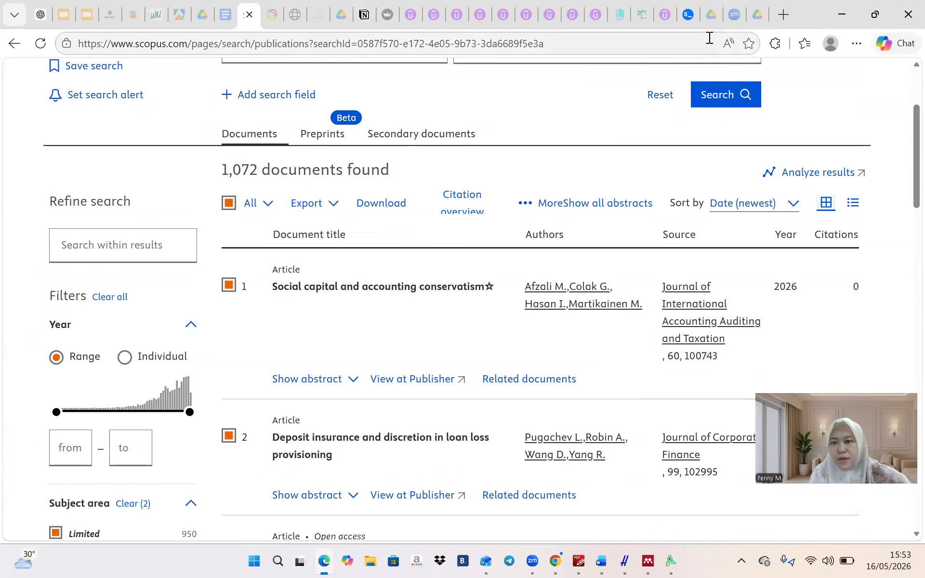
pyautogui.click(689, 16)
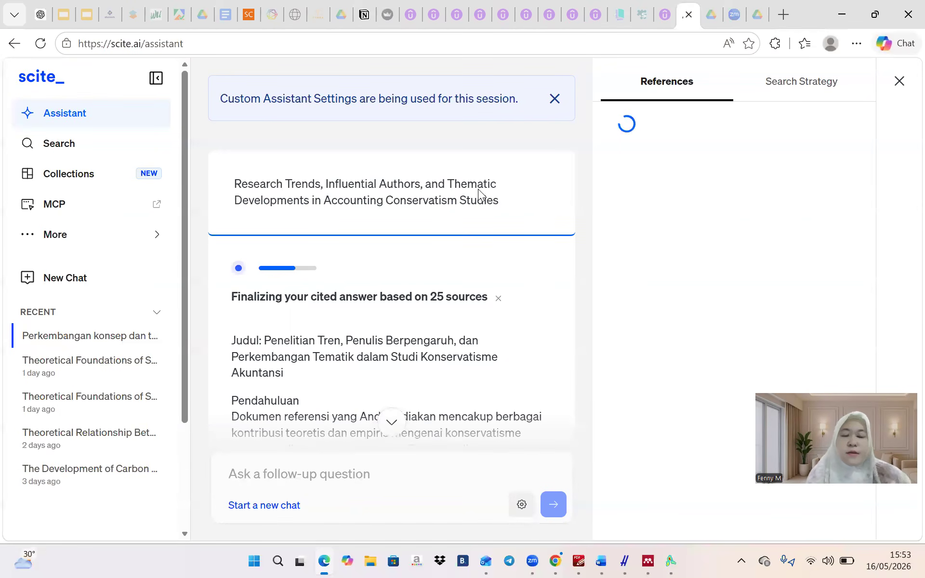
pyautogui.click(248, 16)
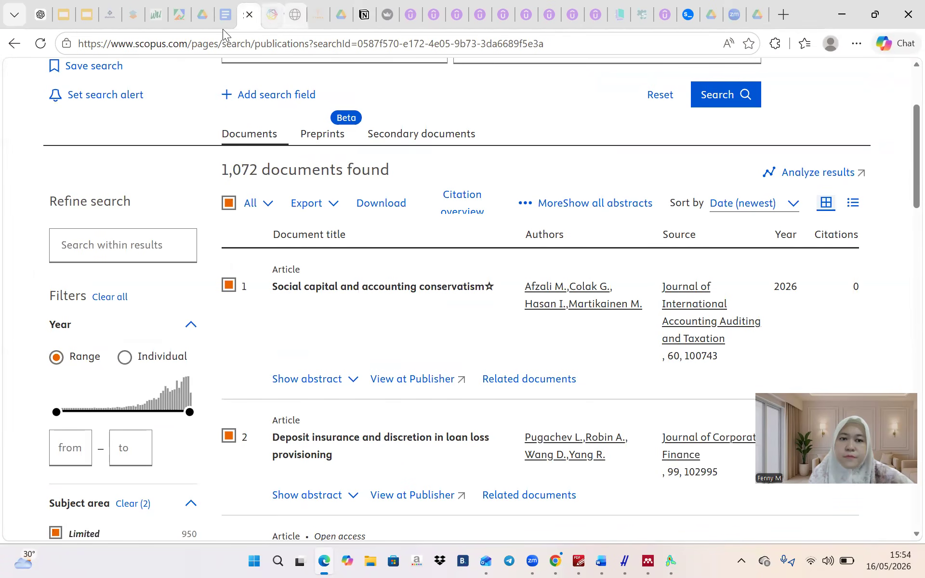
pyautogui.click(688, 15)
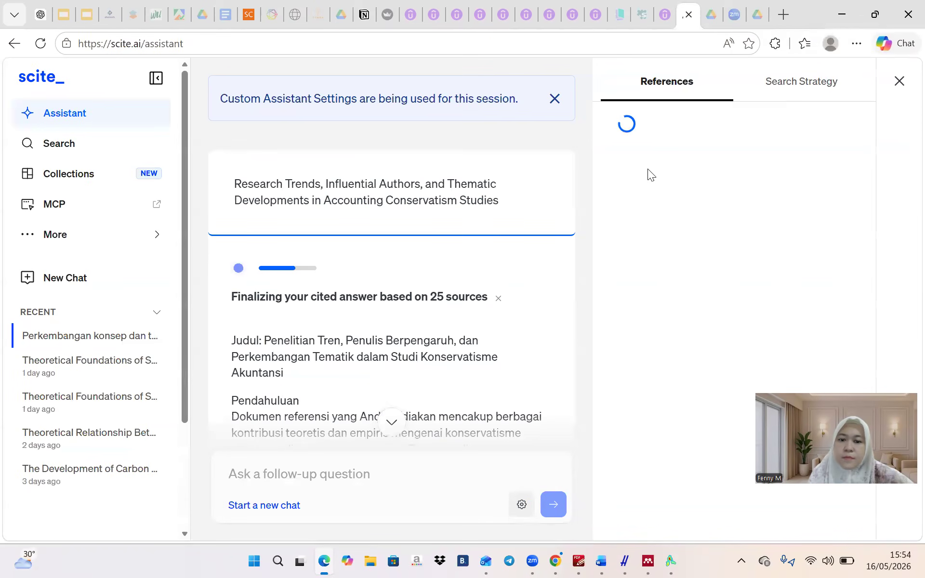
pyautogui.scroll(-8, 477, 308)
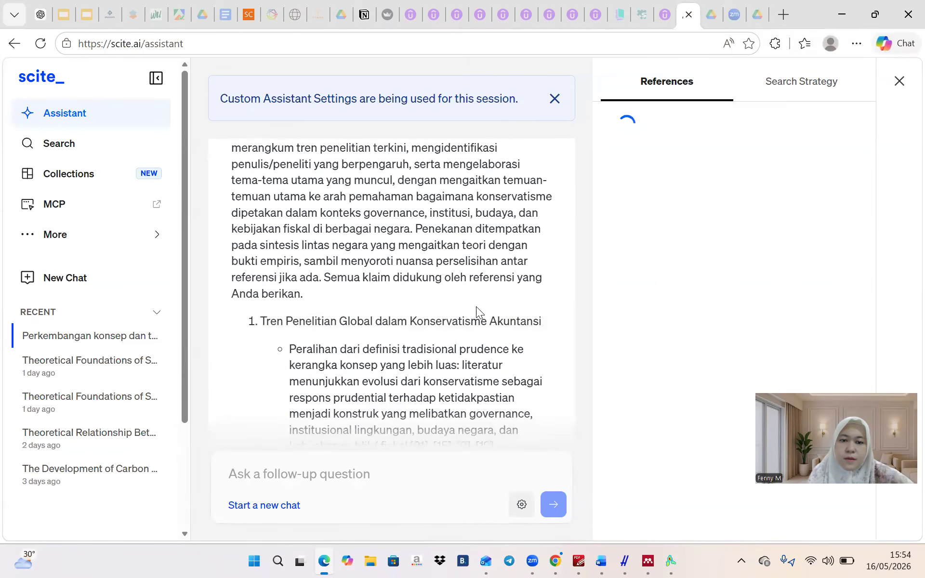
pyautogui.scroll(8, 477, 311)
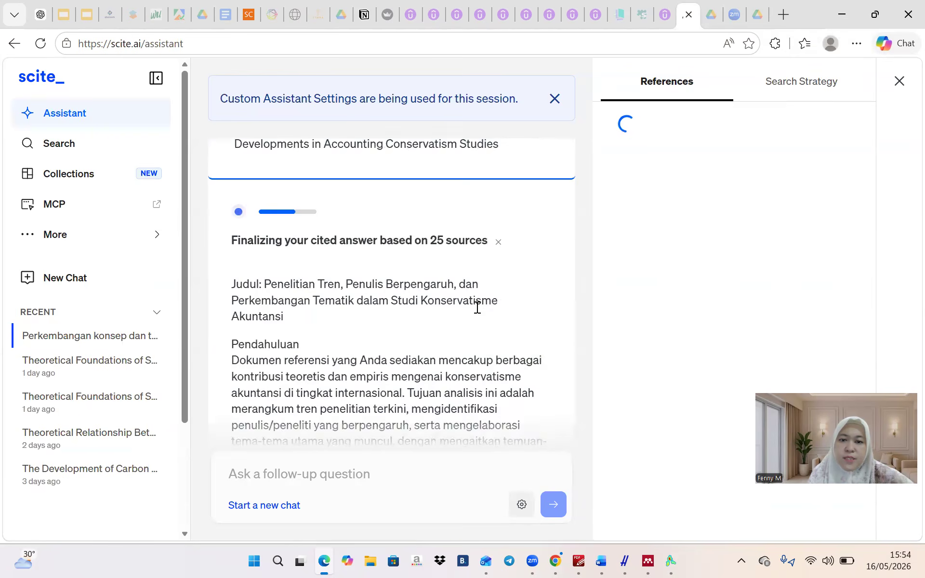
pyautogui.scroll(-1, 477, 308)
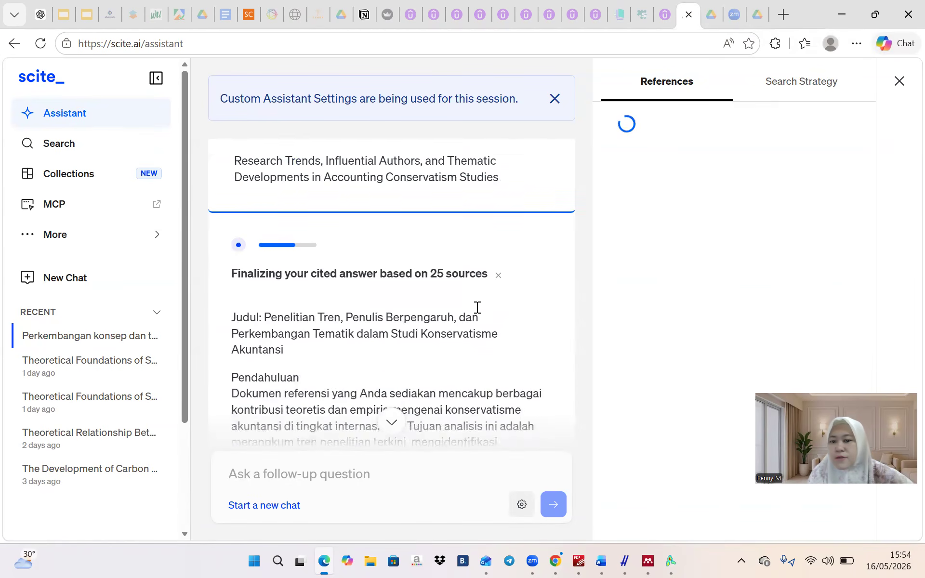
pyautogui.scroll(-3, 477, 307)
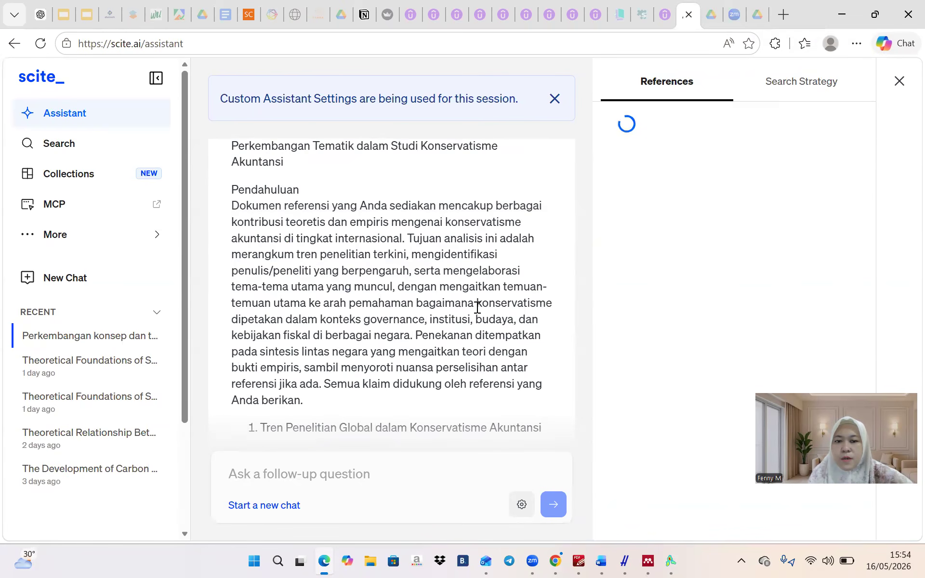
pyautogui.scroll(-10, 477, 307)
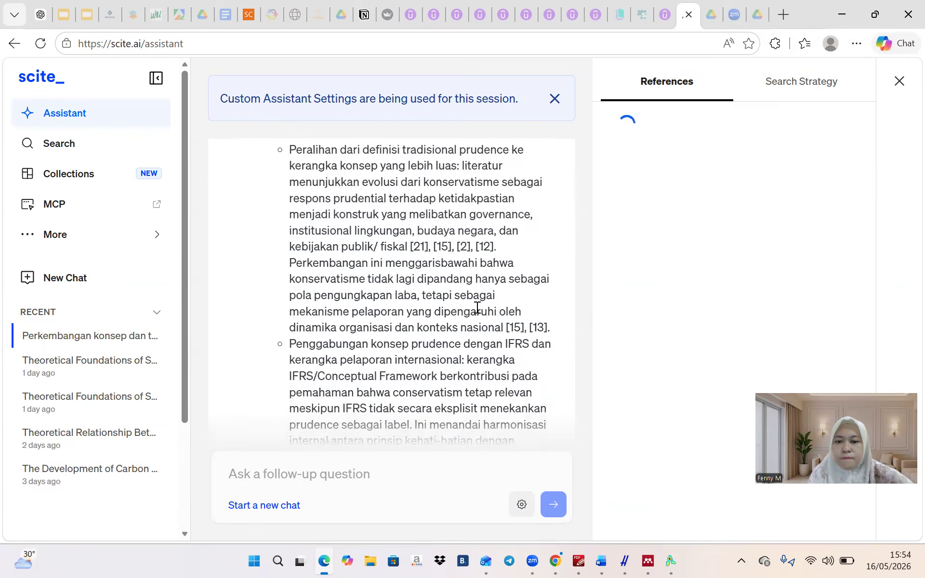
pyautogui.scroll(-10, 476, 306)
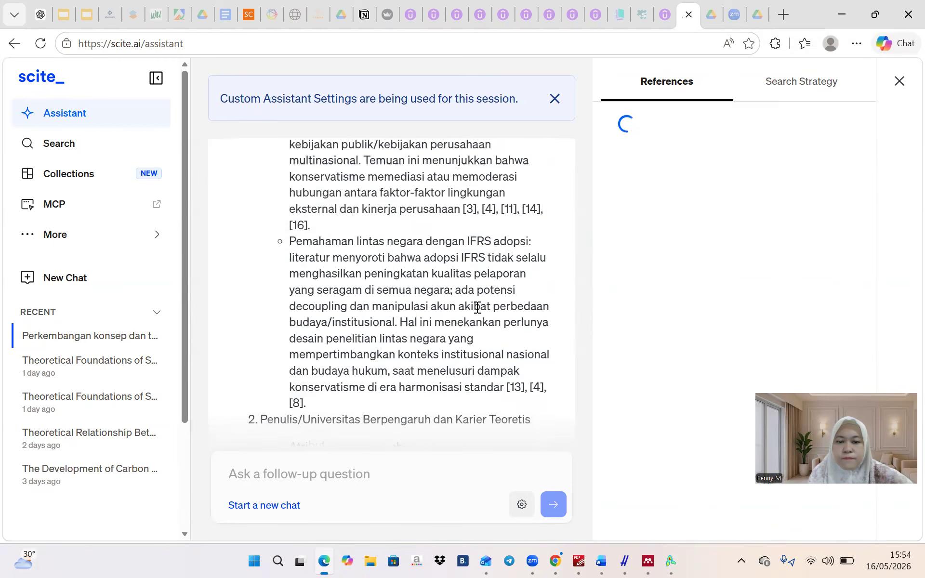
pyautogui.scroll(-10, 477, 306)
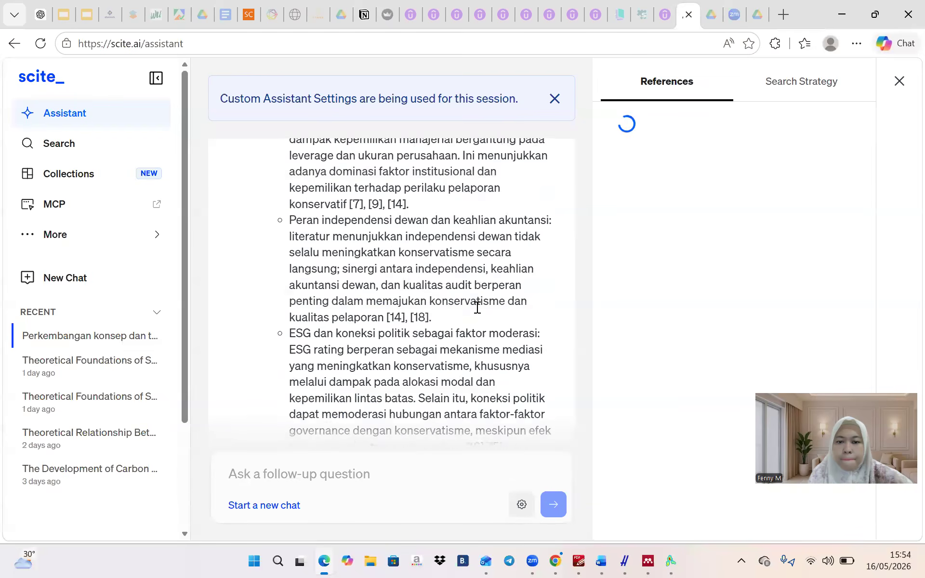
pyautogui.scroll(20, 476, 306)
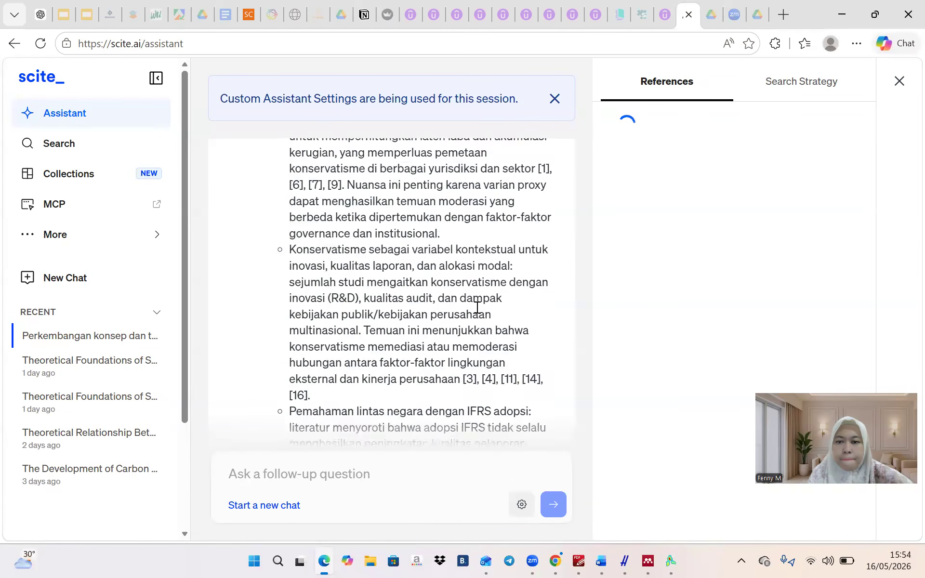
pyautogui.scroll(10, 477, 307)
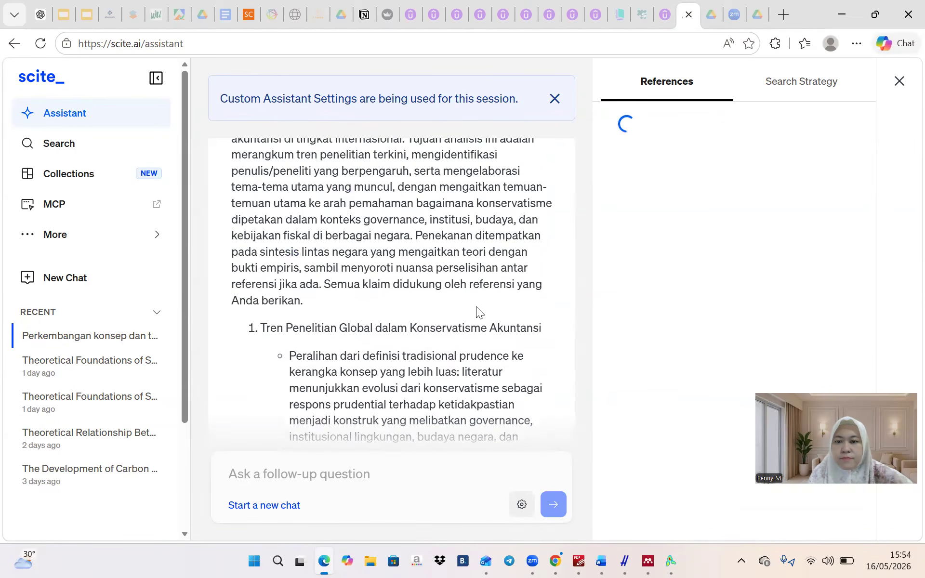
pyautogui.scroll(2, 477, 307)
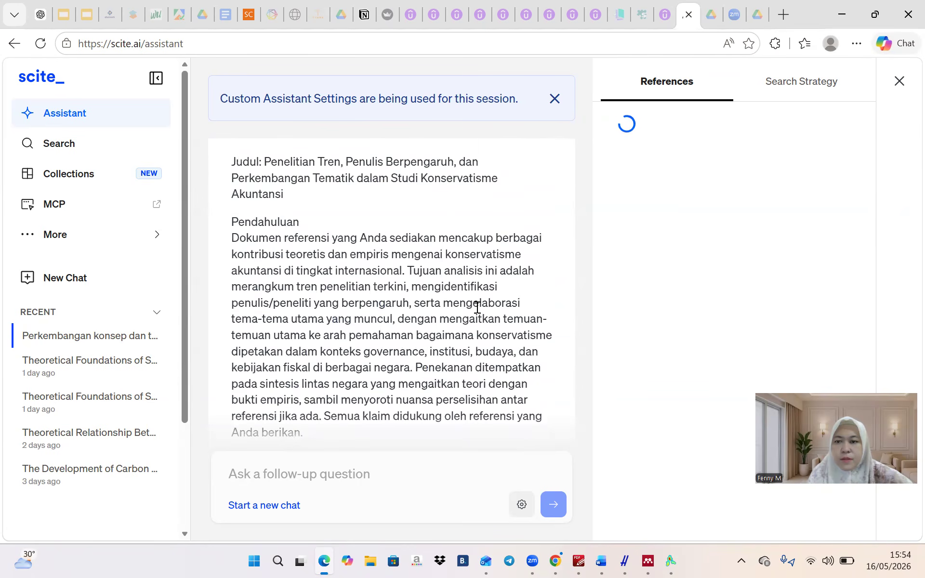
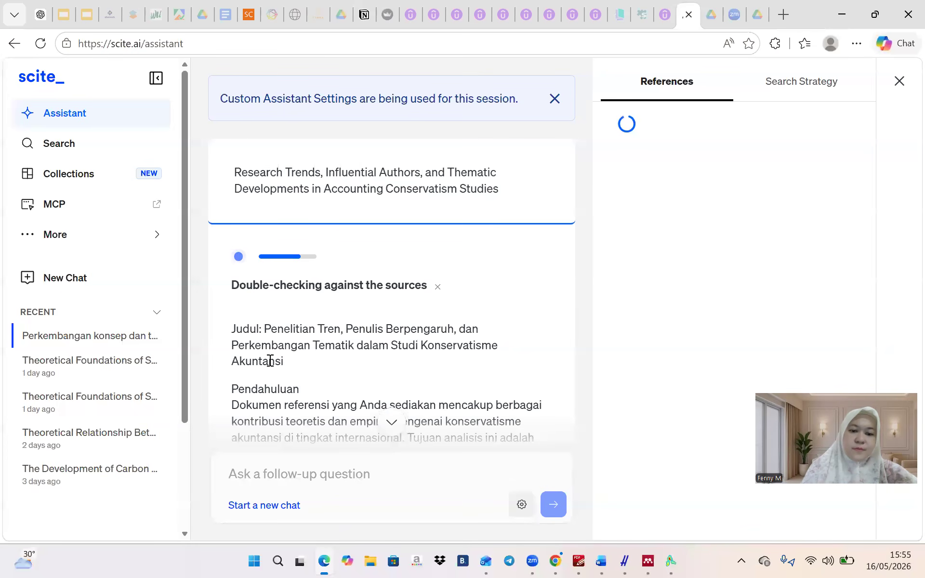
# Scroll through scite's finished research-trends answer and its 8 references down to the source notes
pyautogui.scroll(-2, 324, 288)
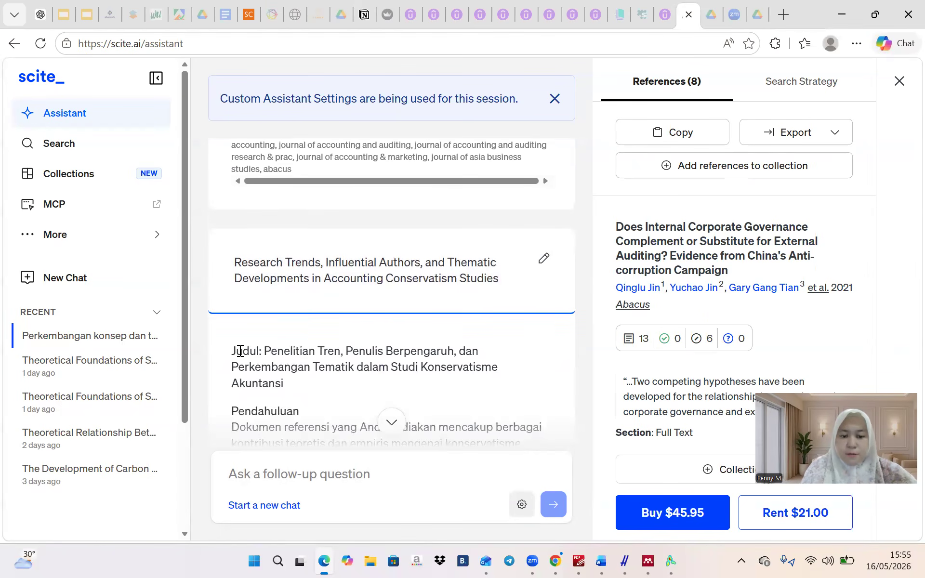
pyautogui.scroll(-15, 230, 352)
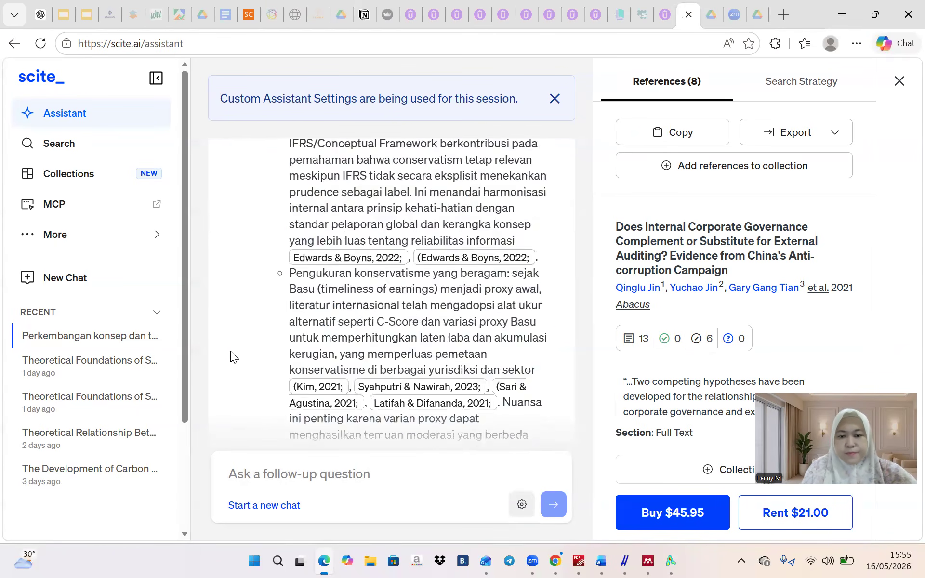
pyautogui.scroll(-15, 231, 357)
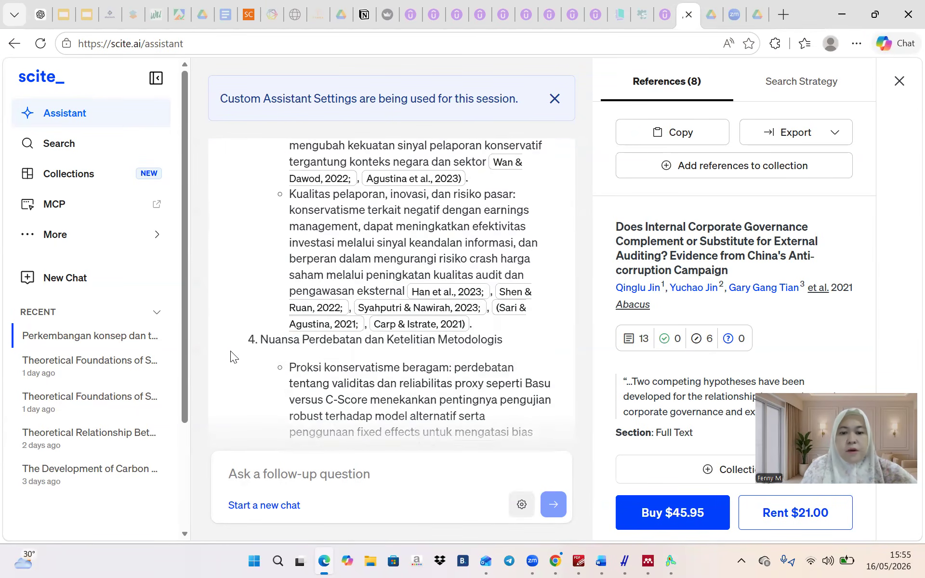
pyautogui.scroll(-15, 230, 356)
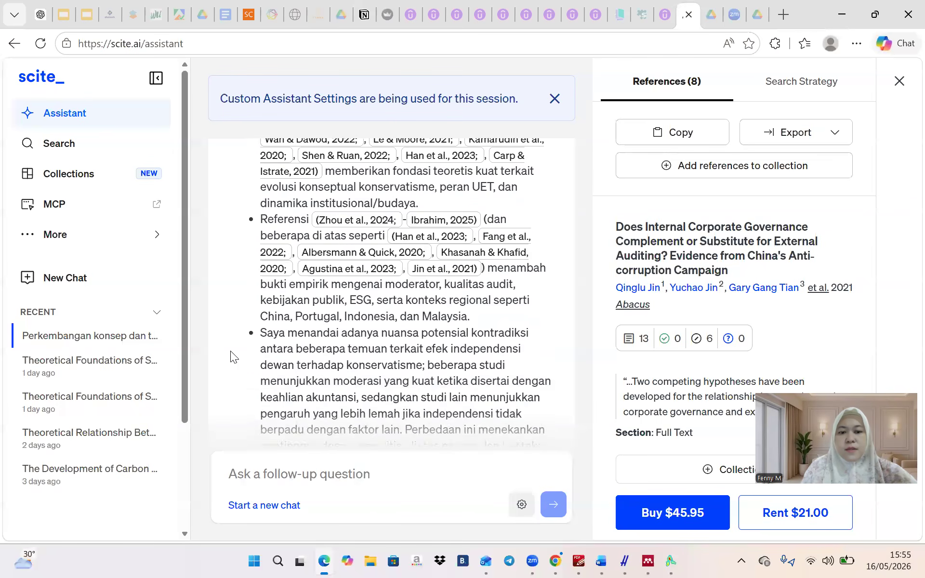
pyautogui.scroll(5, 230, 351)
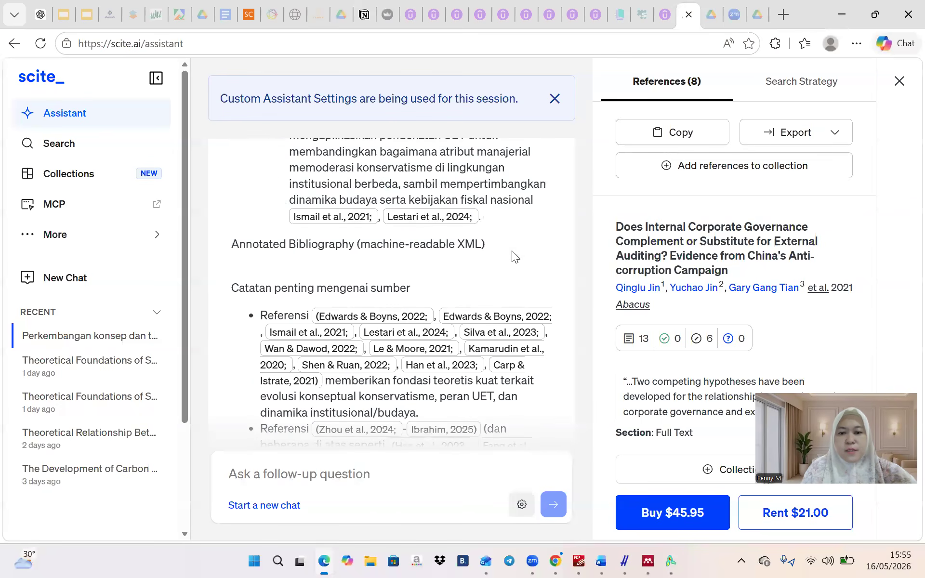
# Copy scite's research-trends answer and paste it onto a new page at the end of the Word draft
pyautogui.keyDown('shift'); pyautogui.click(507, 215); pyautogui.keyUp('shift')
pyautogui.click(540, 167)
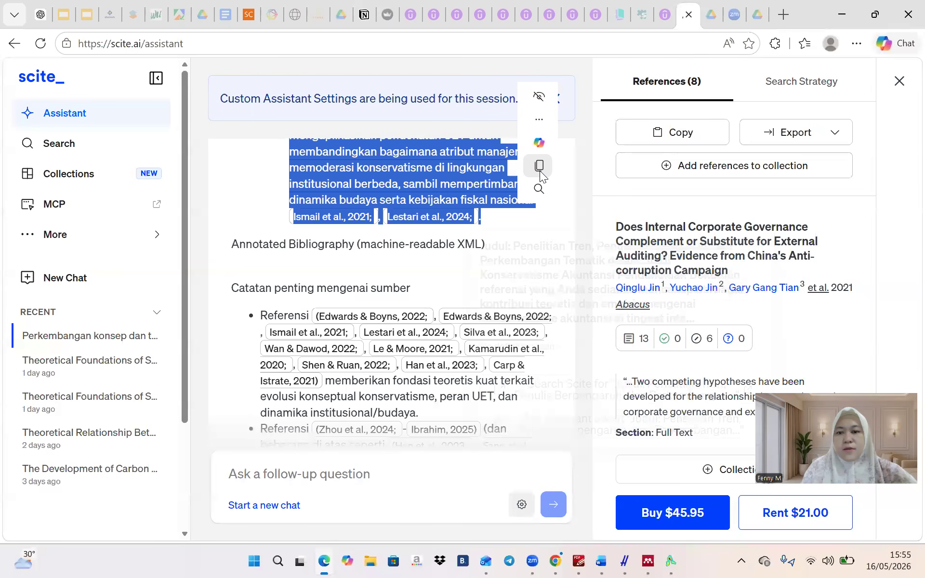
pyautogui.click(599, 560)
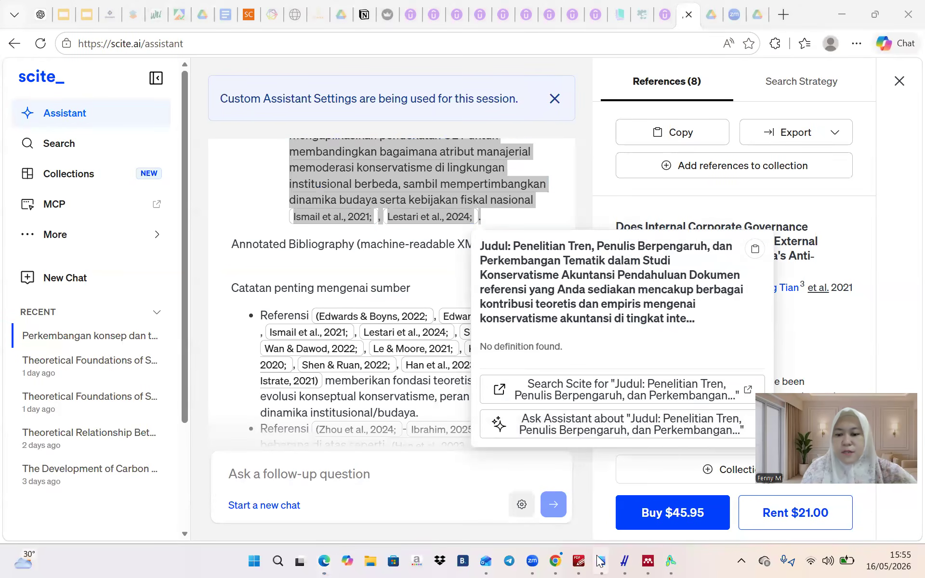
pyautogui.click(668, 511)
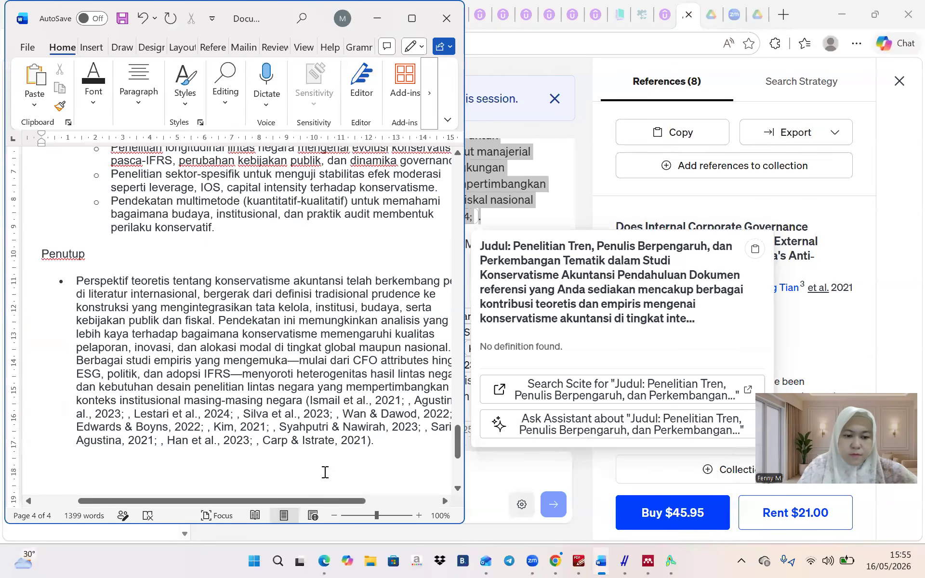
pyautogui.hotkey('ctrl', 'Return')
pyautogui.hotkey('ctrl', 'v')
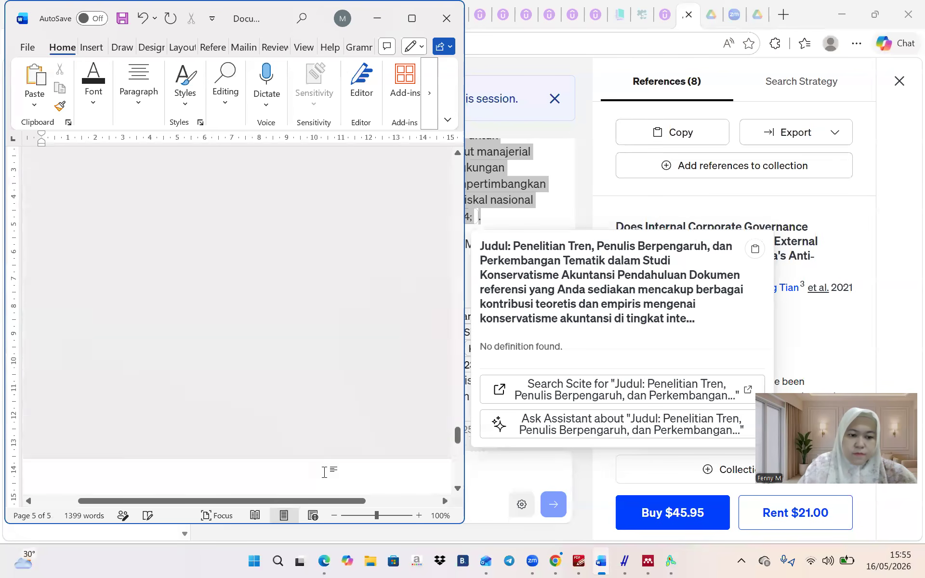
# Copy ChatGPT's third outline topic on bibliometric methods and visualization and send it to scite's Assistant
pyautogui.click(602, 43)
pyautogui.click(42, 14)
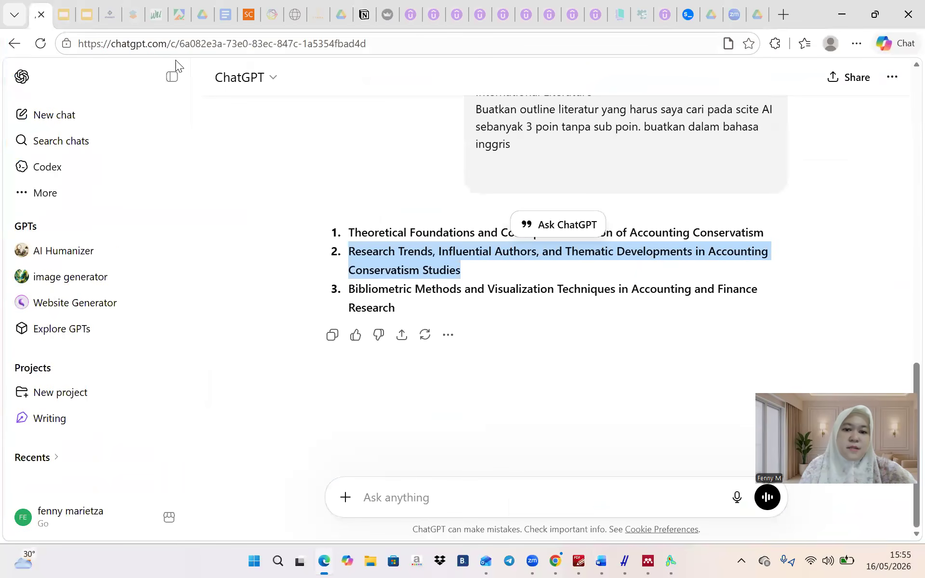
pyautogui.moveTo(350, 289); pyautogui.dragTo(417, 305)
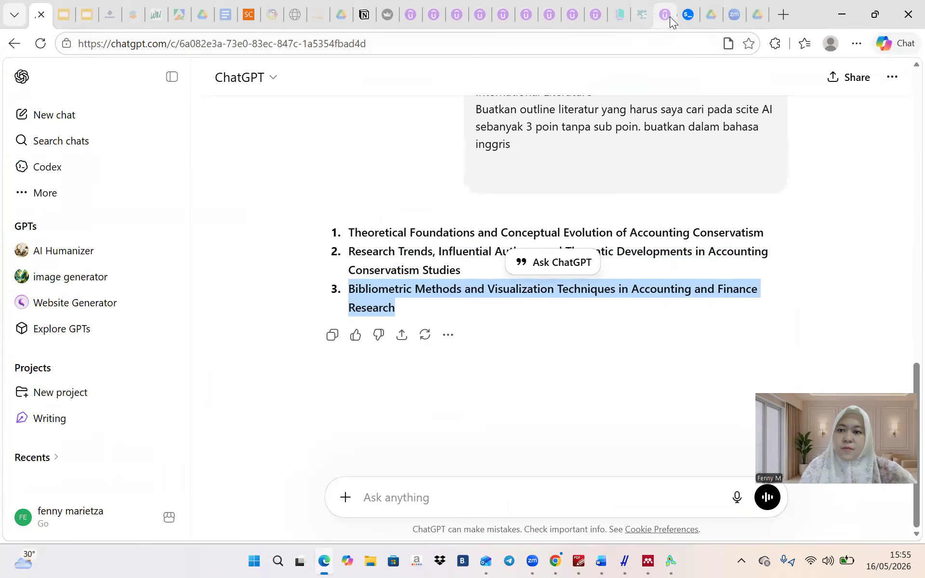
pyautogui.click(686, 14)
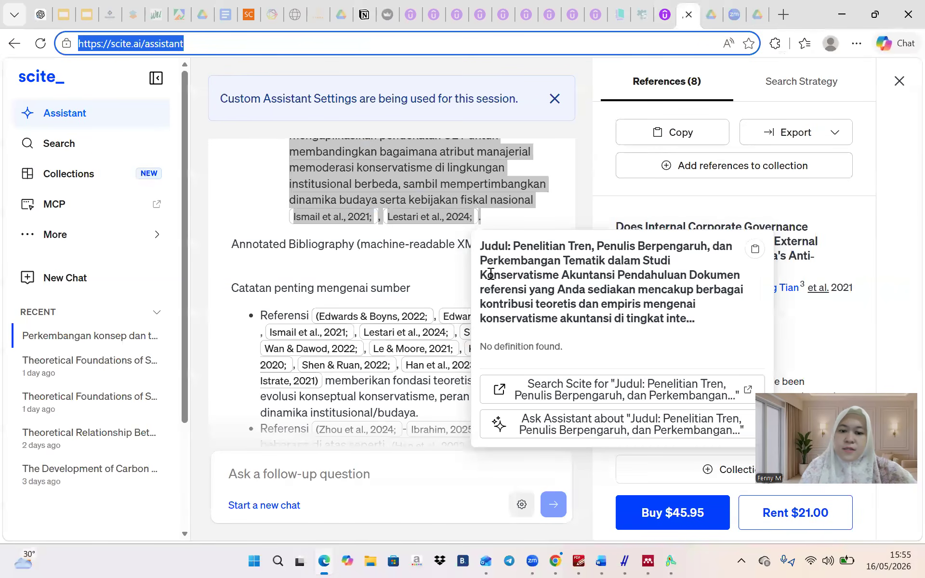
pyautogui.click(311, 477)
pyautogui.hotkey('ctrl', 'v')
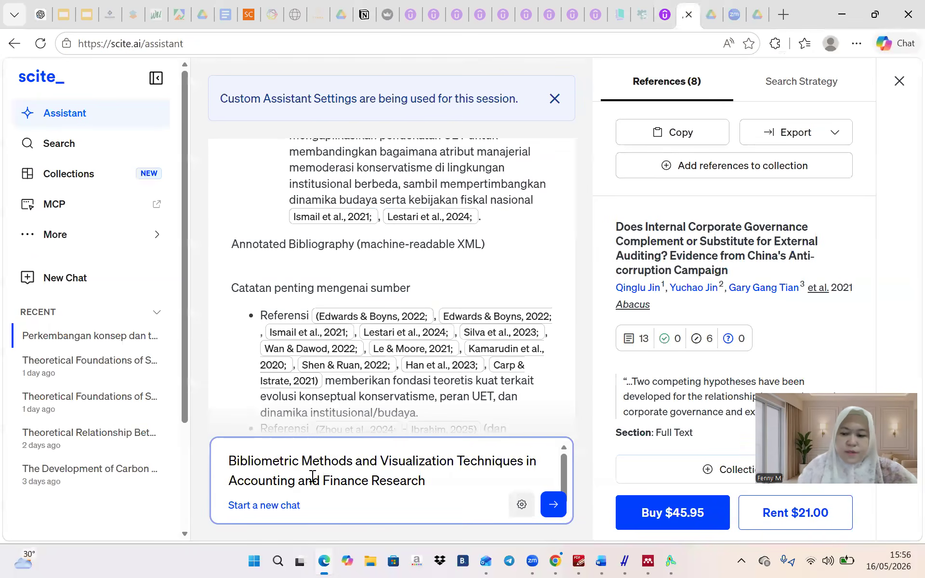
pyautogui.press('Return')
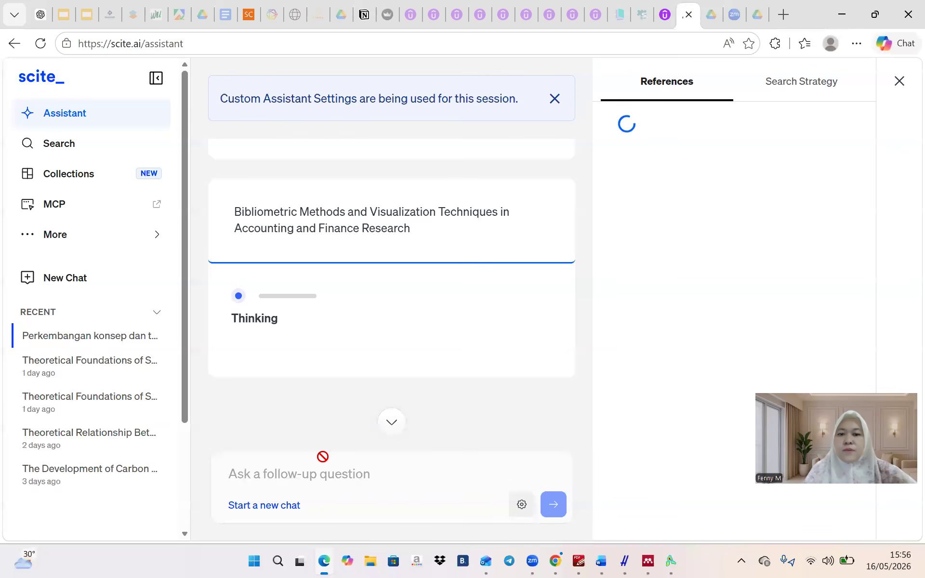
# Follow scite's 'Tren Metodologis Bibliometrik dan Visualisasi' answer as it generates with 5 references
pyautogui.scroll(8, 410, 381)
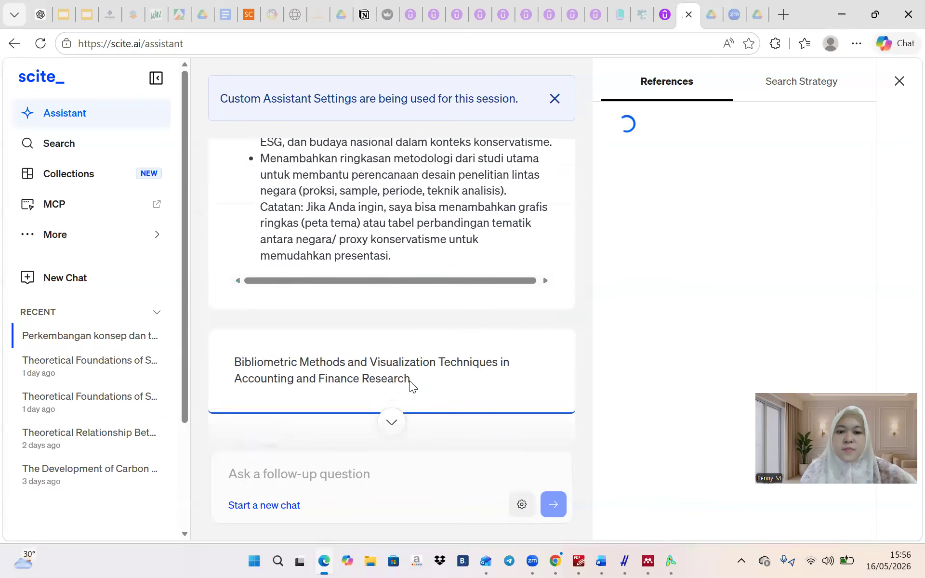
pyautogui.scroll(-8, 410, 381)
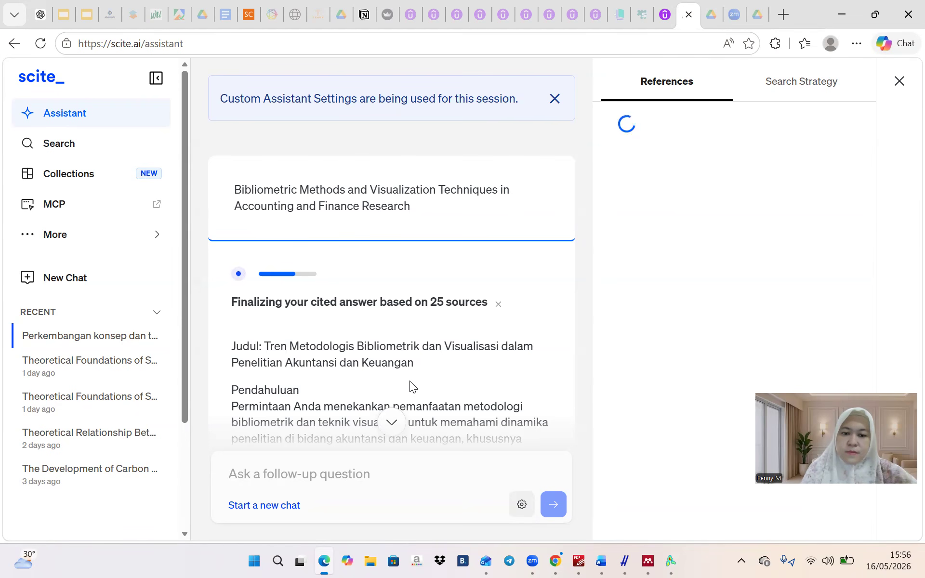
pyautogui.scroll(-6, 409, 381)
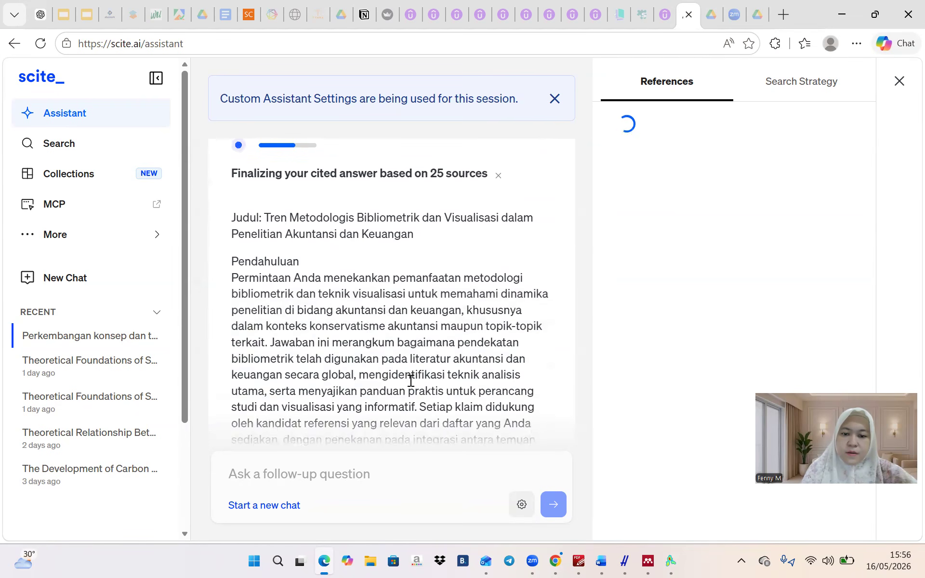
pyautogui.scroll(-3, 411, 380)
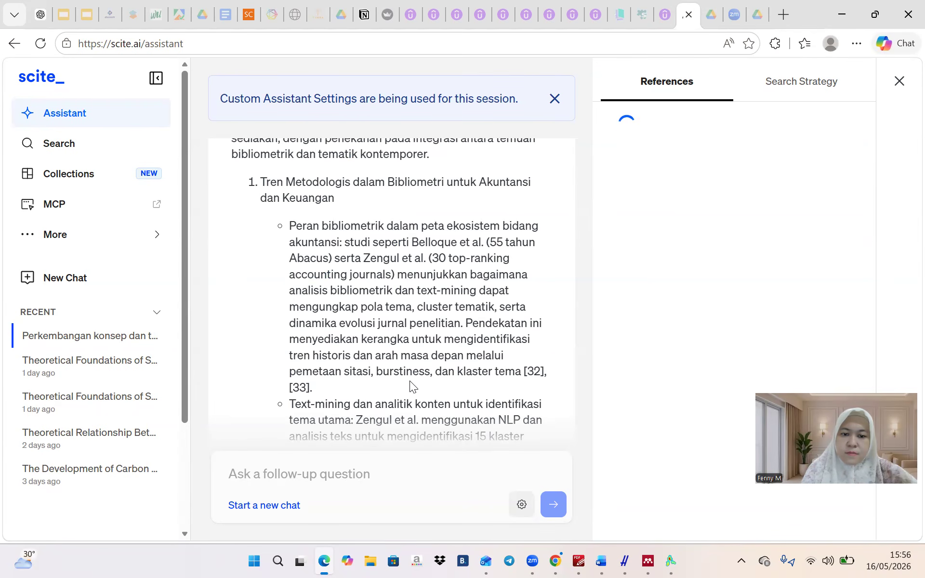
pyautogui.scroll(-3, 410, 381)
pyautogui.scroll(7, 410, 382)
pyautogui.scroll(3, 410, 381)
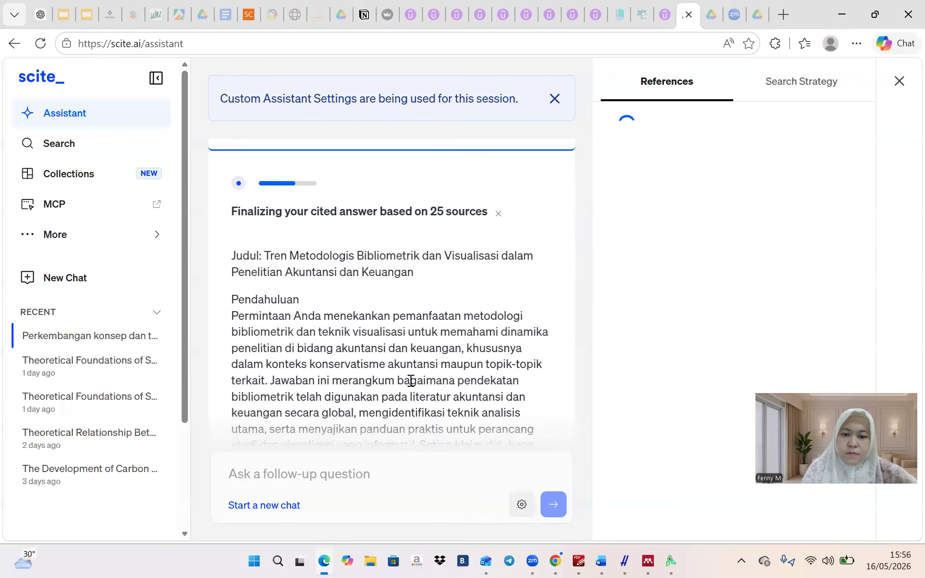
pyautogui.scroll(-1, 411, 381)
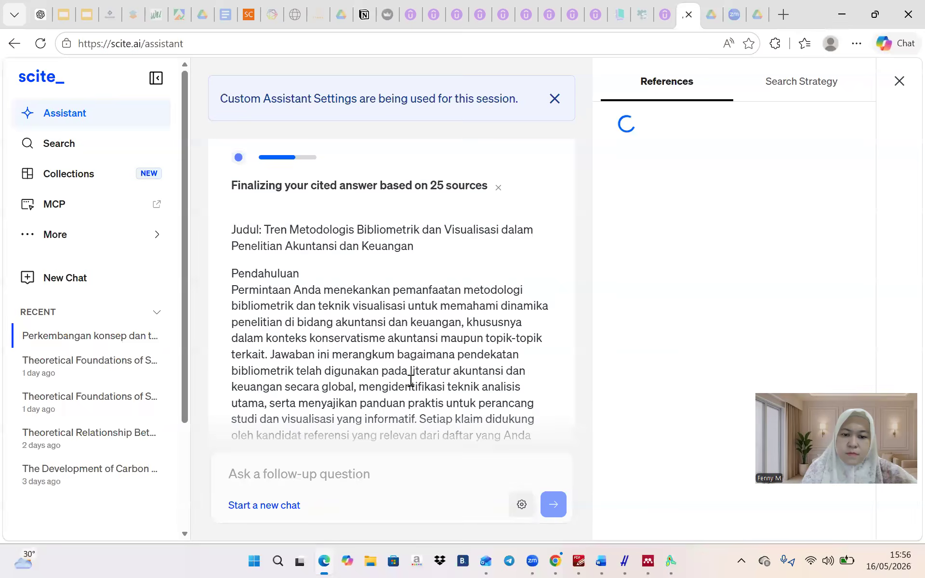
pyautogui.scroll(2, 411, 380)
pyautogui.scroll(3, 409, 380)
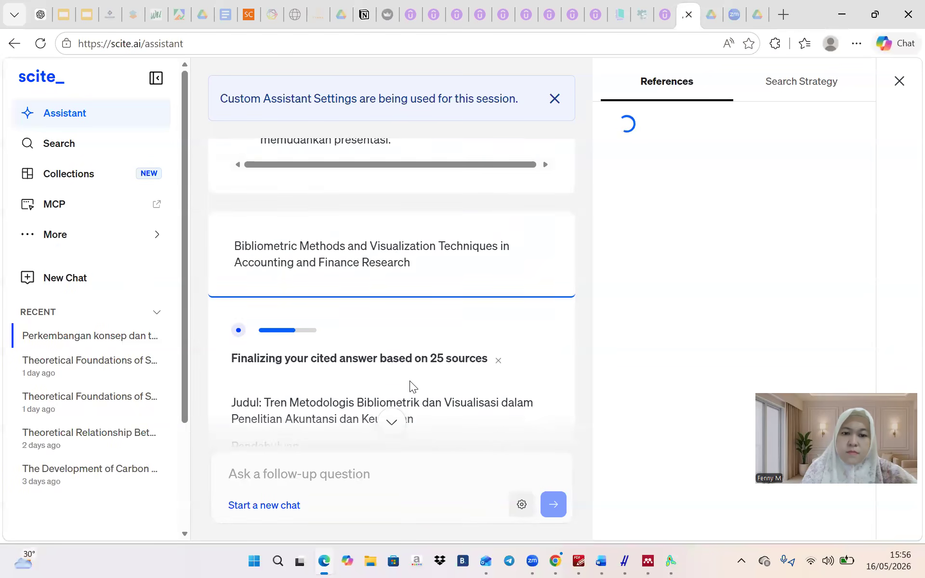
pyautogui.scroll(-2, 410, 380)
pyautogui.scroll(-3, 409, 380)
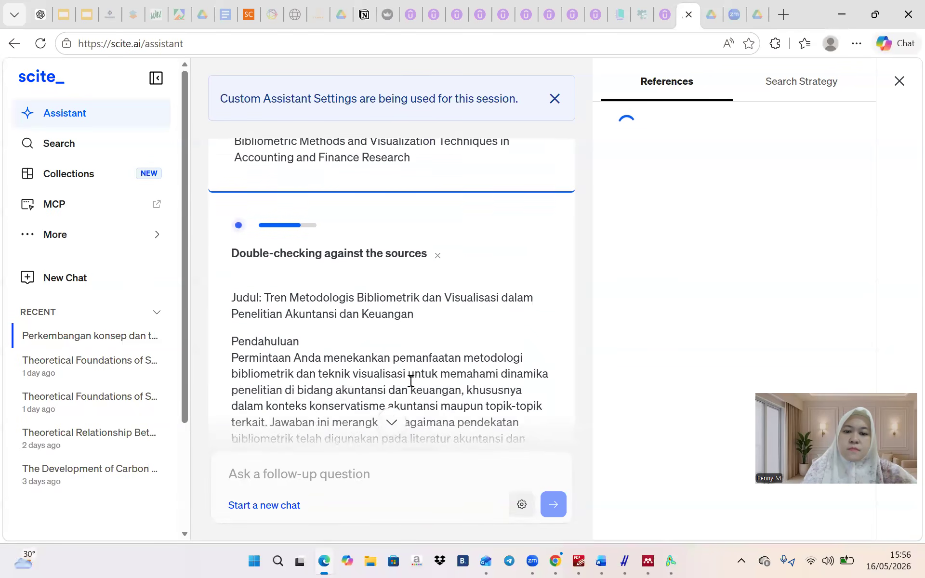
pyautogui.scroll(-1, 411, 380)
pyautogui.scroll(3, 410, 381)
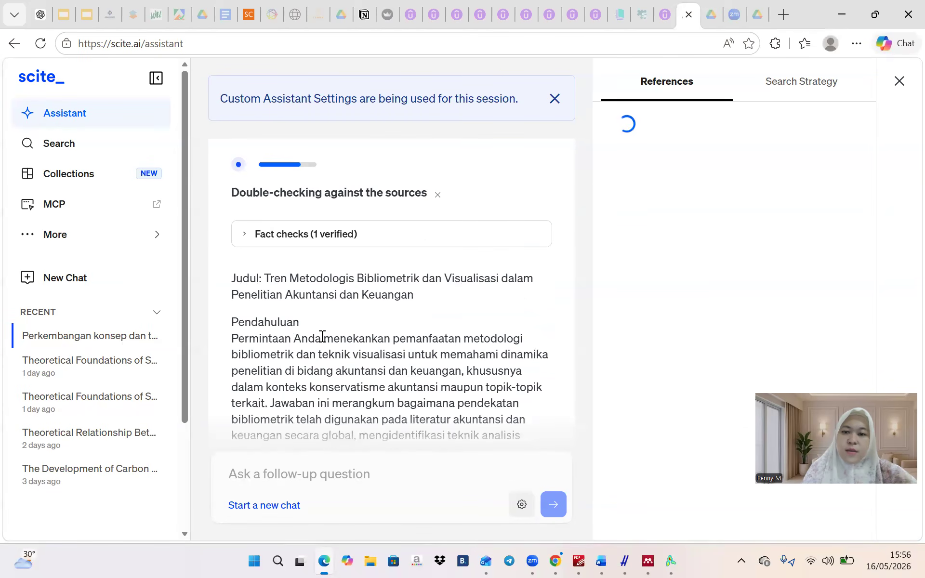
pyautogui.scroll(2, 441, 318)
pyautogui.scroll(-2, 440, 318)
pyautogui.scroll(1, 440, 315)
pyautogui.scroll(1, 440, 318)
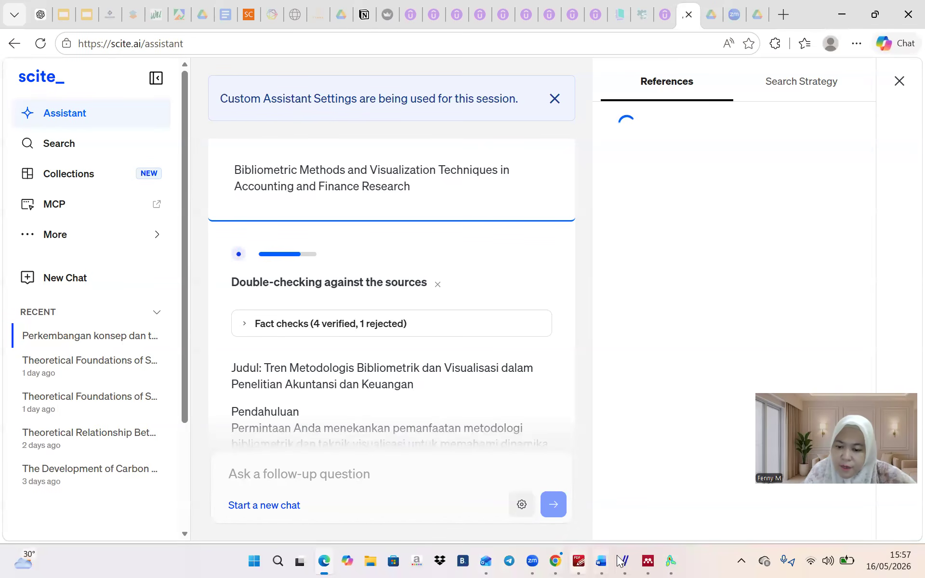
pyautogui.moveTo(619, 561)
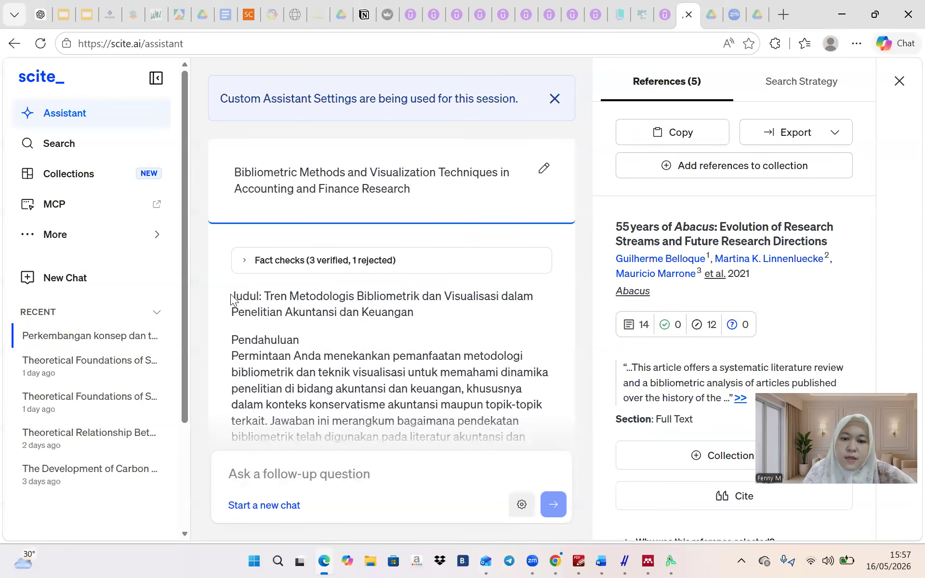
# Copy scite's bibliometric-methods answer and paste it onto a new page at the end of the Word draft
pyautogui.scroll(-15, 231, 297)
pyautogui.scroll(-15, 230, 294)
pyautogui.scroll(6, 230, 294)
pyautogui.scroll(5, 232, 299)
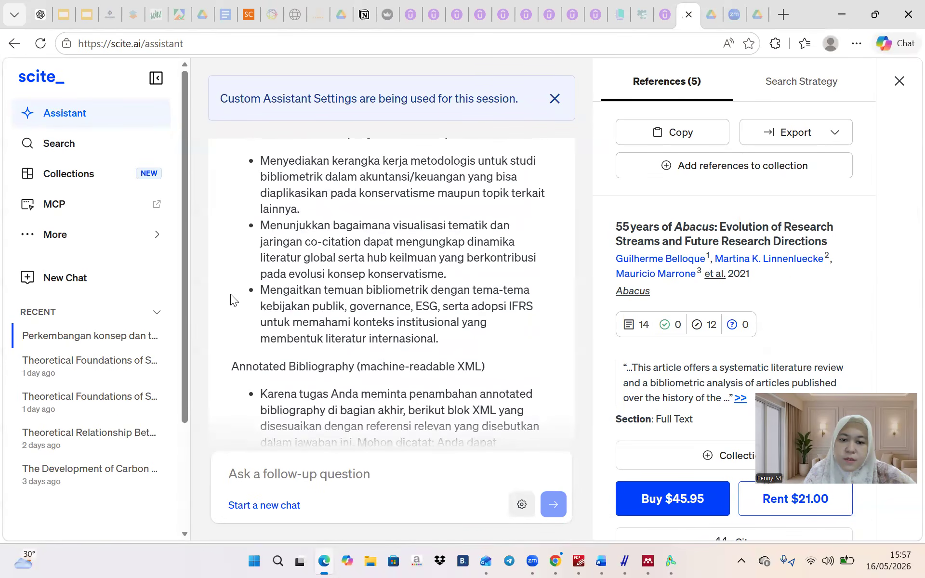
pyautogui.tripleClick(456, 342)
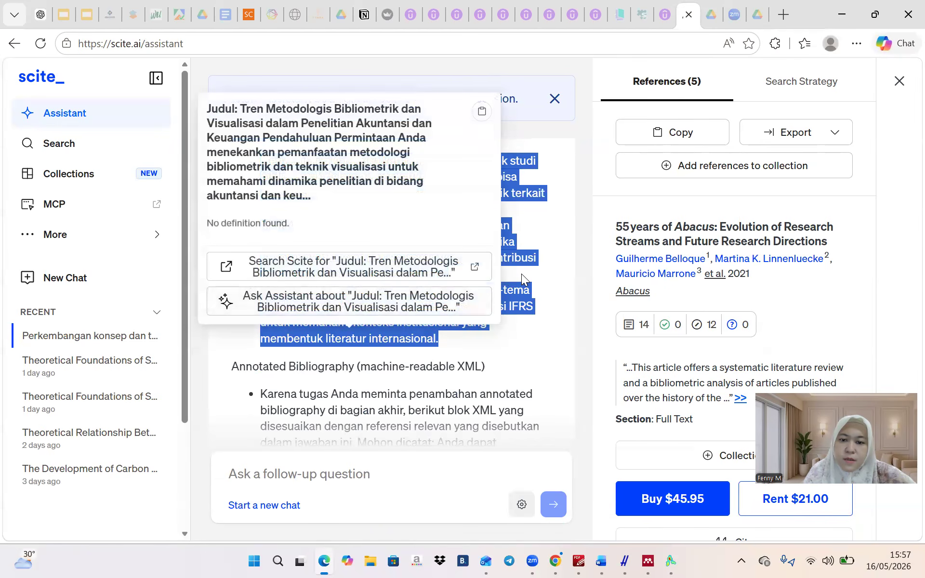
pyautogui.rightClick(519, 258)
pyautogui.click(543, 276)
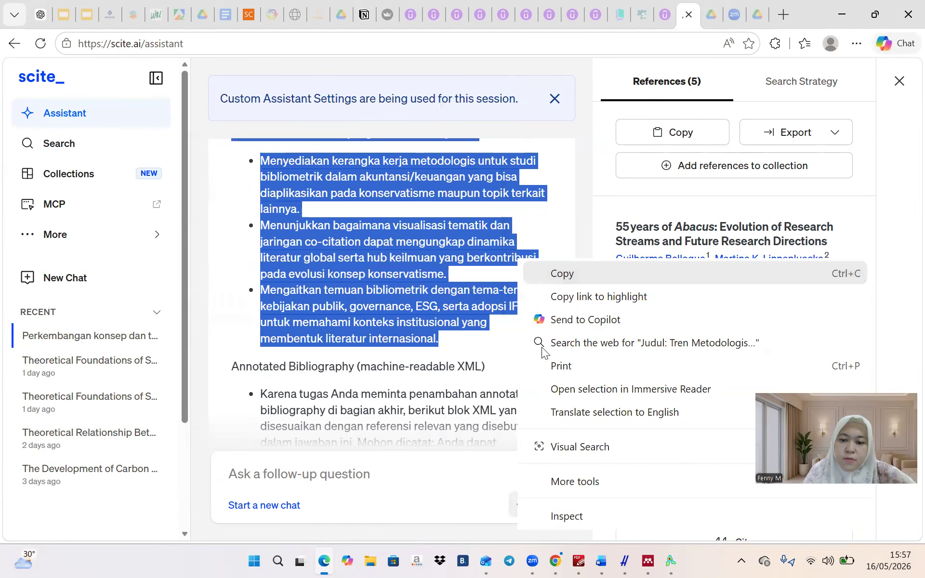
pyautogui.click(606, 561)
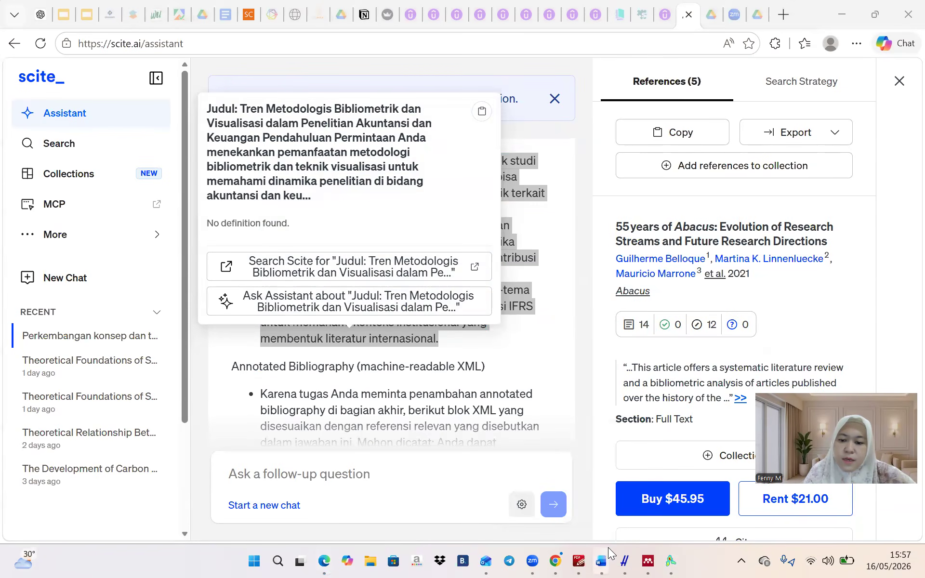
pyautogui.click(643, 493)
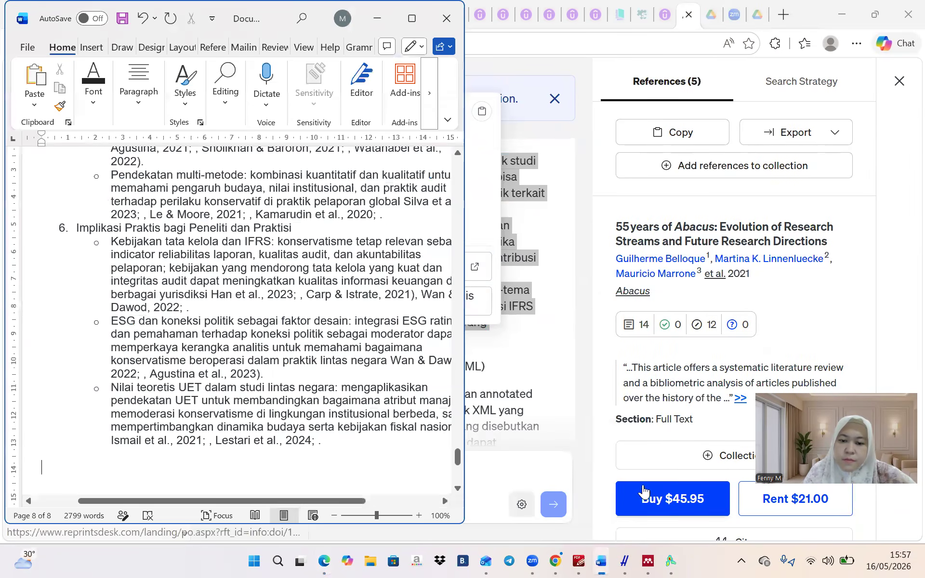
pyautogui.hotkey('ctrl', 'Return')
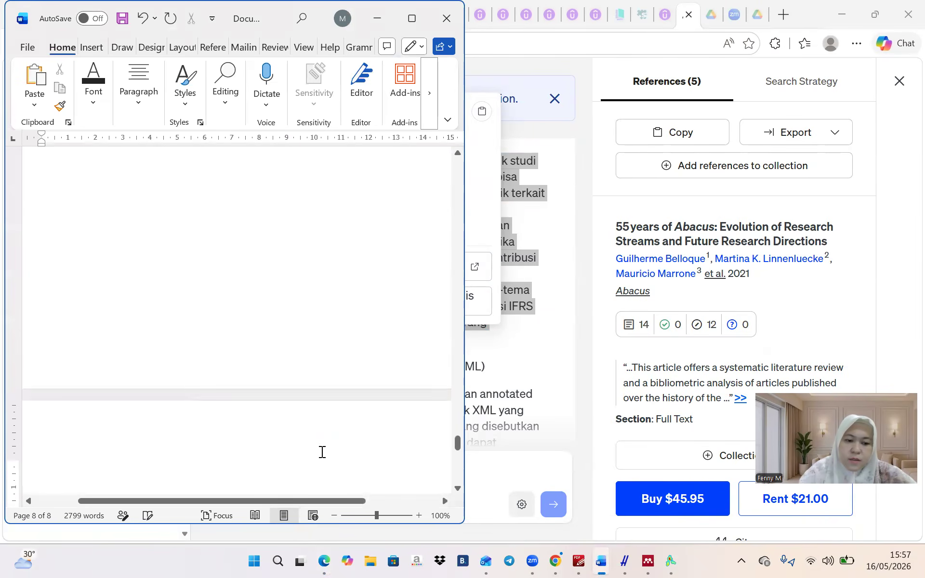
pyautogui.hotkey('ctrl', 'v')
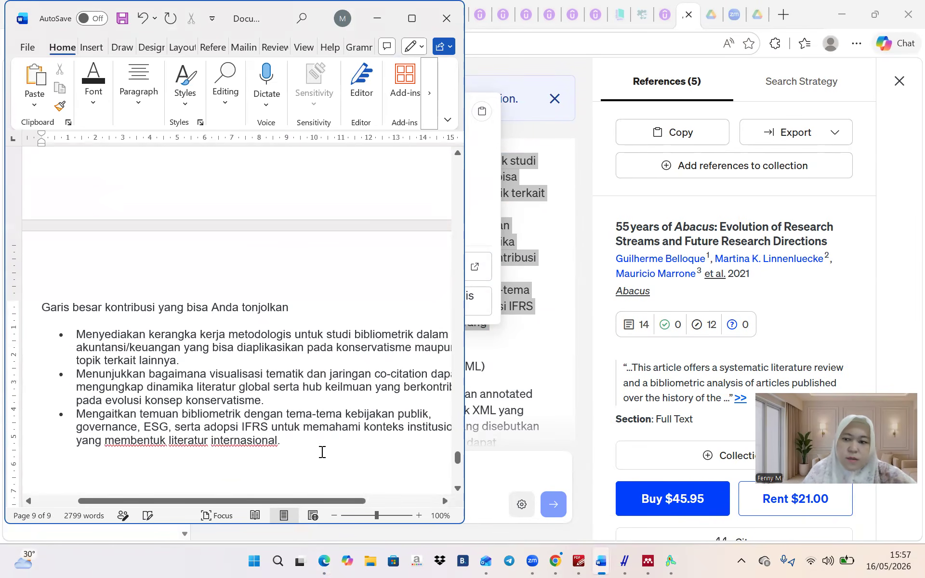
# Export both the 5-reference and updated 8-reference lists from scite as RIS files
pyautogui.click(805, 145)
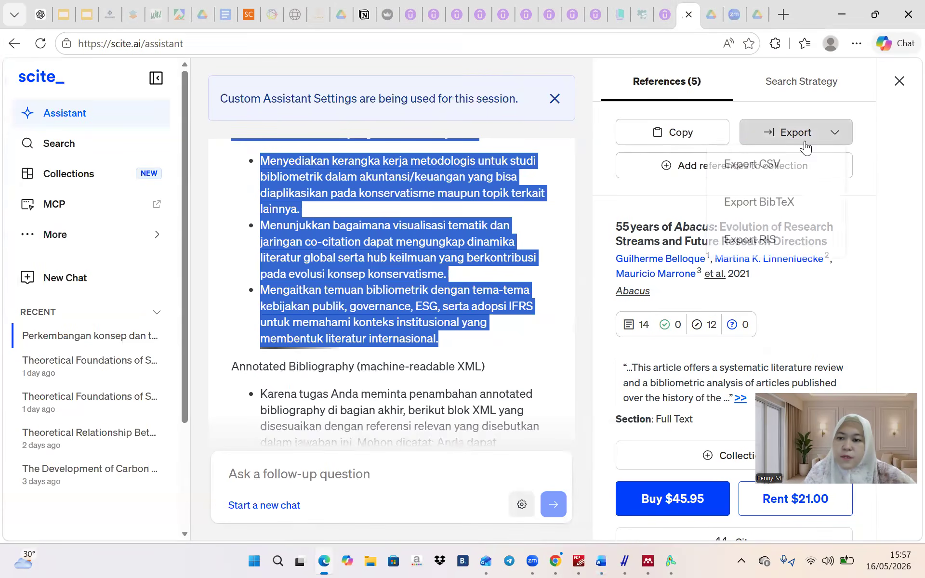
pyautogui.click(771, 238)
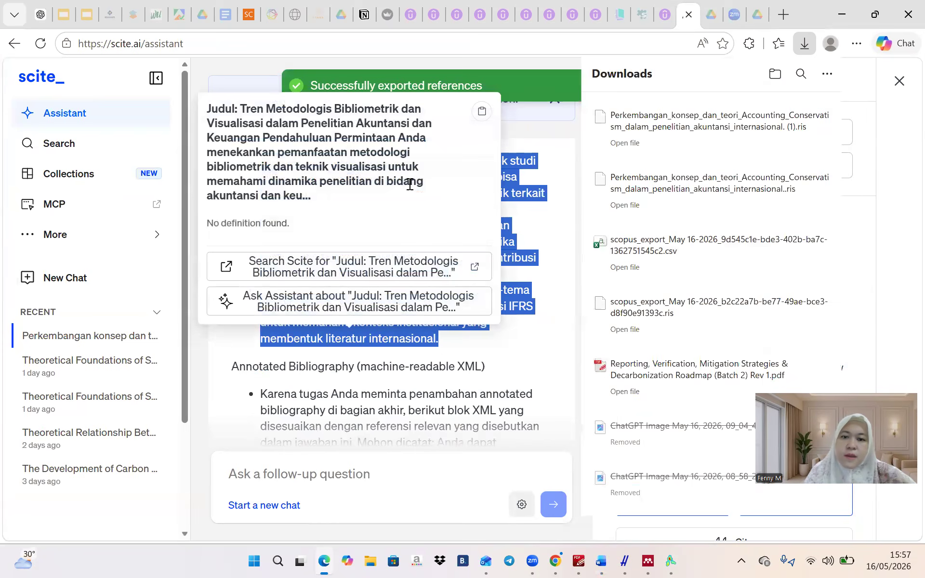
pyautogui.click(485, 352)
pyautogui.scroll(10, 485, 352)
pyautogui.scroll(10, 486, 351)
pyautogui.scroll(-20, 486, 352)
pyautogui.scroll(20, 486, 353)
pyautogui.scroll(15, 486, 352)
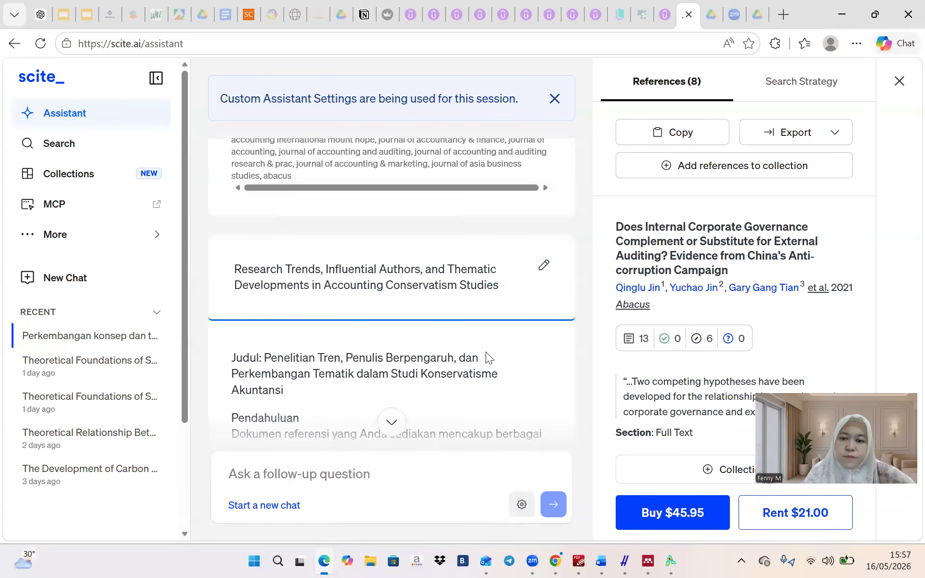
pyautogui.click(796, 132)
pyautogui.click(761, 239)
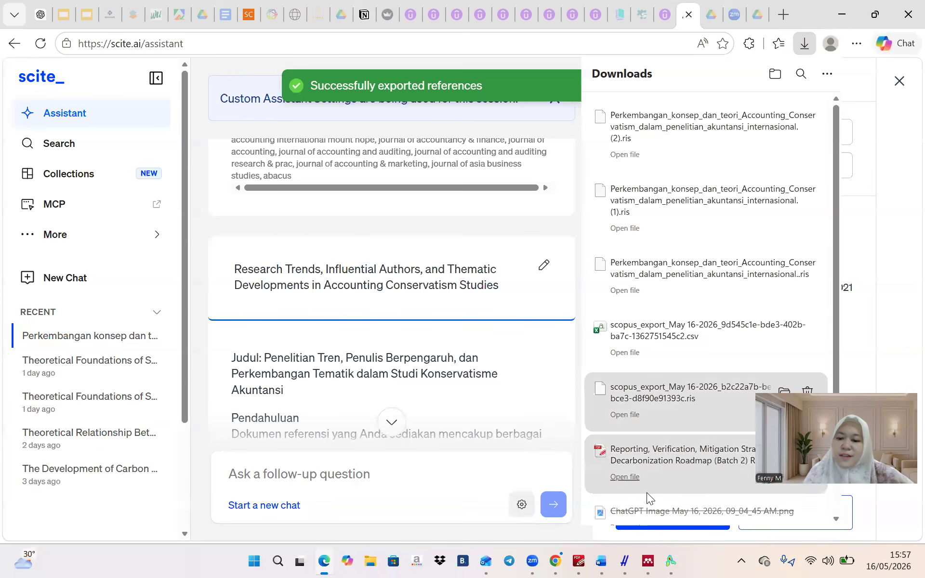
# In the prompt guide document, select step 9's prompt for a 1000-word Indonesian introduction
pyautogui.click(601, 560)
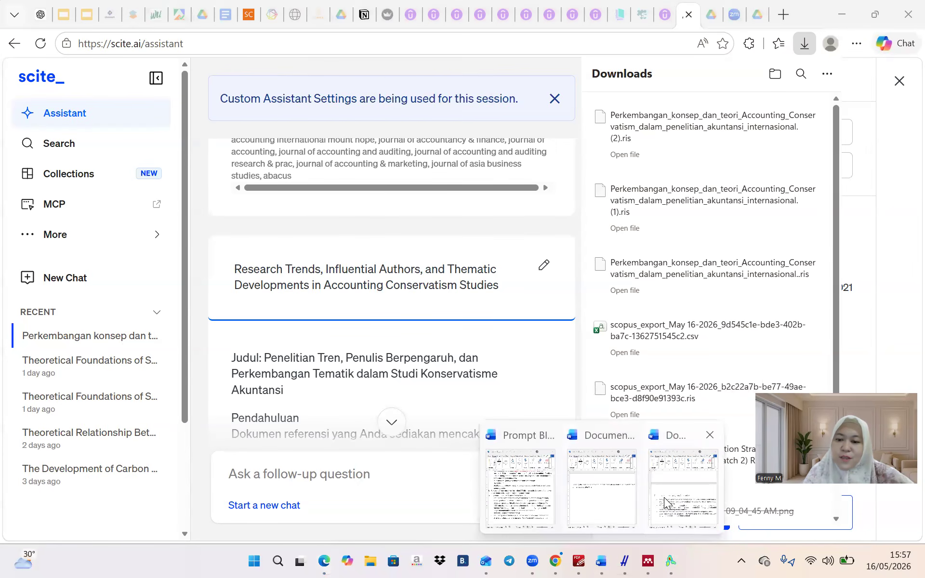
pyautogui.click(545, 501)
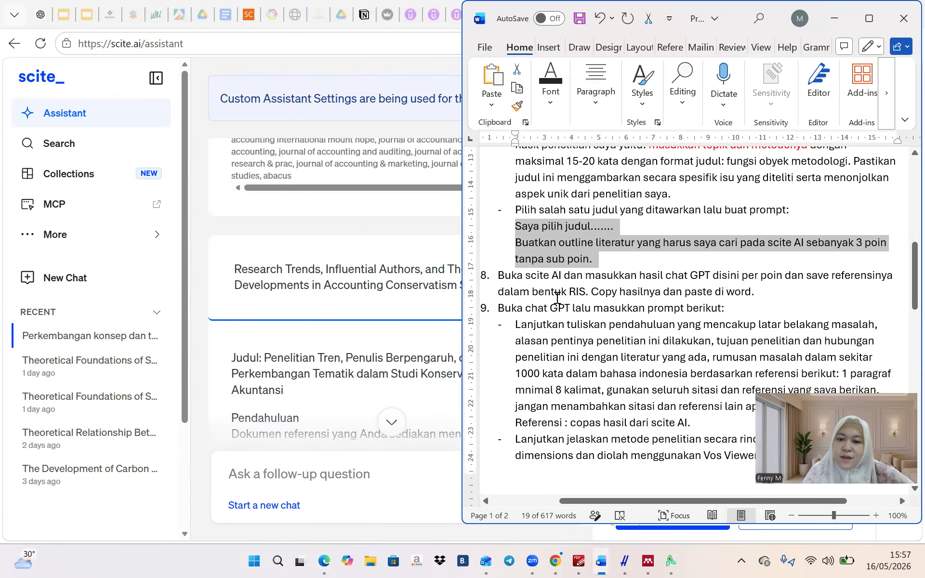
pyautogui.scroll(-3, 532, 285)
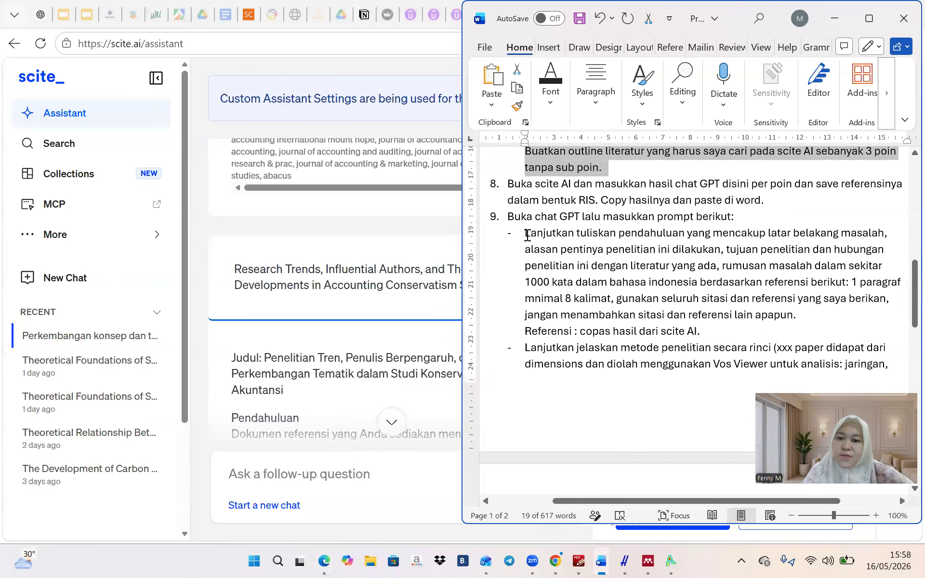
pyautogui.moveTo(527, 235); pyautogui.dragTo(795, 331)
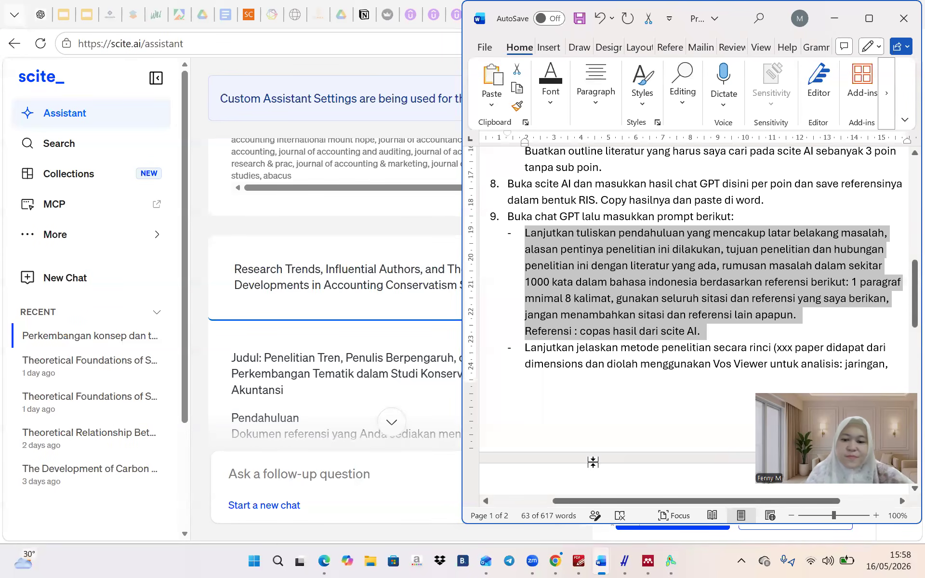
# Paste the introduction prompt into ChatGPT's message box
pyautogui.click(41, 14)
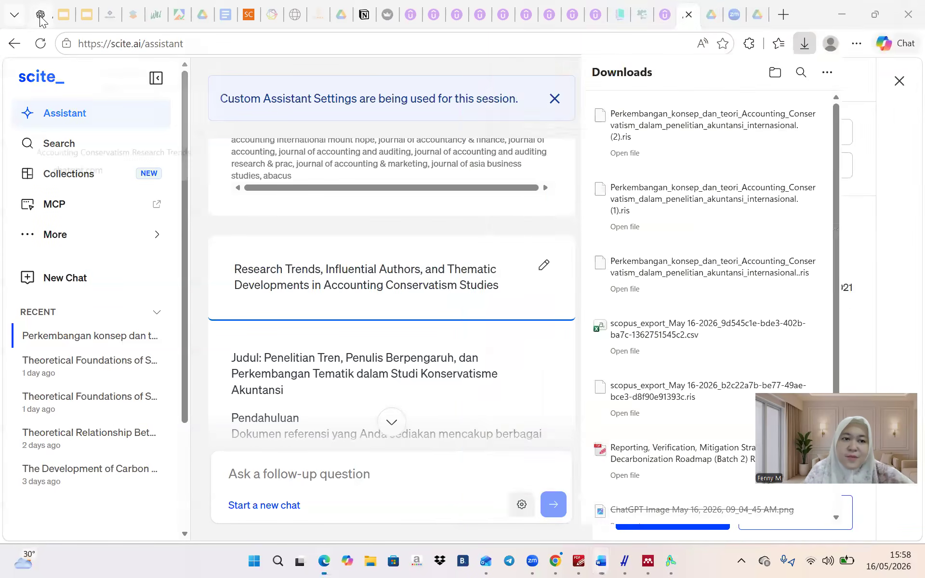
pyautogui.click(379, 492)
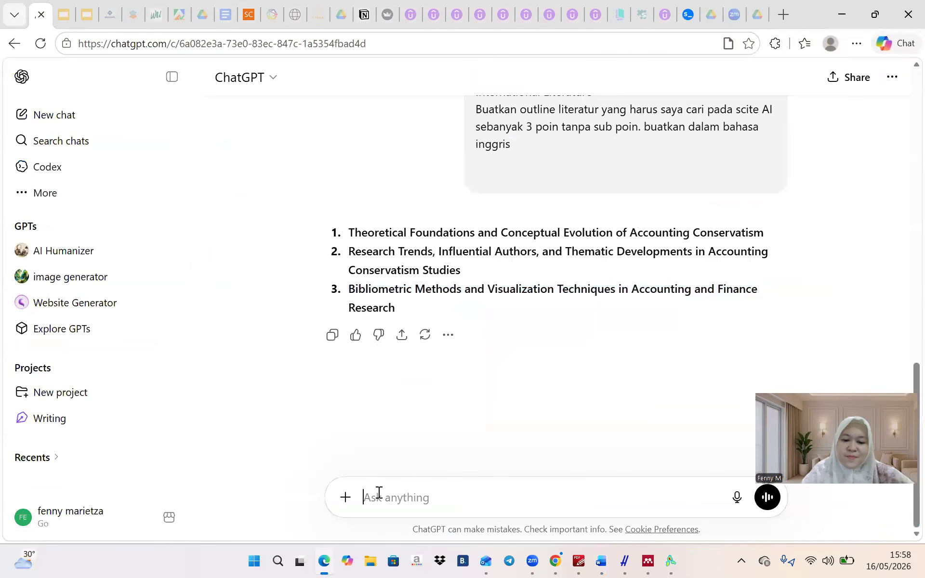
pyautogui.hotkey('ctrl', 'v')
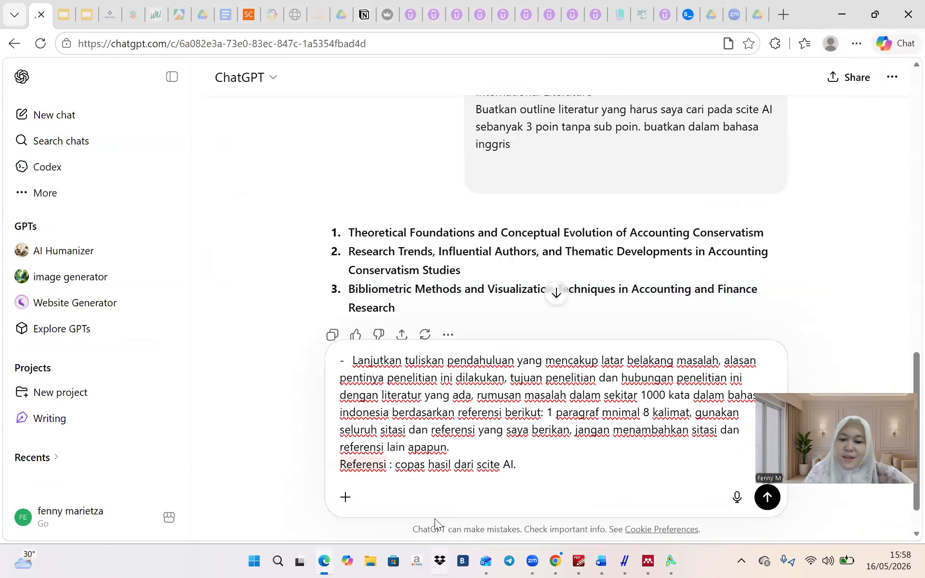
# Attach the whole scite findings document as pasted text and rewrite Referensi to 'dari file yang diupload'
pyautogui.click(601, 561)
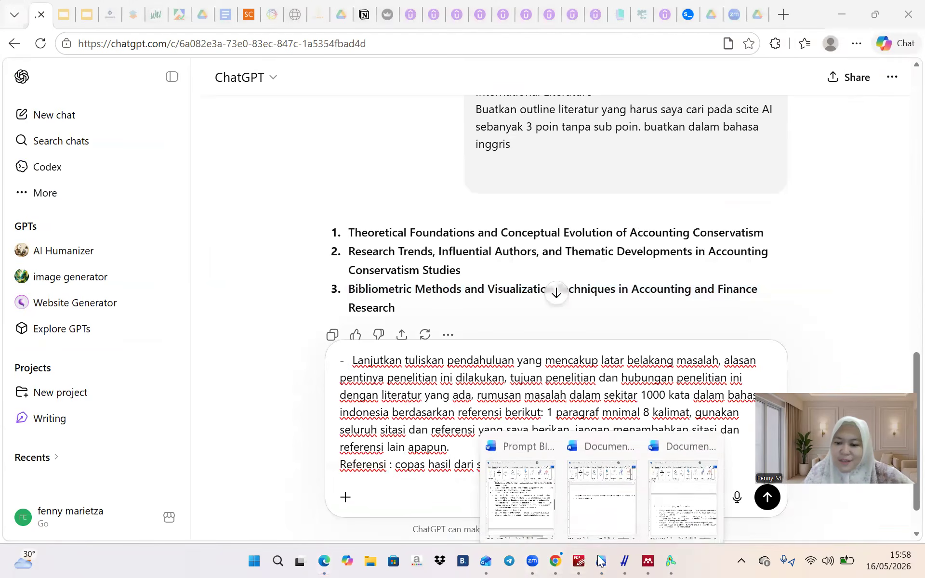
pyautogui.click(671, 503)
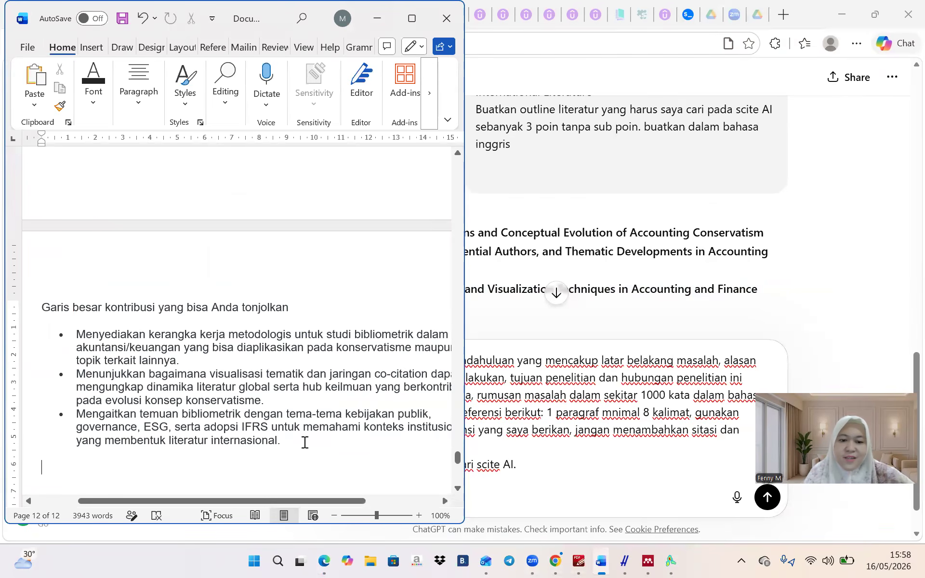
pyautogui.scroll(15, 307, 445)
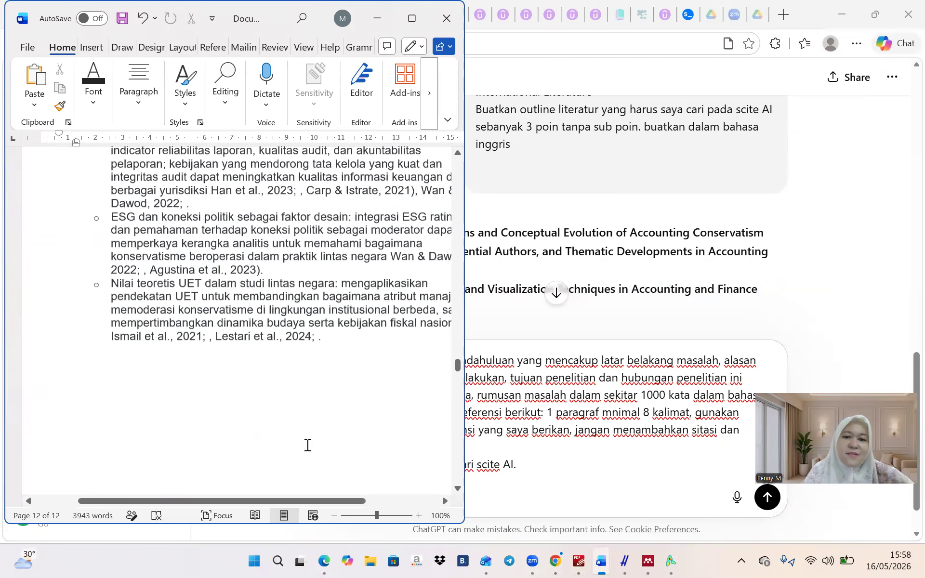
pyautogui.scroll(15, 307, 445)
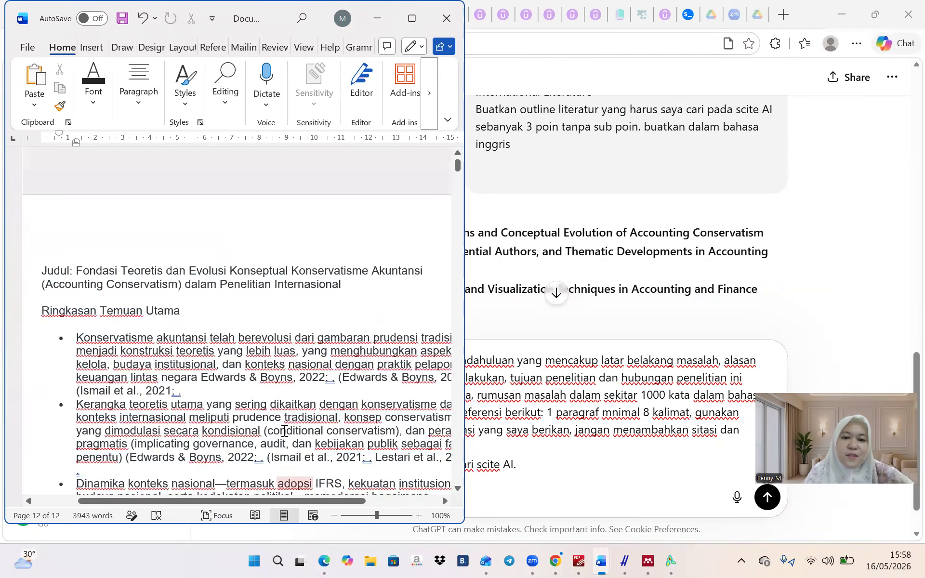
pyautogui.tripleClick(40, 235)
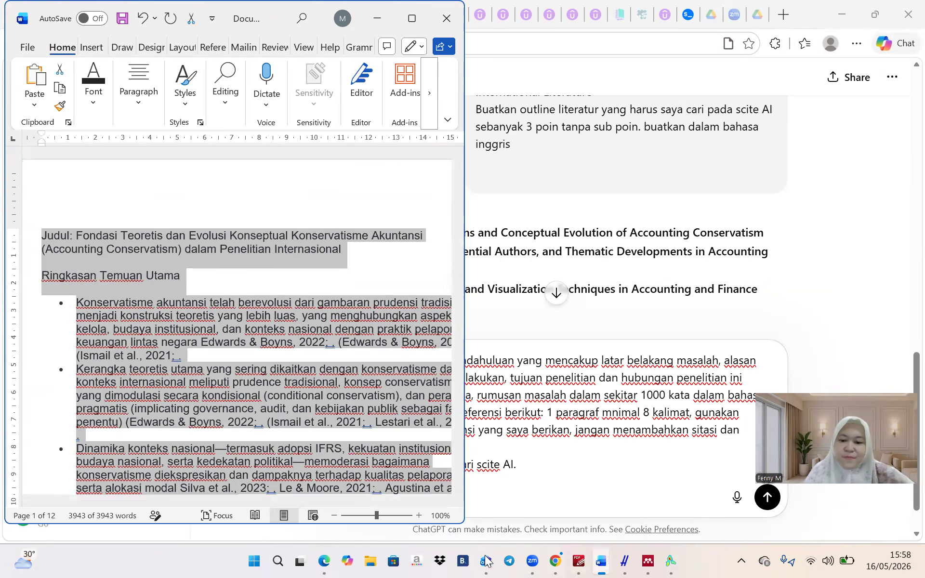
pyautogui.click(329, 560)
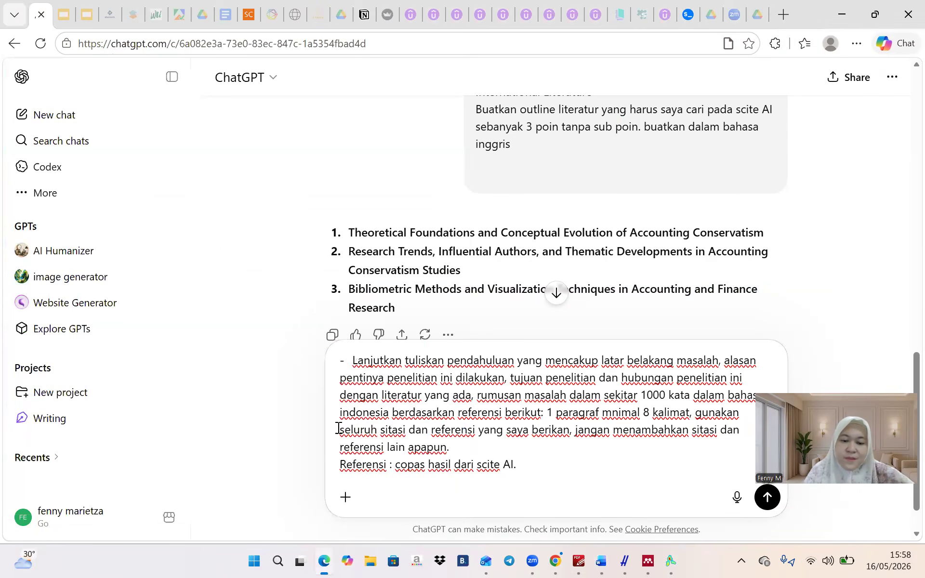
pyautogui.click(394, 465)
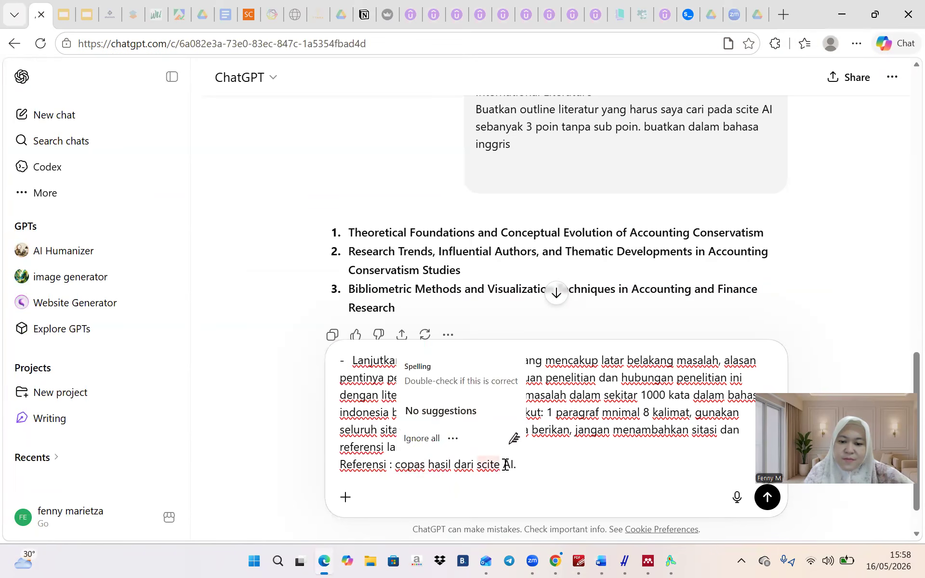
pyautogui.keyDown('shift'); pyautogui.click(521, 466); pyautogui.keyUp('shift')
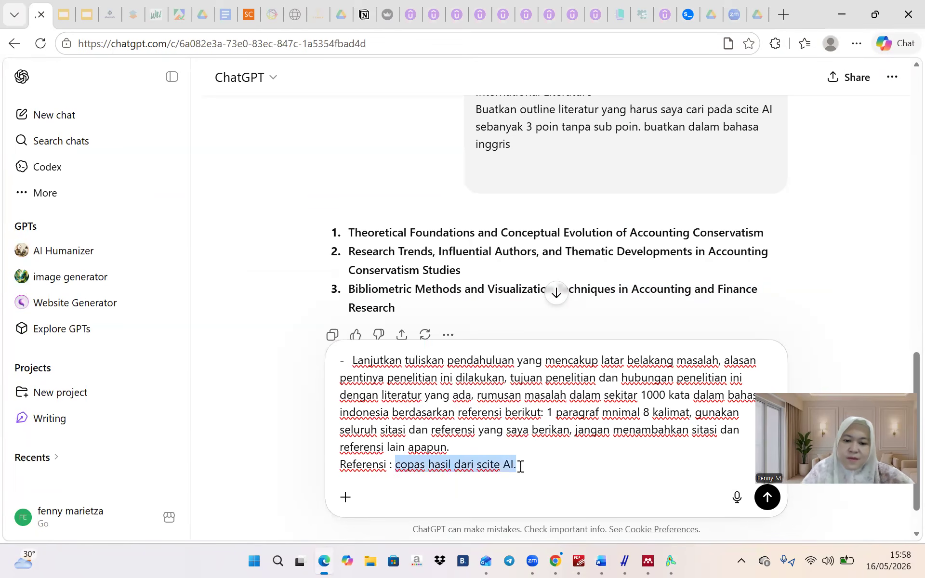
pyautogui.hotkey('ctrl', 'v')
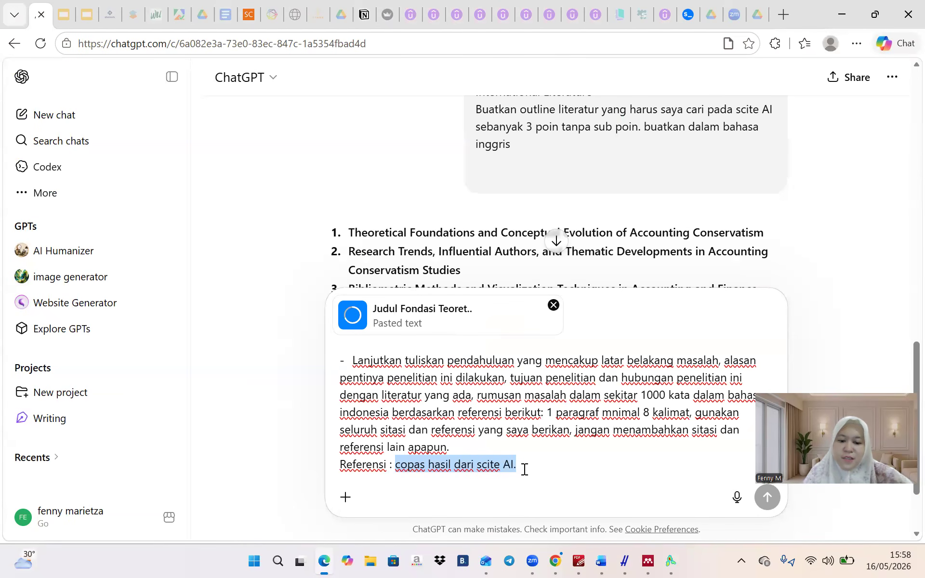
pyautogui.write('dari file yang d')
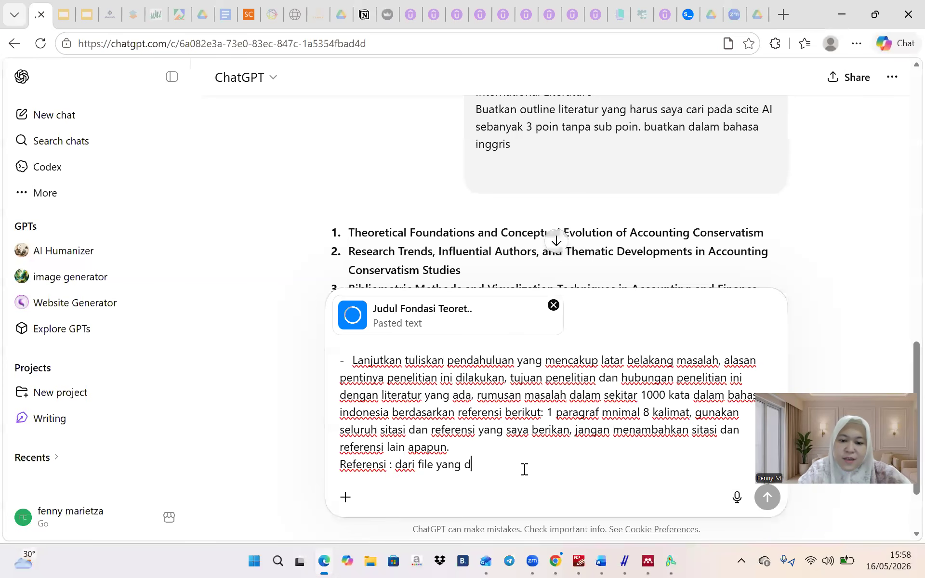
pyautogui.write('iupload')
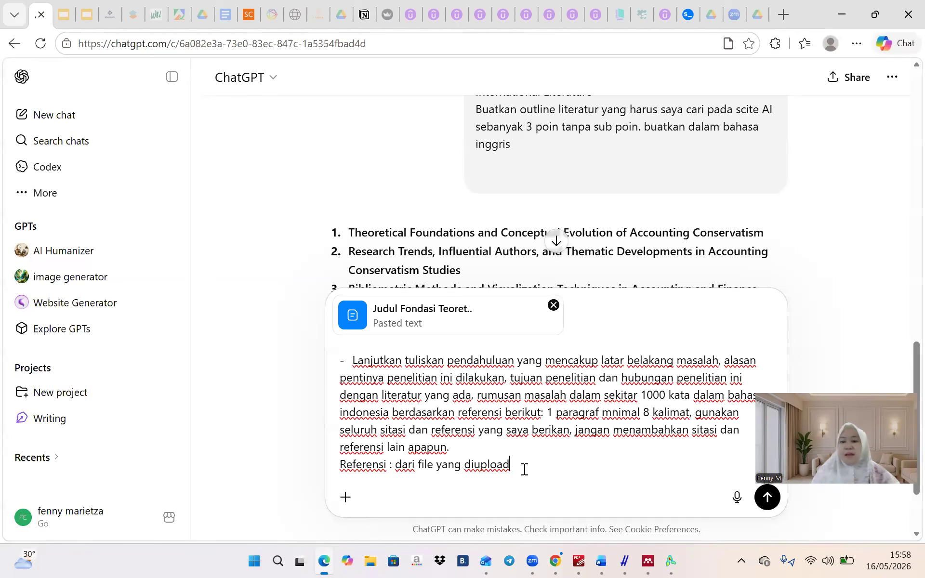
# Send the prompt and copy ChatGPT's 'Pendahuluan Bibliometrik Accounting Conservatism' introduction
pyautogui.click(767, 506)
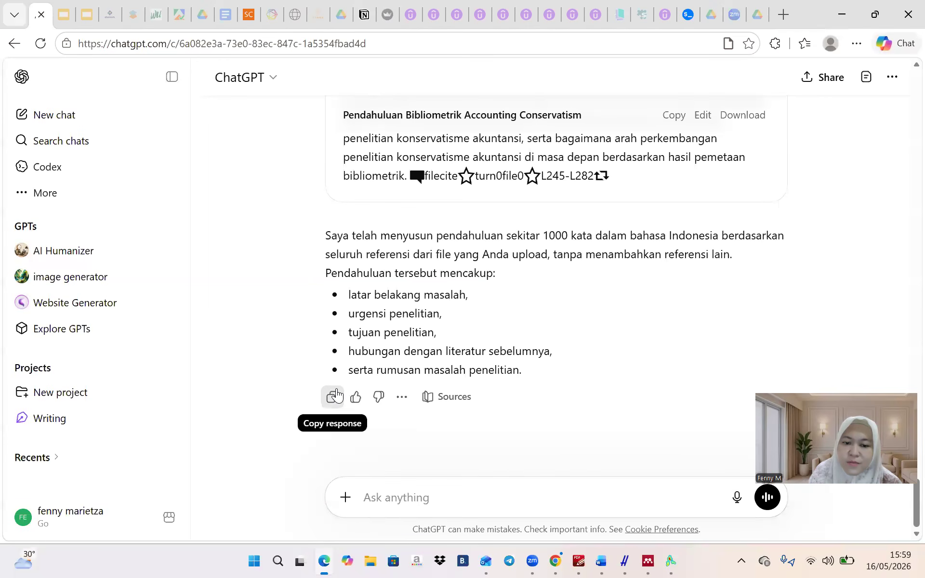
pyautogui.scroll(5, 835, 176)
pyautogui.click(742, 116)
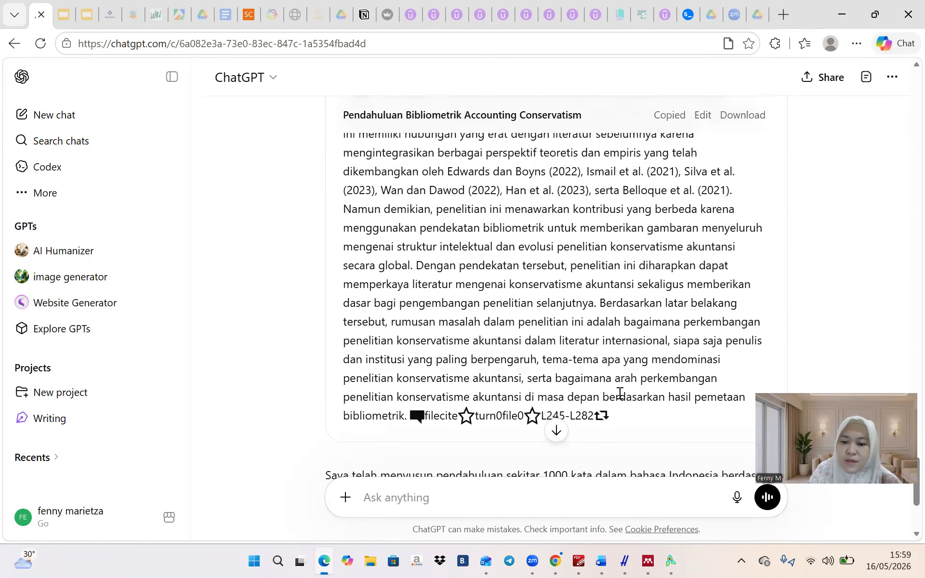
pyautogui.moveTo(601, 561)
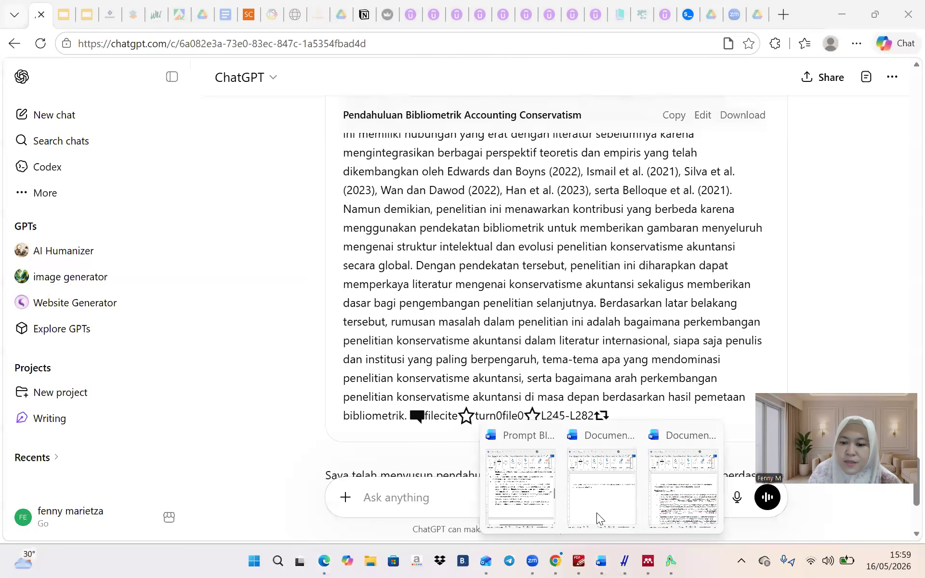
pyautogui.click(597, 511)
# Add an Introduction heading below the title and paste the generated introduction under it
pyautogui.press('Return')
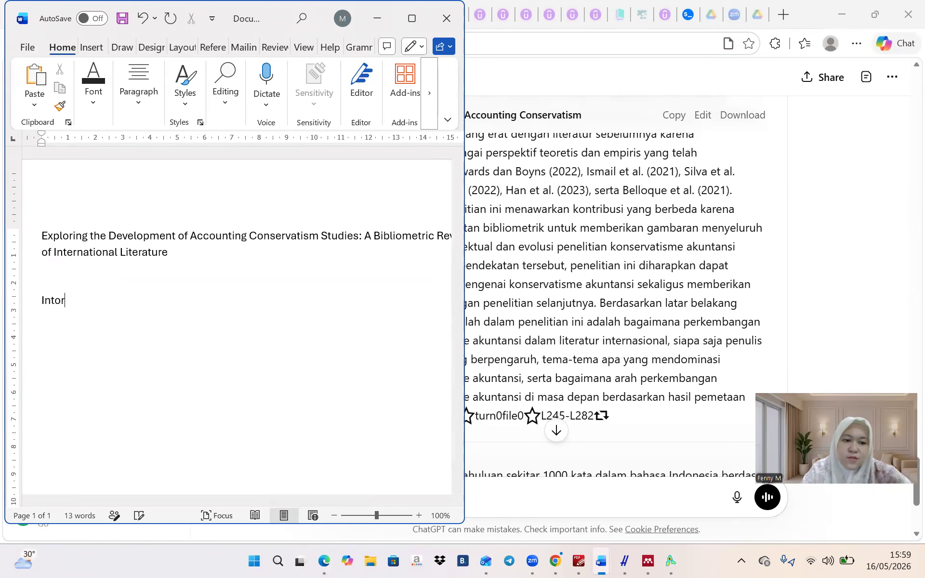
pyautogui.write('Intro')
pyautogui.press('Tab')
pyautogui.hotkey('ctrl', 'v')
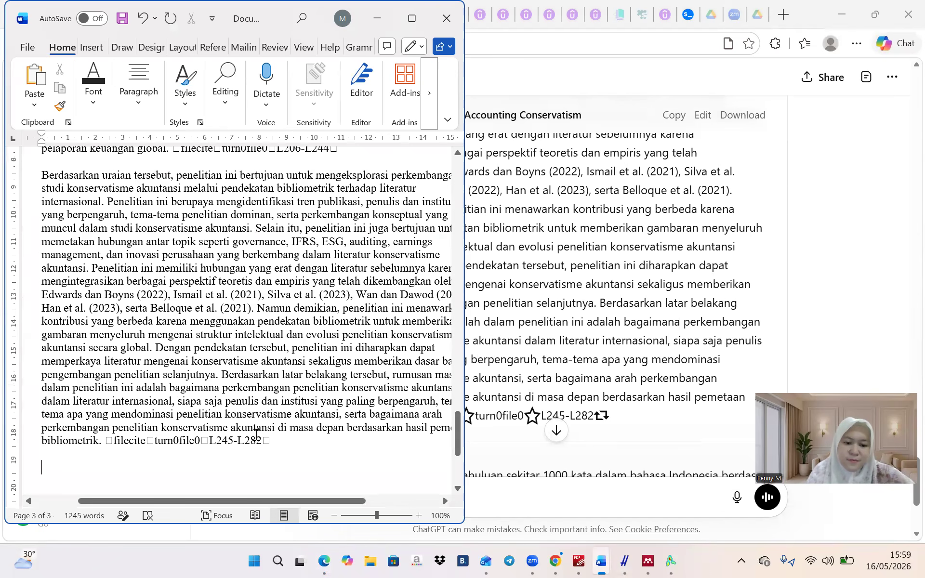
# Delete the filecite citation markers at the end and after 'global.' and 'akuntansi.'
pyautogui.keyDown('shift'); pyautogui.click(107, 442); pyautogui.keyUp('shift')
pyautogui.press('BackSpace')
pyautogui.scroll(4, 107, 442)
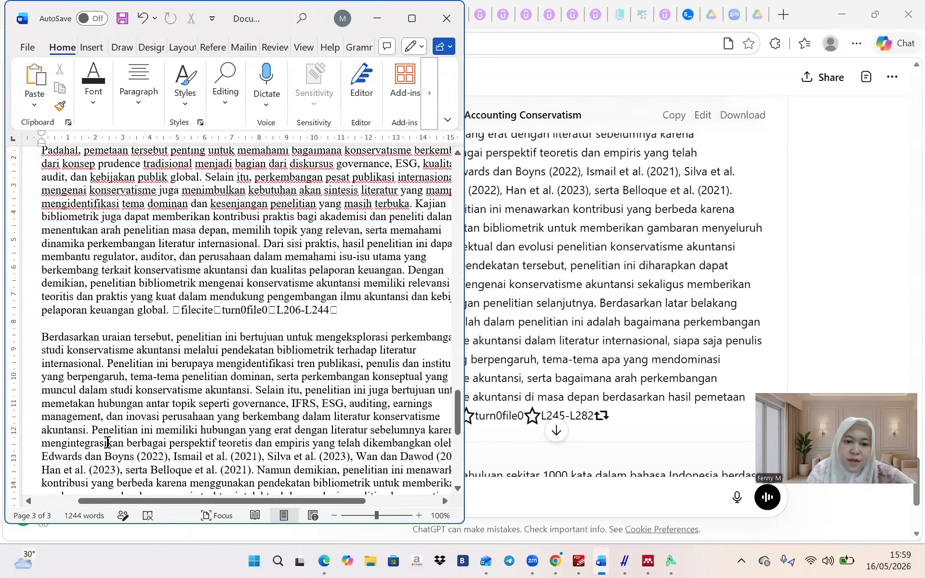
pyautogui.keyDown('shift'); pyautogui.click(176, 313); pyautogui.keyUp('shift')
pyautogui.press('BackSpace')
pyautogui.scroll(5, 176, 313)
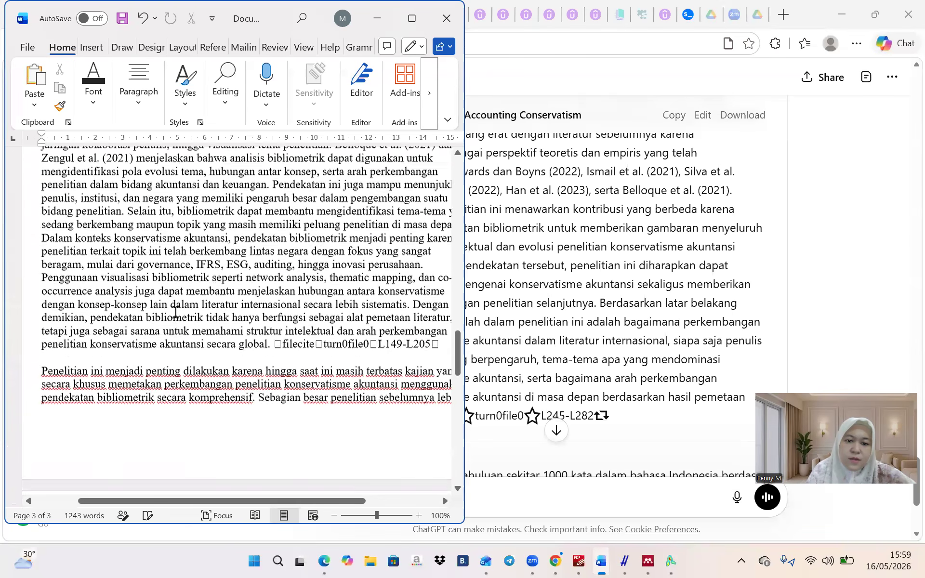
pyautogui.click(284, 346)
pyautogui.keyDown('shift'); pyautogui.click(274, 348); pyautogui.keyUp('shift')
pyautogui.press('BackSpace')
pyautogui.scroll(7, 274, 348)
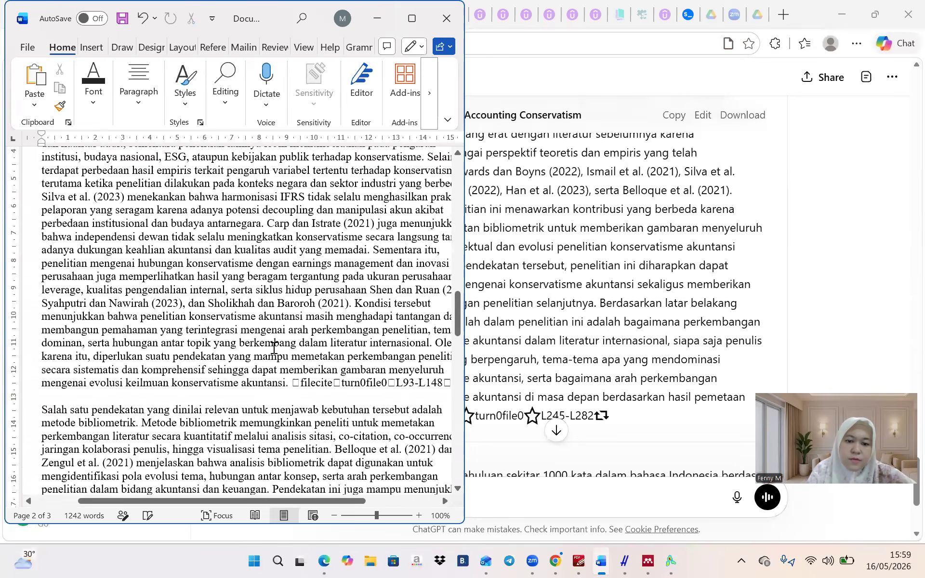
pyautogui.click(292, 388)
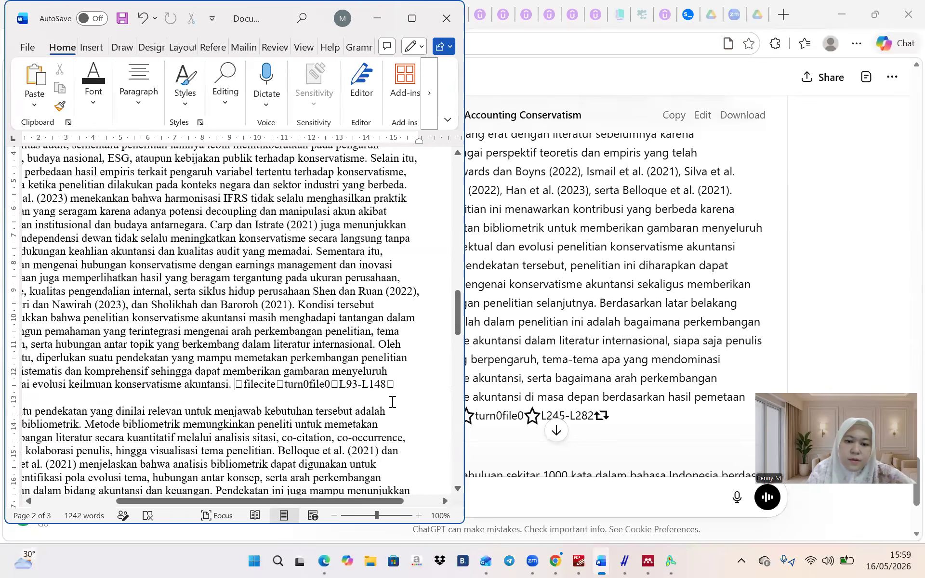
pyautogui.keyDown('shift'); pyautogui.click(398, 384); pyautogui.keyUp('shift')
pyautogui.press('BackSpace')
# Delete the remaining filecite markers after 'terintegrasi.' and 'internasional.'
pyautogui.scroll(5, 399, 383)
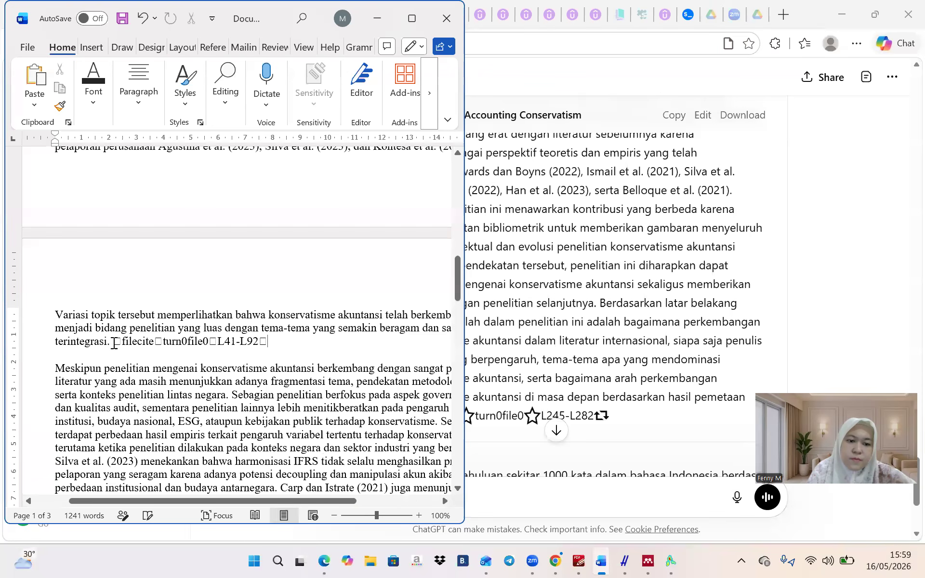
pyautogui.doubleClick(116, 341)
pyautogui.press('BackSpace')
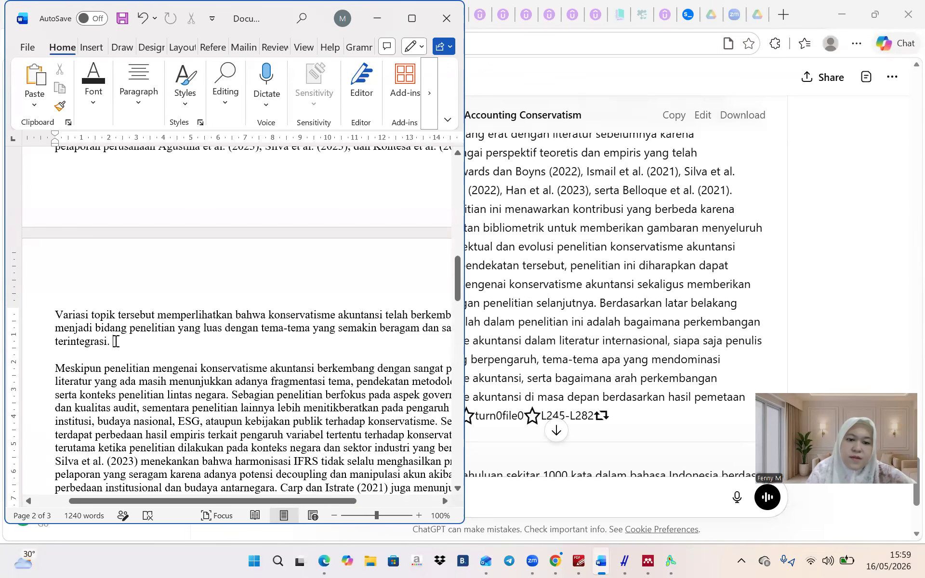
pyautogui.scroll(5, 116, 341)
pyautogui.scroll(4, 116, 341)
pyautogui.hscroll(2, 116, 341)
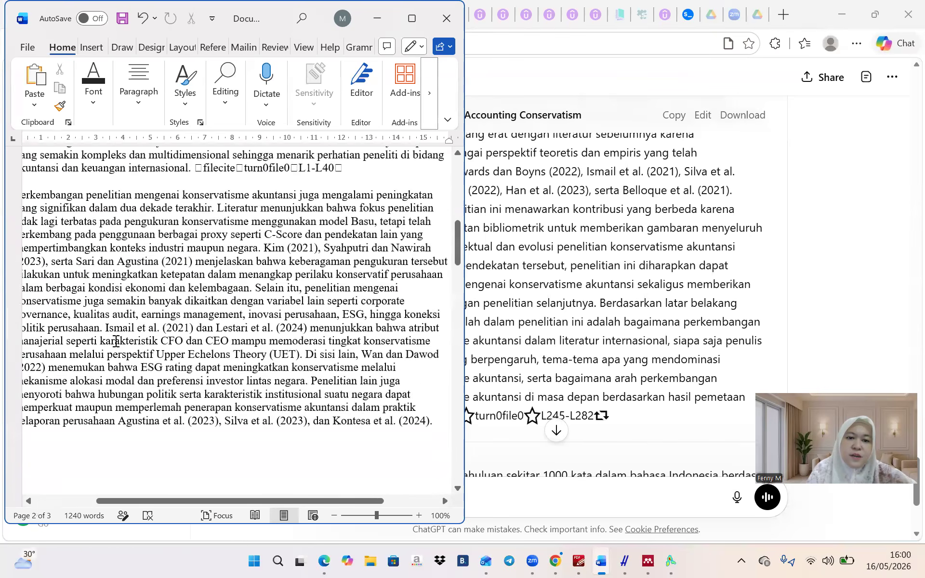
pyautogui.scroll(2, 116, 341)
pyautogui.hscroll(-1, 116, 341)
pyautogui.click(206, 325)
pyautogui.keyDown('shift'); pyautogui.click(361, 326); pyautogui.keyUp('shift')
pyautogui.press('BackSpace')
pyautogui.scroll(6, 123, 294)
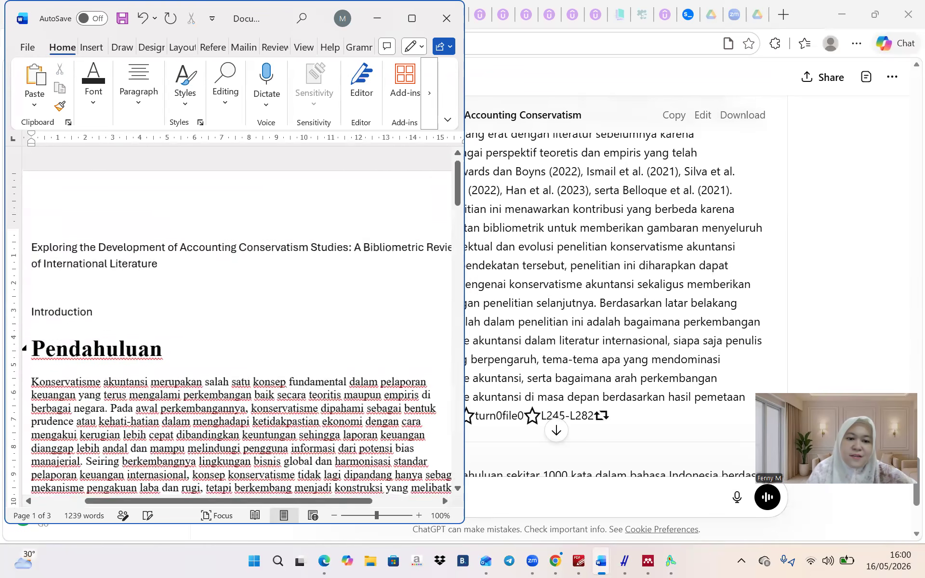
# Remove the duplicate Pendahuluan heading, keeping Introduction separate from the first paragraph
pyautogui.click(25, 336)
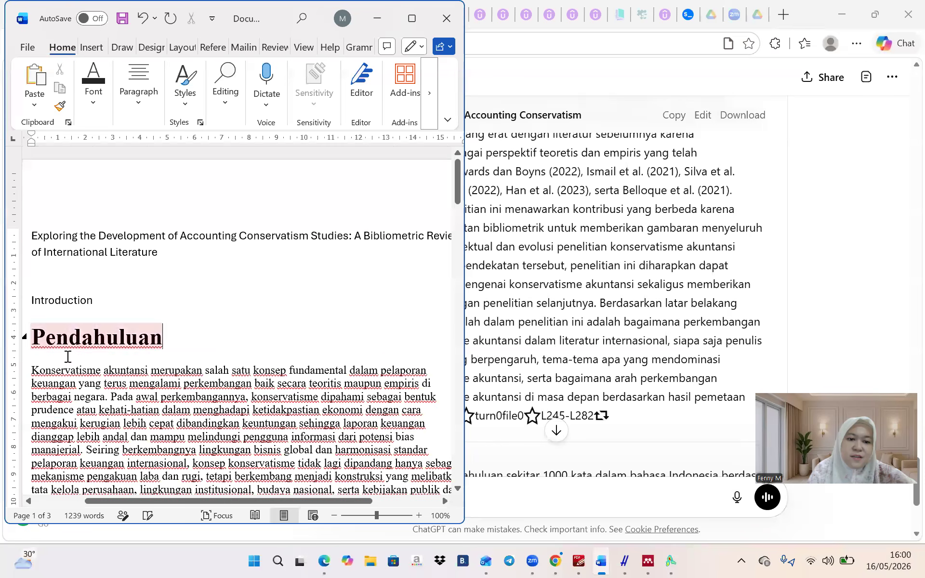
pyautogui.press('BackSpace')
pyautogui.press('BackSpace')
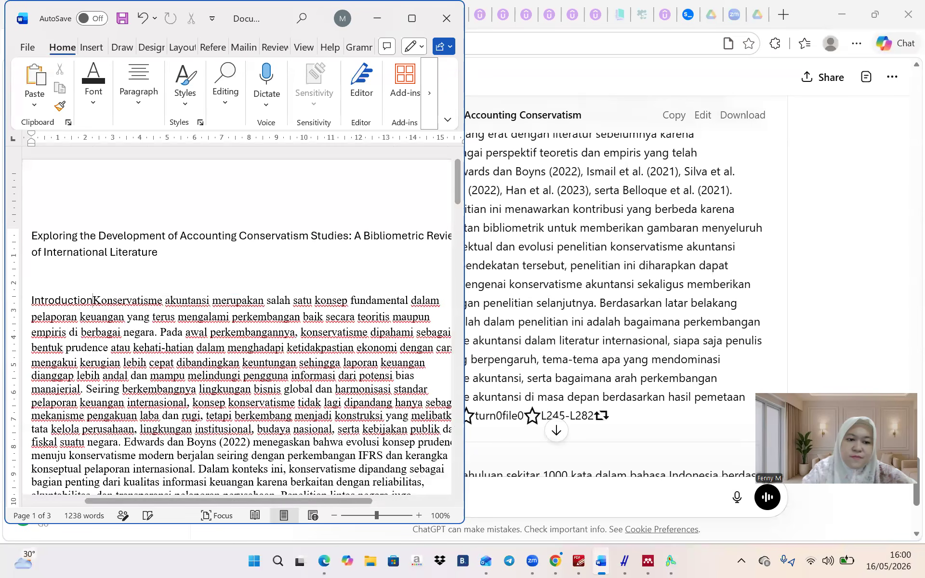
pyautogui.press('Return')
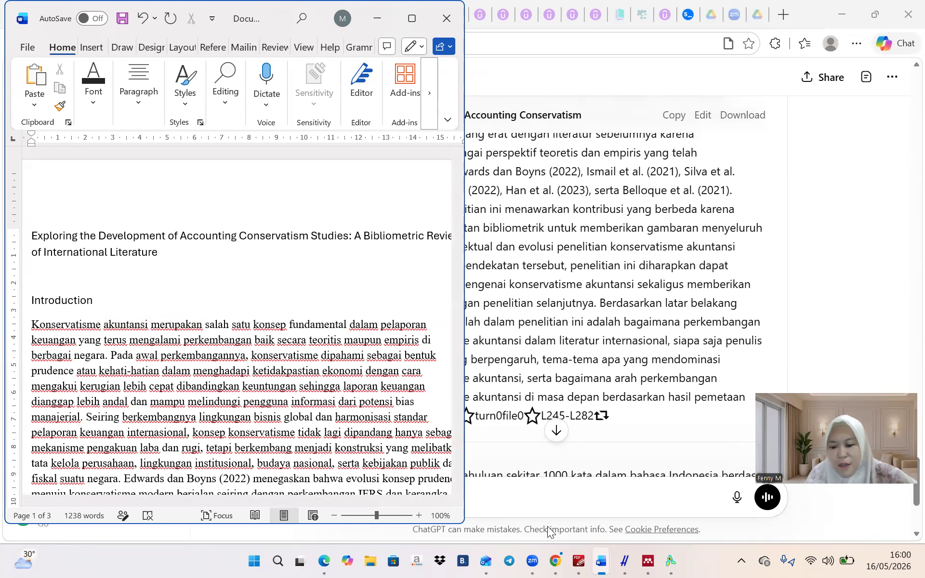
# In the Prompt document, select the next prompt, which asks for a 300-word research-methods section
pyautogui.moveTo(598, 561)
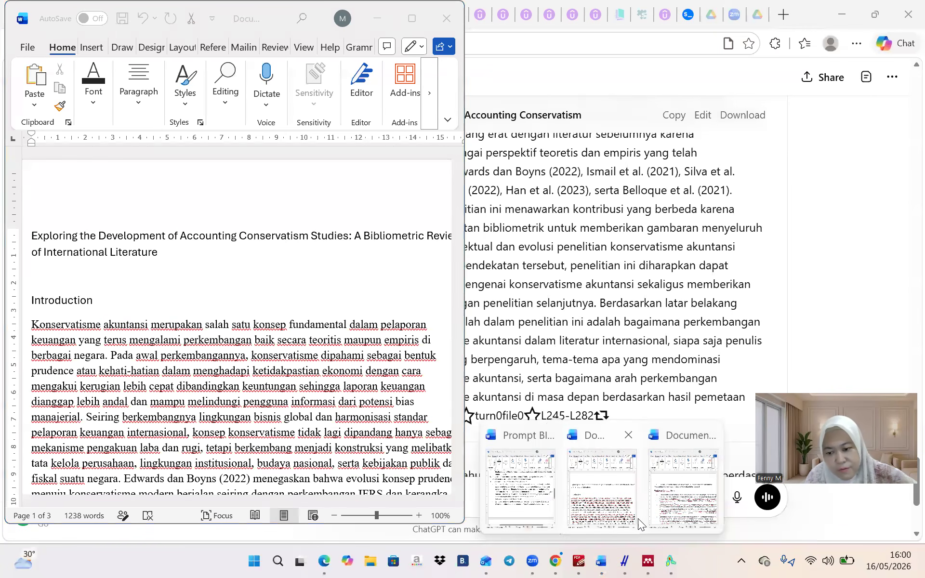
pyautogui.click(543, 512)
pyautogui.scroll(-2, 549, 362)
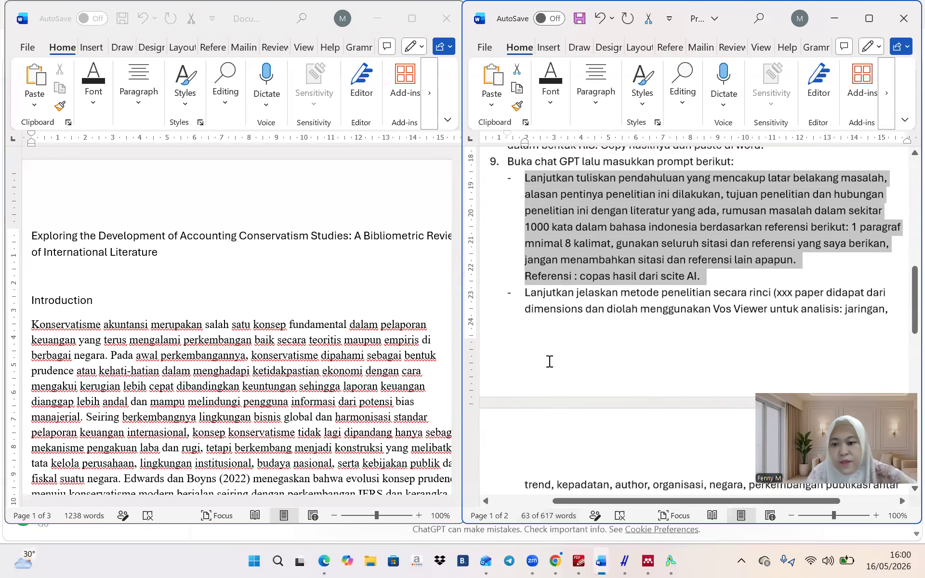
pyautogui.click(526, 255)
pyautogui.scroll(-5, 527, 256)
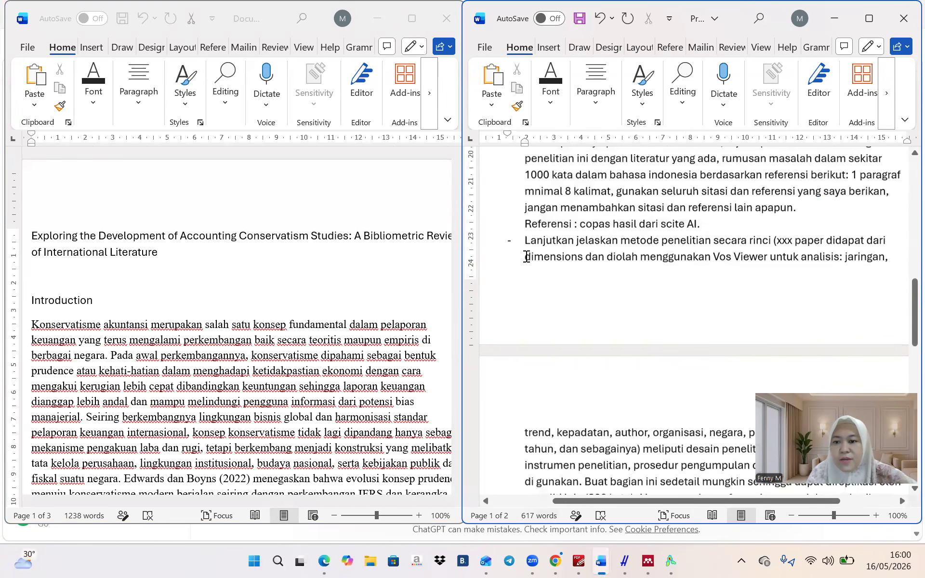
pyautogui.scroll(-2, 527, 256)
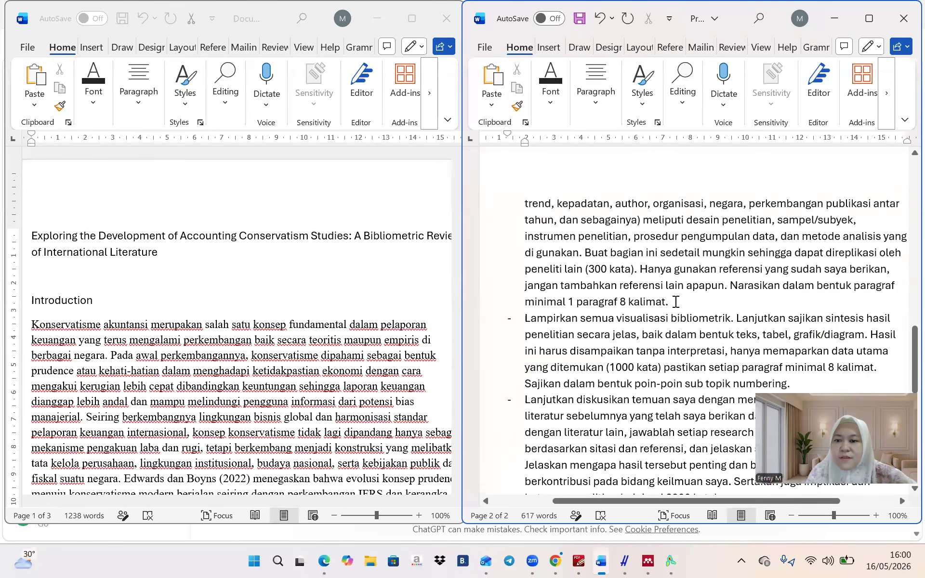
pyautogui.tripleClick(676, 302)
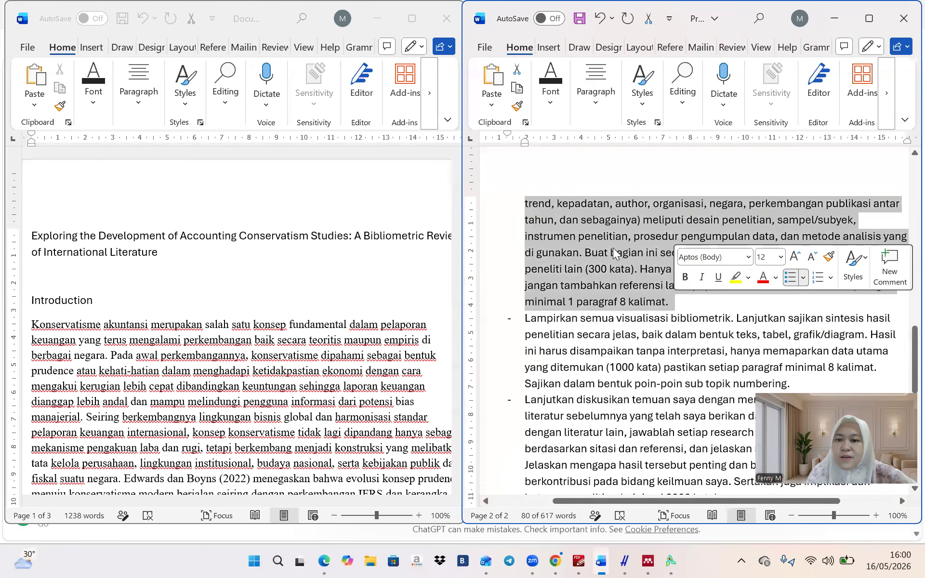
pyautogui.scroll(6, 612, 248)
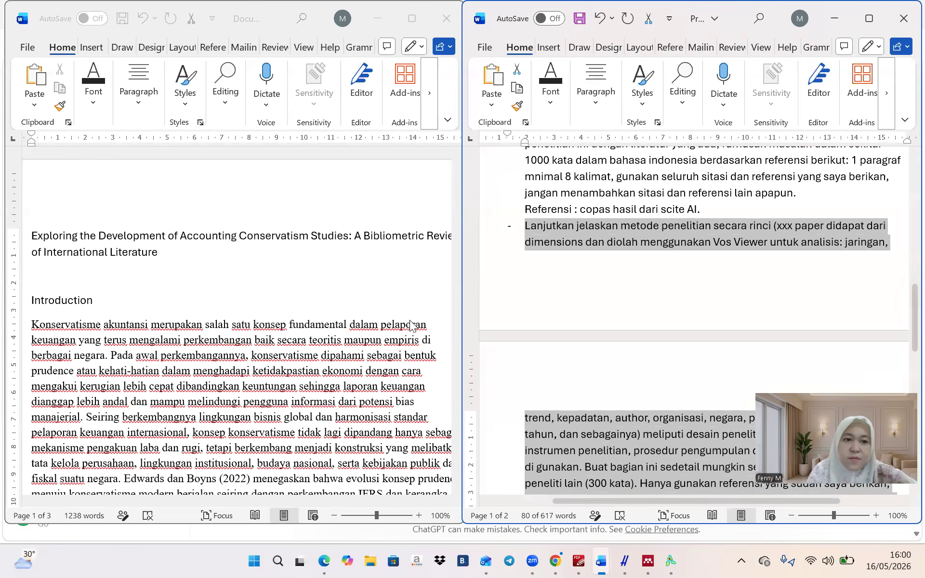
# Paste the research-methods prompt into ChatGPT's message box and remove its leading dash
pyautogui.click(322, 561)
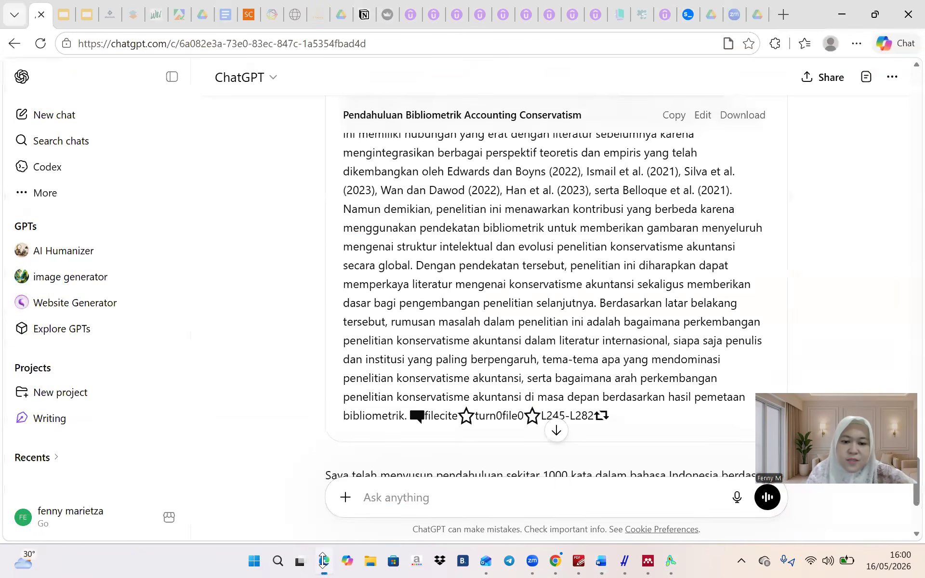
pyautogui.click(365, 498)
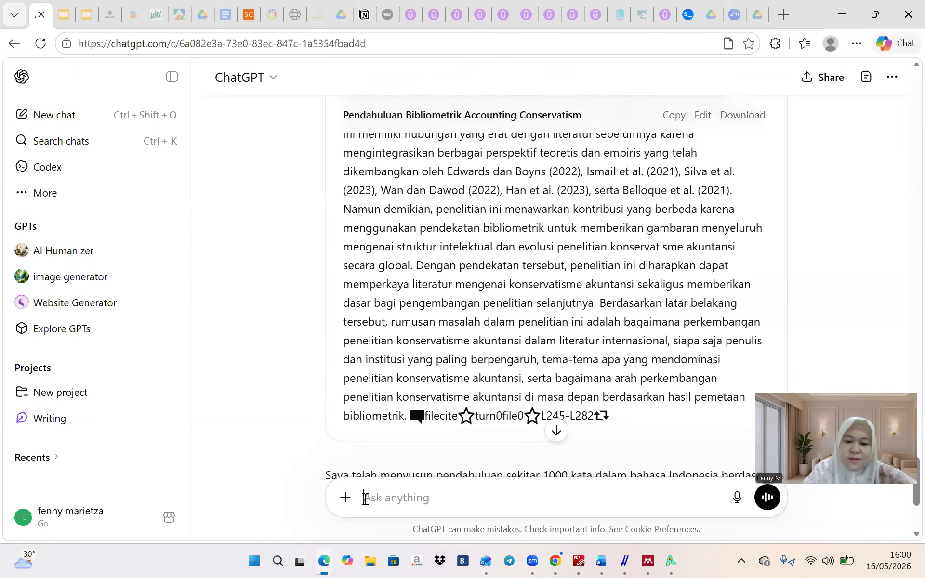
pyautogui.write('-  Lanjutkan jelaskan metode penelitian secara rinci (xxx paper didapat dari dimensions dan diolah menggunakan Vos Viewer untuk analisis: jaringan, trend, kepadatan, author, organisasi, negara, perkembangan publikasi antar tahun, dan sebagainya) meliputi desain penelitian, sampel/subyek, instrumen penelitian, prosedur pengumpulan data, dan metode analisis yang di gunakan. Buat bagian ini sedetail mungkin sehingga dapat direplikasi oleh peneliti lain (300 kata). Hanya gunakan referensi yang sudah saya berikan, jangan tambahkan referensi lain apapun. Narasikan dalam bentuk paragraf minimal 1 paragraf 8 kalimat')
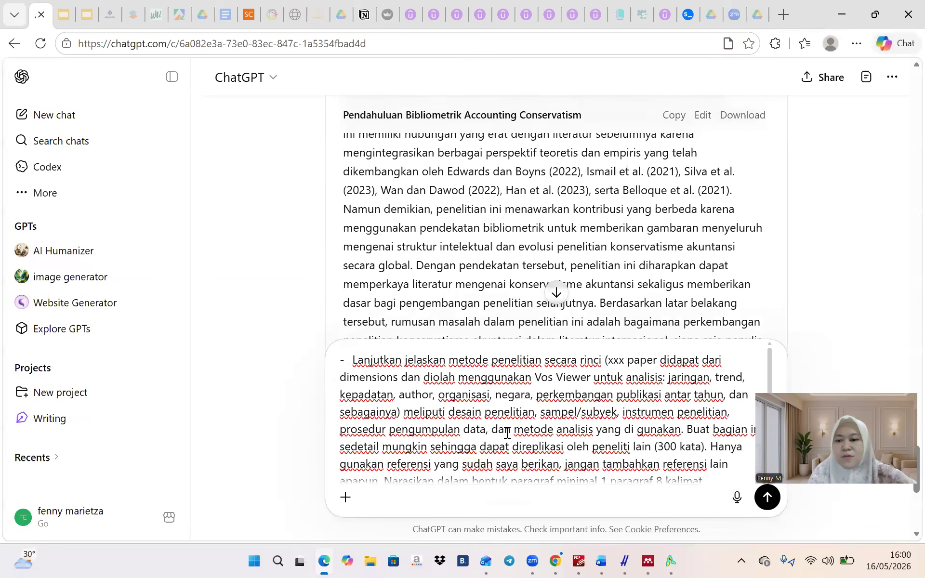
pyautogui.click(353, 360)
pyautogui.press('BackSpace')
pyautogui.press('BackSpace')
pyautogui.press('BackSpace')
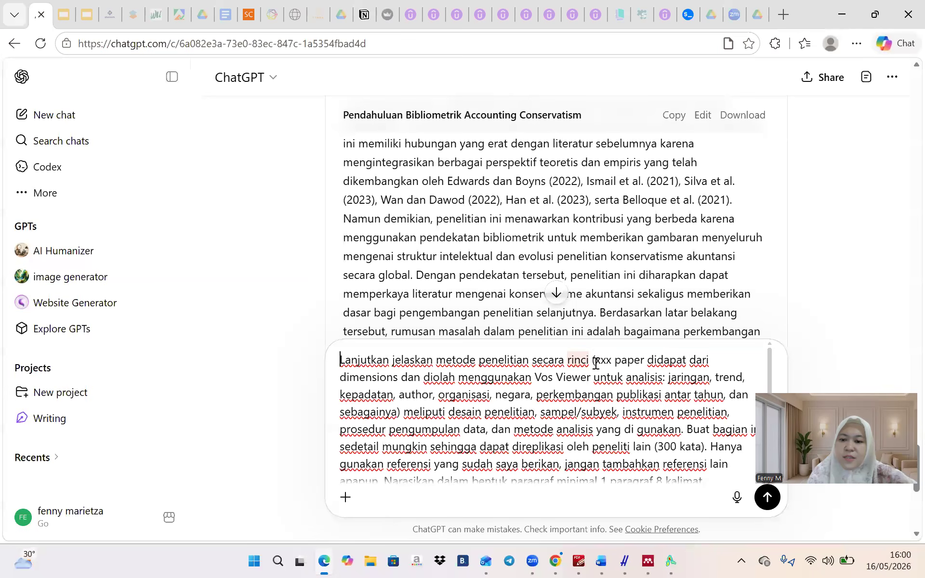
# Replace the xxx placeholder with 1072 and 'dimensions' with 'scopus', then send the prompt
pyautogui.click(248, 14)
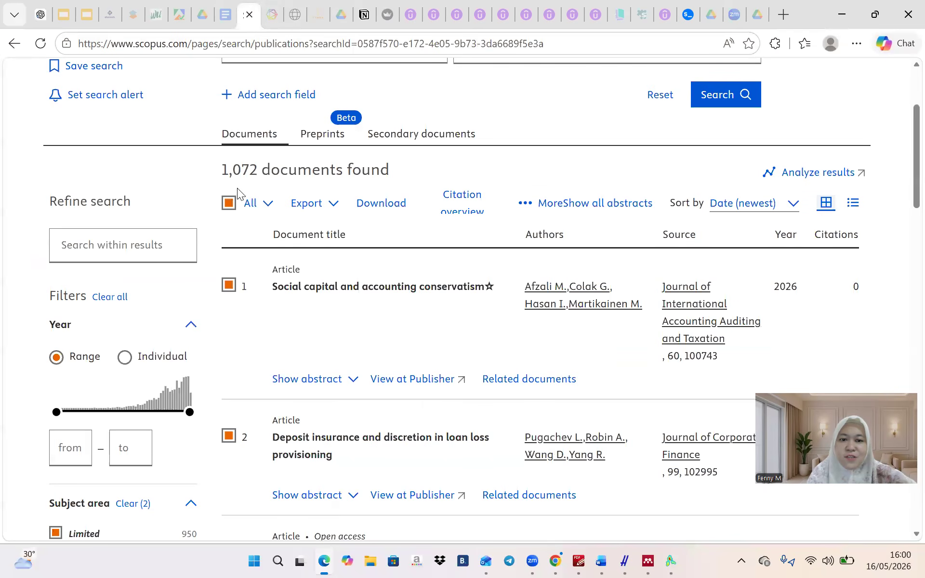
pyautogui.click(41, 16)
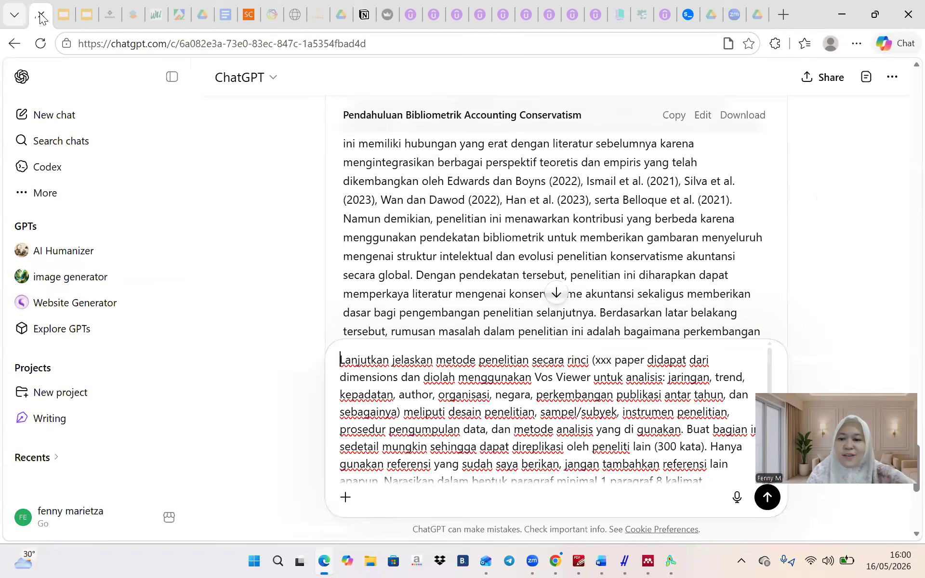
pyautogui.click(615, 360)
pyautogui.press('BackSpace')
pyautogui.press('BackSpace')
pyautogui.press('BackSpace')
pyautogui.press('BackSpace')
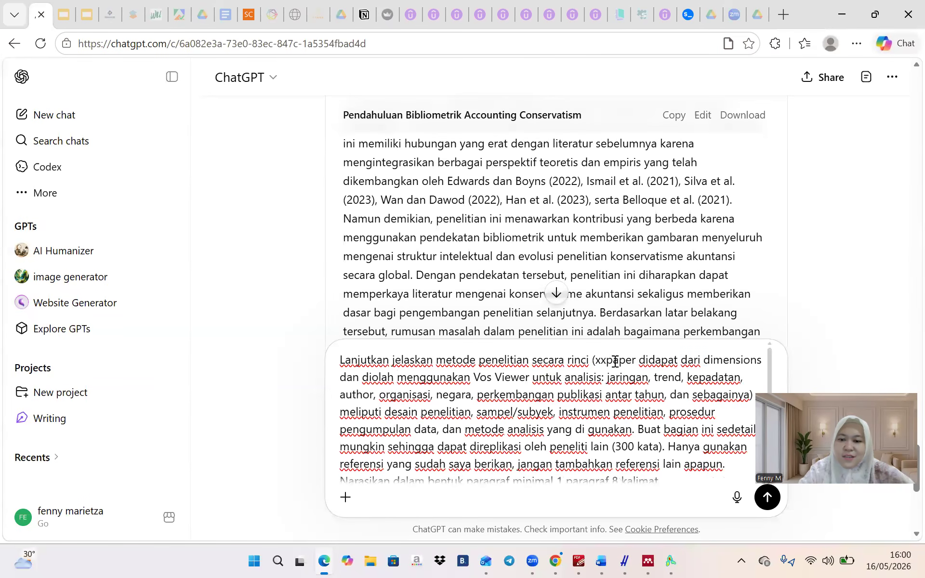
pyautogui.write('1072')
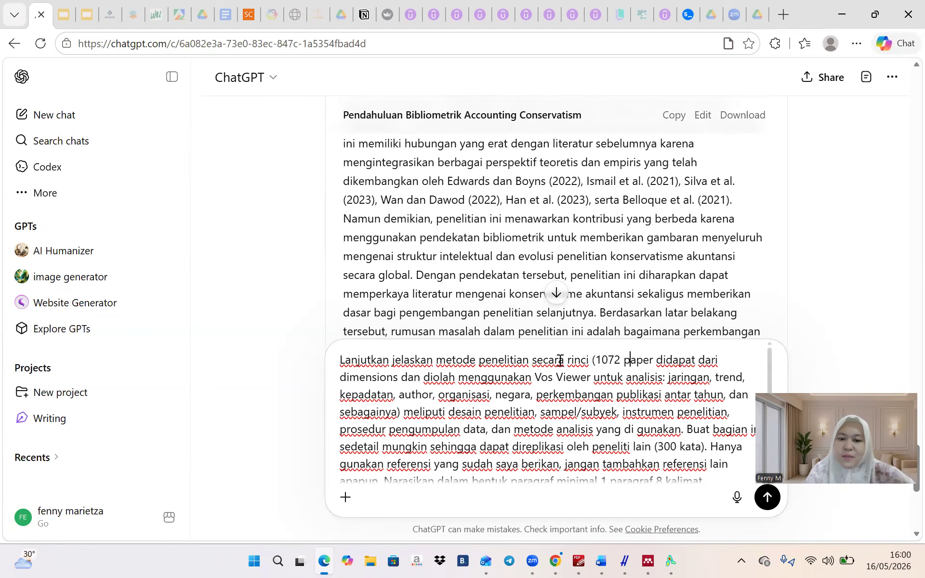
pyautogui.doubleClick(349, 378)
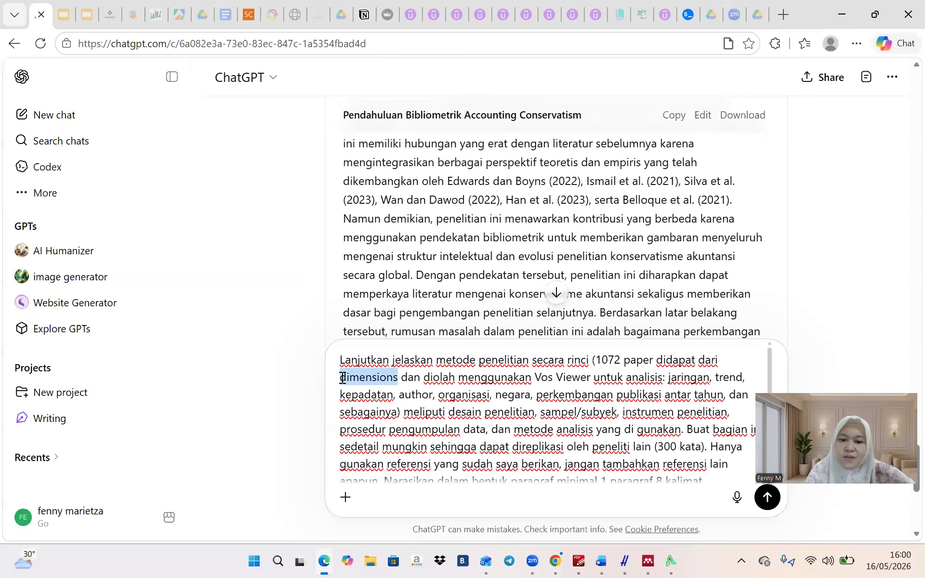
pyautogui.write('scopus')
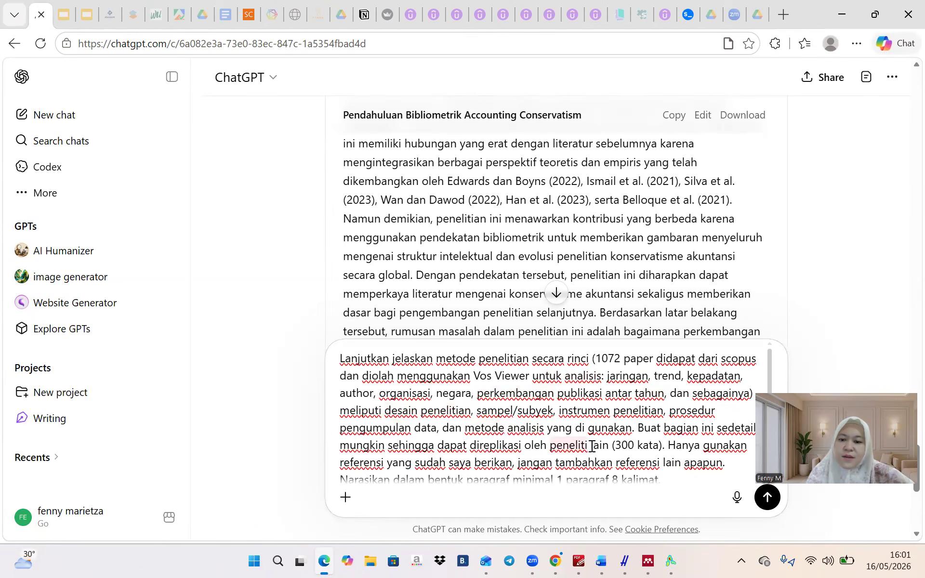
pyautogui.scroll(-1, 591, 445)
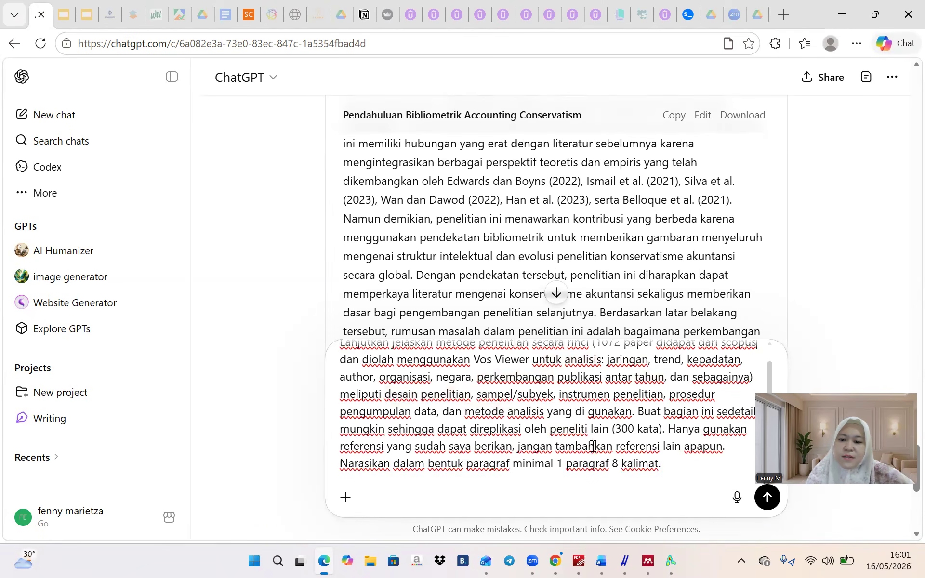
pyautogui.click(767, 498)
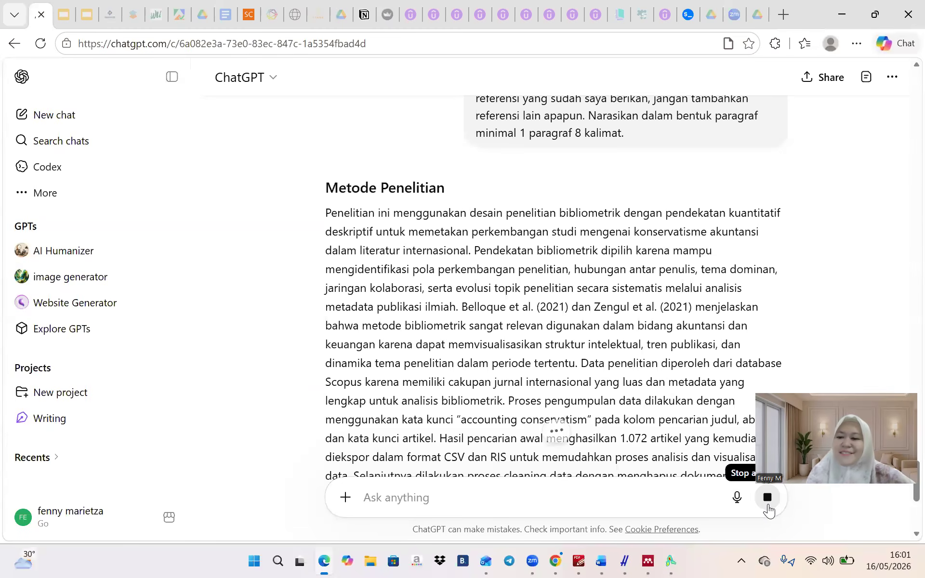
# Read through ChatGPT's answer and copy the Metode Penelitian methods paragraph
pyautogui.scroll(-4, 590, 380)
pyautogui.scroll(-6, 590, 380)
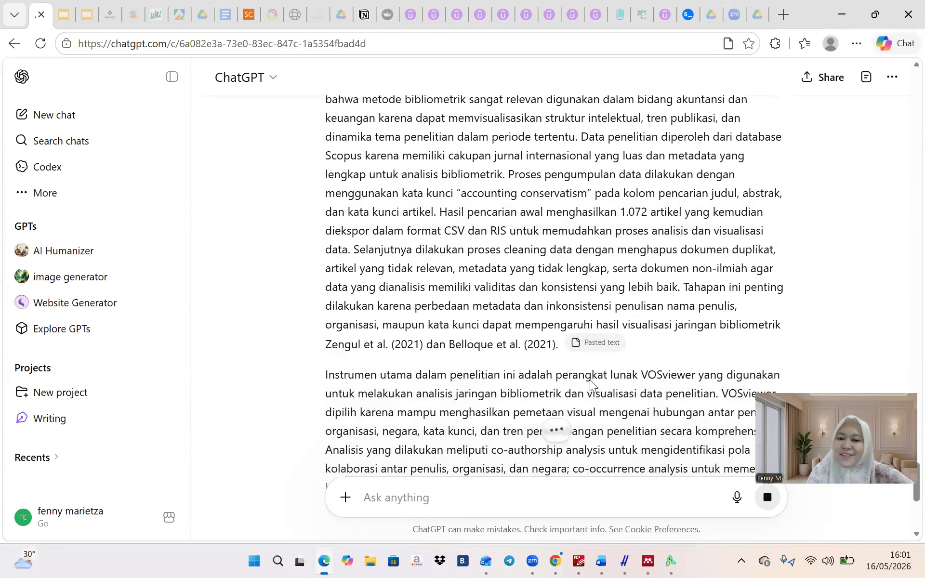
pyautogui.scroll(-2, 591, 381)
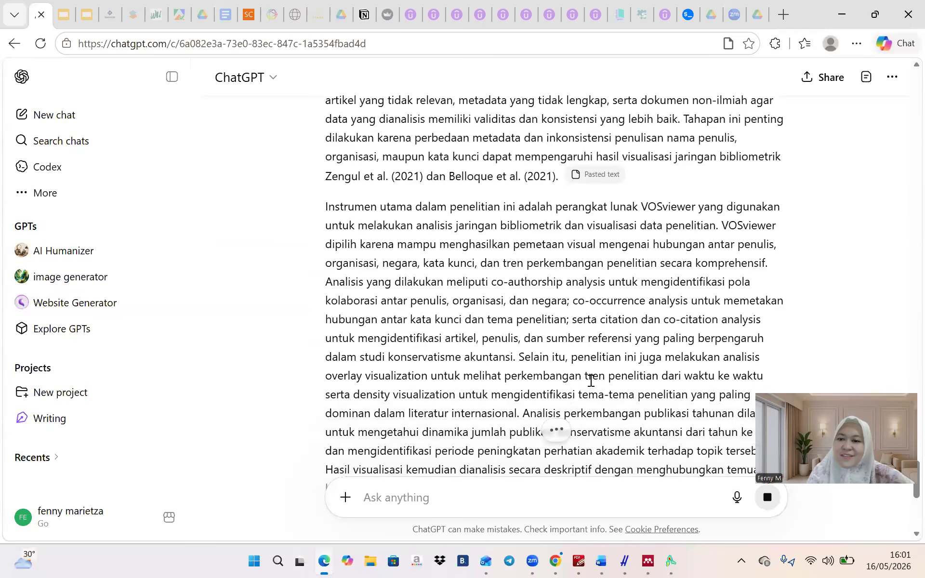
pyautogui.scroll(2, 545, 287)
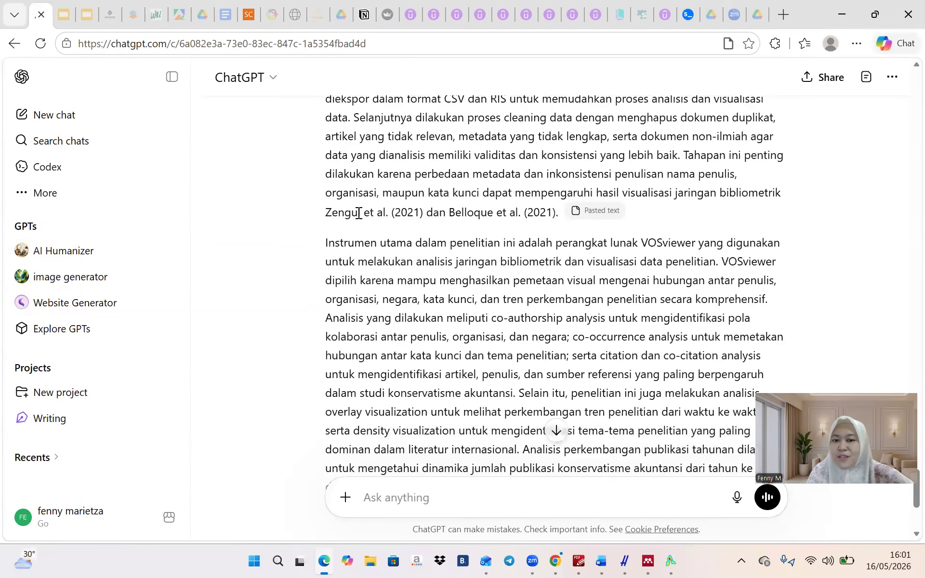
pyautogui.scroll(-5, 526, 325)
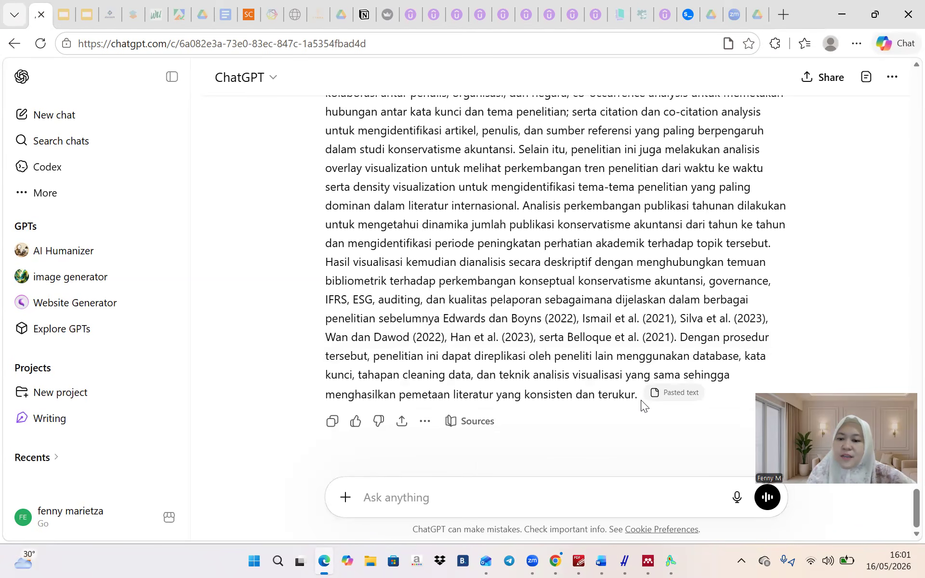
pyautogui.scroll(11, 638, 399)
pyautogui.scroll(-2, 639, 399)
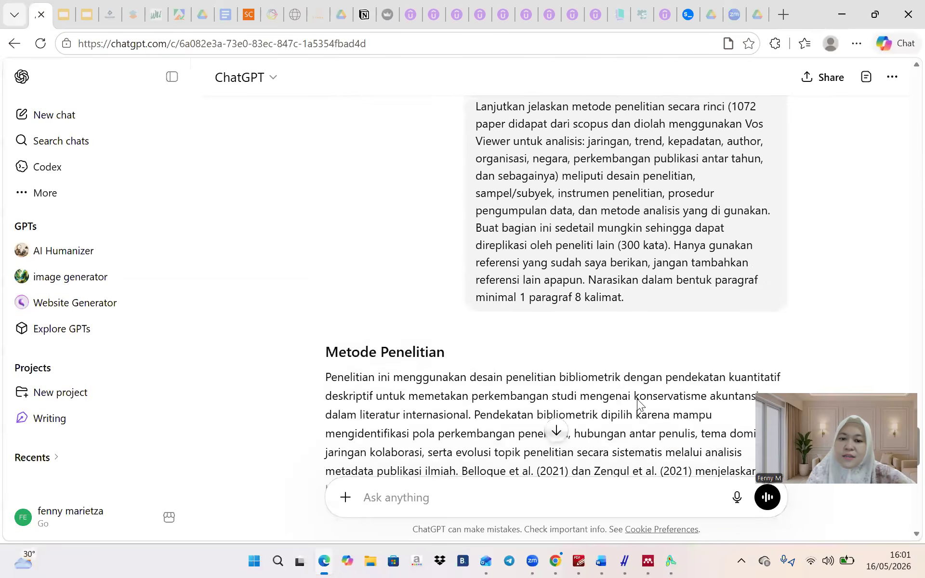
pyautogui.tripleClick(323, 362)
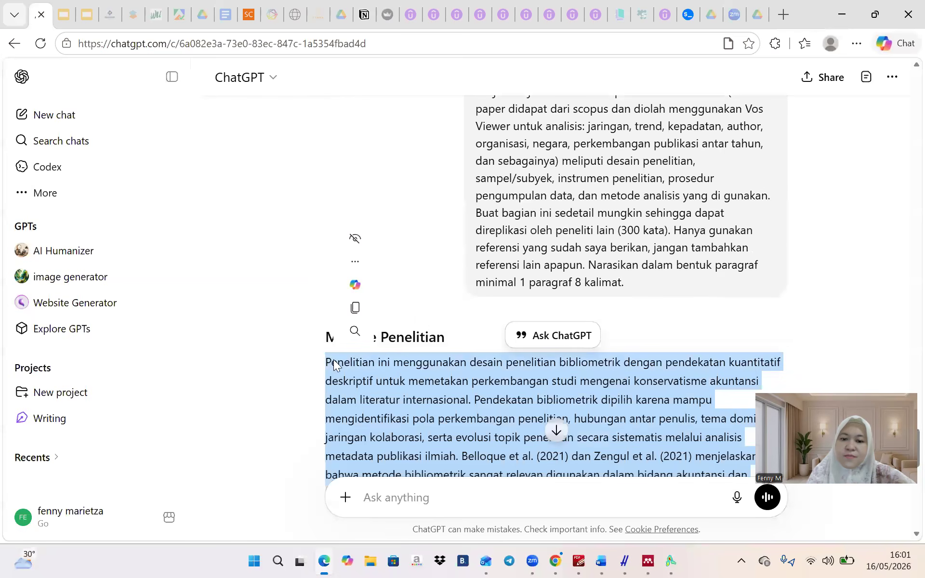
pyautogui.click(355, 307)
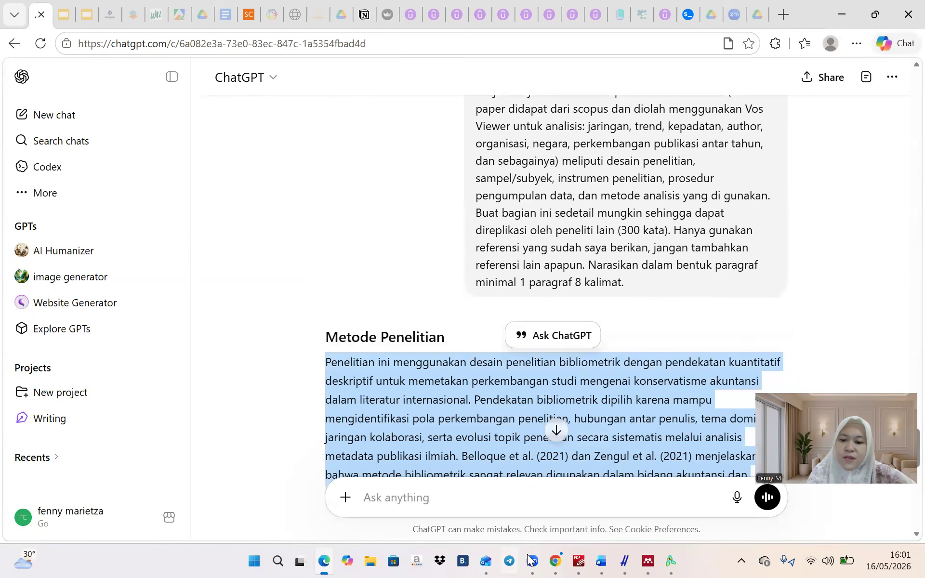
pyautogui.click(601, 560)
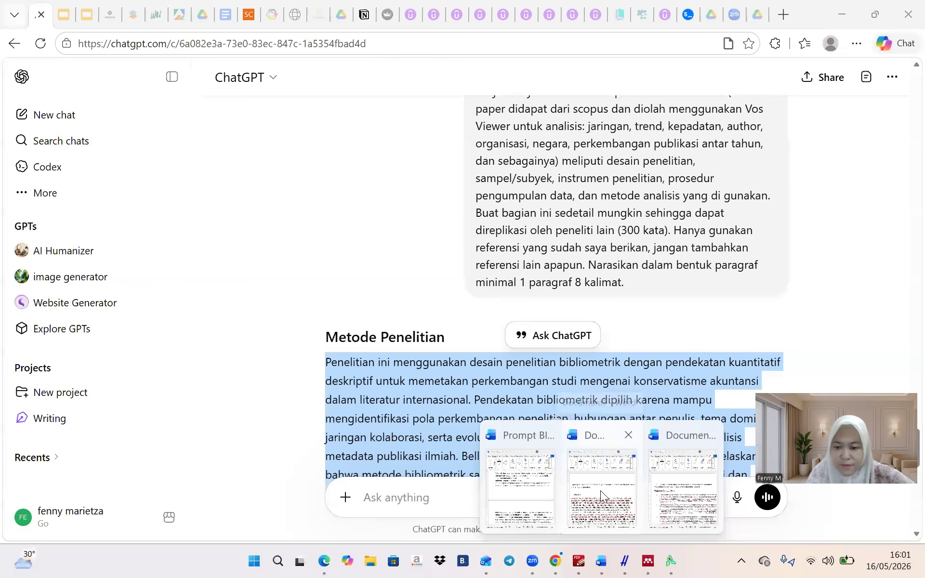
# Add a 'Metode Penelitian' heading after the draft's introduction and paste the methods text below it
pyautogui.click(600, 490)
pyautogui.scroll(-10, 320, 337)
pyautogui.scroll(-15, 320, 293)
pyautogui.scroll(-15, 319, 294)
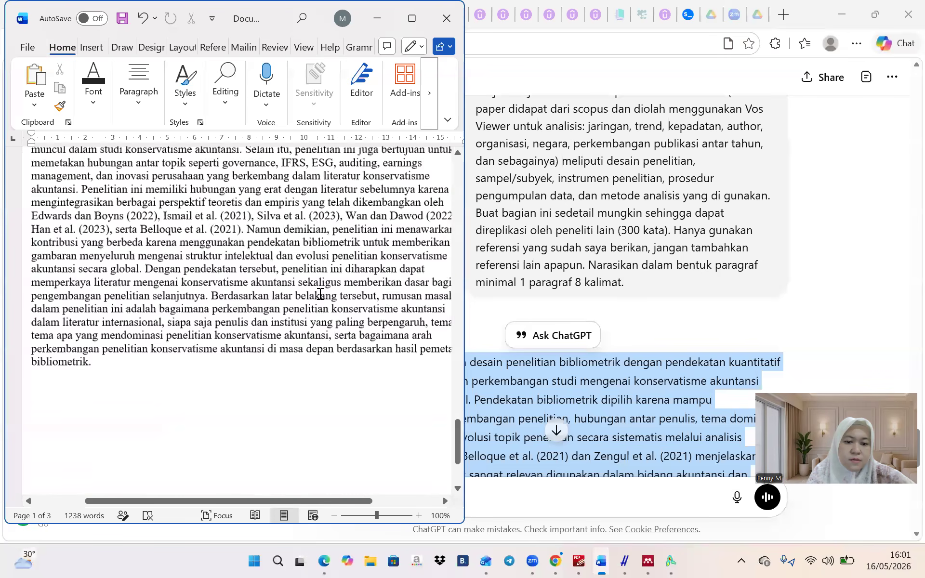
pyautogui.press('Return')
pyautogui.press('Return')
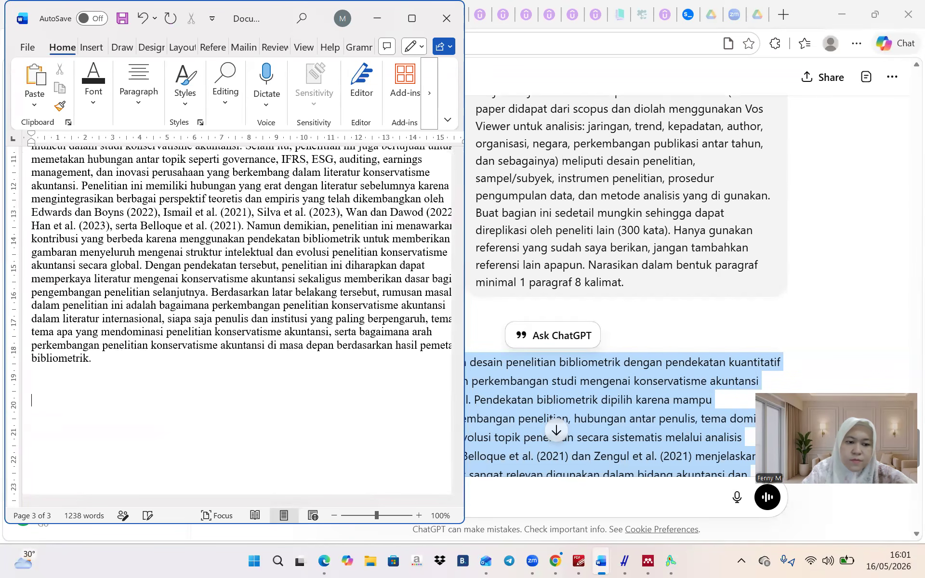
pyautogui.write('Meto')
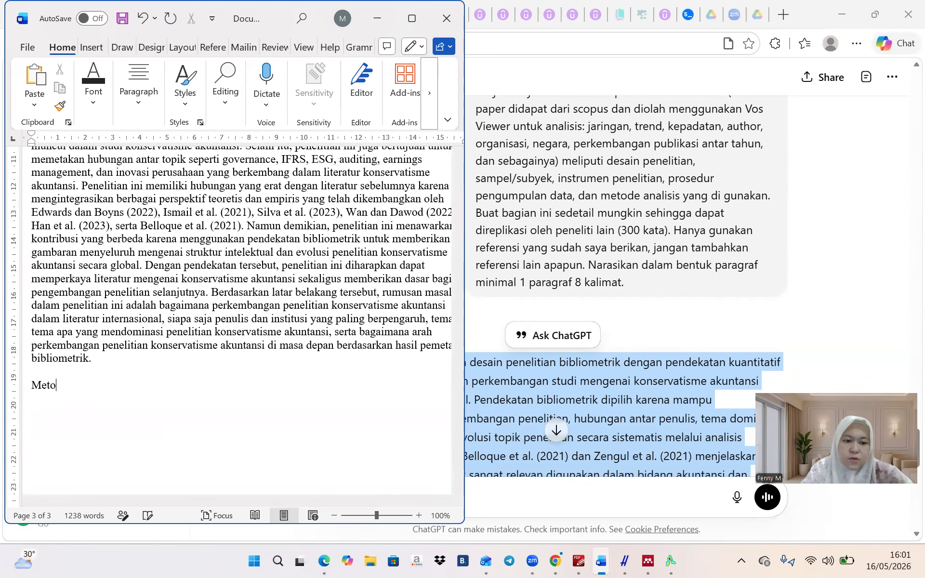
pyautogui.write('de Penelitian')
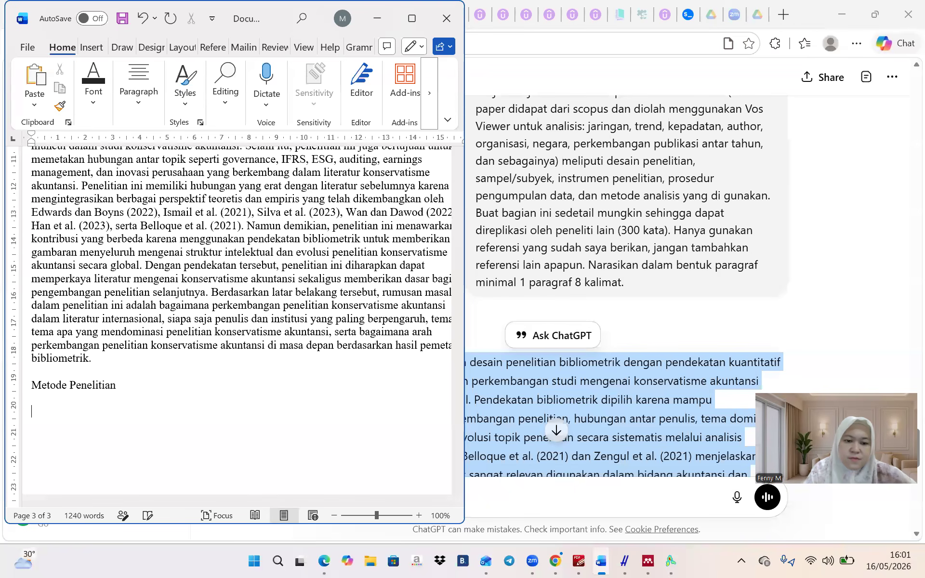
pyautogui.hotkey('ctrl', 'v')
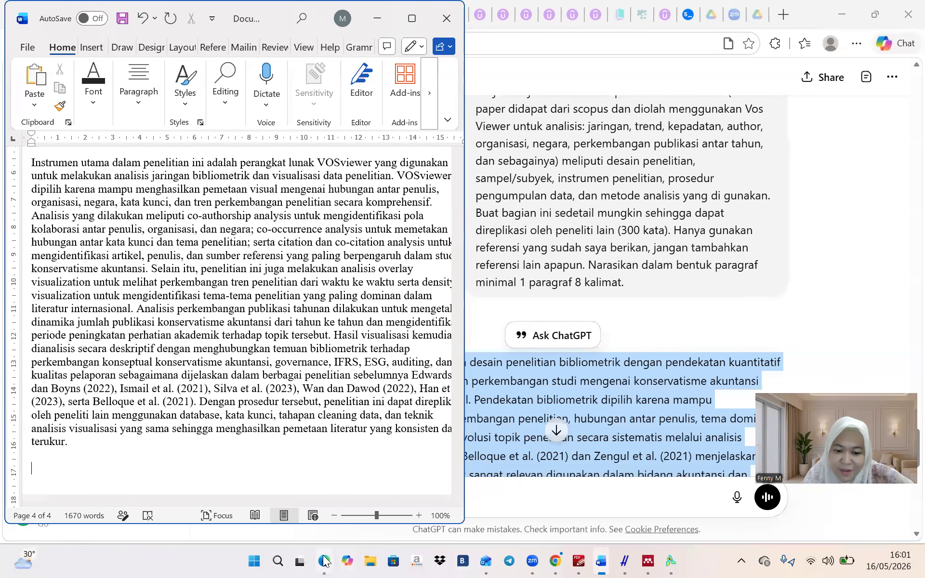
# In the prompt list, select the Lampirkan bullet asking for the visualisation results
pyautogui.moveTo(601, 561)
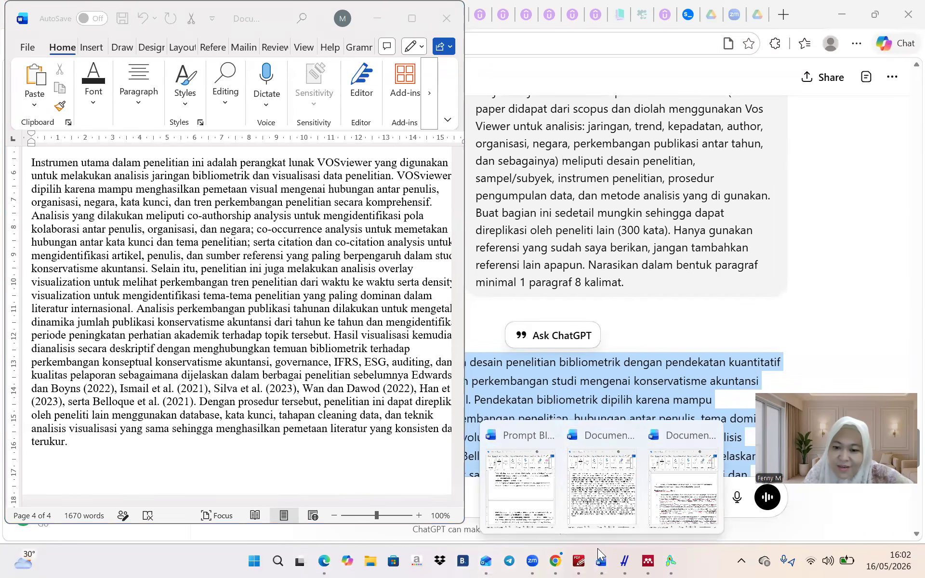
pyautogui.click(588, 510)
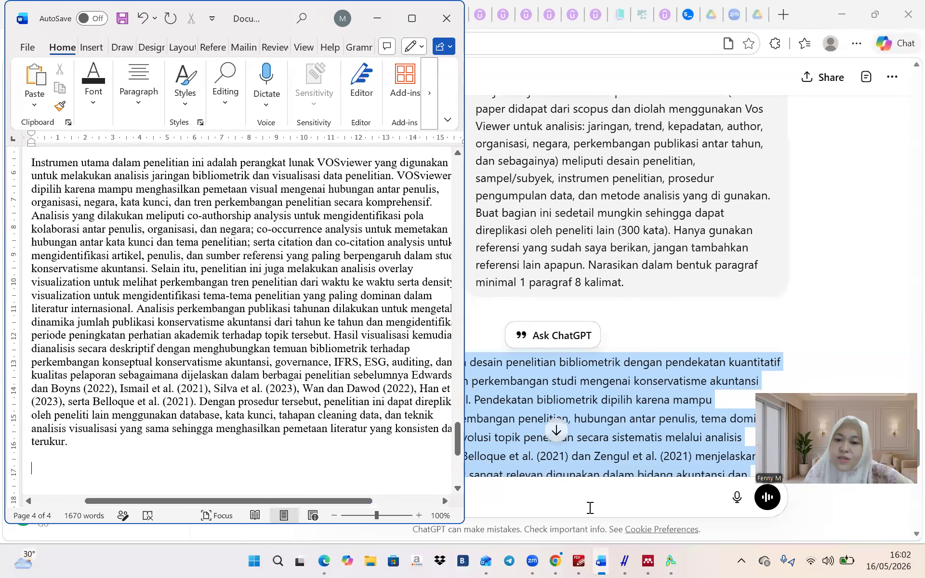
pyautogui.click(603, 561)
pyautogui.click(536, 514)
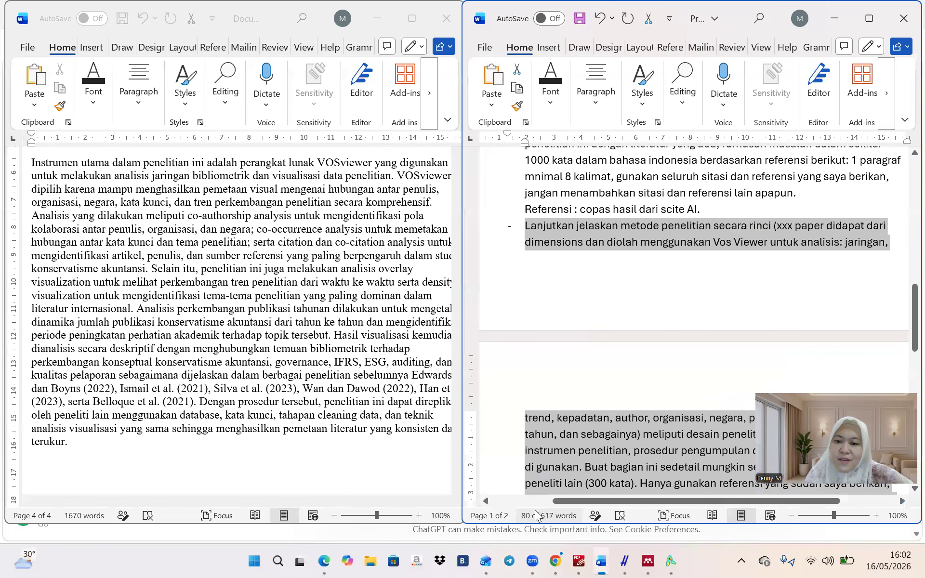
pyautogui.scroll(-7, 571, 440)
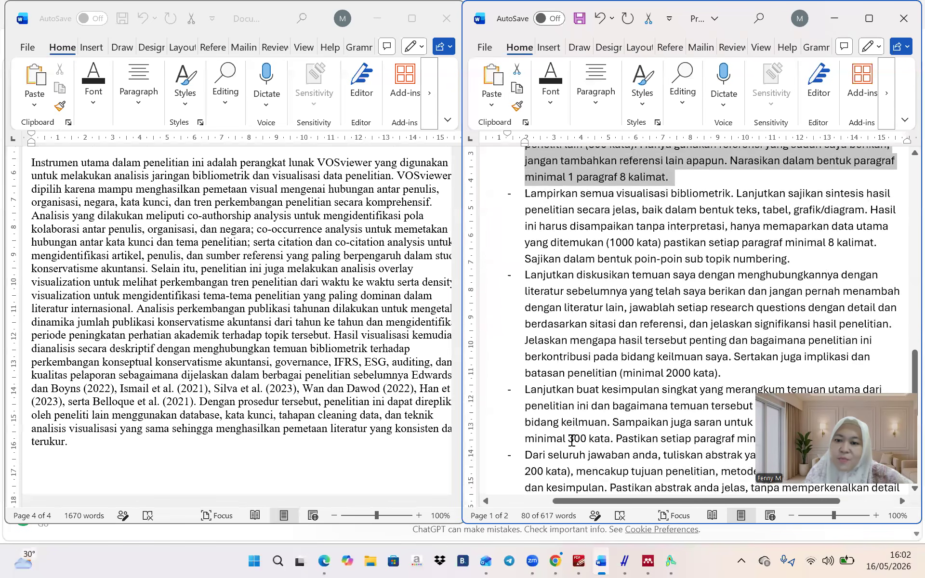
pyautogui.click(526, 196)
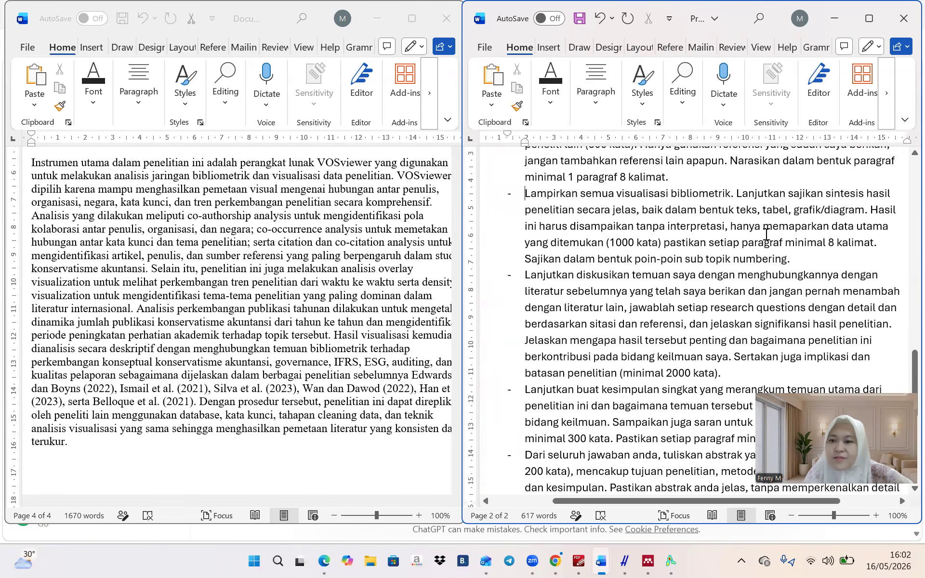
pyautogui.tripleClick(792, 259)
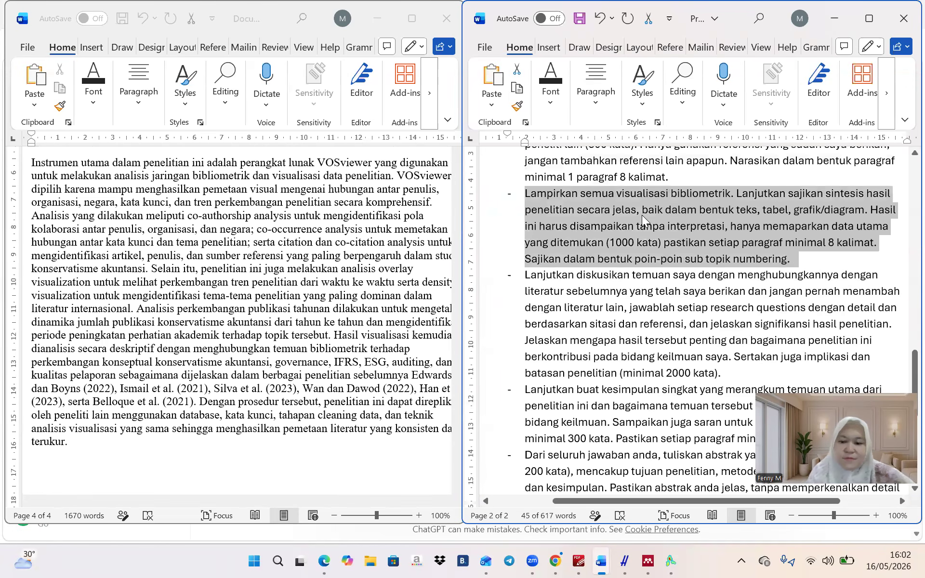
pyautogui.click(324, 560)
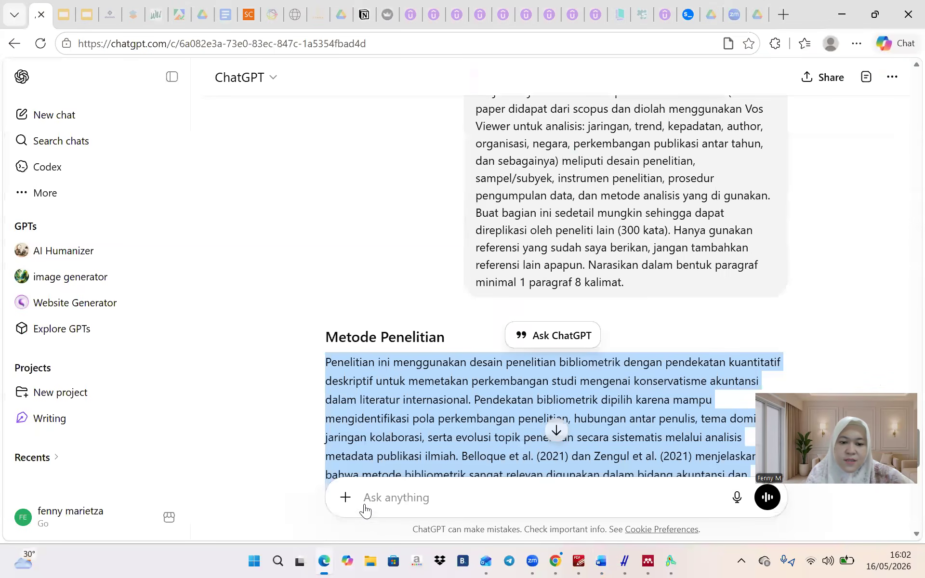
# Paste the Lampirkan visualisation prompt into a new ChatGPT message without its leading dash
pyautogui.click(412, 491)
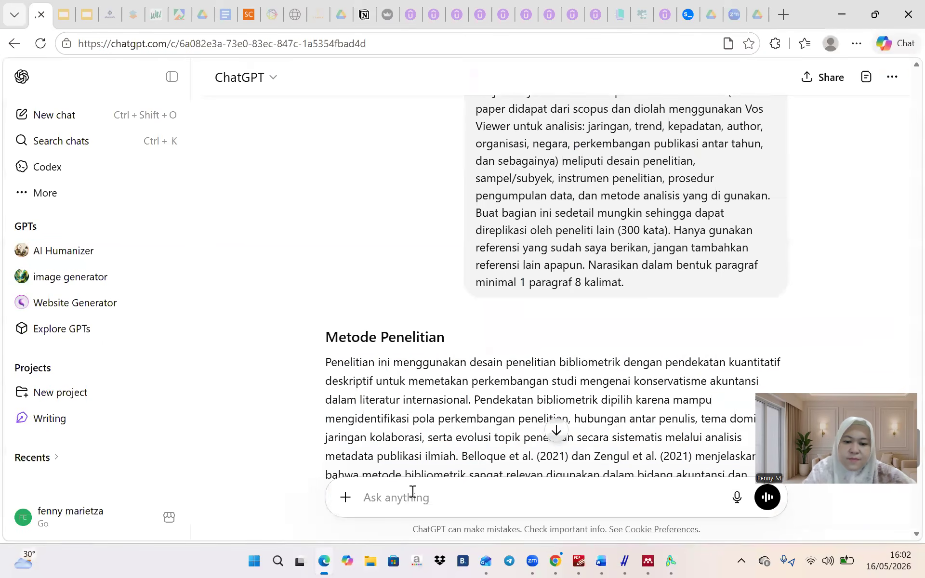
pyautogui.hotkey('ctrl', 'v')
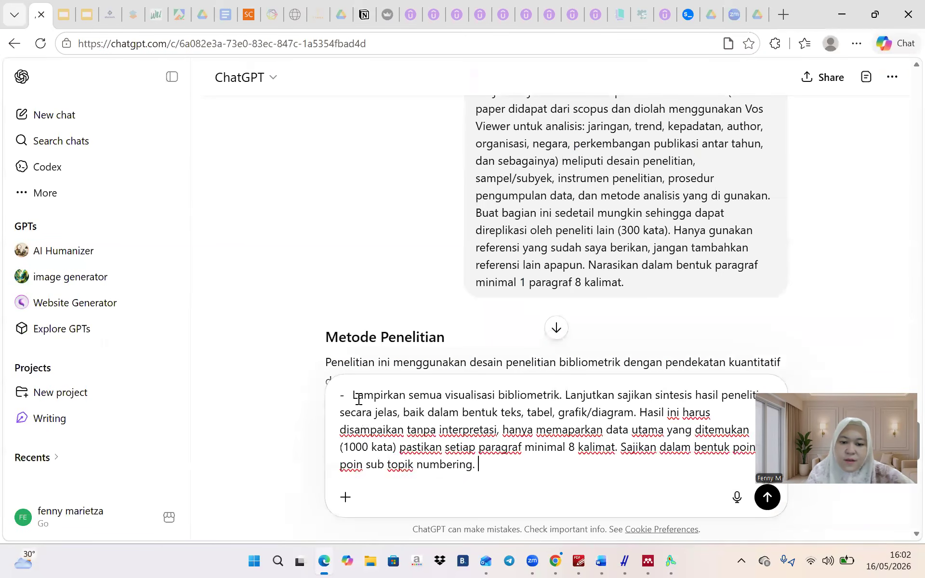
pyautogui.press('BackSpace')
pyautogui.press('BackSpace')
pyautogui.press('BackSpace')
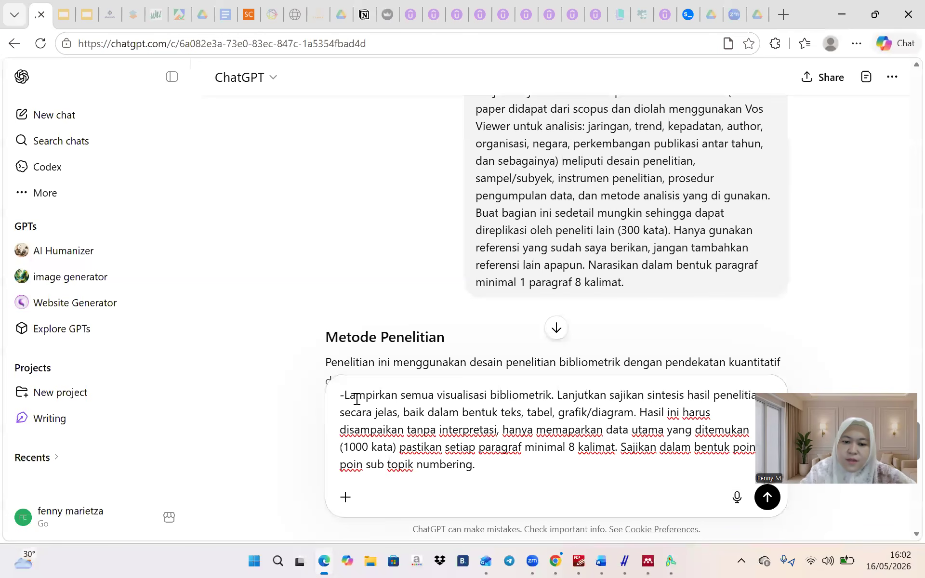
# Attach six VOSviewer screenshots (154007, 154015, 154024, 154105, 154219, 154250) from the Gallery
pyautogui.click(345, 497)
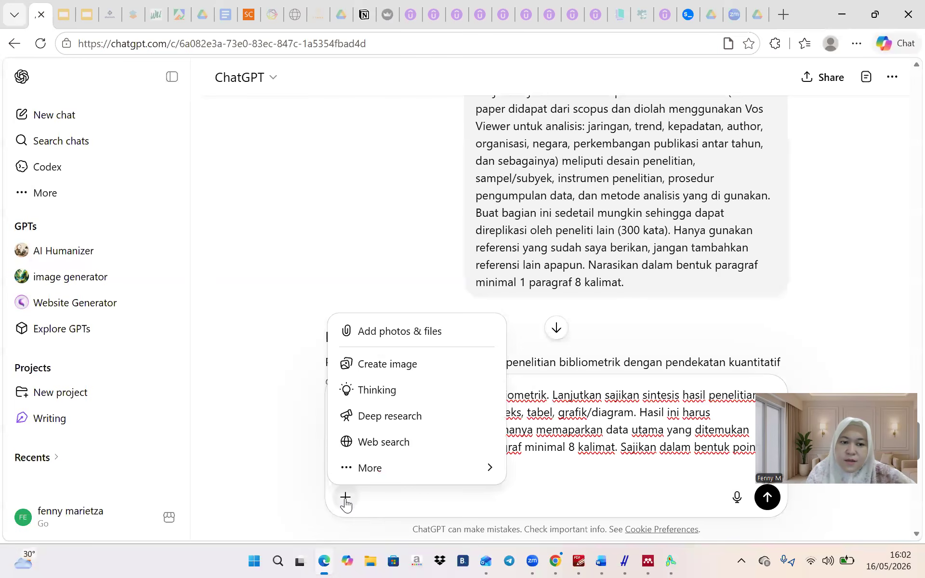
pyautogui.click(362, 337)
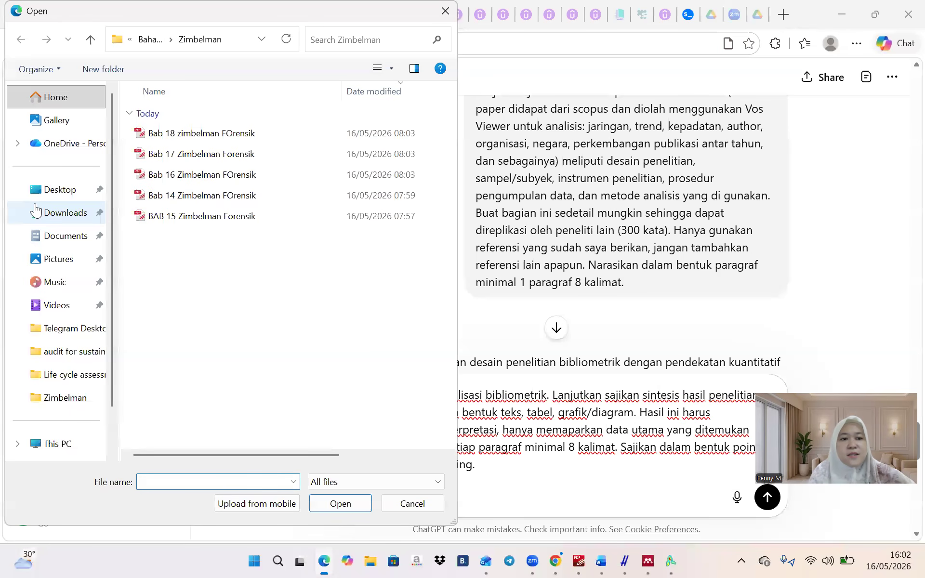
pyautogui.click(42, 122)
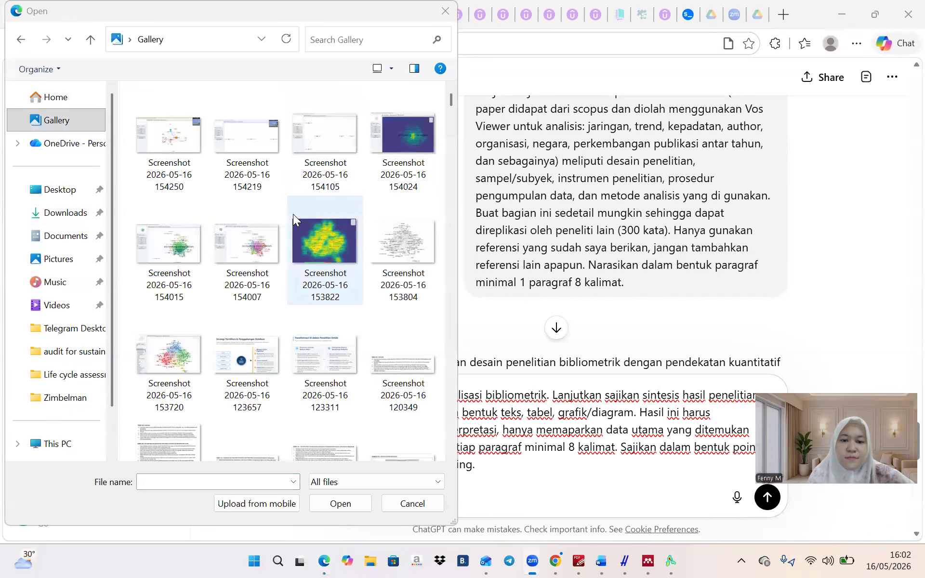
pyautogui.click(249, 246)
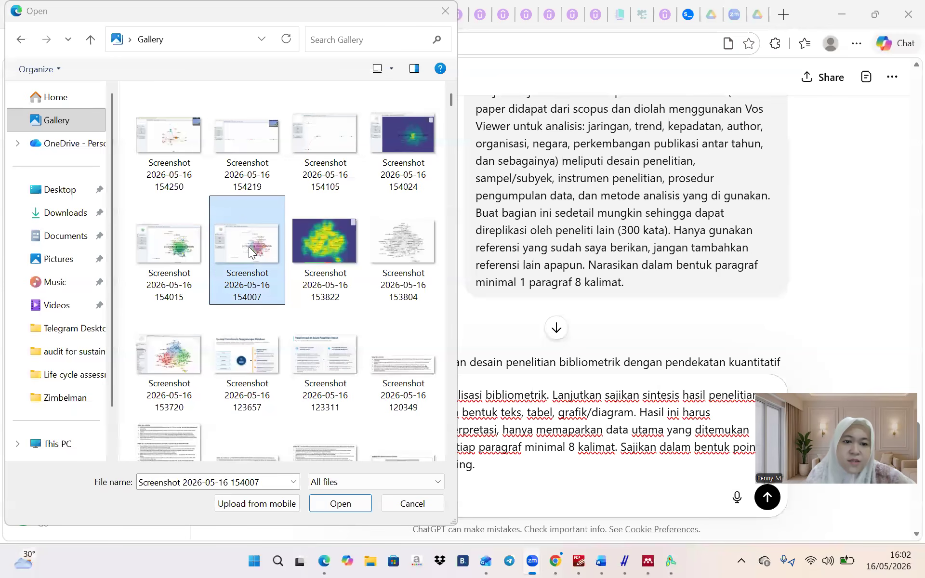
pyautogui.keyDown('ctrl'); pyautogui.click(185, 249); pyautogui.keyUp('ctrl')
pyautogui.keyDown('ctrl'); pyautogui.click(387, 138); pyautogui.keyUp('ctrl')
pyautogui.keyDown('ctrl'); pyautogui.click(348, 137); pyautogui.keyUp('ctrl')
pyautogui.keyDown('ctrl'); pyautogui.click(267, 139); pyautogui.keyUp('ctrl')
pyautogui.keyDown('ctrl'); pyautogui.click(169, 139); pyautogui.keyUp('ctrl')
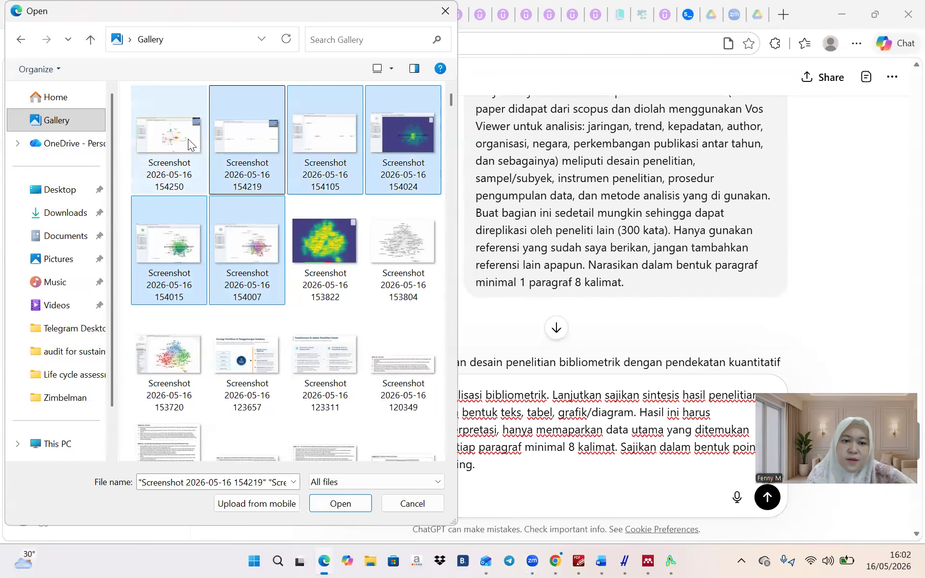
pyautogui.click(341, 504)
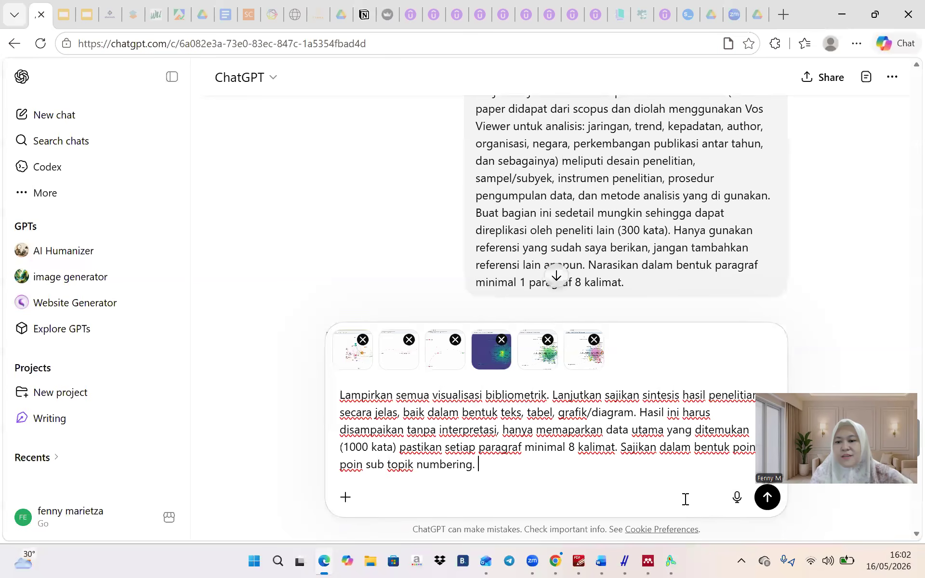
# Send the visualisation prompt with its six screenshots, then view the Scopus results tab
pyautogui.click(767, 497)
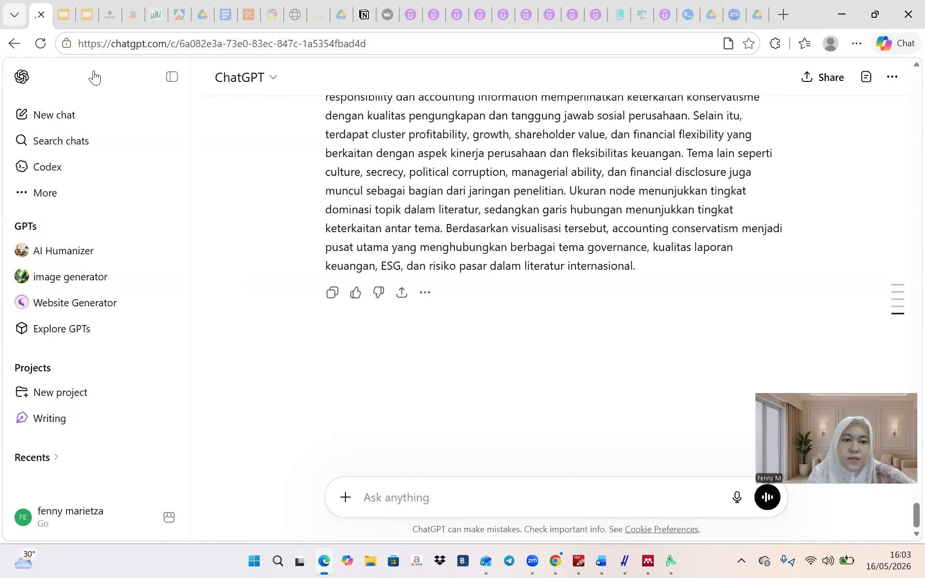
pyautogui.click(249, 15)
# Try Scopus's Analyze results, note the 1,072 documents found, dismiss the notice, and return to ChatGPT
pyautogui.click(809, 175)
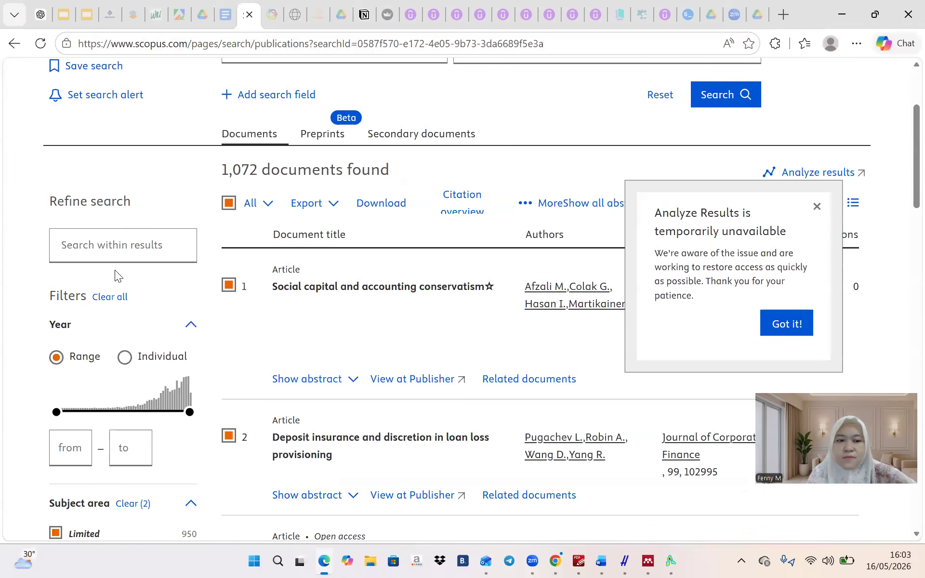
pyautogui.moveTo(115, 269); pyautogui.dragTo(72, 132)
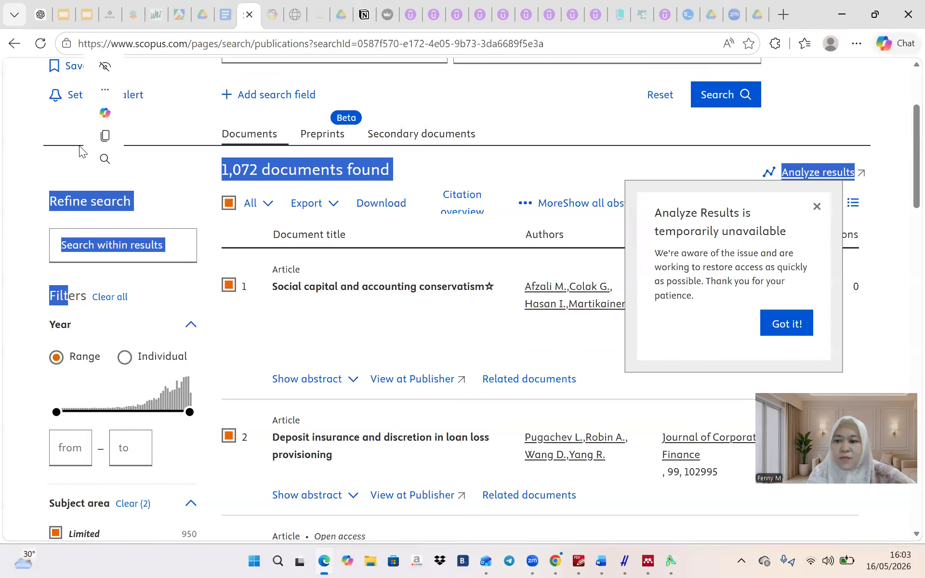
pyautogui.click(789, 324)
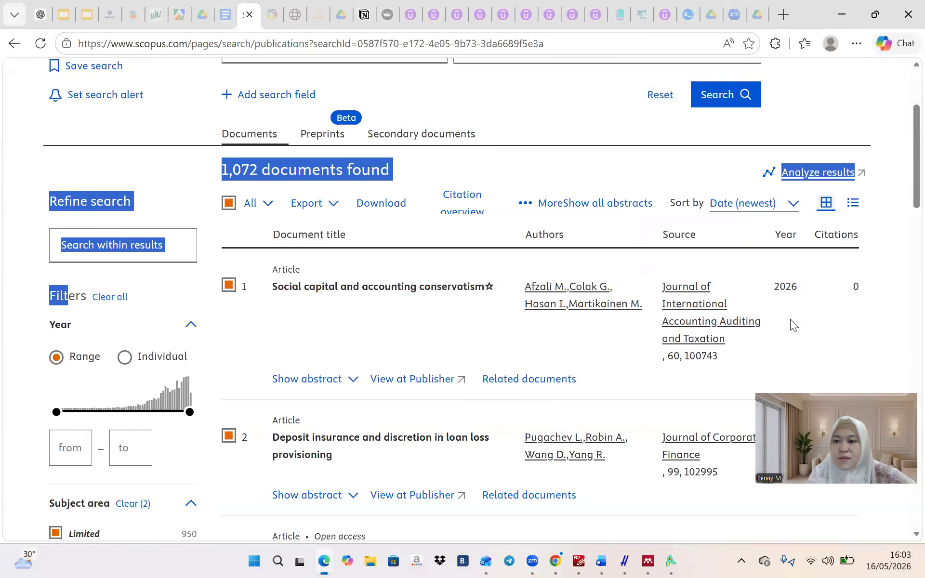
pyautogui.click(828, 130)
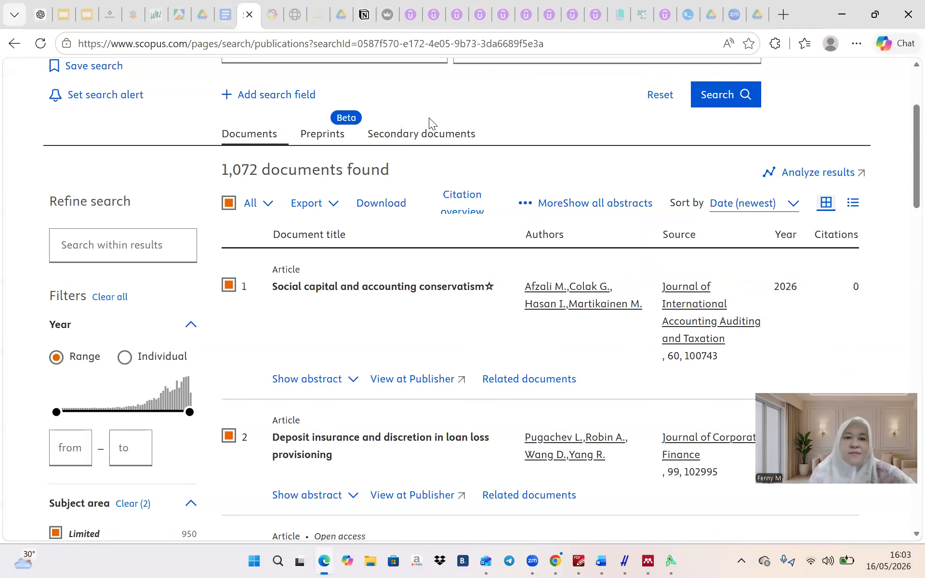
pyautogui.click(34, 13)
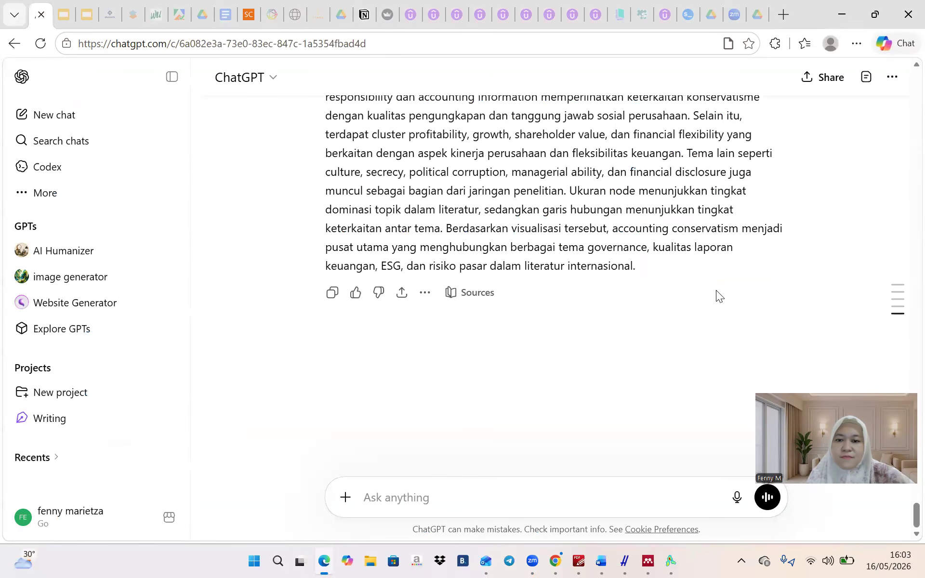
# Copy ChatGPT's results synthesis and start a 'Hasil Penelitian' heading in the Word draft
pyautogui.click(332, 292)
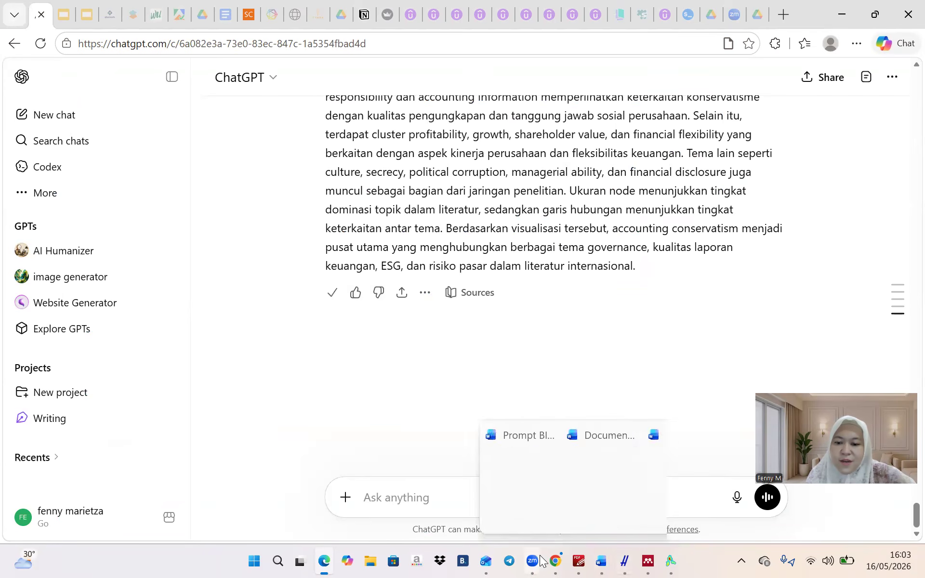
pyautogui.click(603, 561)
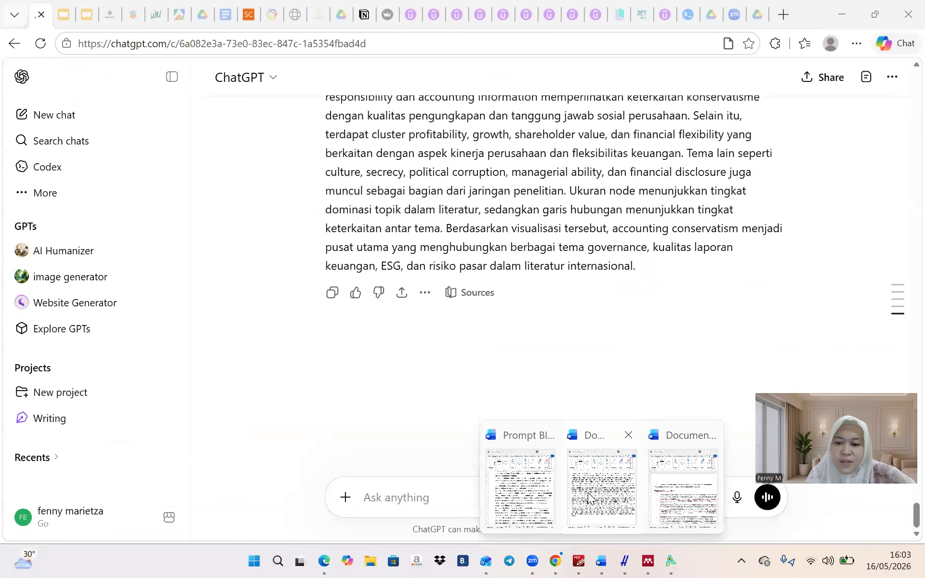
pyautogui.click(597, 523)
pyautogui.write('Hasil Pen')
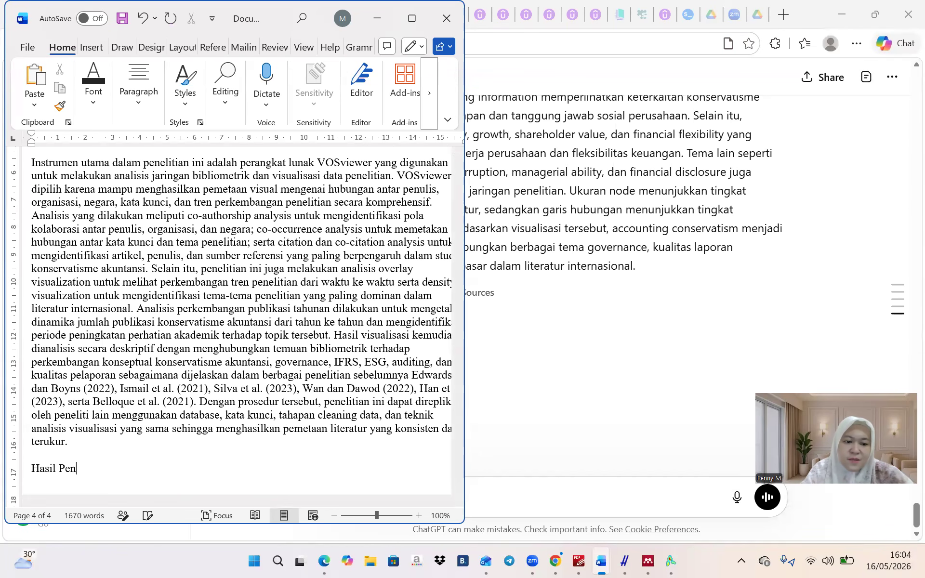
pyautogui.write('elitian')
pyautogui.press('Return')
pyautogui.press('Return')
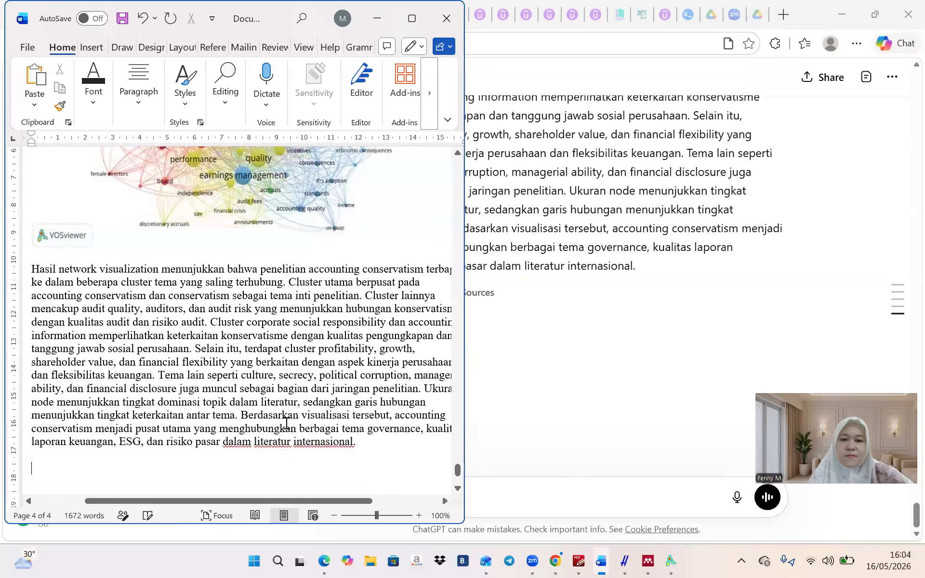
# Delete the pasted VOSviewer network figures and the blue heatmap at the end of the results section
pyautogui.scroll(3, 272, 257)
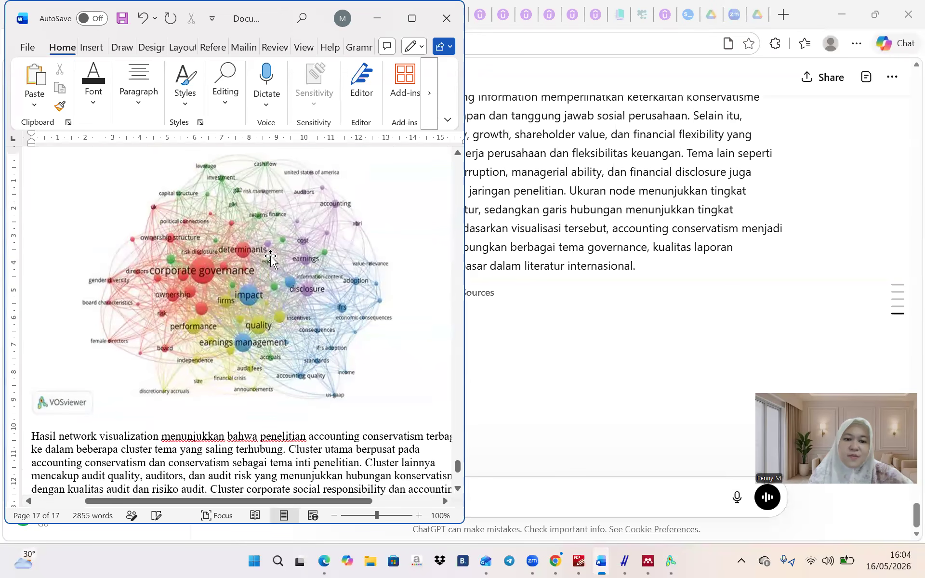
pyautogui.click(187, 273)
pyautogui.press('Delete')
pyautogui.scroll(5, 187, 274)
pyautogui.click(192, 250)
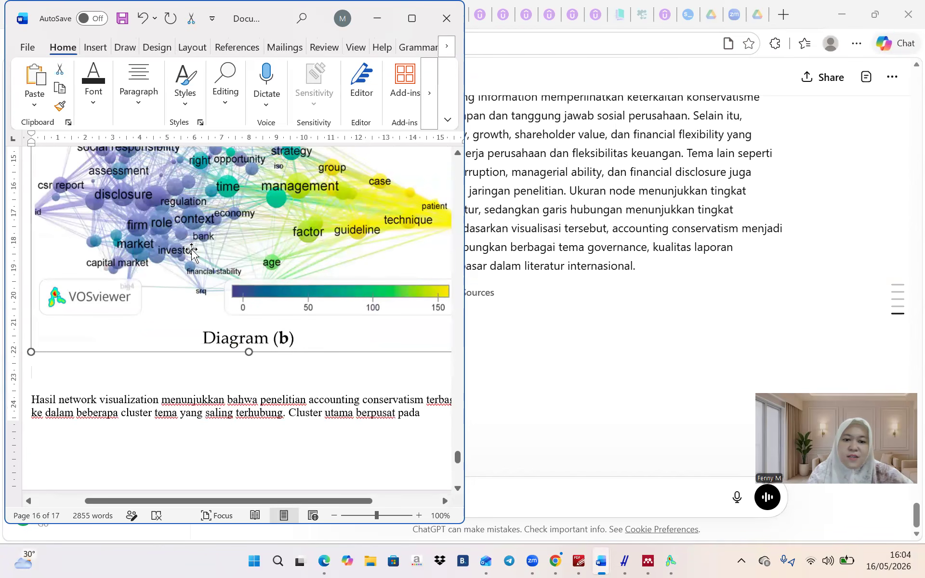
pyautogui.press('Delete')
pyautogui.hotkey('ctrl', 'z')
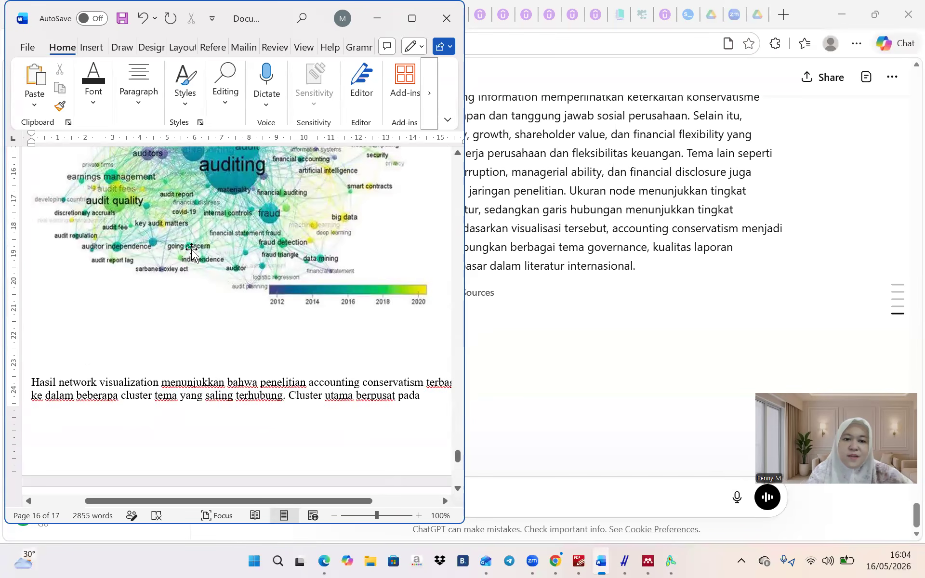
pyautogui.press('Delete')
pyautogui.scroll(4, 193, 249)
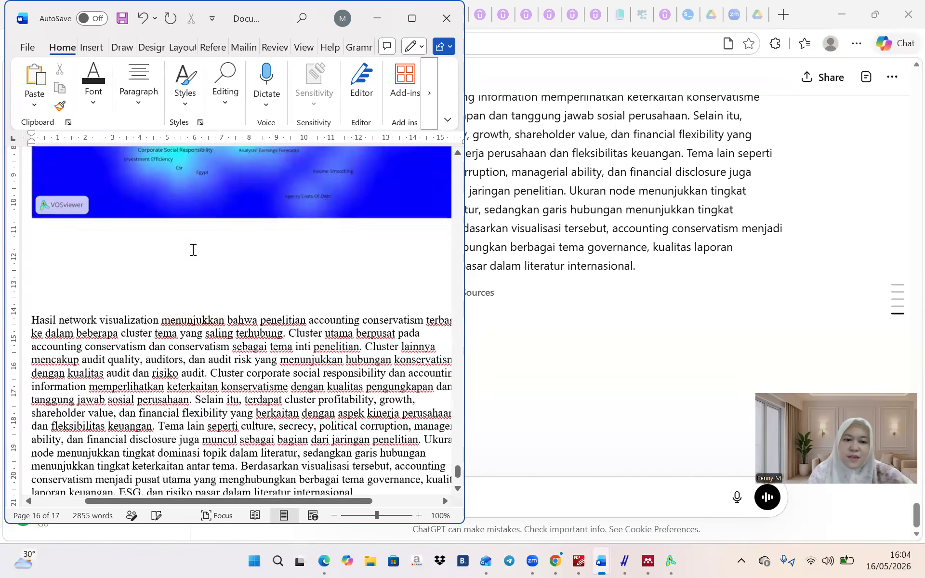
pyautogui.click(192, 250)
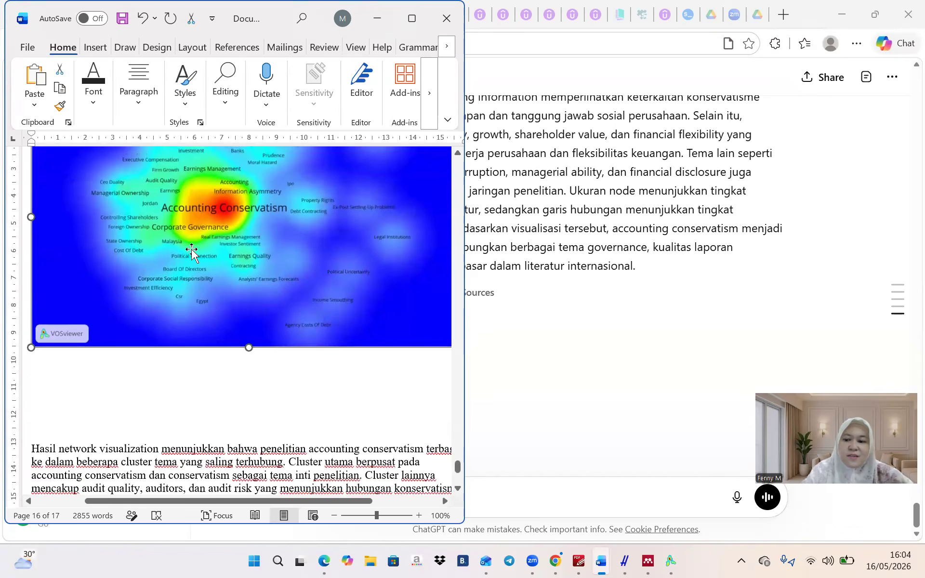
pyautogui.press('Delete')
pyautogui.scroll(3, 192, 250)
pyautogui.click(193, 250)
pyautogui.press('Delete')
pyautogui.scroll(-6, 192, 250)
pyautogui.scroll(4, 193, 250)
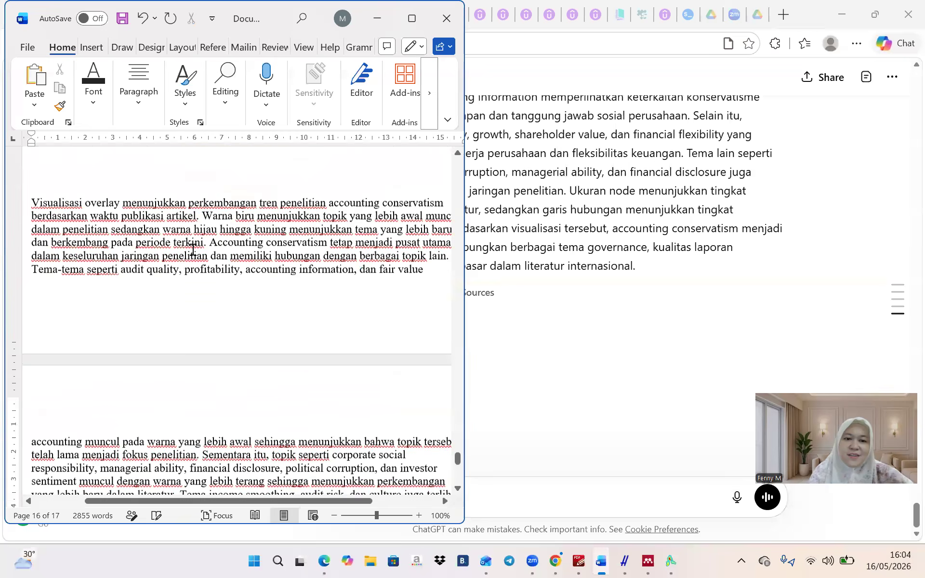
pyautogui.hotkey('ctrl', 'z')
pyautogui.scroll(-3, 193, 250)
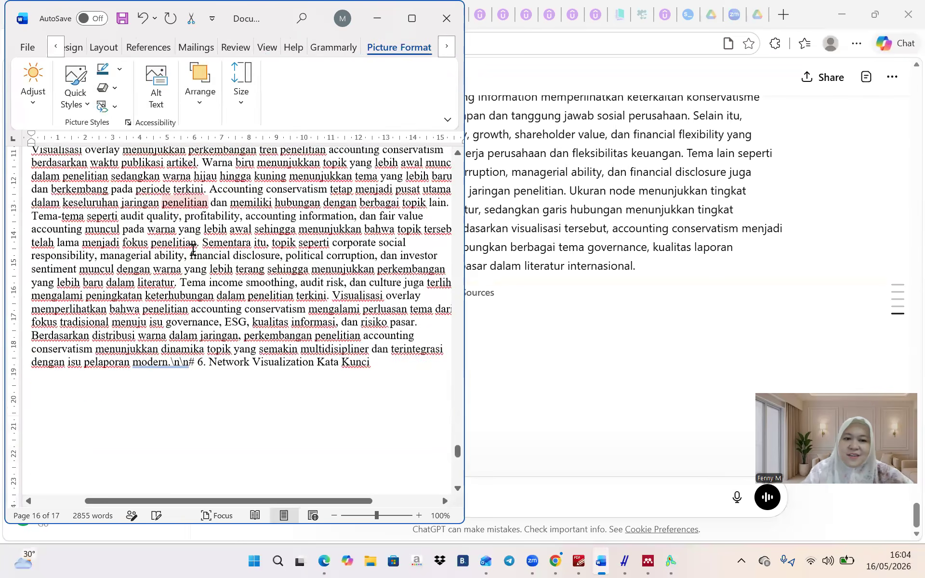
pyautogui.click(193, 250)
pyautogui.scroll(8, 192, 250)
pyautogui.click(193, 250)
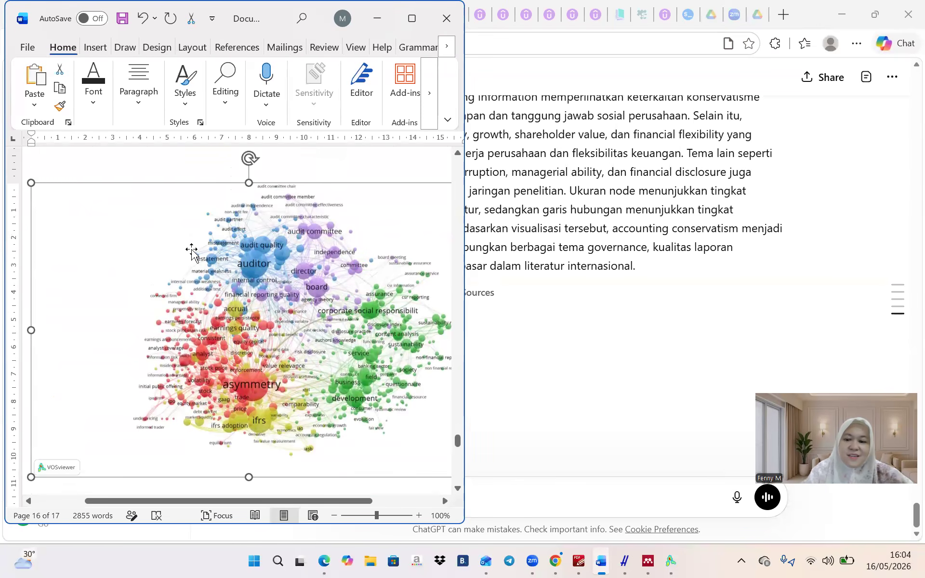
pyautogui.press('Delete')
# Delete the flowchart, the network visualization image and the organization table picture
pyautogui.scroll(8, 191, 250)
pyautogui.click(191, 250)
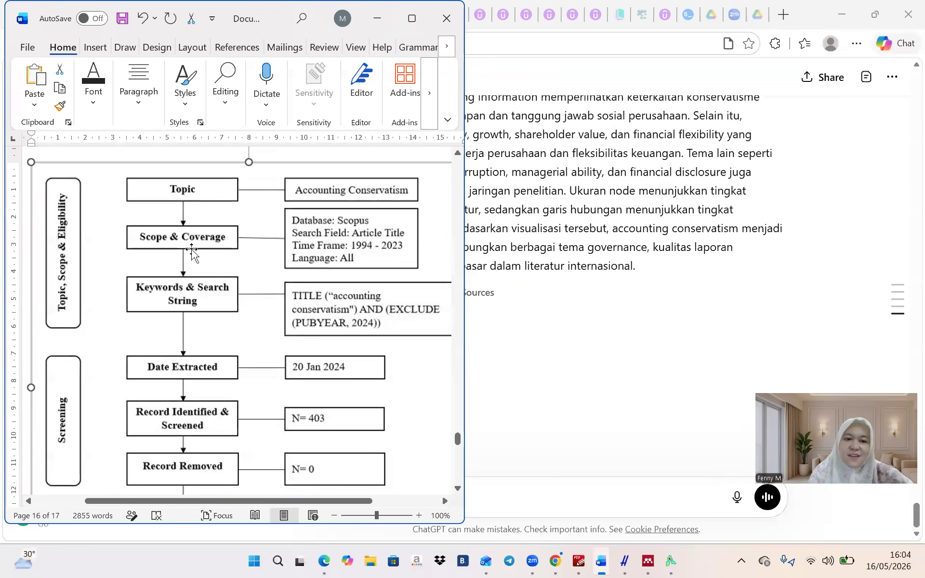
pyautogui.press('Delete')
pyautogui.scroll(1, 193, 249)
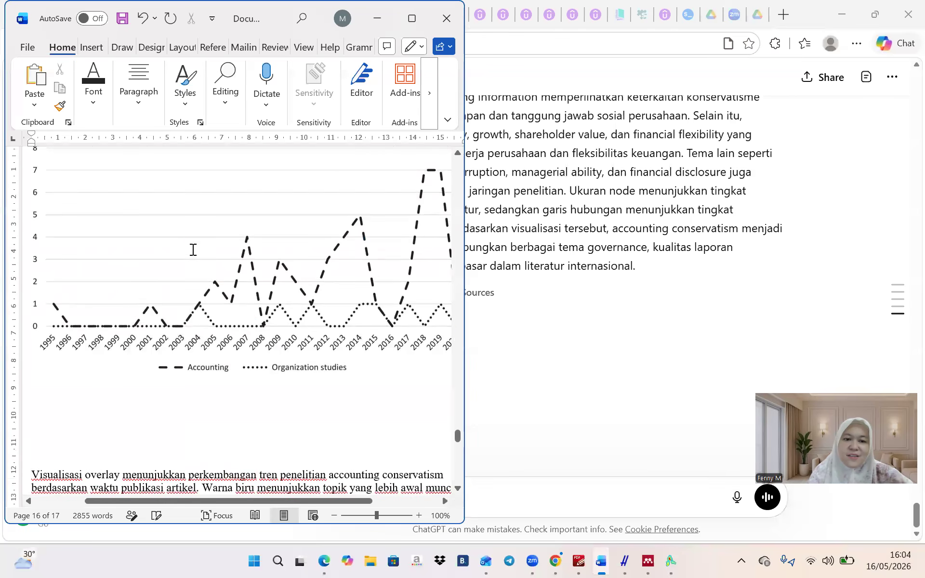
pyautogui.scroll(-10, 192, 251)
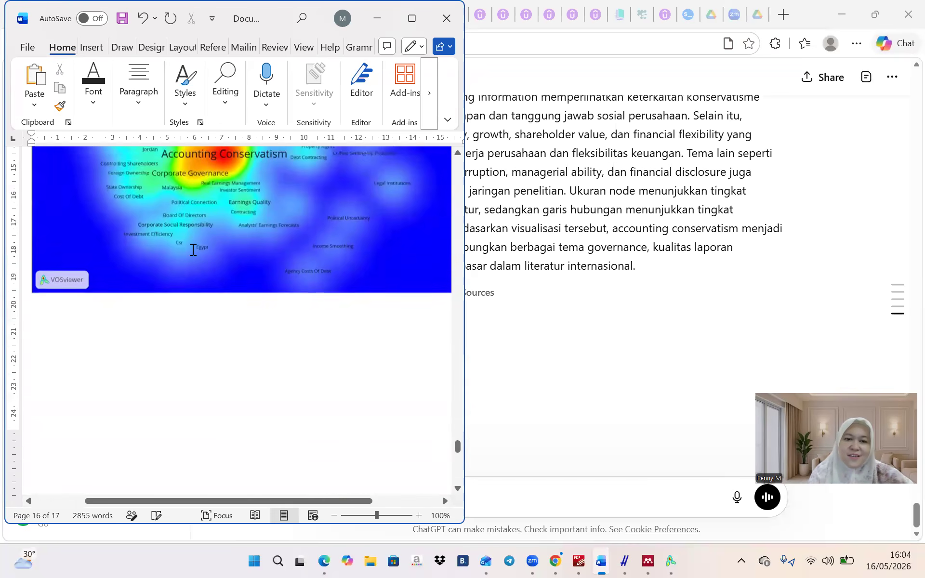
pyautogui.scroll(10, 192, 251)
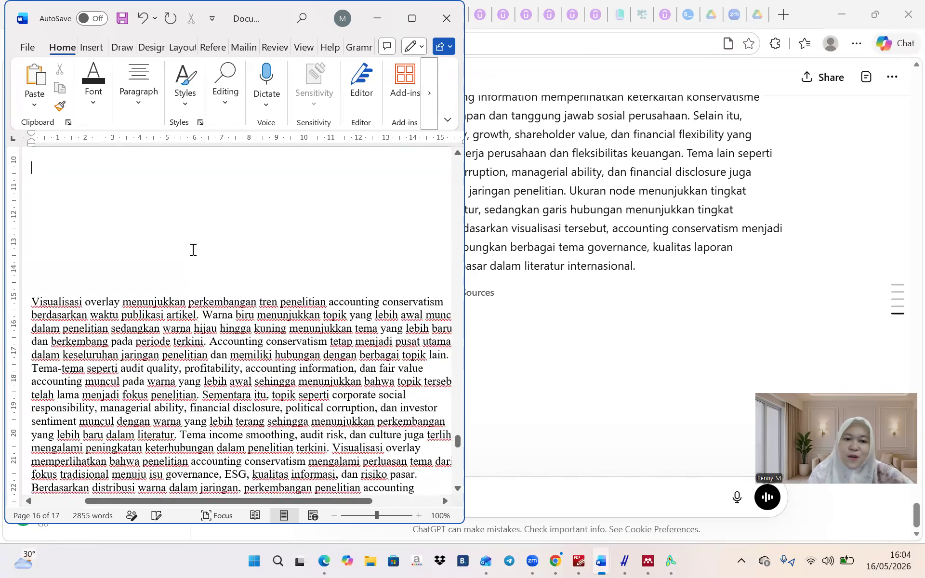
pyautogui.click(192, 251)
pyautogui.press('Delete')
pyautogui.scroll(3, 180, 289)
pyautogui.scroll(15, 179, 289)
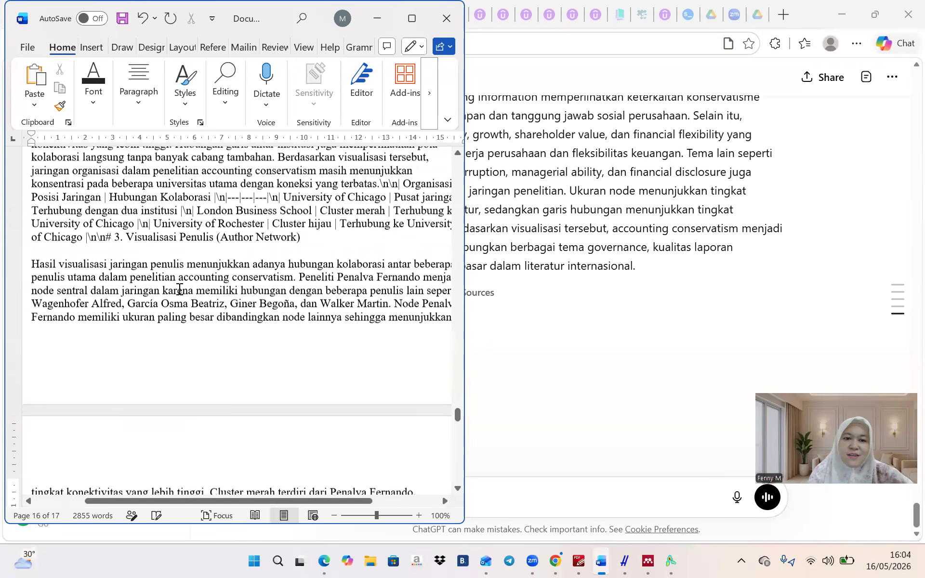
pyautogui.scroll(1, 179, 289)
pyautogui.rightClick(178, 289)
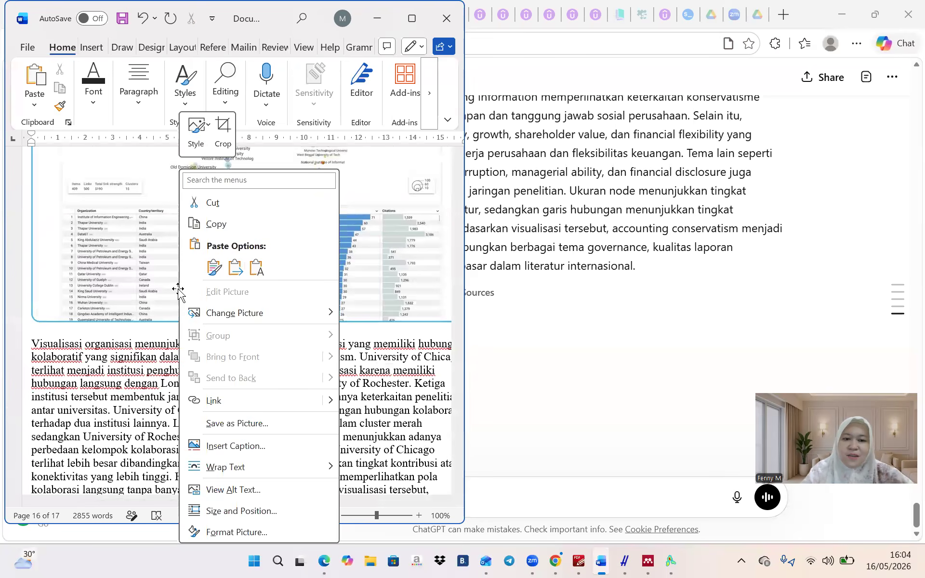
pyautogui.click(146, 280)
pyautogui.press('Delete')
# Delete the author network, journal network, world map and keyword network images
pyautogui.scroll(7, 147, 280)
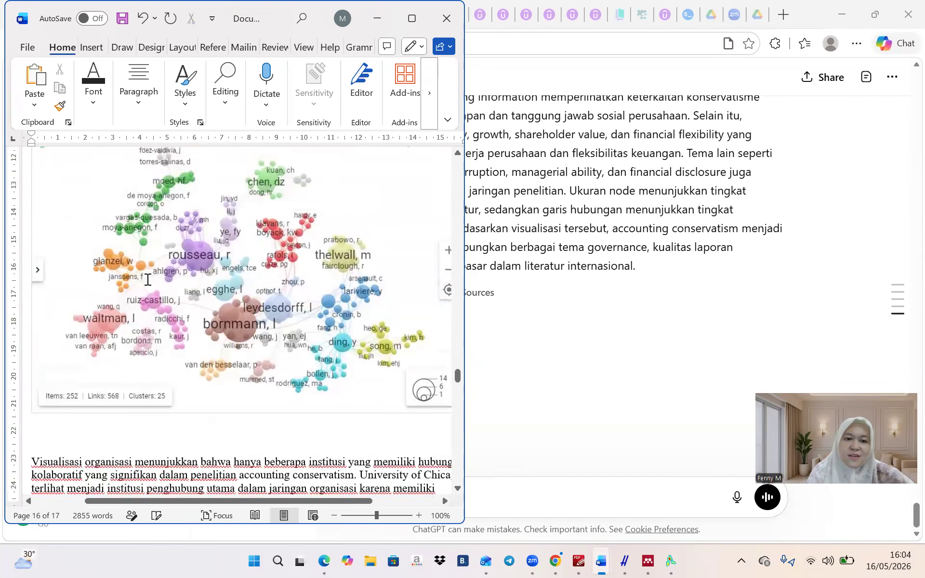
pyautogui.rightClick(147, 280)
pyautogui.click(107, 276)
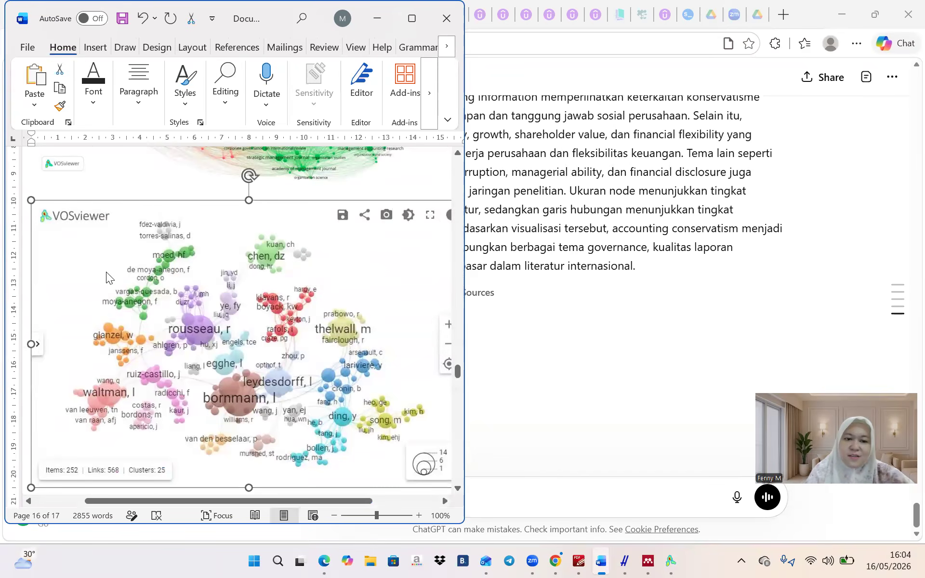
pyautogui.press('Delete')
pyautogui.scroll(2, 107, 275)
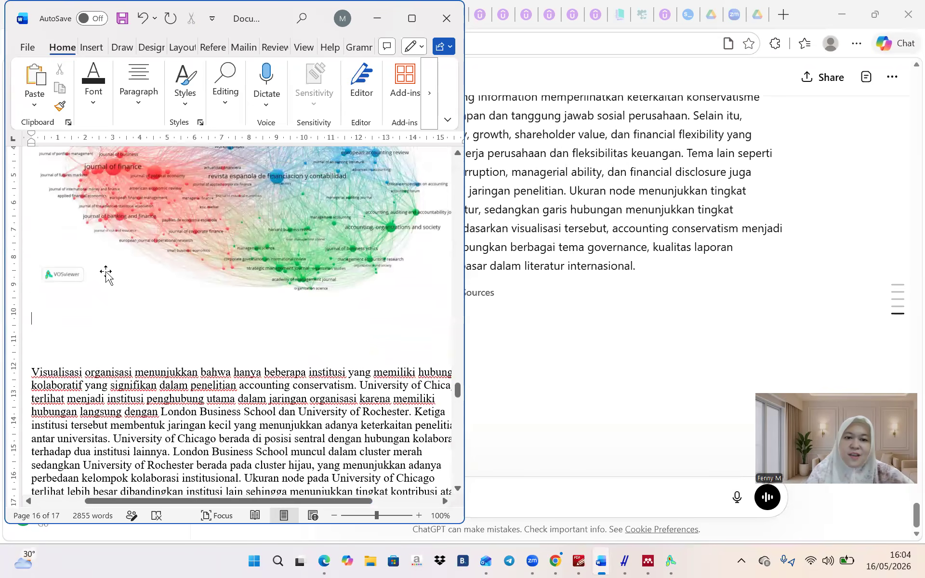
pyautogui.click(131, 181)
pyautogui.press('Delete')
pyautogui.scroll(5, 128, 190)
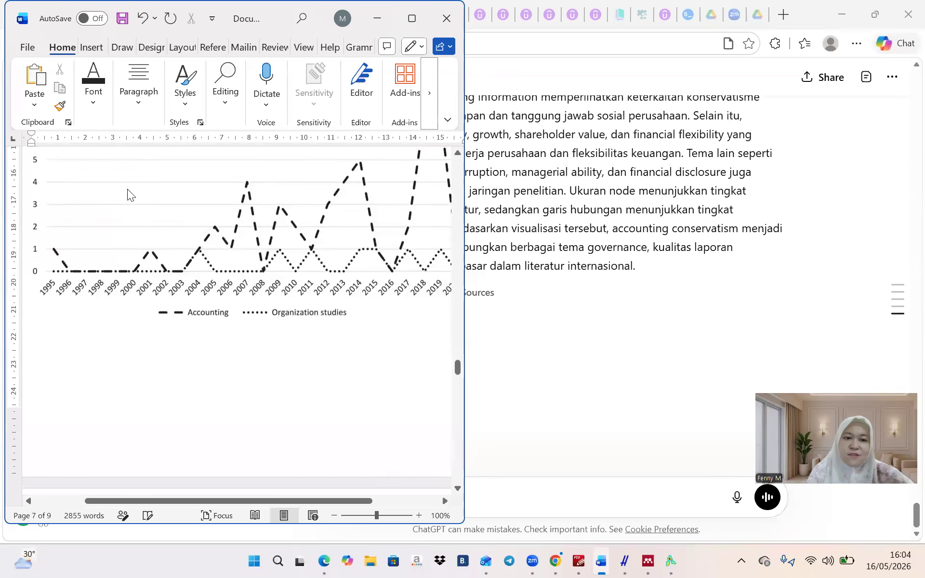
pyautogui.scroll(5, 129, 191)
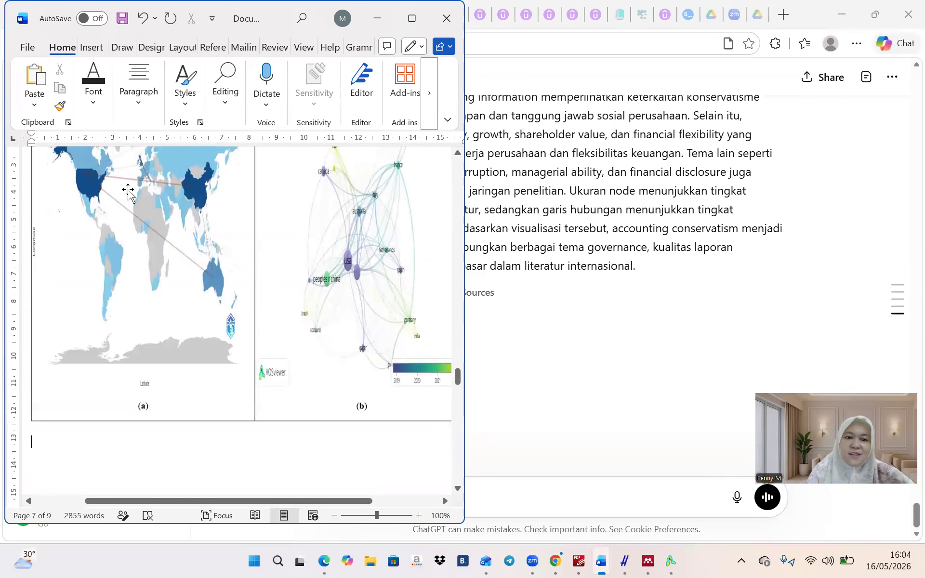
pyautogui.click(129, 190)
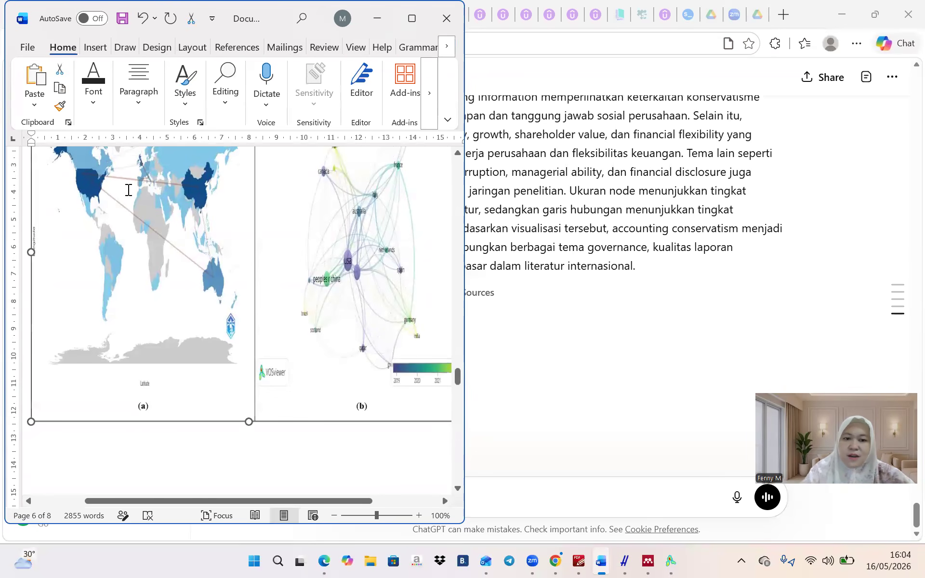
pyautogui.press('Delete')
pyautogui.click(128, 190)
pyautogui.press('Delete')
pyautogui.scroll(5, 128, 190)
pyautogui.scroll(5, 128, 190)
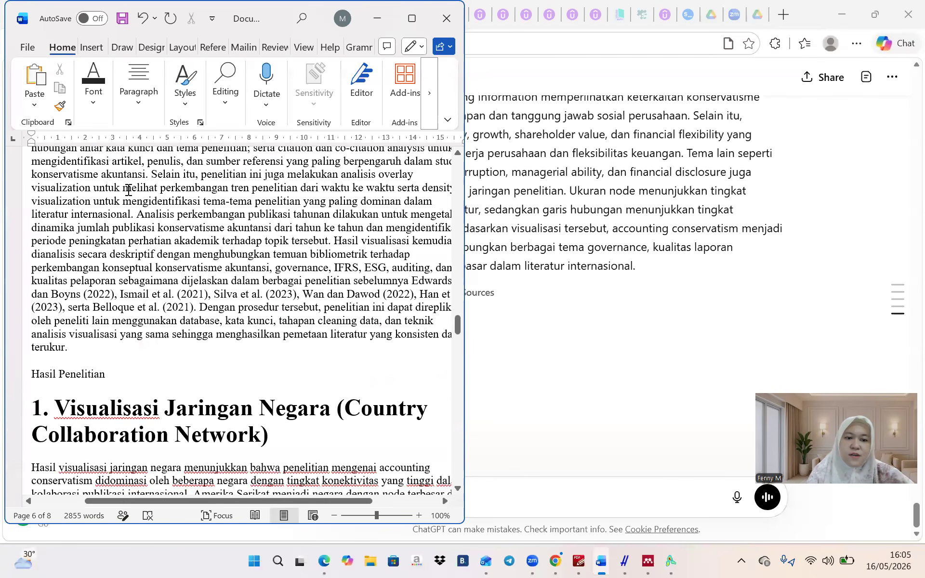
# Remove '1. ' from the Country Collaboration Network heading, add a blank line below, and maximise Word
pyautogui.click(54, 347)
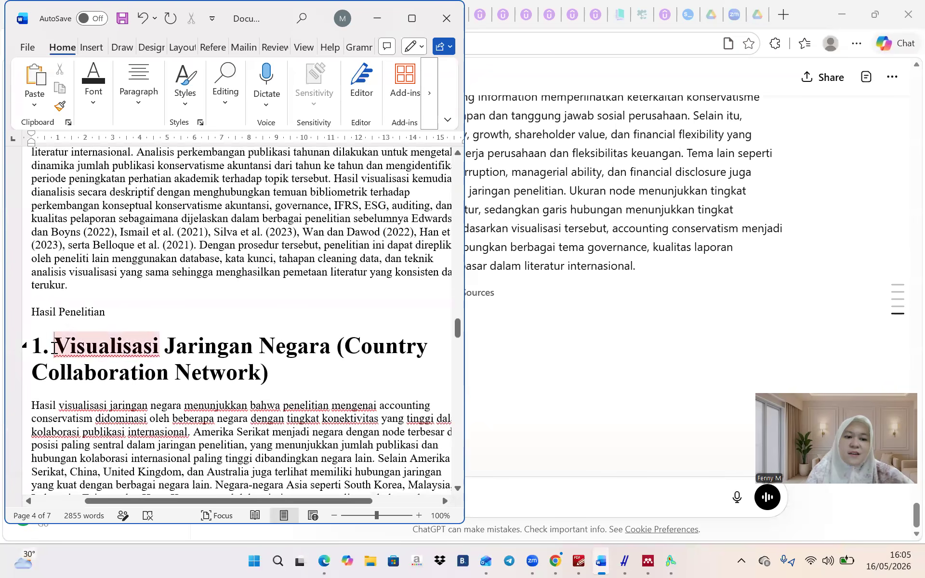
pyautogui.press('BackSpace')
pyautogui.press('BackSpace')
pyautogui.press('BackSpace')
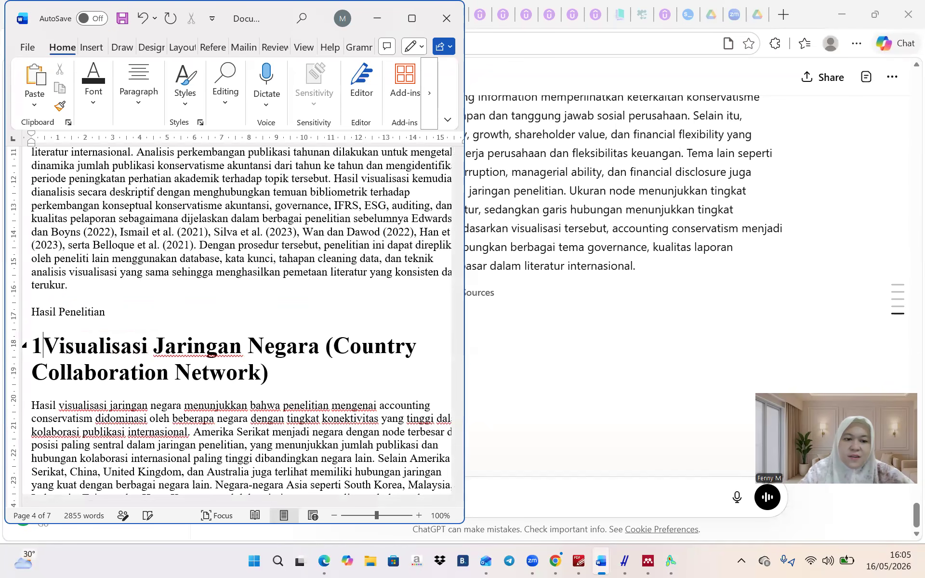
pyautogui.click(305, 379)
pyautogui.press('Return')
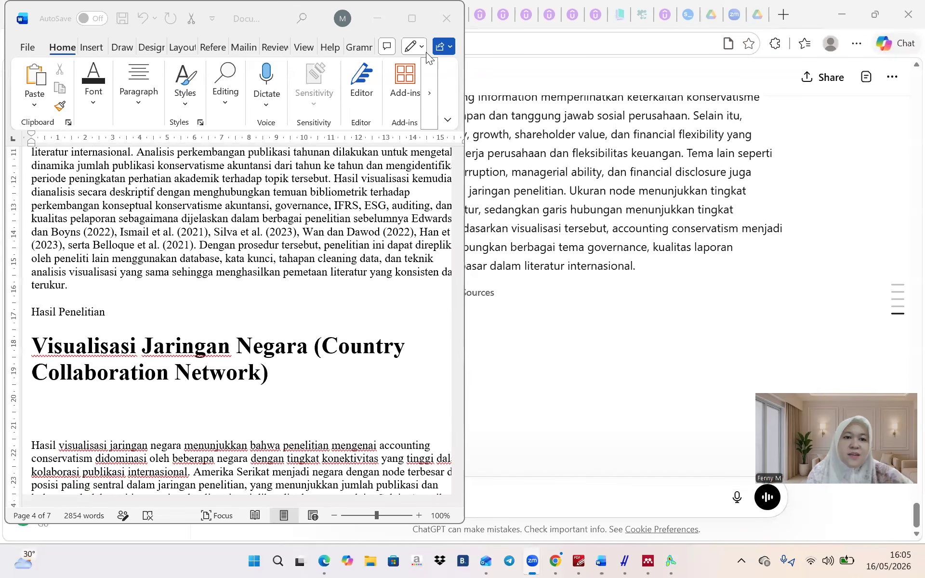
pyautogui.click(412, 18)
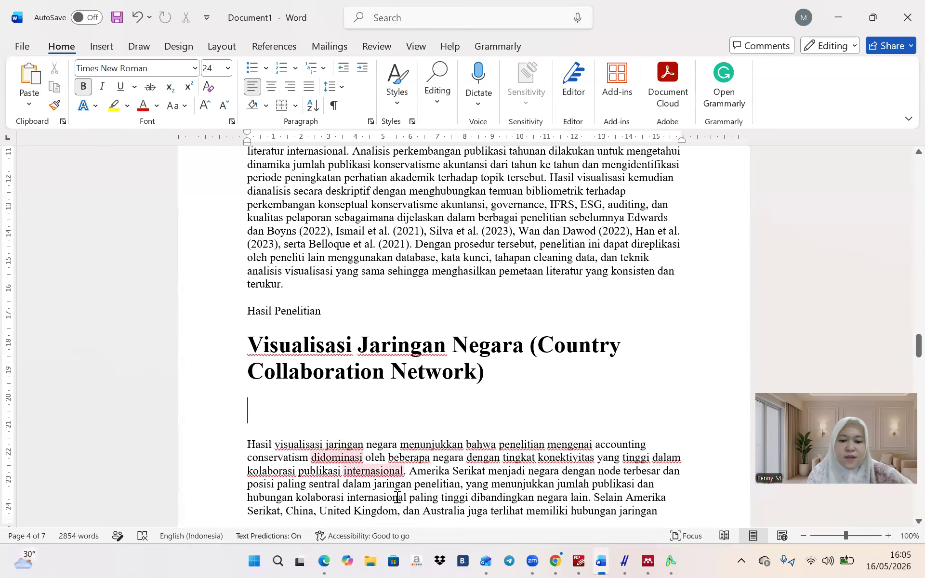
# Find the country network screenshot in File Explorer's Gallery, close its preview, and return to Word
pyautogui.click(378, 556)
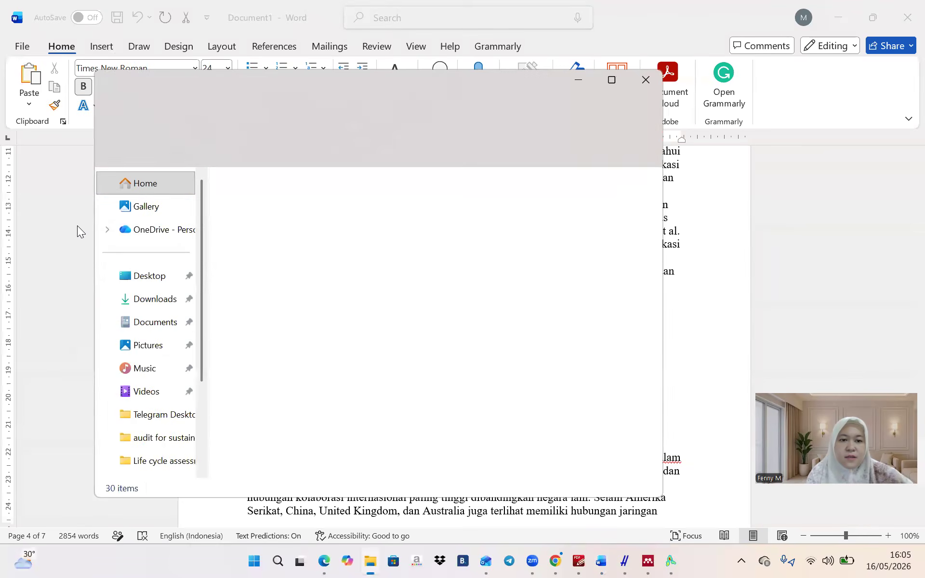
pyautogui.click(171, 207)
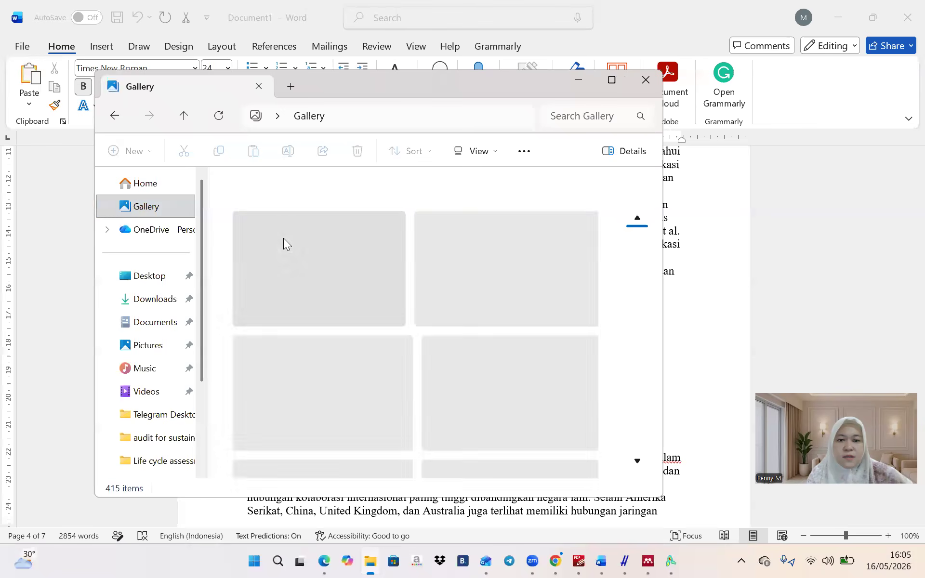
pyautogui.click(314, 289)
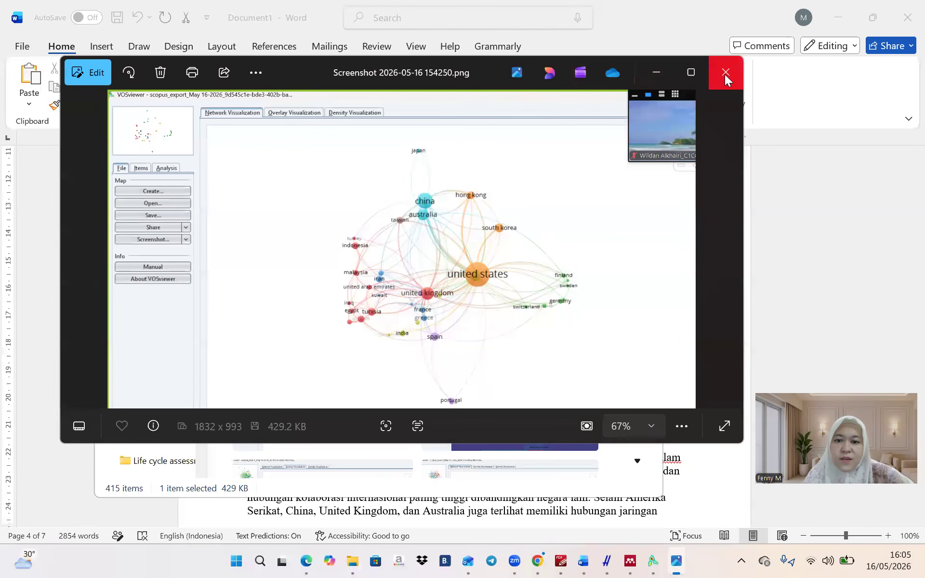
pyautogui.click(726, 75)
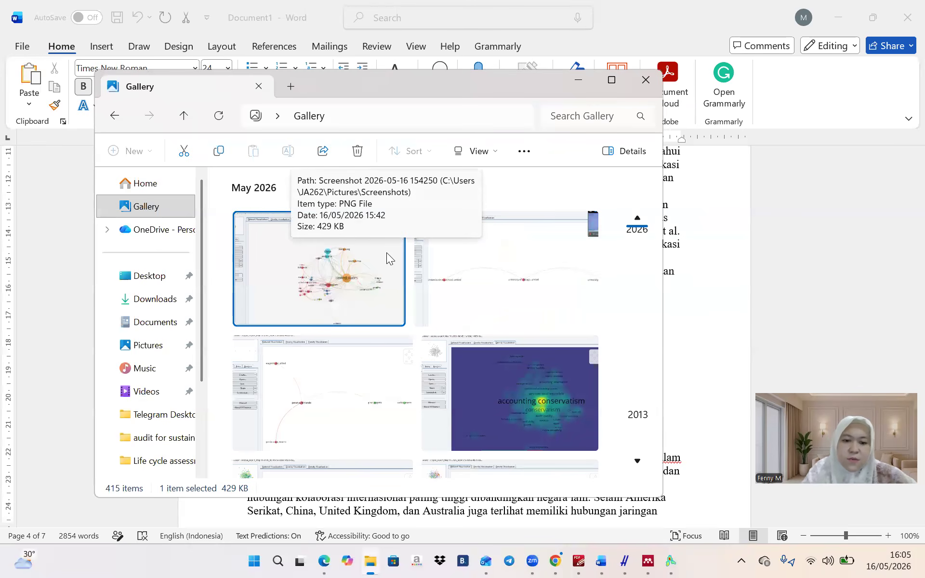
pyautogui.click(707, 328)
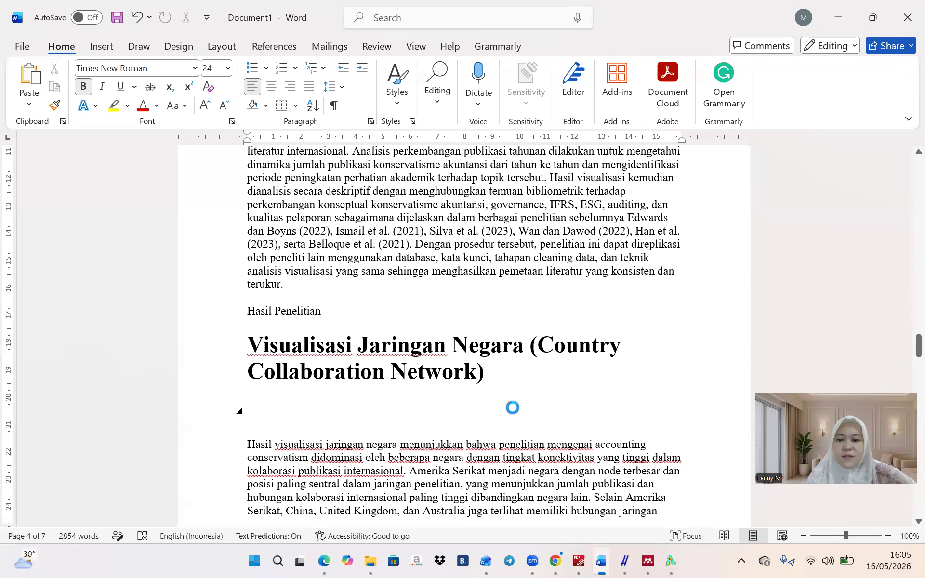
# Undo the accidental paste in the Word results section
pyautogui.hotkey('ctrl', 'v')
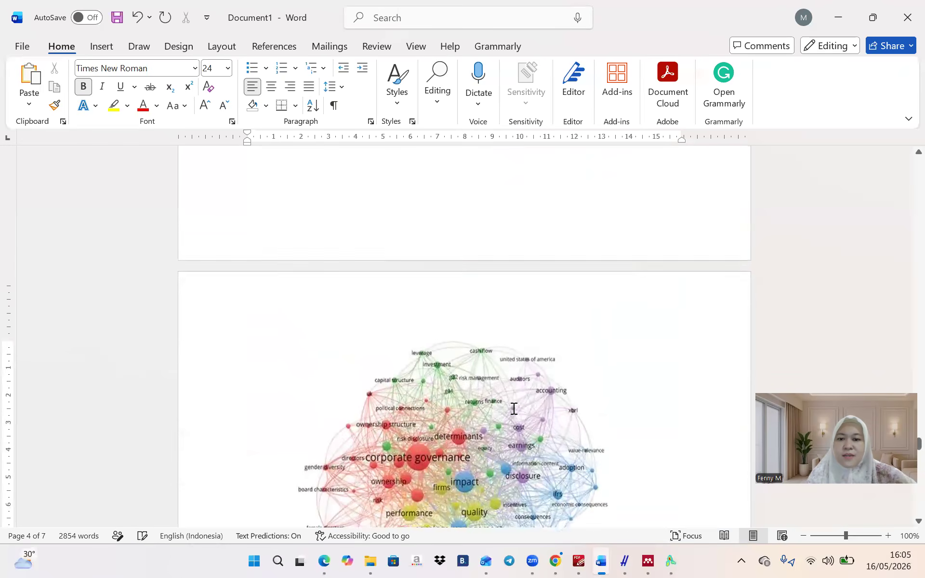
pyautogui.scroll(10, 514, 408)
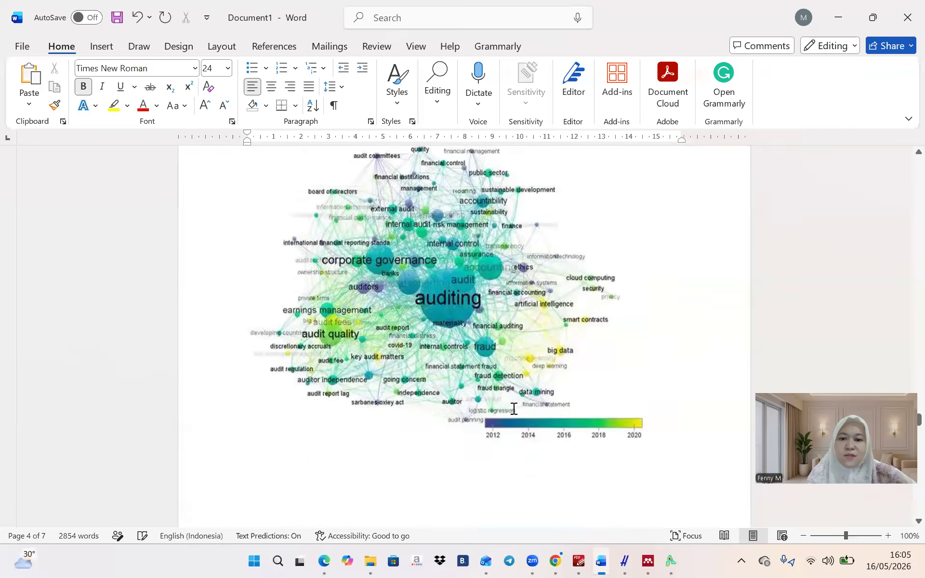
pyautogui.scroll(15, 514, 408)
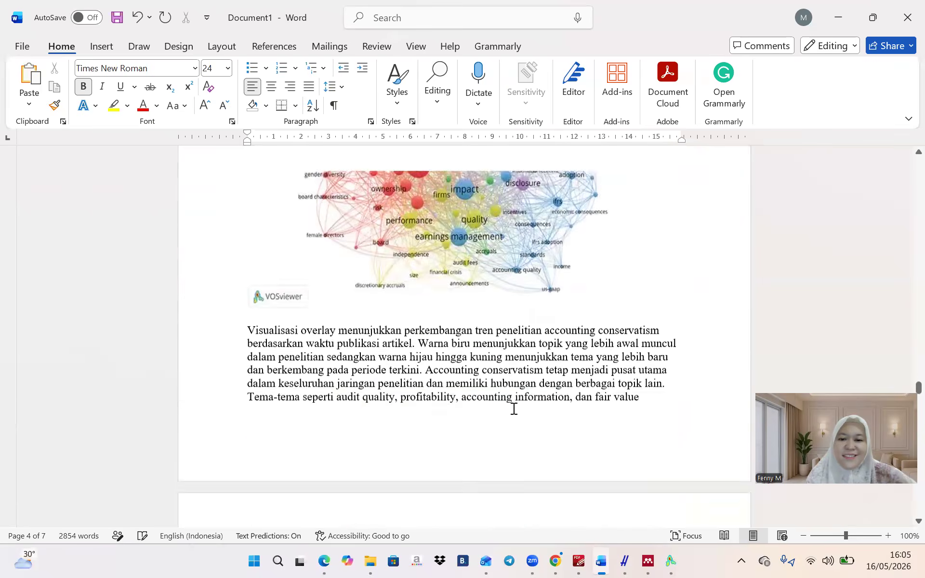
pyautogui.scroll(10, 514, 409)
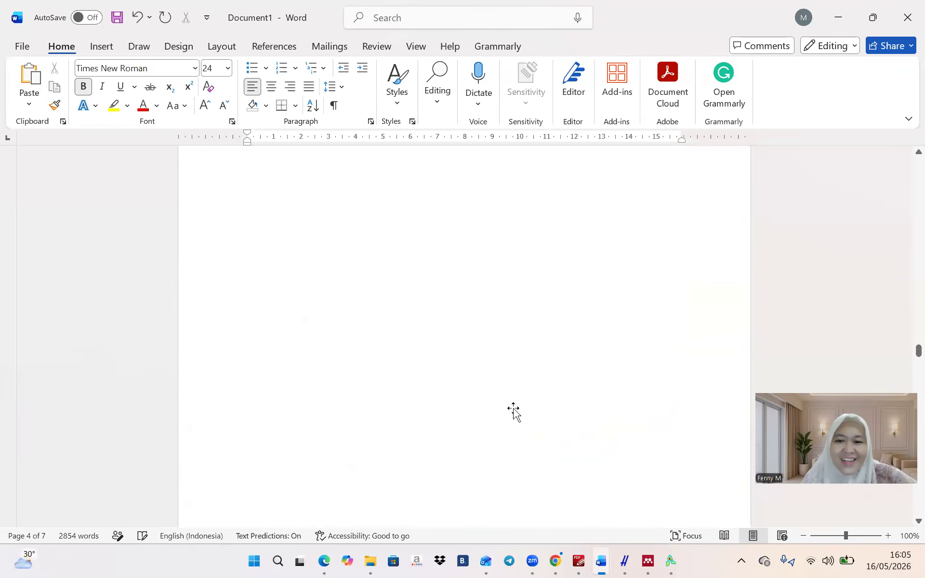
pyautogui.click(137, 17)
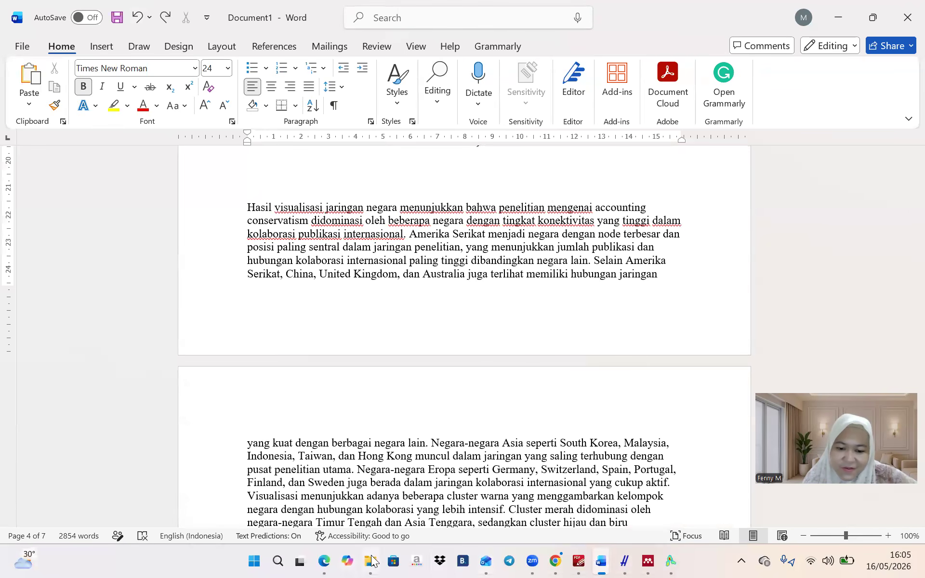
# Copy the country network screenshot file from File Explorer's Gallery
pyautogui.click(371, 561)
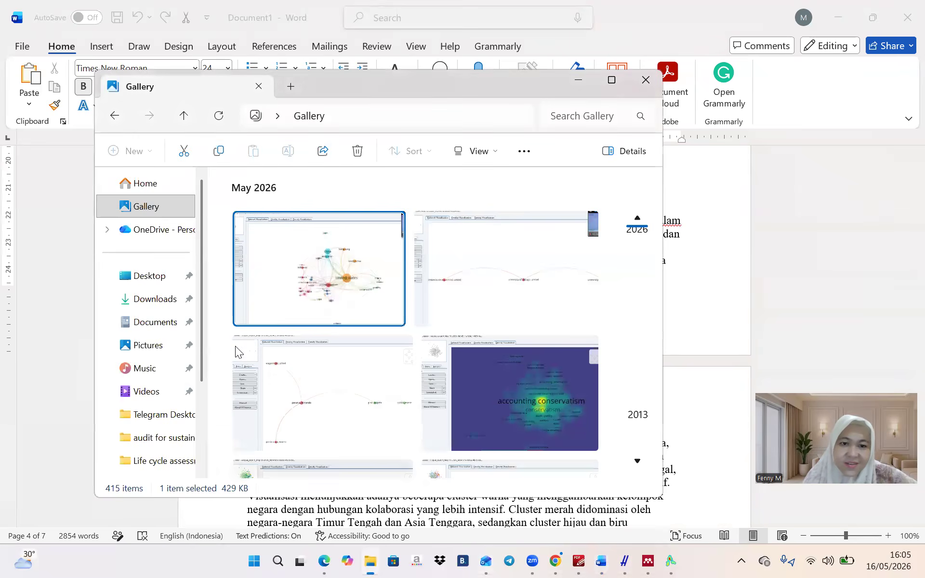
pyautogui.rightClick(258, 283)
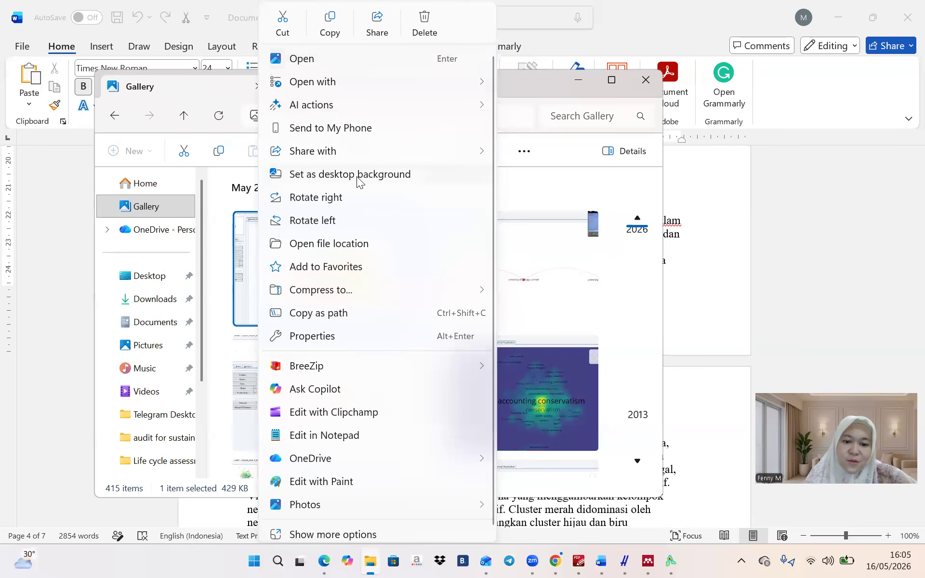
pyautogui.click(248, 219)
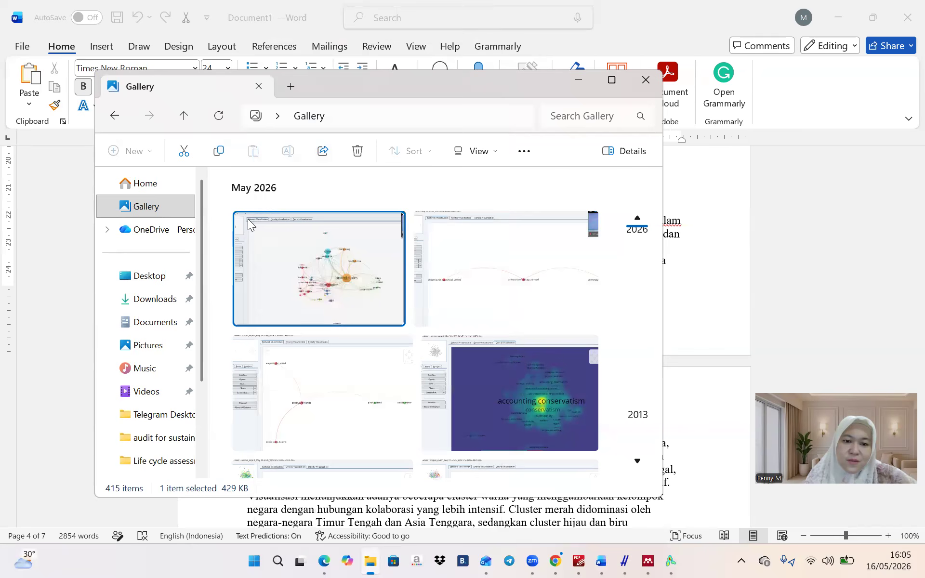
pyautogui.rightClick(298, 234)
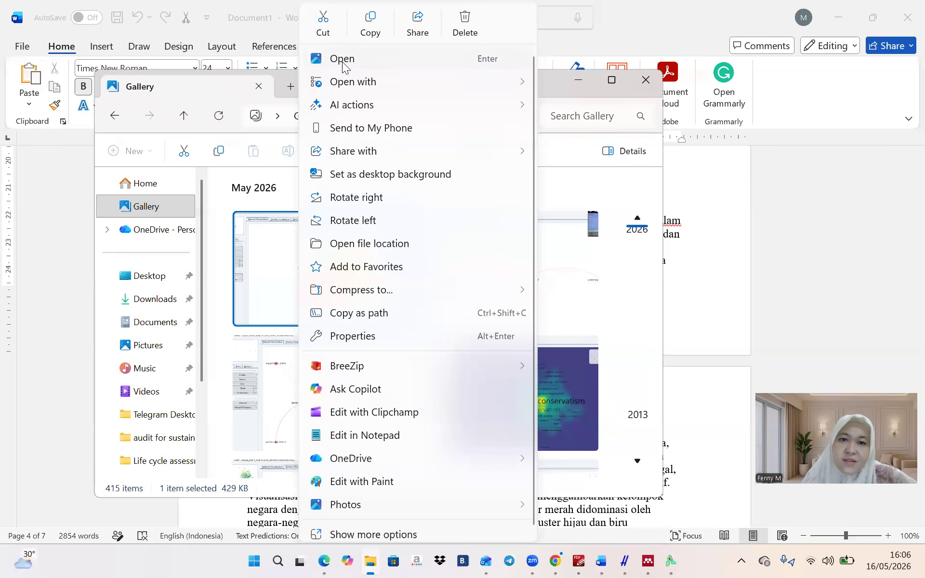
pyautogui.click(368, 24)
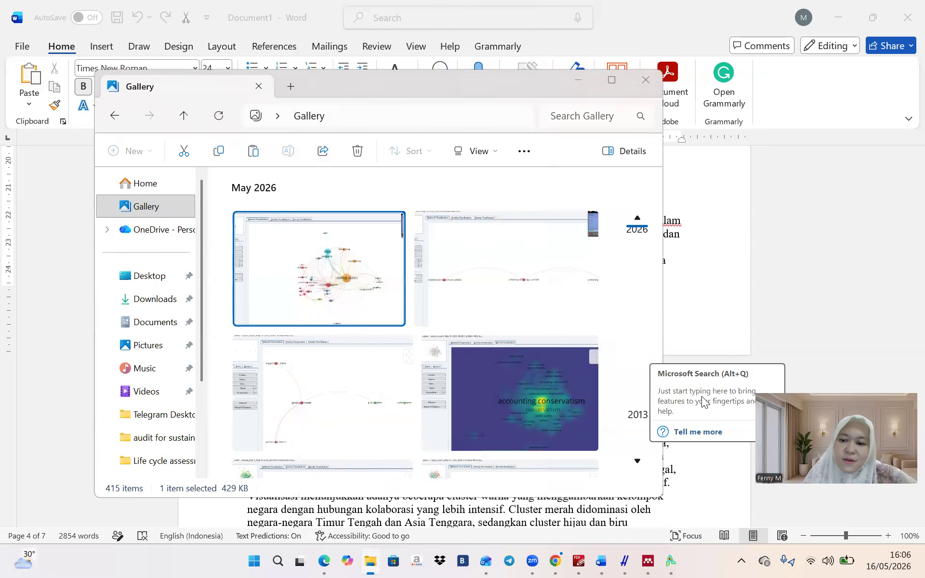
# Go back to the Word document and try the paste choices for the screenshot
pyautogui.click(703, 397)
pyautogui.press('F1')
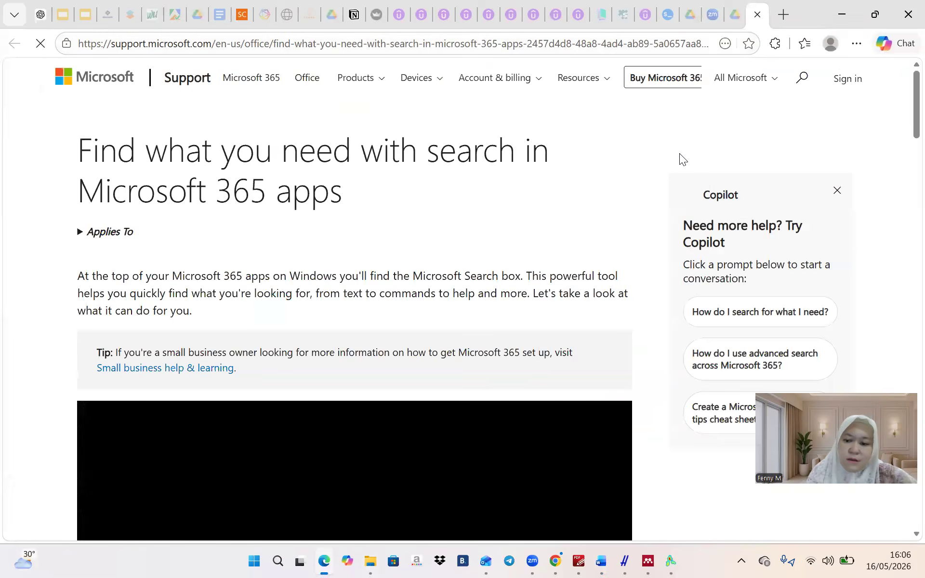
pyautogui.moveTo(600, 560)
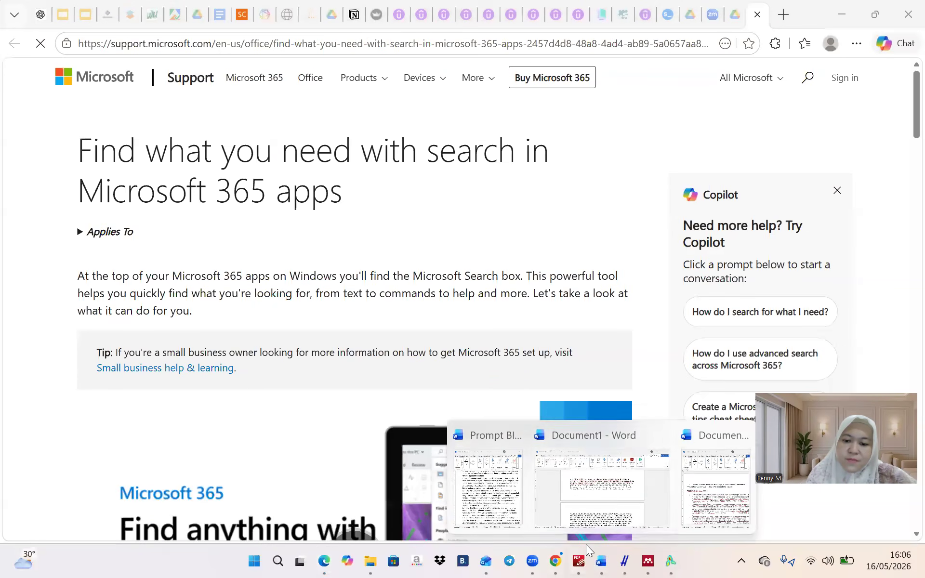
pyautogui.click(571, 498)
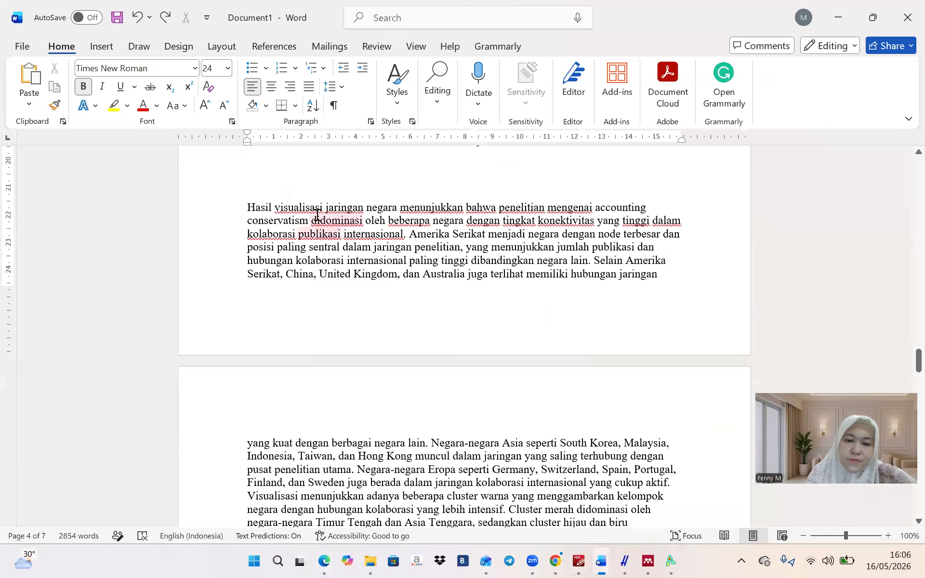
pyautogui.click(23, 107)
pyautogui.click(24, 107)
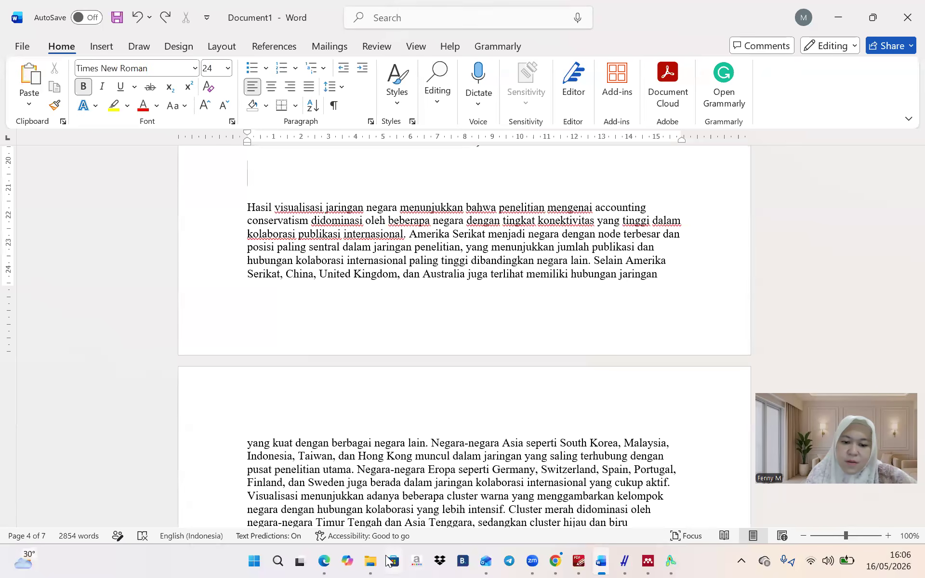
# Reopen the screenshot file's options in the Gallery, then return to Word
pyautogui.click(371, 560)
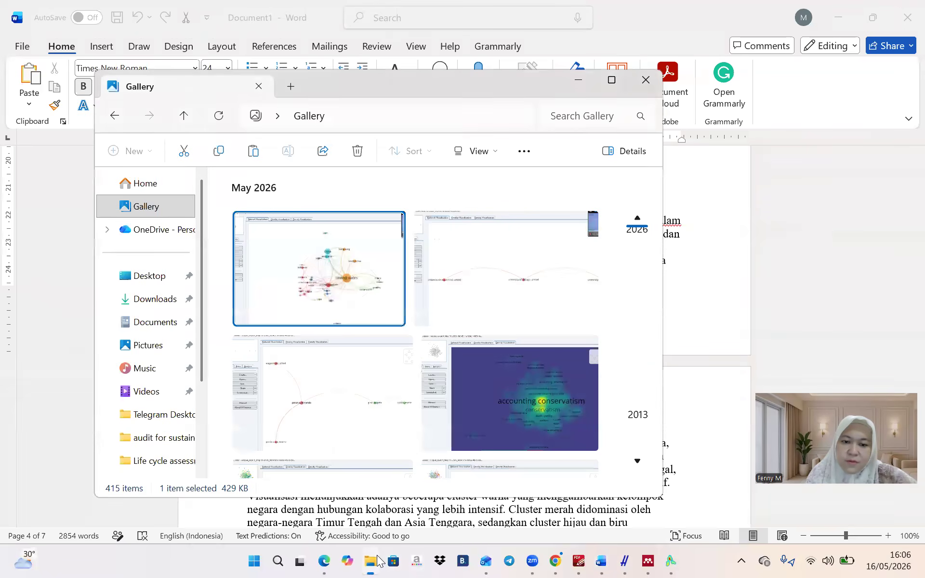
pyautogui.rightClick(327, 299)
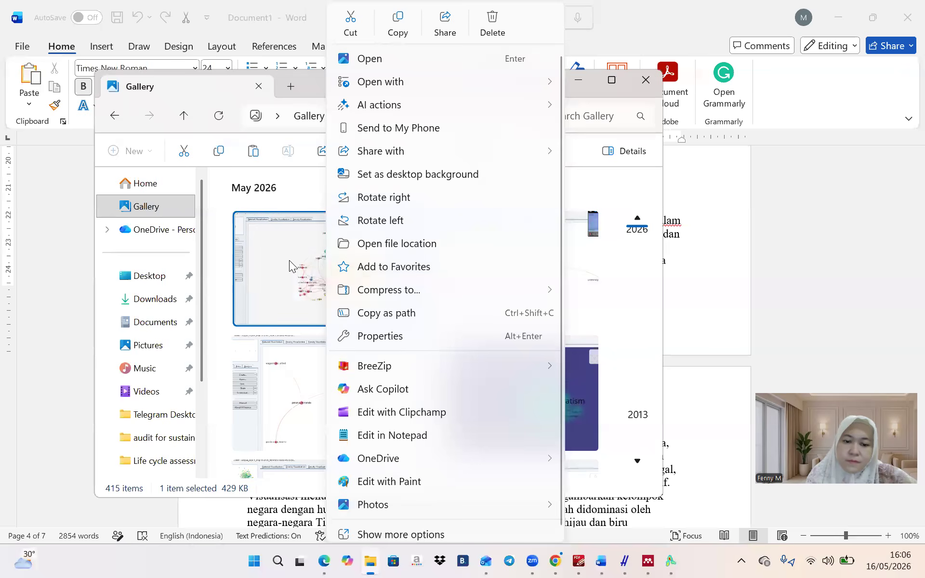
pyautogui.click(290, 262)
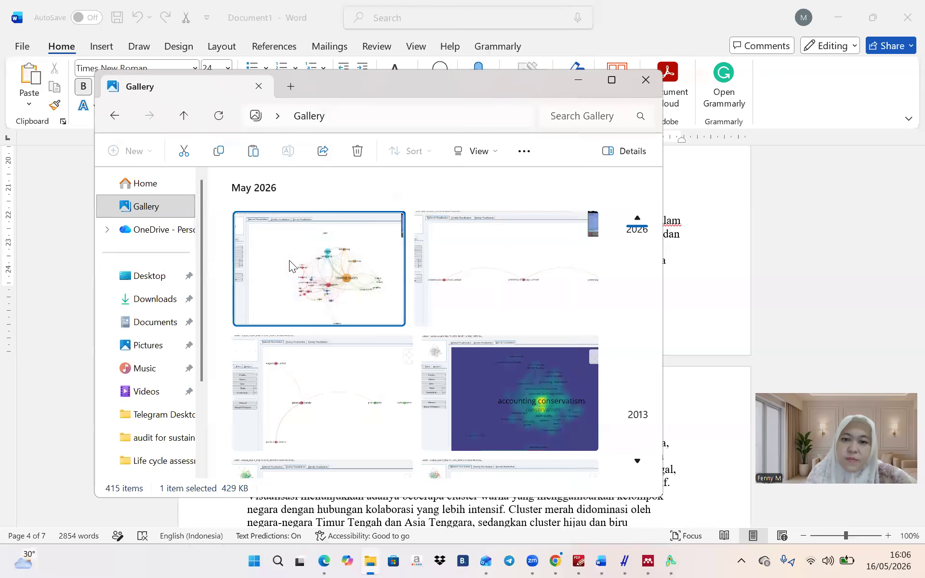
pyautogui.click(736, 246)
# Insert the Gallery's country network screenshot above its paragraph and resize it to 6,93 × 12,79 cm
pyautogui.click(115, 51)
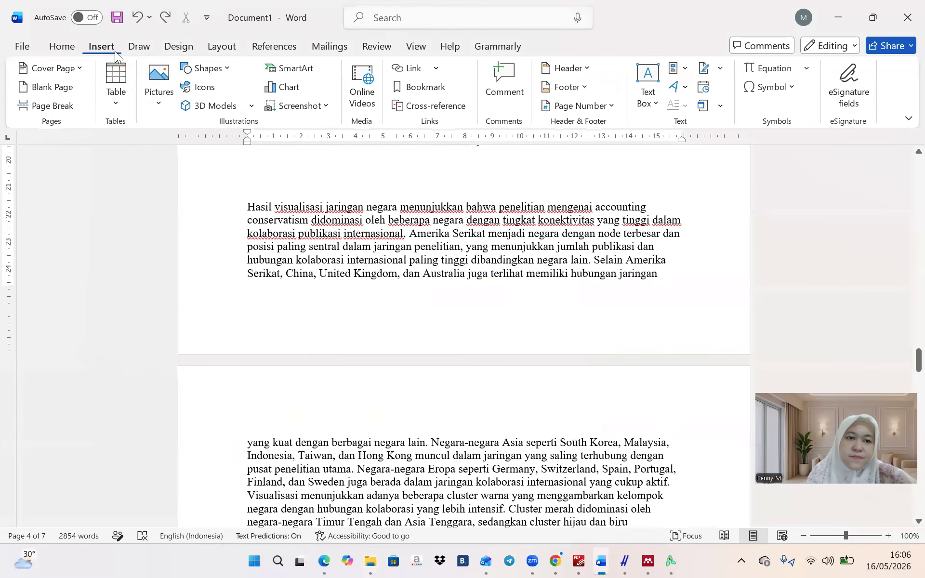
pyautogui.click(167, 90)
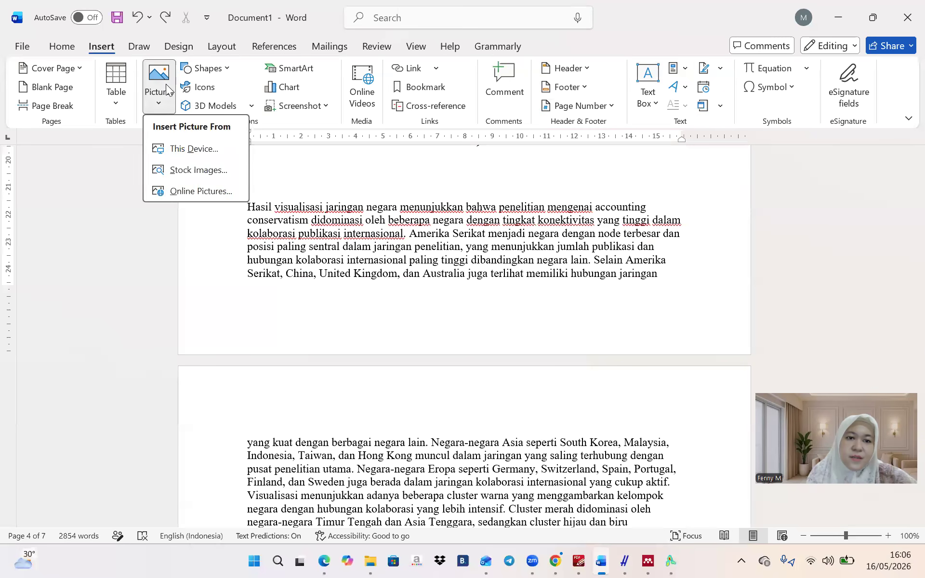
pyautogui.click(181, 148)
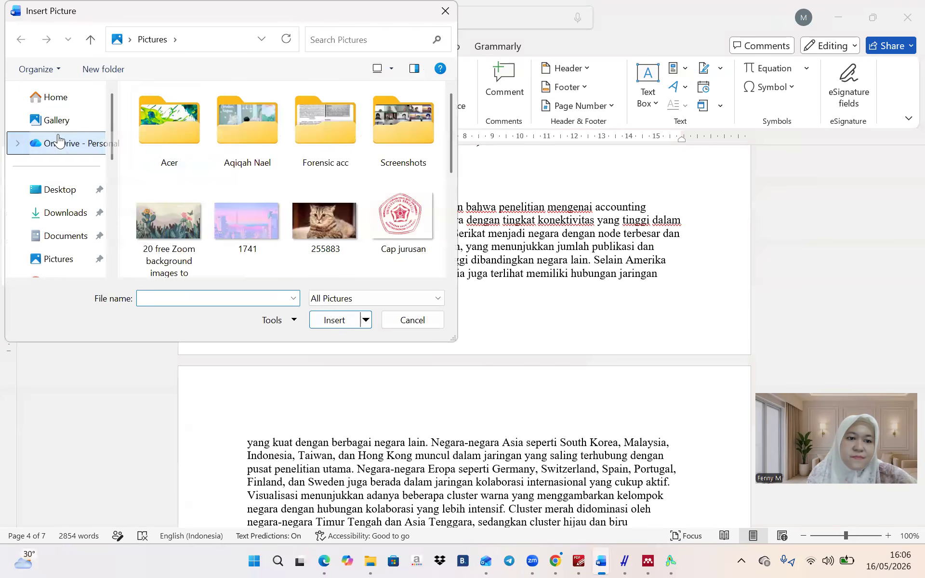
pyautogui.click(57, 120)
pyautogui.click(140, 131)
pyautogui.click(331, 320)
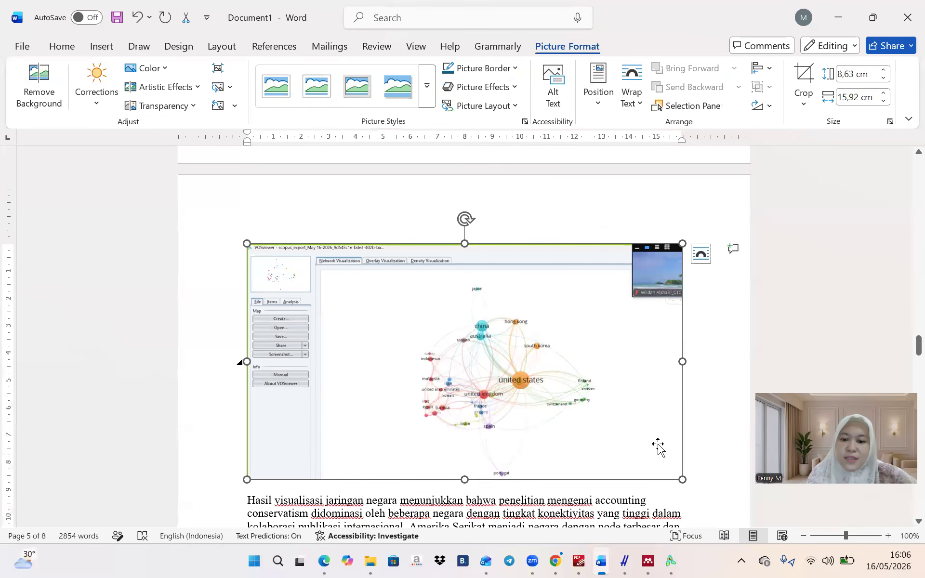
pyautogui.moveTo(681, 477); pyautogui.dragTo(597, 361)
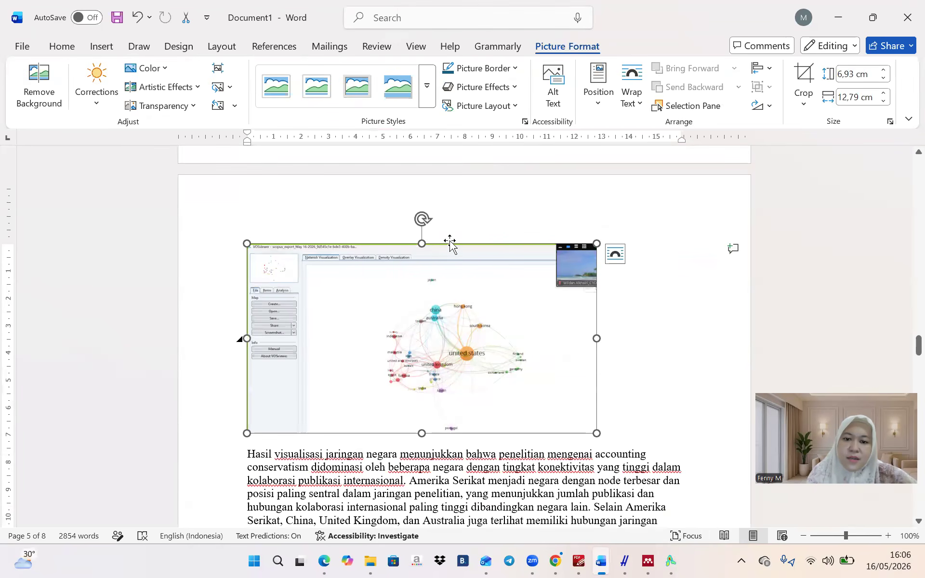
# Find the '2. Visualisasi Organisasi/Afiliasi Penelitian' heading below the country network picture
pyautogui.scroll(10, 684, 262)
pyautogui.scroll(-15, 684, 261)
pyautogui.scroll(-20, 684, 261)
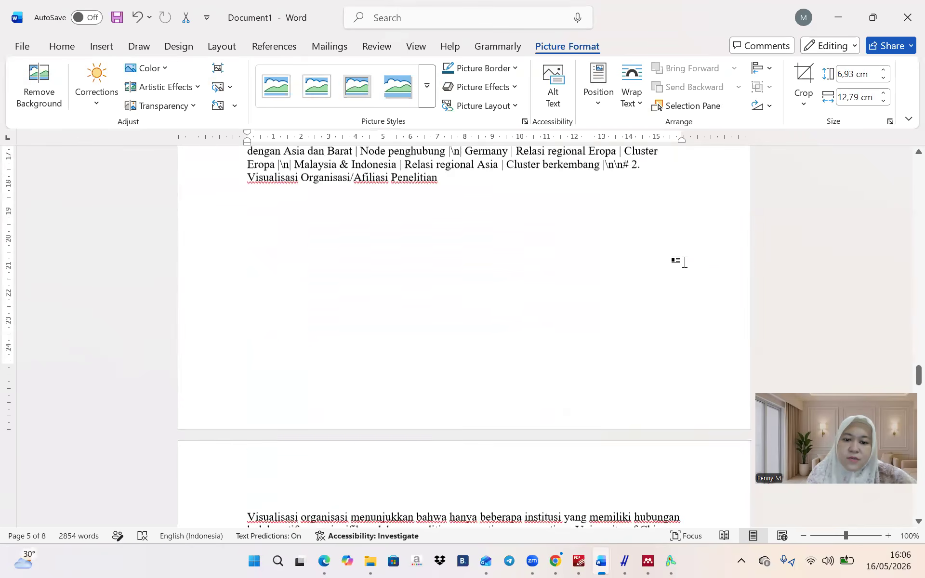
pyautogui.scroll(-10, 684, 262)
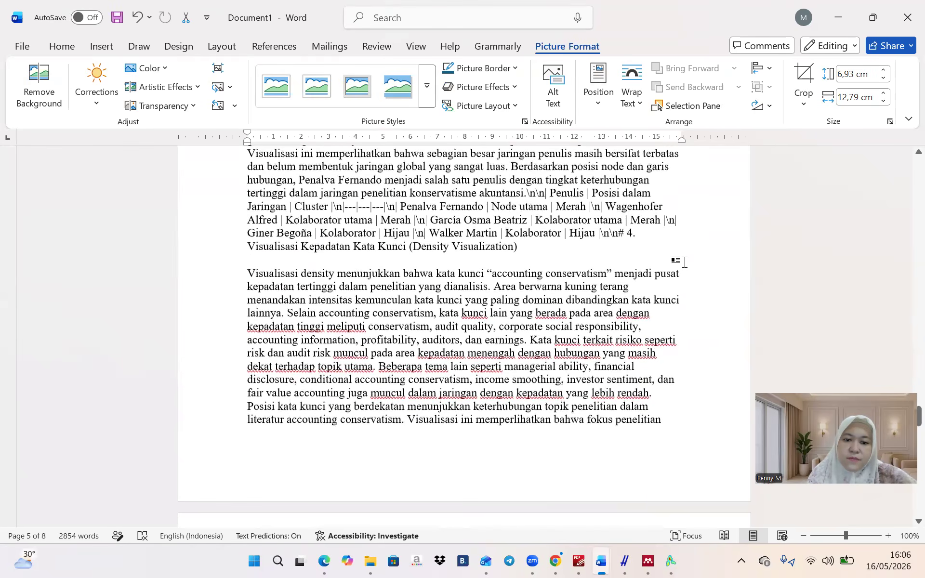
pyautogui.scroll(-8, 685, 262)
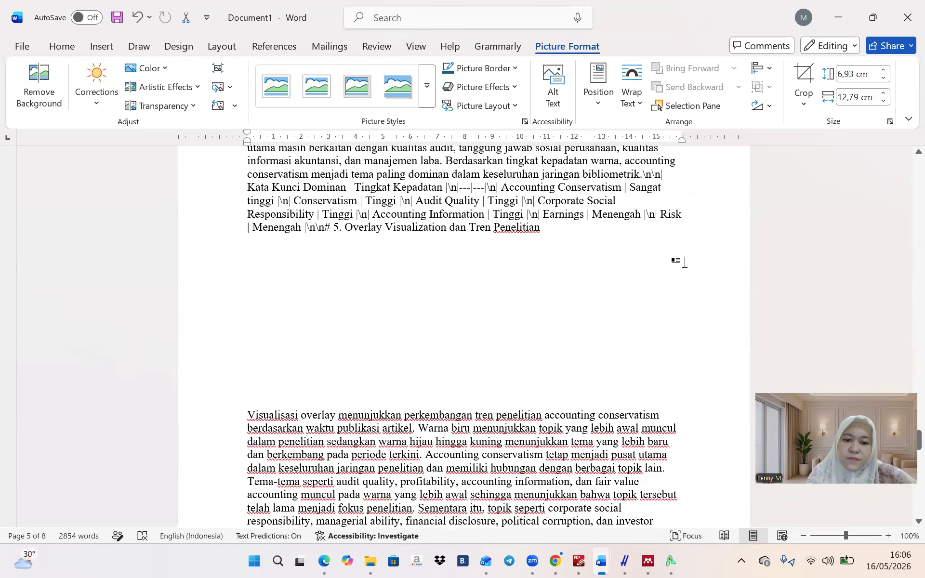
pyautogui.scroll(15, 684, 261)
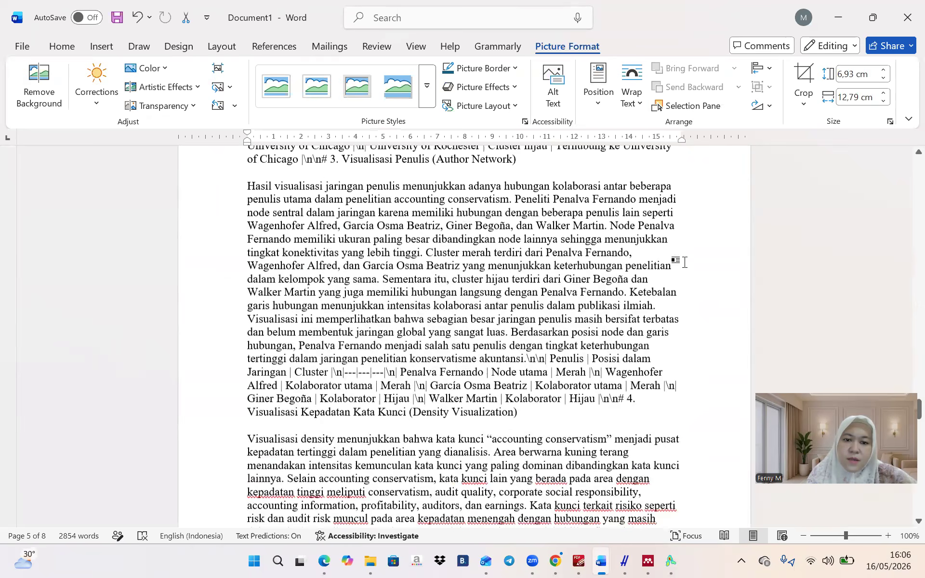
pyautogui.scroll(15, 686, 263)
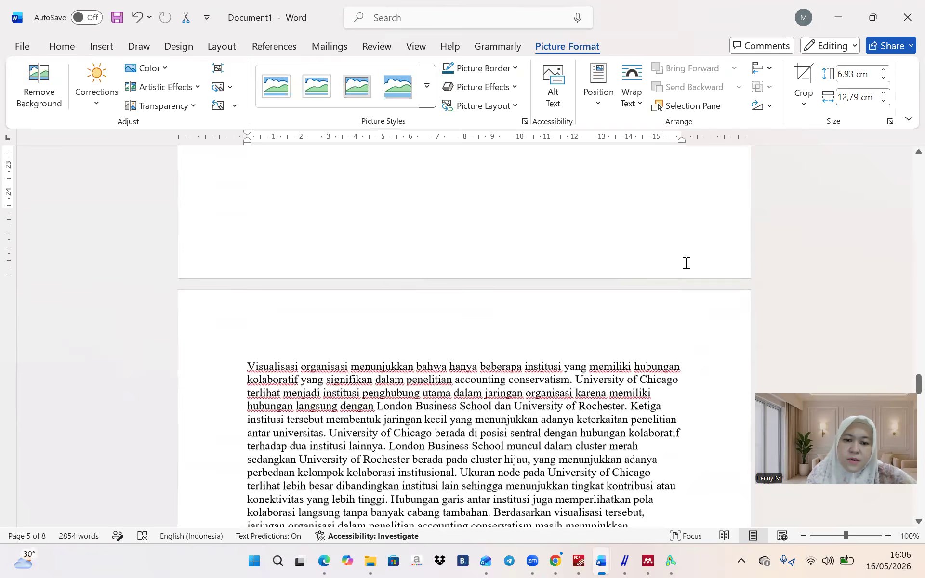
pyautogui.scroll(8, 686, 263)
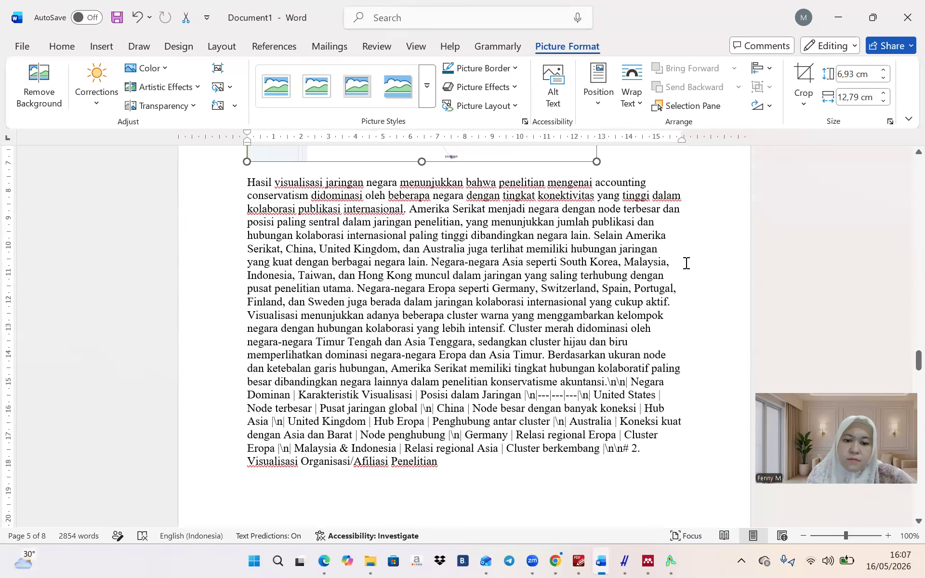
pyautogui.scroll(-1, 687, 263)
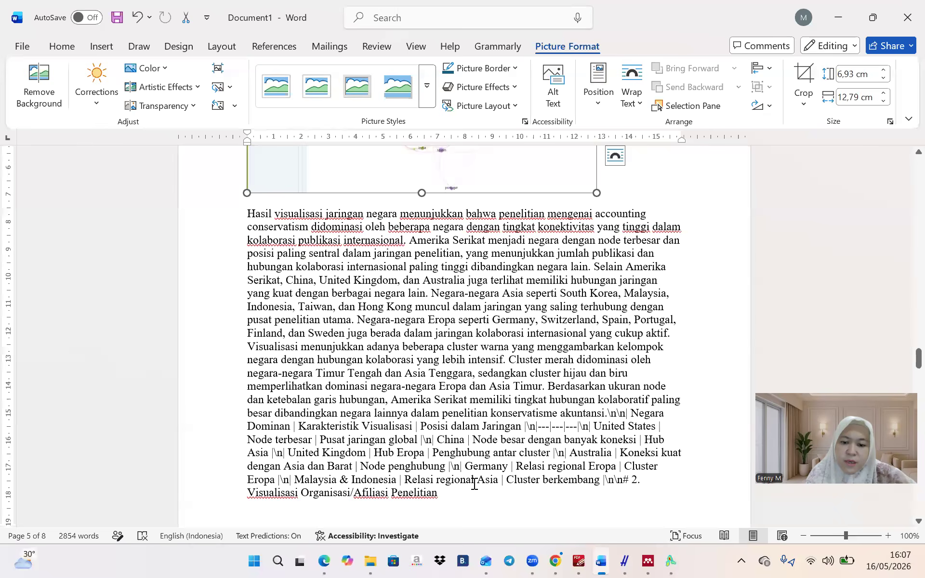
pyautogui.scroll(-3, 474, 483)
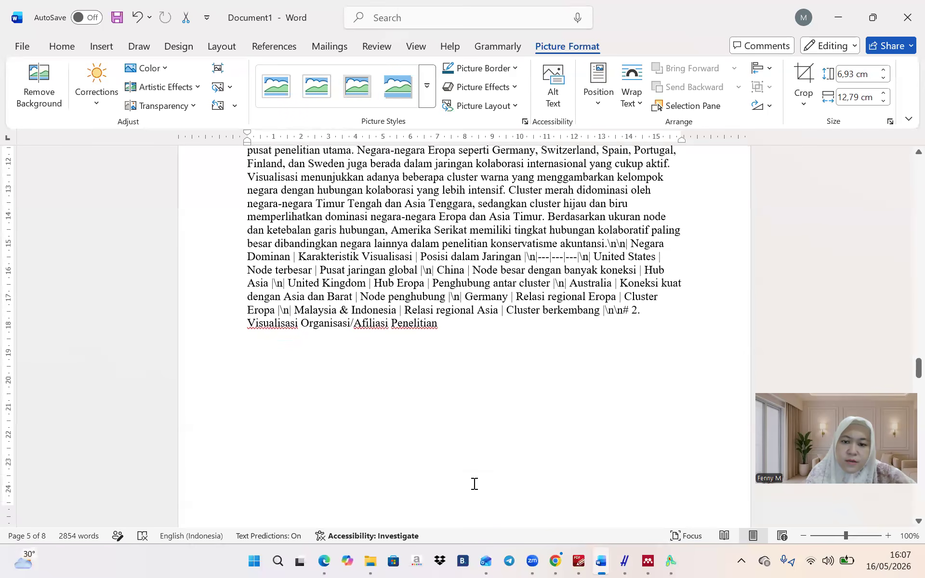
pyautogui.doubleClick(253, 325)
pyautogui.click(568, 359)
pyautogui.doubleClick(284, 330)
pyautogui.click(529, 316)
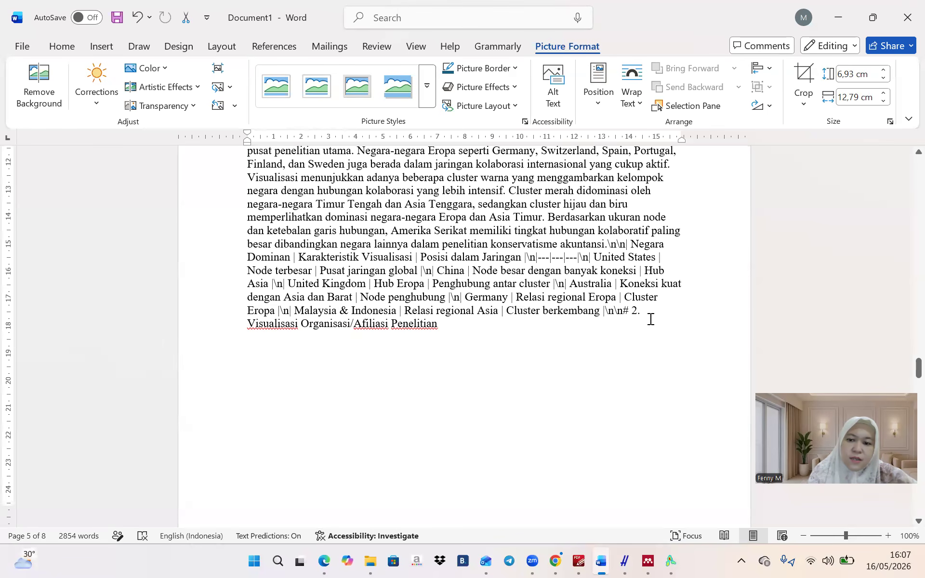
pyautogui.scroll(6, 631, 310)
pyautogui.click(631, 310)
# Split heading 2 onto its own paragraph and add an empty line below it
pyautogui.scroll(-6, 631, 310)
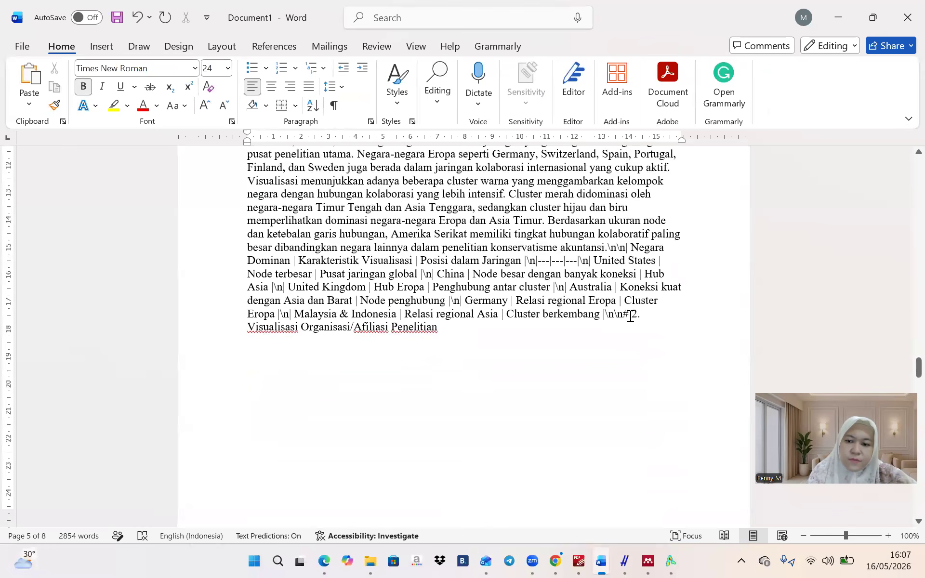
pyautogui.tripleClick(635, 318)
pyautogui.click(636, 316)
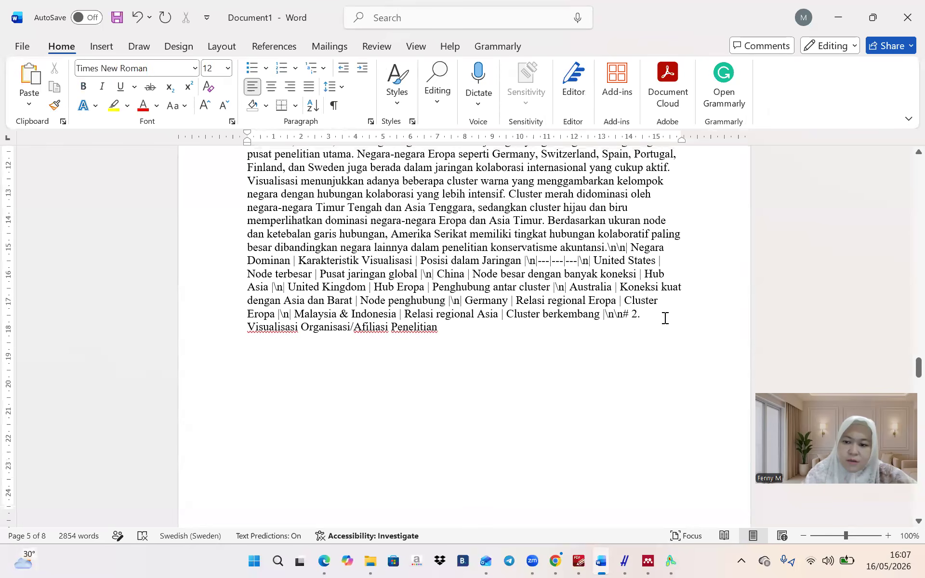
pyautogui.press('Return')
pyautogui.press('Return')
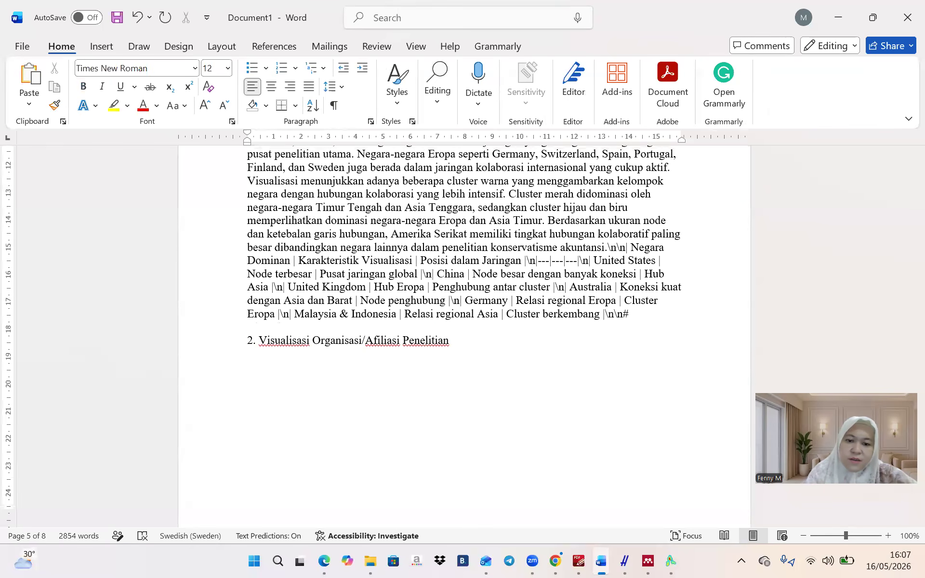
pyautogui.press('Return')
pyautogui.press('Return')
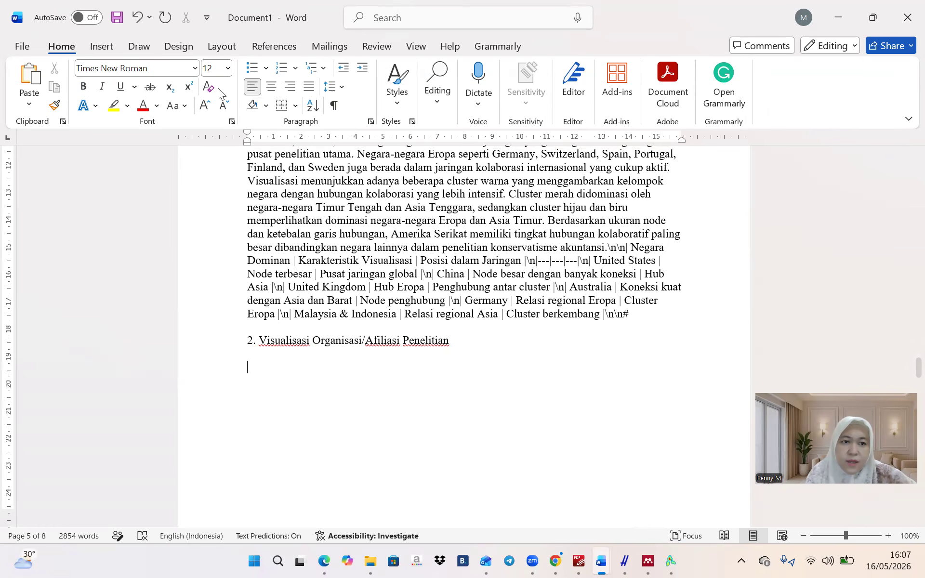
pyautogui.click(112, 51)
pyautogui.click(157, 91)
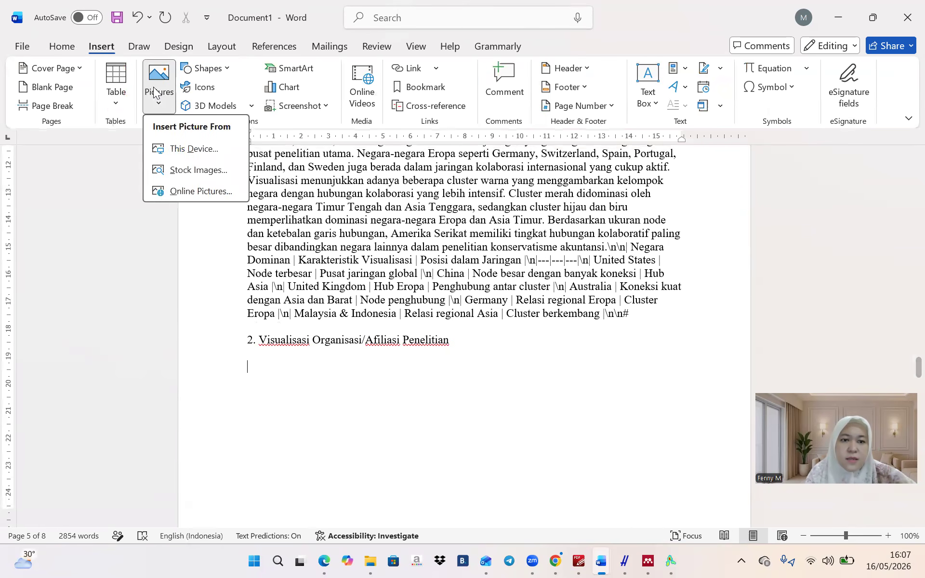
pyautogui.click(170, 148)
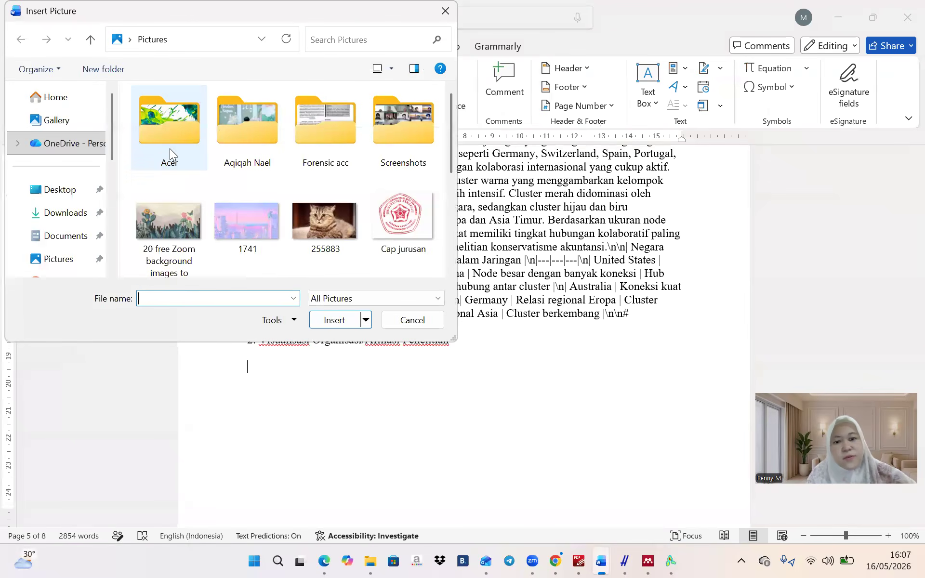
pyautogui.click(65, 127)
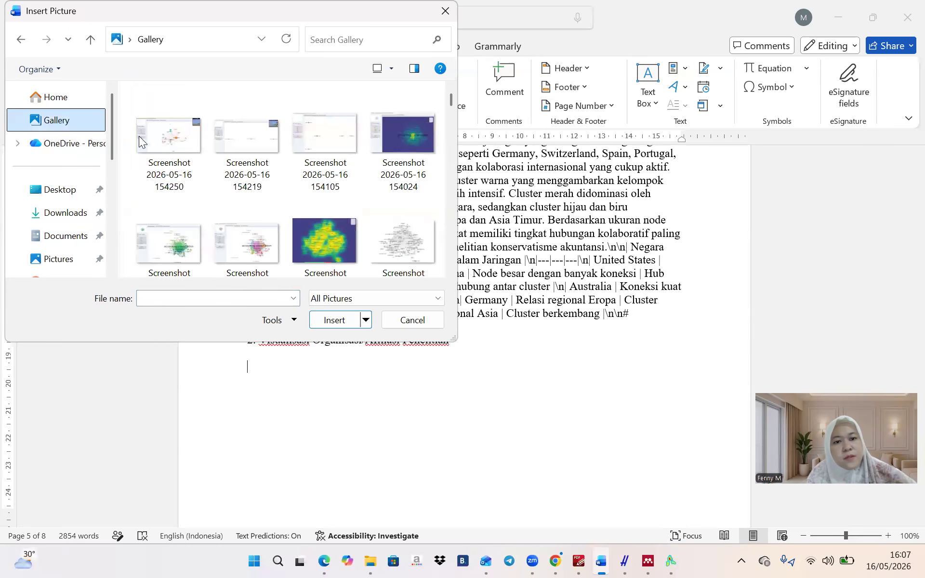
pyautogui.click(316, 140)
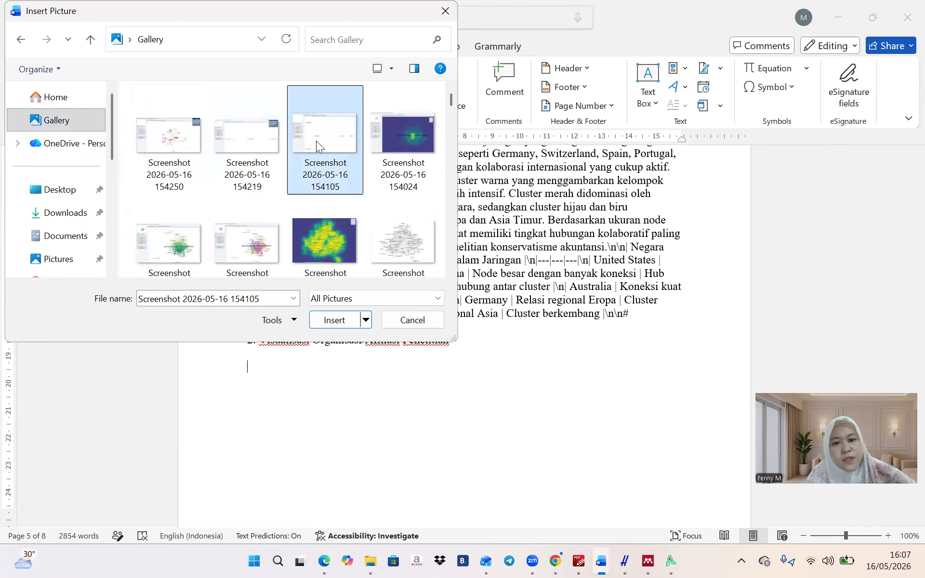
pyautogui.click(329, 321)
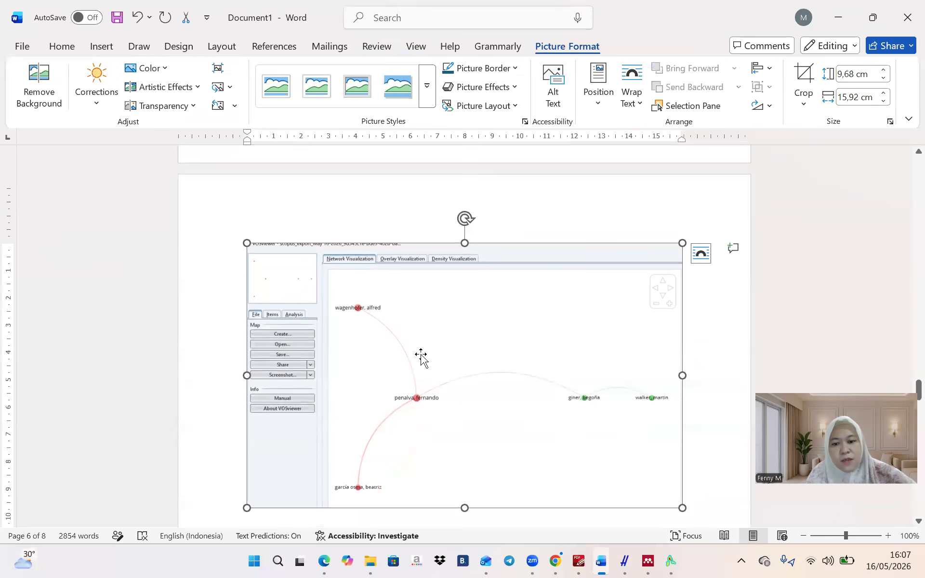
pyautogui.press('Delete')
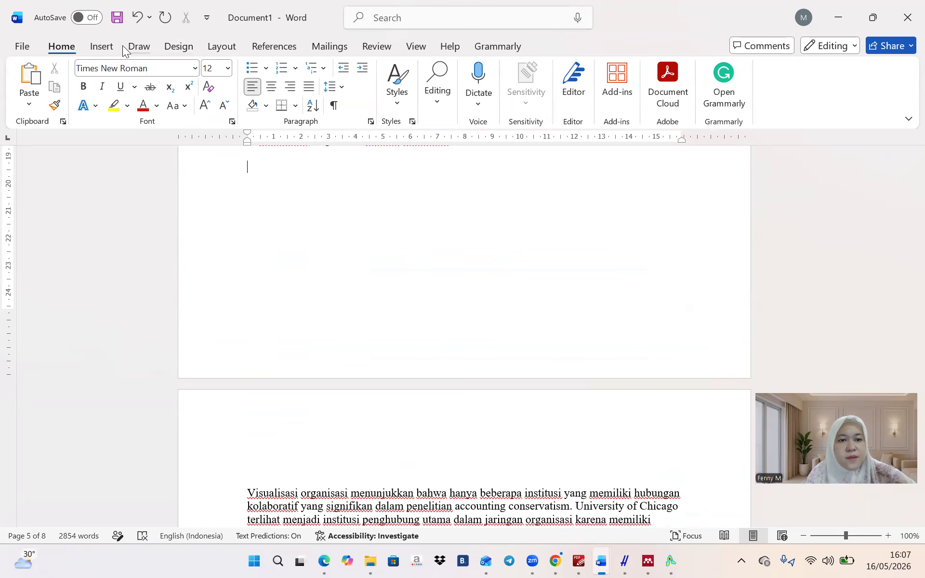
pyautogui.click(110, 47)
pyautogui.click(159, 86)
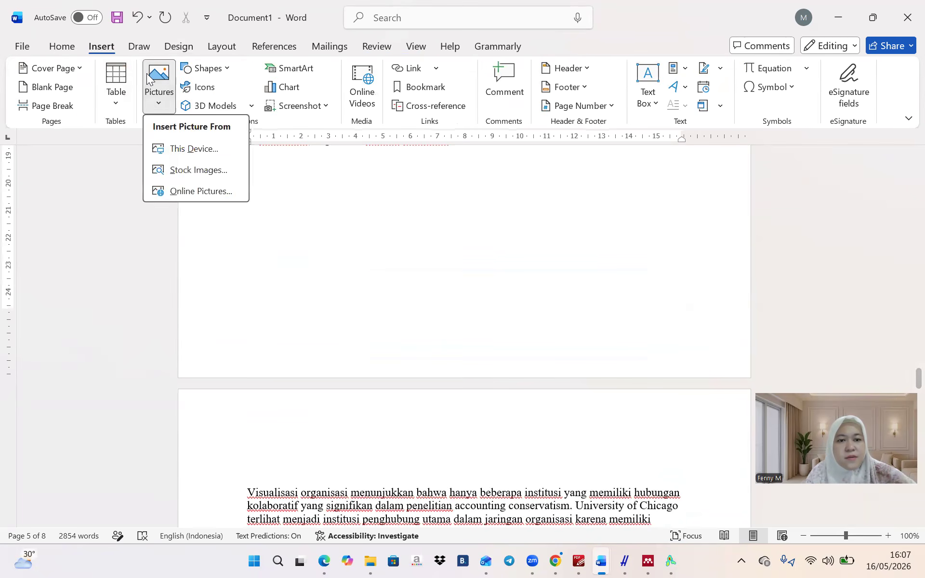
pyautogui.click(151, 145)
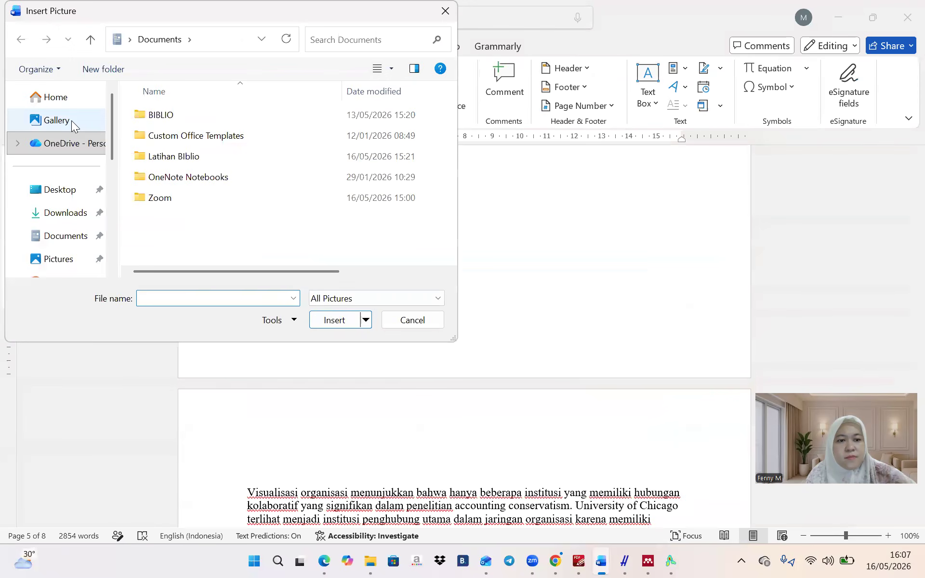
pyautogui.click(71, 120)
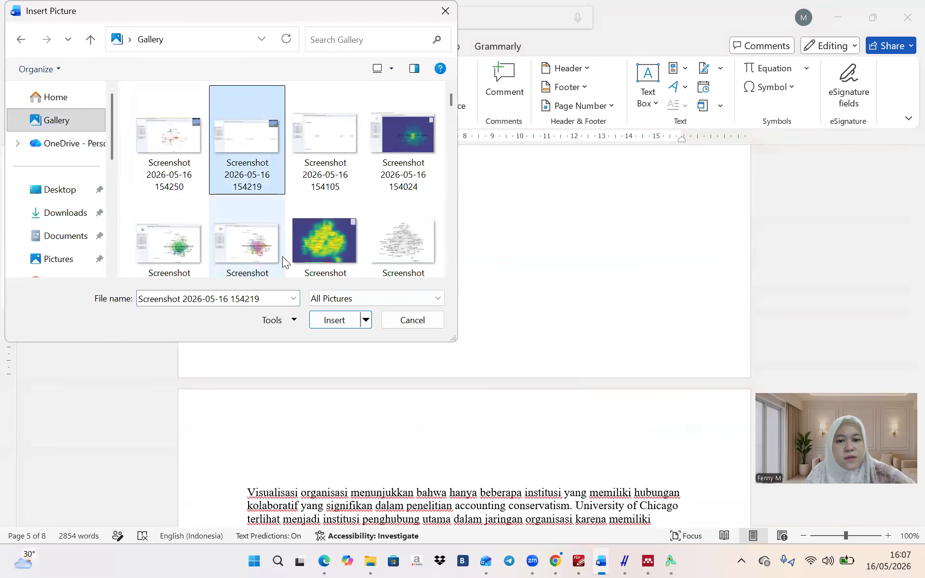
pyautogui.click(321, 318)
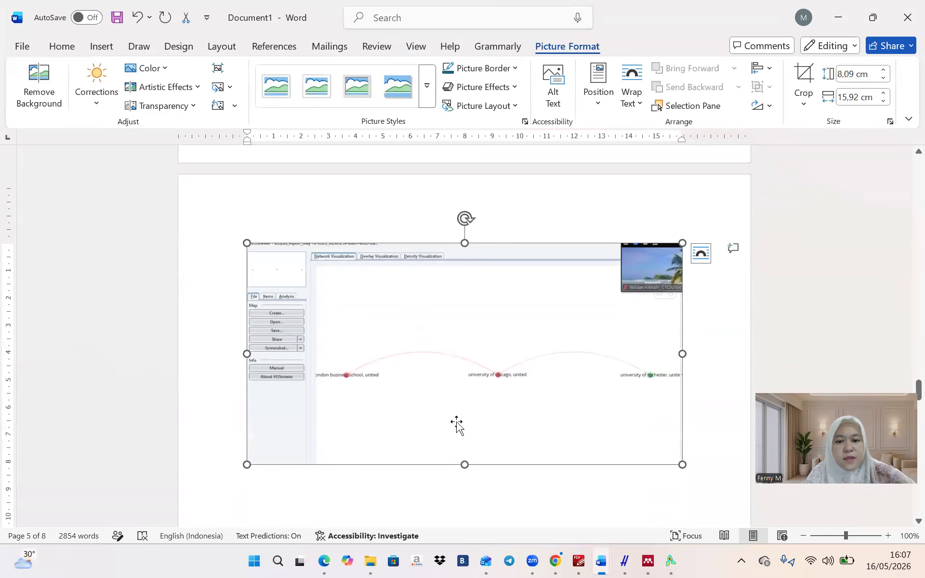
pyautogui.scroll(5, 403, 480)
pyautogui.scroll(-8, 403, 480)
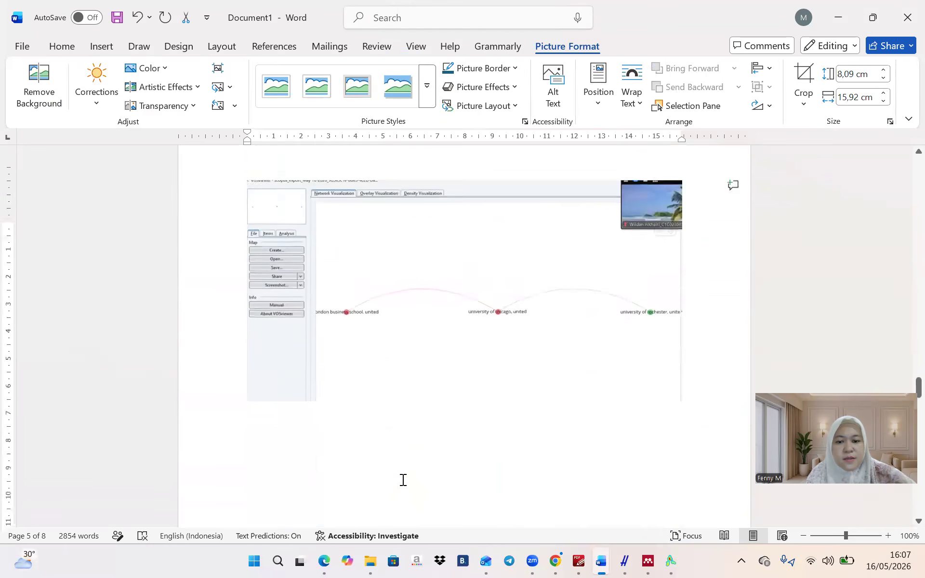
pyautogui.click(392, 457)
pyautogui.press('BackSpace')
pyautogui.press('BackSpace')
pyautogui.press('BackSpace')
pyautogui.press('BackSpace')
pyautogui.press('BackSpace')
pyautogui.press('BackSpace')
pyautogui.press('BackSpace')
pyautogui.press('BackSpace')
pyautogui.press('BackSpace')
pyautogui.press('BackSpace')
pyautogui.press('BackSpace')
pyautogui.press('BackSpace')
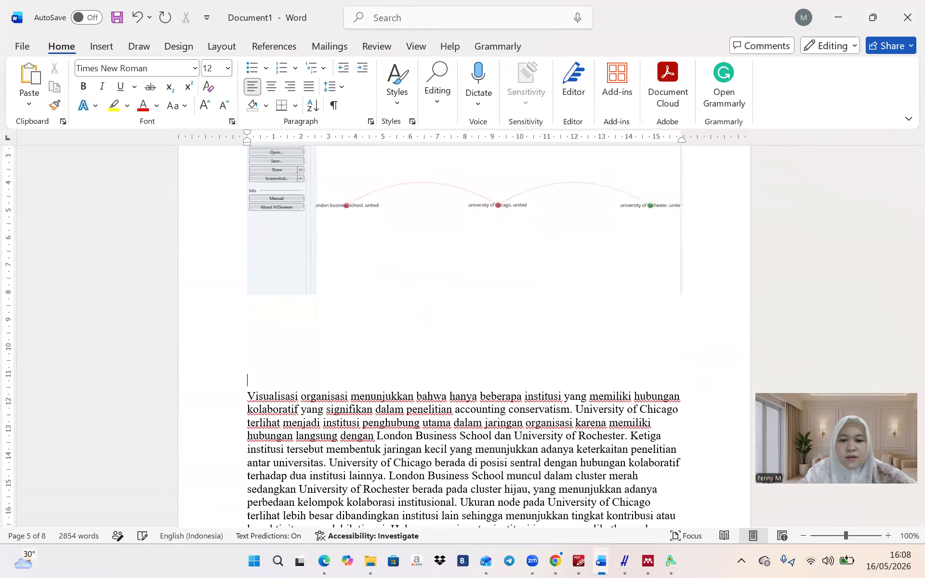
pyautogui.scroll(-5, 314, 388)
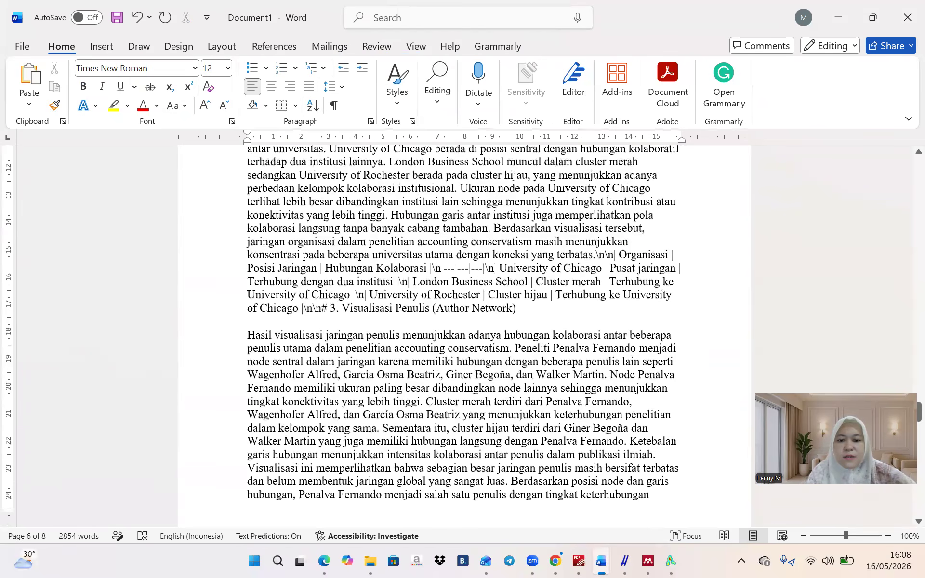
# Put heading 3 on its own line with an empty line beneath it
pyautogui.click(330, 309)
pyautogui.press('Return')
pyautogui.press('Return')
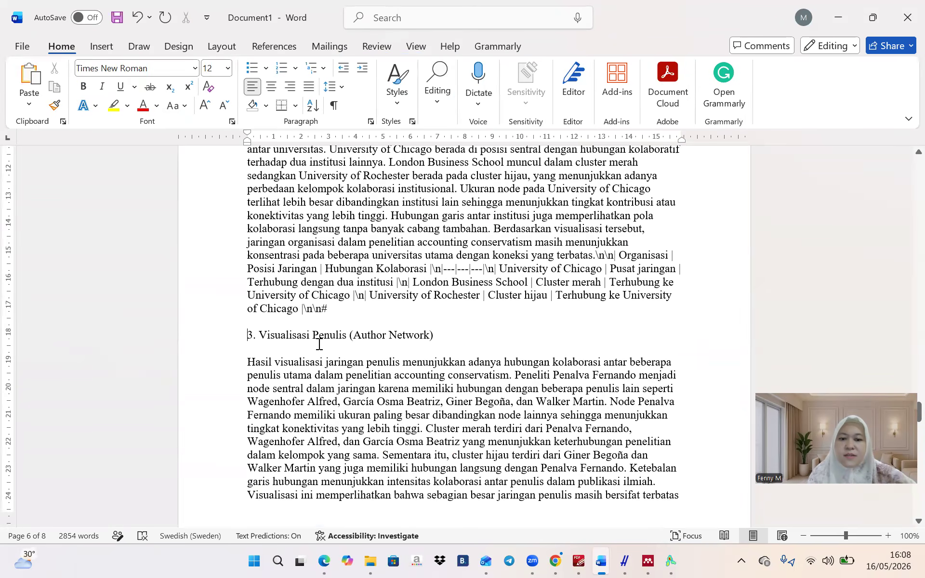
pyautogui.click(480, 343)
pyautogui.press('Return')
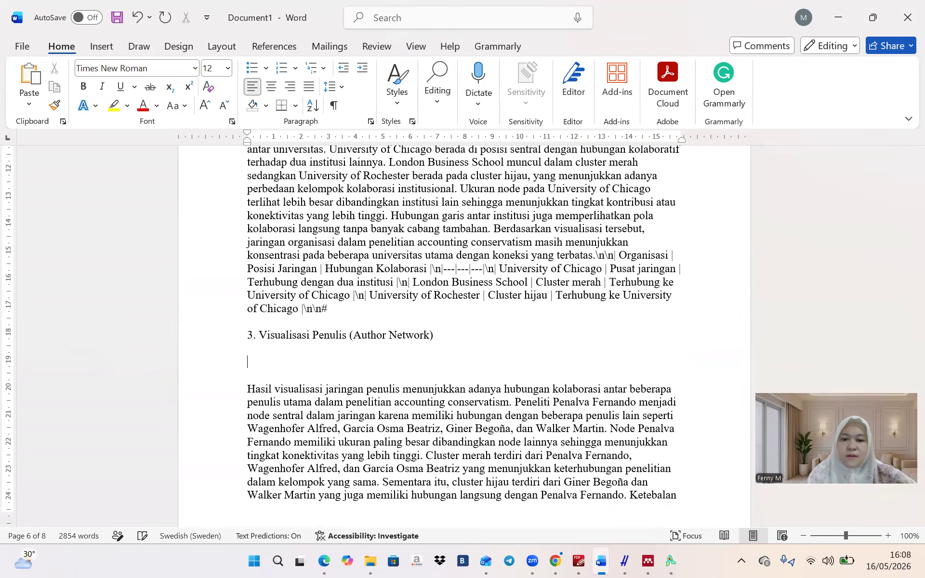
pyautogui.click(107, 38)
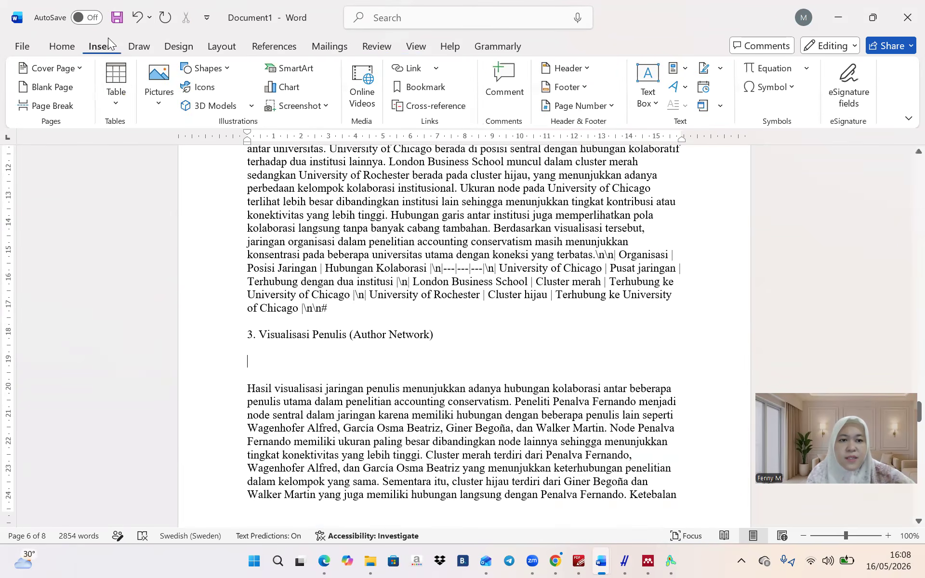
pyautogui.click(159, 85)
pyautogui.click(174, 150)
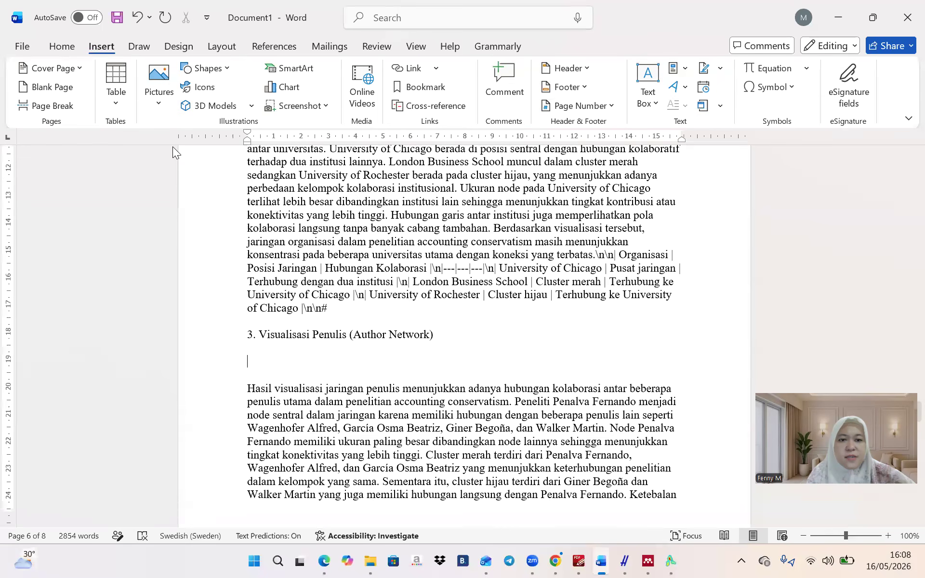
pyautogui.click(79, 120)
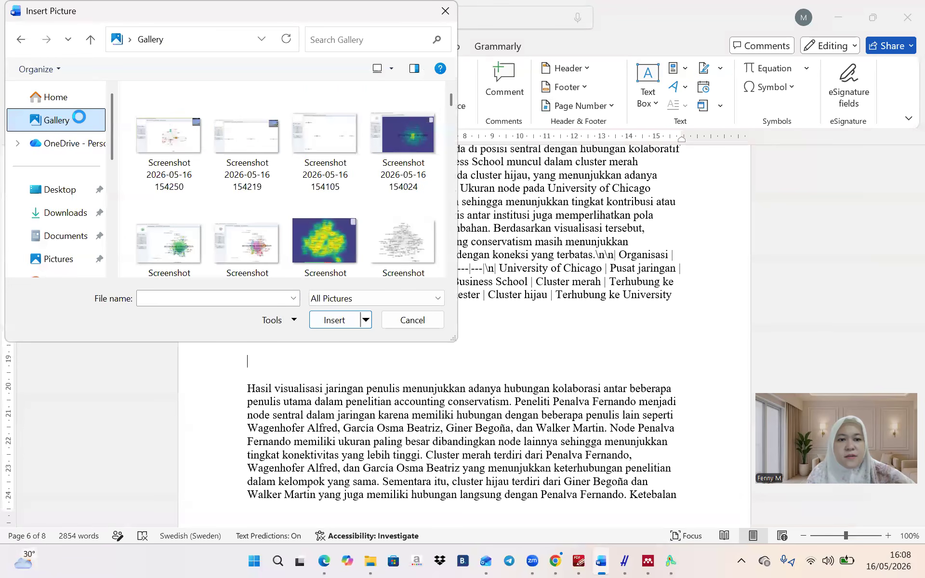
pyautogui.click(318, 136)
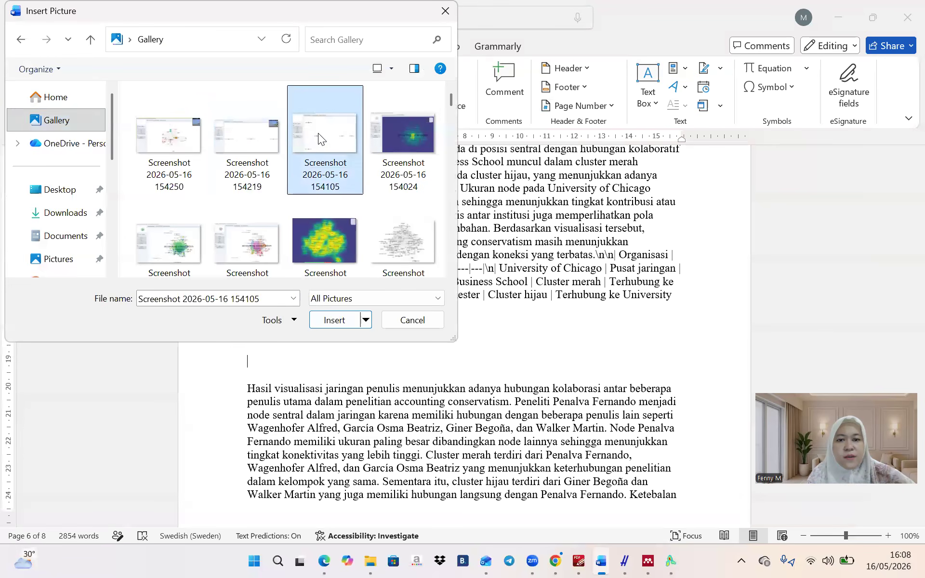
pyautogui.click(355, 320)
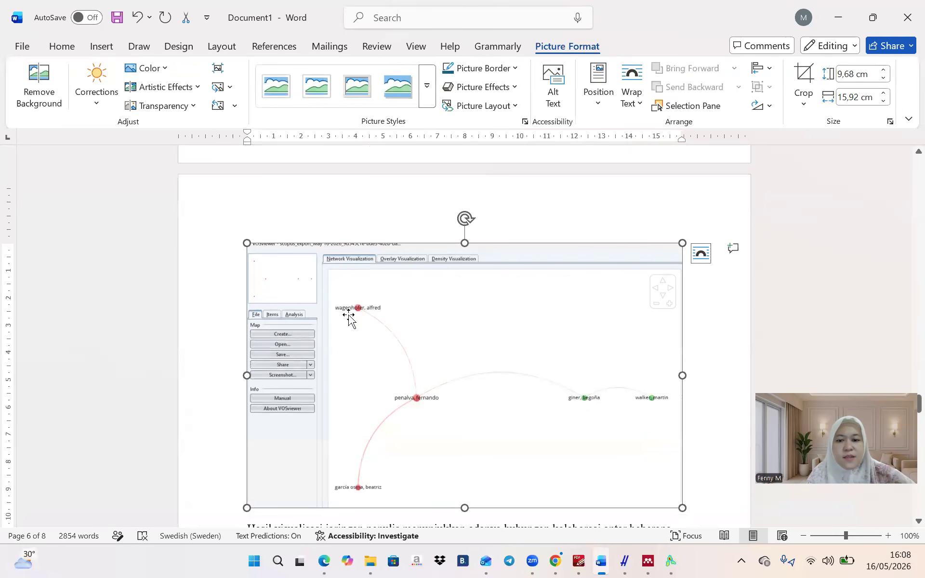
pyautogui.scroll(-15, 705, 403)
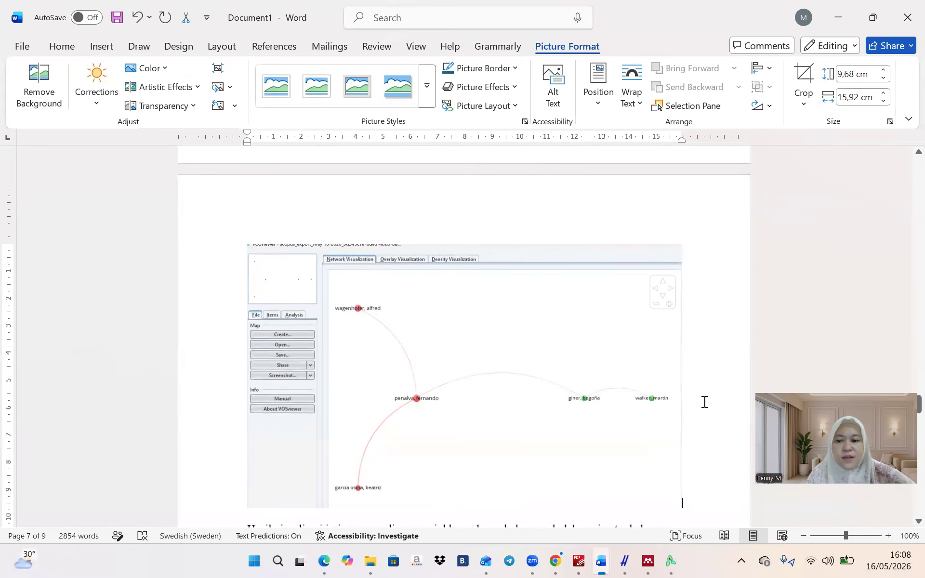
pyautogui.scroll(4, 705, 402)
# Move heading 4 onto its own paragraph with empty lines below it
pyautogui.click(704, 403)
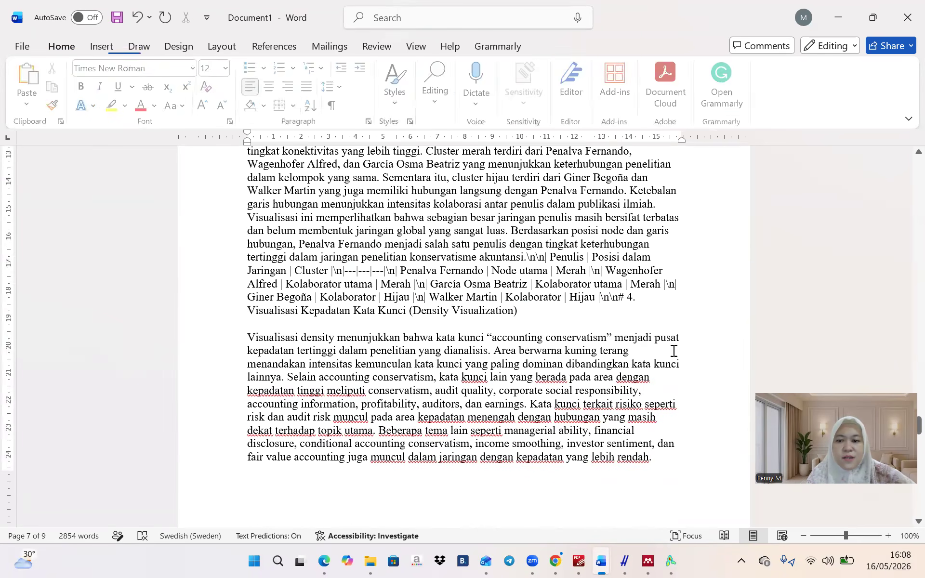
pyautogui.click(628, 298)
pyautogui.press('Return')
pyautogui.press('Return')
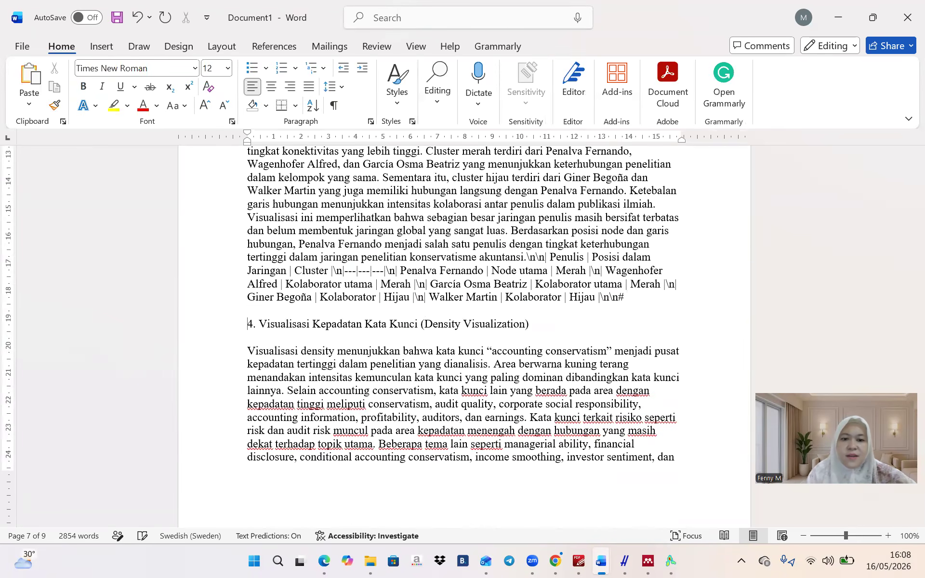
pyautogui.press('Return')
pyautogui.press('Return')
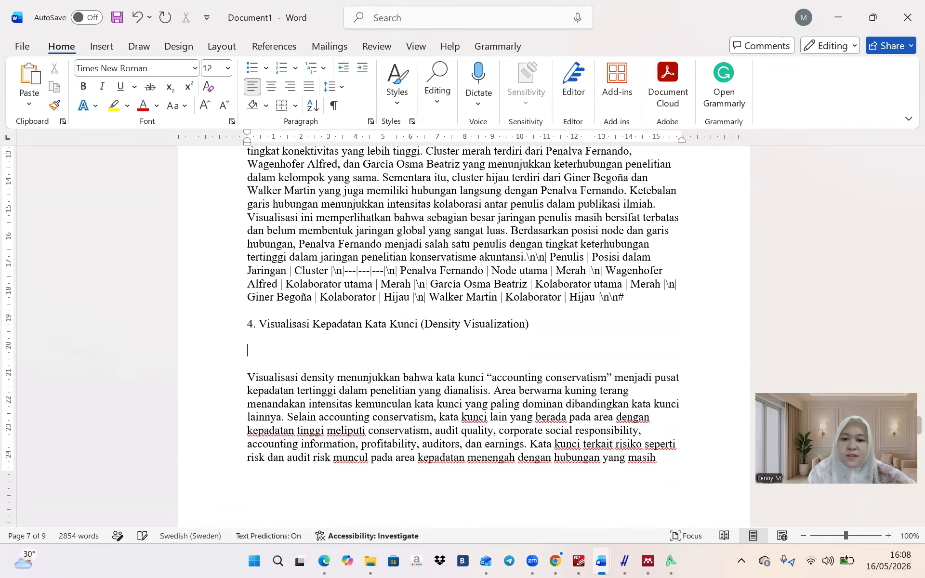
# Insert the density visualization screenshot from the Gallery under heading 4
pyautogui.click(97, 50)
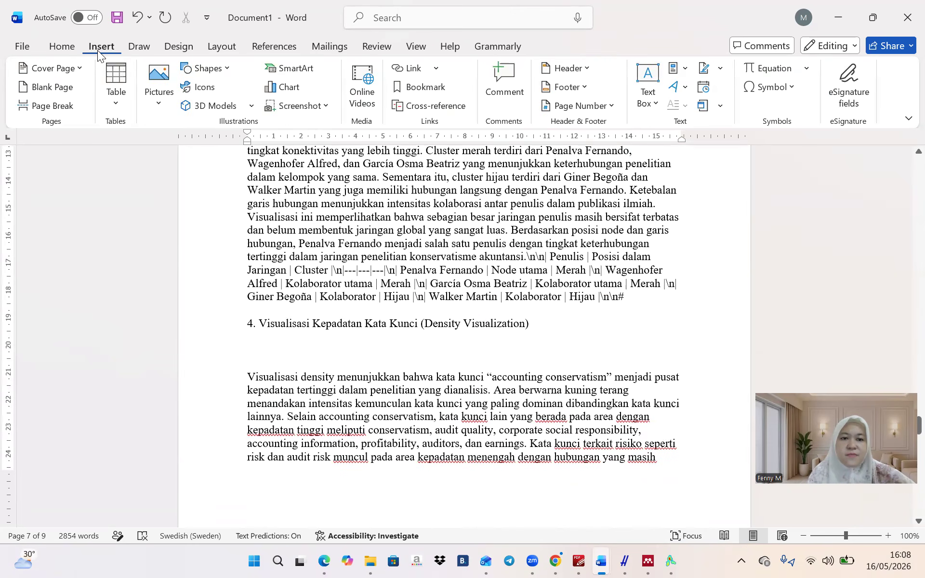
pyautogui.click(158, 83)
pyautogui.click(167, 148)
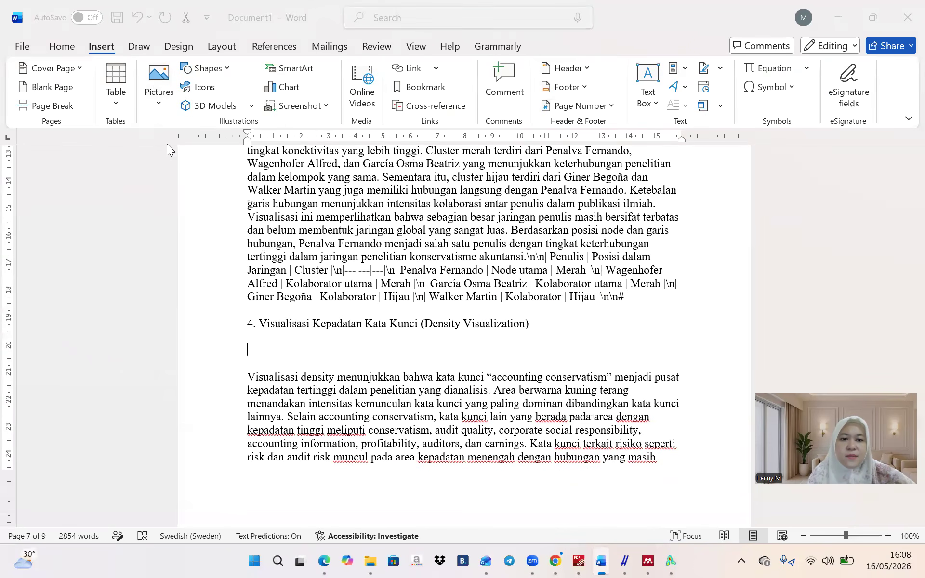
pyautogui.click(72, 120)
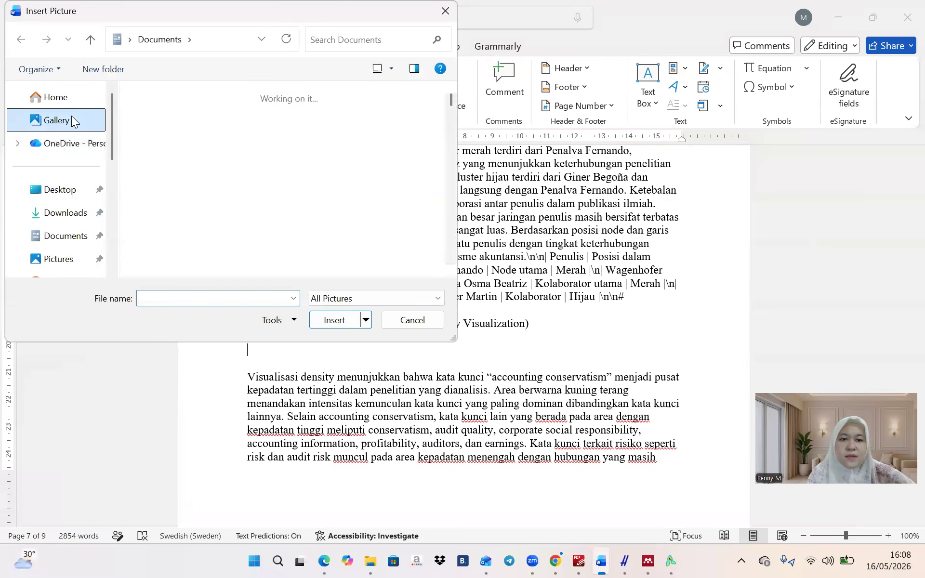
pyautogui.click(374, 140)
pyautogui.click(333, 321)
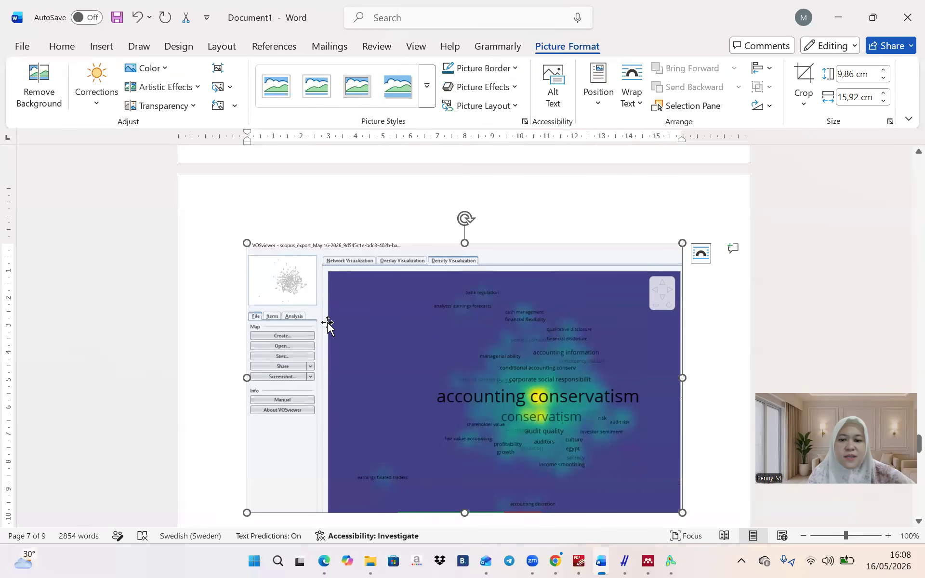
pyautogui.click(697, 456)
pyautogui.scroll(-10, 697, 453)
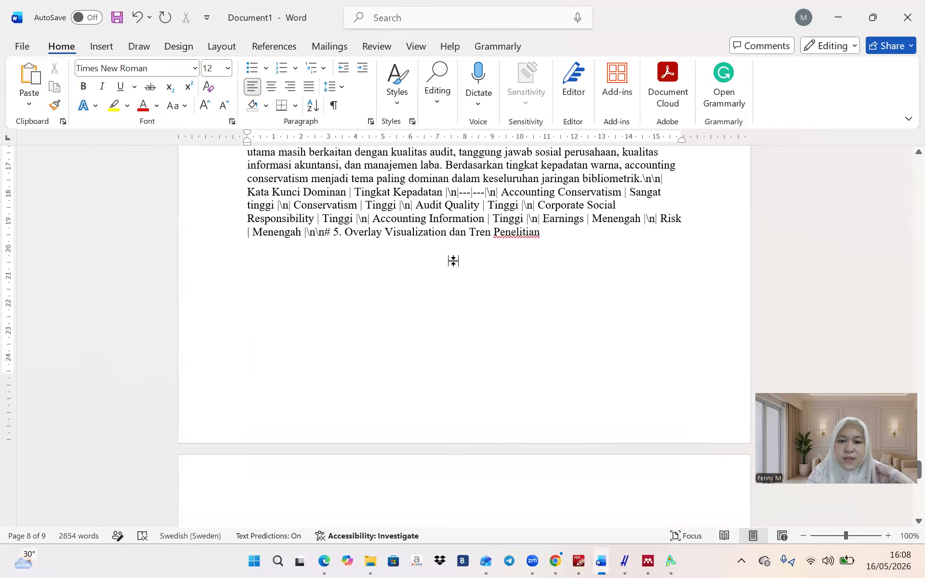
# Split heading 5 onto its own paragraph with an empty line below it
pyautogui.click(335, 233)
pyautogui.press('Return')
pyautogui.press('Return')
pyautogui.doubleClick(445, 259)
pyautogui.click(471, 265)
pyautogui.press('Return')
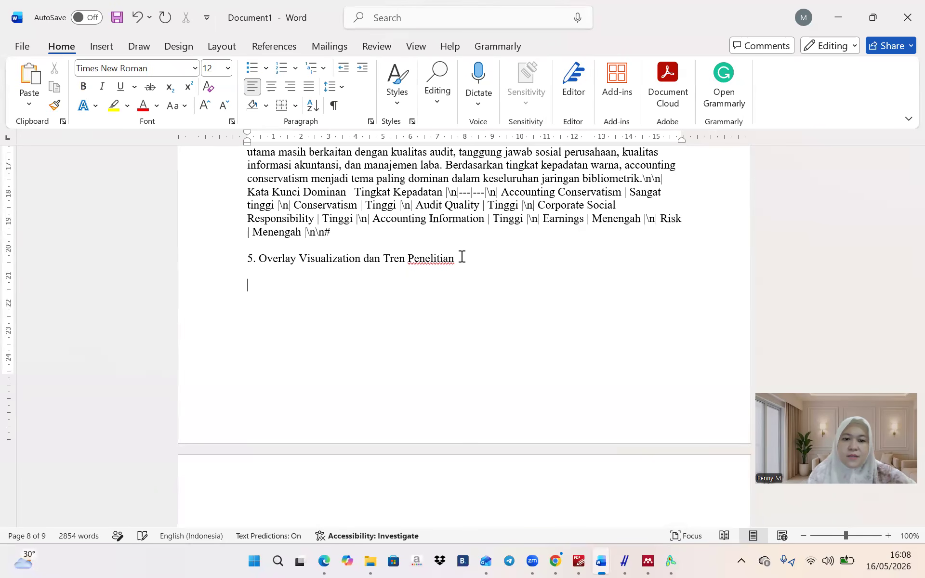
# Insert the overlay visualization screenshot, 9,55 × 15,92 cm, below heading 5
pyautogui.click(108, 48)
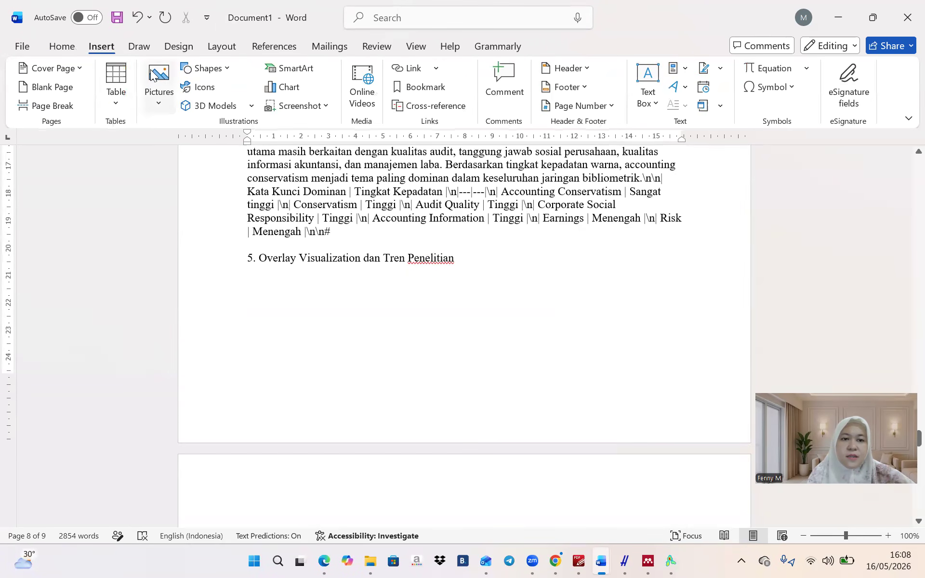
pyautogui.click(159, 92)
pyautogui.click(172, 153)
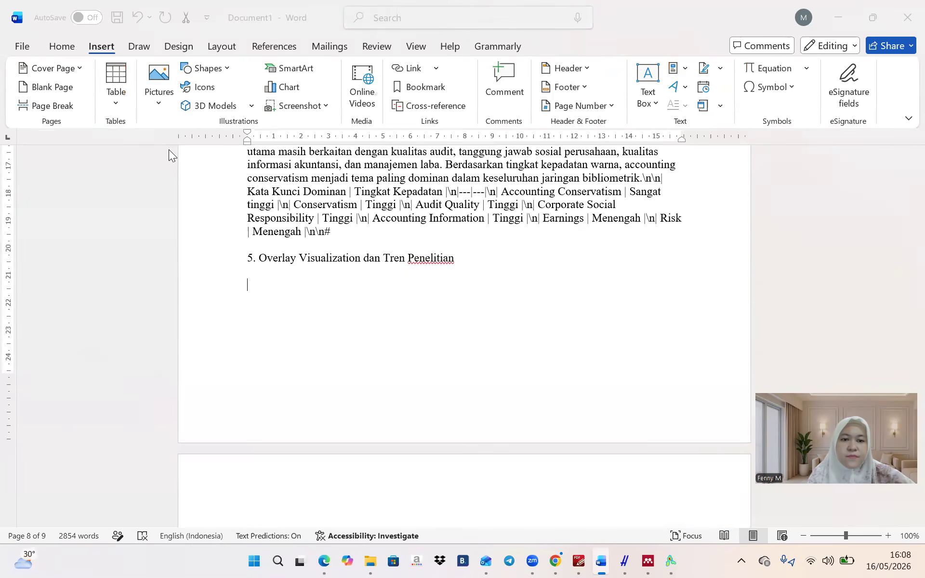
pyautogui.click(70, 126)
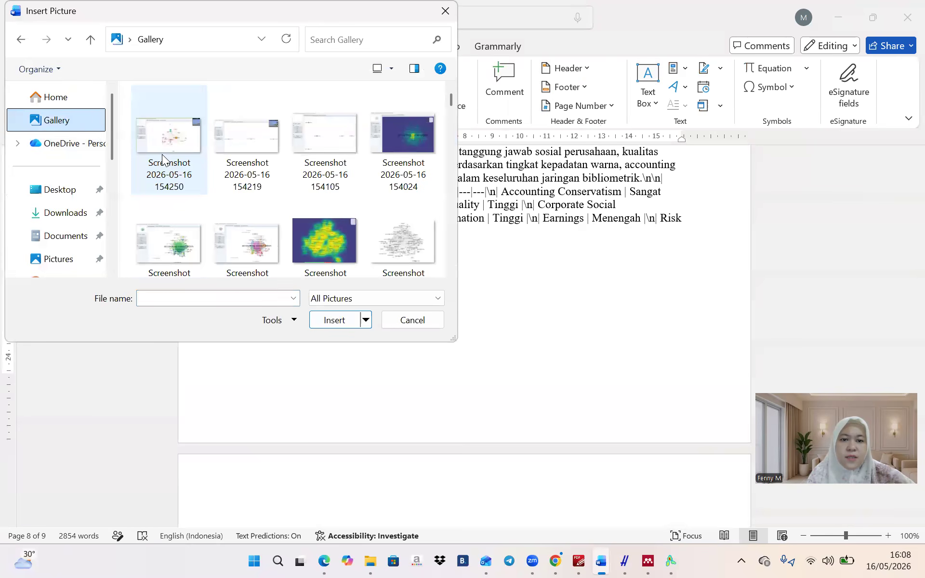
pyautogui.click(162, 234)
pyautogui.click(338, 320)
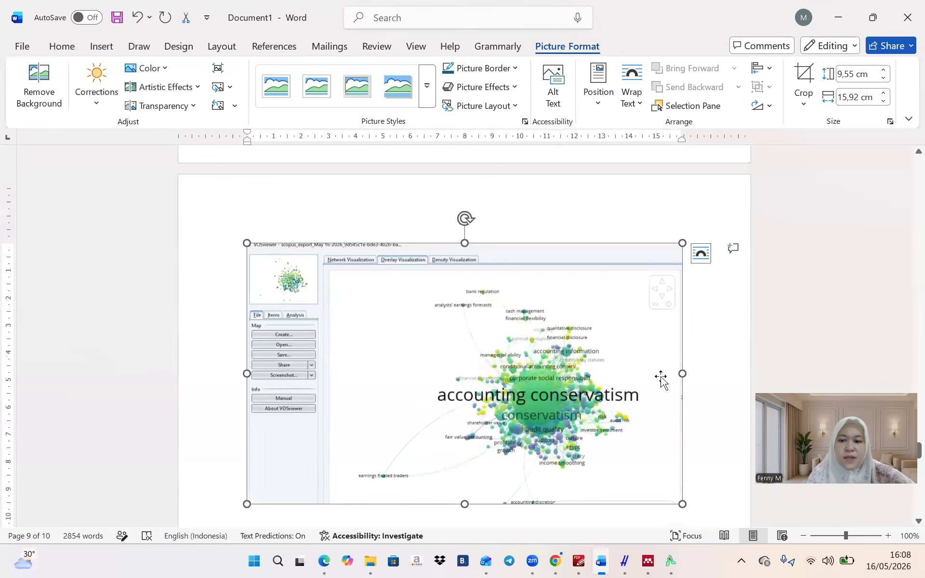
pyautogui.scroll(-6, 710, 394)
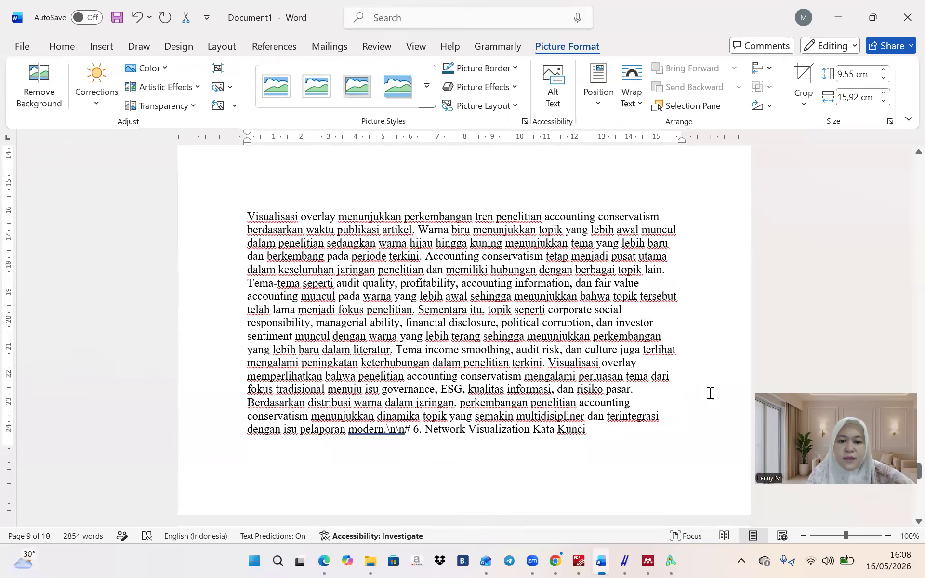
pyautogui.scroll(1, 631, 245)
pyautogui.click(631, 236)
# Remove the empty line above the overlay paragraph and split '6. Network Visualization Kata Kunci' onto its own line
pyautogui.scroll(-2, 631, 236)
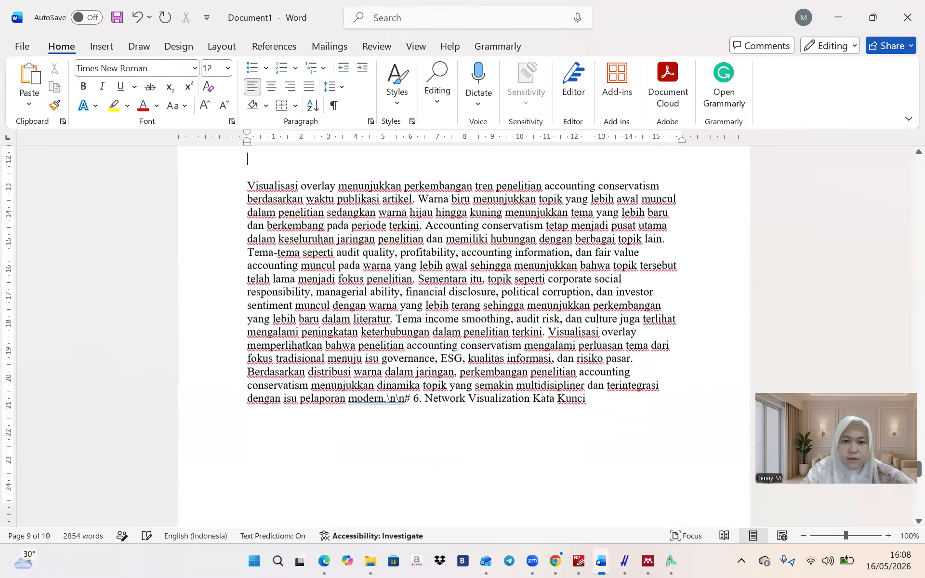
pyautogui.press('BackSpace')
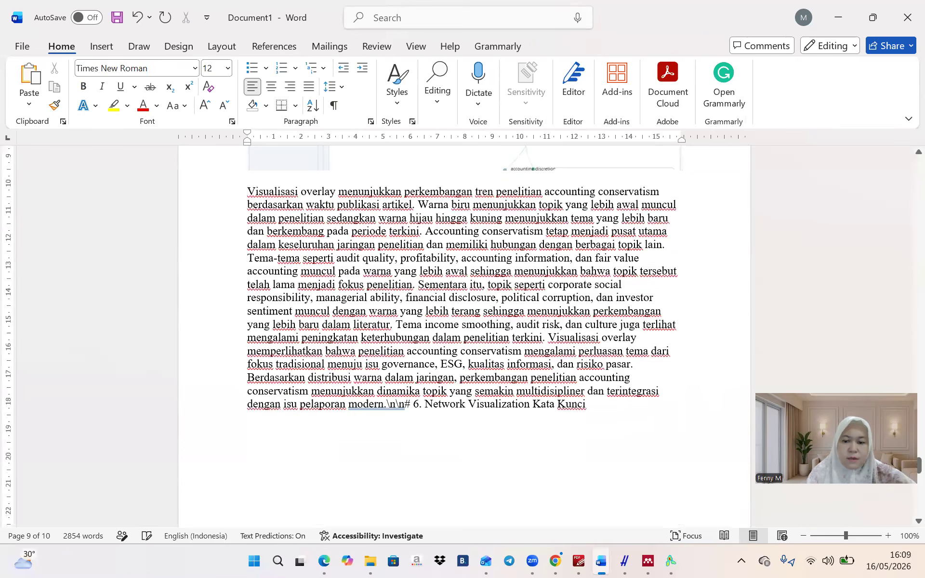
pyautogui.click(414, 404)
pyautogui.press('Return')
pyautogui.press('Return')
pyautogui.press('Return')
pyautogui.press('Return')
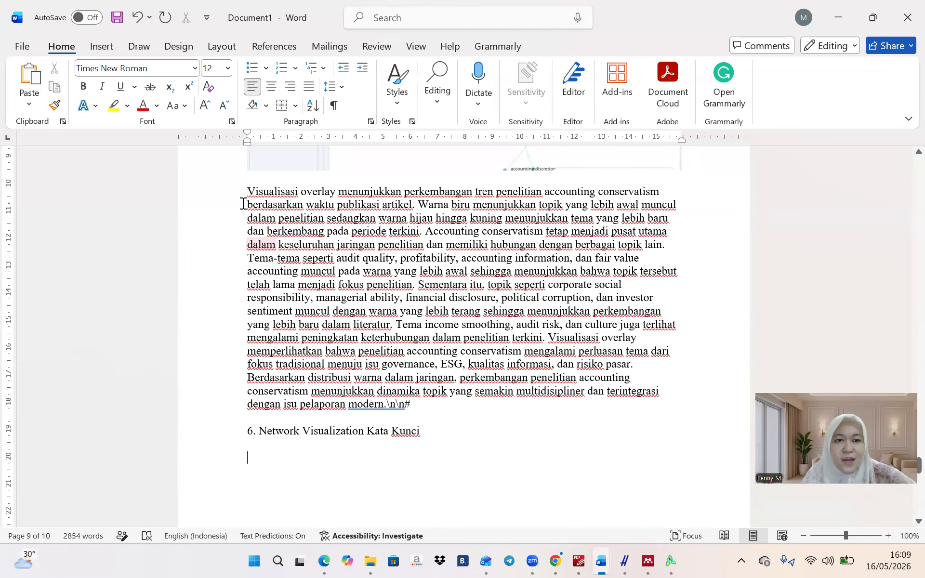
# Insert the keyword network screenshot under heading 6 and remove blank lines before its paragraph
pyautogui.click(116, 50)
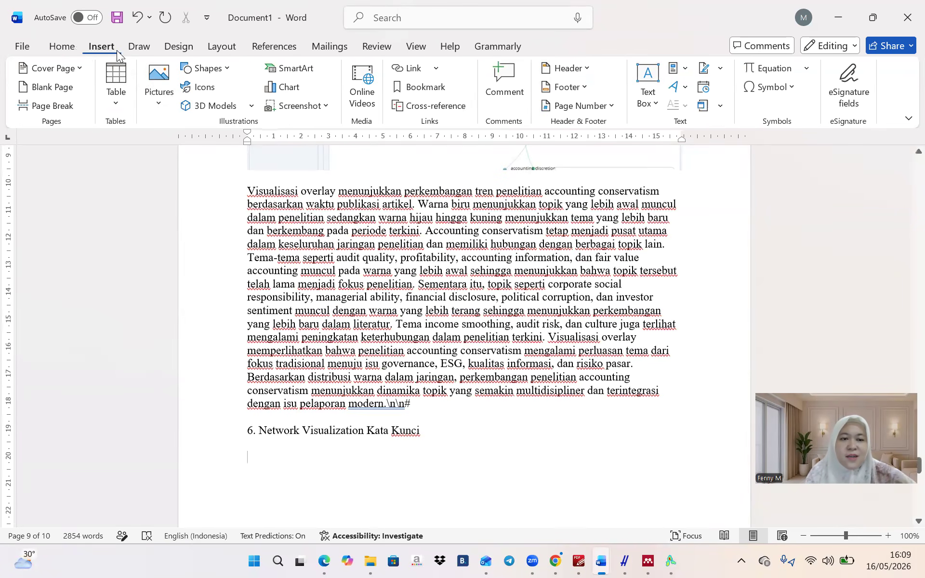
pyautogui.click(159, 81)
pyautogui.click(169, 146)
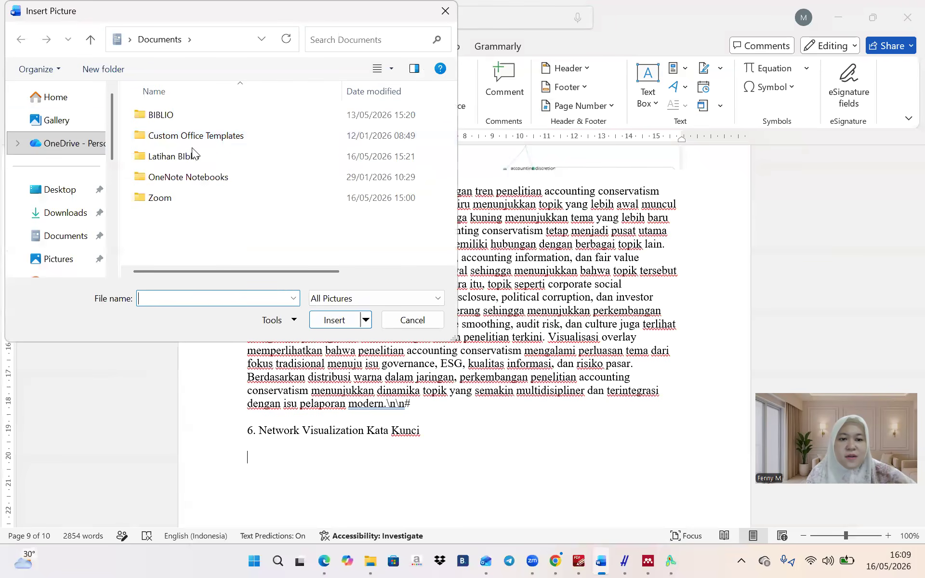
pyautogui.click(57, 119)
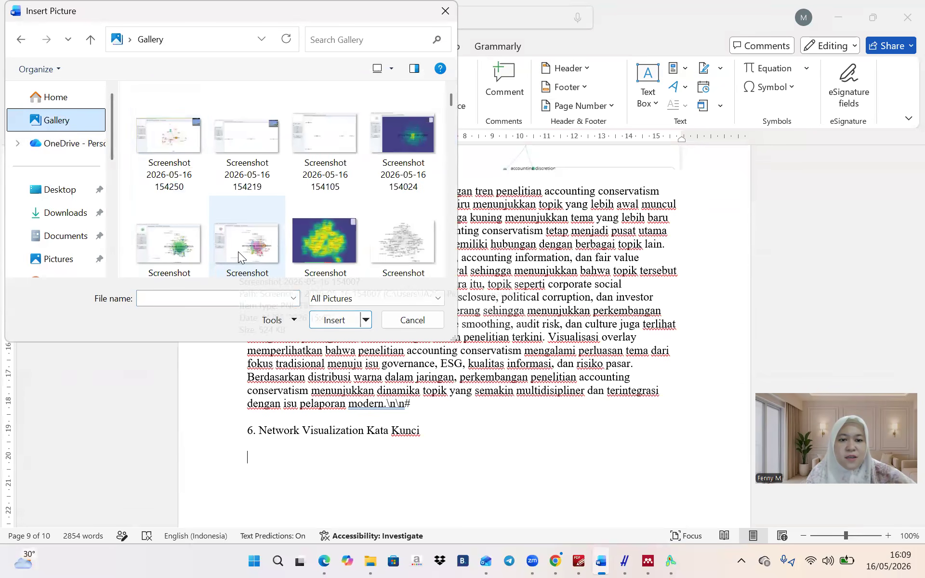
pyautogui.click(228, 238)
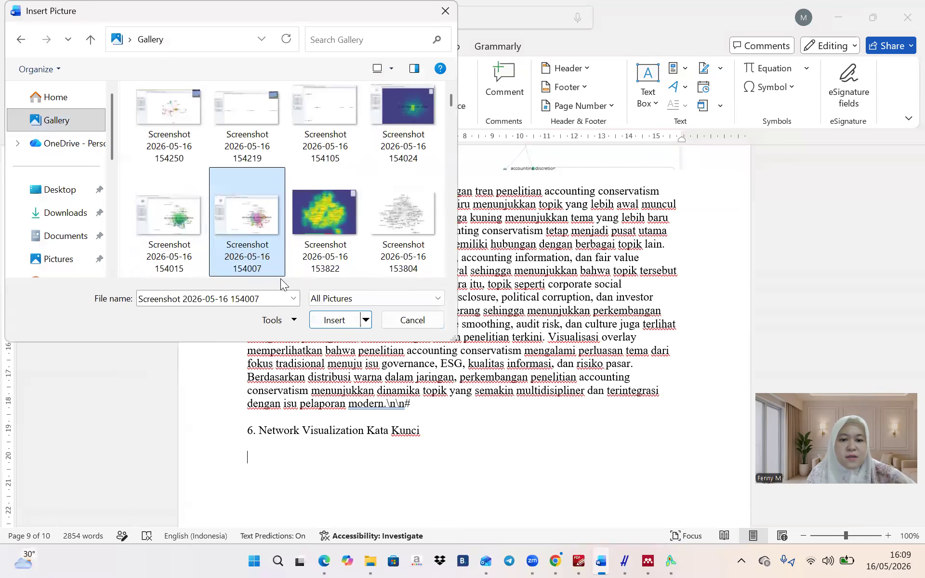
pyautogui.click(332, 320)
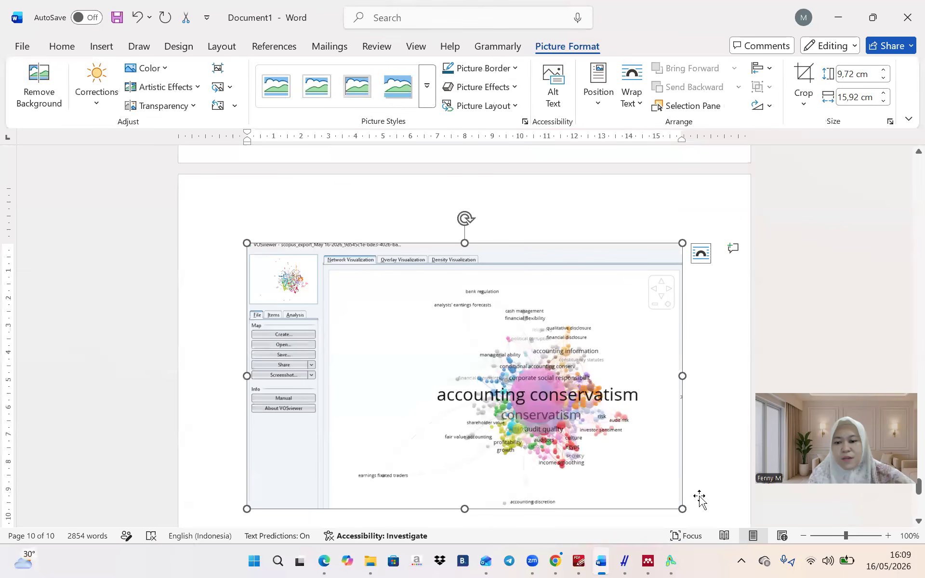
pyautogui.click(715, 492)
pyautogui.scroll(-8, 715, 492)
pyautogui.click(573, 358)
pyautogui.press('BackSpace')
pyautogui.press('BackSpace')
pyautogui.press('BackSpace')
pyautogui.press('BackSpace')
pyautogui.press('BackSpace')
pyautogui.press('BackSpace')
pyautogui.press('BackSpace')
pyautogui.press('BackSpace')
pyautogui.press('BackSpace')
pyautogui.press('BackSpace')
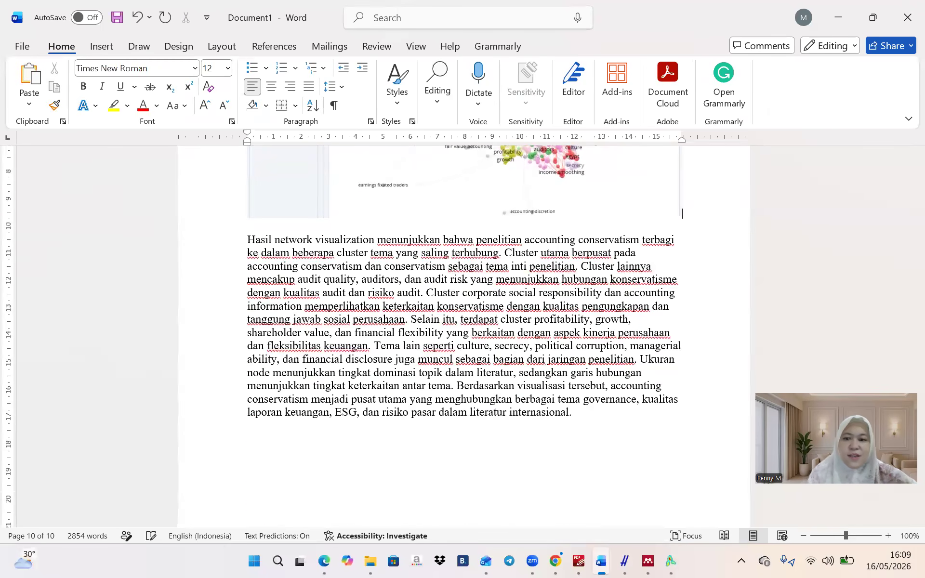
# Bring up the prompt document, select the discussion prompt paragraph, and go to the browser
pyautogui.scroll(-5, 528, 417)
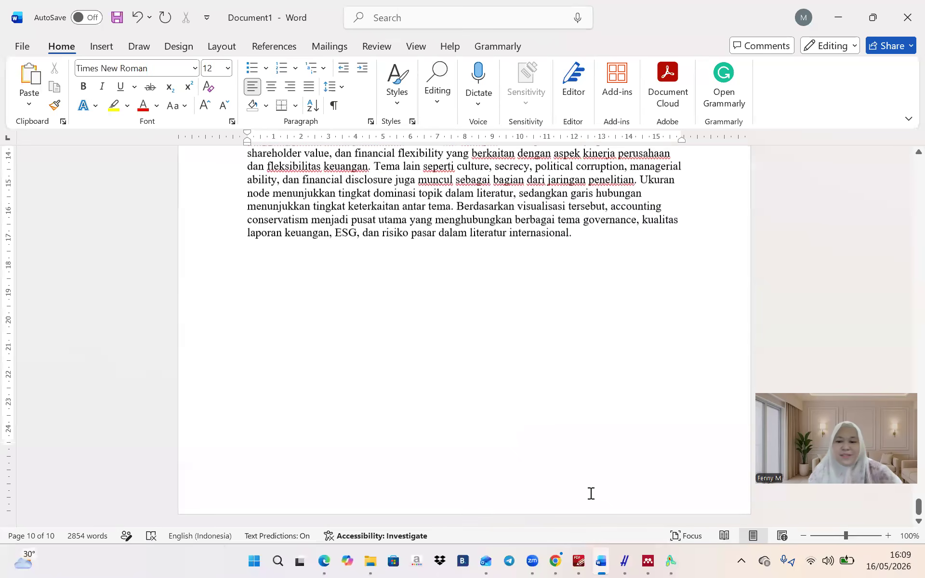
pyautogui.click(601, 562)
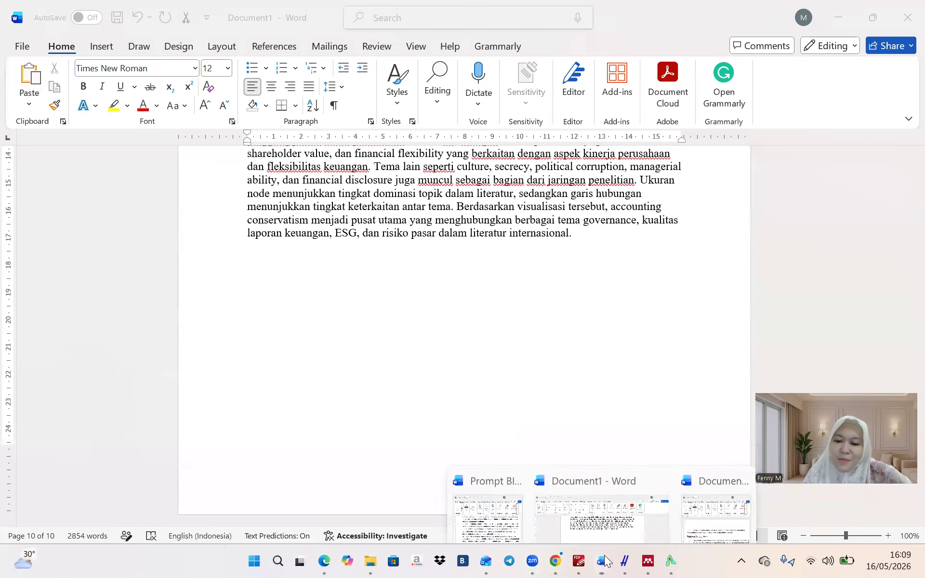
pyautogui.click(497, 500)
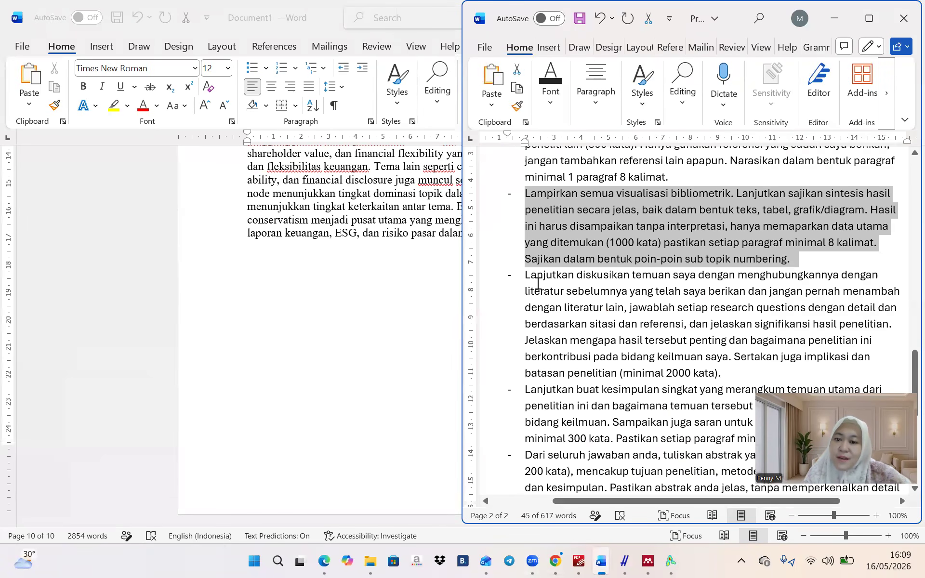
pyautogui.moveTo(526, 276); pyautogui.dragTo(720, 371)
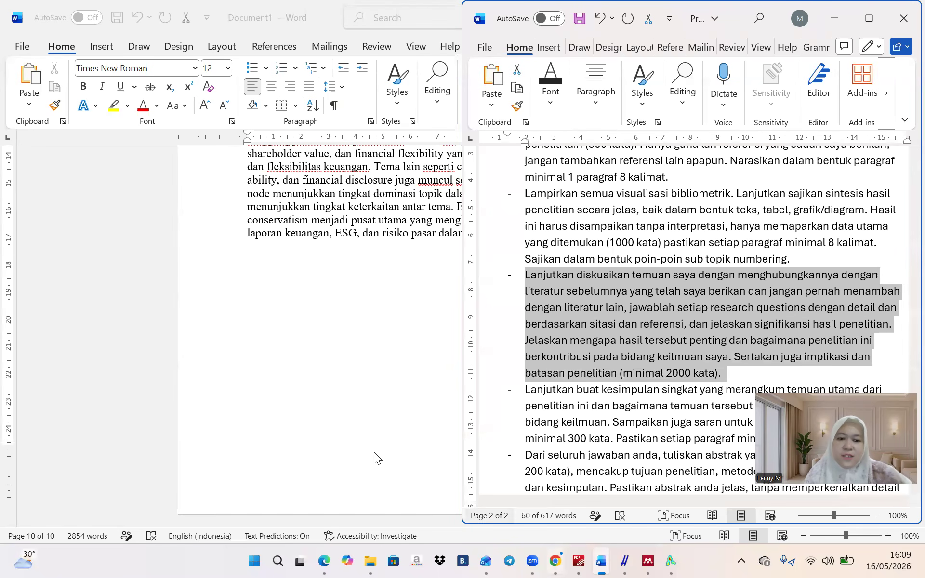
pyautogui.click(330, 560)
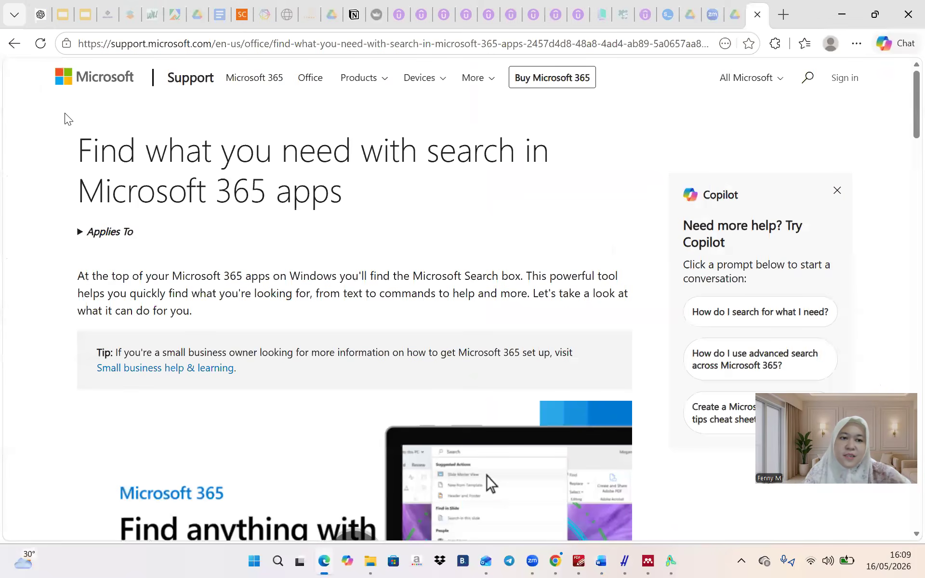
# Paste the discussion prompt into ChatGPT, delete its leading dash, and send it
pyautogui.click(41, 16)
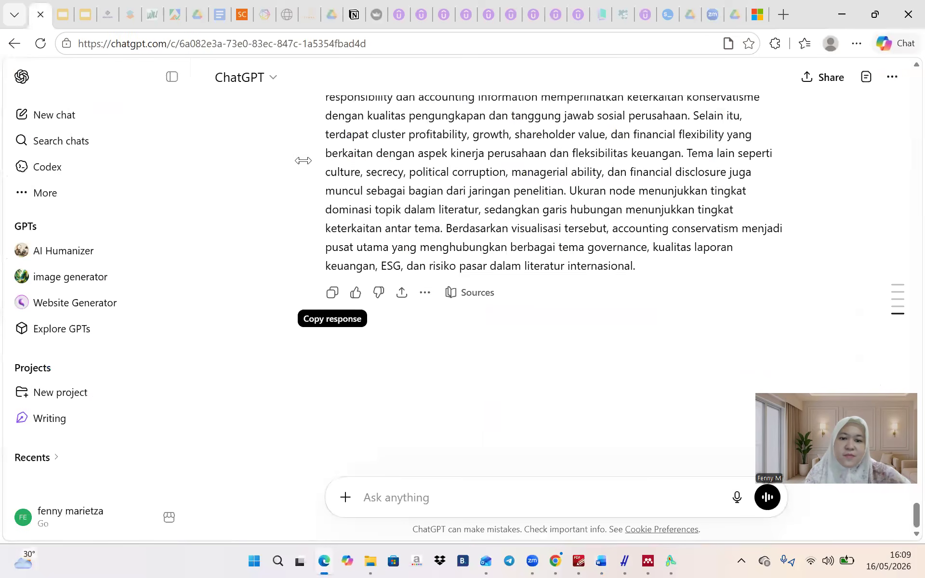
pyautogui.click(404, 488)
pyautogui.write('-  Lanjutkan diskusikan temuan saya dengan menghubungkannya dengan literatur sebelumnya yang telah saya berikan dan jangan pernah menambah dengan literatur lain, jawablah setiap research questions dengan detail dan berdasarkan sitasi dan referensi, dan jelaskan signifikansi hasil penelitian. Jelaskan mengapa hasil tersebut penting dan bagaimana penelitian ini berkontribusi pada bidang keilmuan saya. Sertakan juga implikasi dan batasan penelitian (minimal 2000 kata).')
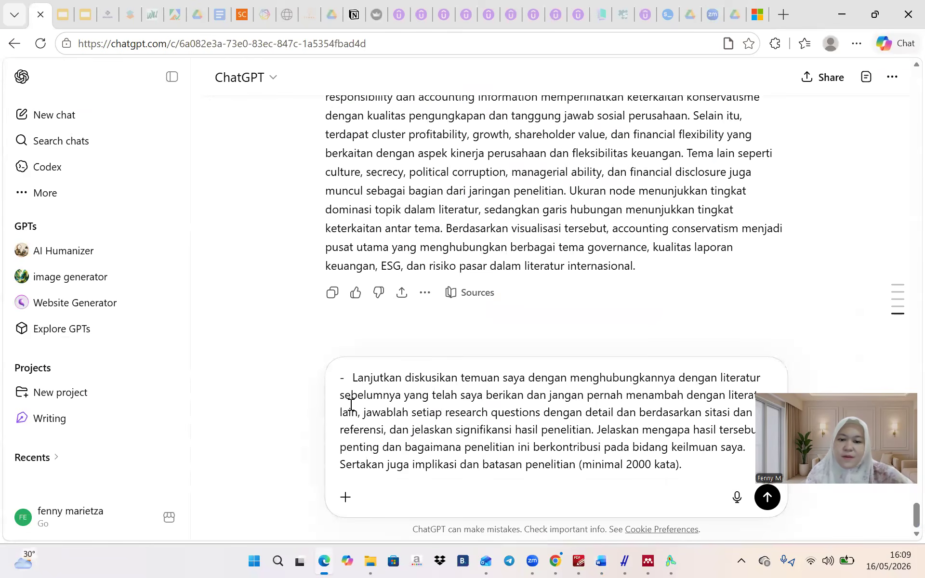
pyautogui.press('BackSpace')
pyautogui.press('BackSpace')
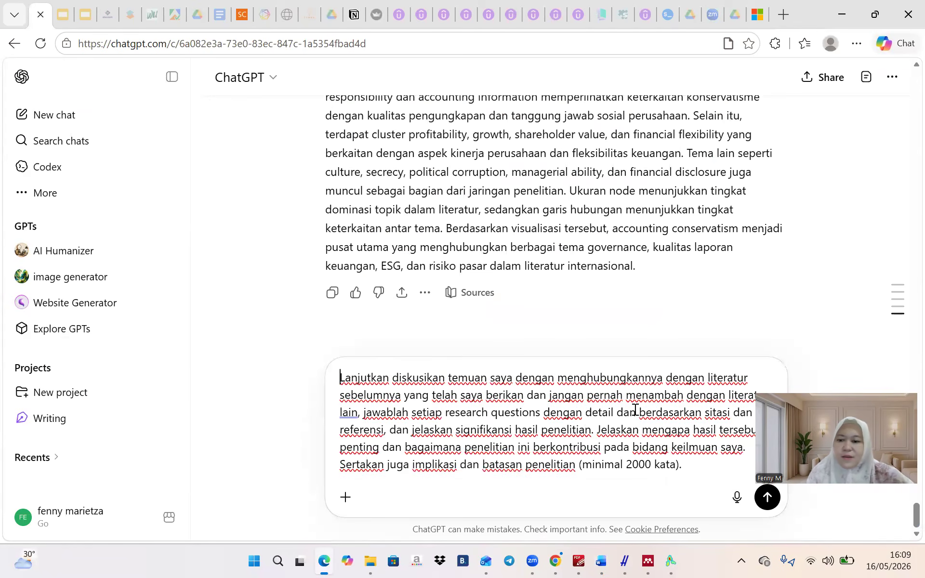
pyautogui.click(767, 498)
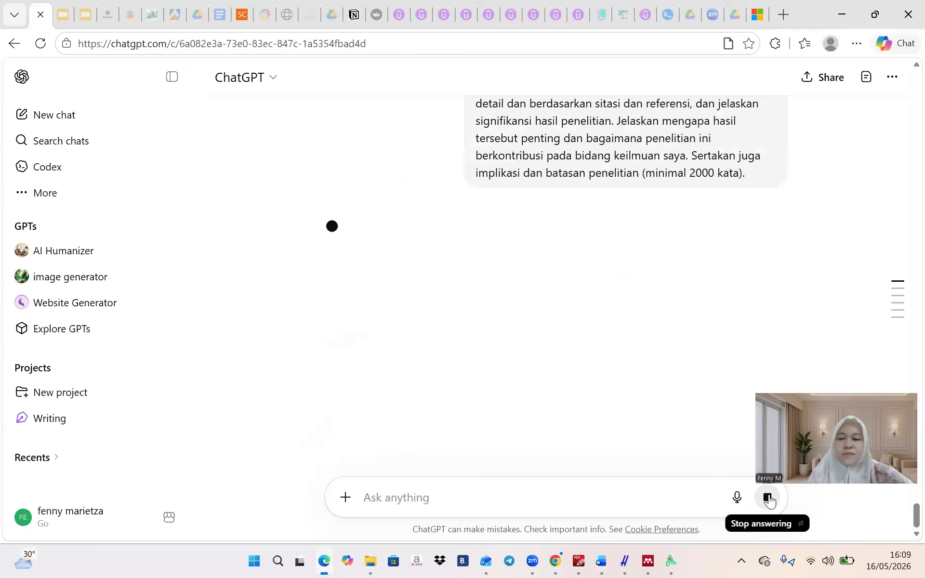
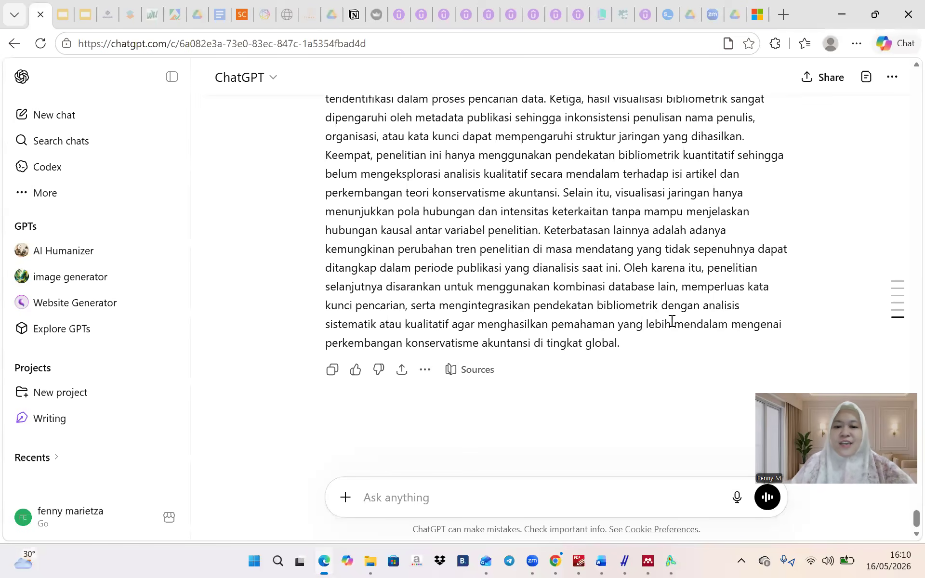
# Copy ChatGPT's answer on the study's limitations and switch back to the Document1 article
pyautogui.click(333, 370)
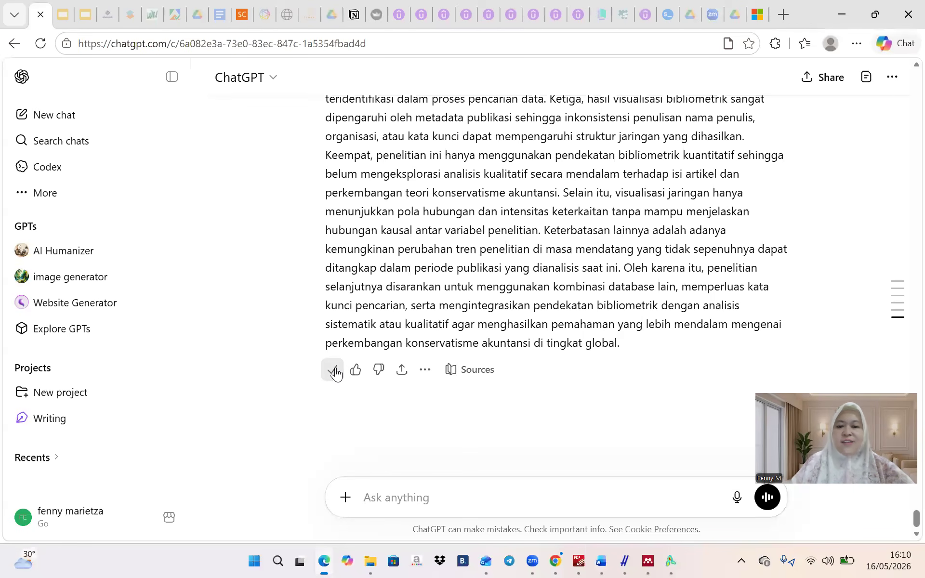
pyautogui.moveTo(601, 560)
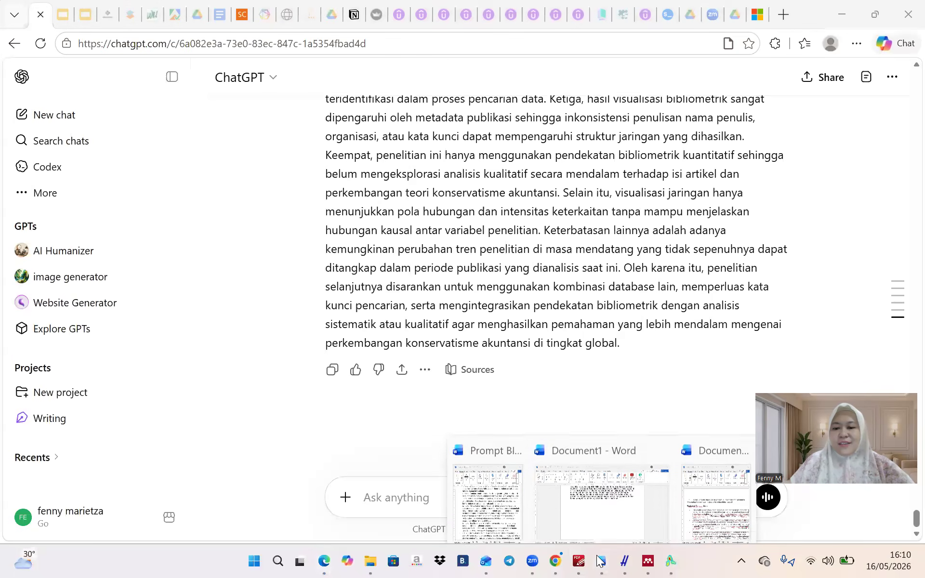
pyautogui.click(583, 489)
pyautogui.press('Return')
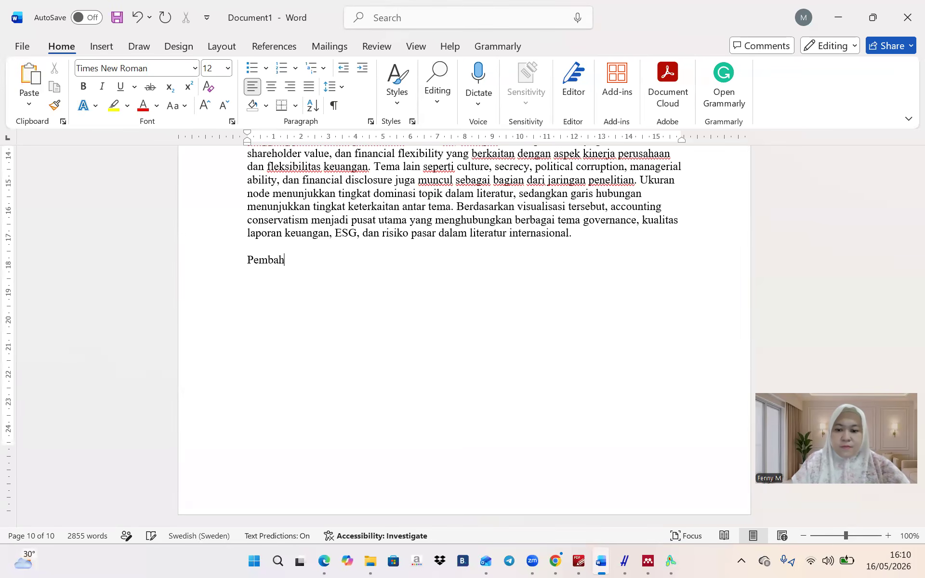
# Paste ChatGPT's limitations text on a new line under the Pembahasan heading
pyautogui.click(532, 561)
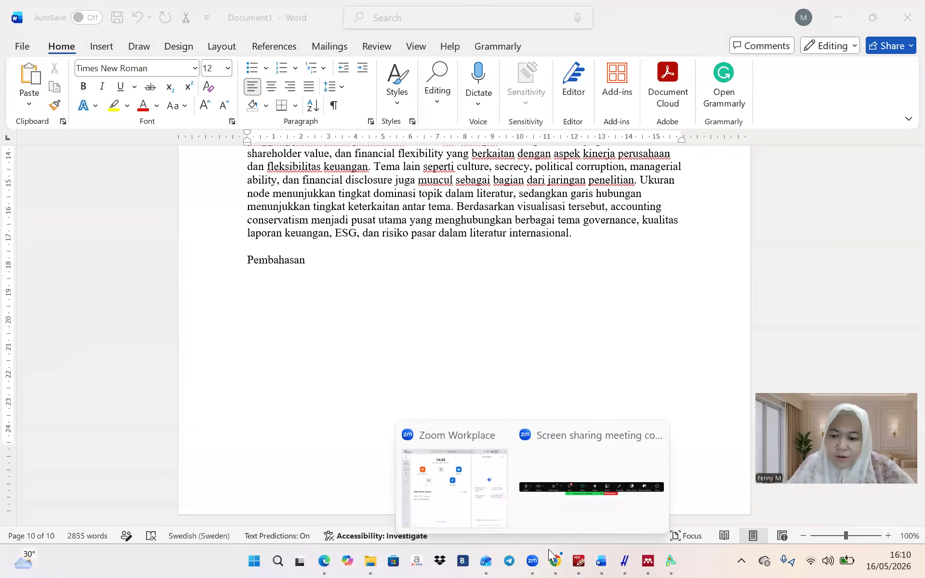
pyautogui.click(562, 506)
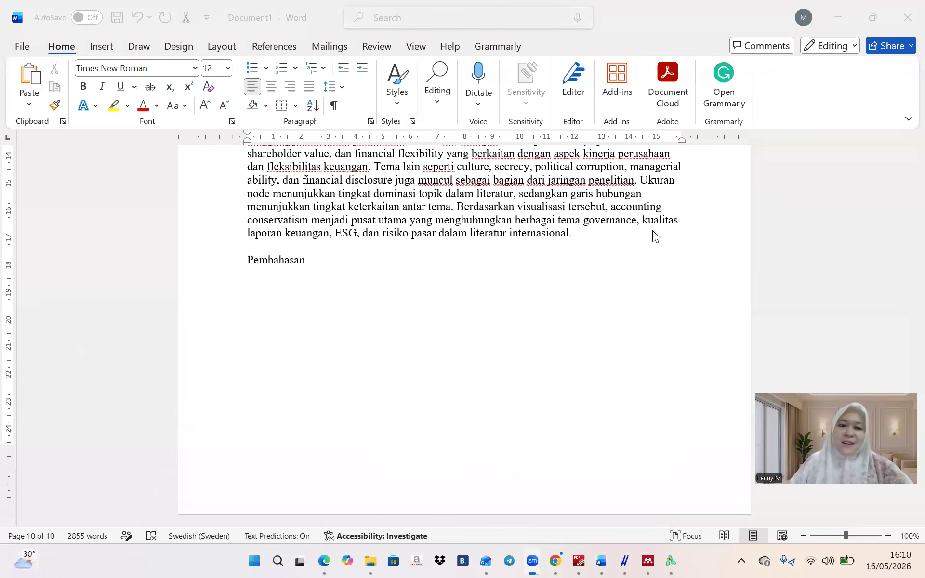
pyautogui.click(261, 277)
pyautogui.doubleClick(261, 275)
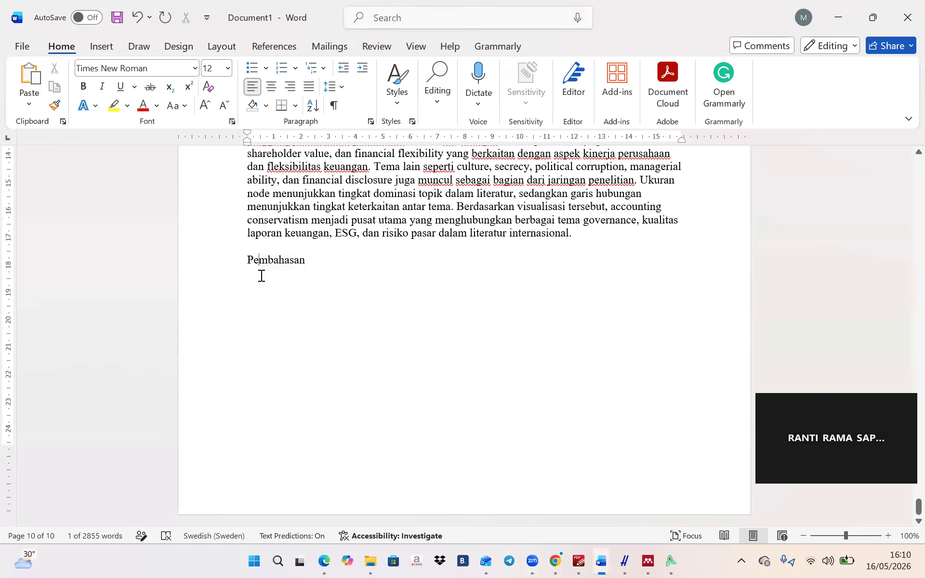
pyautogui.click(261, 276)
pyautogui.press('Return')
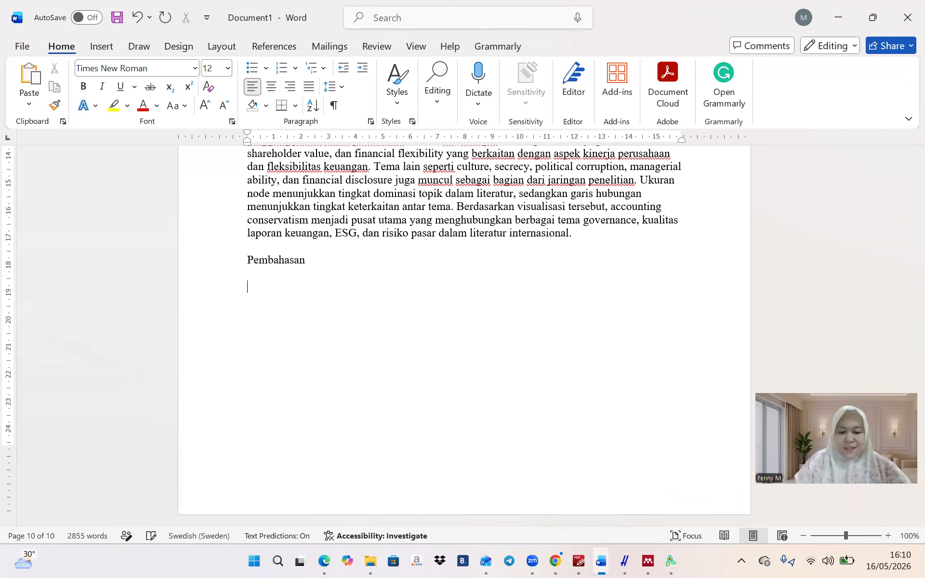
pyautogui.hotkey('ctrl', 'v')
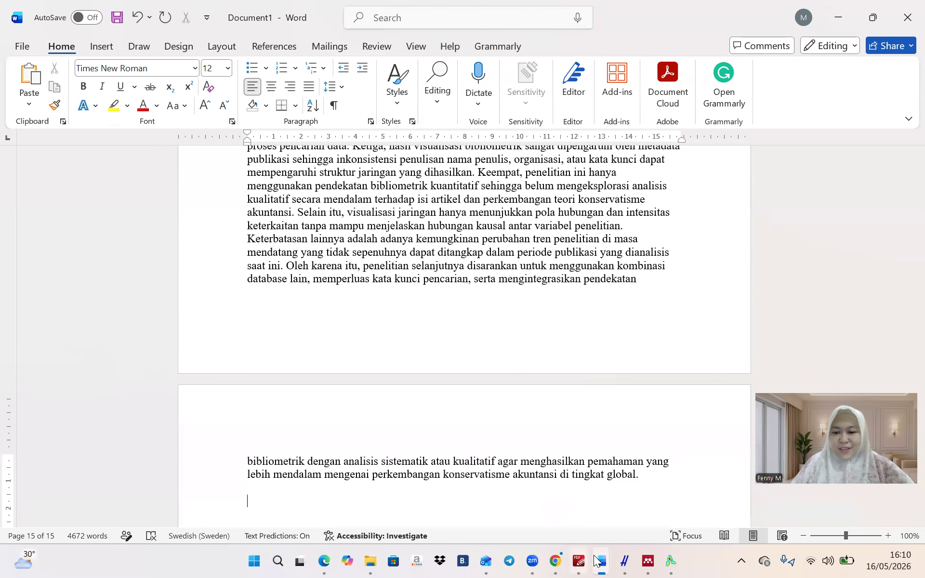
# Copy the 'Lanjutkan buat kesimpulan' conclusion prompt from the prompt document for ChatGPT
pyautogui.moveTo(596, 561)
pyautogui.click(508, 509)
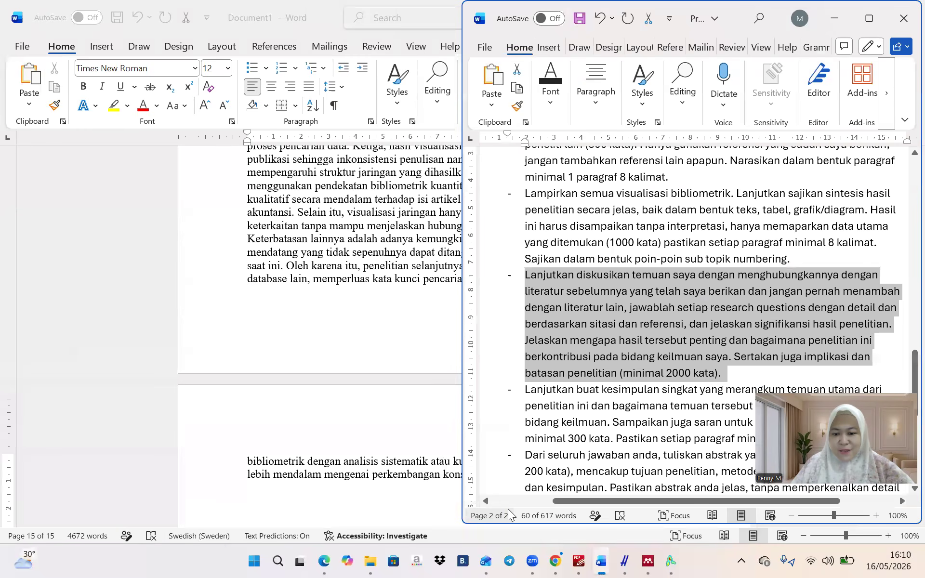
pyautogui.scroll(-6, 613, 395)
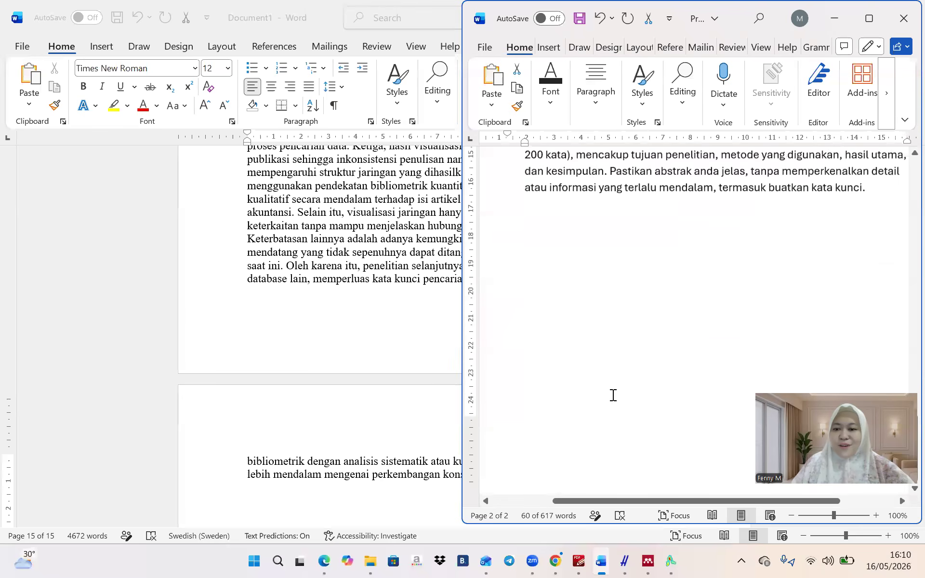
pyautogui.scroll(2, 613, 395)
pyautogui.click(527, 178)
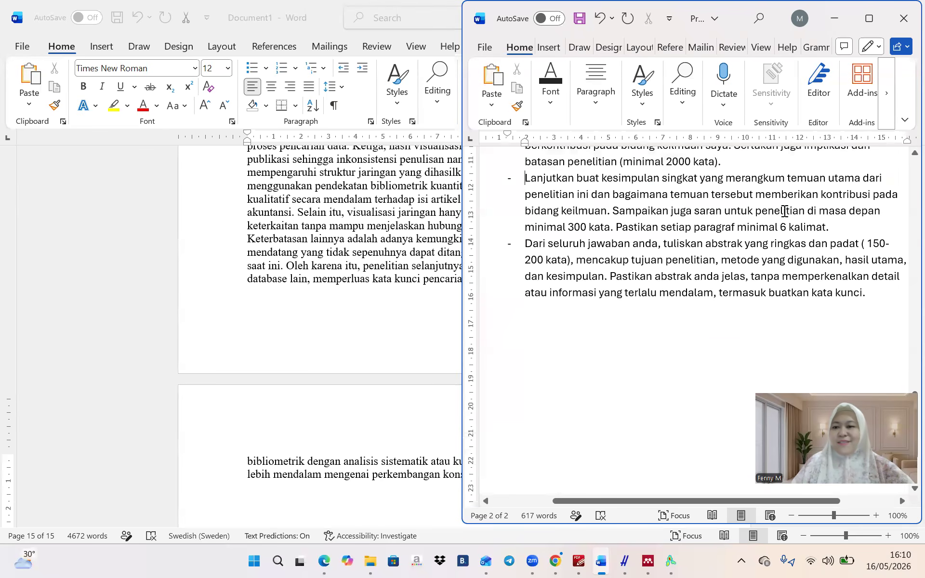
pyautogui.keyDown('shift'); pyautogui.click(841, 230); pyautogui.keyUp('shift')
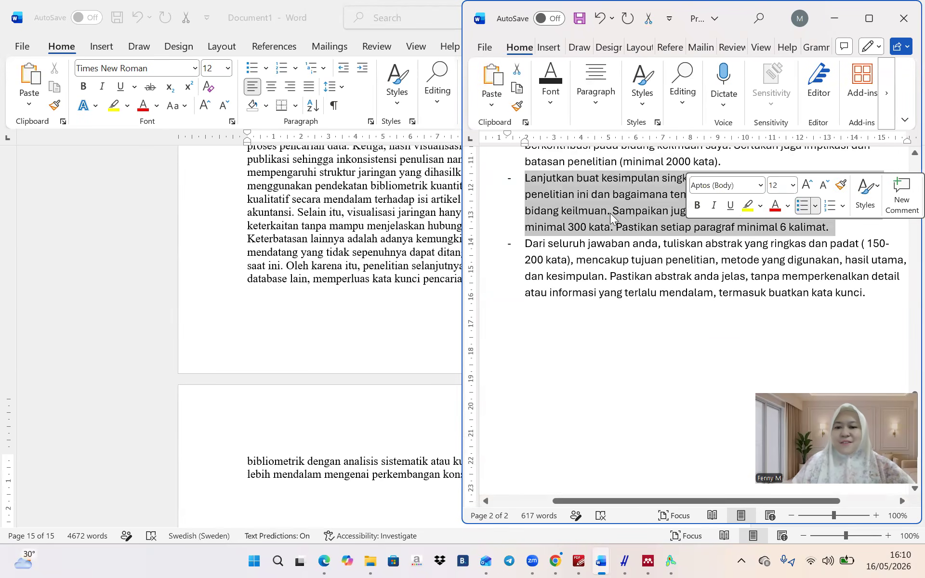
pyautogui.click(324, 562)
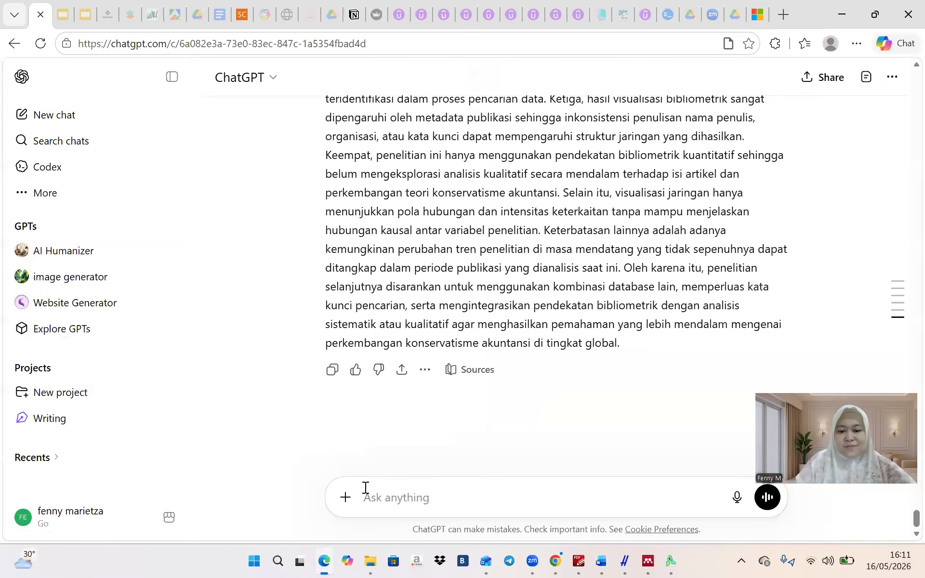
# Ask ChatGPT for a short conclusion with future research suggestions and copy its reply
pyautogui.hotkey('ctrl', 'v')
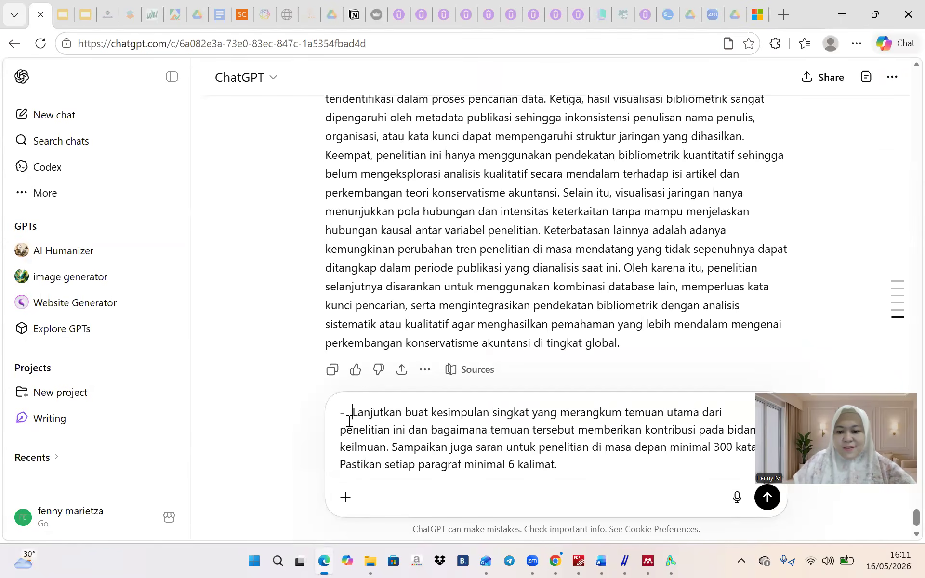
pyautogui.press('BackSpace')
pyautogui.press('BackSpace')
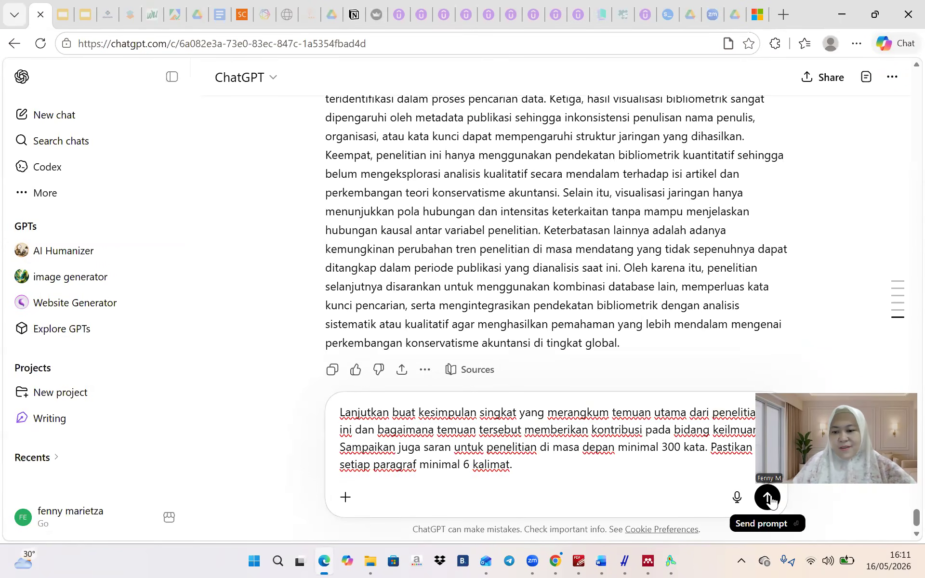
pyautogui.click(767, 498)
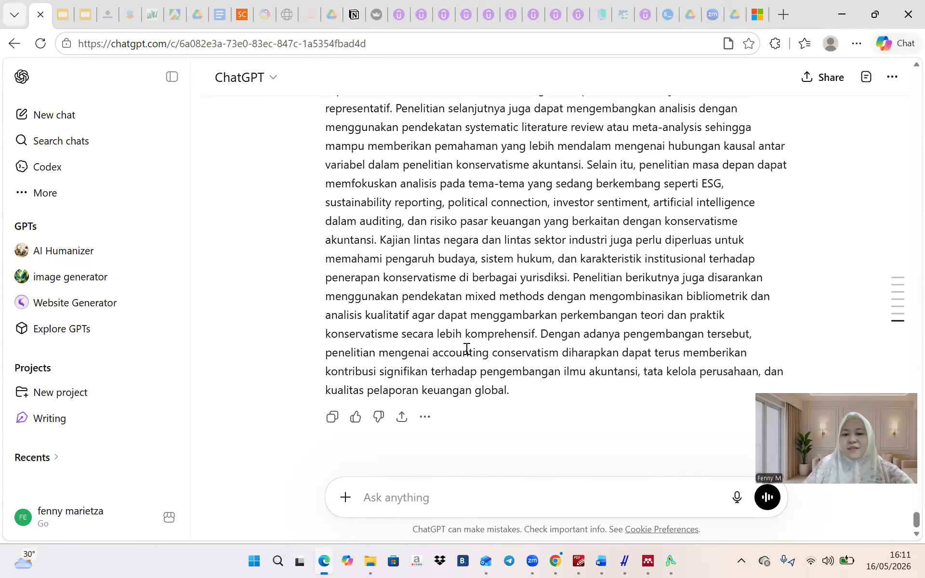
pyautogui.click(332, 418)
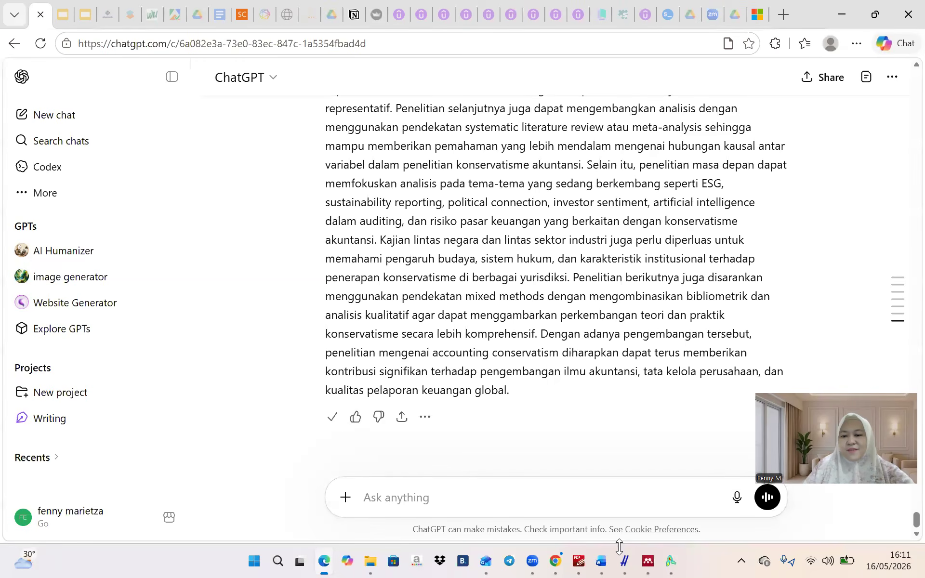
pyautogui.click(622, 560)
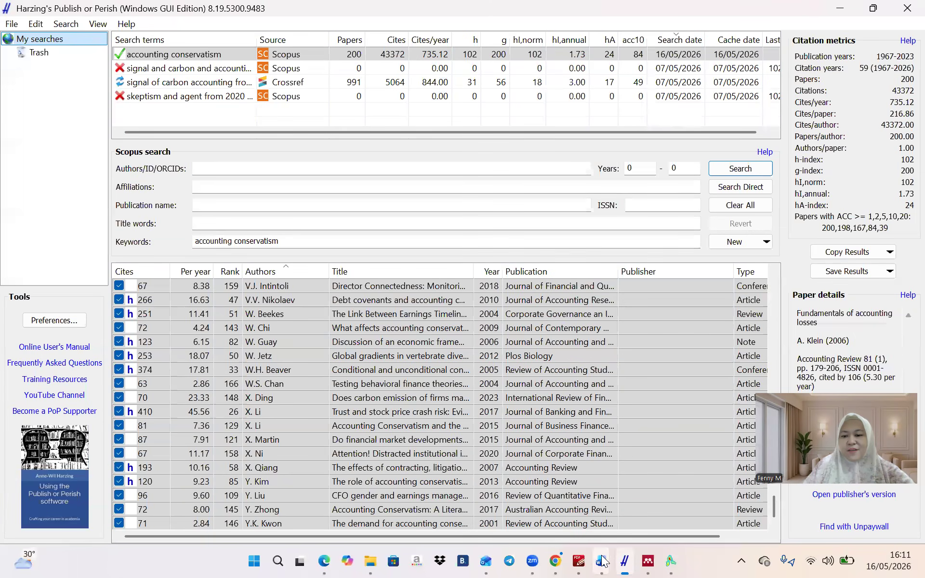
# Add a 'Kesimpulan' heading in Document1 with the conclusion text pasted beneath it
pyautogui.click(602, 561)
pyautogui.click(562, 492)
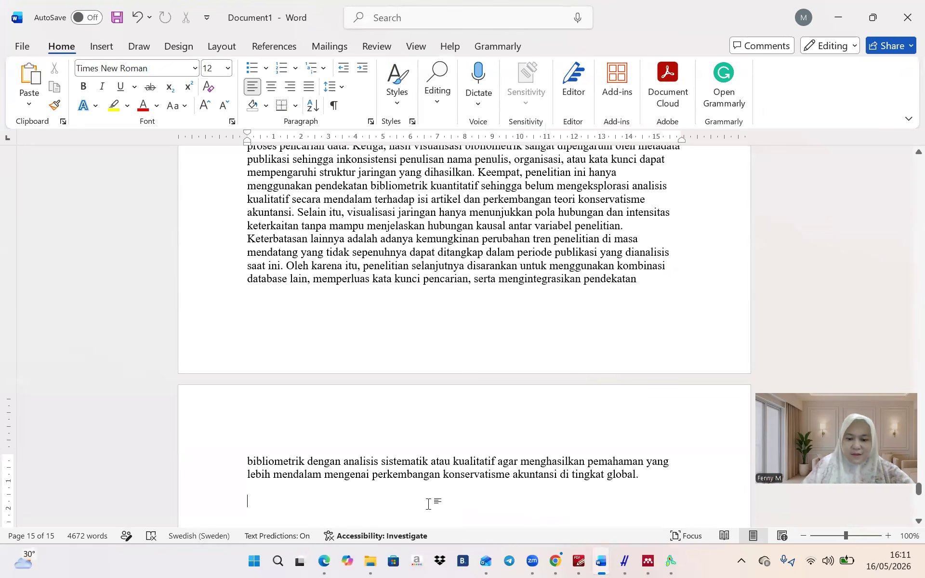
pyautogui.write('Kesimpulan')
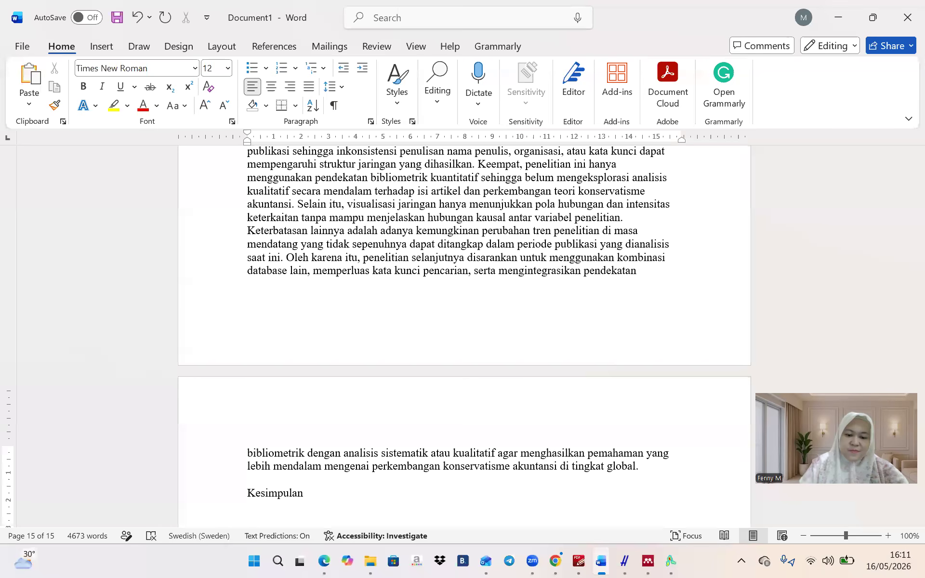
pyautogui.hotkey('ctrl', 'v')
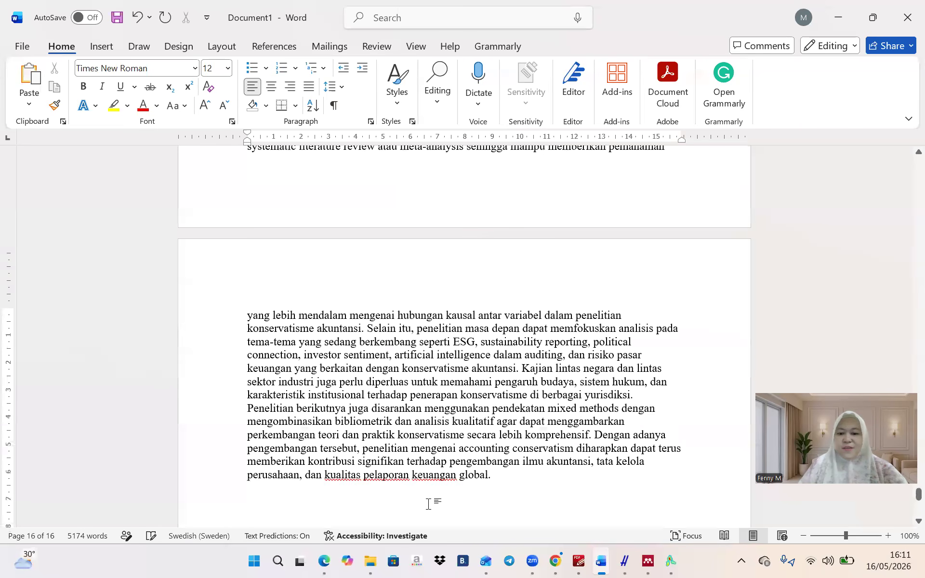
# Copy the 'Dari seluruh jawaban' abstract prompt from the prompt document for ChatGPT
pyautogui.click(599, 561)
pyautogui.click(493, 494)
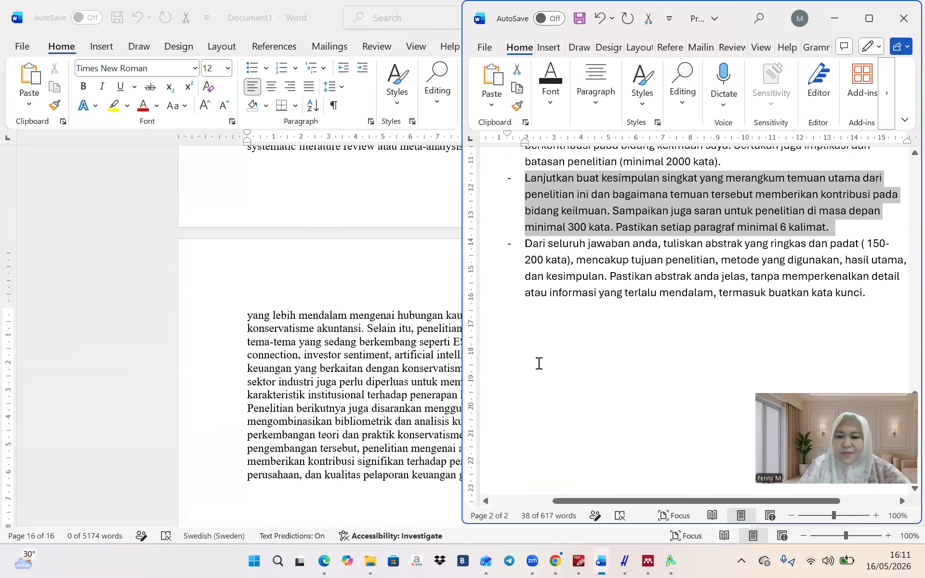
pyautogui.click(524, 249)
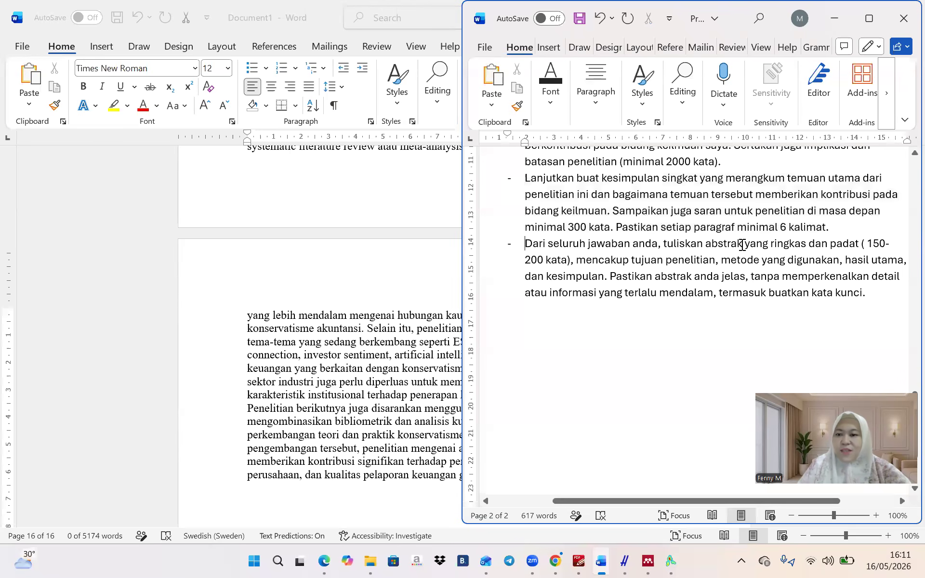
pyautogui.keyDown('shift'); pyautogui.click(865, 280); pyautogui.keyUp('shift')
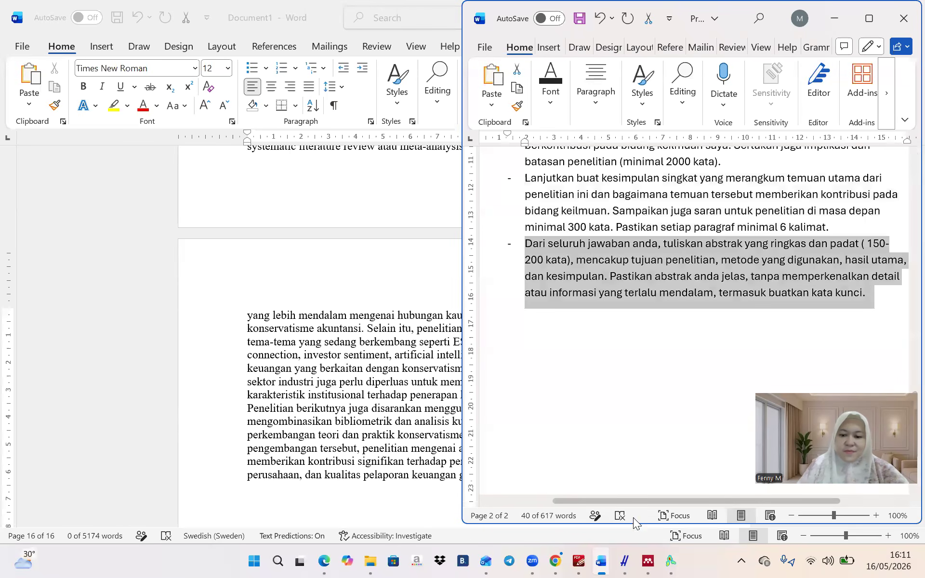
pyautogui.click(326, 560)
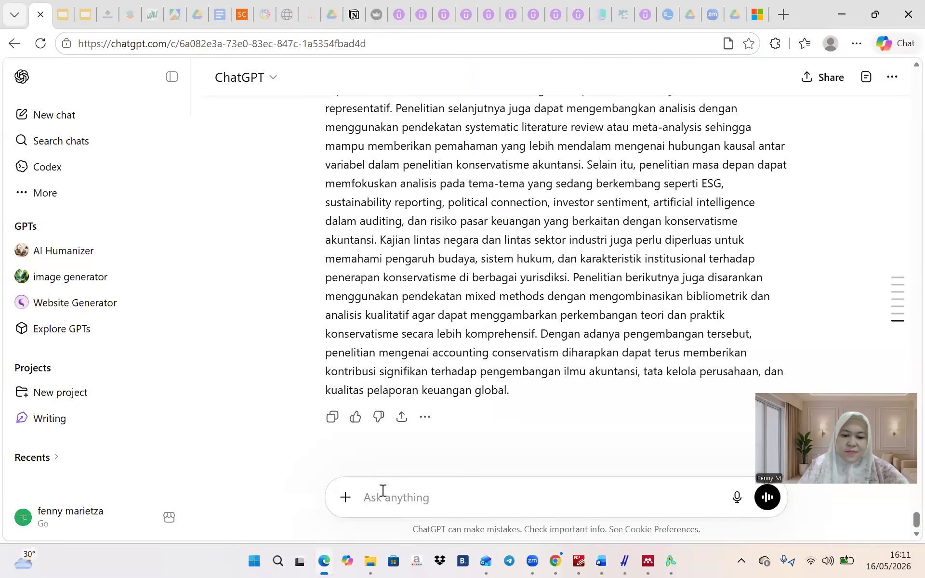
# Send the abstract prompt to ChatGPT without its leading dash and copy the Abstrak reply
pyautogui.hotkey('ctrl', 'v')
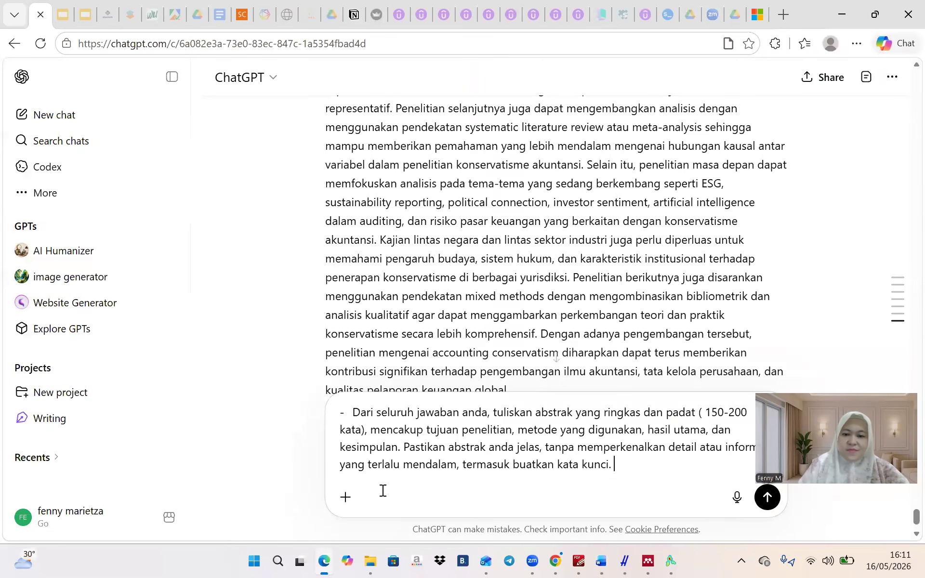
pyautogui.click(356, 408)
pyautogui.press('BackSpace')
pyautogui.press('BackSpace')
pyautogui.press('BackSpace')
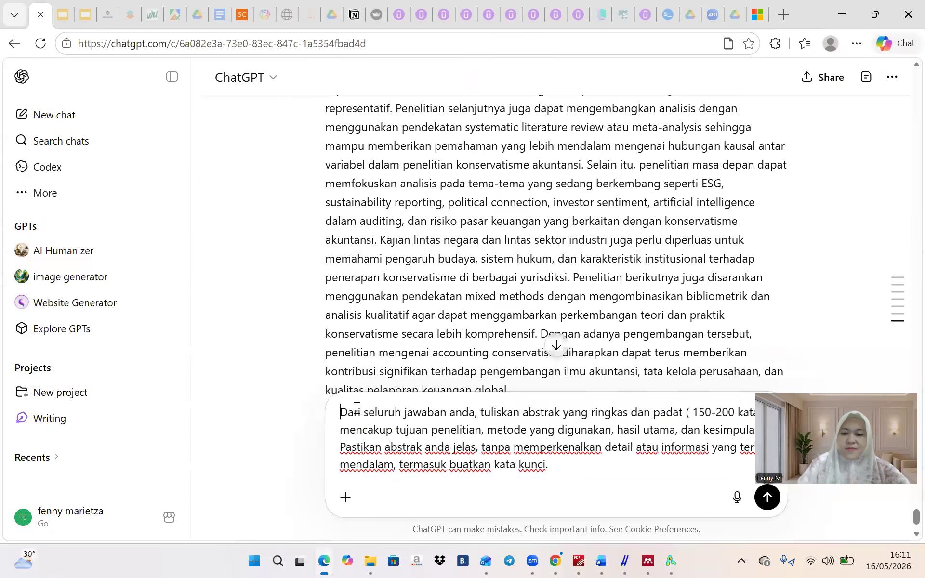
pyautogui.click(765, 506)
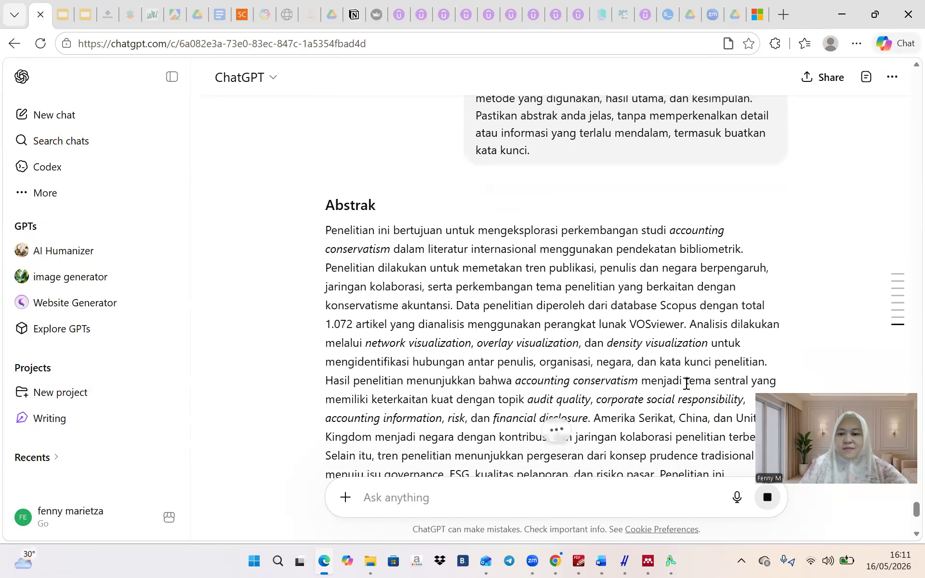
pyautogui.click(331, 421)
pyautogui.moveTo(603, 562)
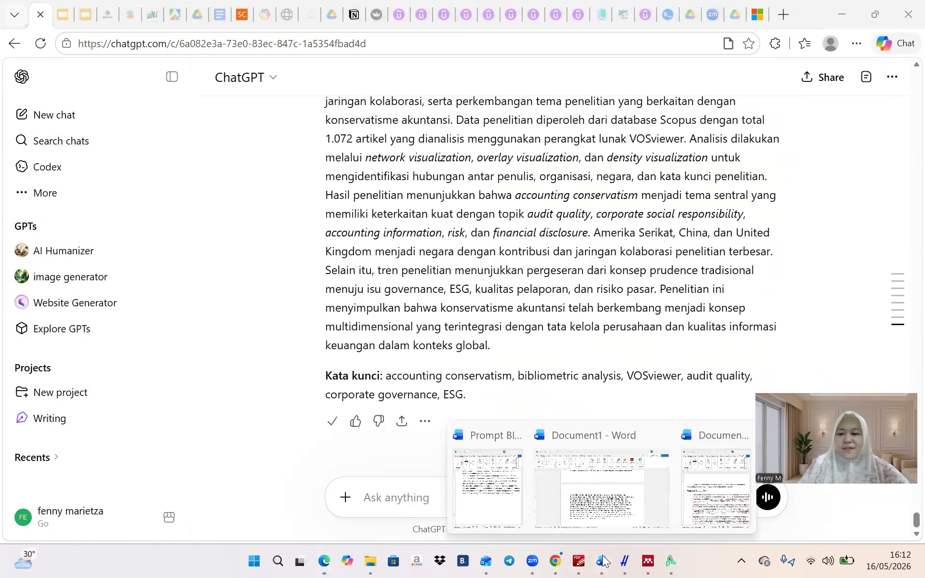
pyautogui.click(558, 478)
# Add a centred 'Abstract' heading below the title and paste the abstract and keywords as plain text
pyautogui.scroll(10, 417, 374)
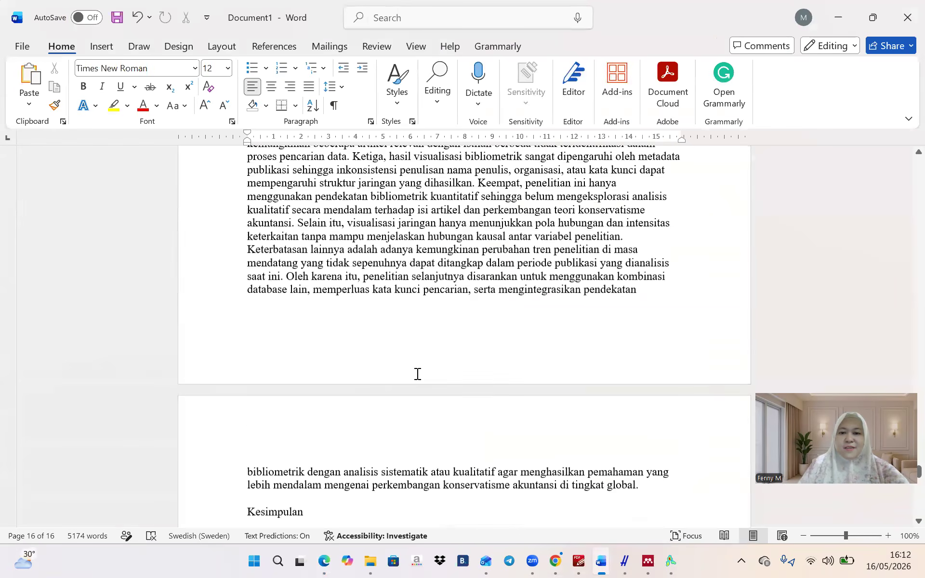
pyautogui.scroll(20, 417, 374)
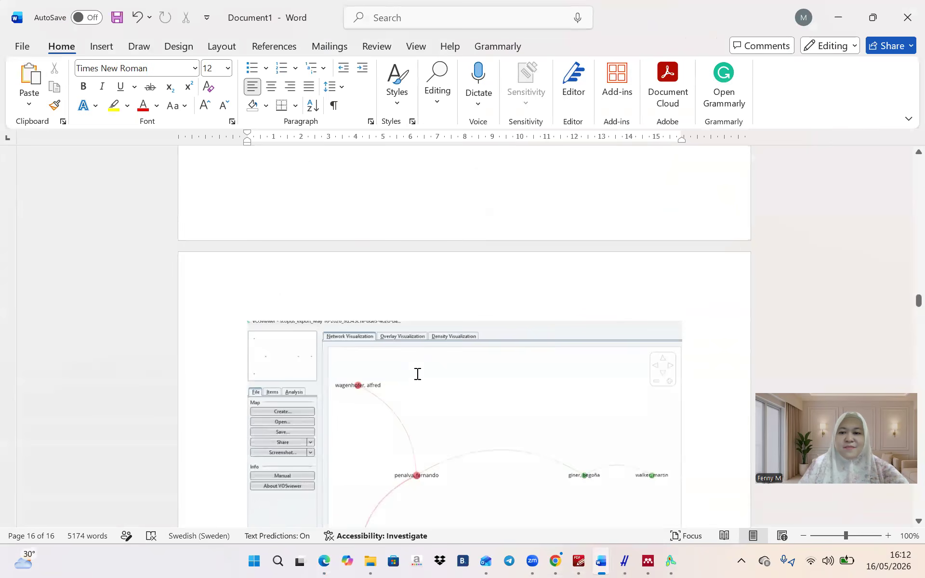
pyautogui.scroll(15, 418, 374)
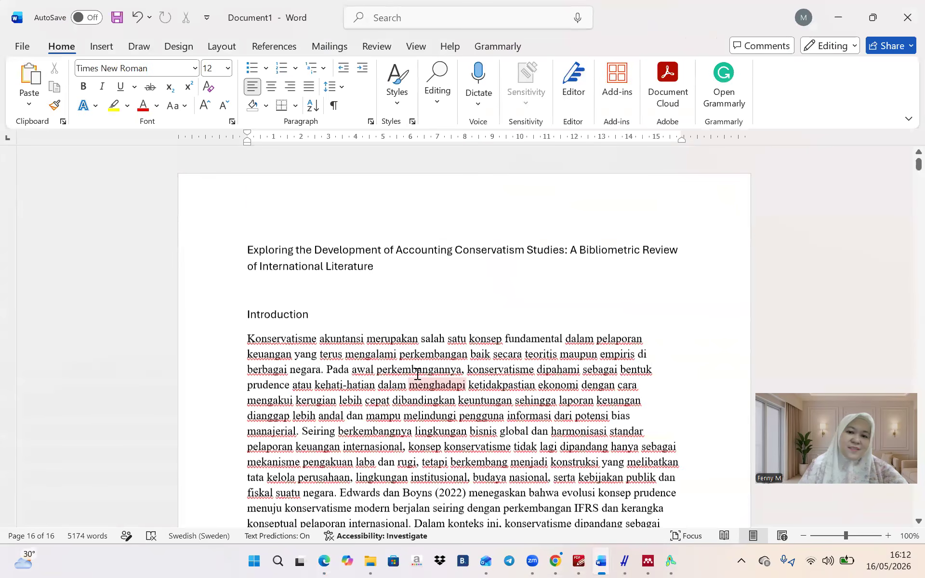
pyautogui.click(331, 271)
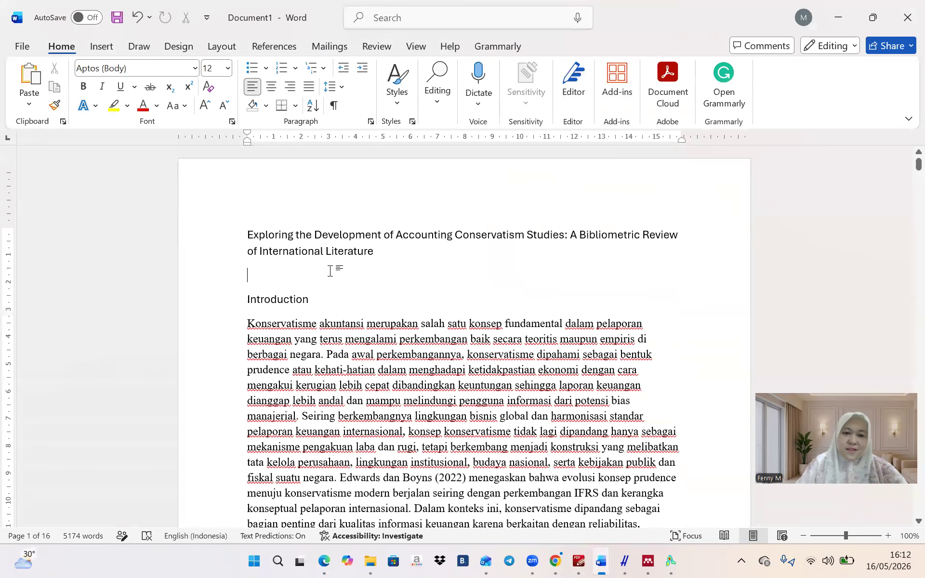
pyautogui.click(271, 90)
pyautogui.write('Abstract')
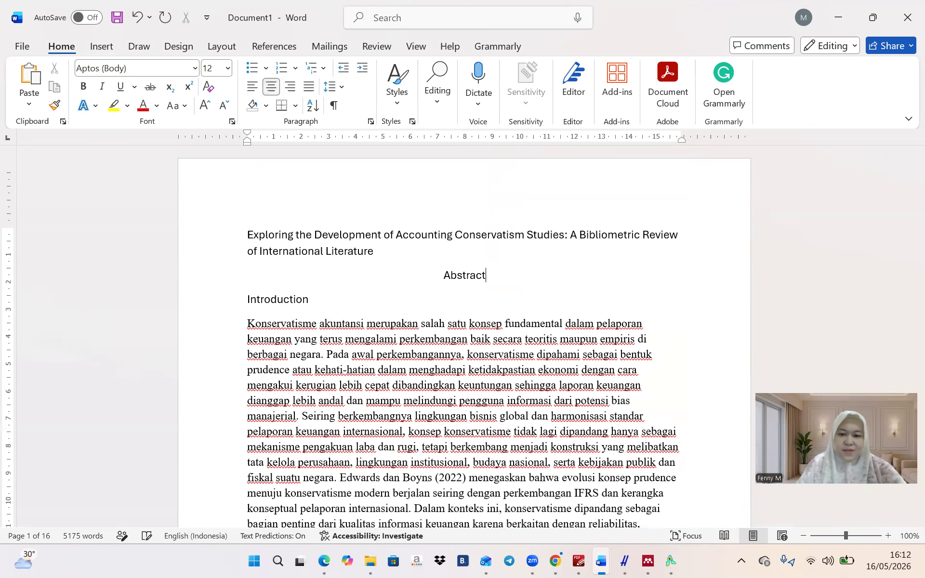
pyautogui.press('Return')
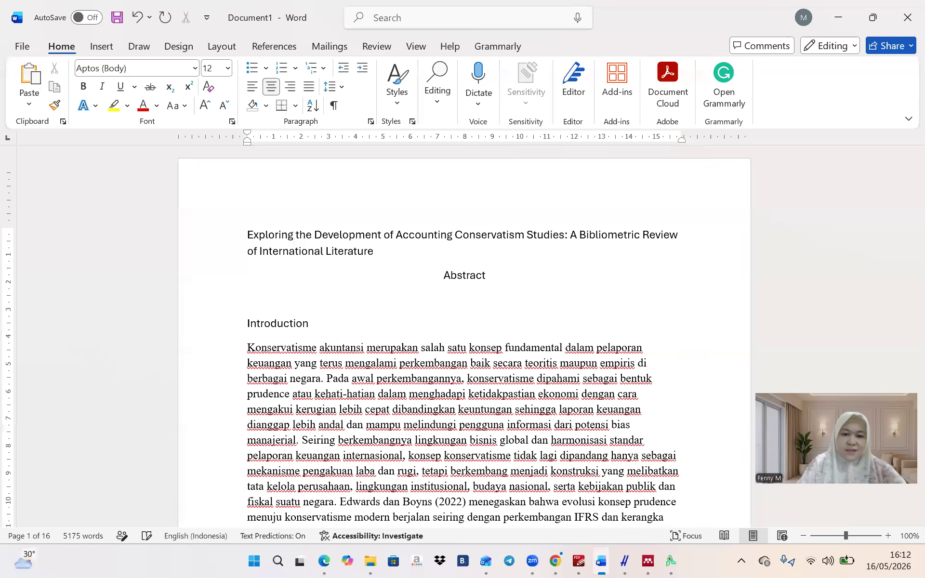
pyautogui.hotkey('ctrl', 'l')
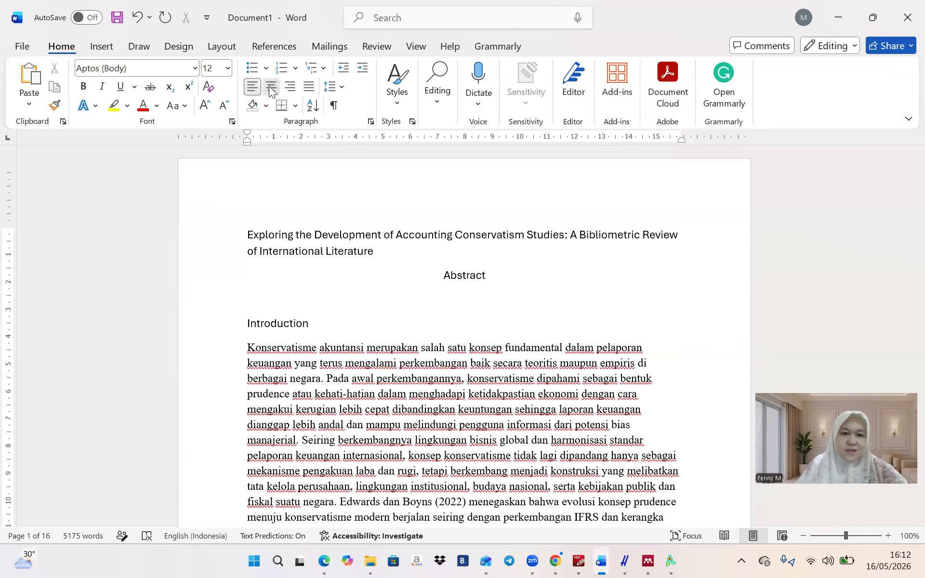
pyautogui.click(30, 102)
pyautogui.click(69, 140)
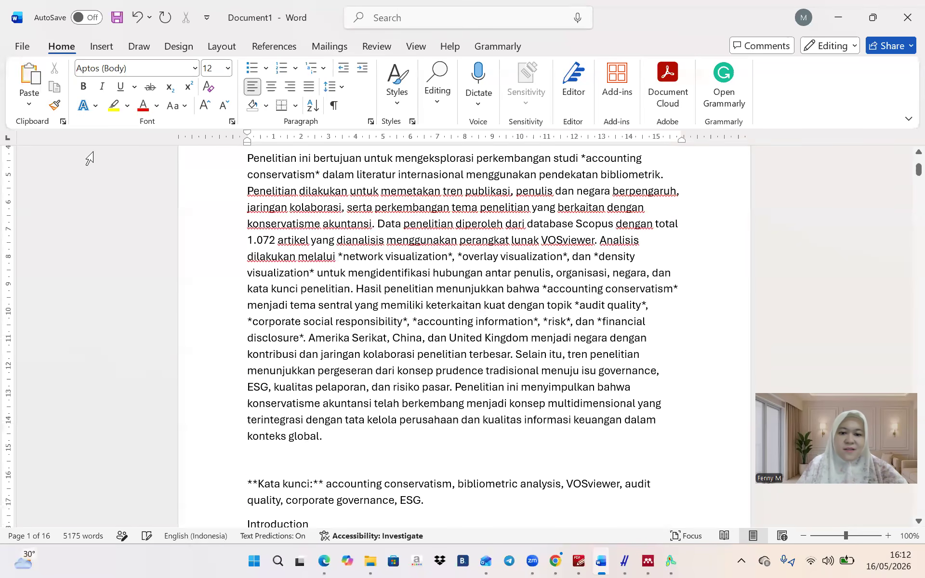
# Remove the ** marks around Kata kunci and make the abstract paragraph 10 pt, justified
pyautogui.click(323, 485)
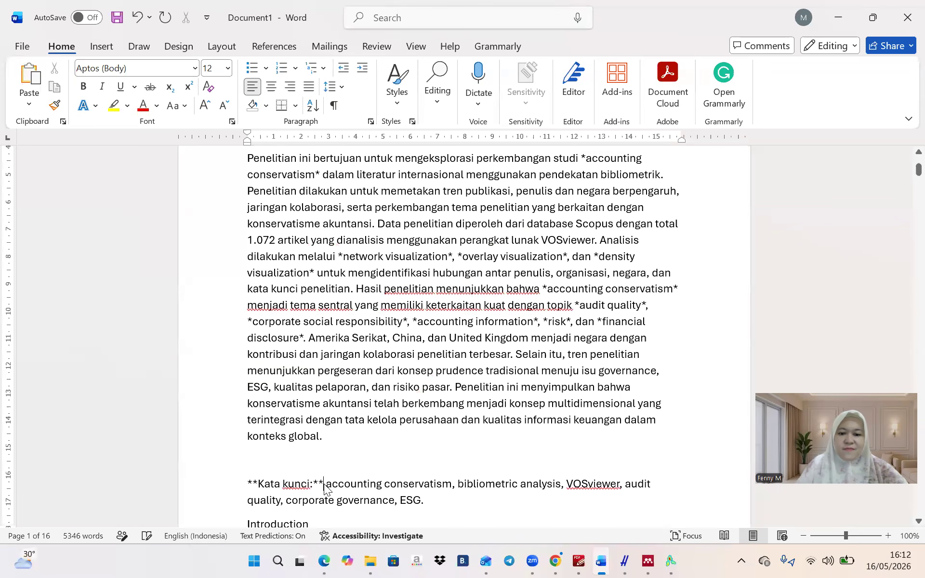
pyautogui.press('BackSpace')
pyautogui.press('BackSpace')
pyautogui.click(258, 485)
pyautogui.press('BackSpace')
pyautogui.press('BackSpace')
pyautogui.press('BackSpace')
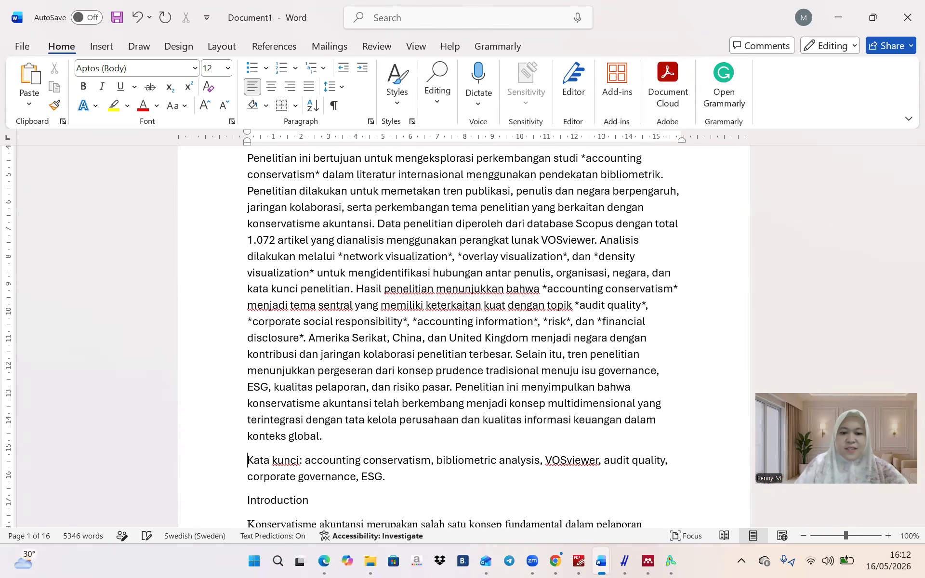
pyautogui.scroll(3, 400, 478)
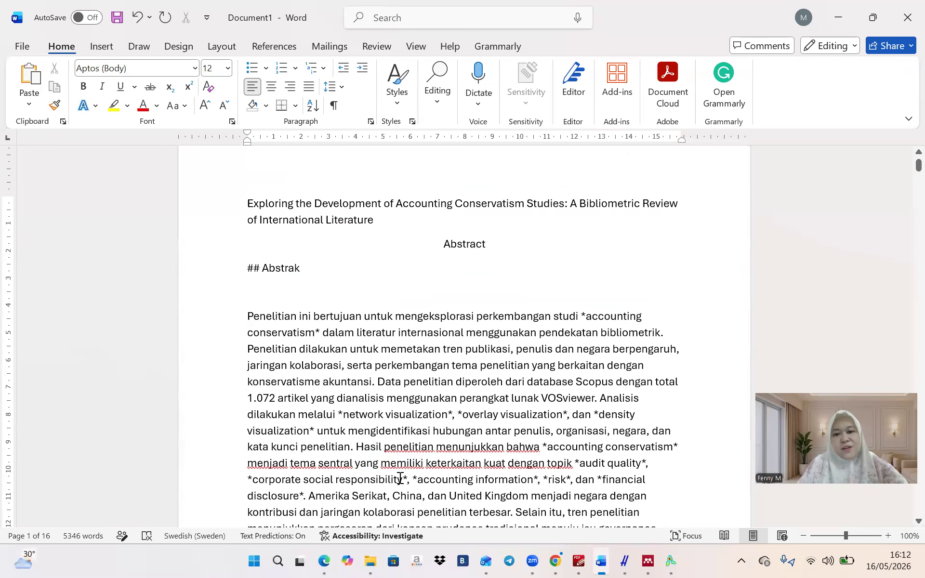
pyautogui.tripleClick(242, 316)
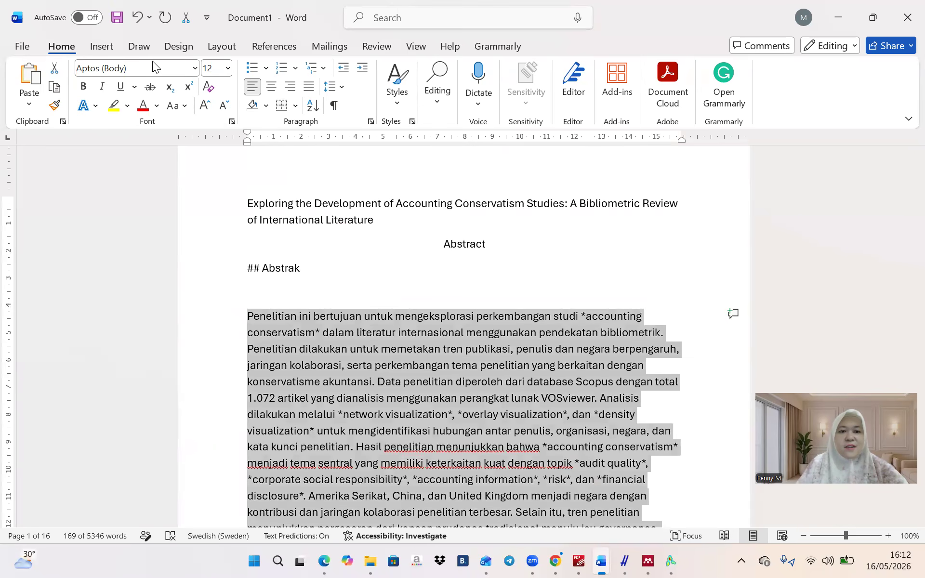
pyautogui.click(228, 68)
pyautogui.click(215, 124)
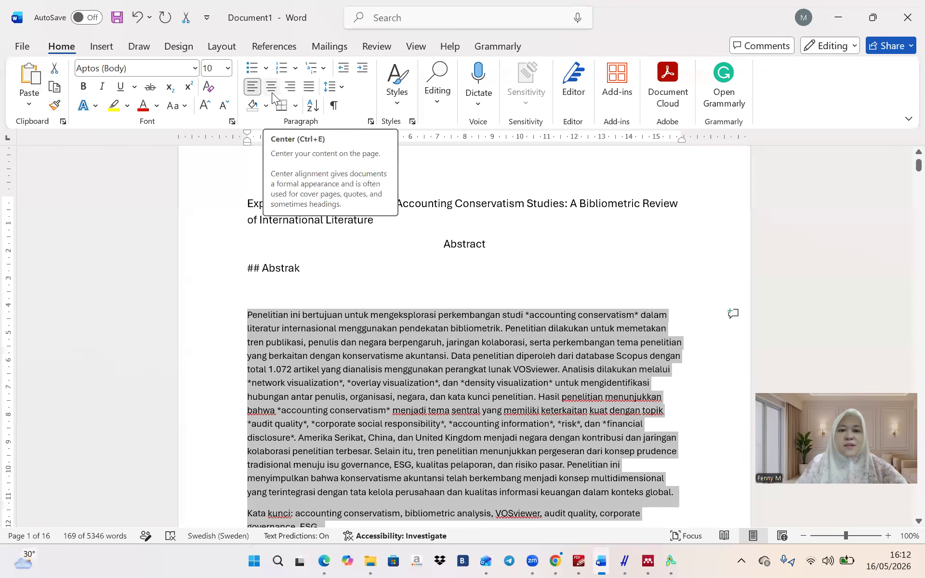
pyautogui.click(308, 89)
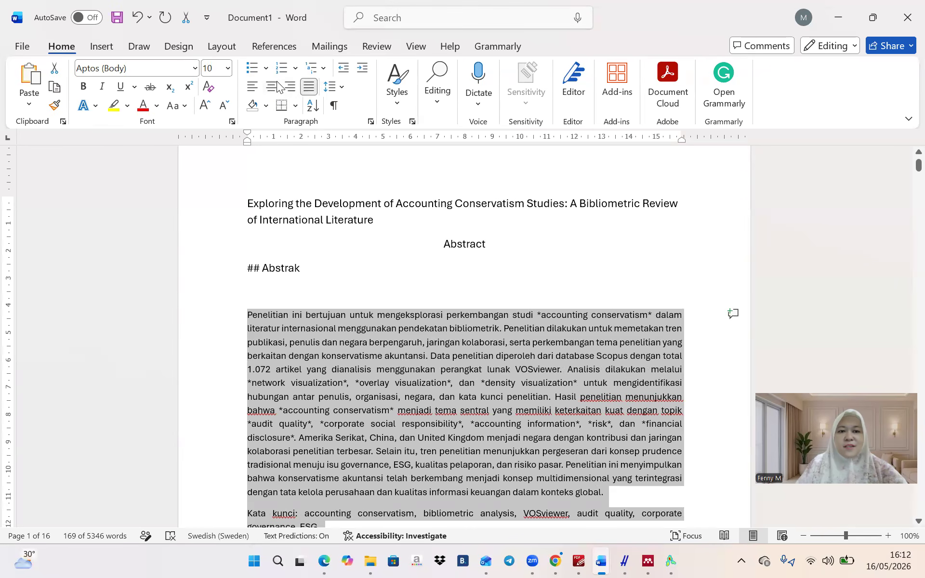
# Delete the '## Abstrak' line, indent the abstract, and start a new paragraph at 'Hasil penelitian'
pyautogui.click(328, 288)
pyautogui.press('BackSpace')
pyautogui.press('BackSpace')
pyautogui.press('BackSpace')
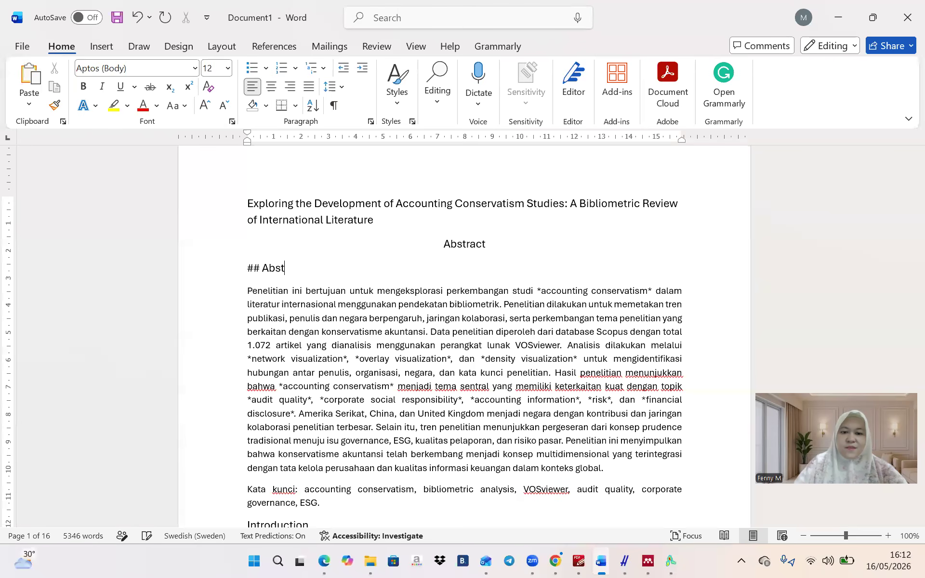
pyautogui.press('BackSpace')
pyautogui.press('BackSpace')
pyautogui.press('BackSpace')
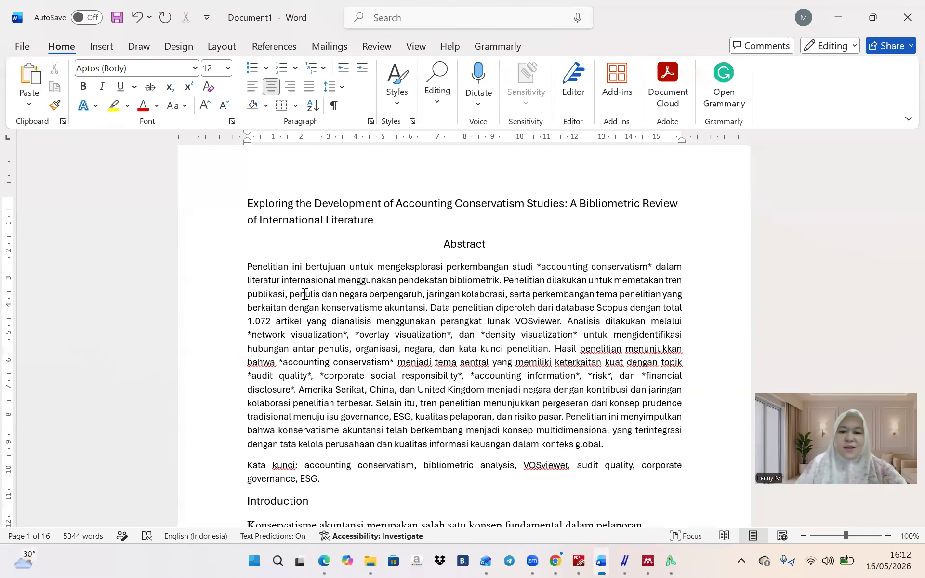
pyautogui.click(246, 271)
pyautogui.press('Tab')
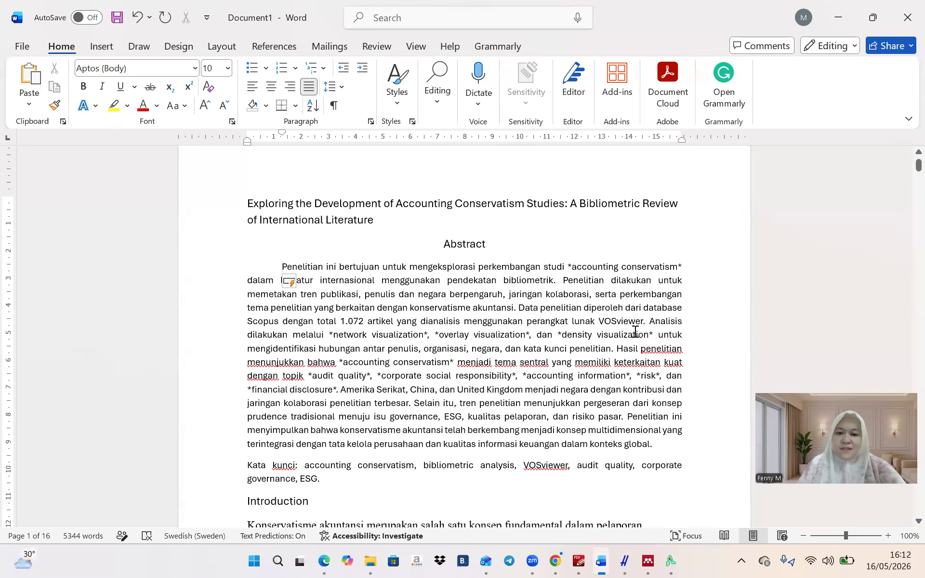
pyautogui.click(617, 349)
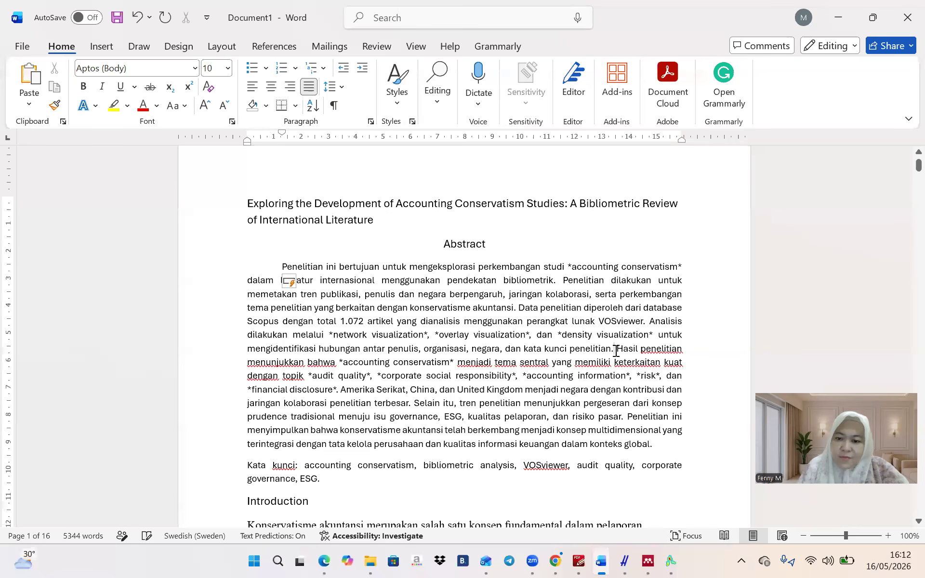
pyautogui.press('Return')
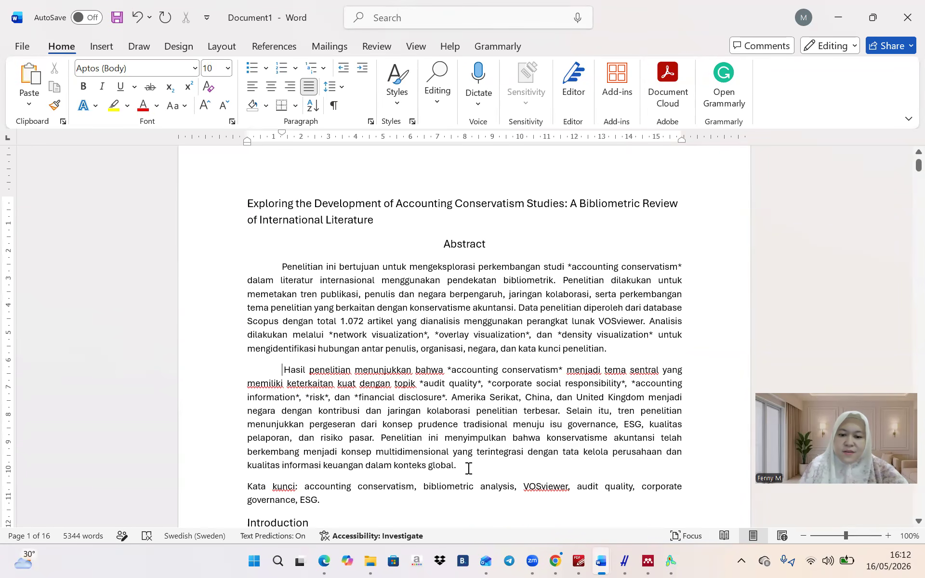
# Set the abstract paragraphs to 1,0 line spacing with 0 pt spacing after
pyautogui.keyDown('shift'); pyautogui.click(284, 268); pyautogui.keyUp('shift')
pyautogui.click(332, 87)
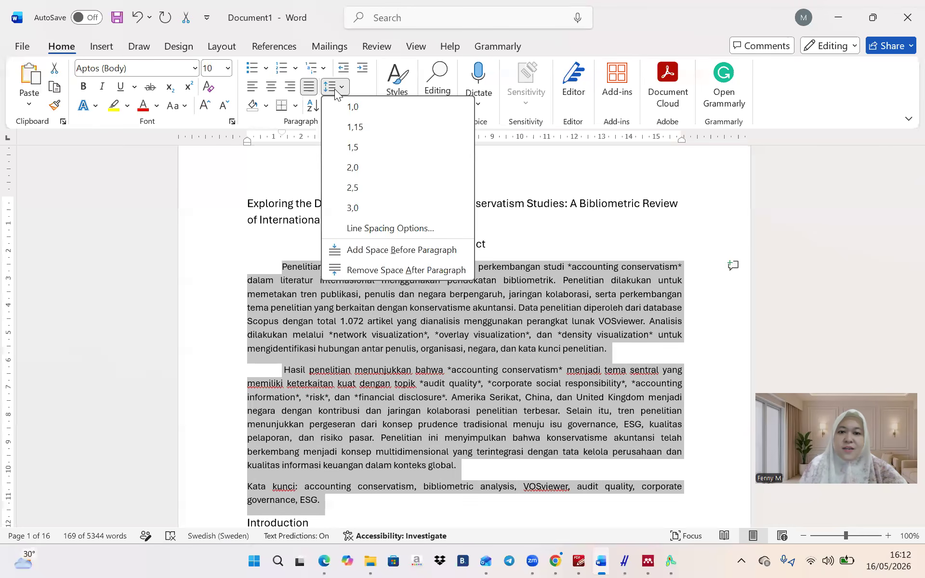
pyautogui.click(342, 105)
pyautogui.click(332, 87)
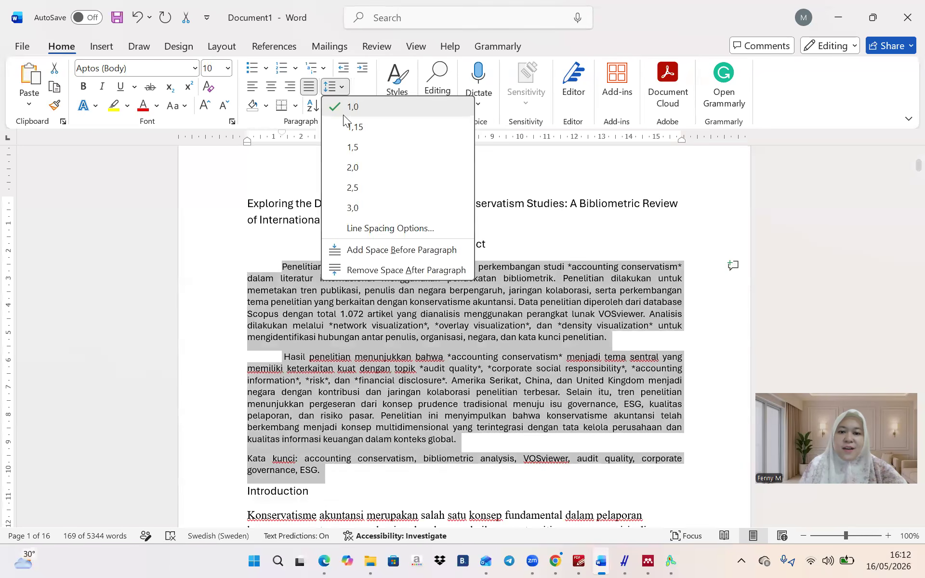
pyautogui.click(367, 228)
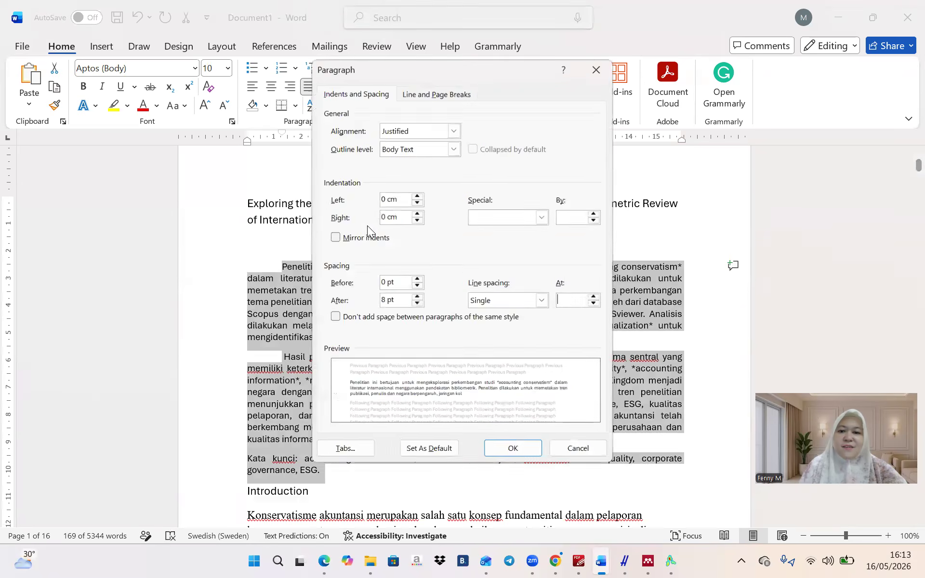
pyautogui.doubleClick(418, 306)
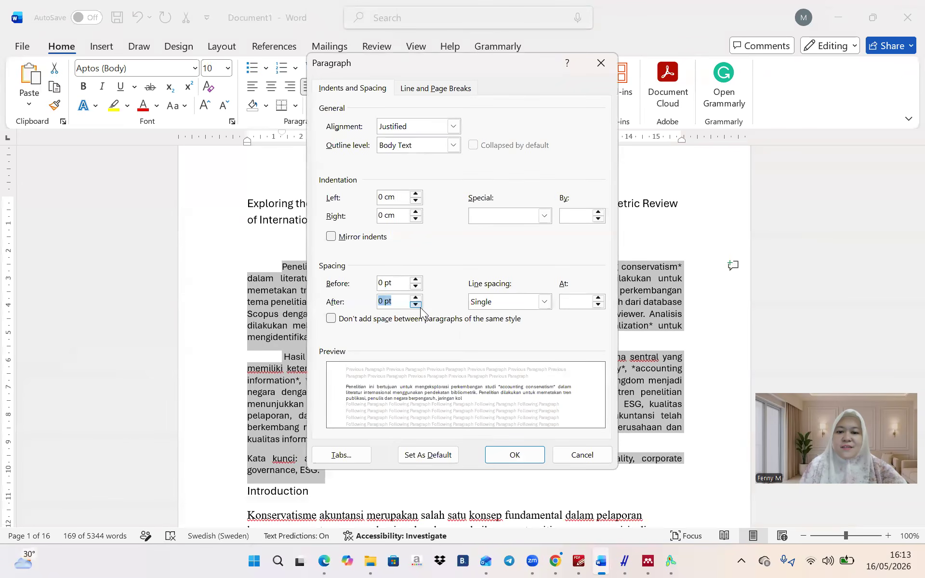
pyautogui.click(526, 452)
pyautogui.click(512, 435)
pyautogui.scroll(-3, 512, 435)
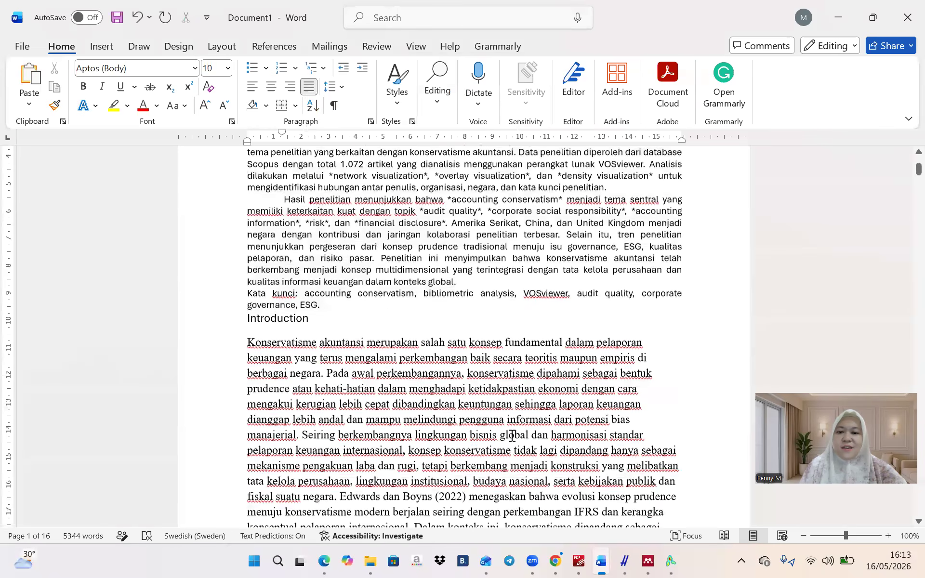
# Add a blank line above the Introduction heading
pyautogui.click(250, 316)
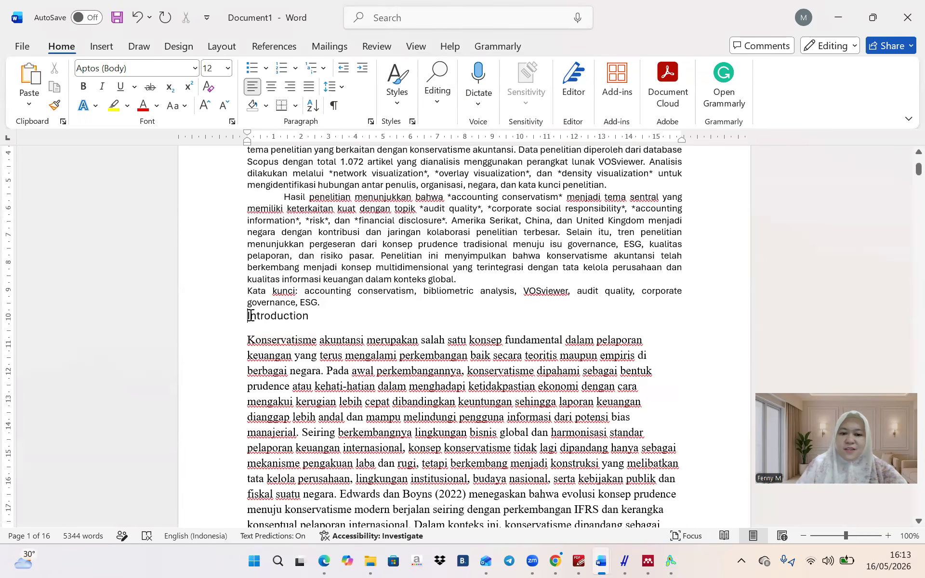
pyautogui.press('Return')
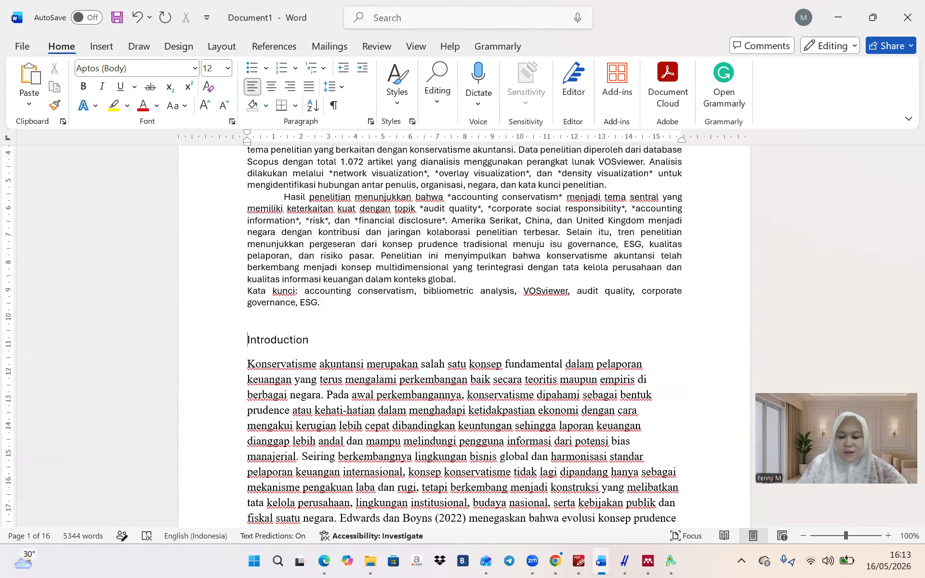
pyautogui.scroll(-20, 463, 338)
pyautogui.scroll(-20, 464, 337)
pyautogui.scroll(-20, 464, 337)
pyautogui.scroll(-15, 265, 316)
pyautogui.scroll(3, 265, 316)
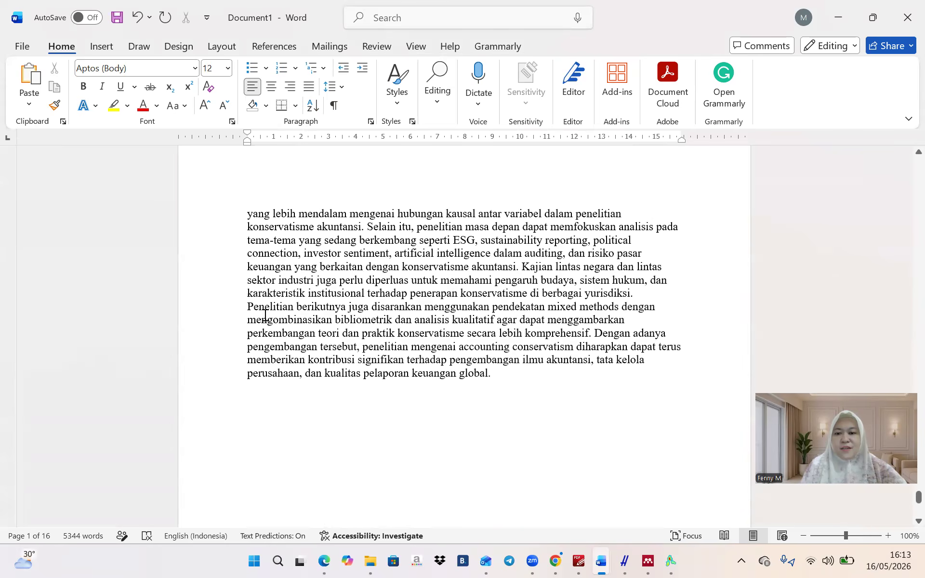
# Make the selected article text justified Aptos 12 pt
pyautogui.keyDown('shift'); pyautogui.click(515, 383); pyautogui.keyUp('shift')
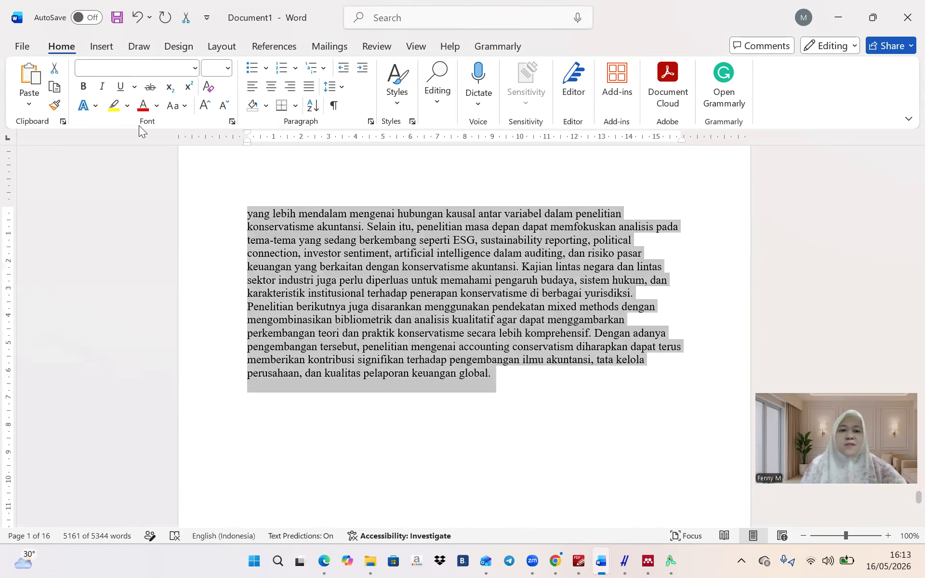
pyautogui.click(312, 87)
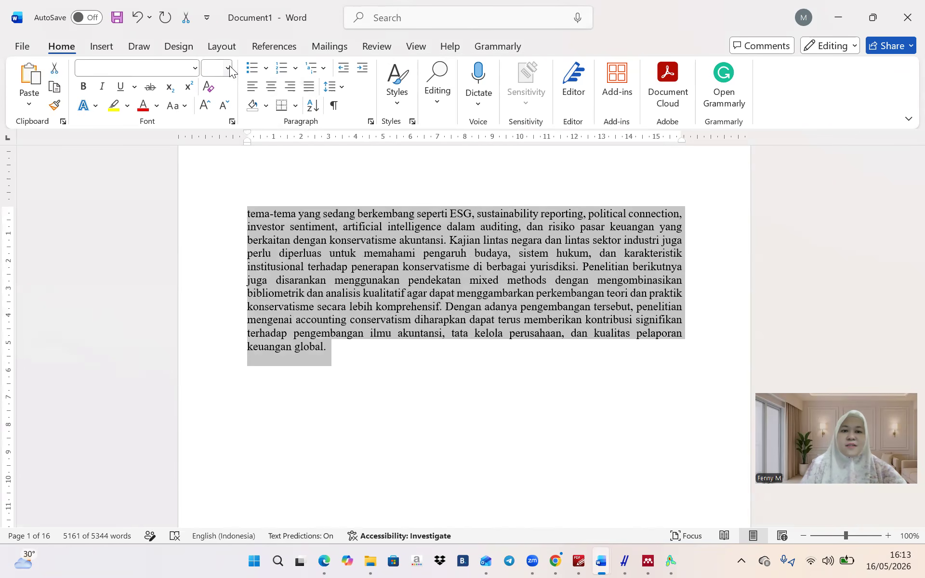
pyautogui.click(196, 66)
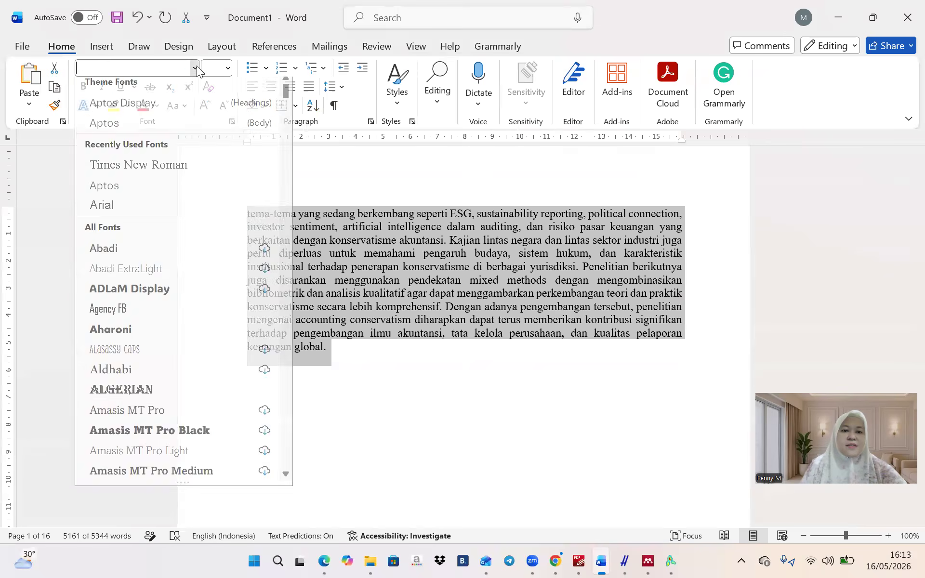
pyautogui.click(132, 191)
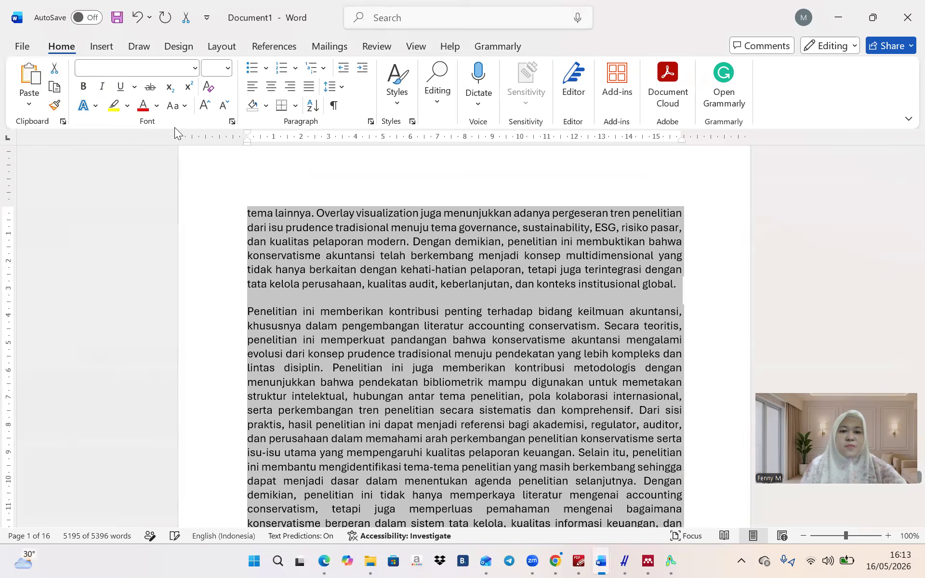
pyautogui.click(228, 67)
pyautogui.click(212, 160)
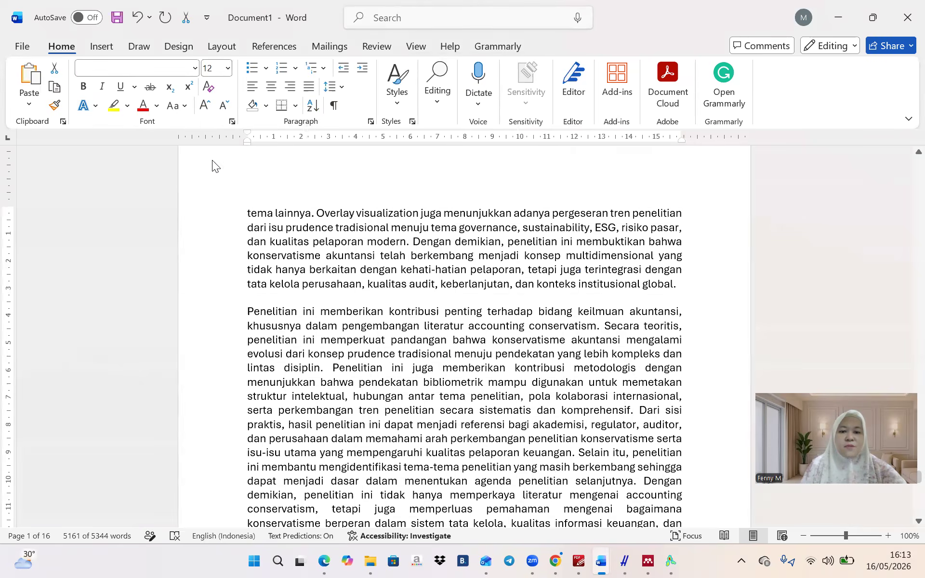
# Give the article 1.5 line spacing with 0 pt before and after paragraphs
pyautogui.click(331, 87)
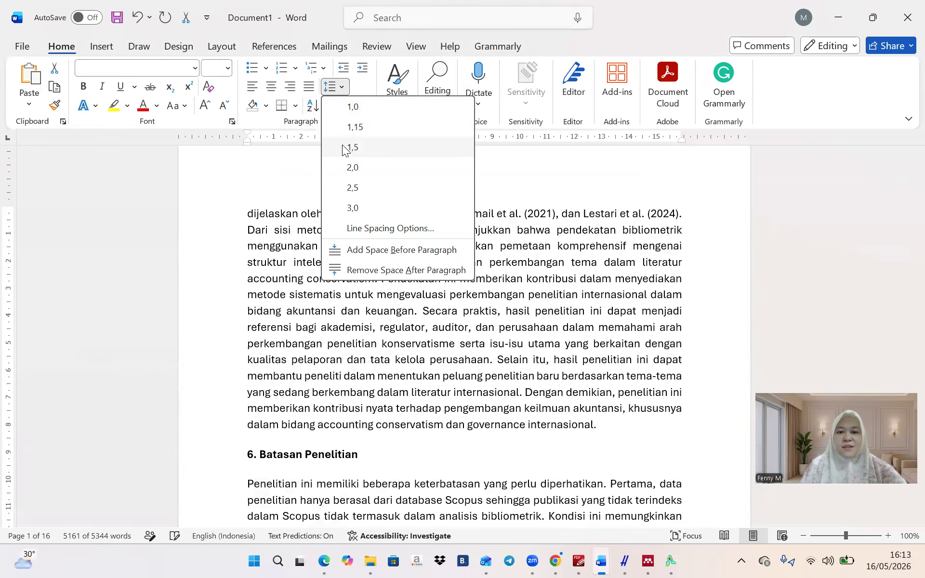
pyautogui.click(353, 148)
pyautogui.click(340, 90)
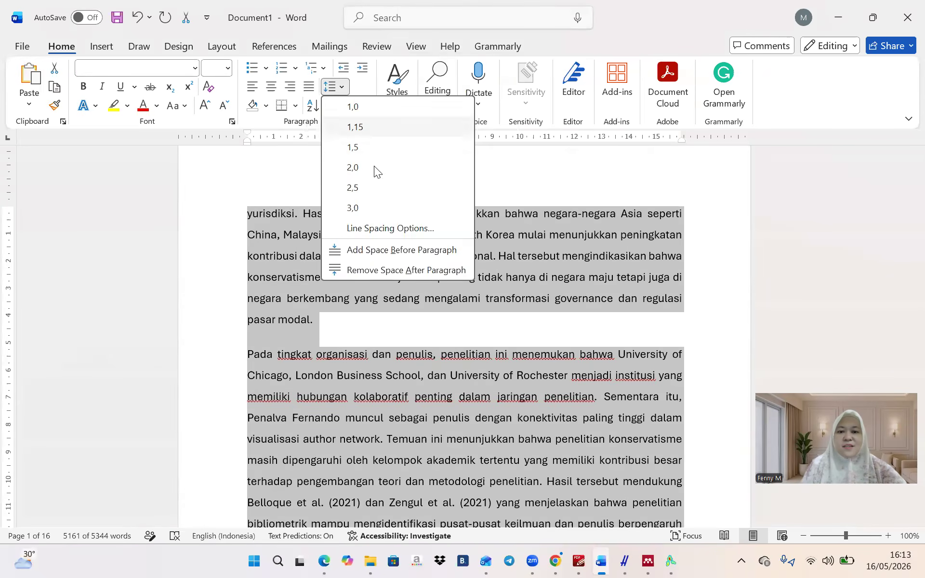
pyautogui.click(385, 227)
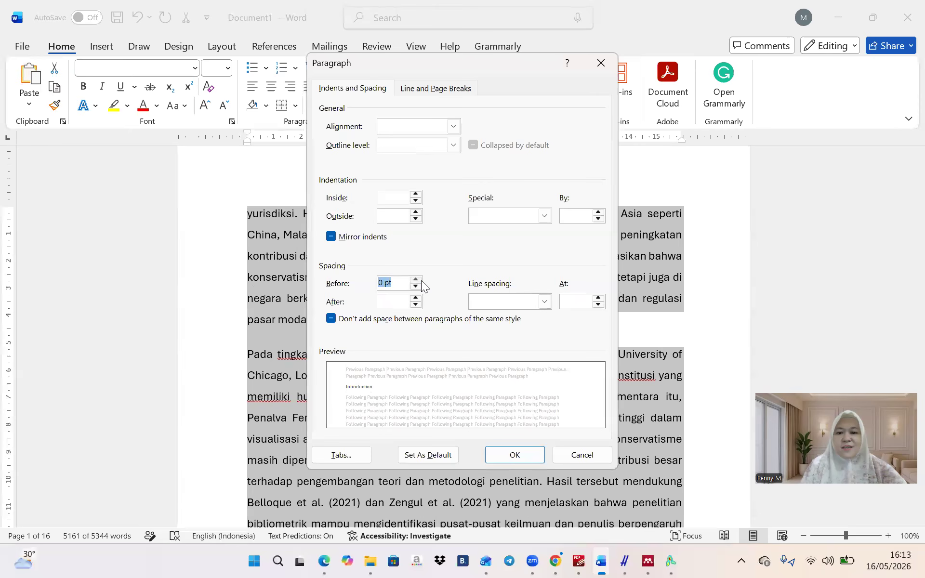
pyautogui.click(415, 304)
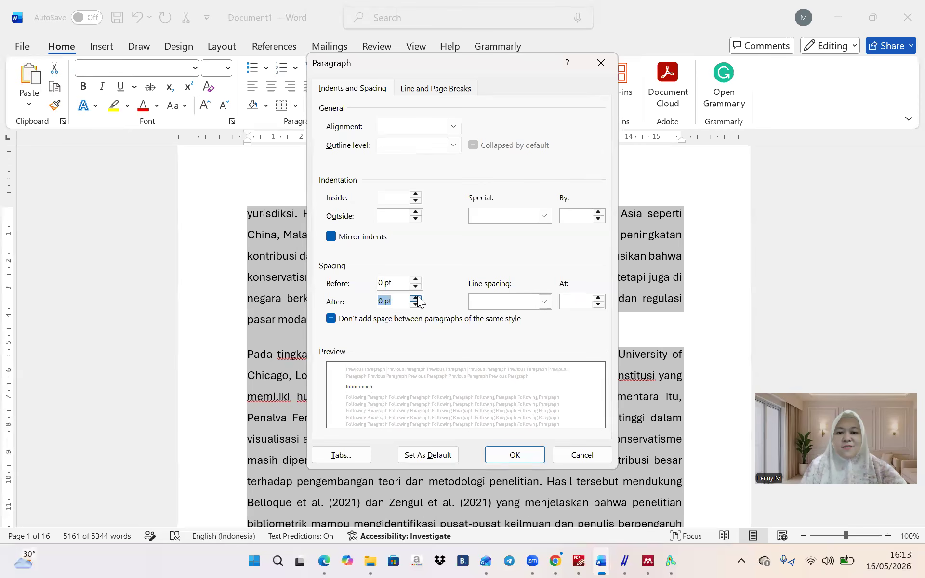
pyautogui.click(545, 299)
pyautogui.click(531, 323)
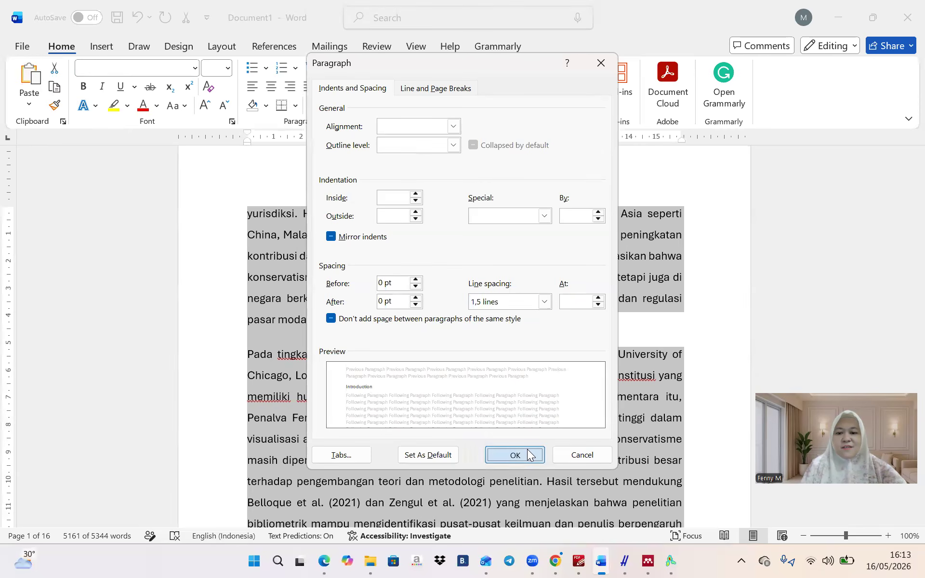
pyautogui.click(515, 455)
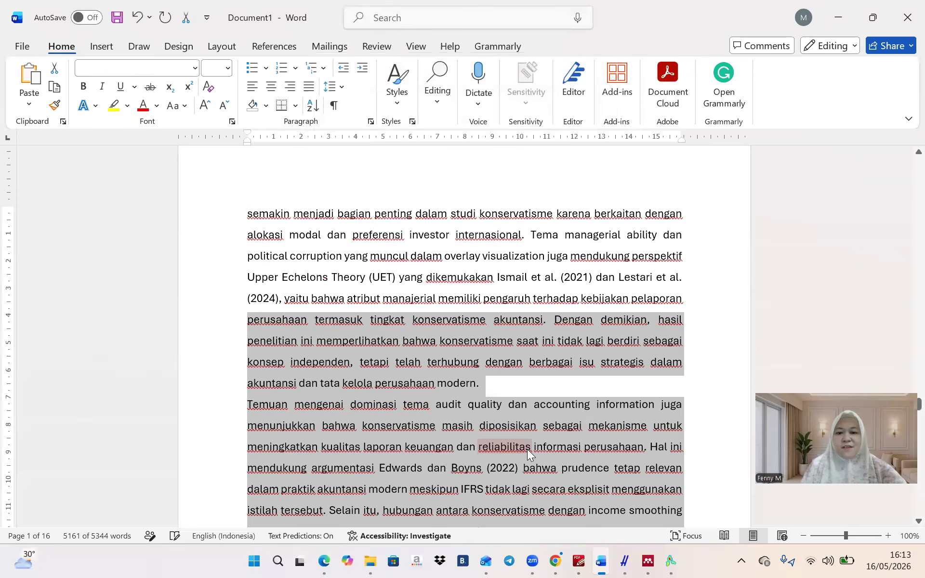
pyautogui.rightClick(521, 383)
pyautogui.click(490, 371)
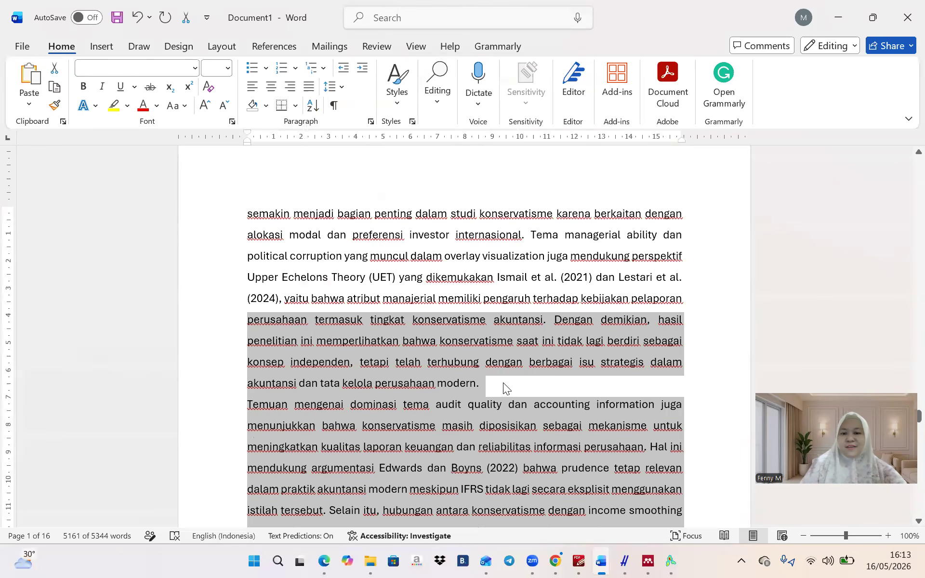
pyautogui.click(504, 383)
# Indent the first line of the first Introduction paragraph
pyautogui.scroll(20, 504, 384)
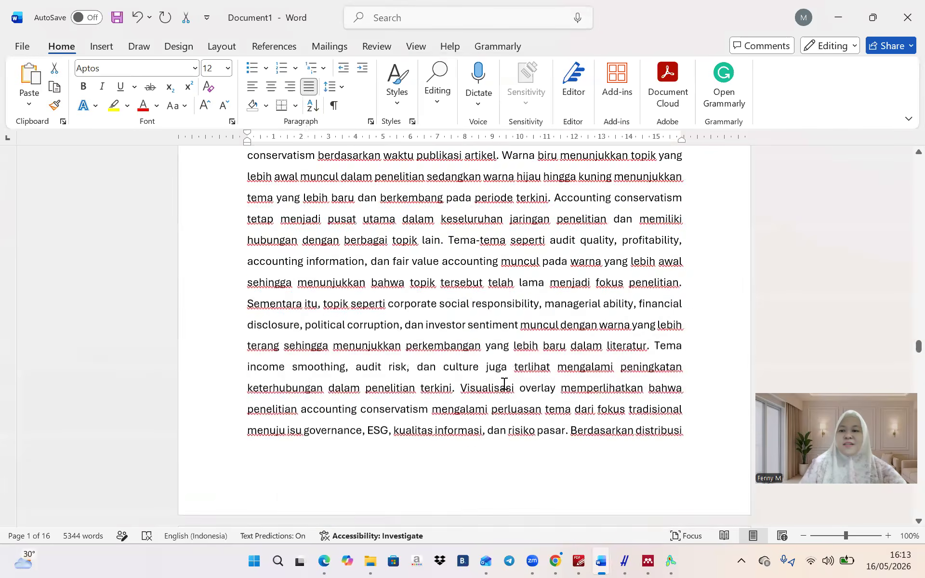
pyautogui.scroll(20, 504, 383)
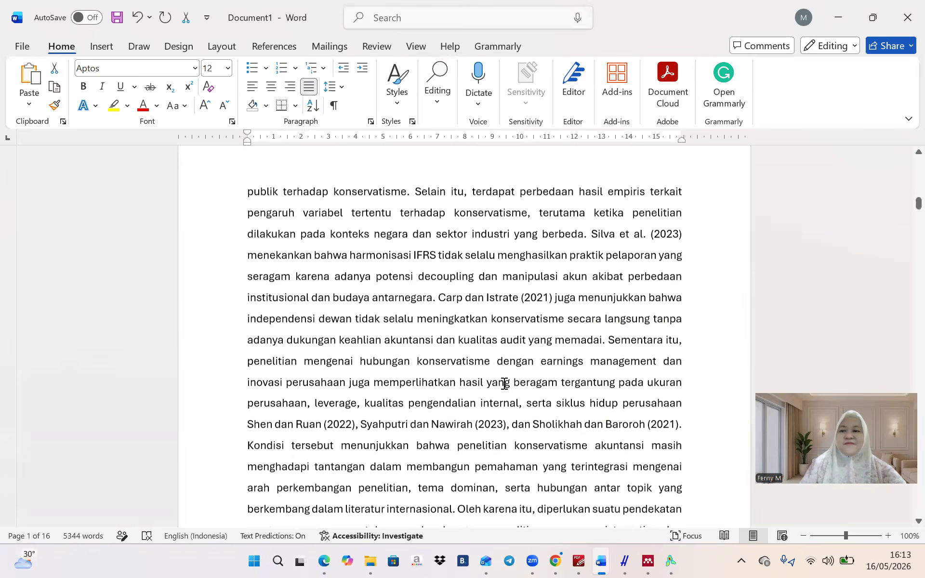
pyautogui.scroll(15, 504, 384)
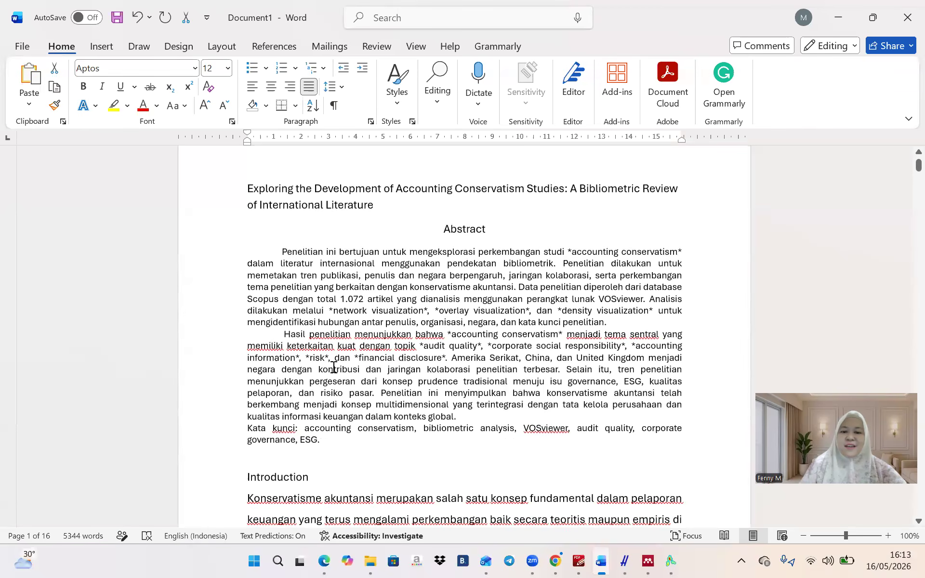
pyautogui.click(371, 461)
pyautogui.scroll(-7, 361, 413)
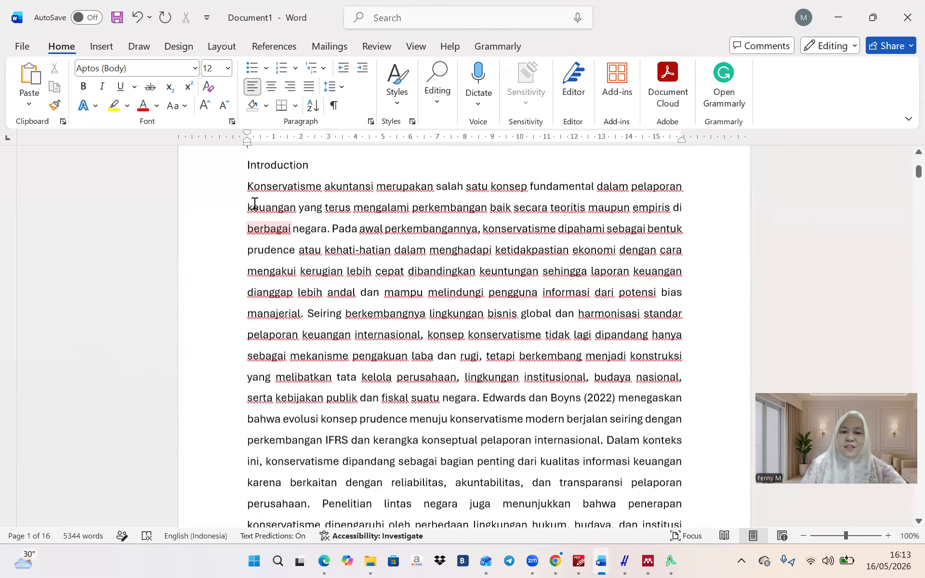
pyautogui.click(247, 179)
pyautogui.press('Tab')
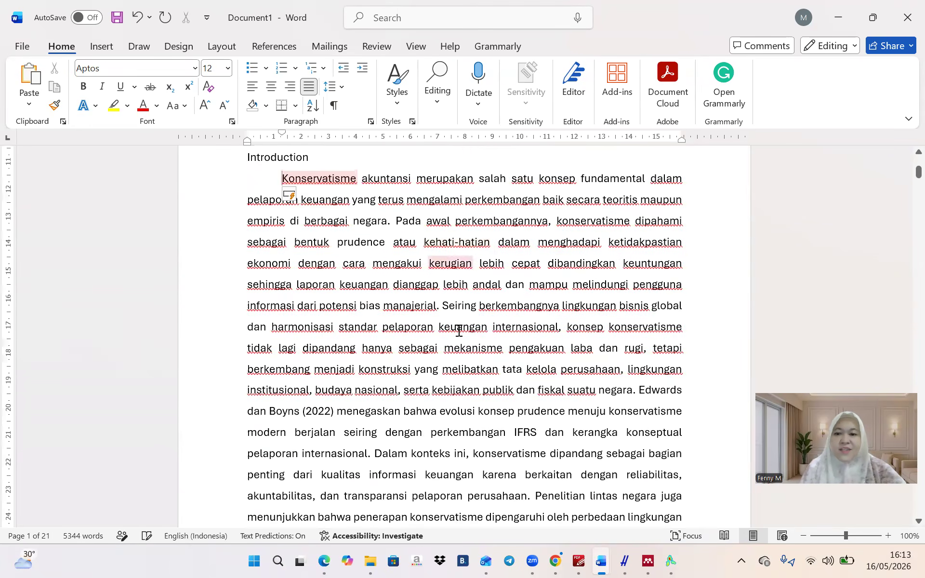
# Start a new paragraph at 'Edwards dan Boyns (2022)' and indent the 'Perkembangan penelitian' paragraph
pyautogui.click(637, 391)
pyautogui.press('Return')
pyautogui.scroll(-5, 637, 391)
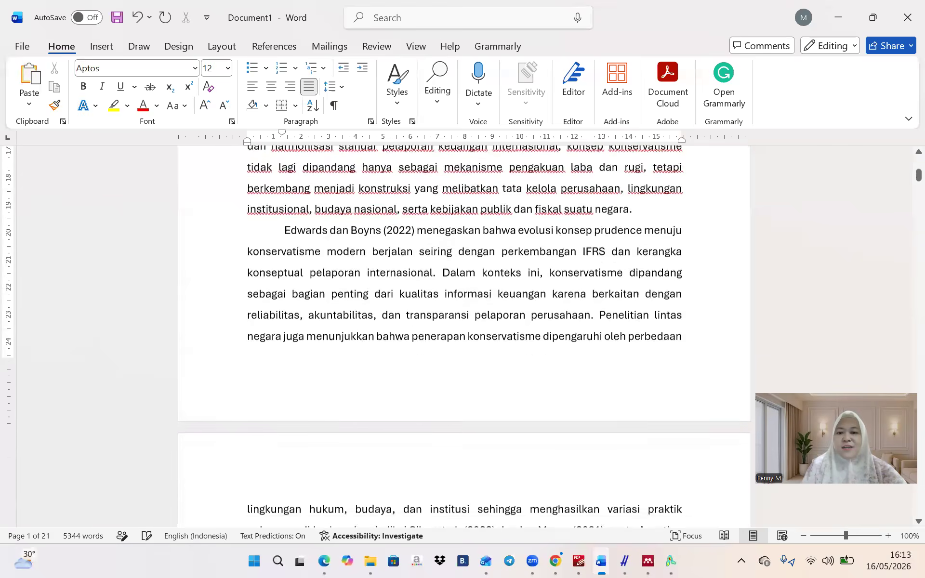
pyautogui.scroll(-1, 464, 337)
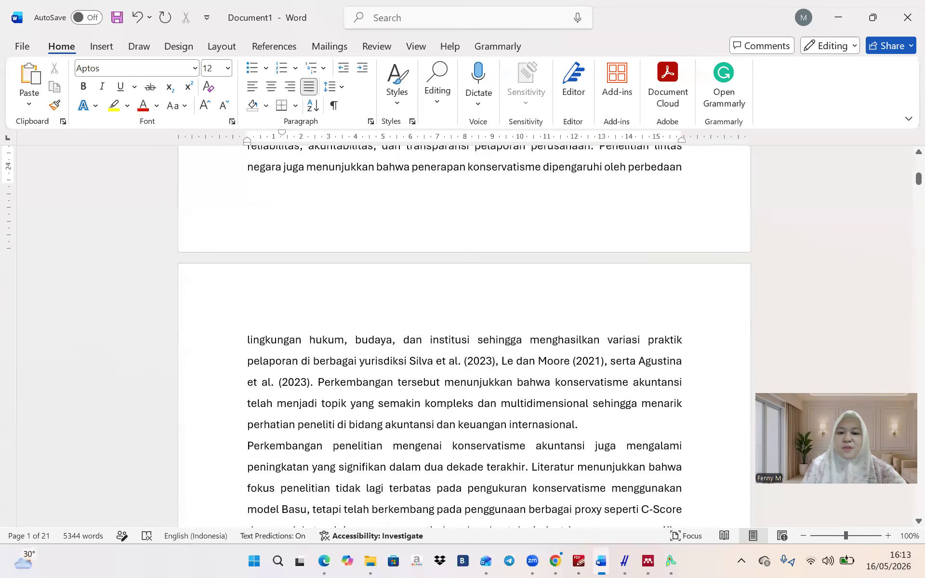
pyautogui.click(252, 446)
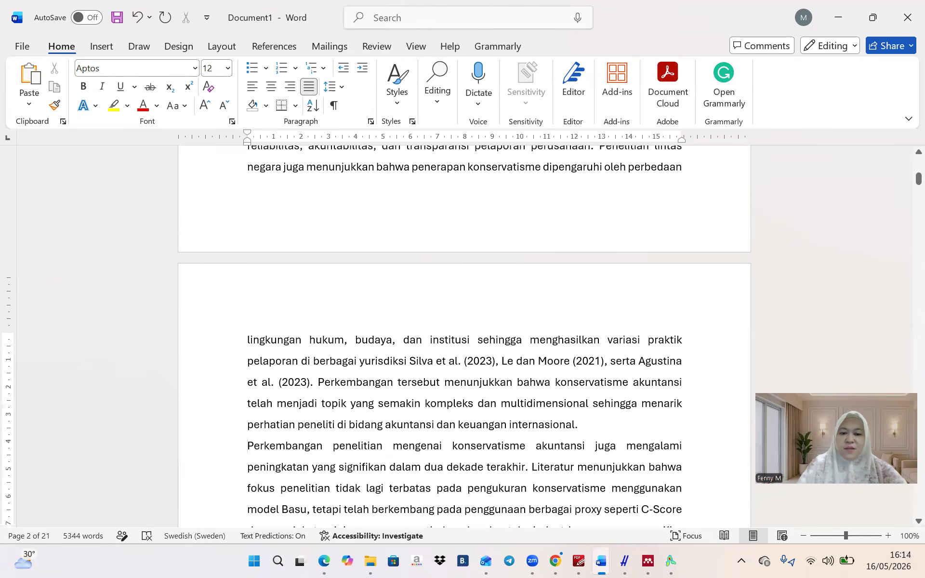
pyautogui.press('Tab')
pyautogui.scroll(-5, 464, 337)
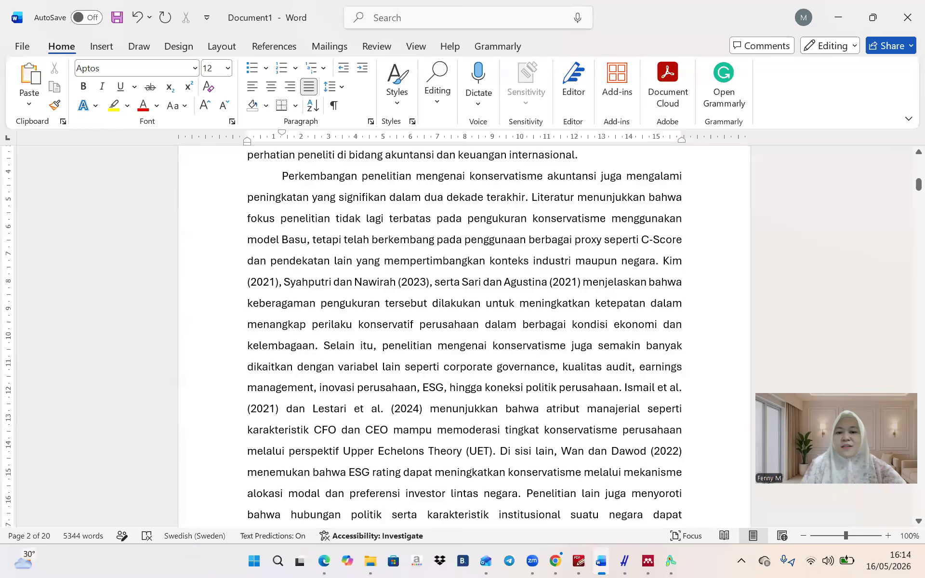
# In Mendeley, add the three Perkembangan files from Downloads to the Latihan Biblio collection
pyautogui.click(654, 558)
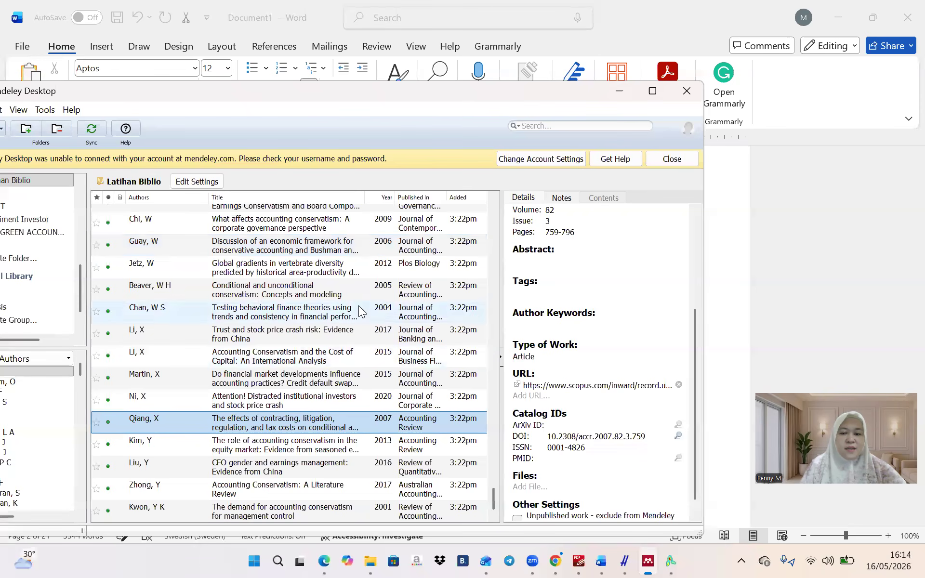
pyautogui.moveTo(508, 95); pyautogui.dragTo(613, 77)
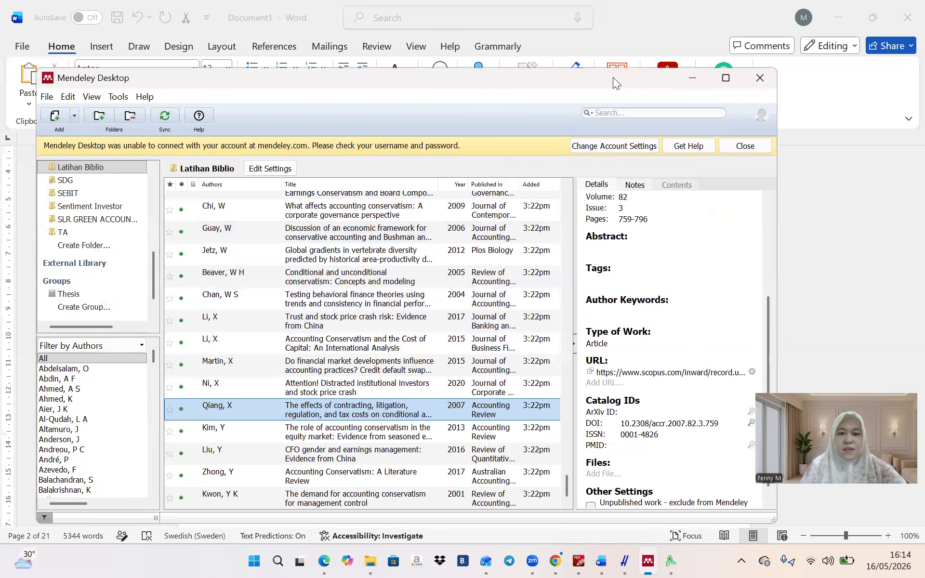
pyautogui.click(122, 101)
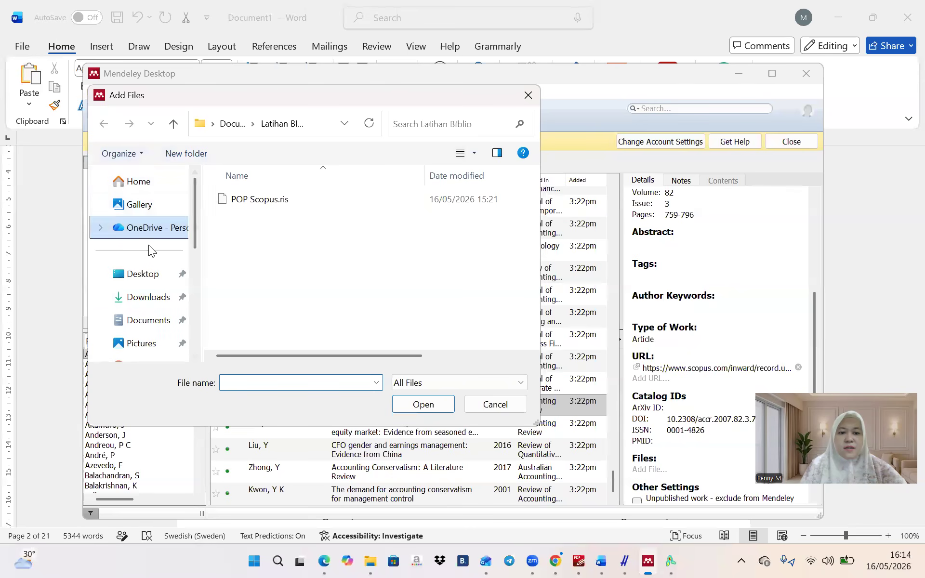
pyautogui.click(148, 297)
pyautogui.click(248, 220)
pyautogui.keyDown('shift'); pyautogui.click(253, 263); pyautogui.keyUp('shift')
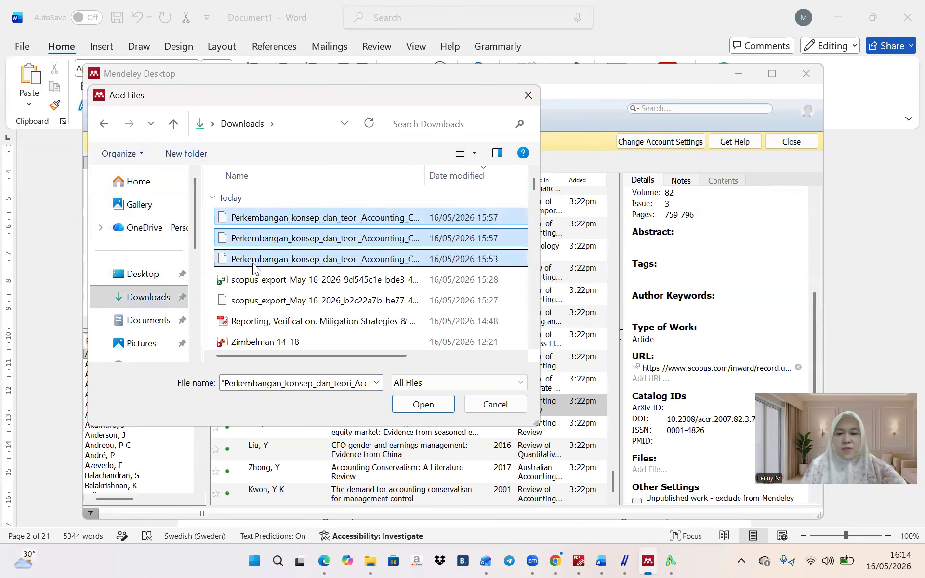
pyautogui.click(423, 405)
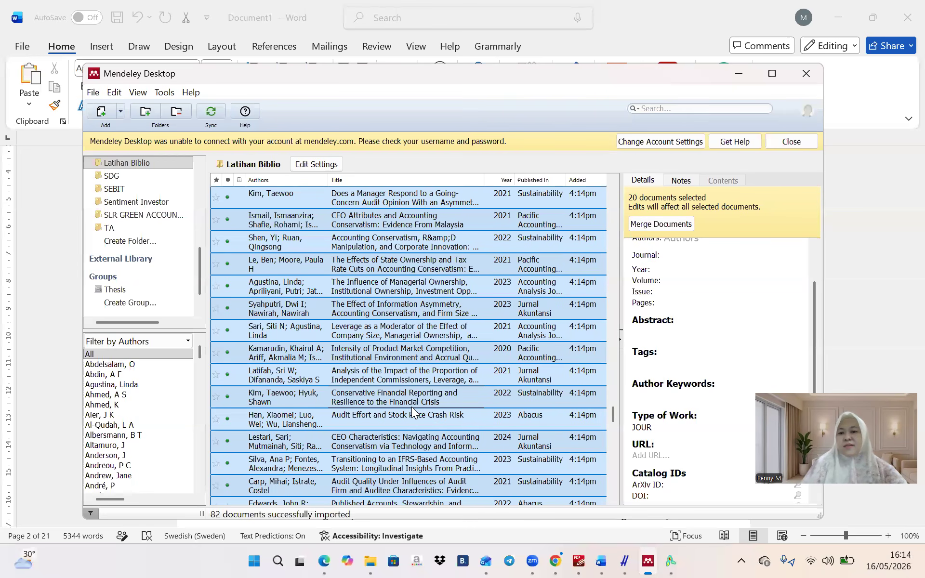
pyautogui.click(600, 561)
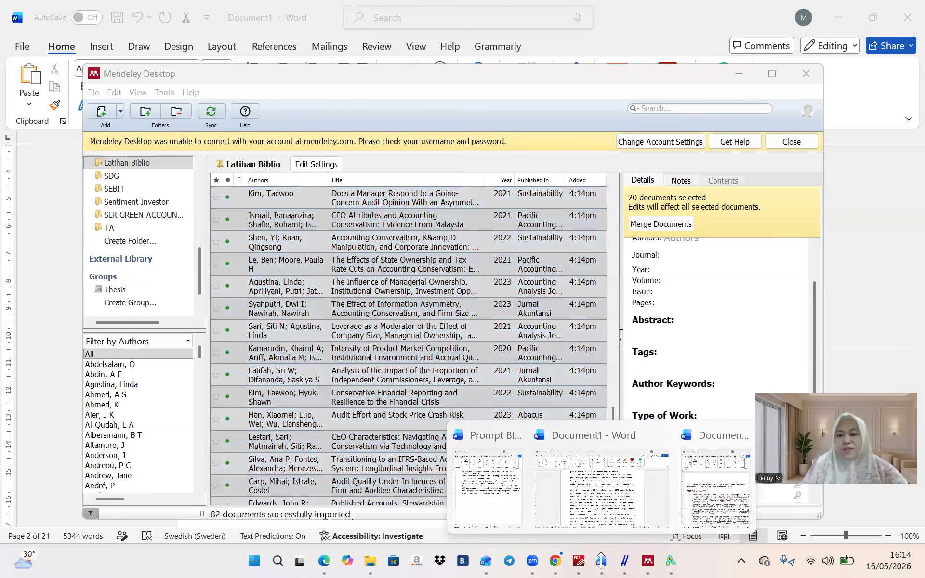
# Select the Syahputri dan Nawirah (2023) text and start a Mendeley citation, declining the oversized selection
pyautogui.click(608, 495)
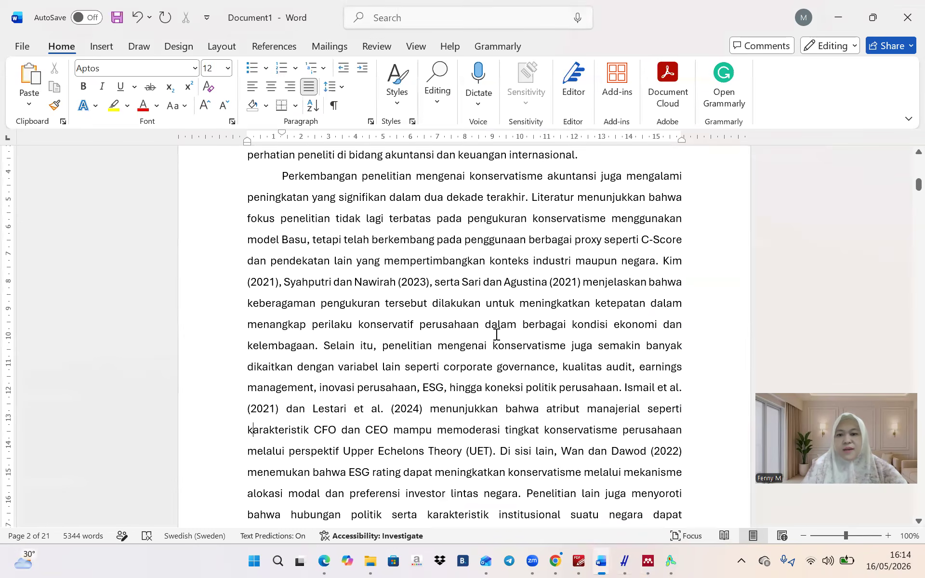
pyautogui.click(284, 282)
pyautogui.press('capslock')
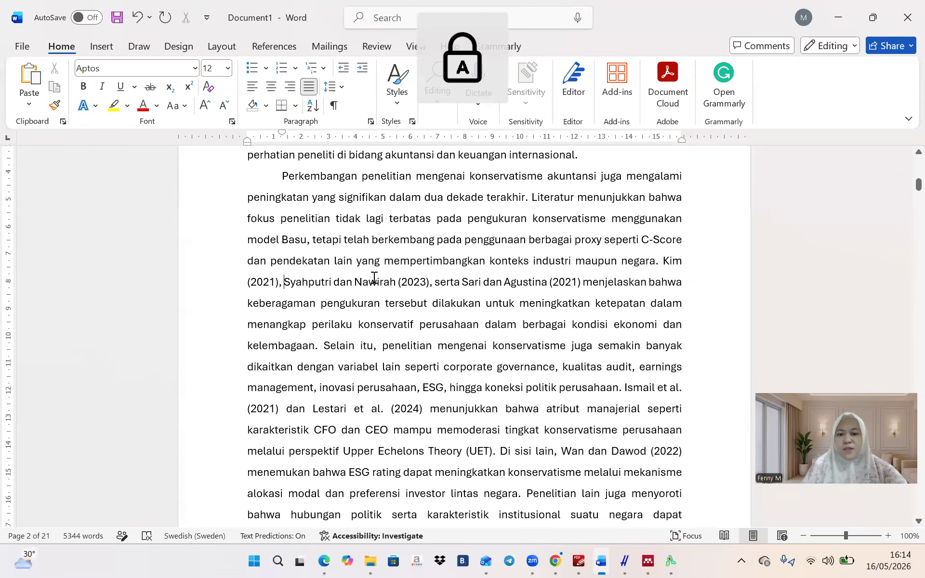
pyautogui.keyDown('shift'); pyautogui.click(428, 281); pyautogui.keyUp('shift')
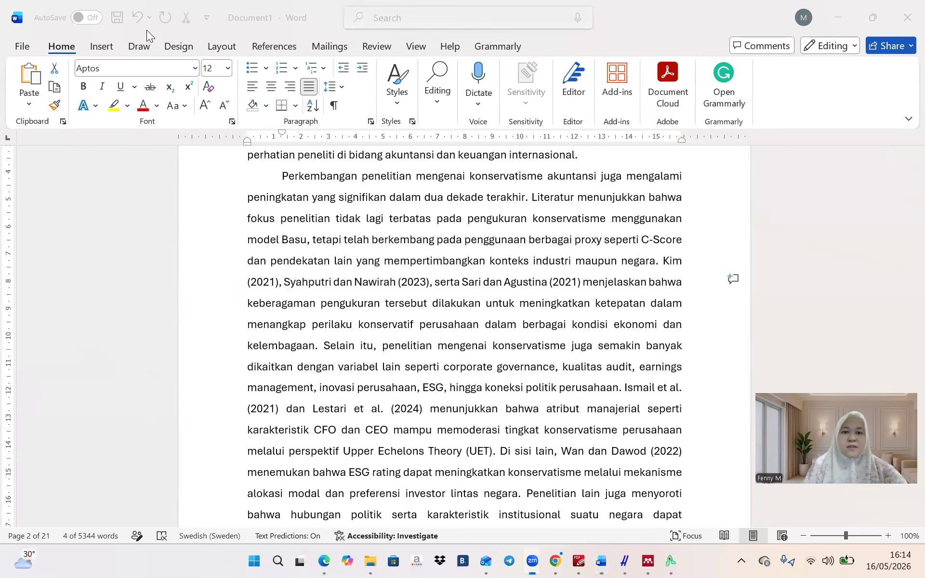
pyautogui.moveTo(434, 281); pyautogui.dragTo(282, 176)
pyautogui.click(275, 46)
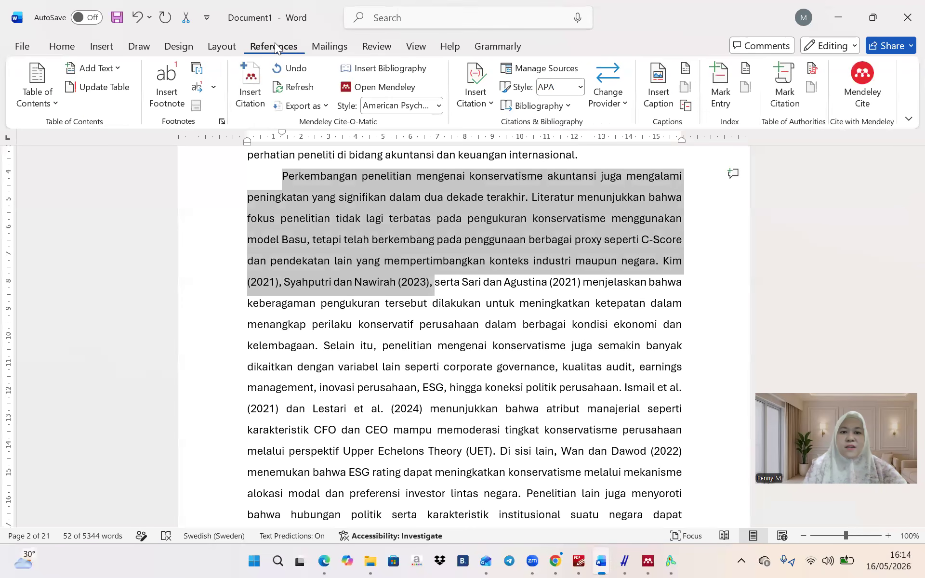
pyautogui.click(251, 80)
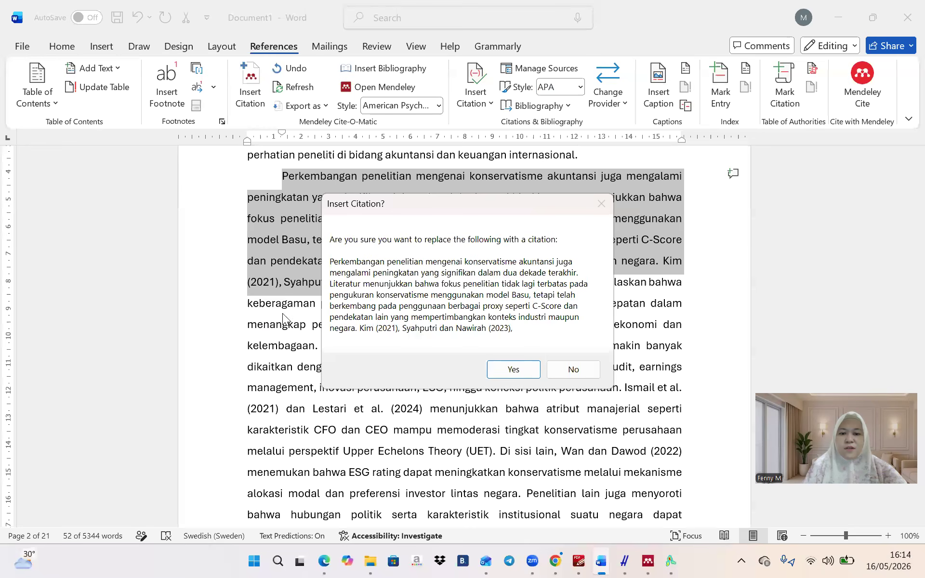
pyautogui.click(580, 371)
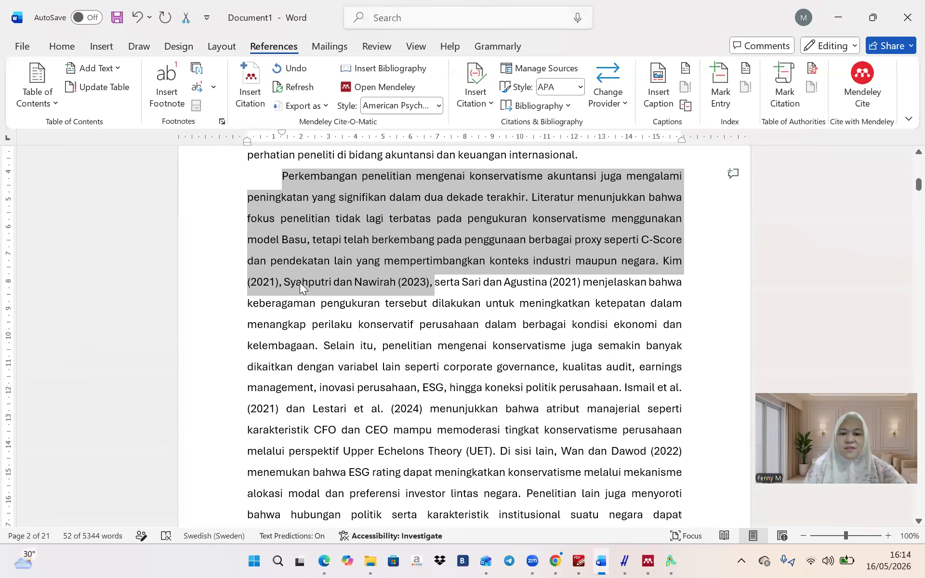
# Replace just 'Syahputri dan Nawirah (2023)' with the Mendeley Syahputri 2023 citation found by searching 'syahpu'
pyautogui.click(292, 271)
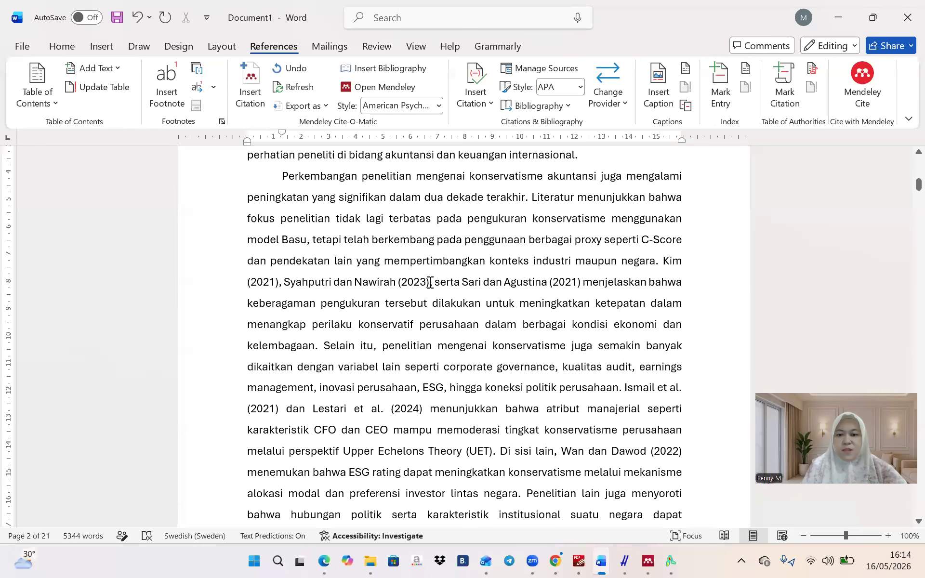
pyautogui.moveTo(430, 283); pyautogui.dragTo(284, 283)
pyautogui.click(250, 87)
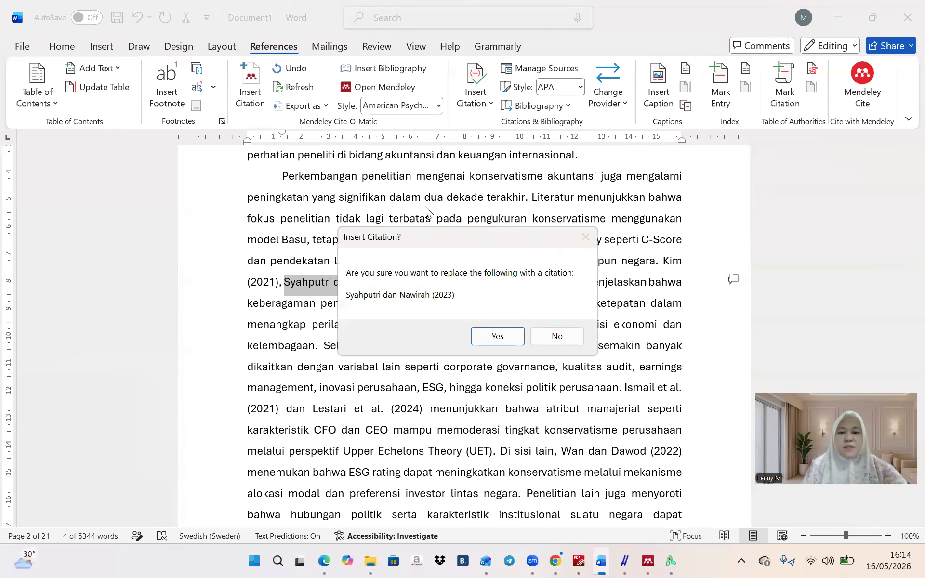
pyautogui.click(481, 341)
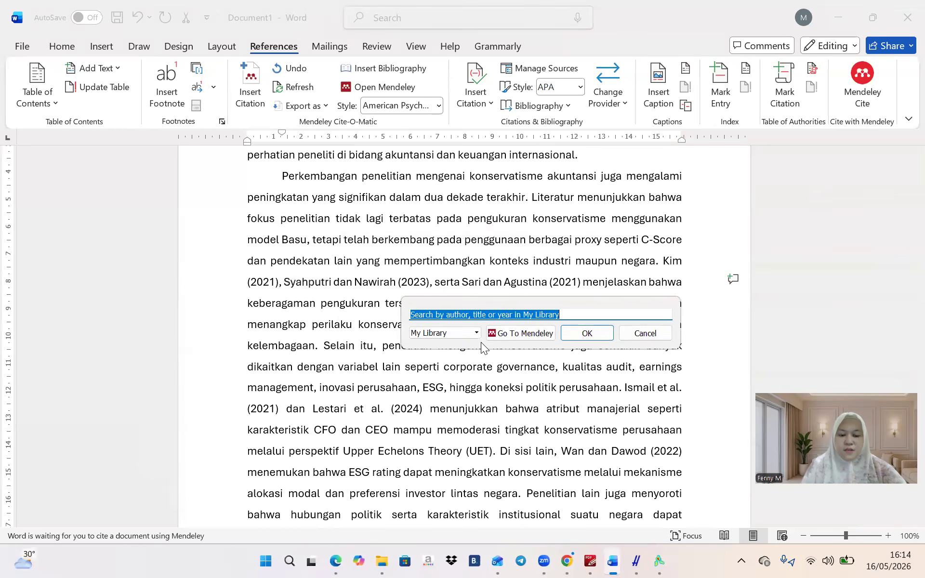
pyautogui.write('syahputri')
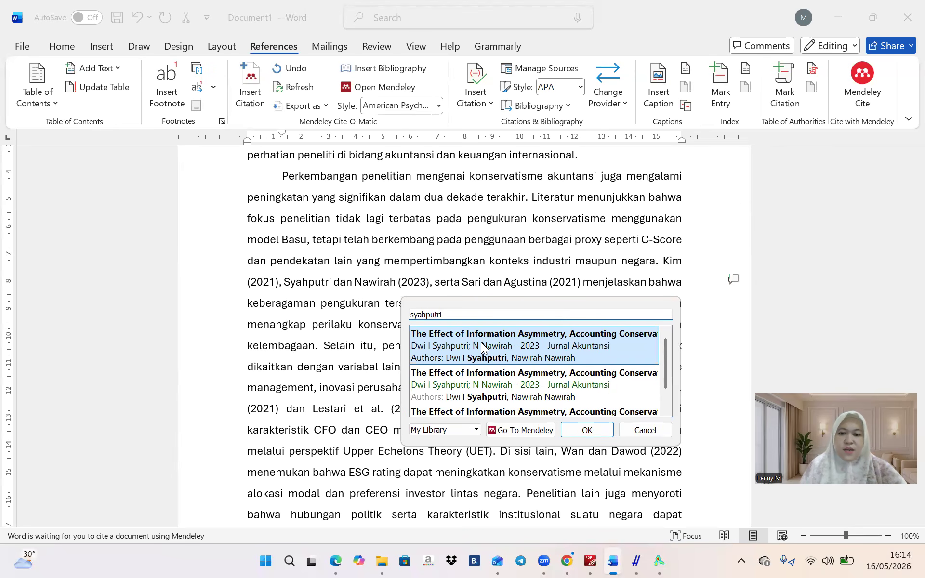
pyautogui.press('Return')
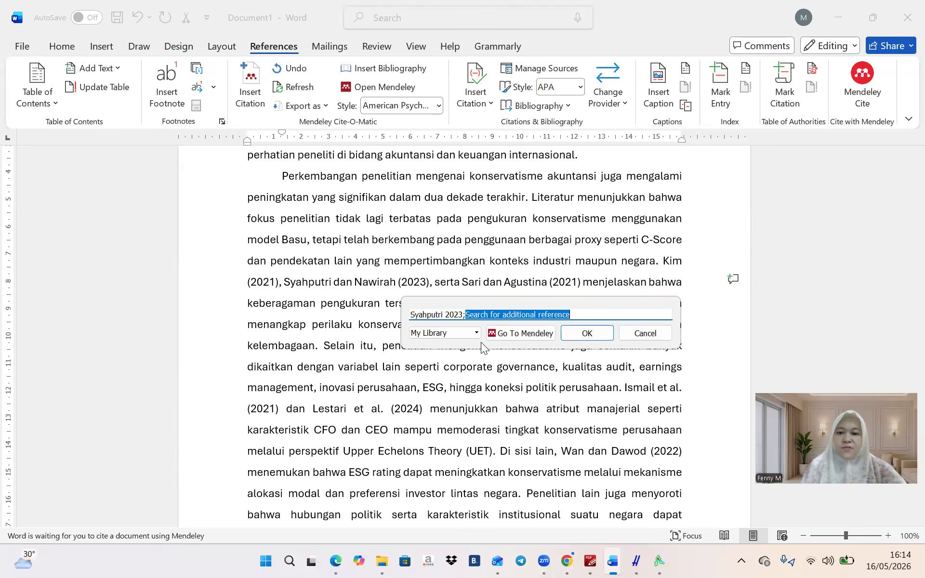
pyautogui.click(585, 332)
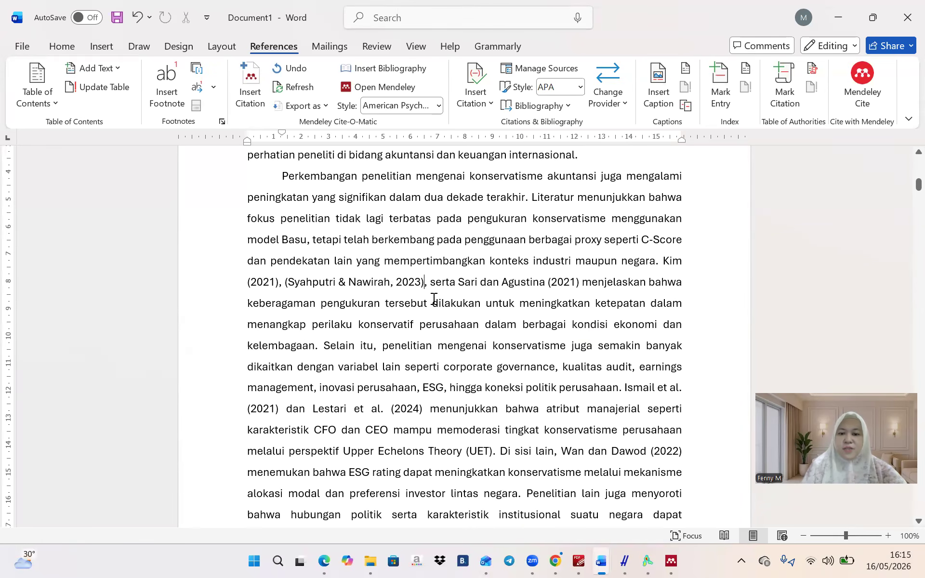
# Delete the citation's leading '(' and keep the manual edit, giving 'Syahputri & Nawirah, (2023)'
pyautogui.click(399, 284)
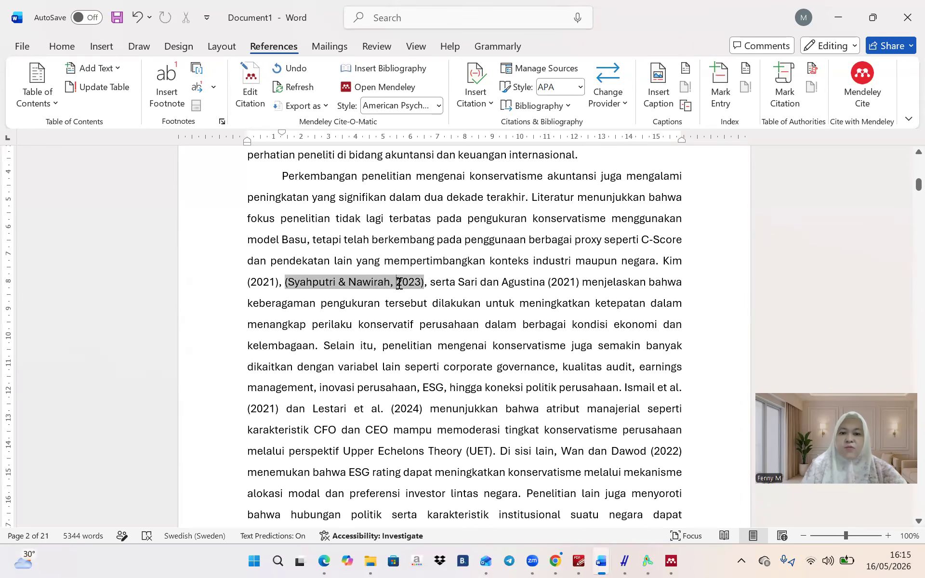
pyautogui.write('(')
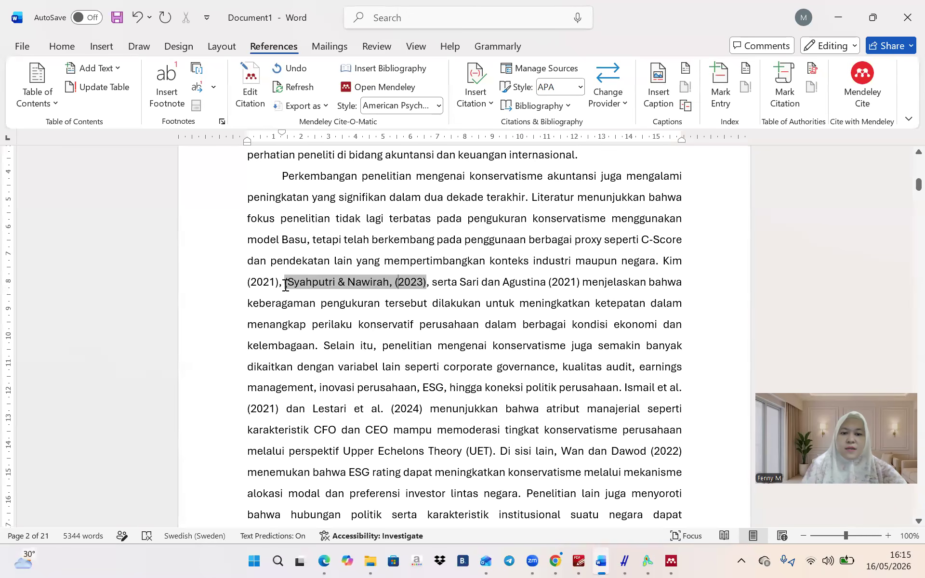
pyautogui.press('BackSpace')
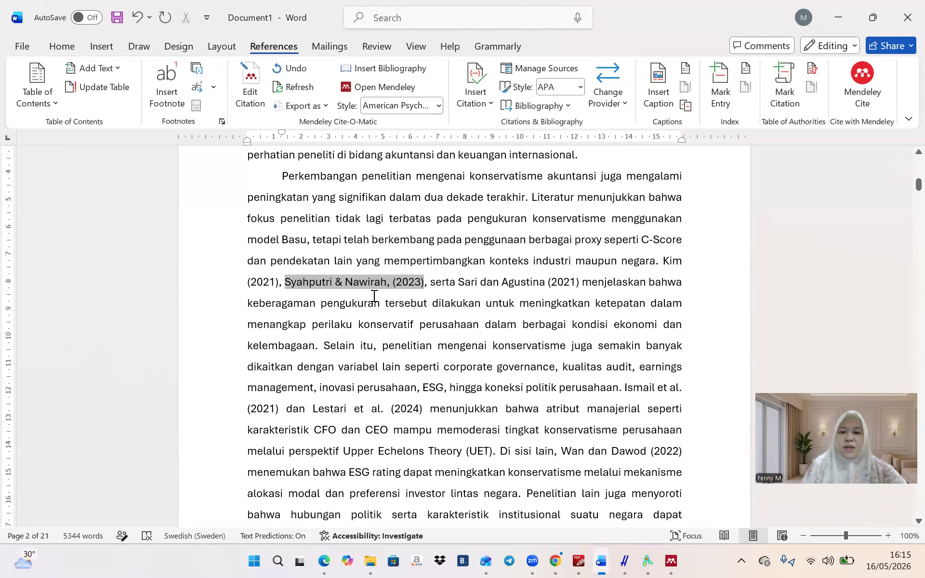
pyautogui.click(374, 295)
pyautogui.click(456, 317)
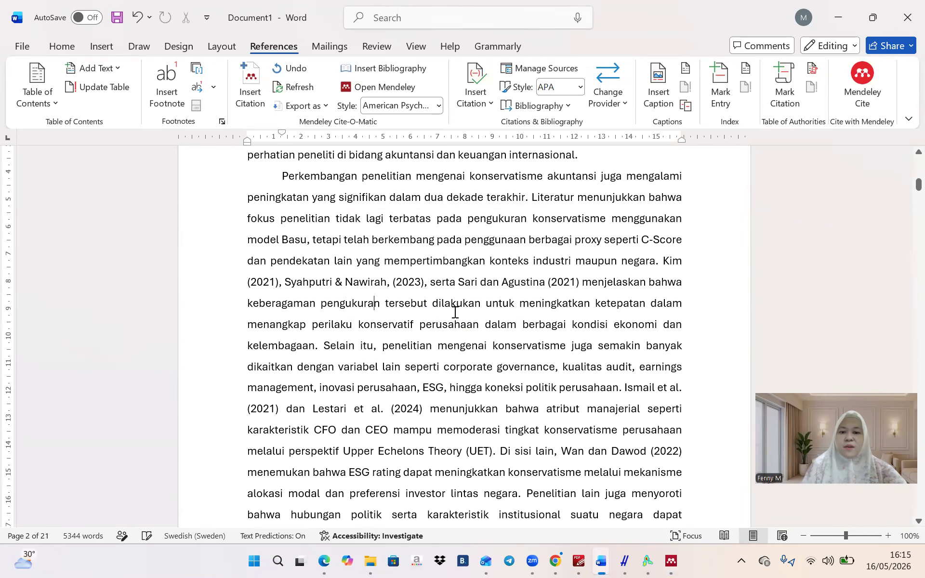
pyautogui.click(366, 286)
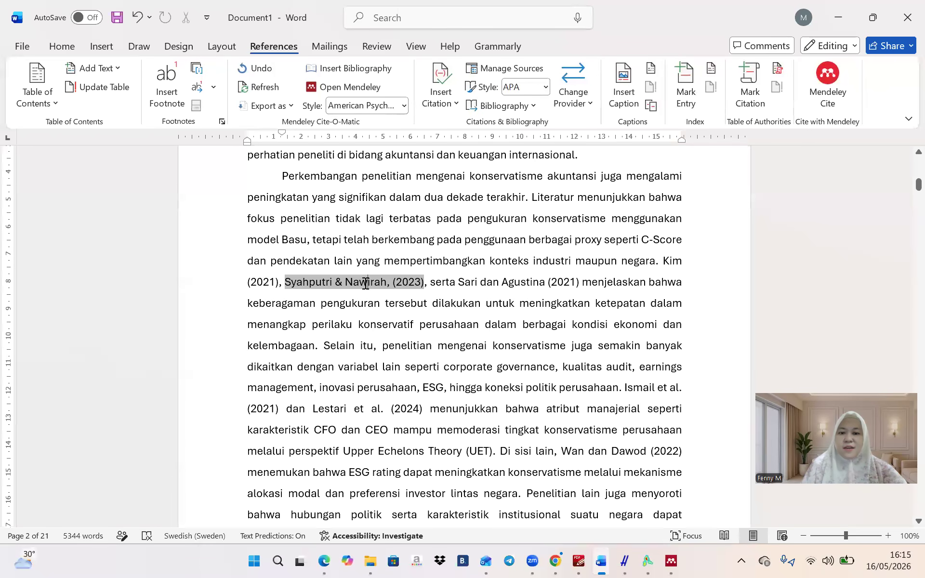
pyautogui.doubleClick(367, 284)
pyautogui.doubleClick(295, 284)
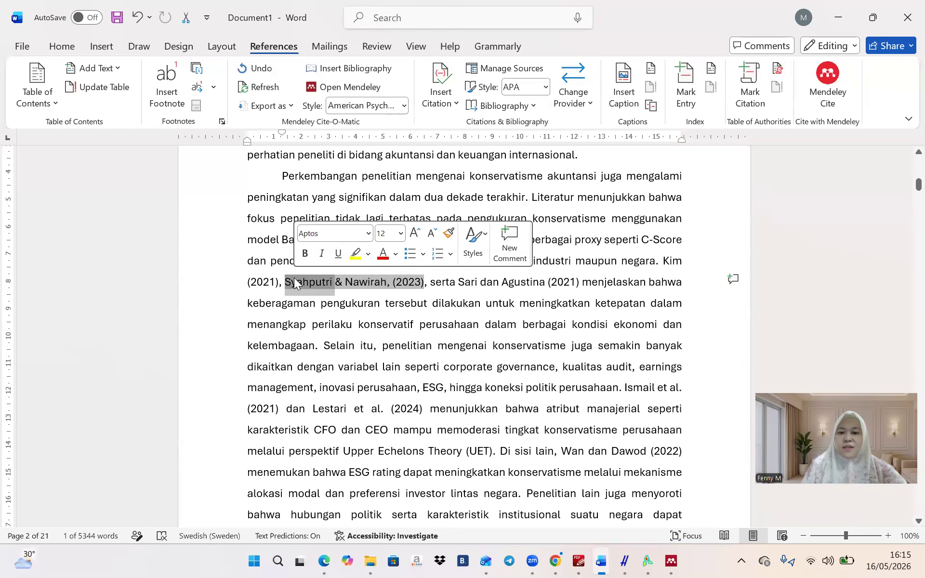
pyautogui.click(394, 273)
pyautogui.doubleClick(400, 284)
pyautogui.click(400, 285)
# Remove the empty last page, insert a page break after the conclusion, and begin the 'Reference' heading
pyautogui.scroll(-15, 487, 332)
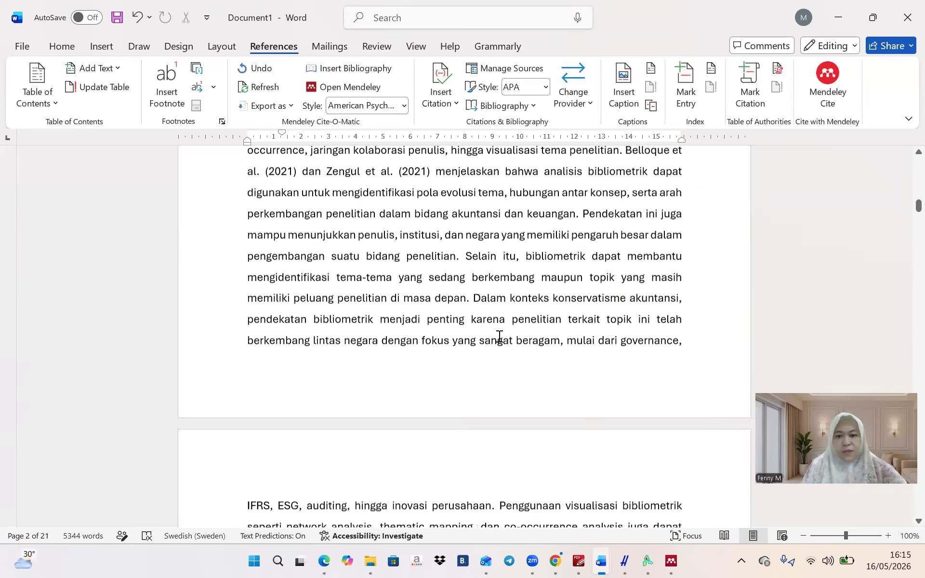
pyautogui.scroll(-20, 500, 336)
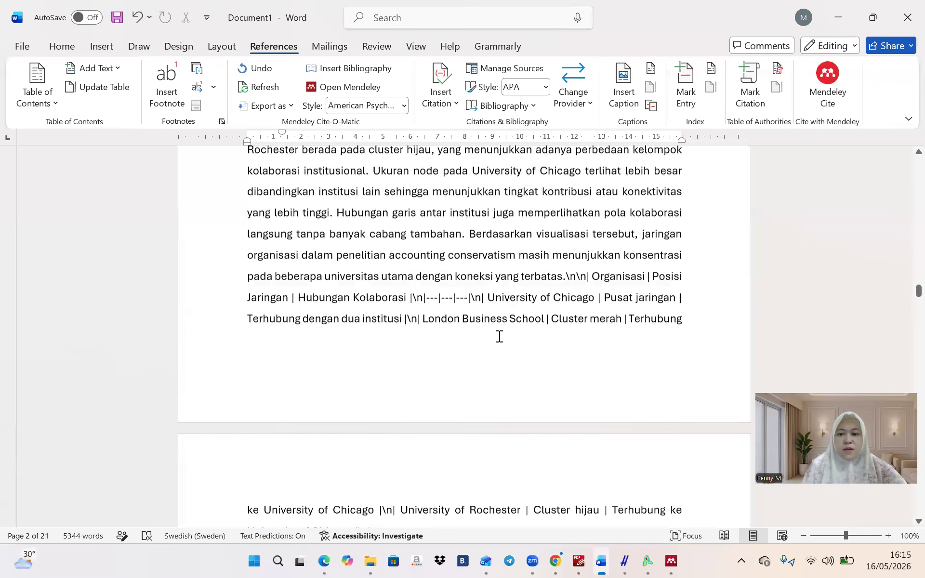
pyautogui.scroll(-20, 500, 336)
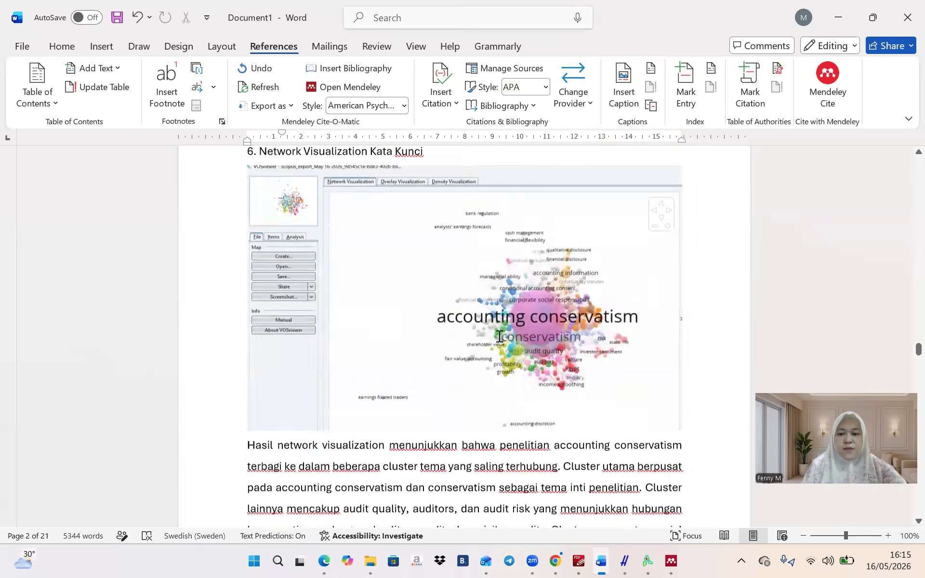
pyautogui.scroll(-20, 500, 337)
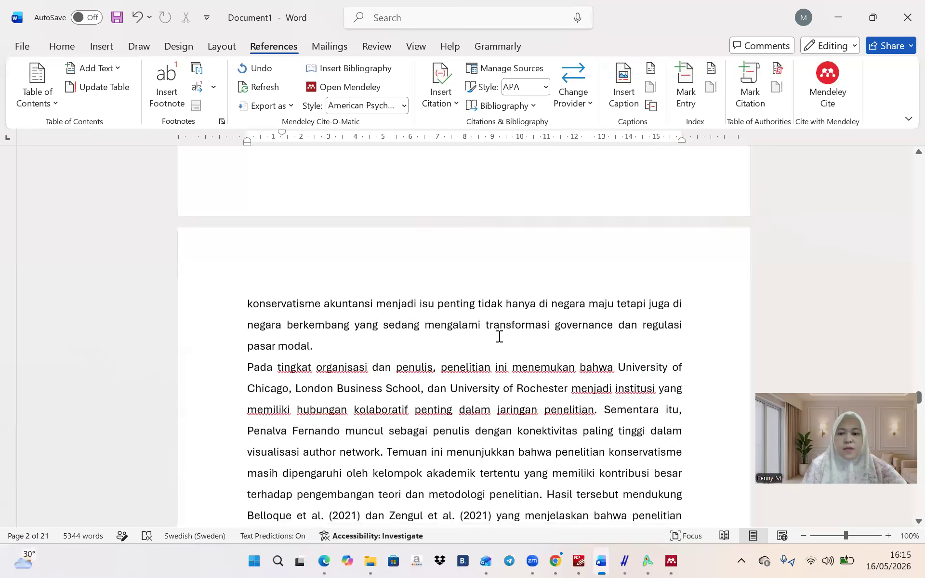
pyautogui.scroll(-20, 481, 414)
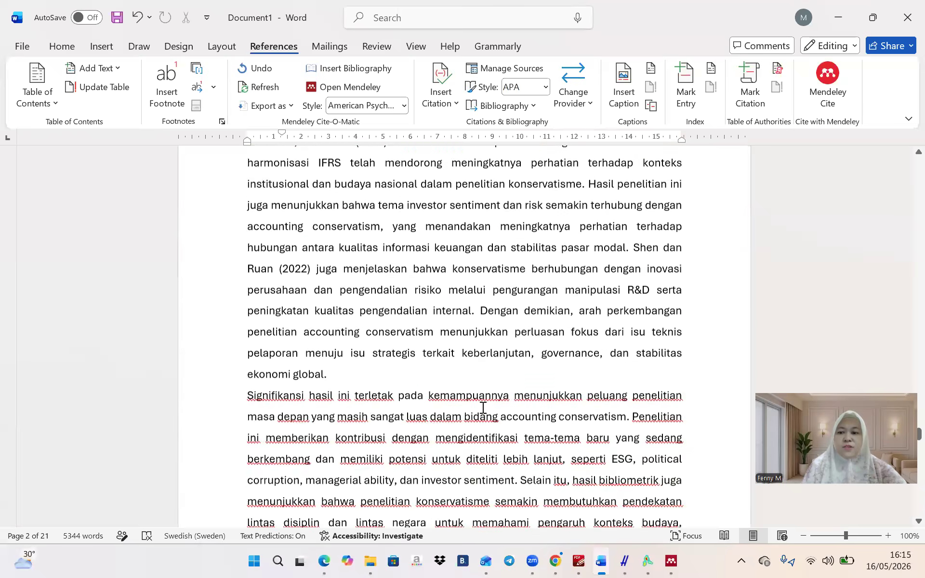
pyautogui.scroll(-20, 484, 407)
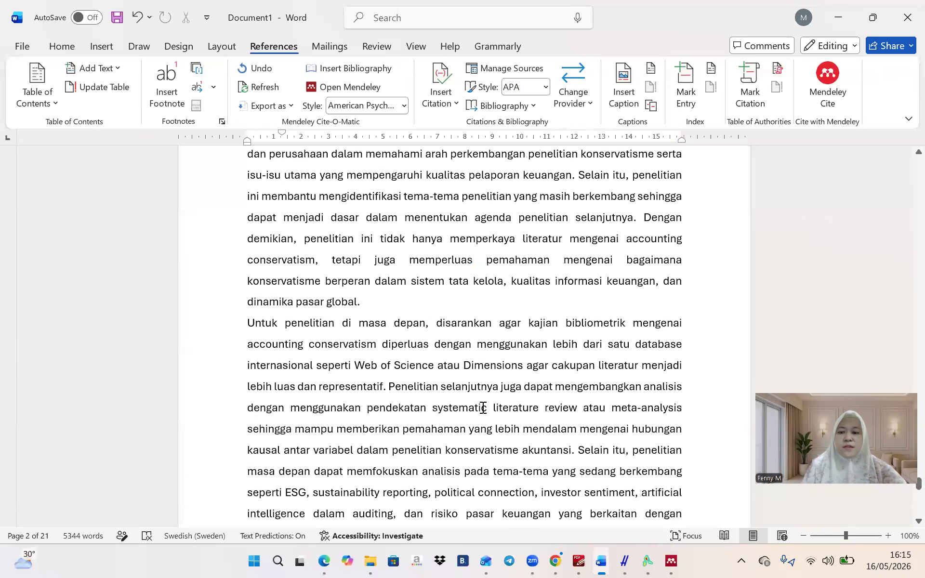
pyautogui.scroll(5, 466, 359)
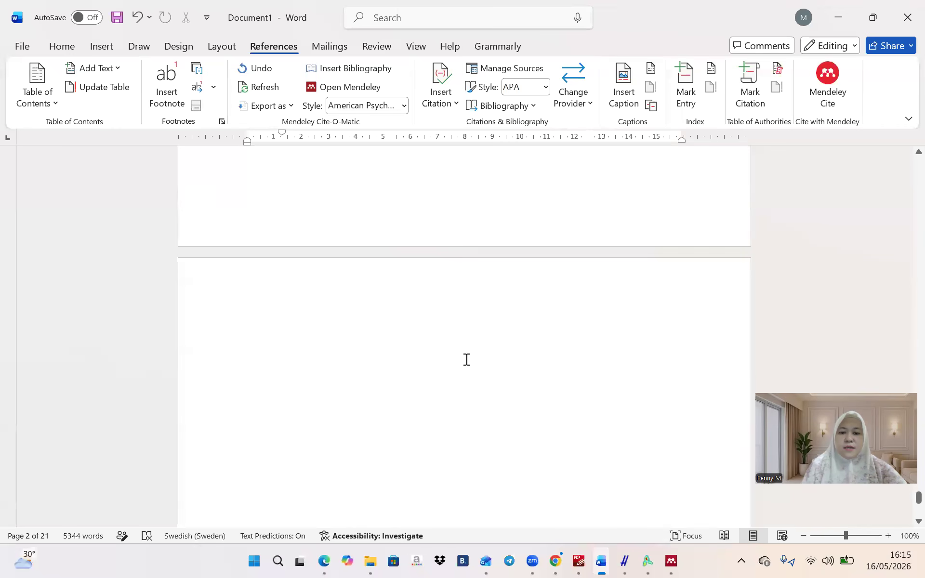
pyautogui.press('BackSpace')
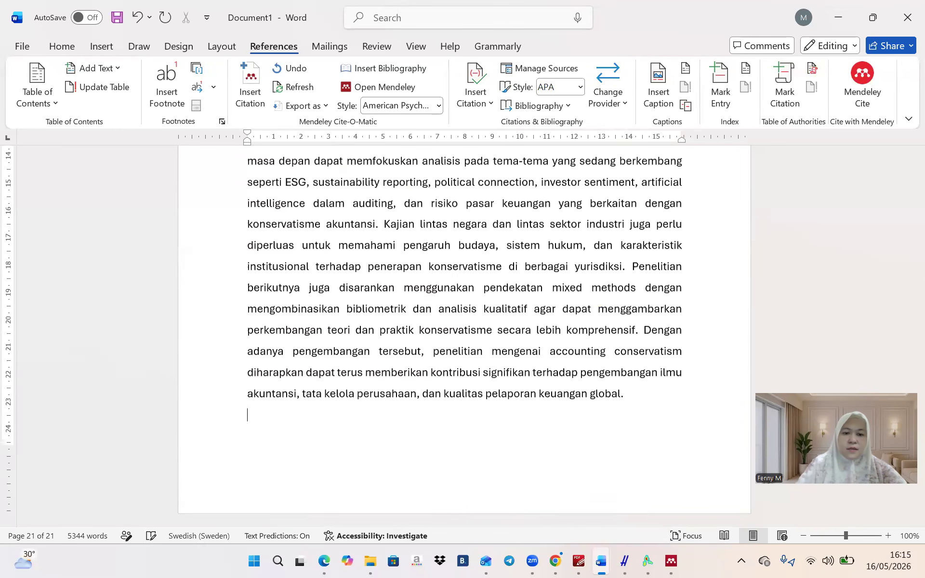
pyautogui.hotkey('ctrl', 'Return')
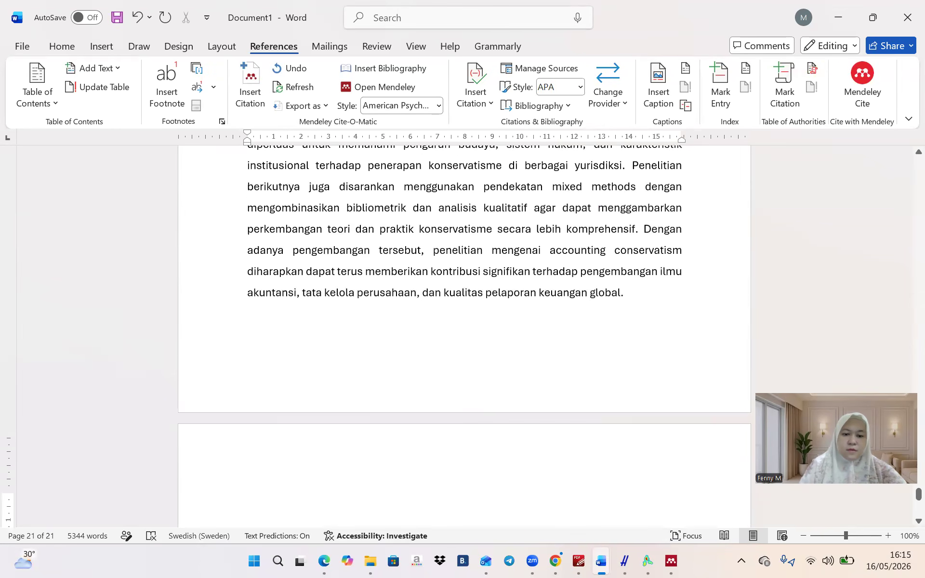
pyautogui.scroll(-4, 409, 296)
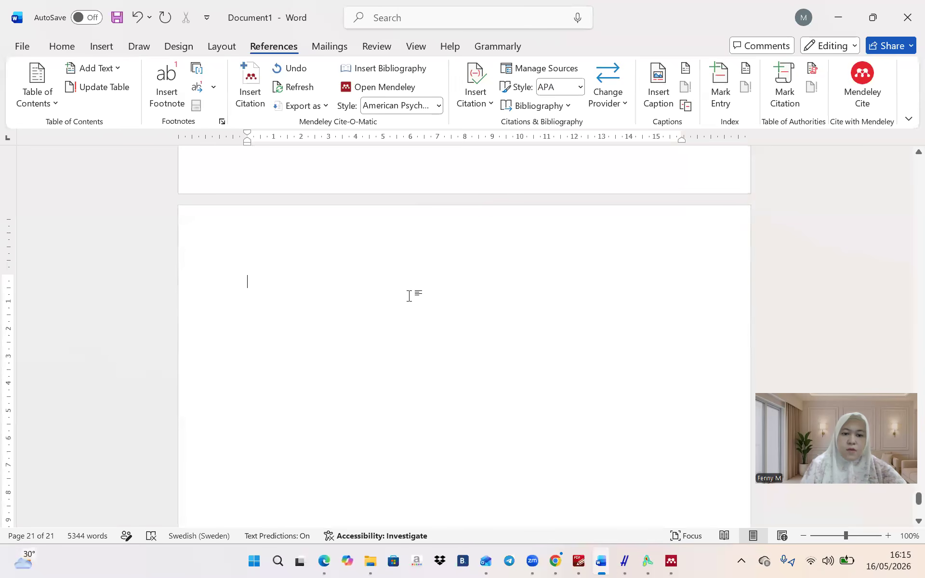
pyautogui.write('Reference')
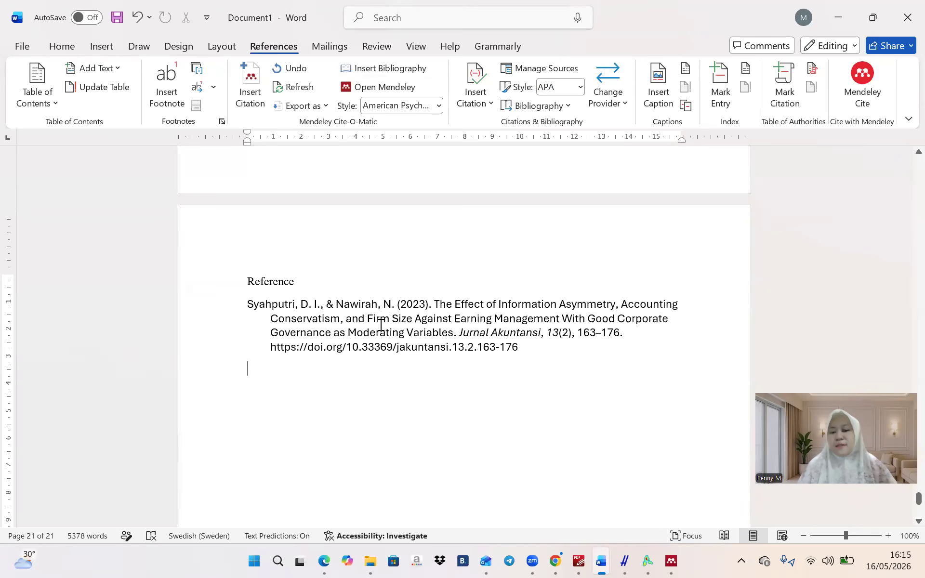
pyautogui.click(802, 536)
# Push the Hasil Penelitian heading down onto the next page
pyautogui.scroll(10, 561, 313)
pyautogui.scroll(-5, 561, 312)
pyautogui.scroll(15, 561, 313)
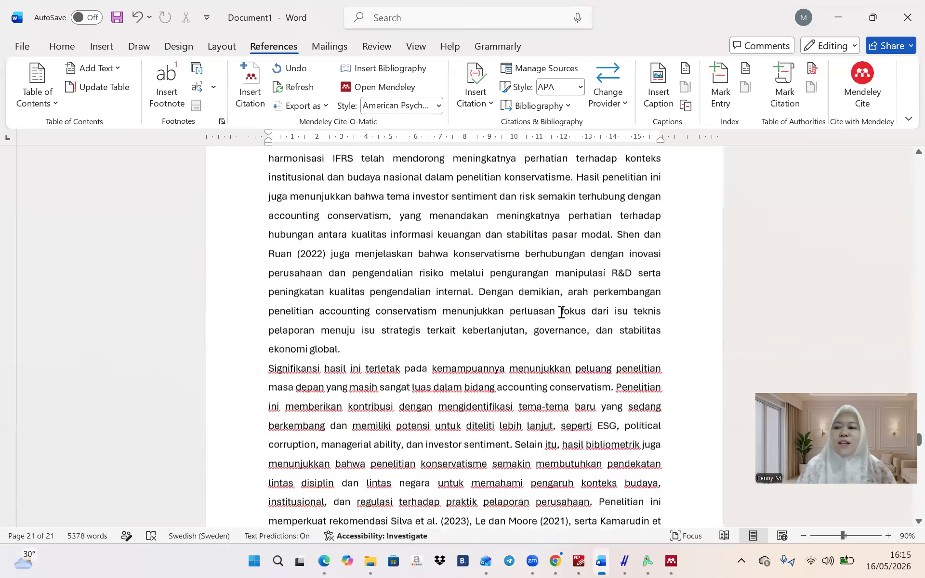
pyautogui.scroll(20, 561, 312)
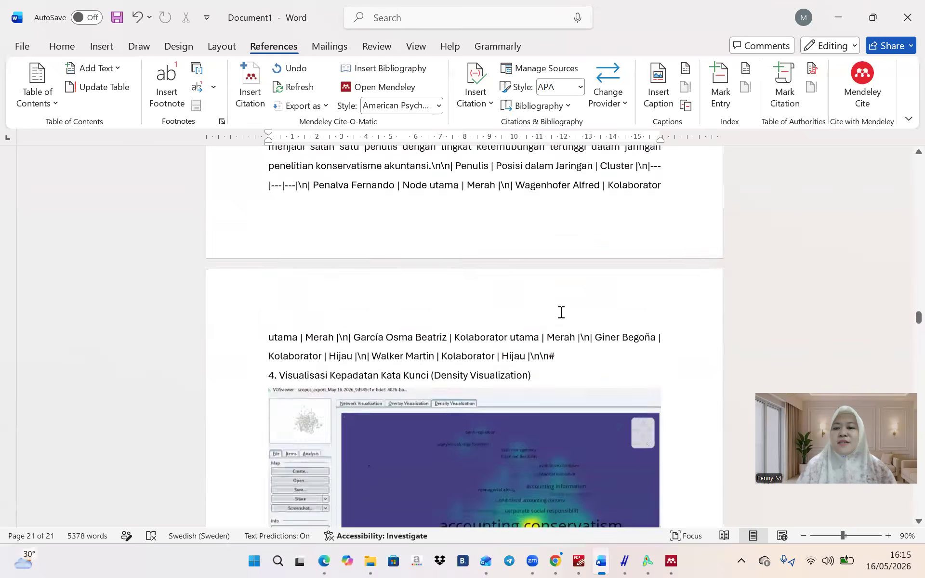
pyautogui.scroll(20, 561, 313)
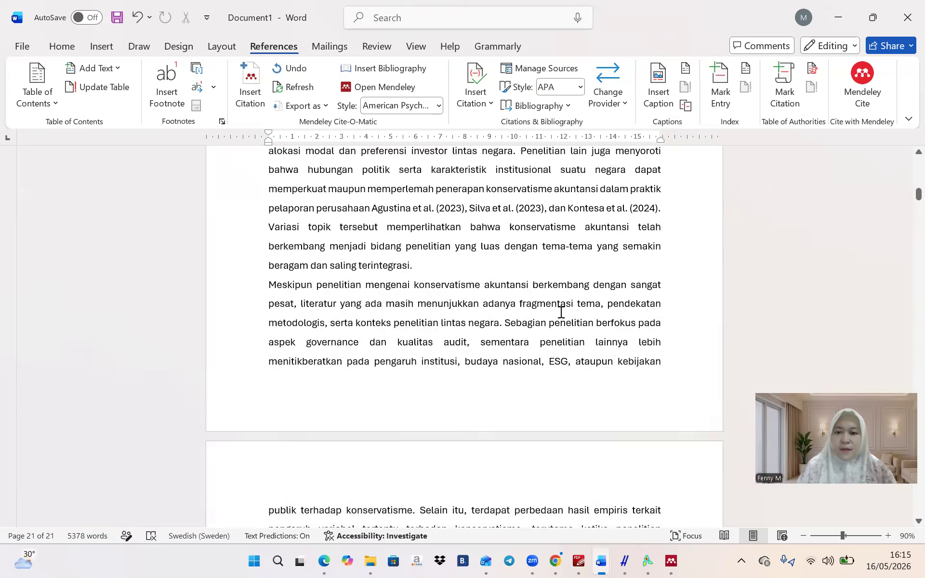
pyautogui.scroll(10, 561, 312)
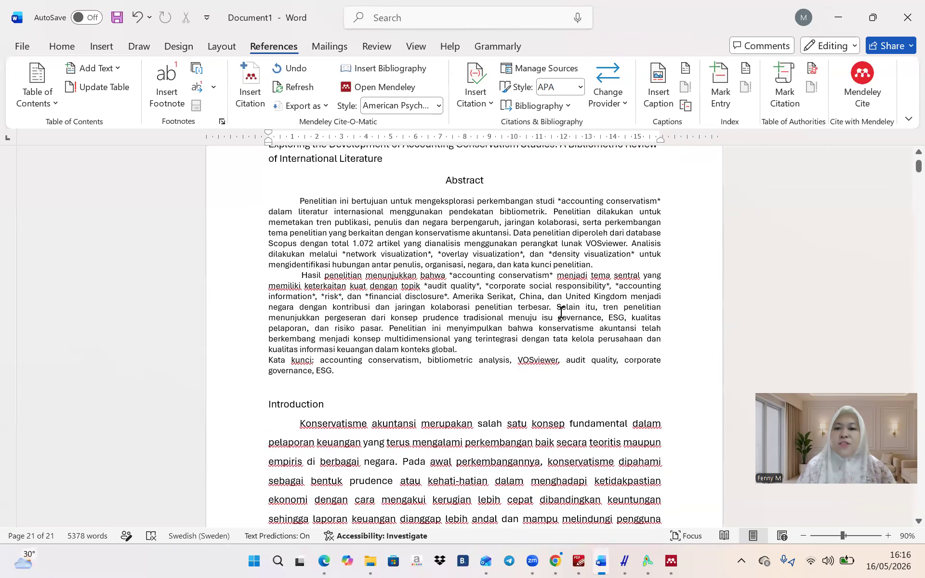
pyautogui.scroll(-12, 562, 313)
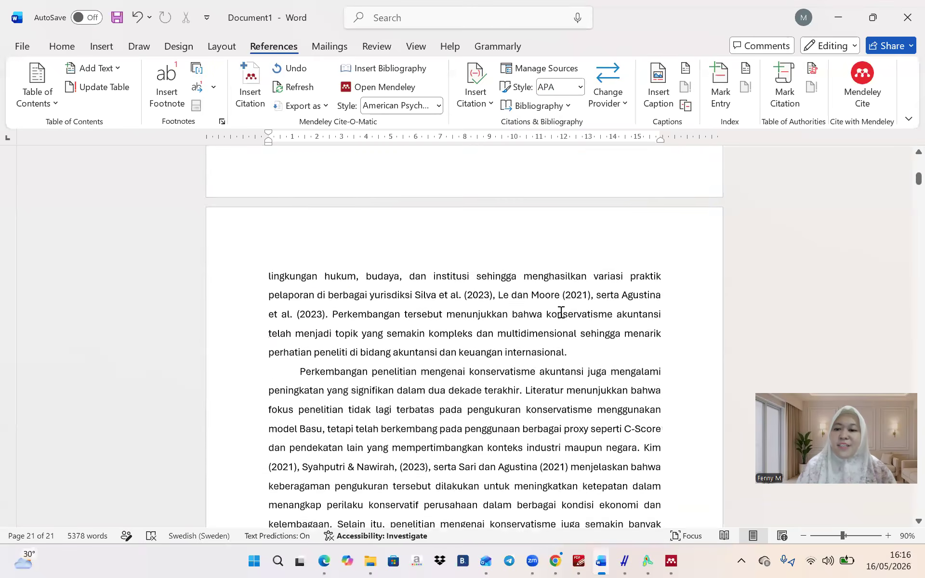
pyautogui.scroll(-11, 562, 313)
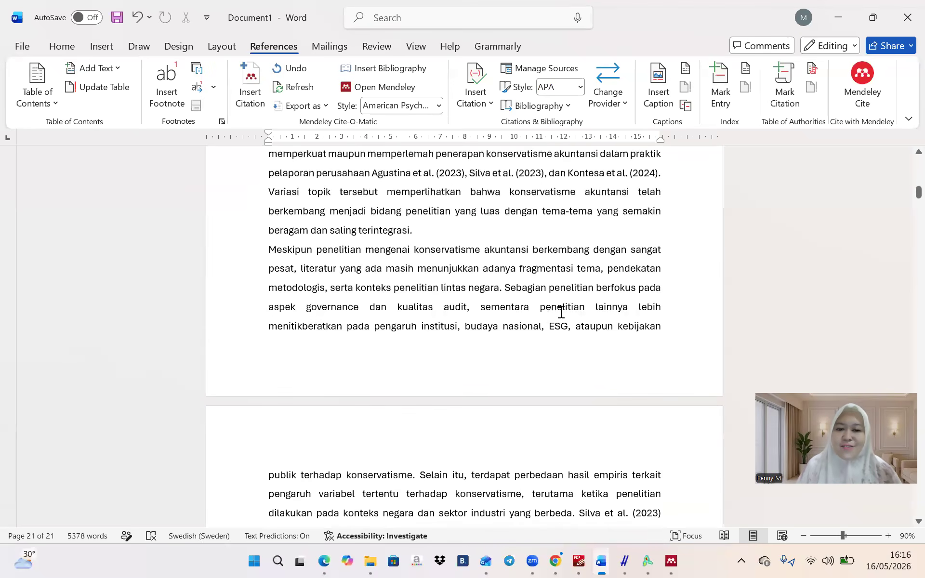
pyautogui.scroll(-15, 561, 313)
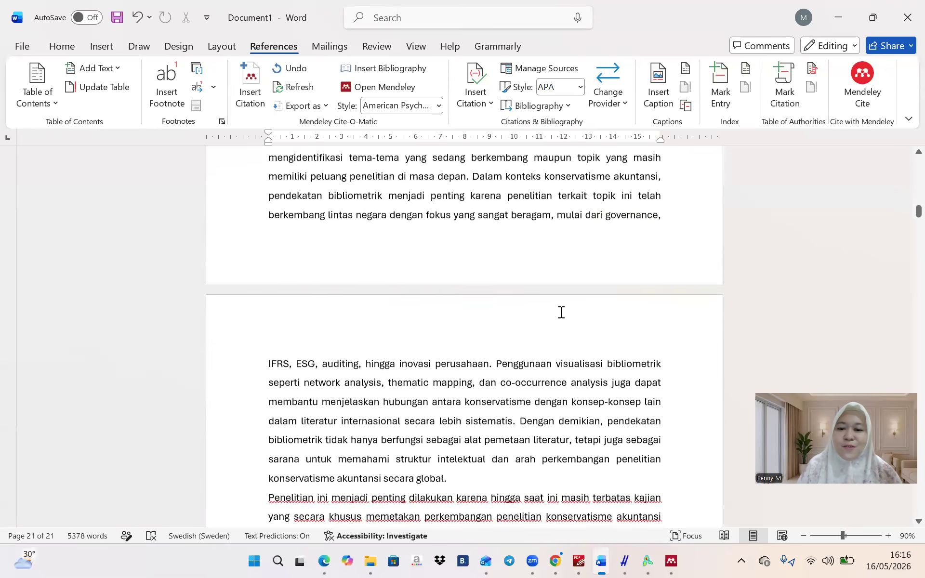
pyautogui.scroll(-7, 561, 312)
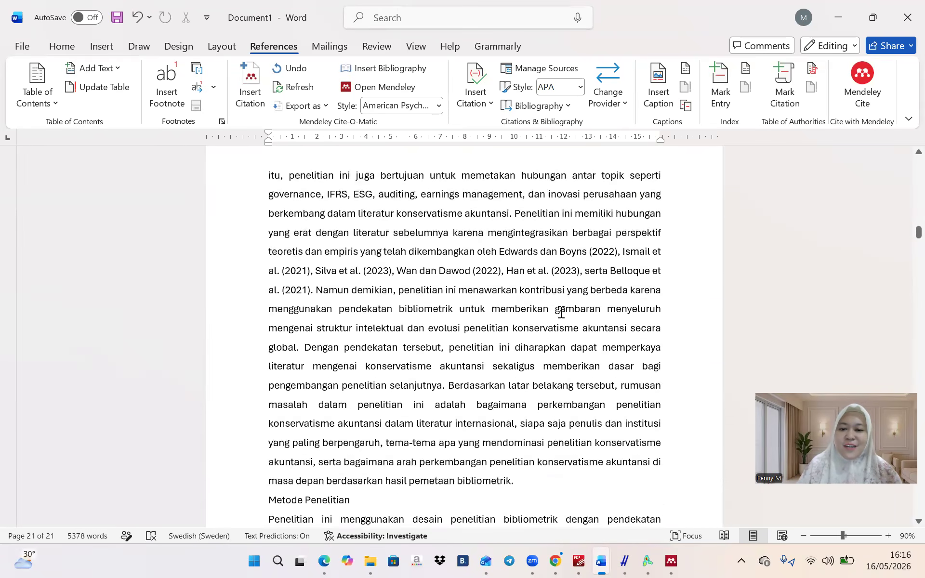
pyautogui.scroll(-15, 561, 312)
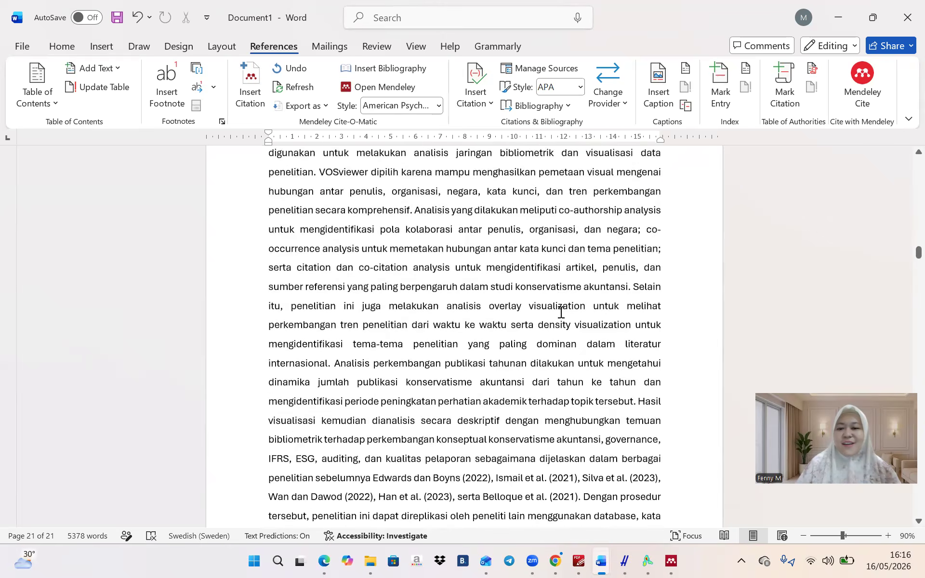
pyautogui.scroll(-3, 561, 312)
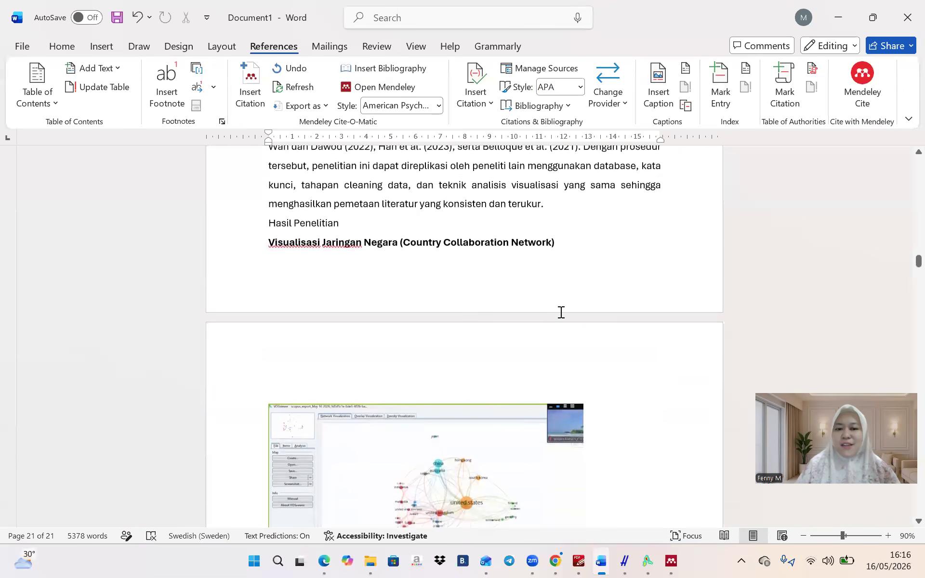
pyautogui.scroll(-1, 561, 312)
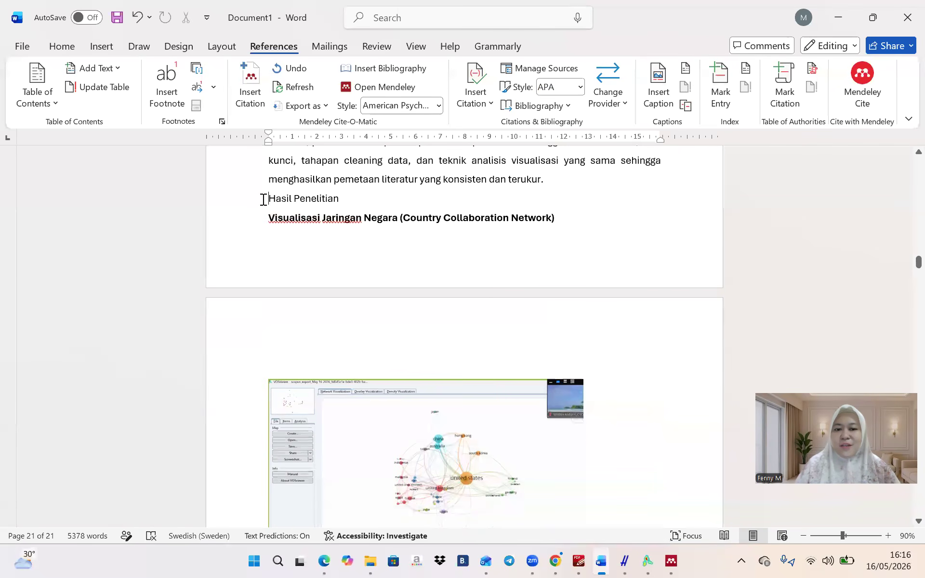
pyautogui.press('Return')
pyautogui.press('Return')
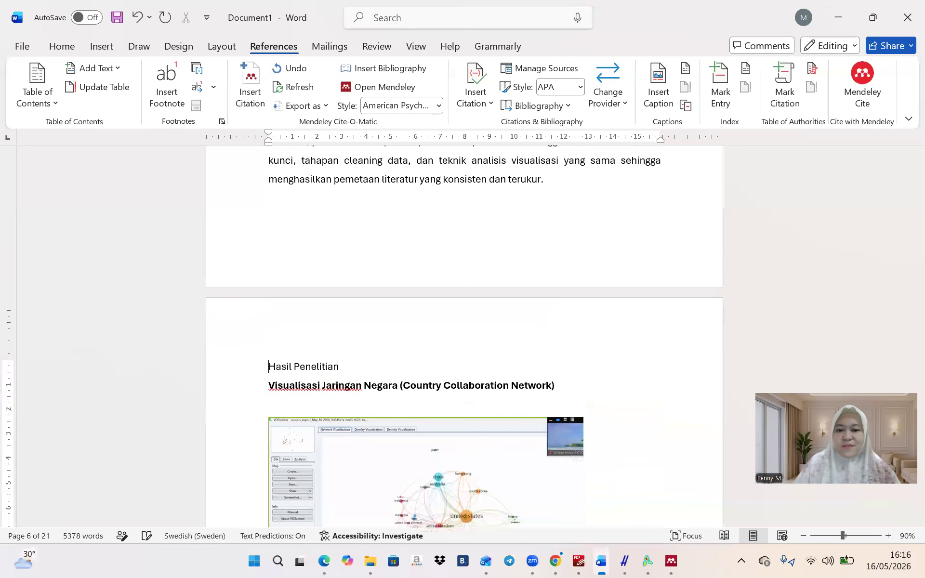
# Add a blank line before the Metode Penelitian heading
pyautogui.scroll(6, 464, 336)
pyautogui.scroll(17, 464, 337)
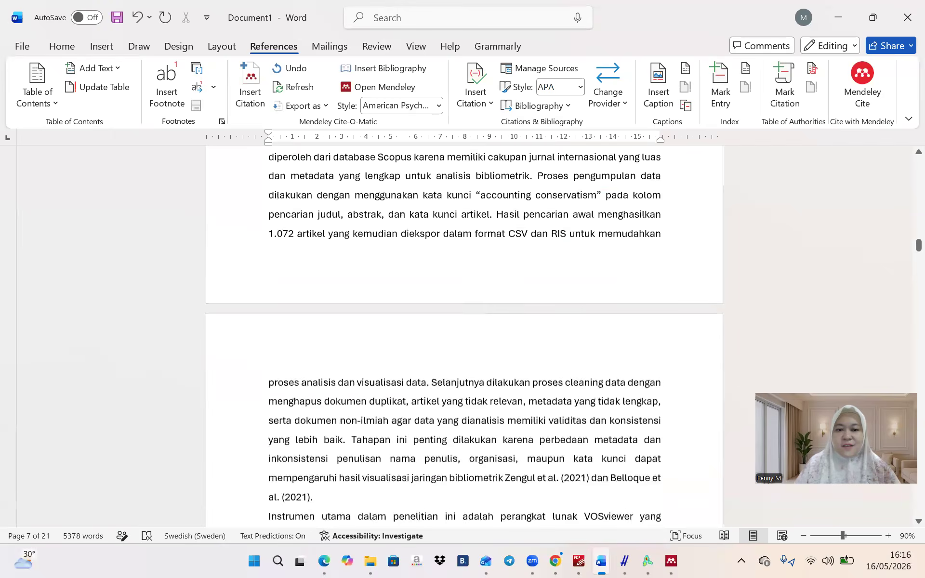
pyautogui.click(268, 321)
pyautogui.press('Return')
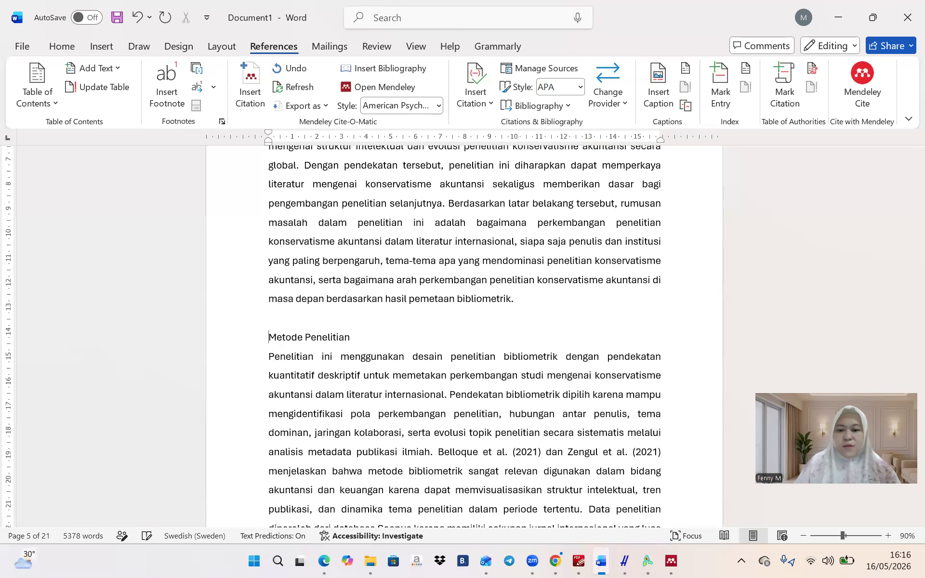
# Review the rest of the document and bring up the Save As page
pyautogui.scroll(-2, 473, 359)
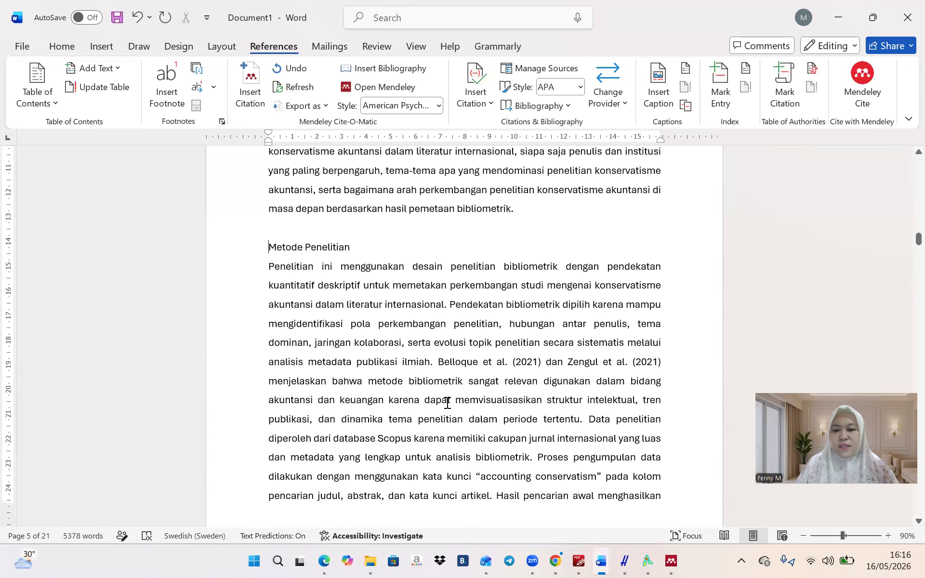
pyautogui.scroll(-8, 447, 403)
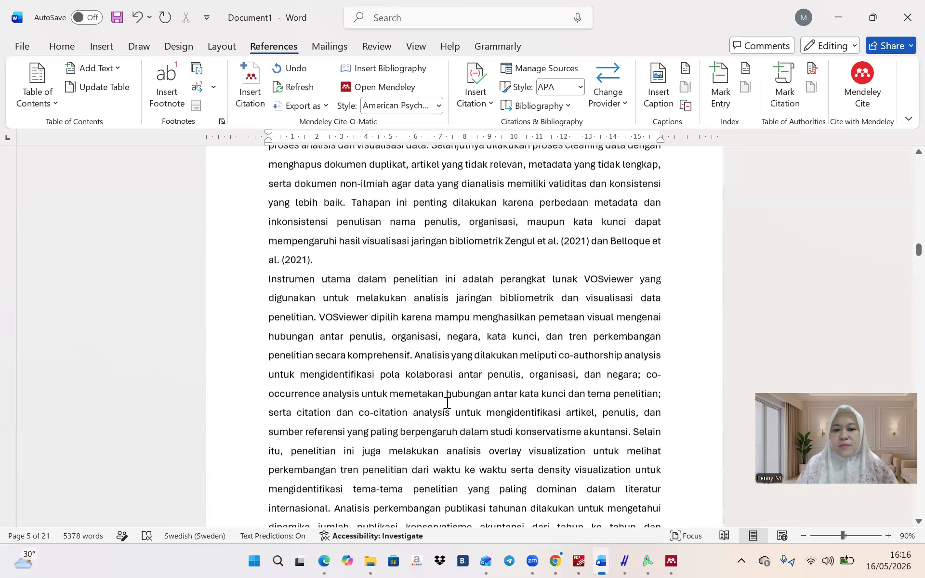
pyautogui.scroll(-7, 447, 403)
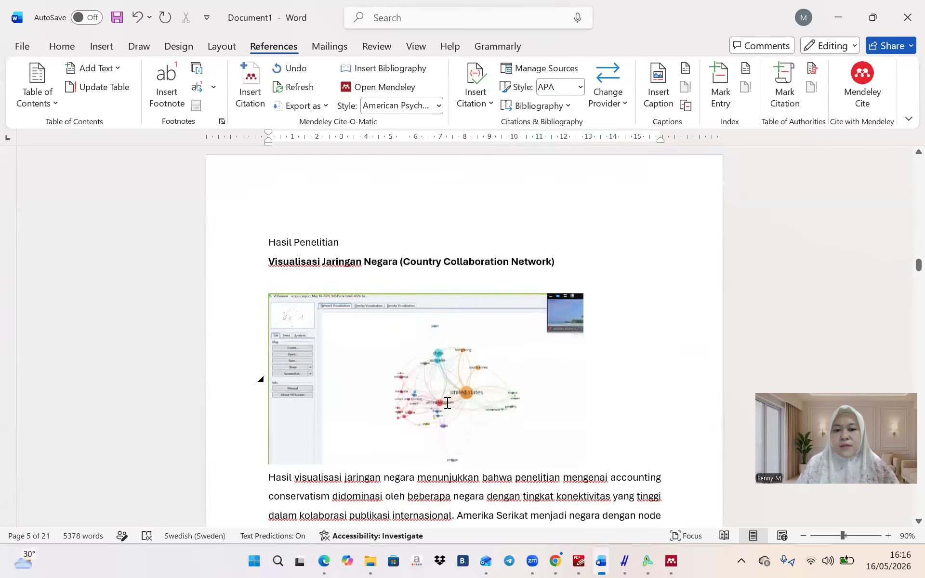
pyautogui.scroll(-11, 447, 403)
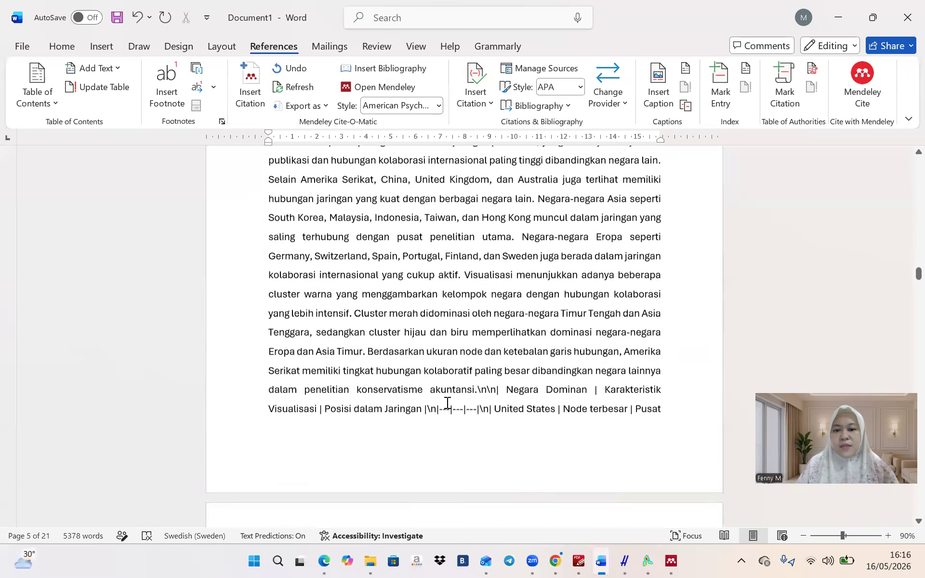
pyautogui.scroll(-12, 447, 403)
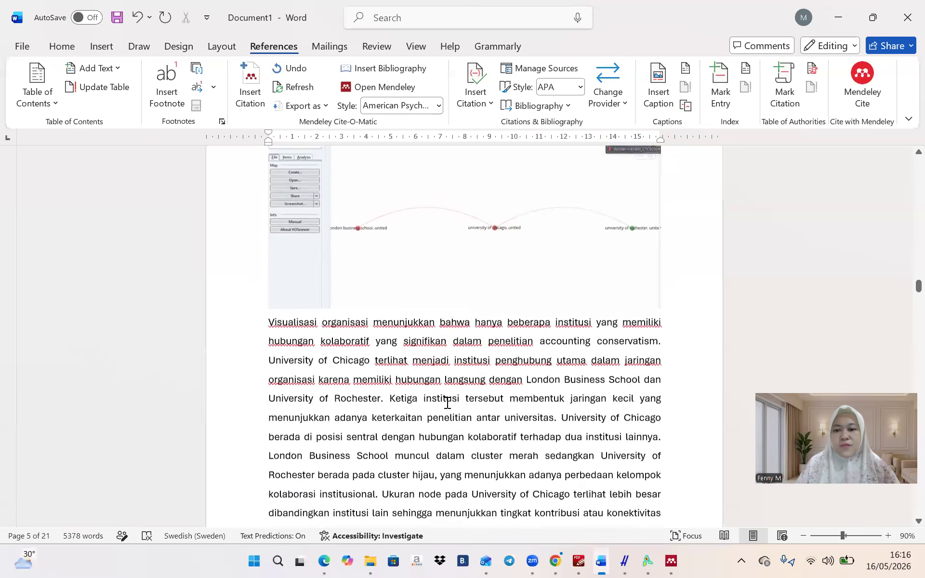
pyautogui.scroll(-12, 447, 404)
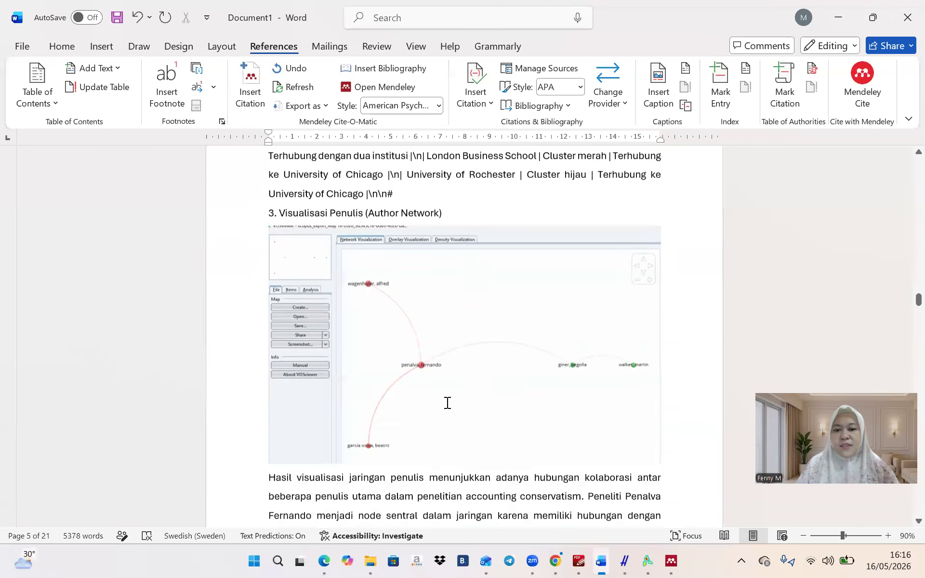
pyautogui.scroll(-12, 447, 403)
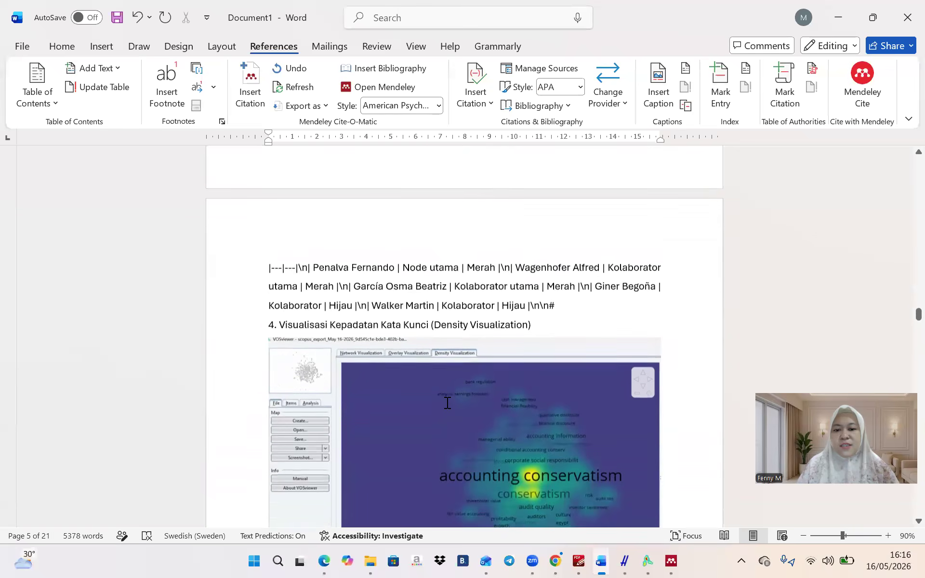
pyautogui.scroll(-12, 447, 404)
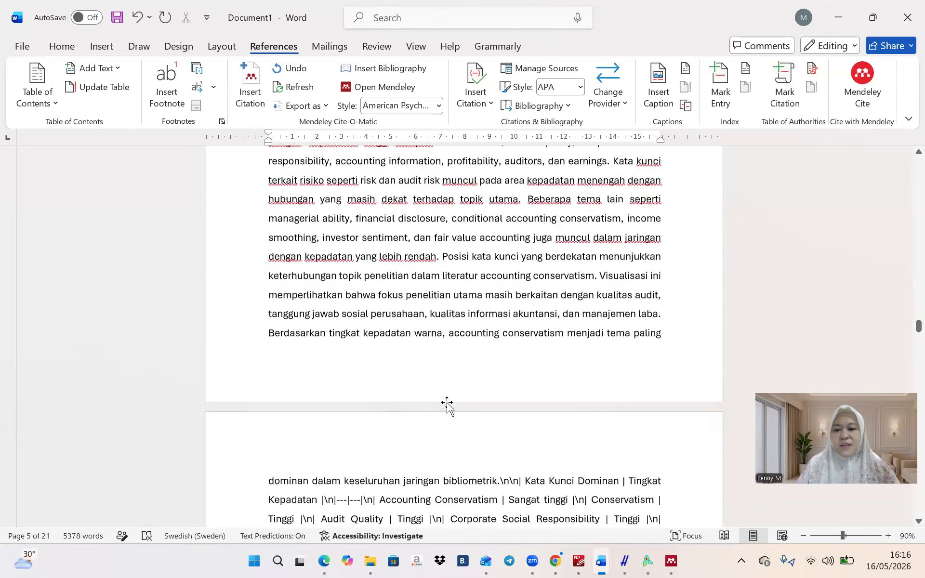
pyautogui.scroll(-2, 447, 403)
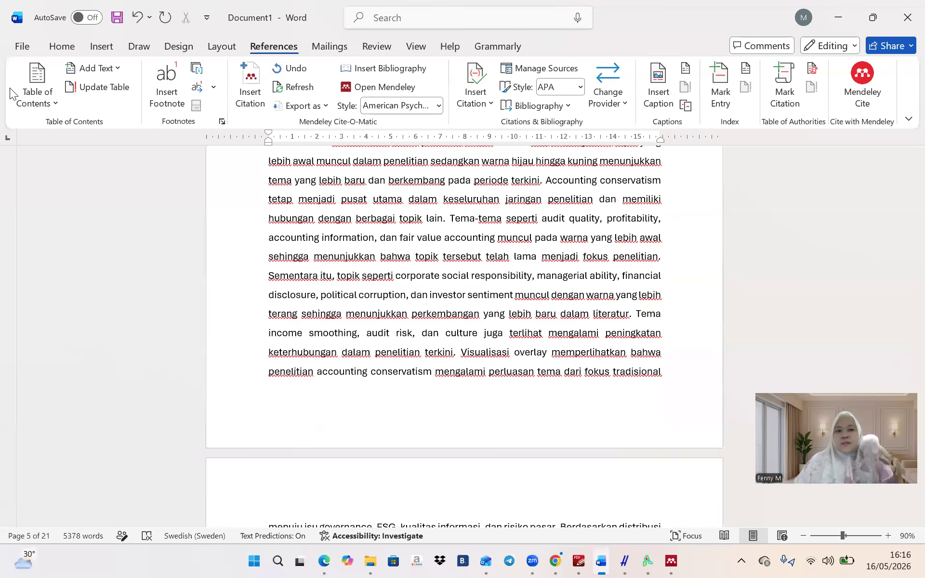
pyautogui.click(110, 20)
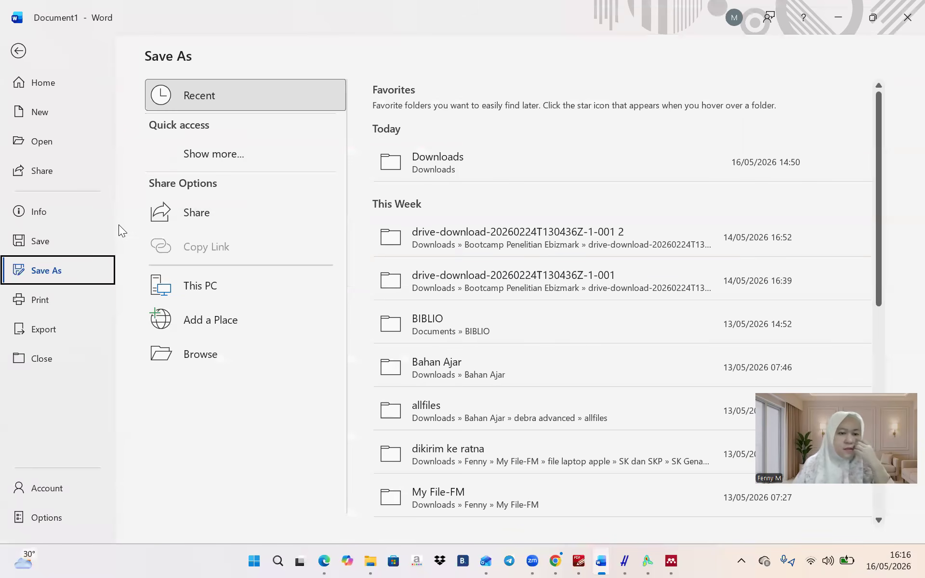
# Save the document as 'Latihan BIblio' (.docx) in the Downloads folder
pyautogui.click(435, 166)
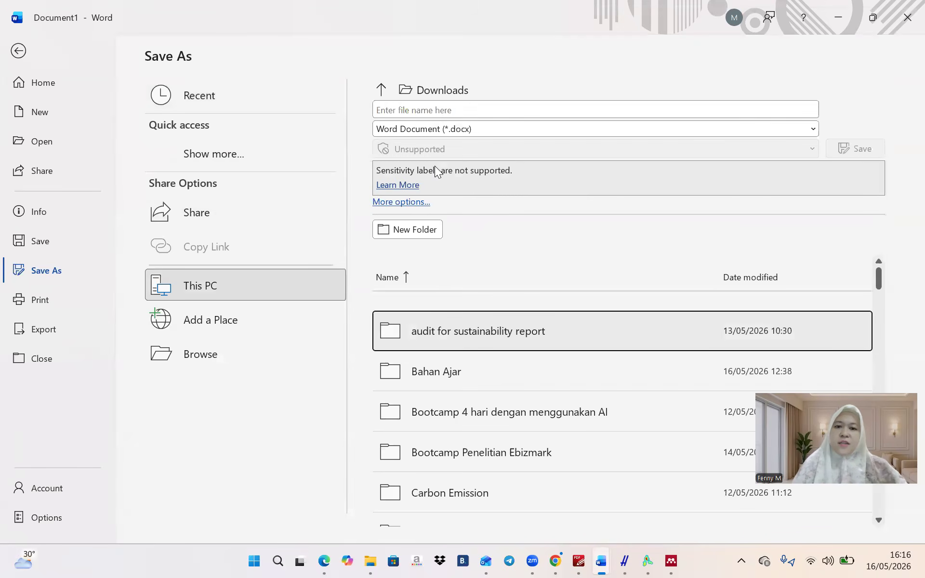
pyautogui.click(449, 114)
pyautogui.write('Latihan BIblio')
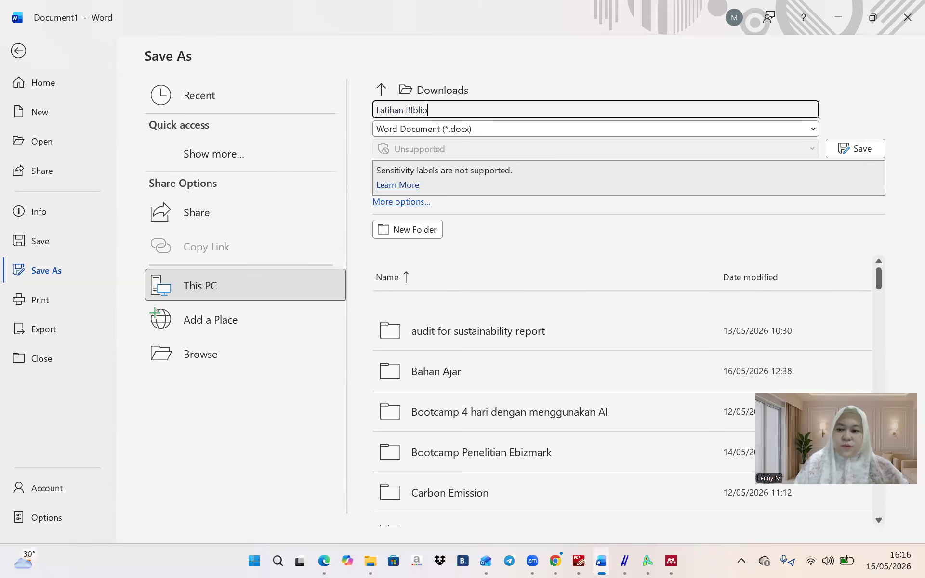
pyautogui.press('Return')
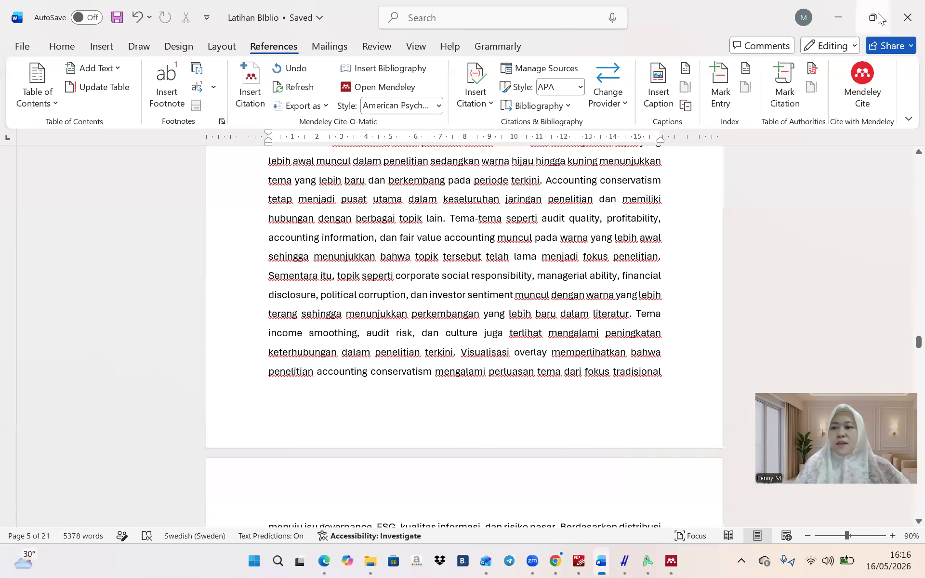